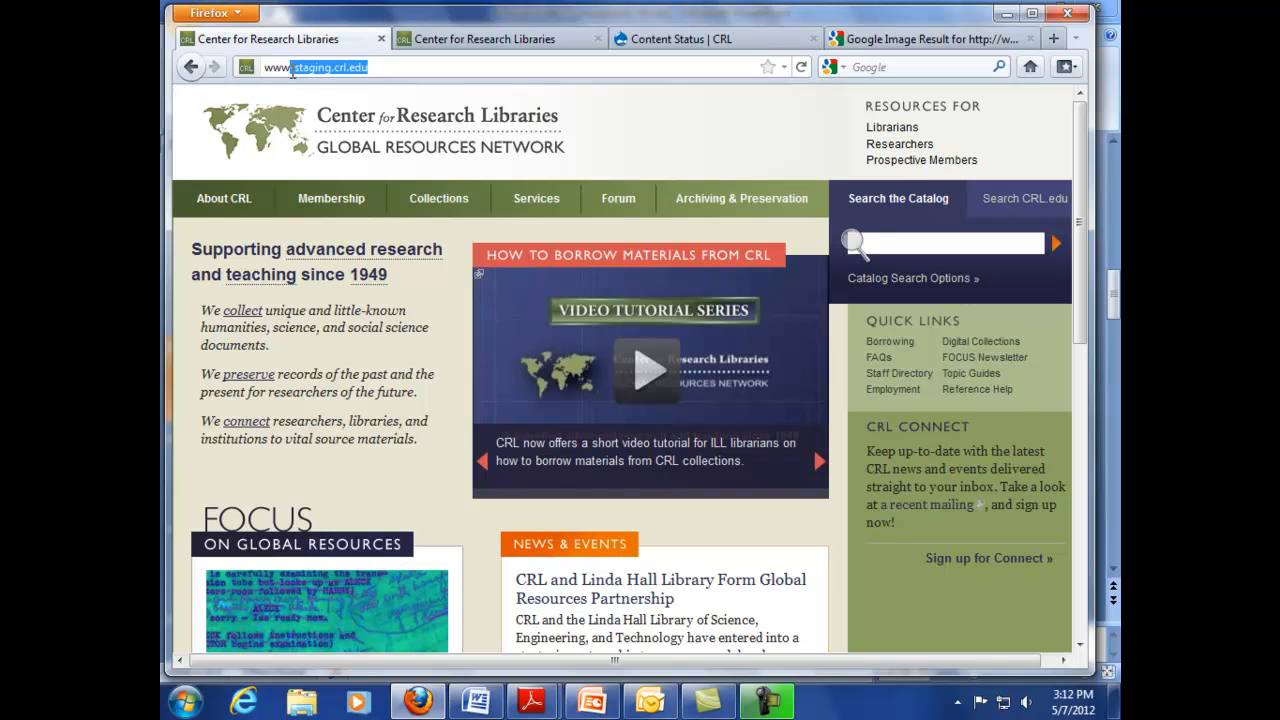
- Go to the staging site's login page at www-staging.crl.edu/login
{"action": "left_click", "coordinate": [374, 69]}
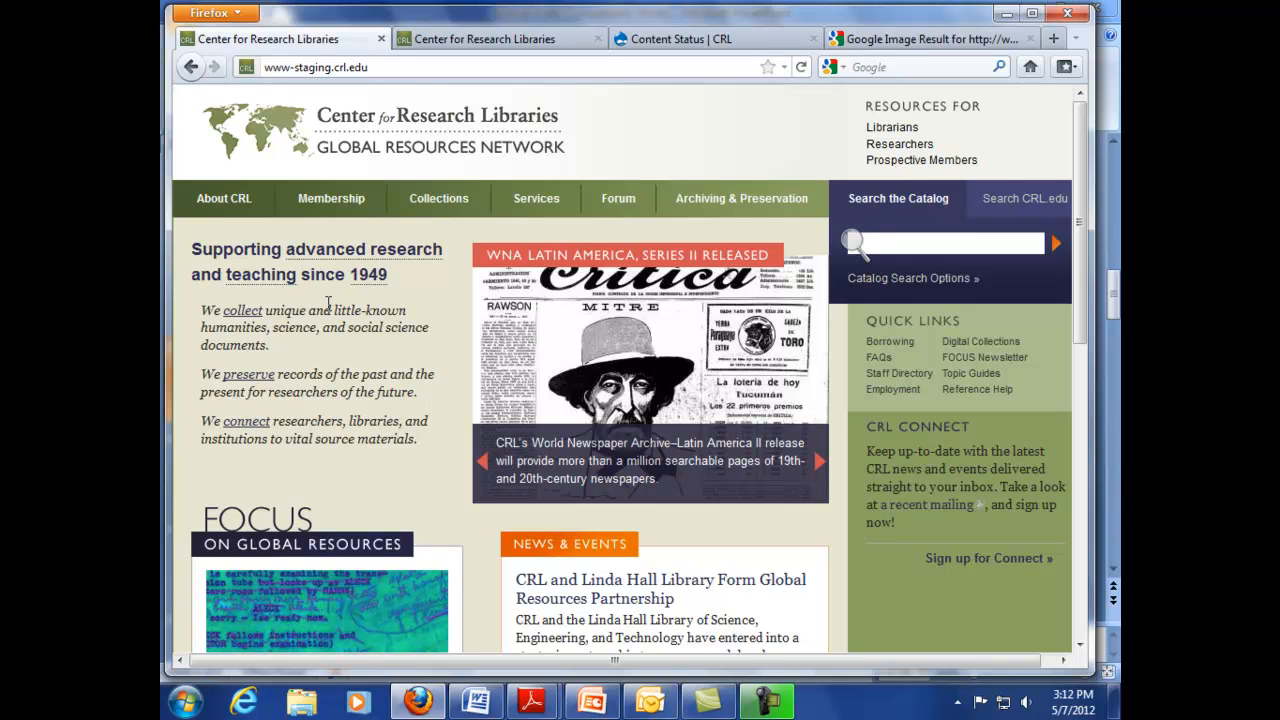
{"action": "type", "text": "/"}
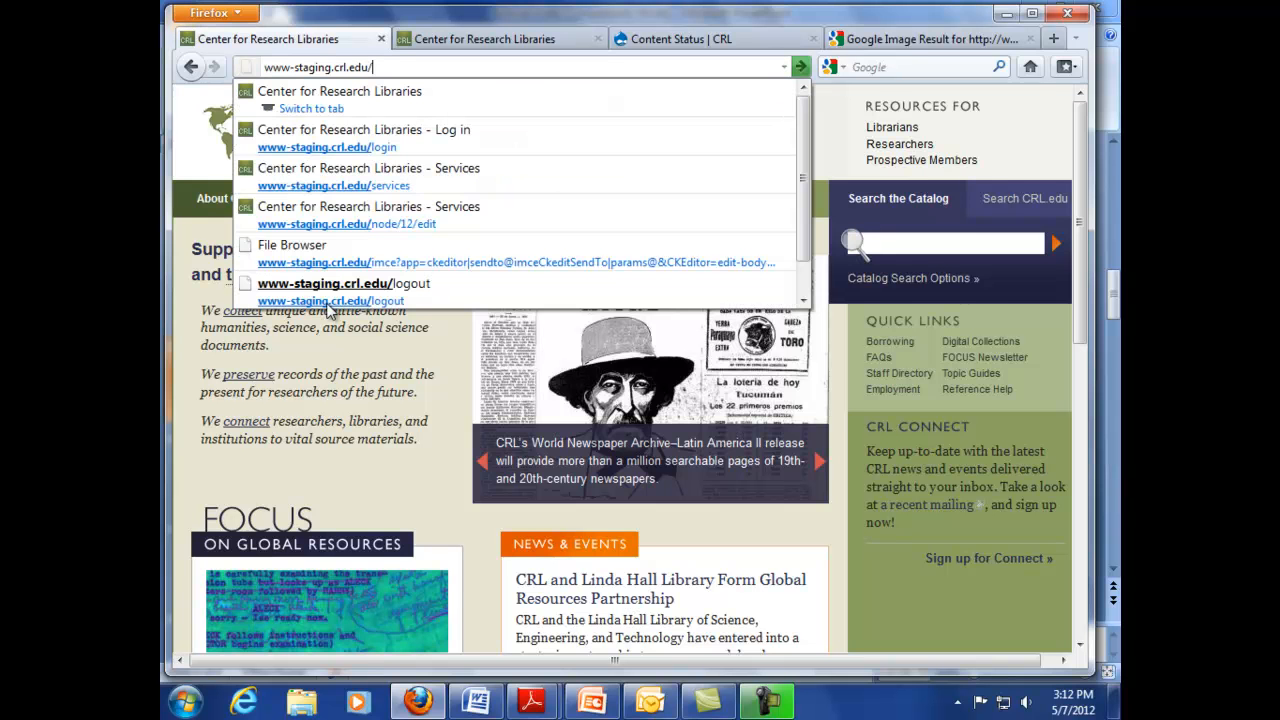
{"action": "type", "text": "login"}
{"action": "key", "text": "Return"}
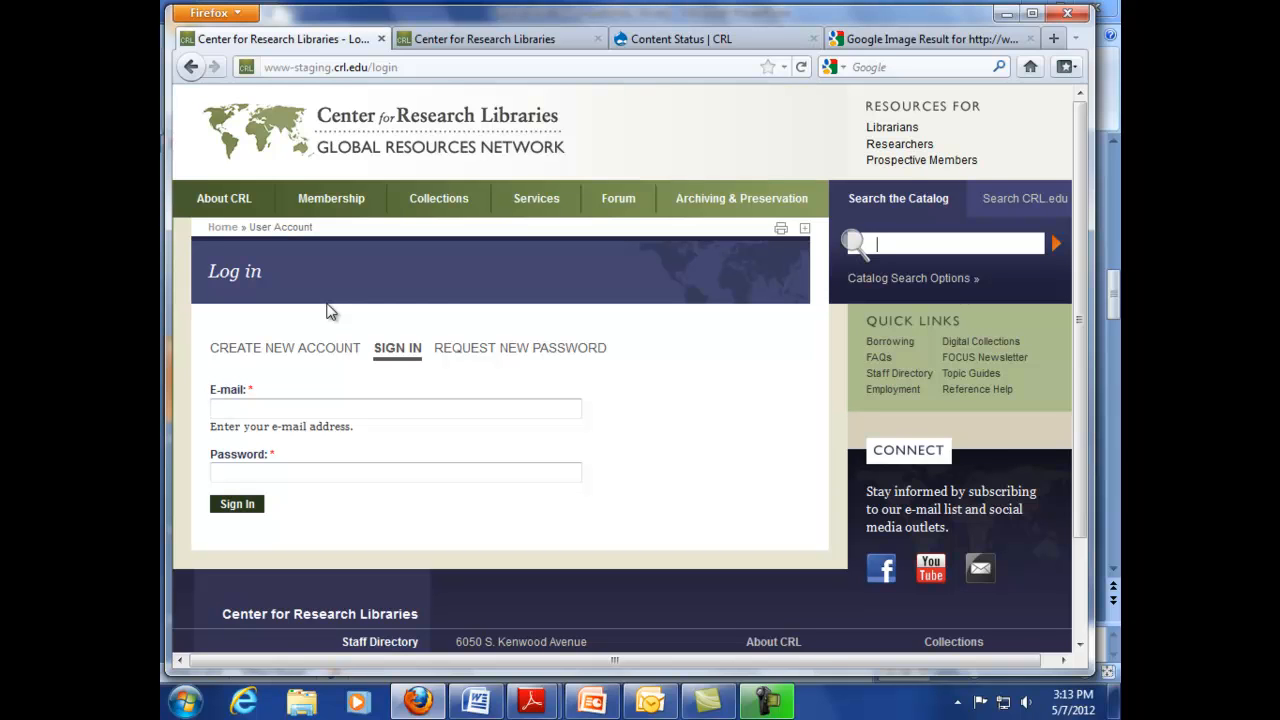
- Sign in with the account's e-mail address and password, and dismiss the offer to remember the password
{"action": "left_click", "coordinate": [302, 409]}
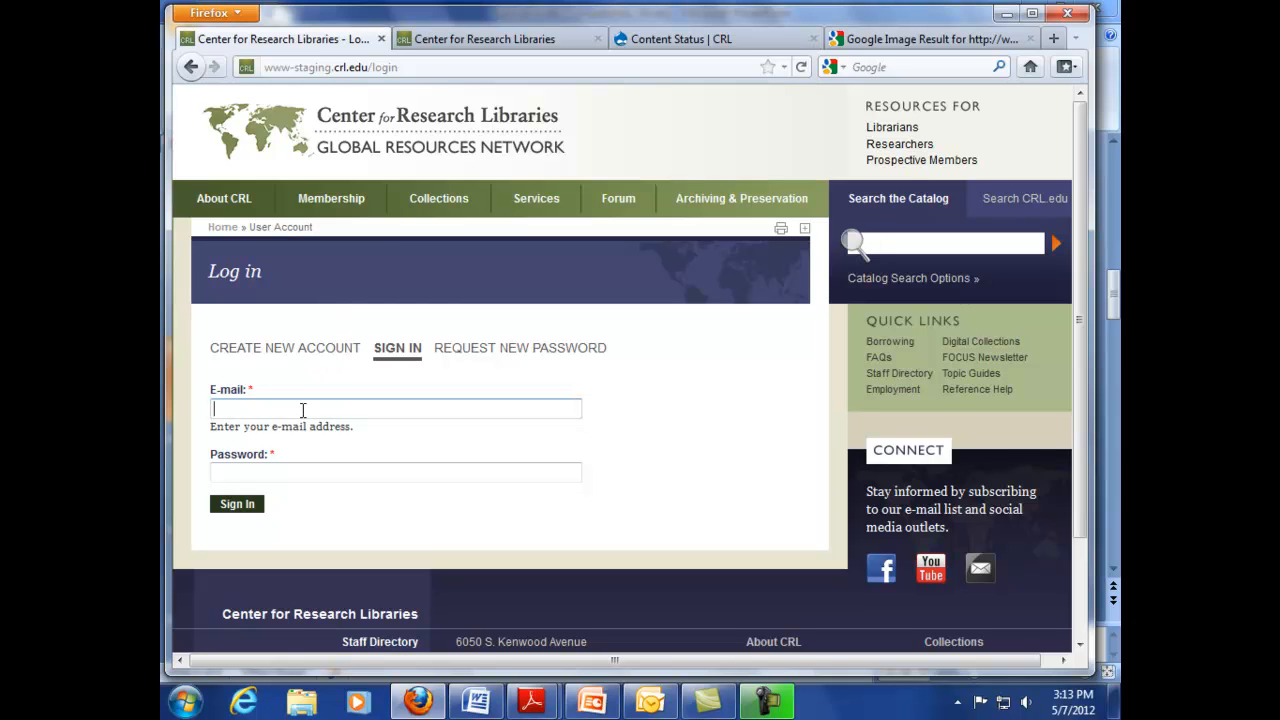
{"action": "type", "text": "ryan"}
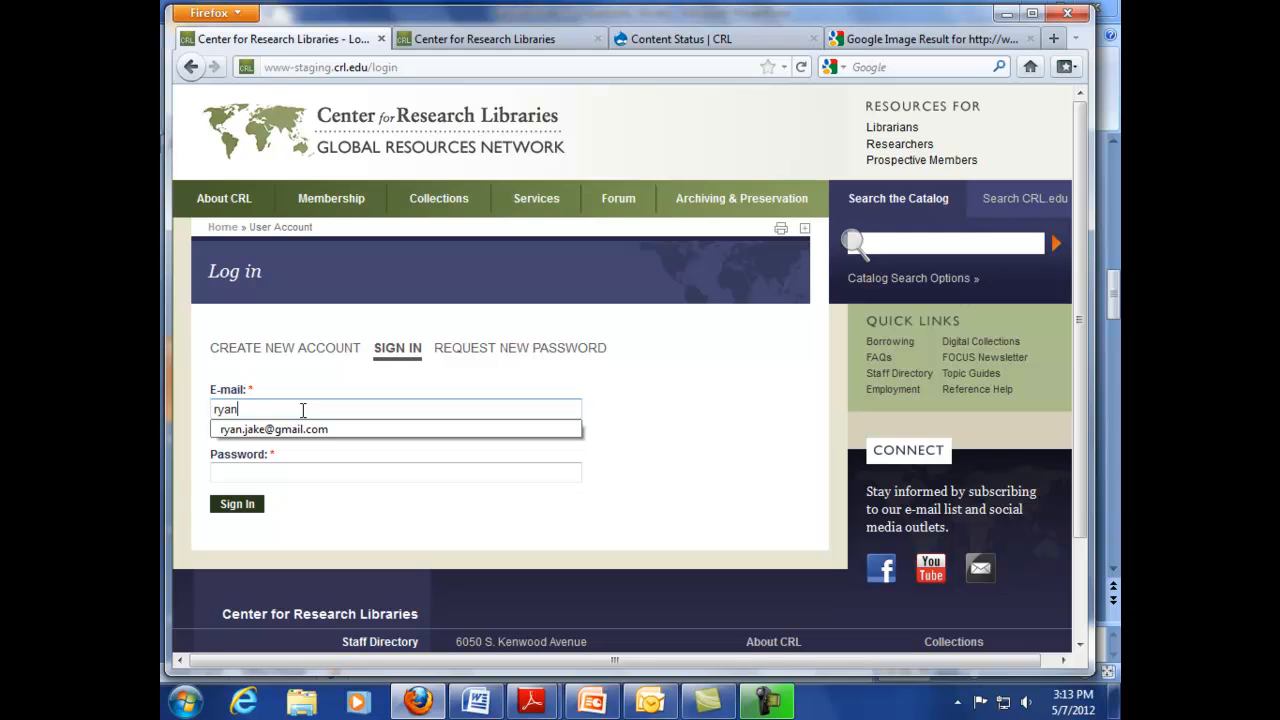
{"action": "key", "text": "Down"}
{"action": "key", "text": "Tab"}
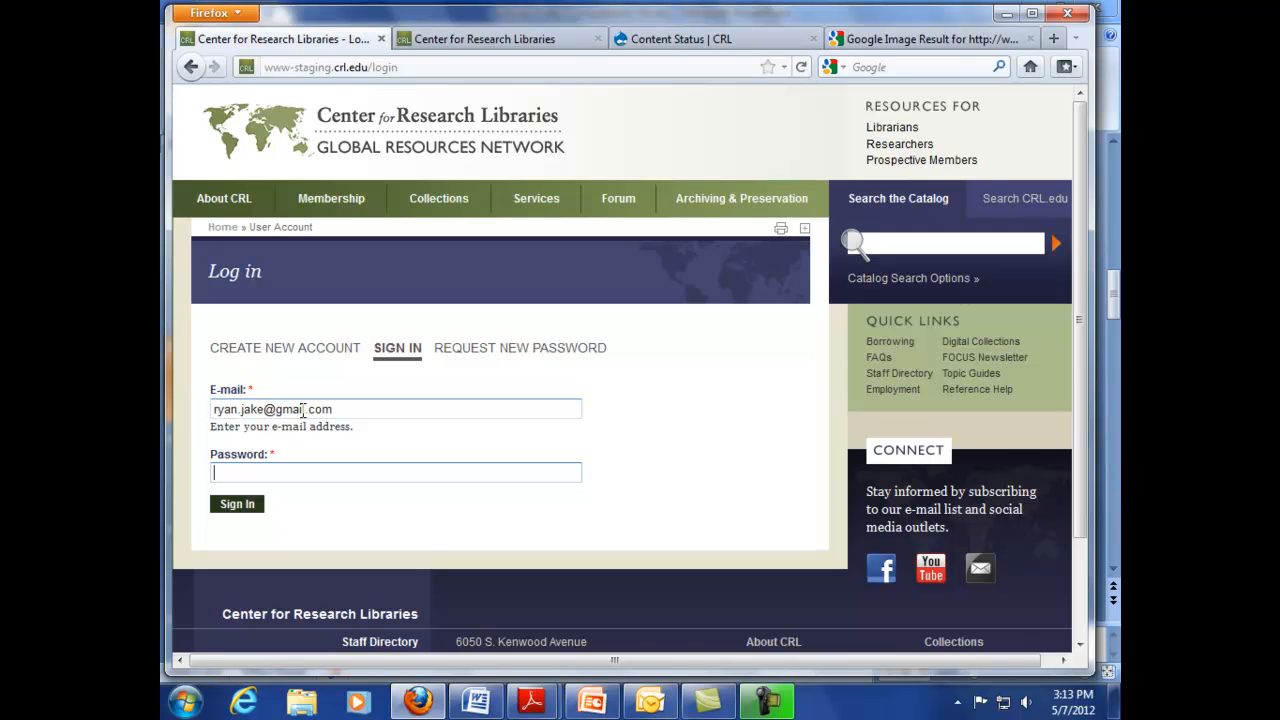
{"action": "type", "text": "*******"}
{"action": "key", "text": "Return"}
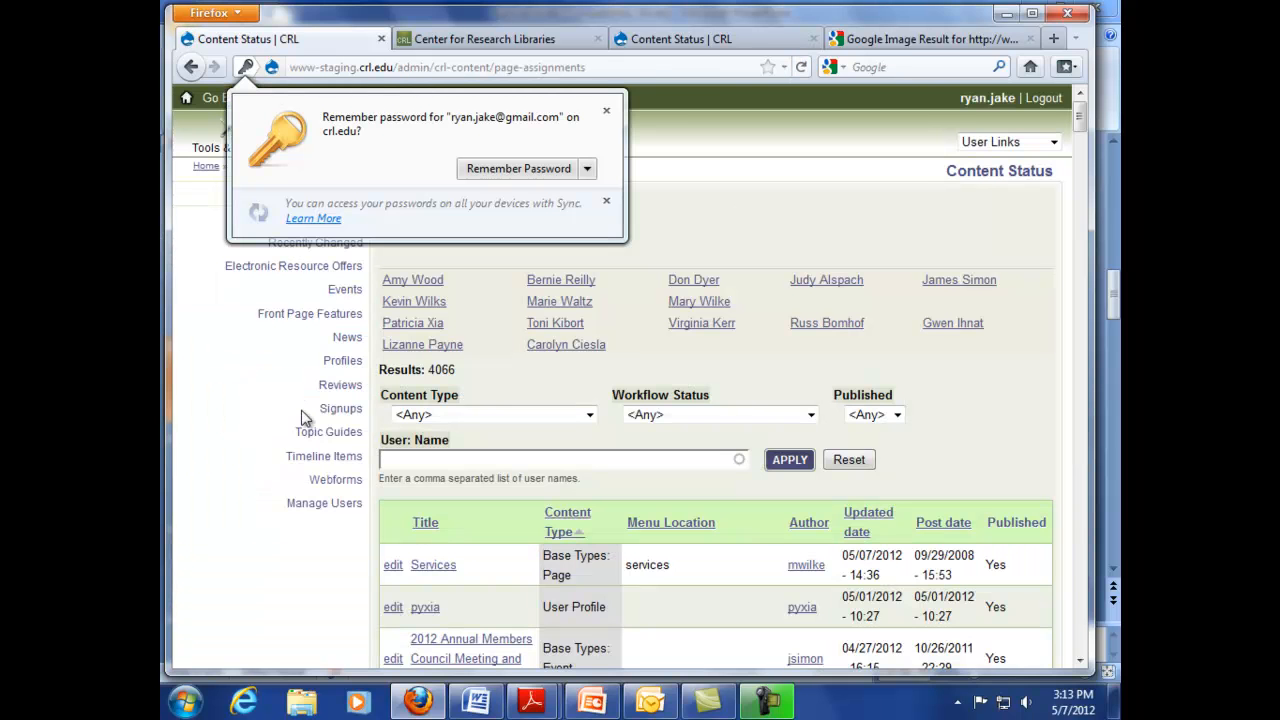
{"action": "left_click", "coordinate": [606, 112]}
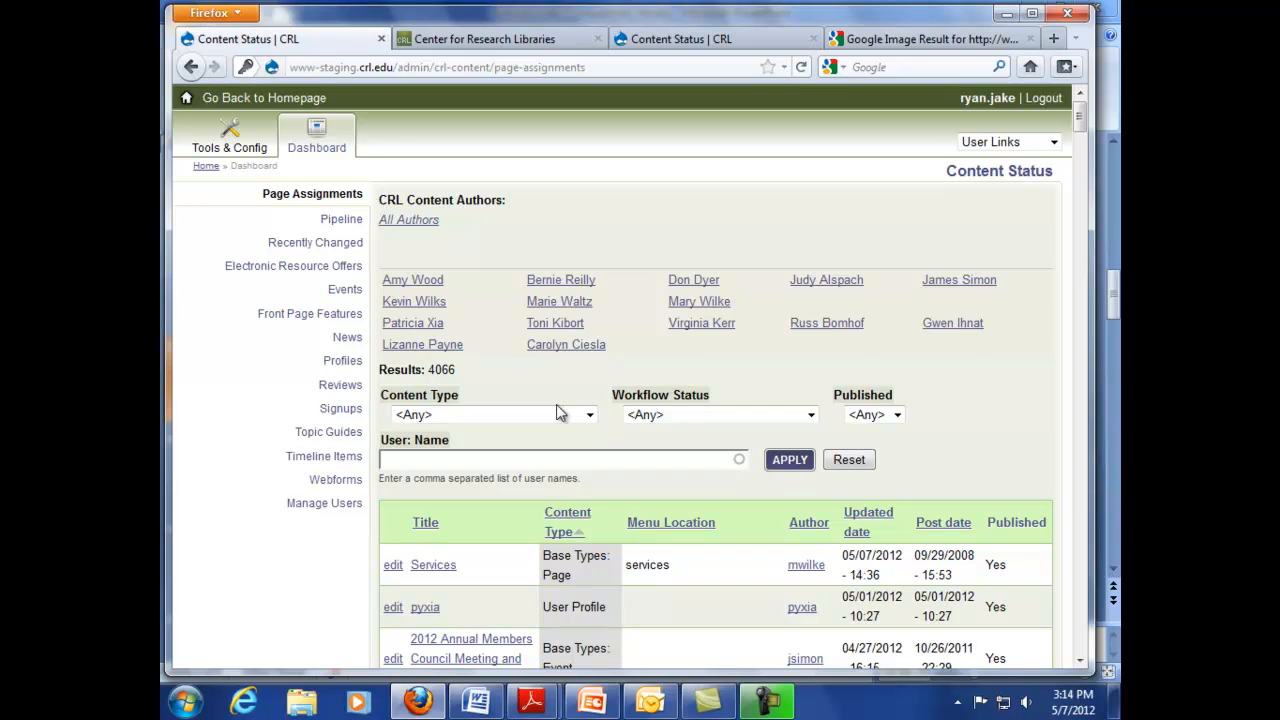
- Go from the Content Status page to the staging homepage and open the Membership page
{"action": "left_click", "coordinate": [239, 104]}
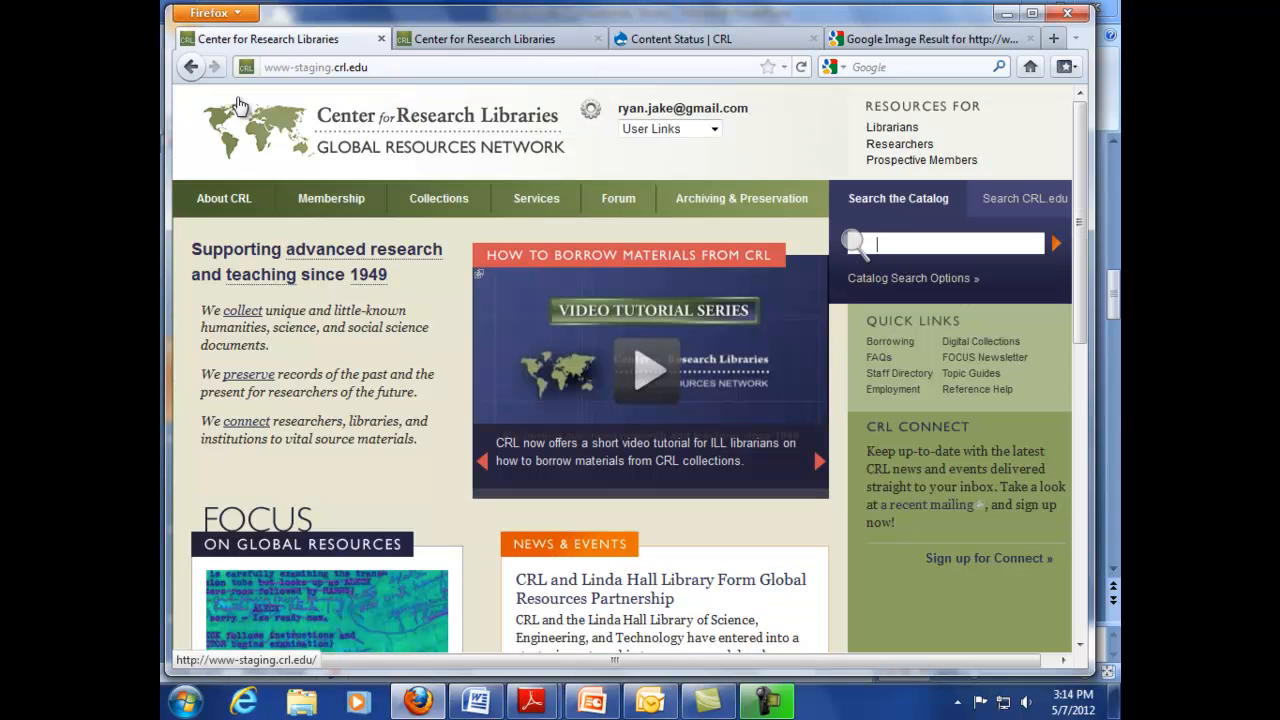
{"action": "left_click", "coordinate": [283, 140]}
{"action": "left_click", "coordinate": [320, 215]}
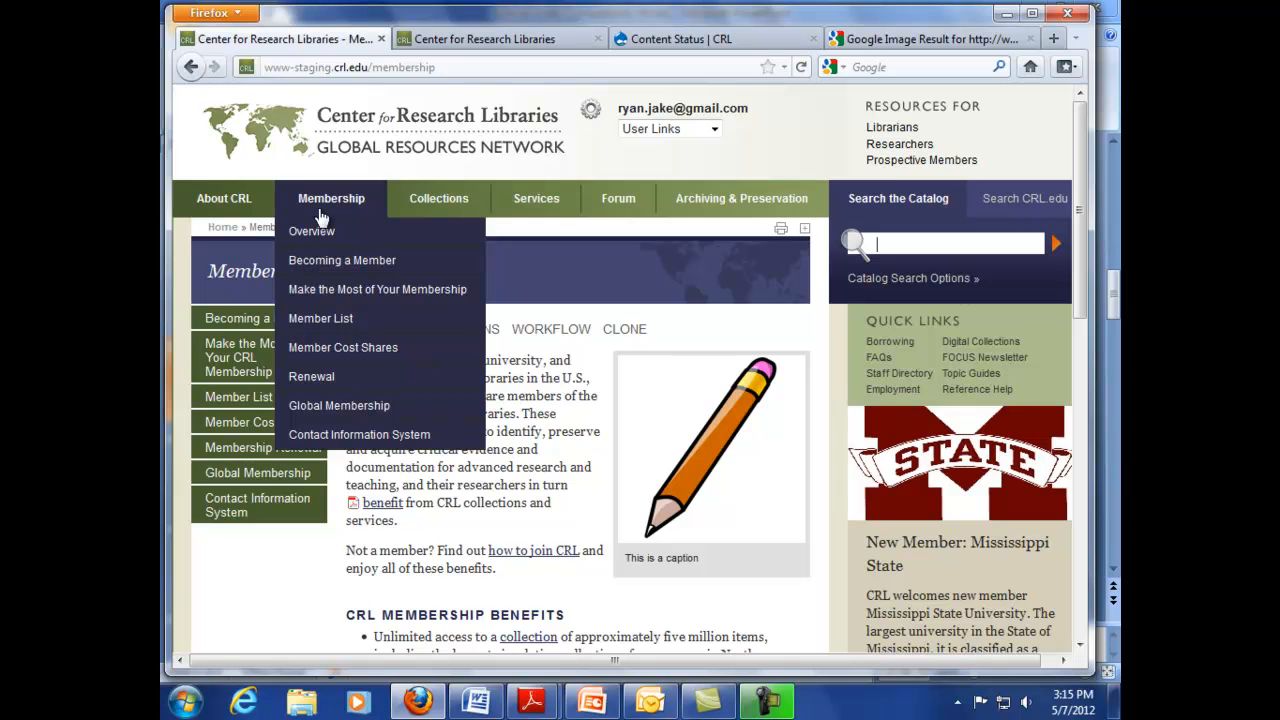
- Return to the staging homepage and open the Dashboard through the user links
{"action": "left_click", "coordinate": [262, 133]}
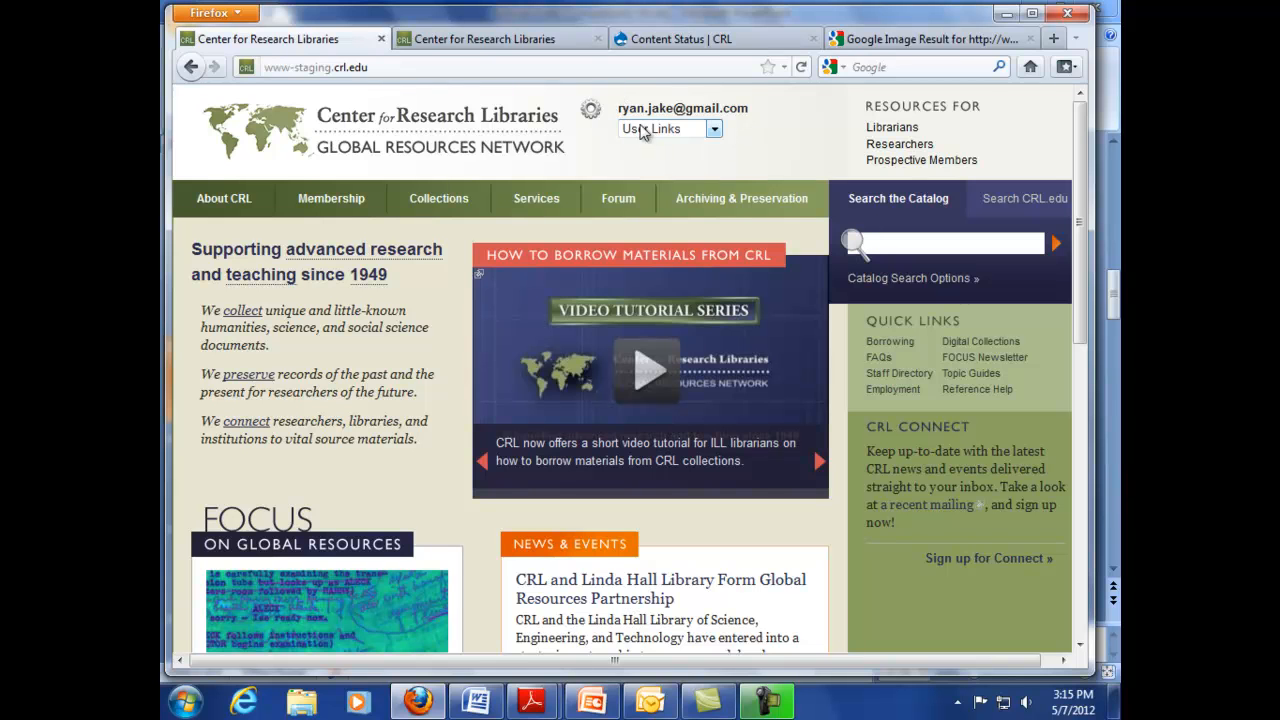
{"action": "left_click", "coordinate": [714, 129]}
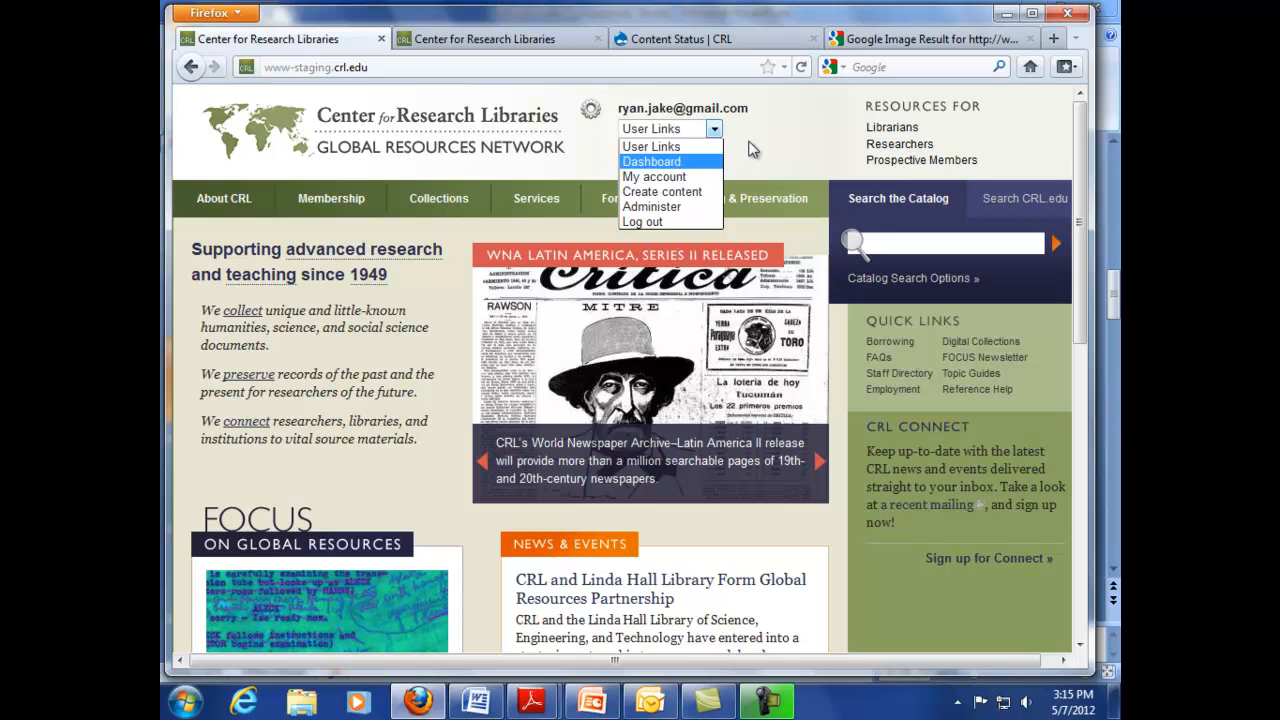
{"action": "left_click", "coordinate": [668, 162]}
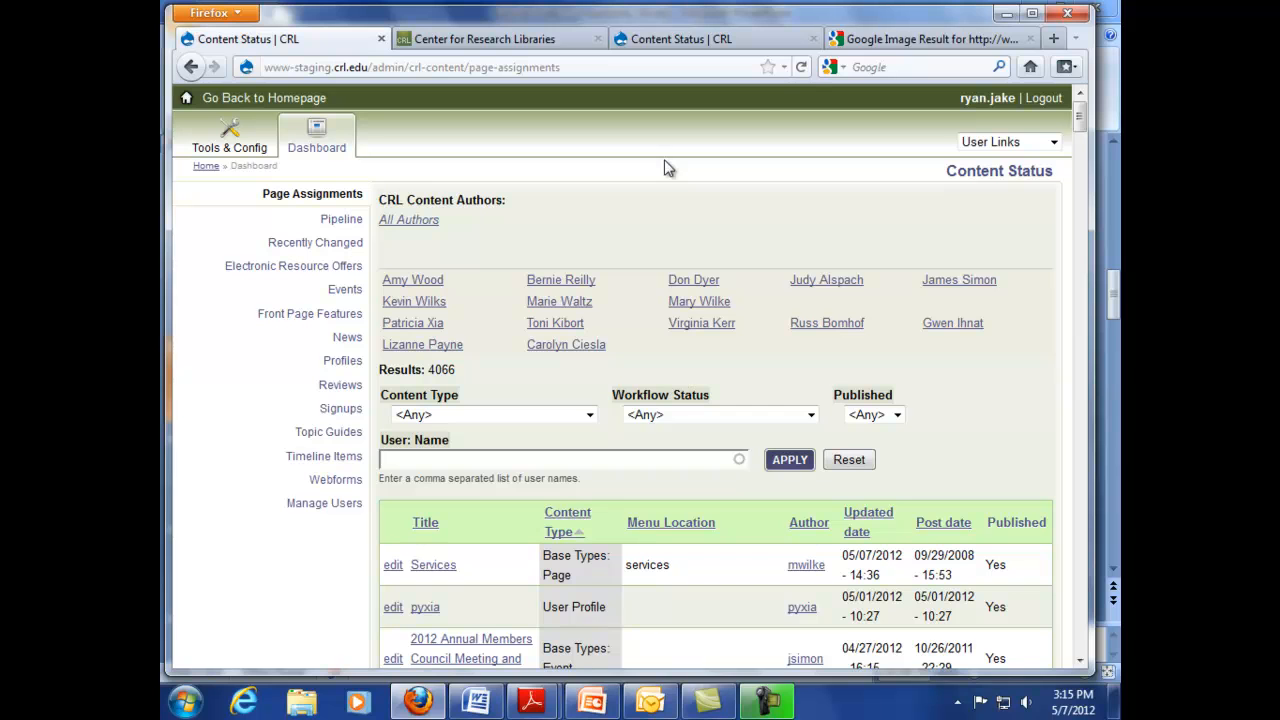
{"action": "left_click", "coordinate": [1052, 142]}
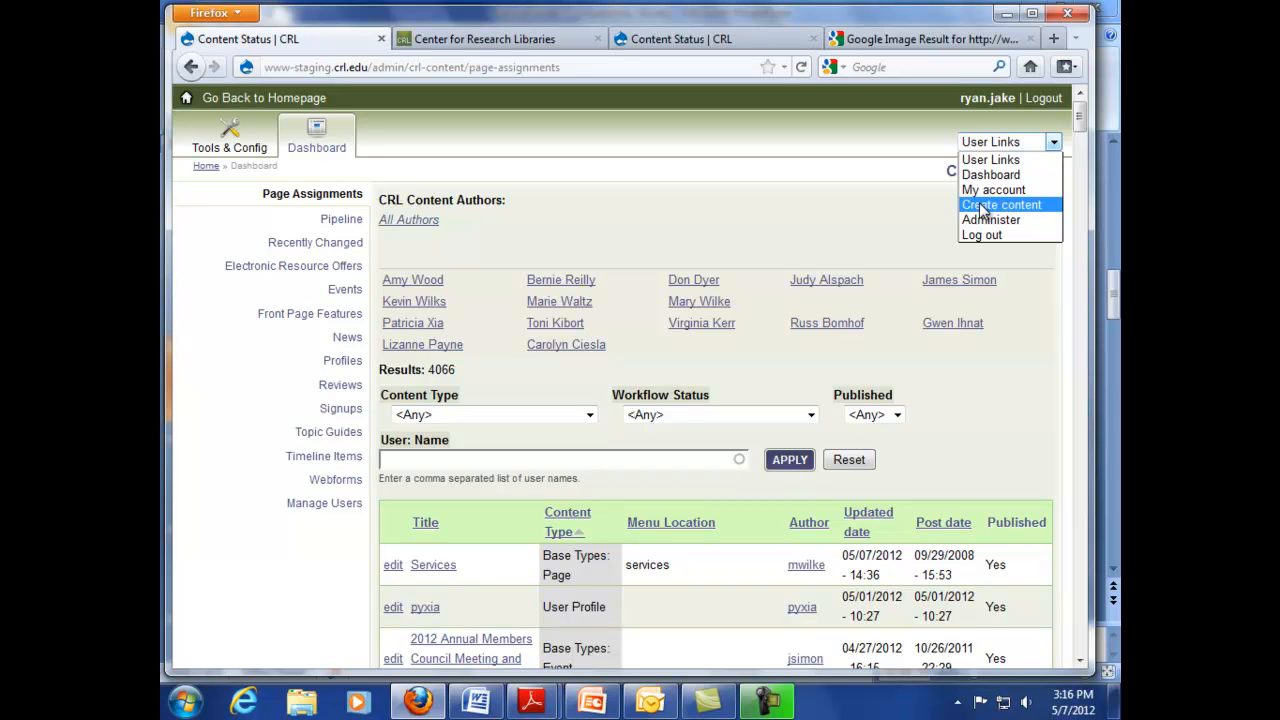
{"action": "left_click", "coordinate": [850, 223]}
{"action": "left_click", "coordinate": [1018, 147]}
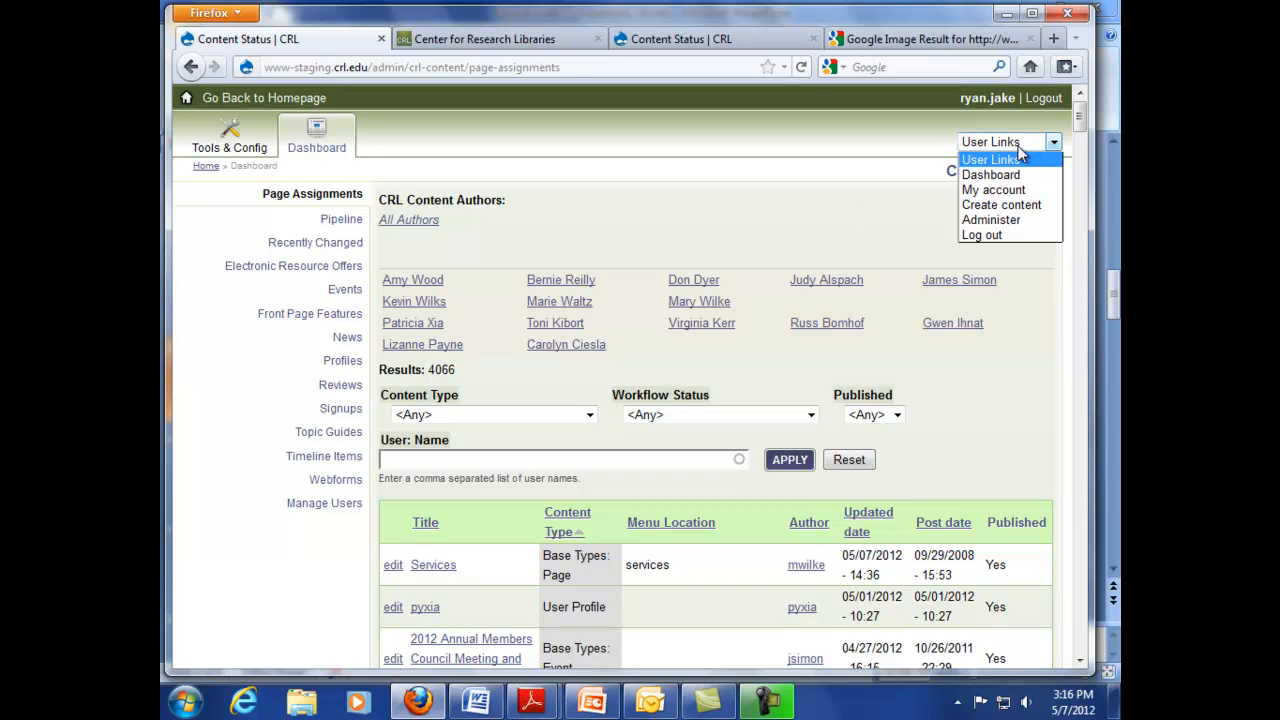
{"action": "key", "text": "alt+Tab"}
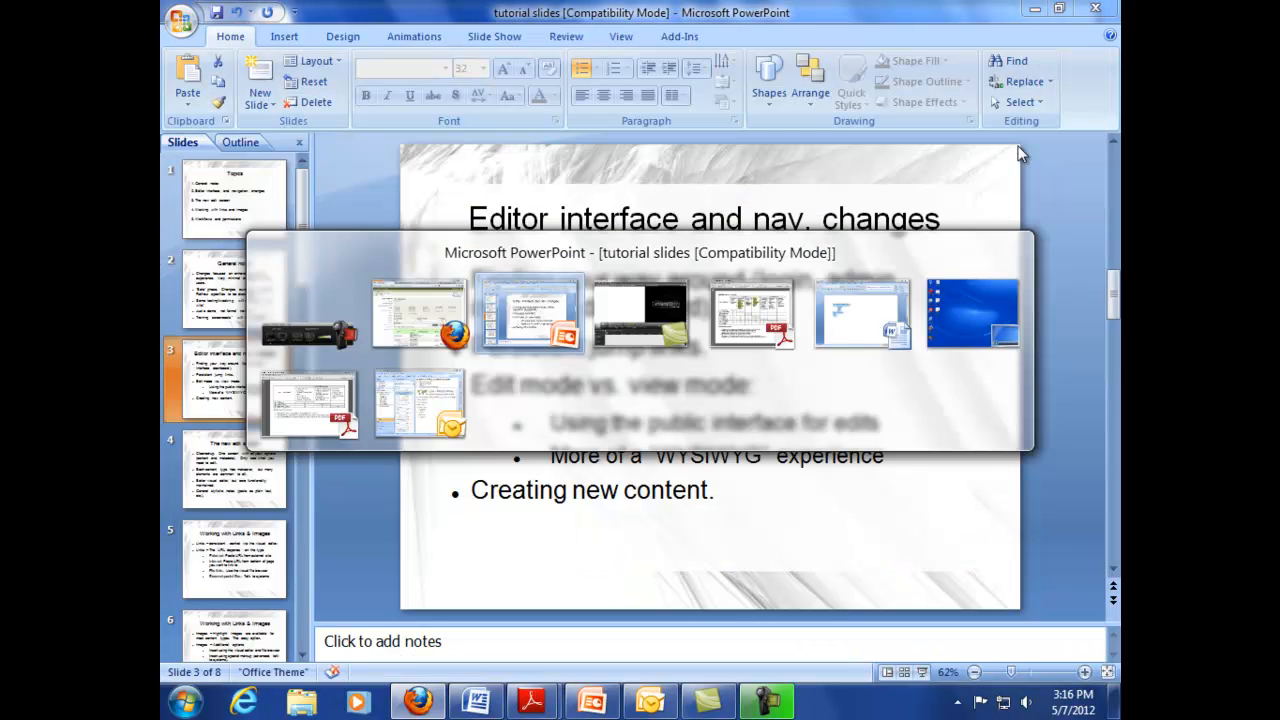
{"action": "key", "text": "alt+Tab"}
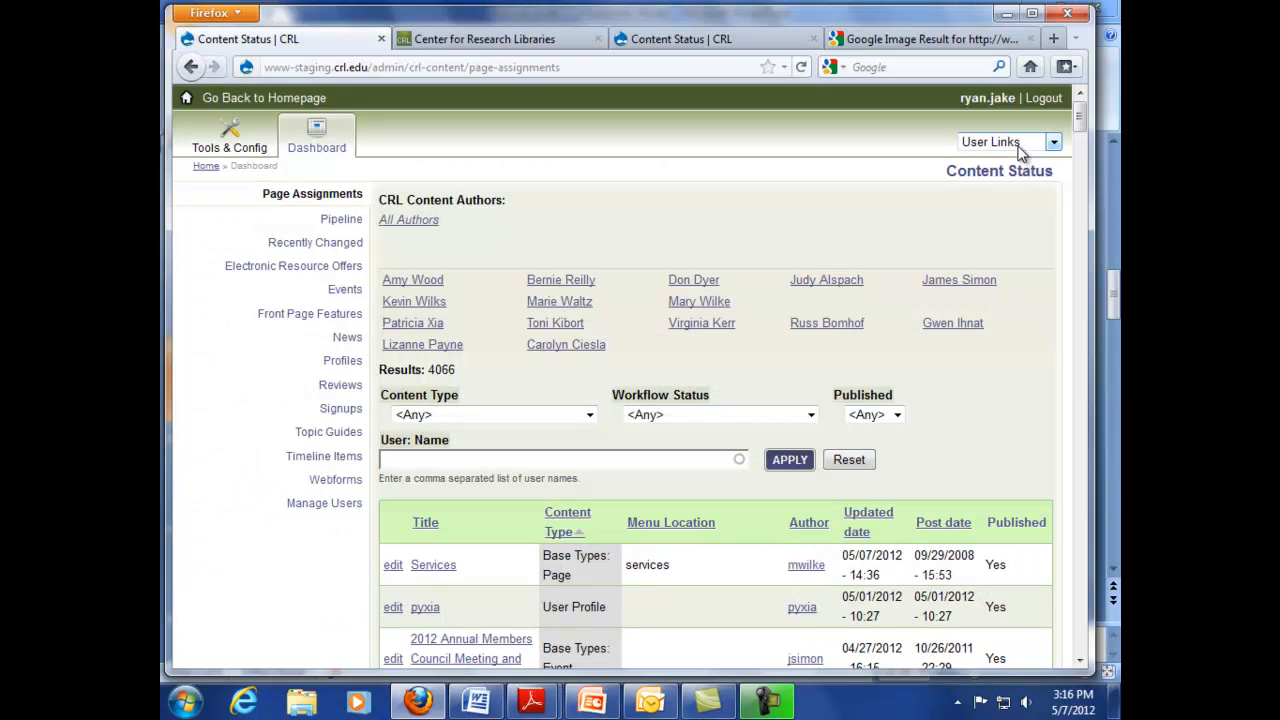
- Go back to the staging homepage and open the Membership page for editing
{"action": "left_click", "coordinate": [312, 100]}
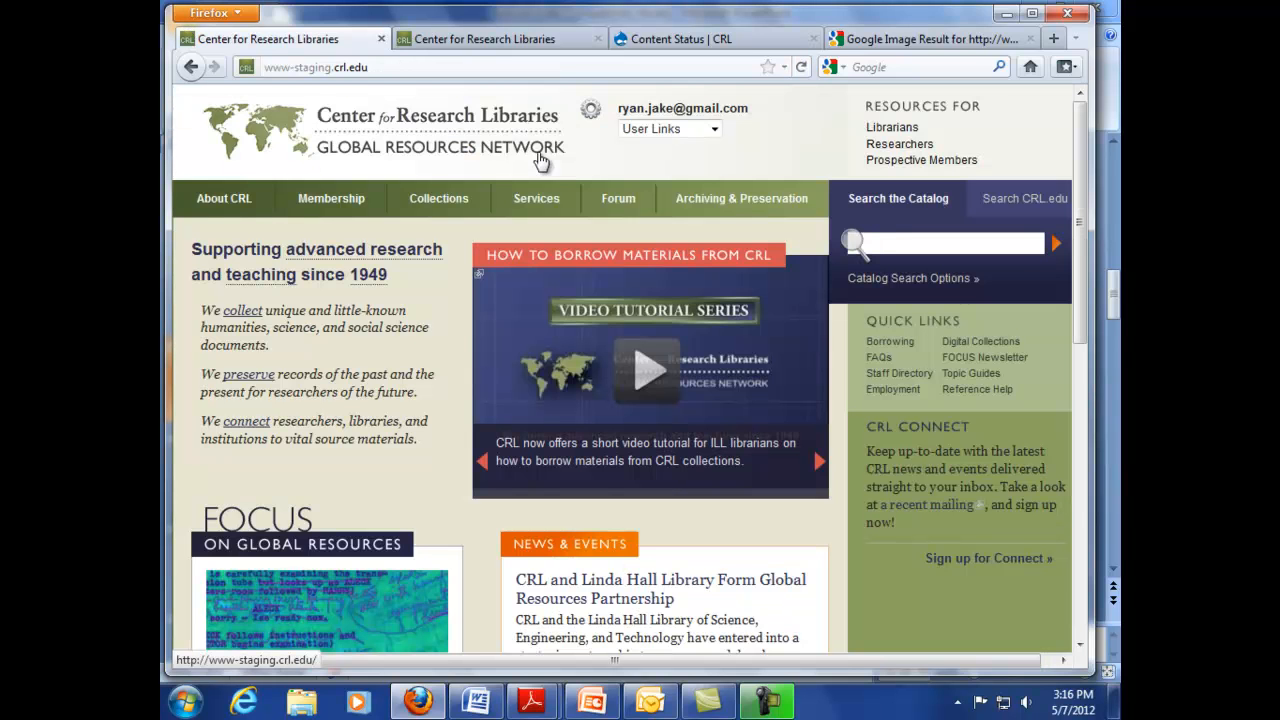
{"action": "left_click", "coordinate": [323, 205]}
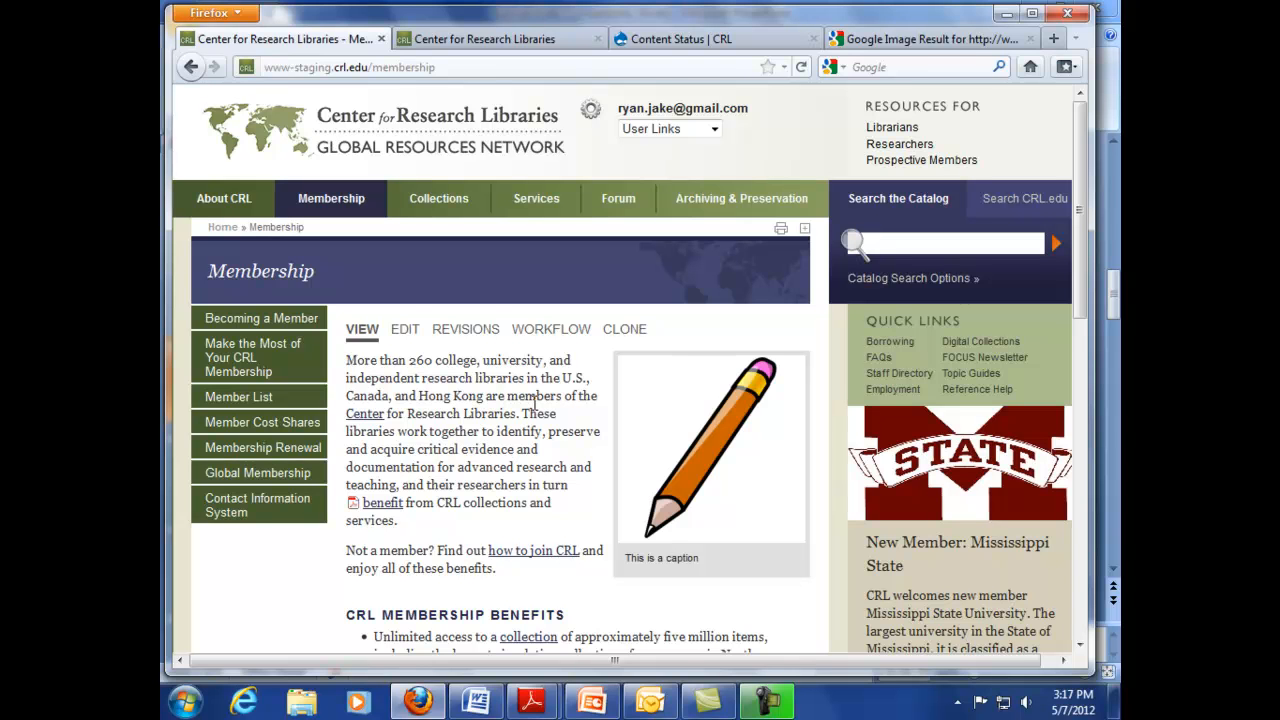
{"action": "left_click", "coordinate": [405, 332]}
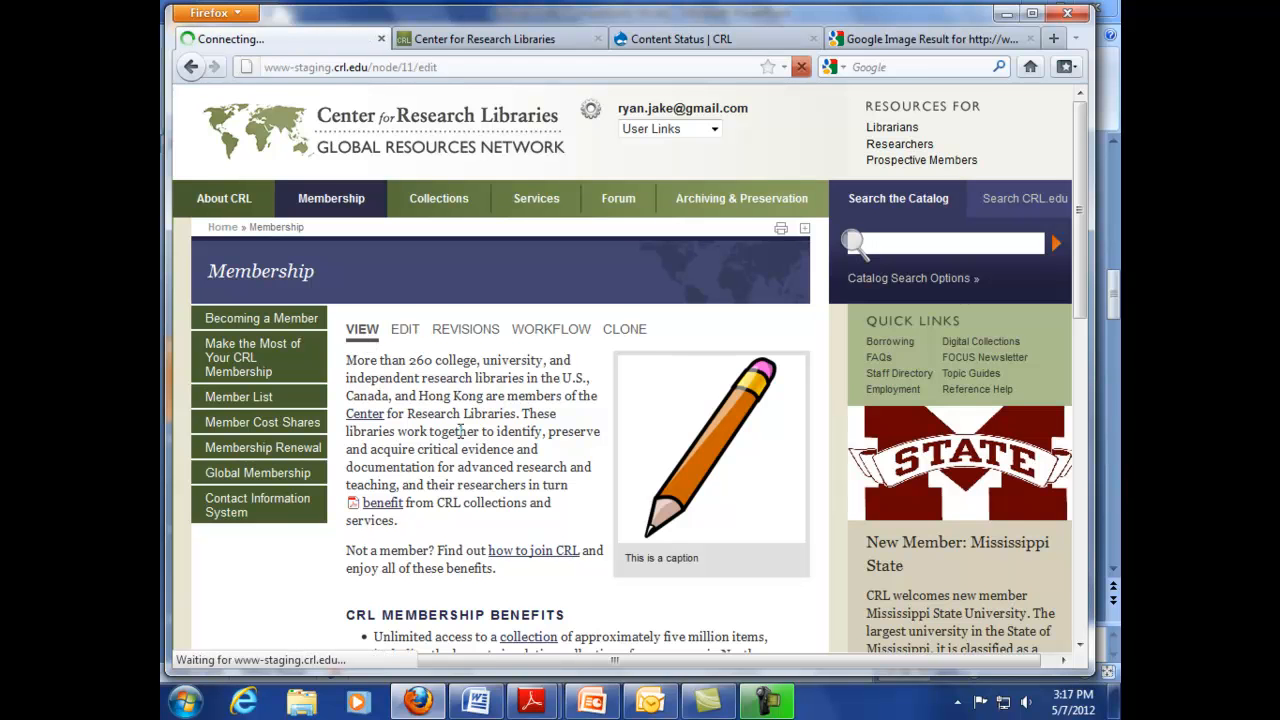
- Switch to the staging site's Services page and open it for editing
{"action": "left_click", "coordinate": [539, 198]}
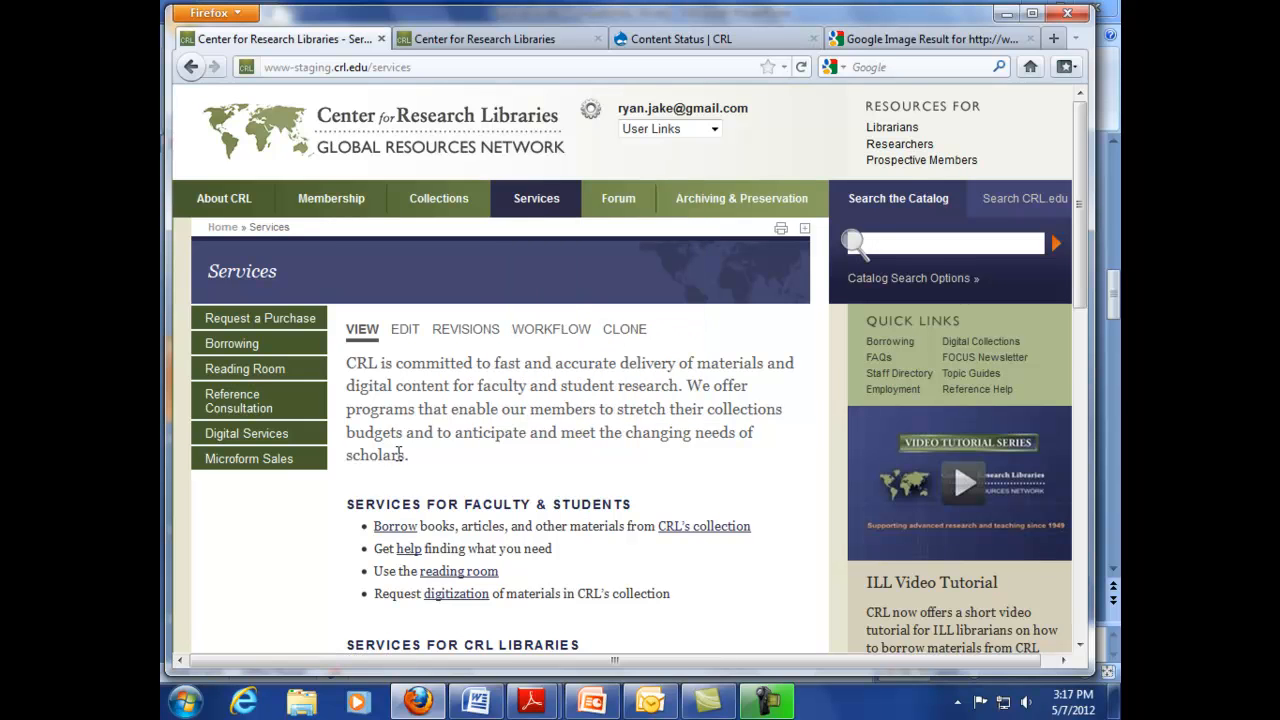
{"action": "left_click", "coordinate": [405, 337]}
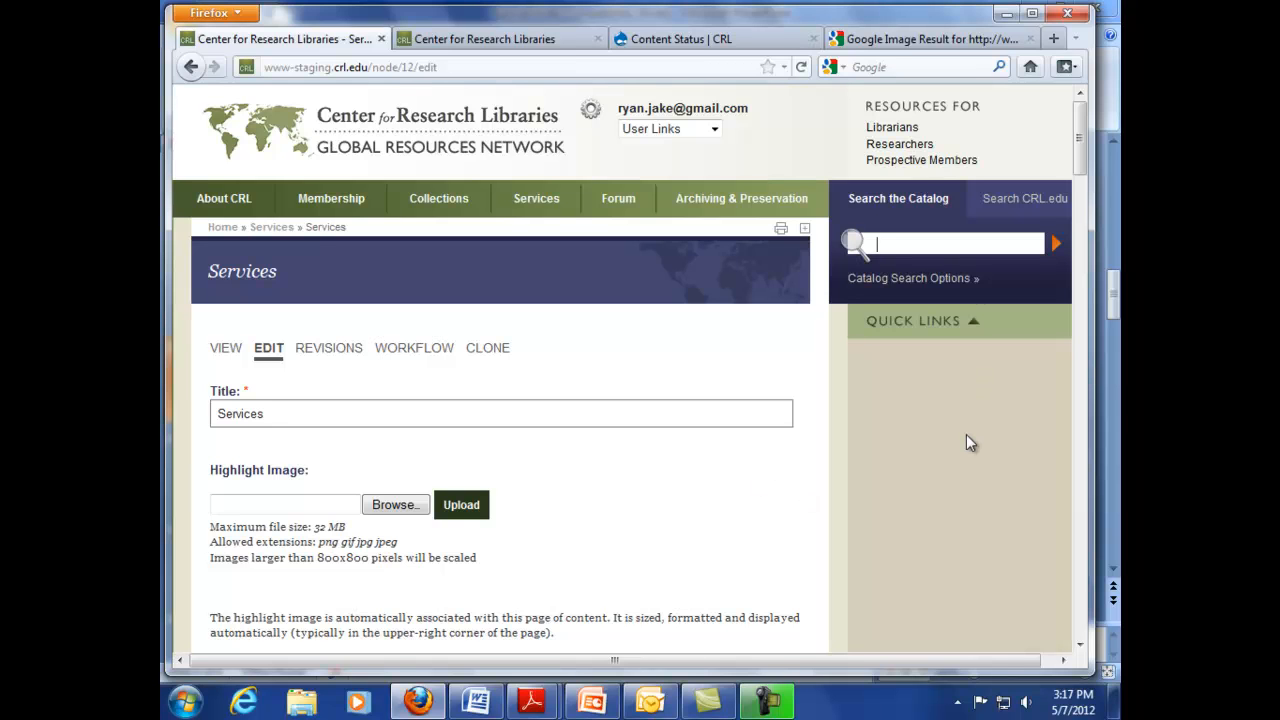
{"action": "left_click", "coordinate": [563, 42]}
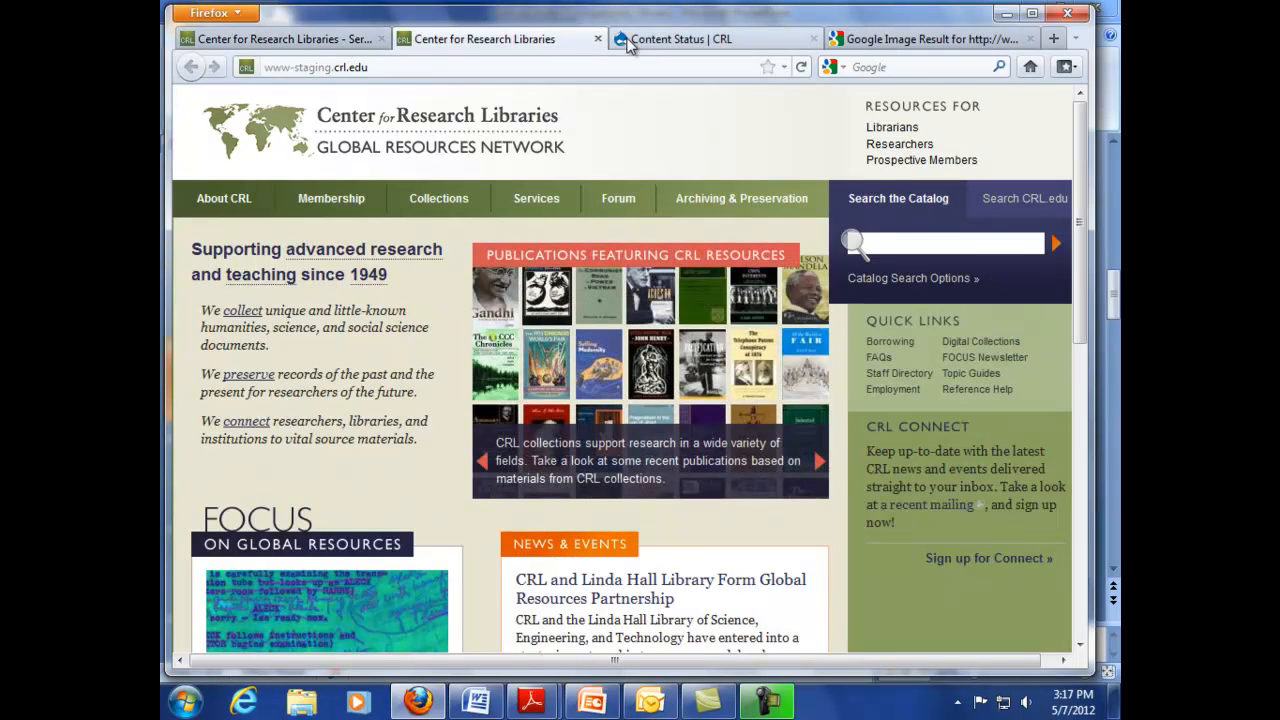
{"action": "left_click", "coordinate": [617, 45]}
{"action": "left_click_drag", "start_coordinate": [290, 67], "coordinate": [362, 67]}
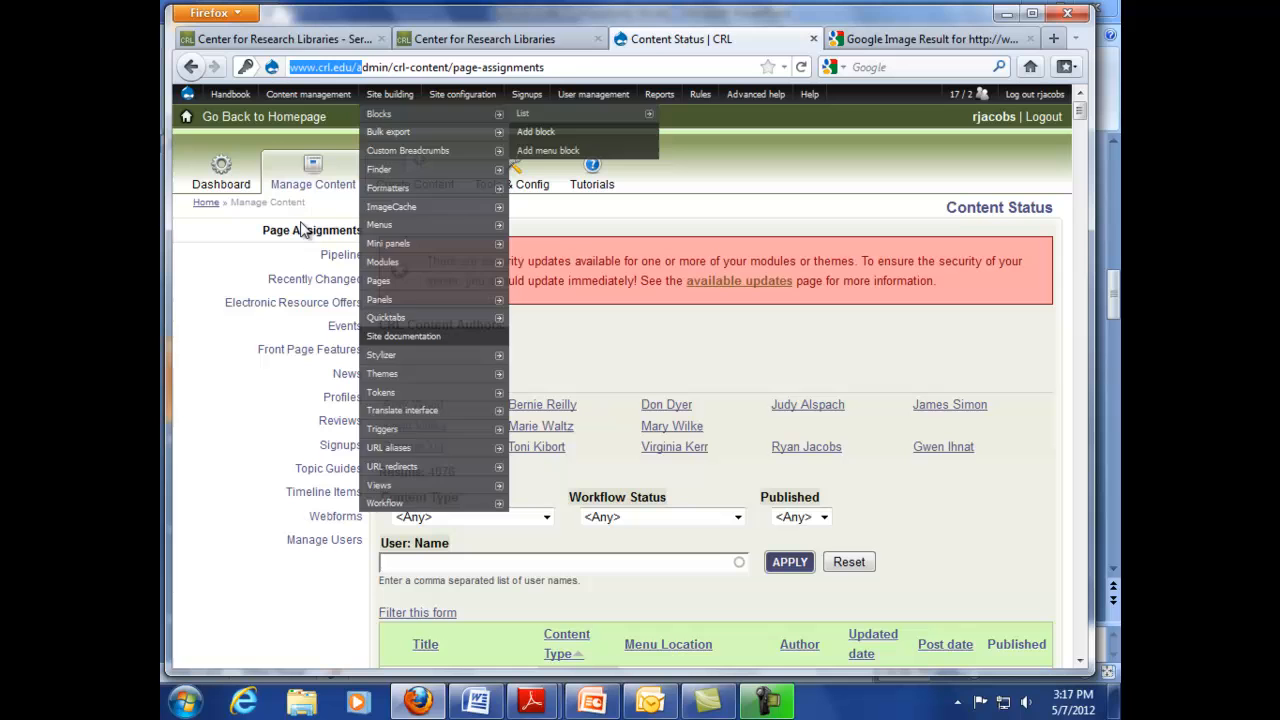
{"action": "left_click", "coordinate": [256, 122]}
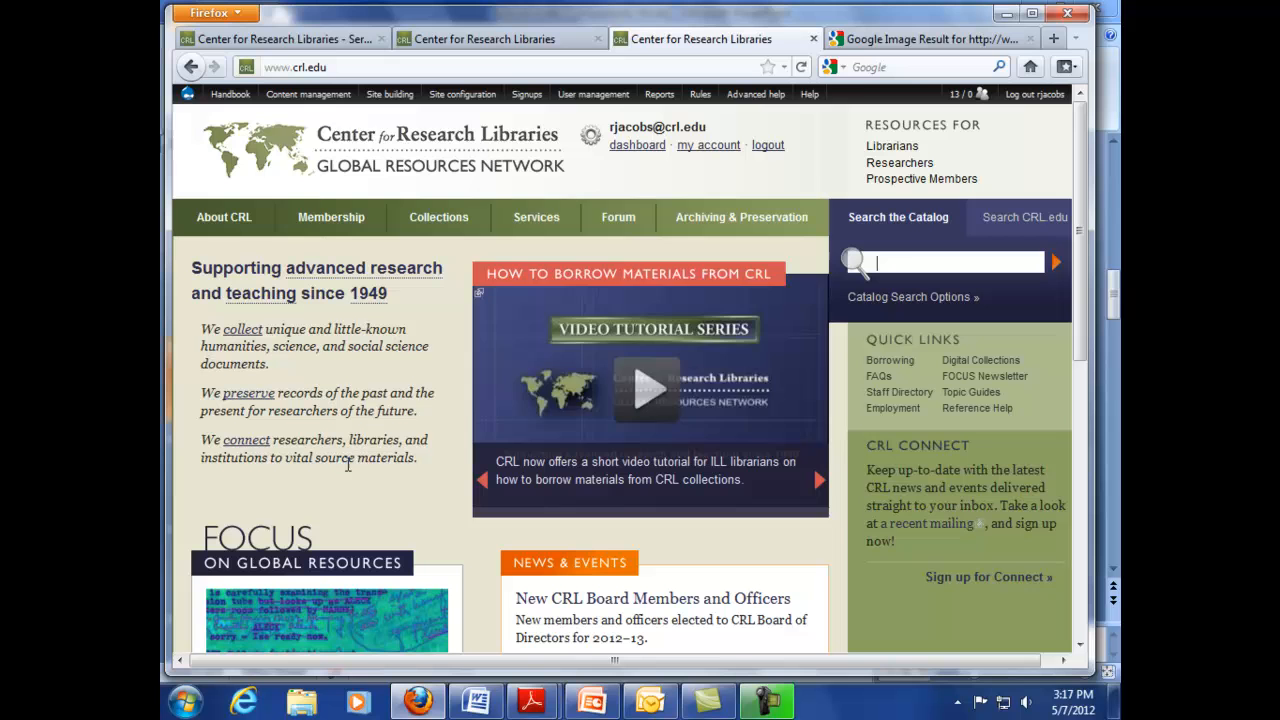
{"action": "mouse_move", "coordinate": [570, 216]}
{"action": "left_click", "coordinate": [524, 220]}
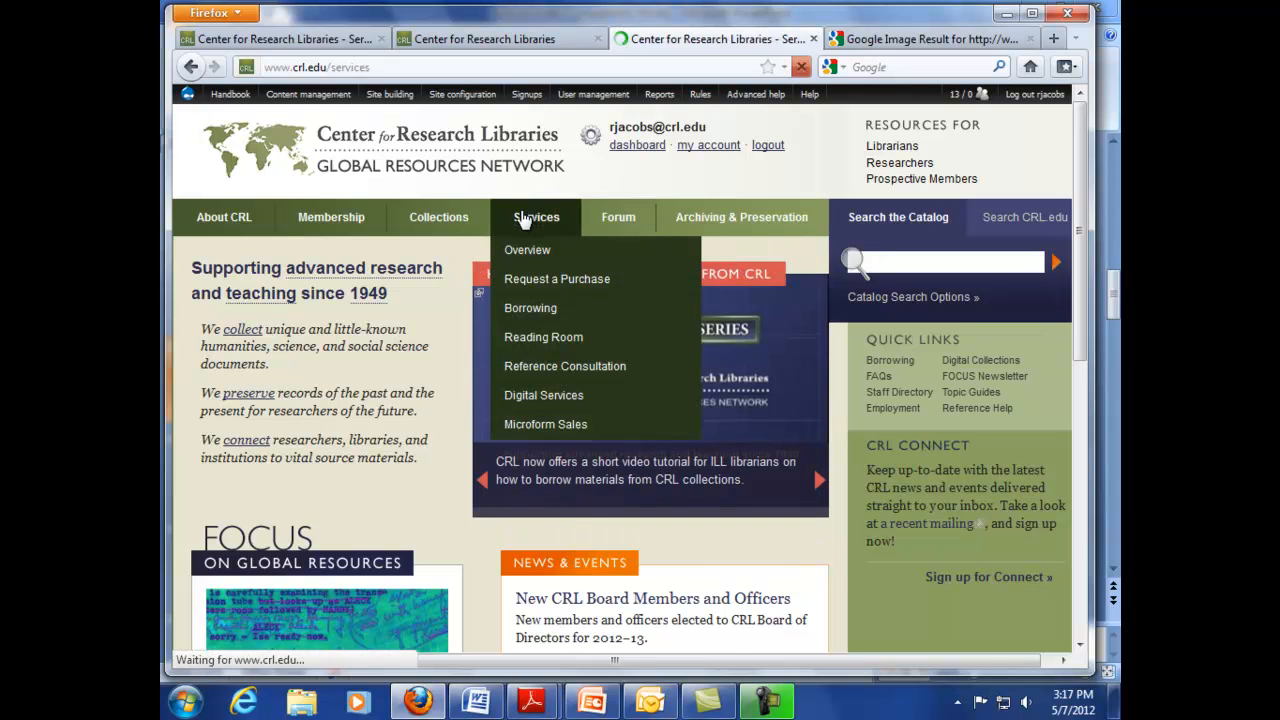
{"action": "left_click", "coordinate": [394, 337]}
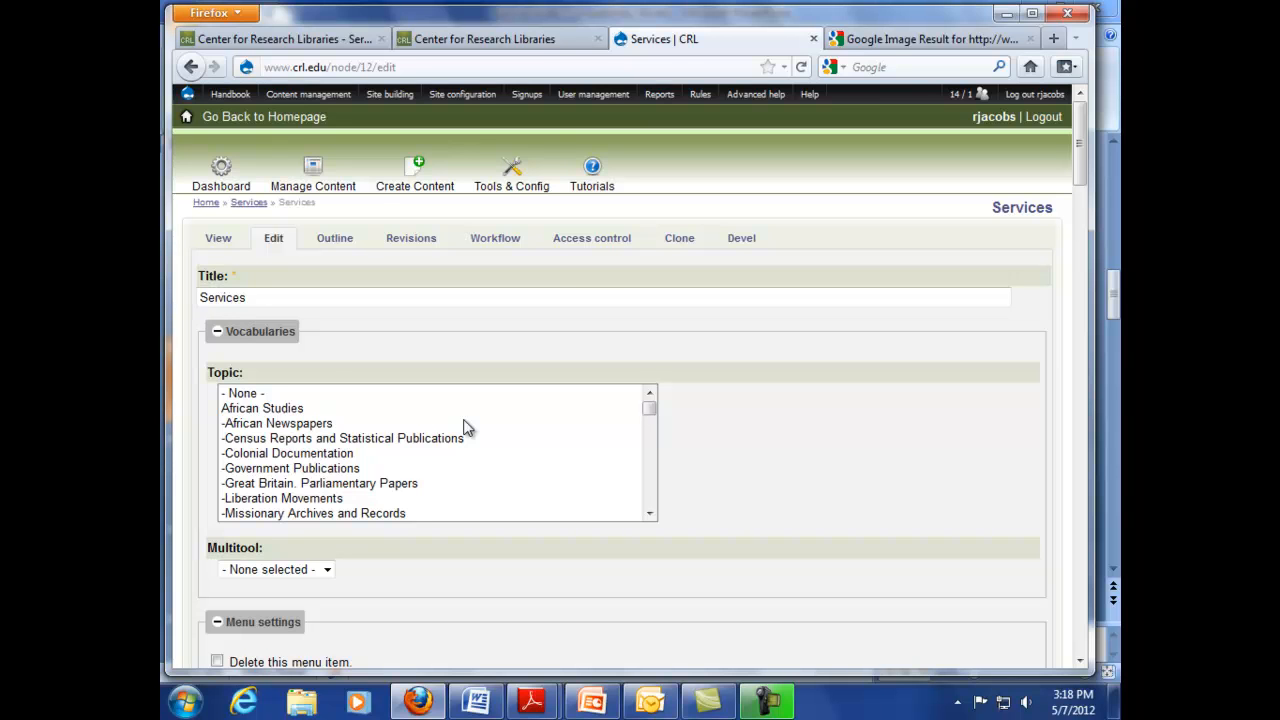
- Preview the Services page from the staging site's edit form and review the full version
{"action": "left_click", "coordinate": [288, 40]}
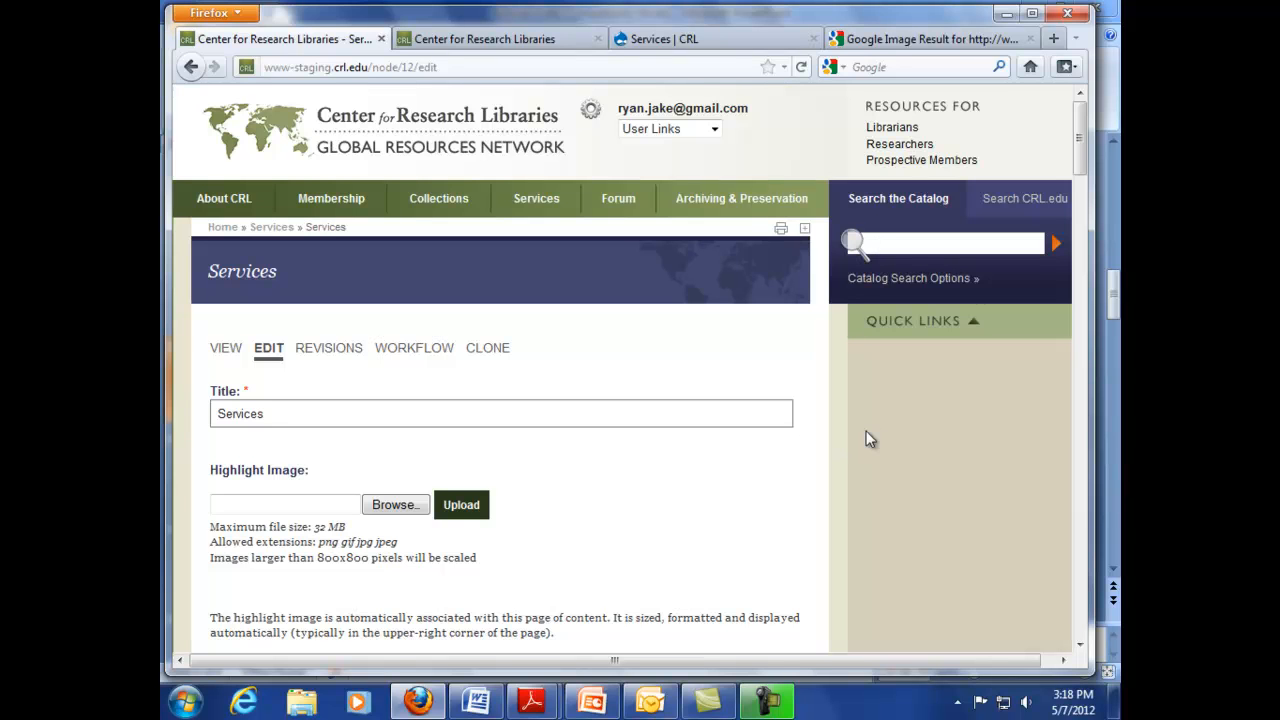
{"action": "left_click_drag", "start_coordinate": [1080, 143], "coordinate": [1093, 650]}
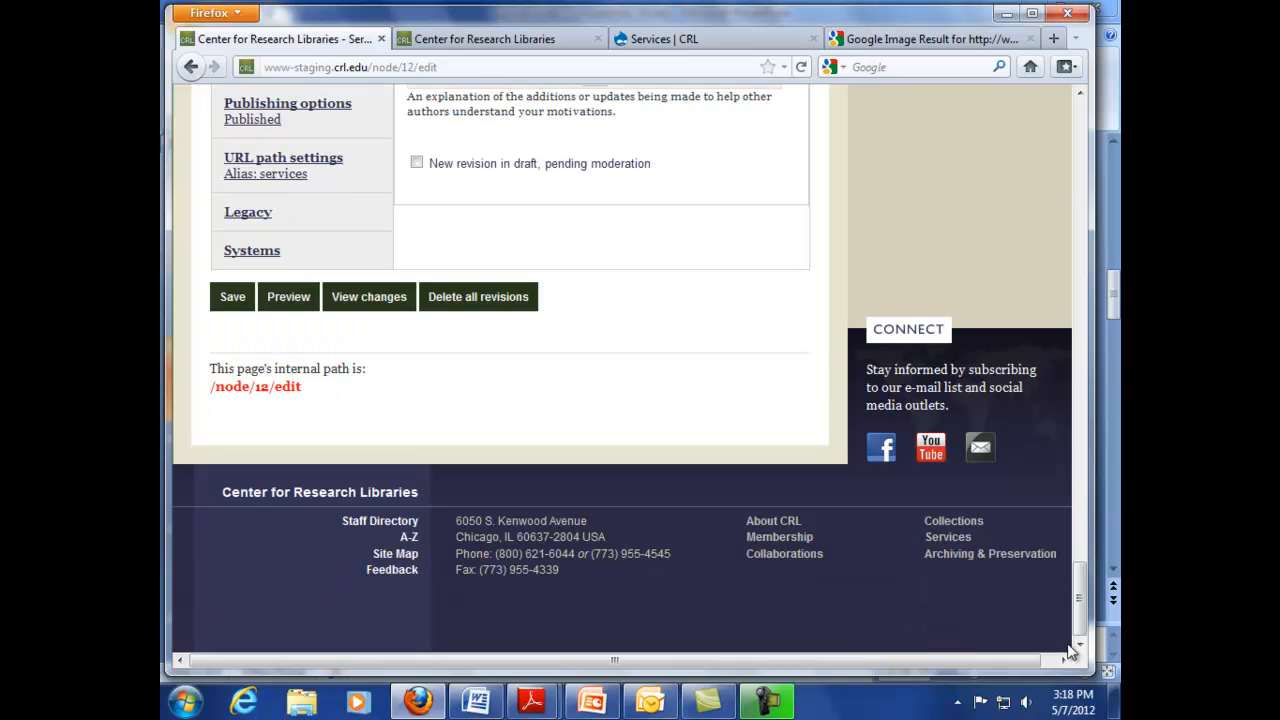
{"action": "left_click", "coordinate": [285, 300]}
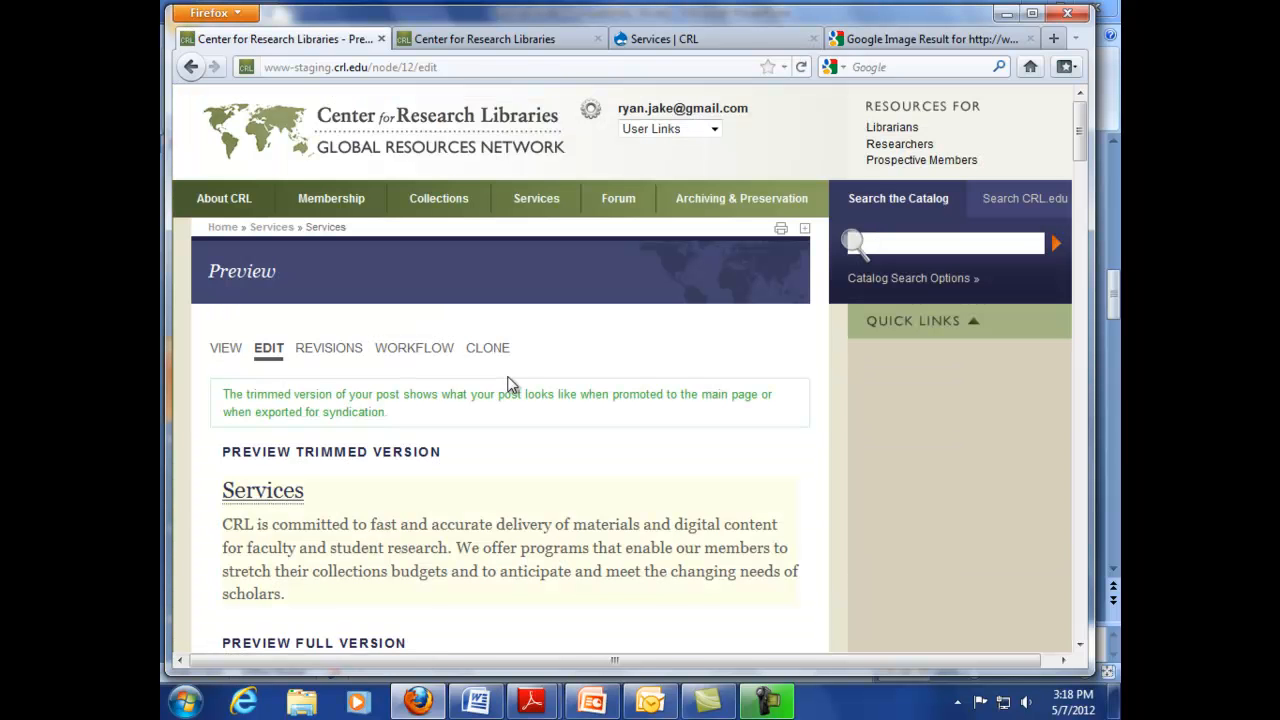
{"action": "left_click_drag", "start_coordinate": [1076, 132], "coordinate": [1092, 196]}
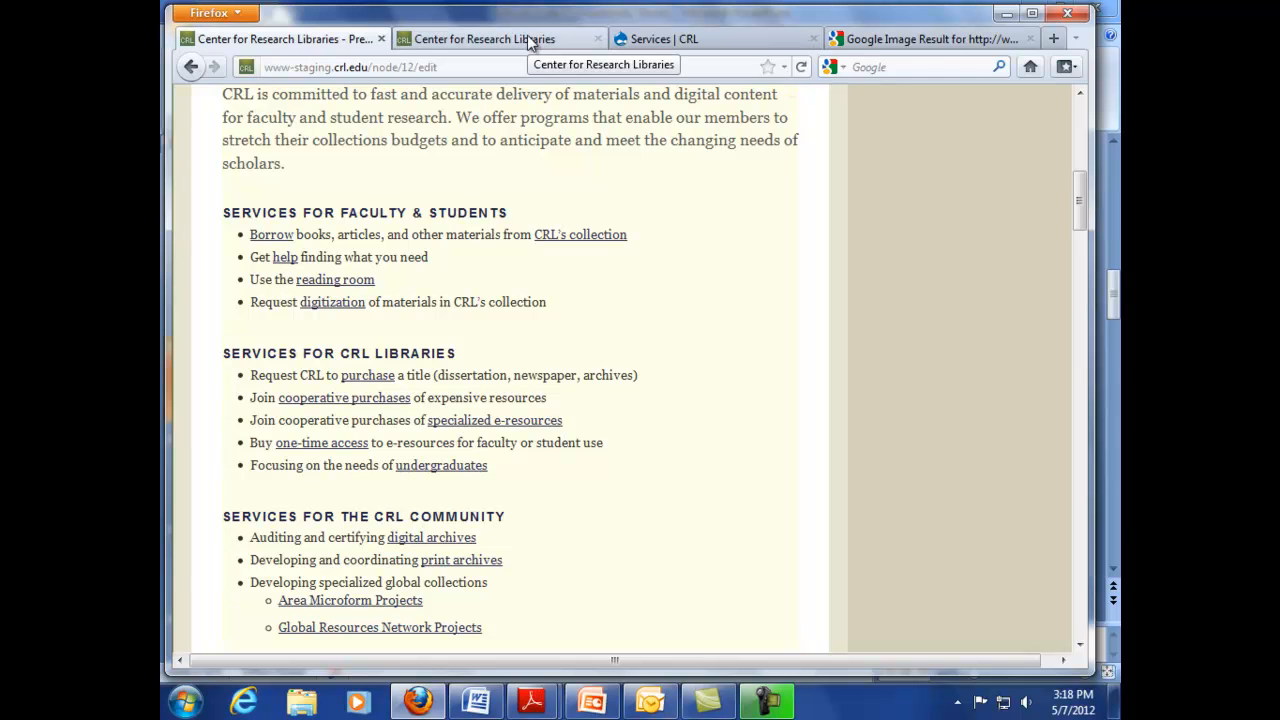
- Preview the Services page from the live site's edit form and review its full version for comparison
{"action": "left_click", "coordinate": [640, 39]}
{"action": "scroll", "coordinate": [545, 311], "scroll_direction": "down", "scroll_amount": 2}
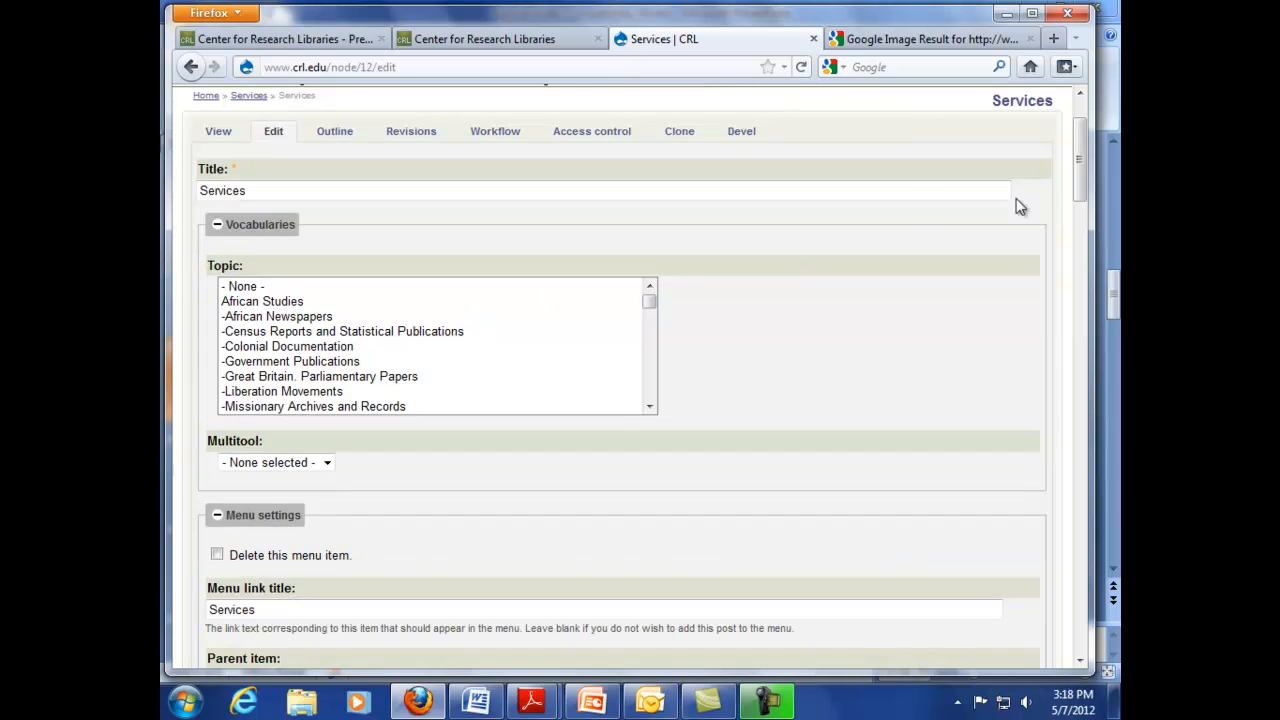
{"action": "left_click_drag", "start_coordinate": [1080, 162], "coordinate": [1082, 610]}
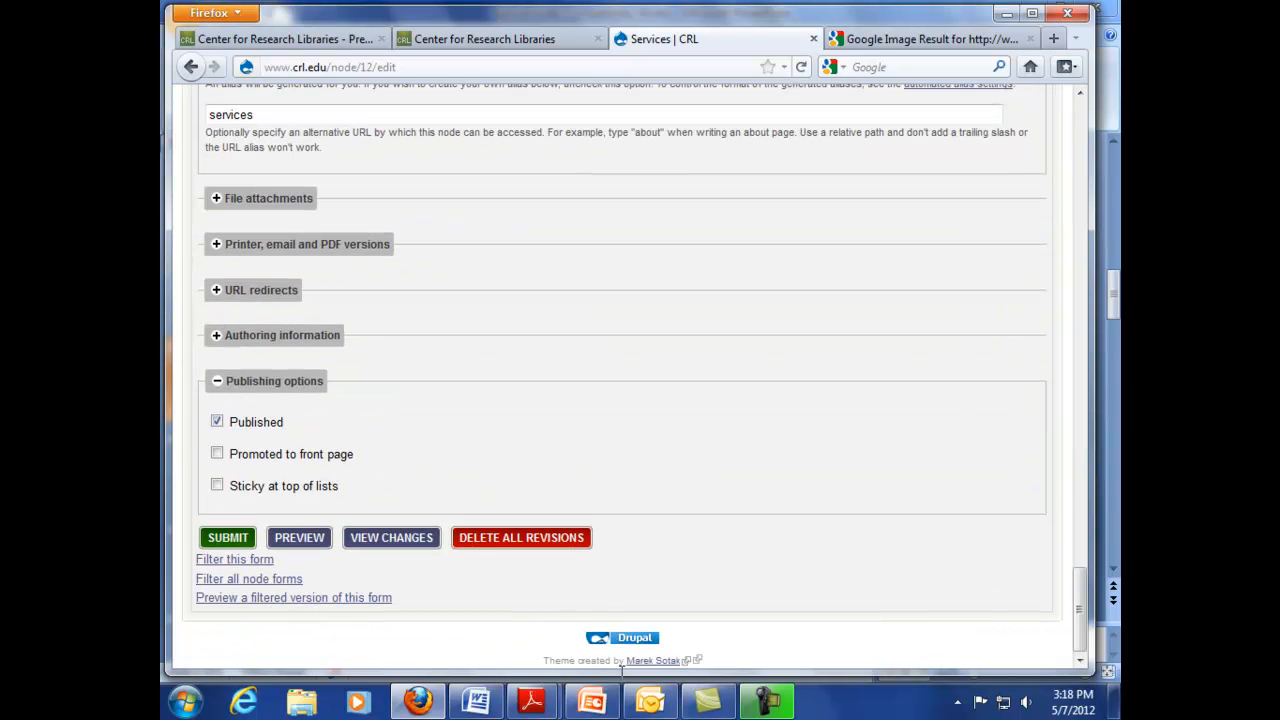
{"action": "left_click", "coordinate": [299, 545]}
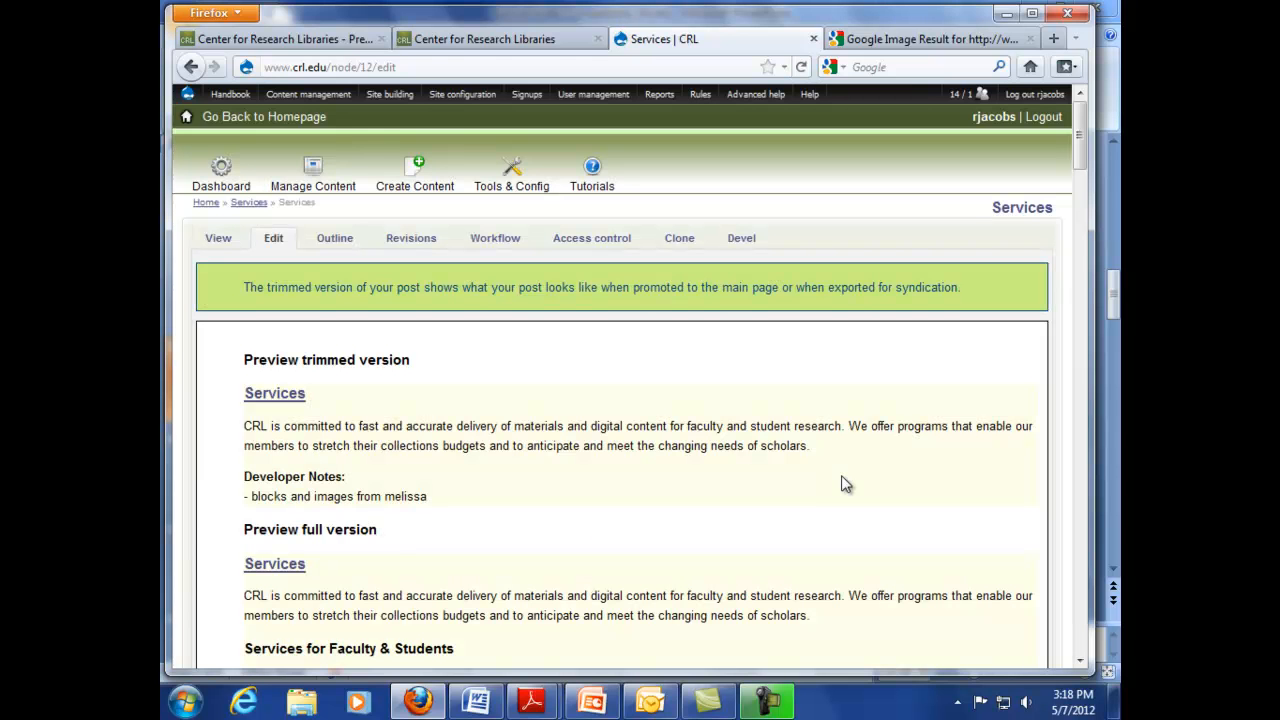
{"action": "left_click_drag", "start_coordinate": [1080, 148], "coordinate": [1080, 206]}
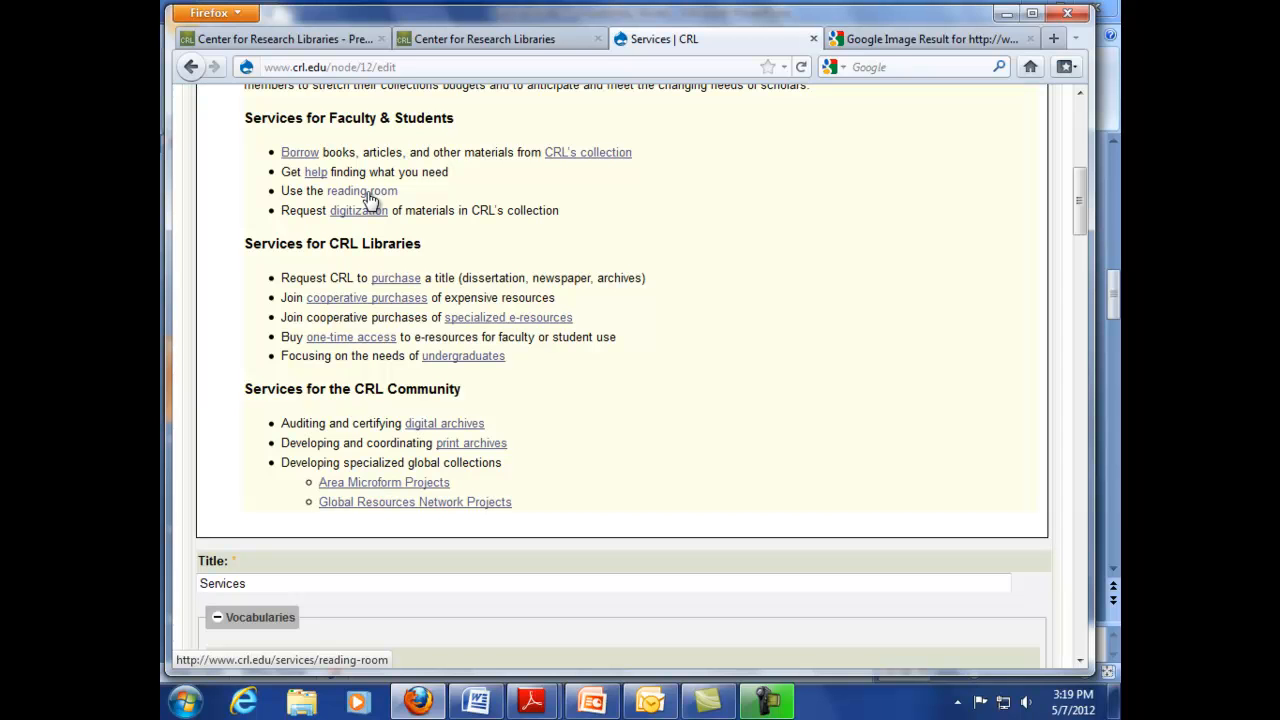
- Return to the staging site's Services preview to compare its full version, and consult the editor interface slide in PowerPoint before going back to Firefox
{"action": "left_click", "coordinate": [297, 40]}
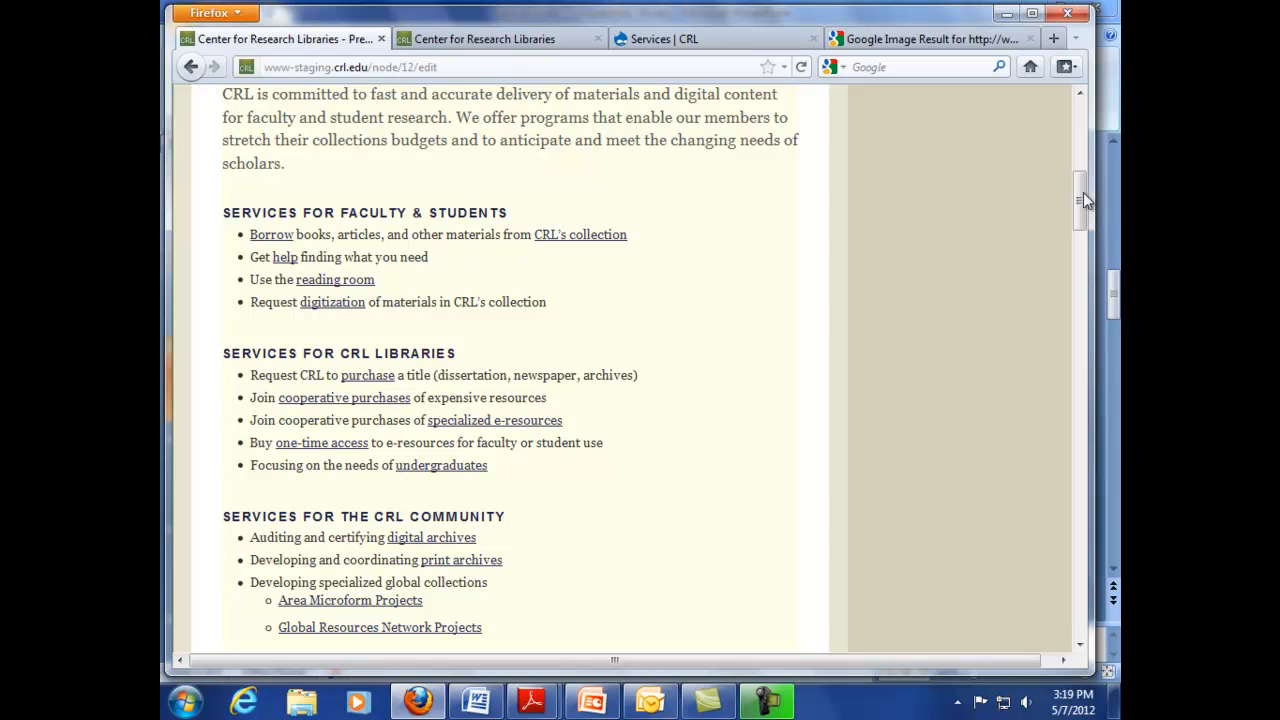
{"action": "left_click_drag", "start_coordinate": [1080, 203], "coordinate": [1080, 211]}
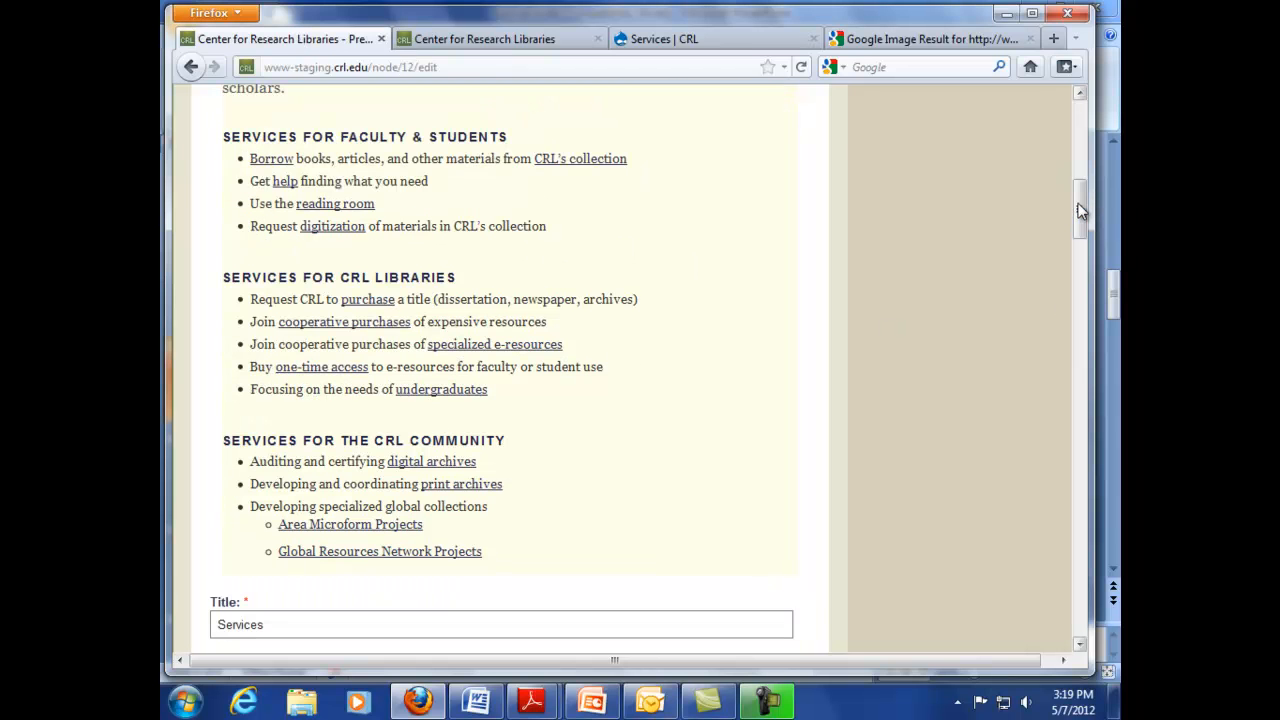
{"action": "key", "text": "alt+Tab"}
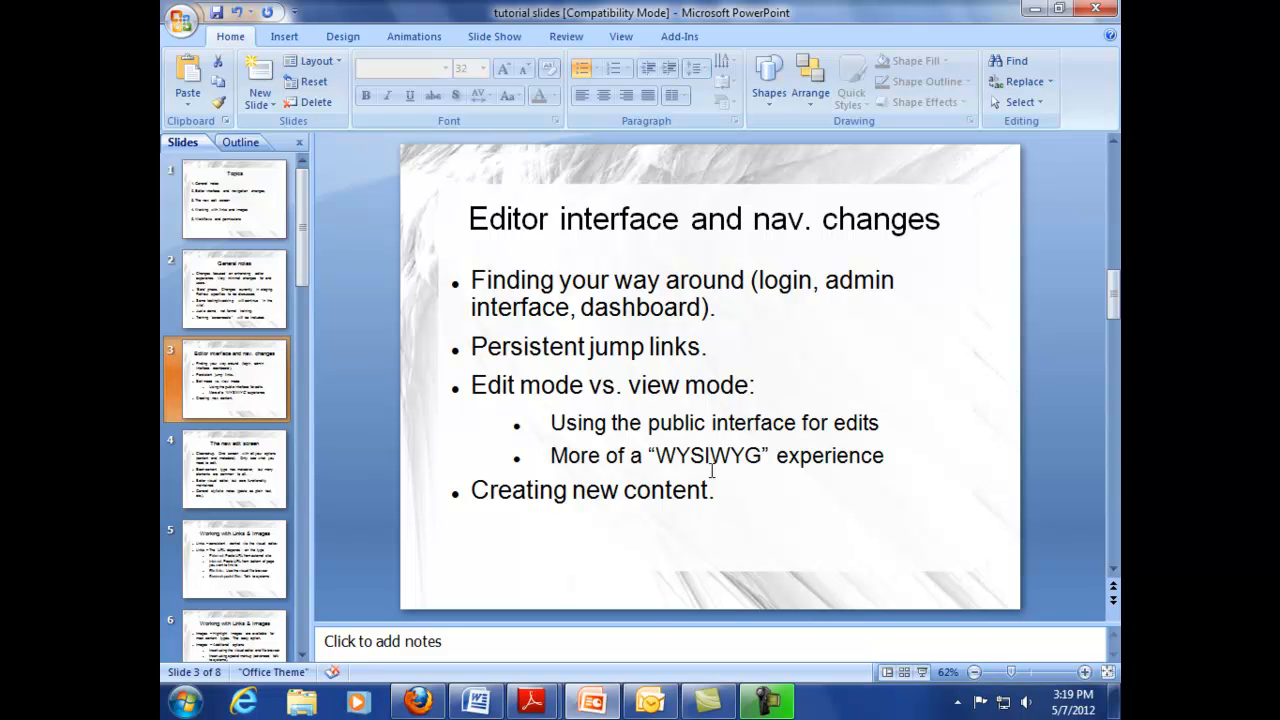
{"action": "key", "text": "alt+Tab"}
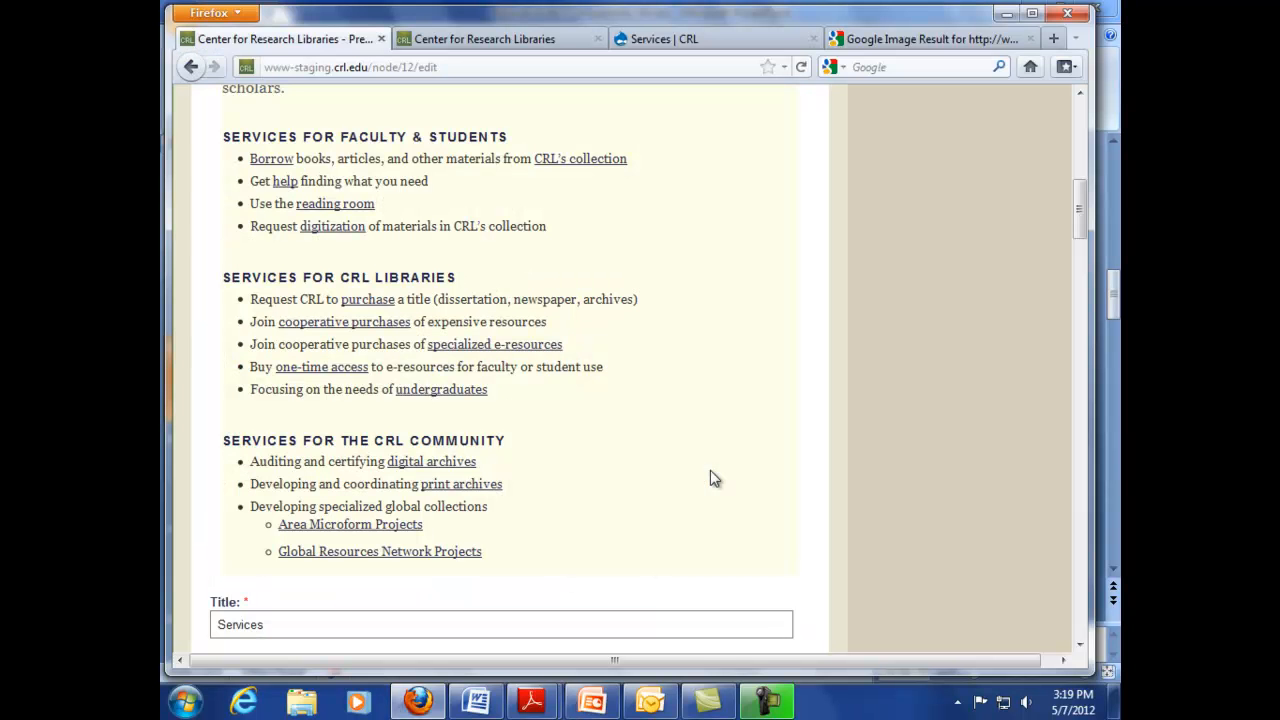
- Open the staging site's Create content page and examine the content types grouped from Base Types through Other
{"action": "left_click_drag", "start_coordinate": [1083, 210], "coordinate": [1081, 131]}
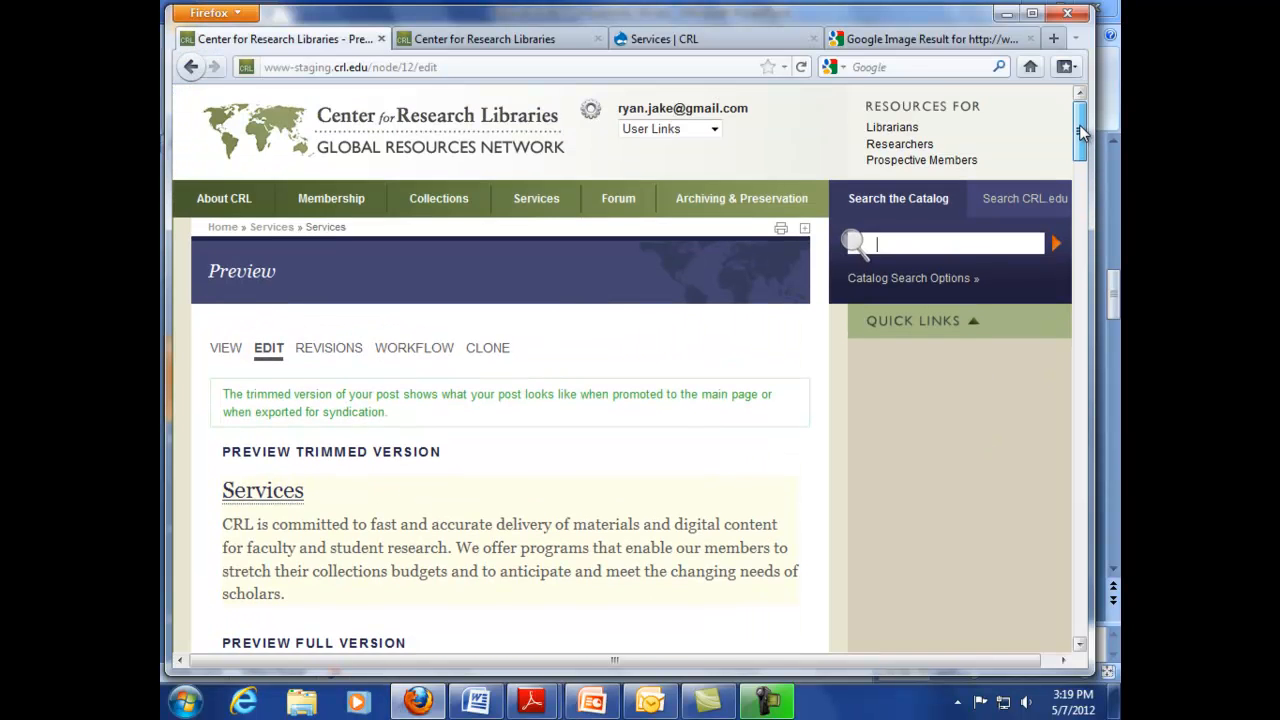
{"action": "left_click", "coordinate": [710, 129]}
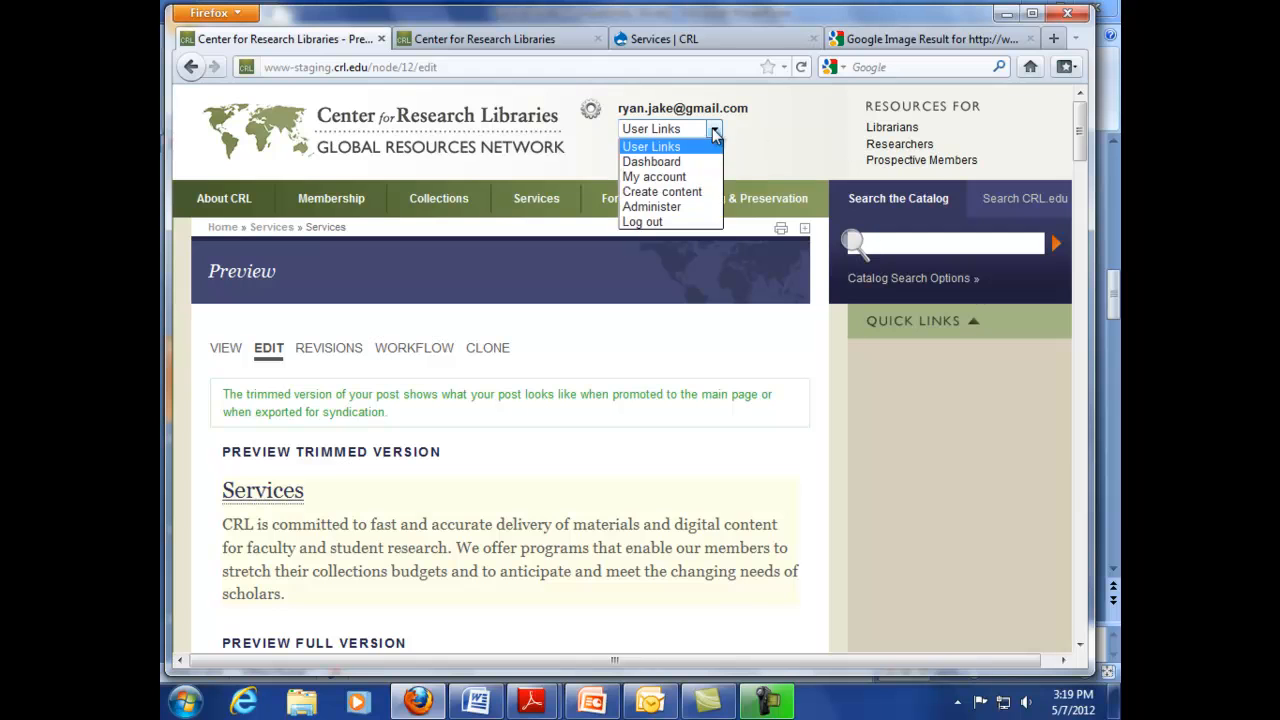
{"action": "left_click", "coordinate": [678, 193]}
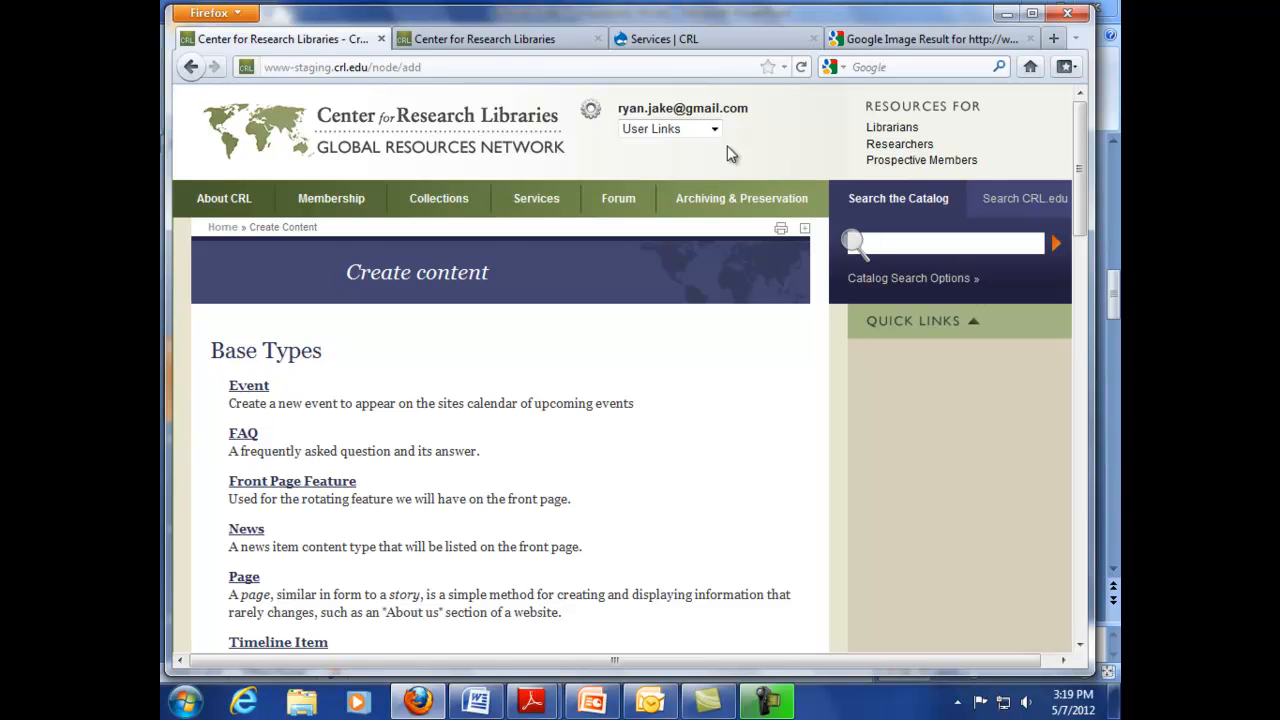
{"action": "left_click_drag", "start_coordinate": [1080, 187], "coordinate": [1084, 247]}
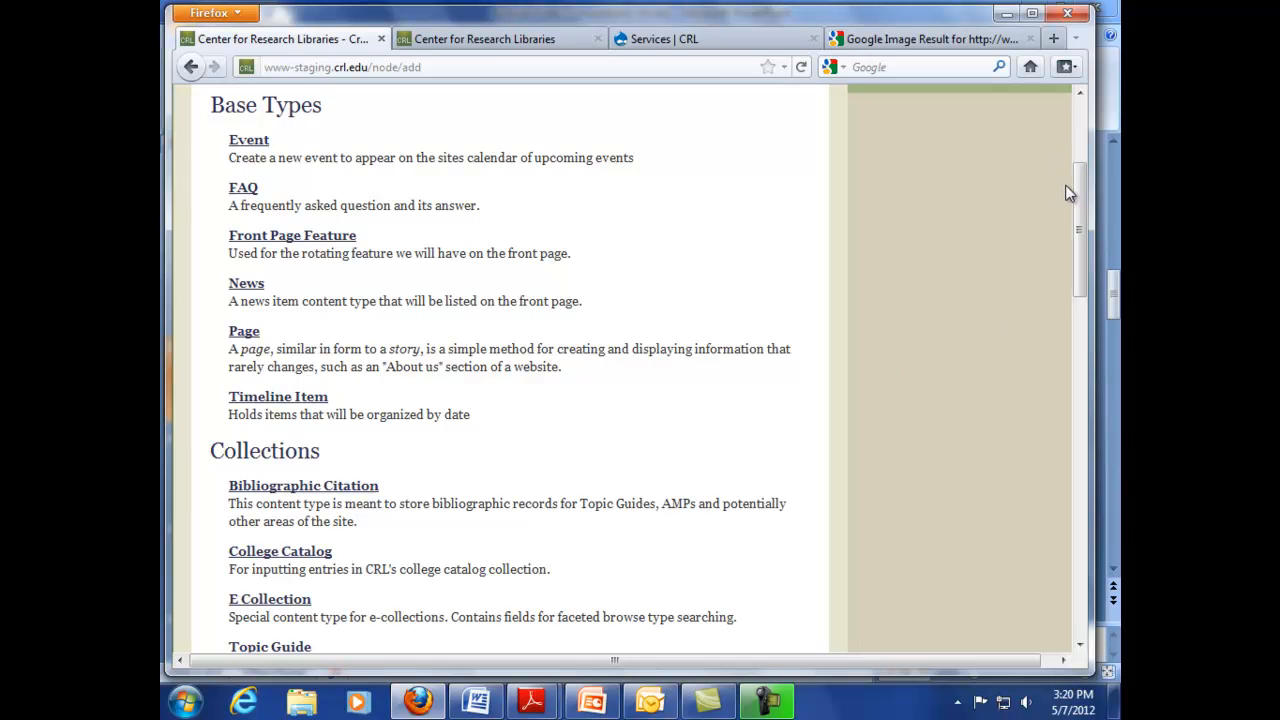
{"action": "mouse_move", "coordinate": [1077, 196]}
{"action": "left_mouse_down"}
{"action": "mouse_move", "coordinate": [1079, 309]}
{"action": "mouse_move", "coordinate": [1079, 188]}
{"action": "left_mouse_up"}
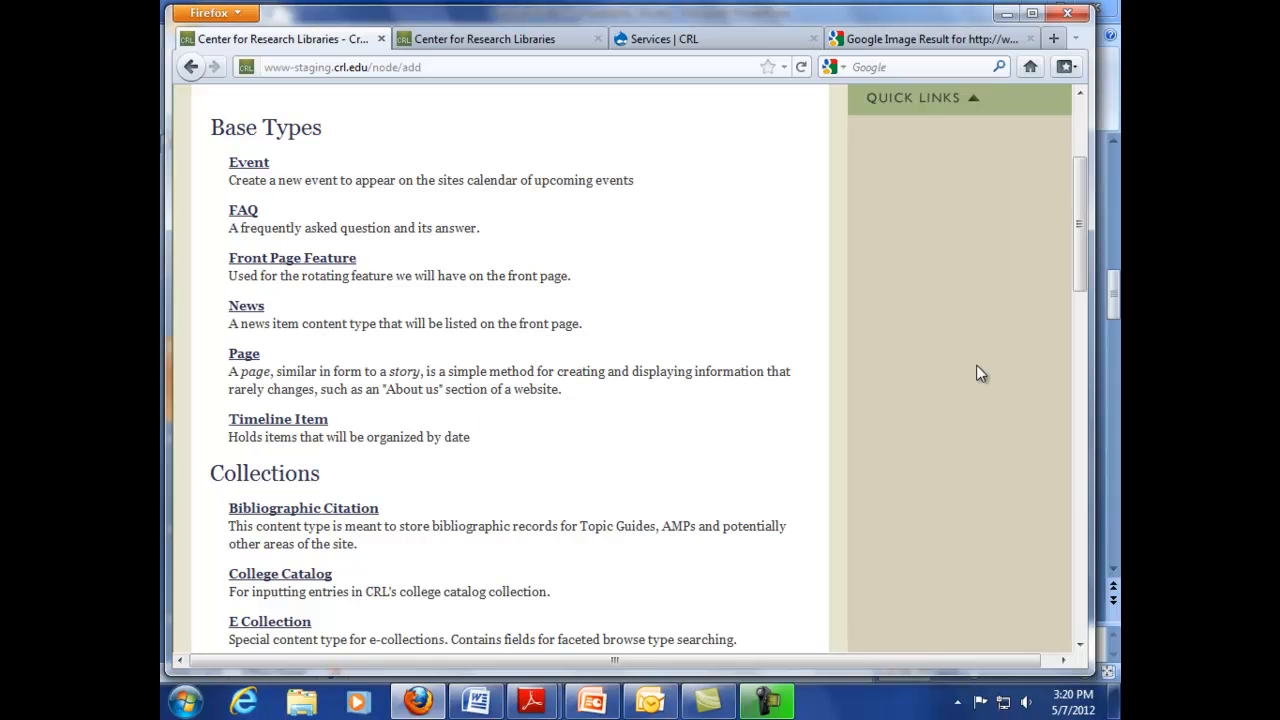
{"action": "scroll", "coordinate": [1079, 272], "scroll_direction": "down", "scroll_amount": 1}
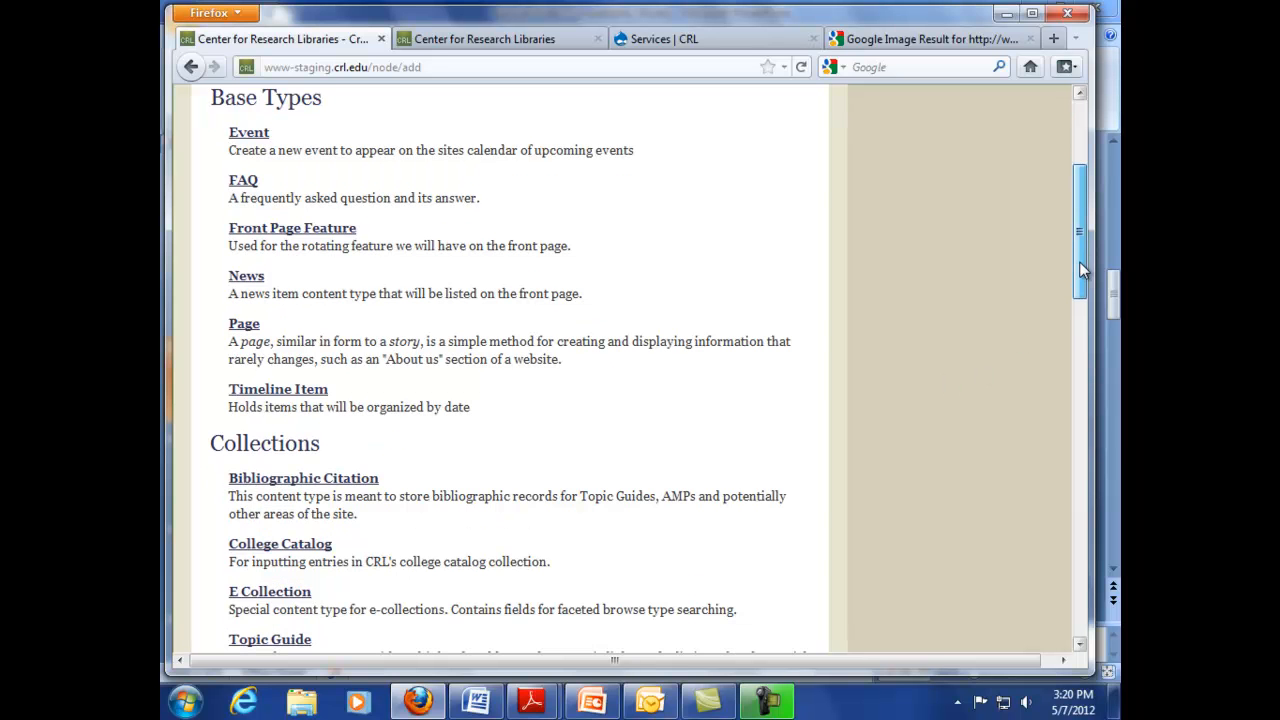
{"action": "scroll", "coordinate": [352, 467], "scroll_direction": "down", "scroll_amount": 5}
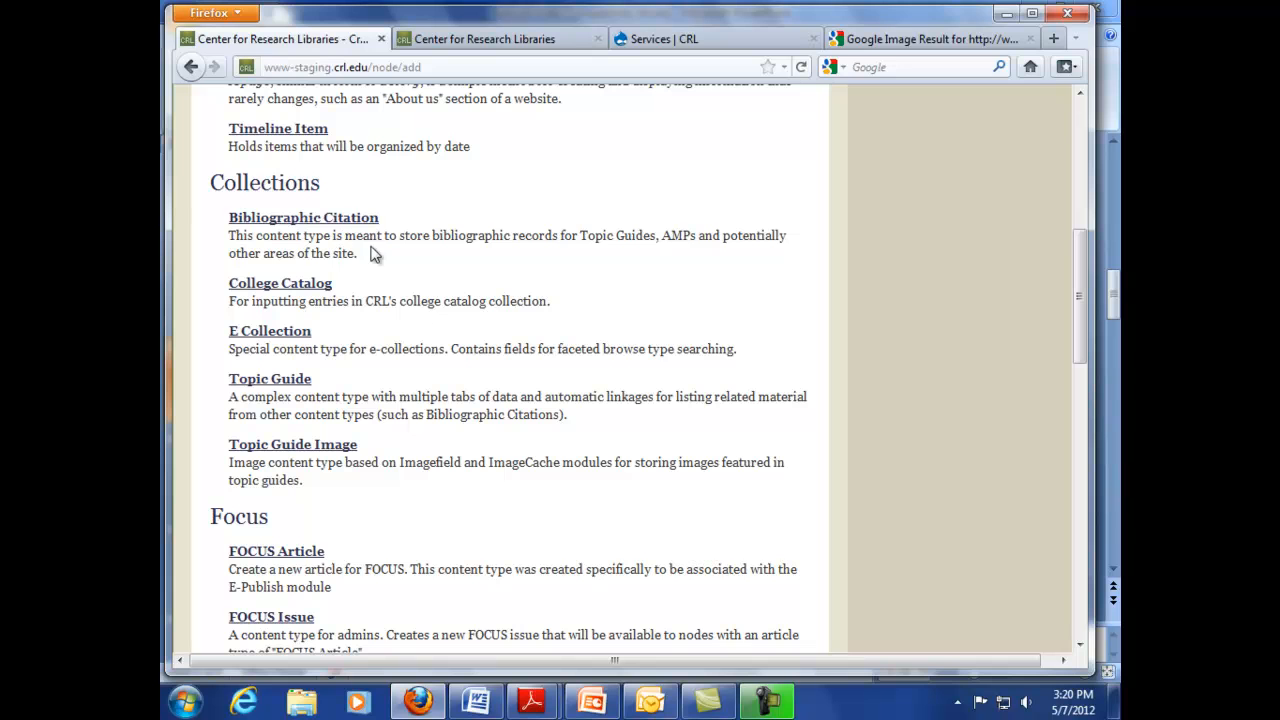
{"action": "left_click_drag", "start_coordinate": [1080, 308], "coordinate": [1083, 395]}
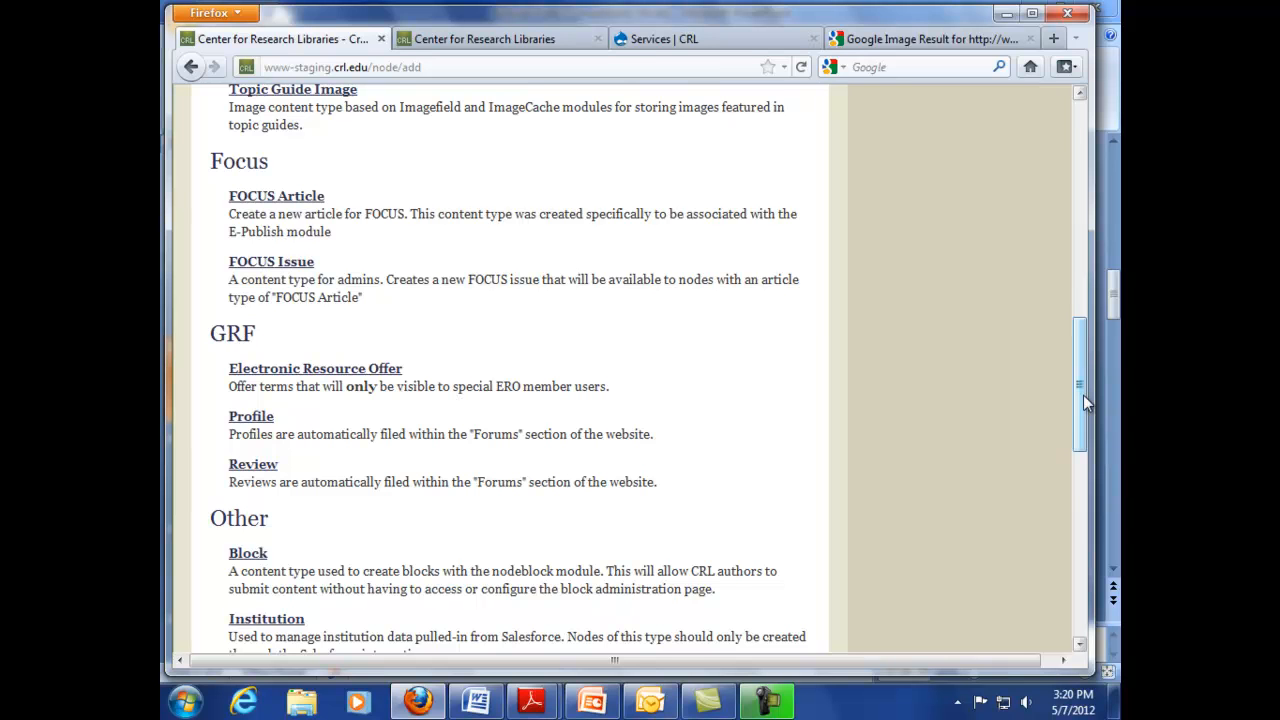
{"action": "mouse_move", "coordinate": [1083, 395]}
{"action": "left_mouse_down"}
{"action": "mouse_move", "coordinate": [1075, 494]}
{"action": "mouse_move", "coordinate": [1081, 403]}
{"action": "left_mouse_up"}
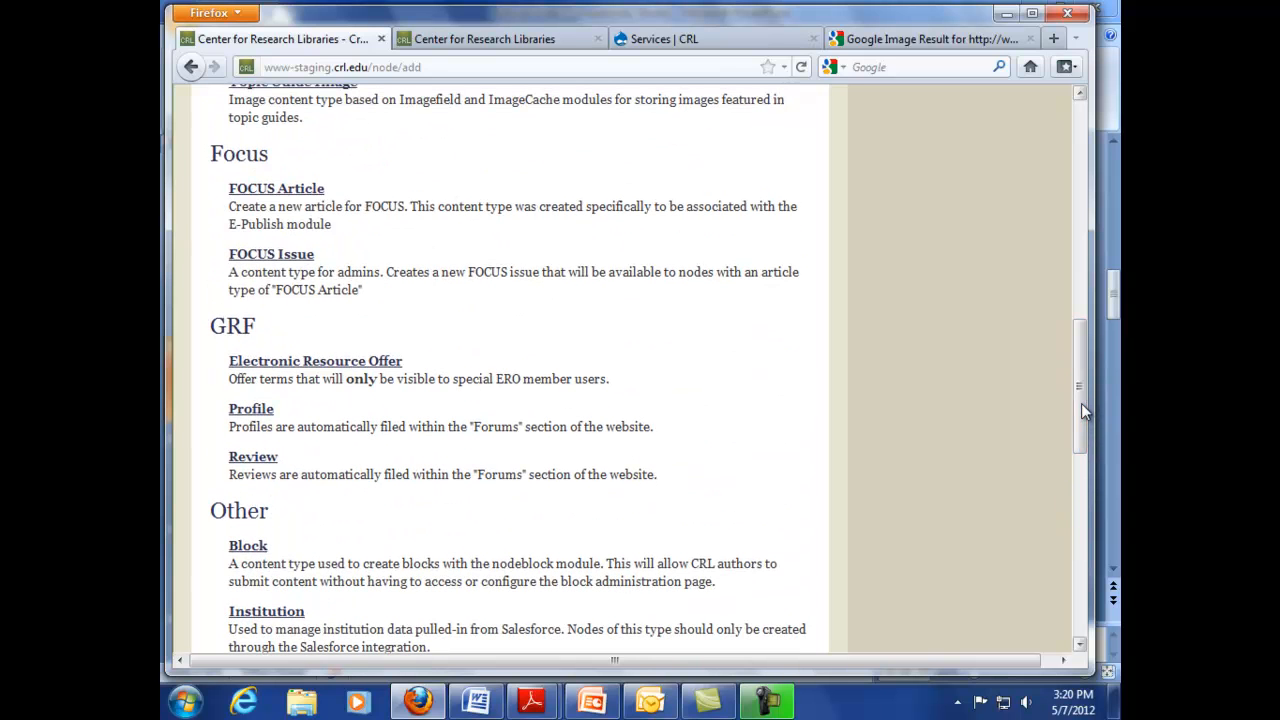
{"action": "left_click_drag", "start_coordinate": [1081, 403], "coordinate": [1080, 237]}
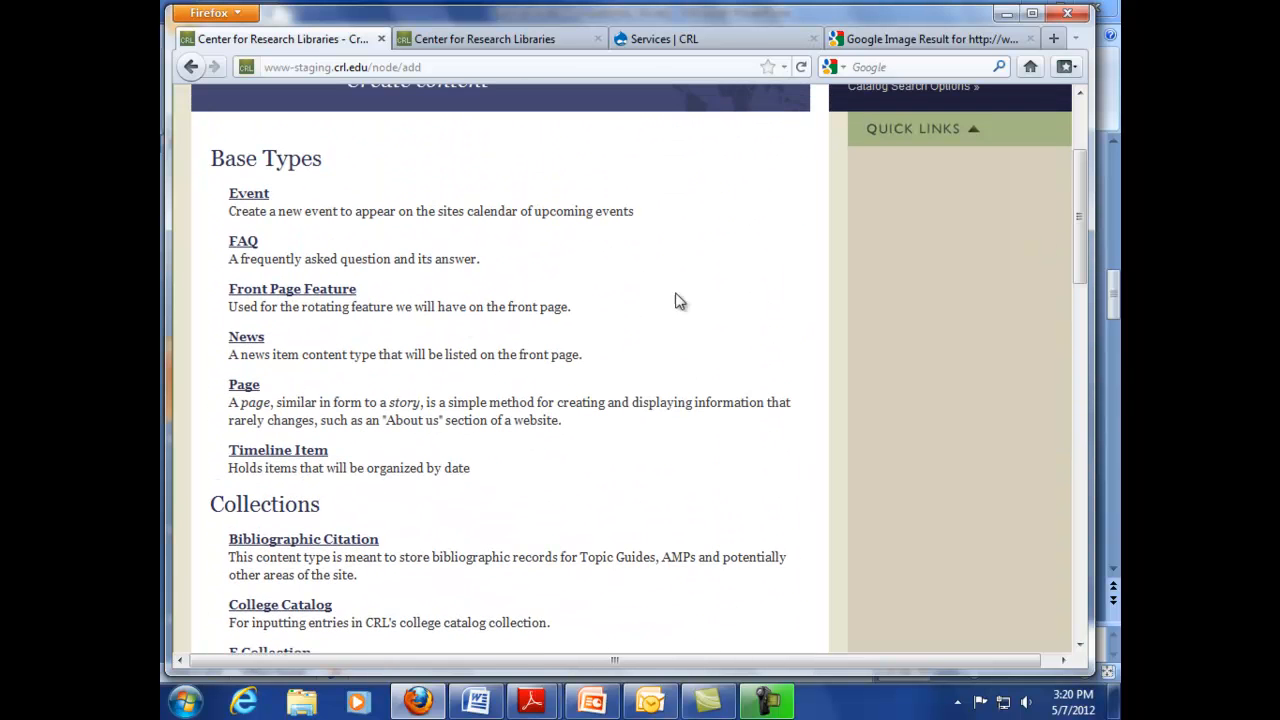
- Open the creation form for a News item, examine its fields down to the Teaser editor, and check the slide in PowerPoint
{"action": "left_click", "coordinate": [246, 340]}
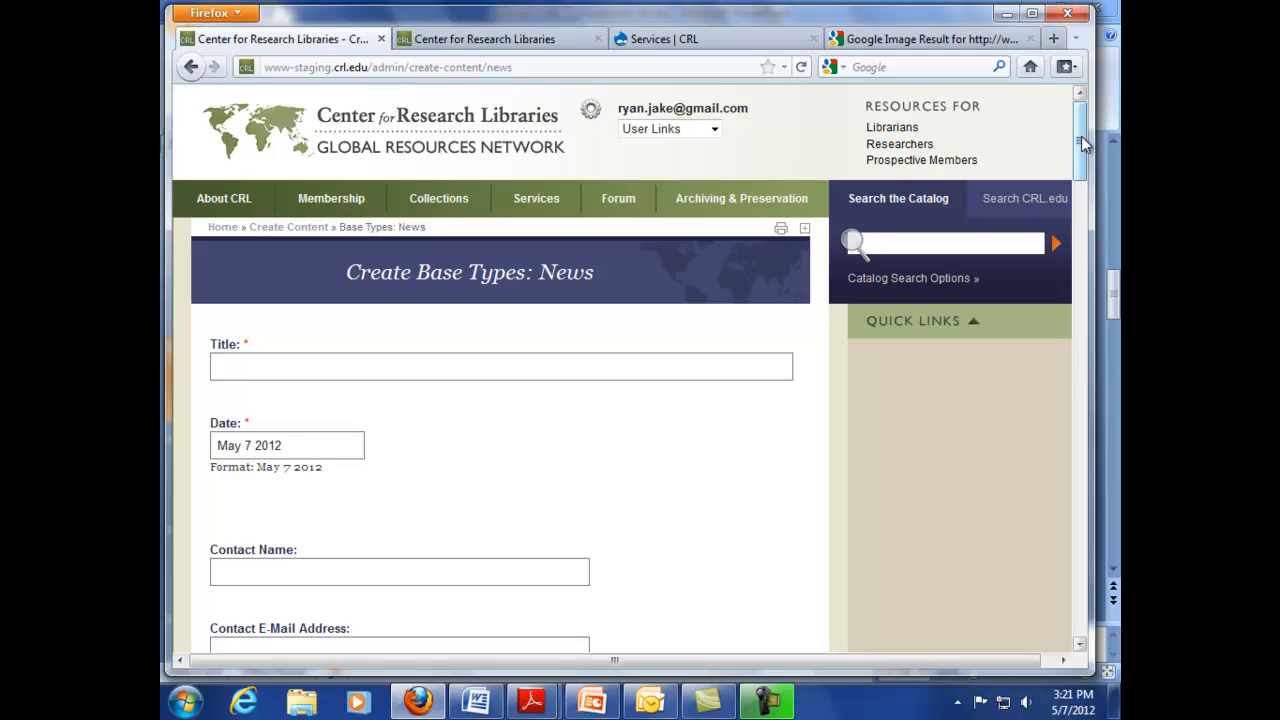
{"action": "left_click_drag", "start_coordinate": [1079, 148], "coordinate": [1080, 242]}
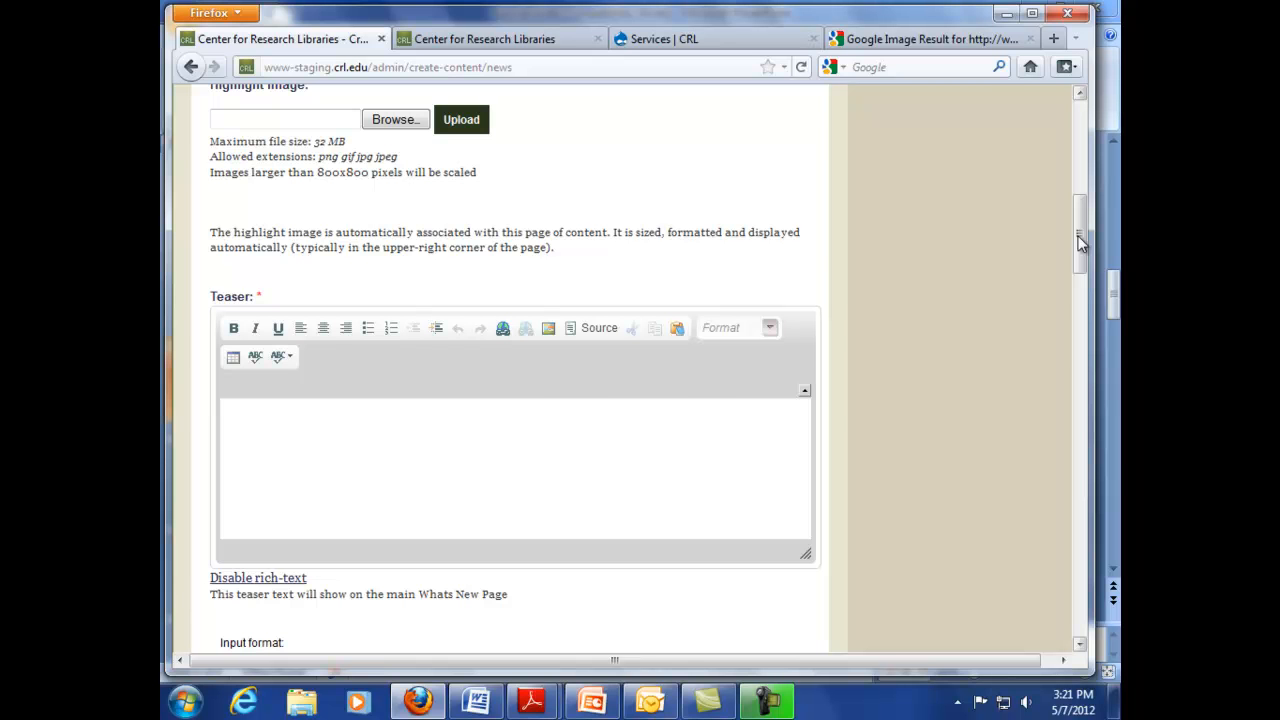
{"action": "key", "text": "alt+Tab"}
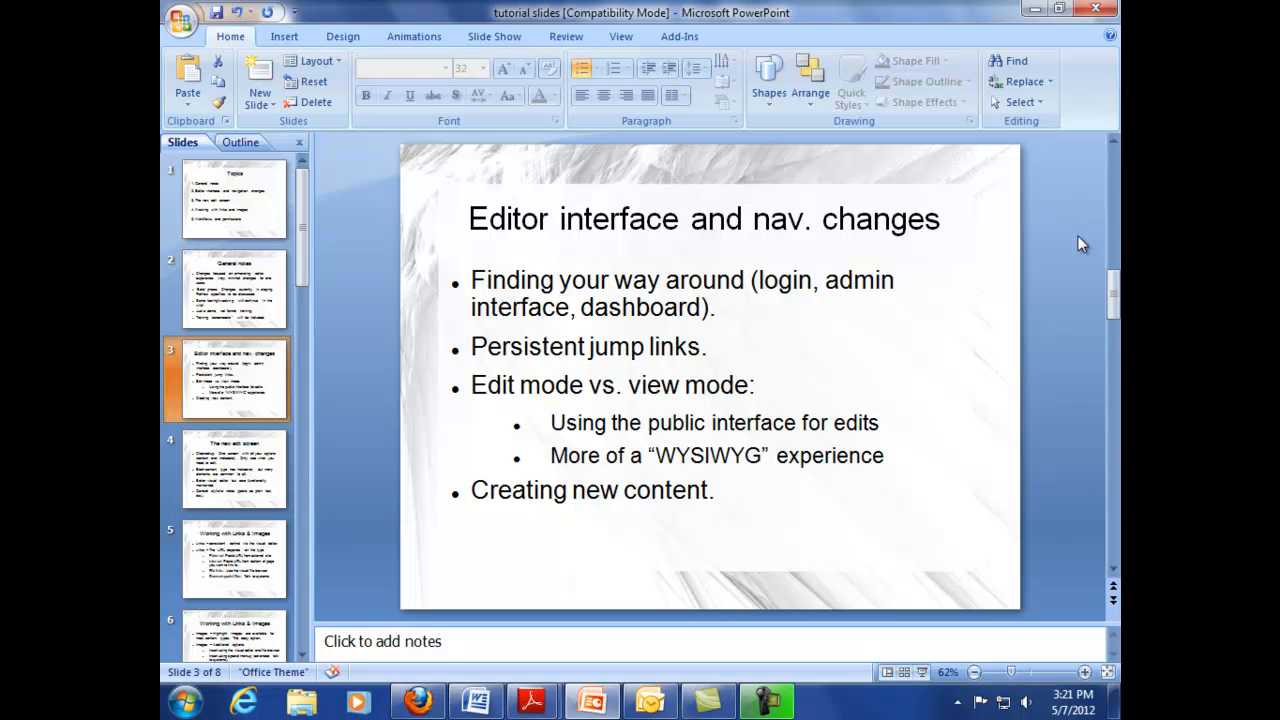
{"action": "key", "text": "alt+Tab"}
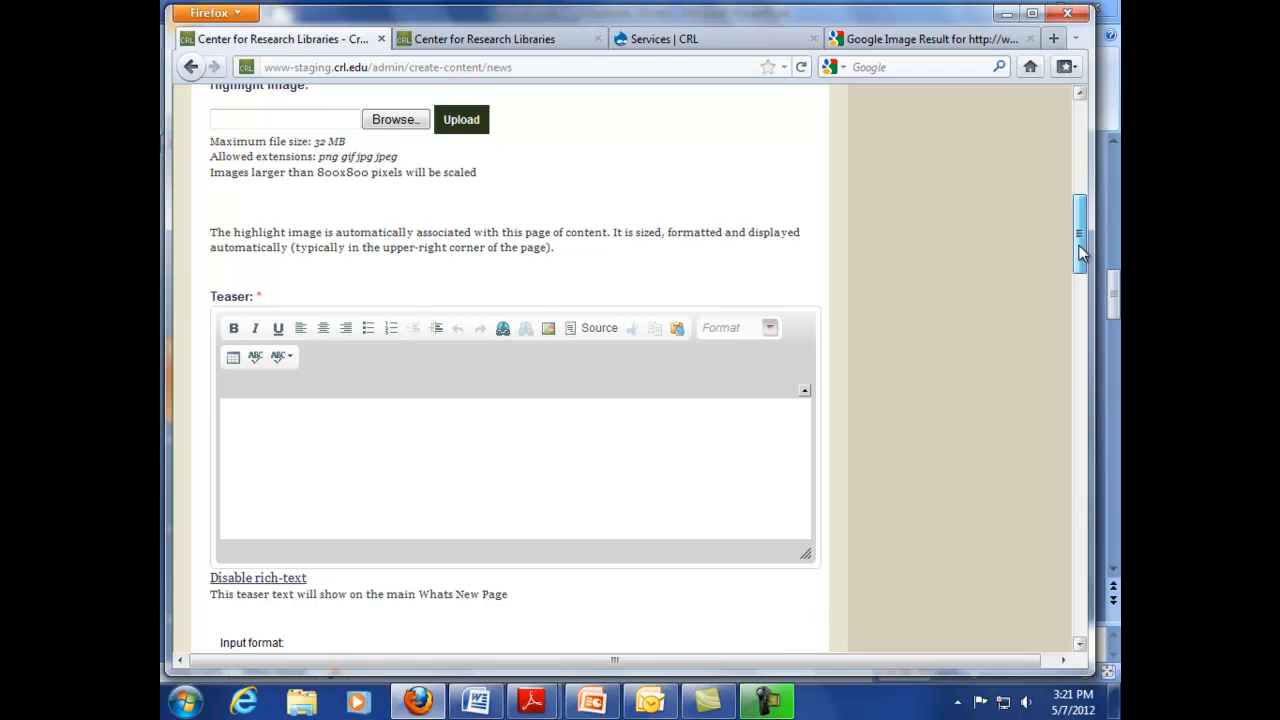
- Go to the staging site's Services page and open it for editing, bringing the title, highlight image and teaser fields into view
{"action": "scroll", "coordinate": [1089, 256], "scroll_direction": "up", "scroll_amount": 10}
{"action": "mouse_move", "coordinate": [587, 203]}
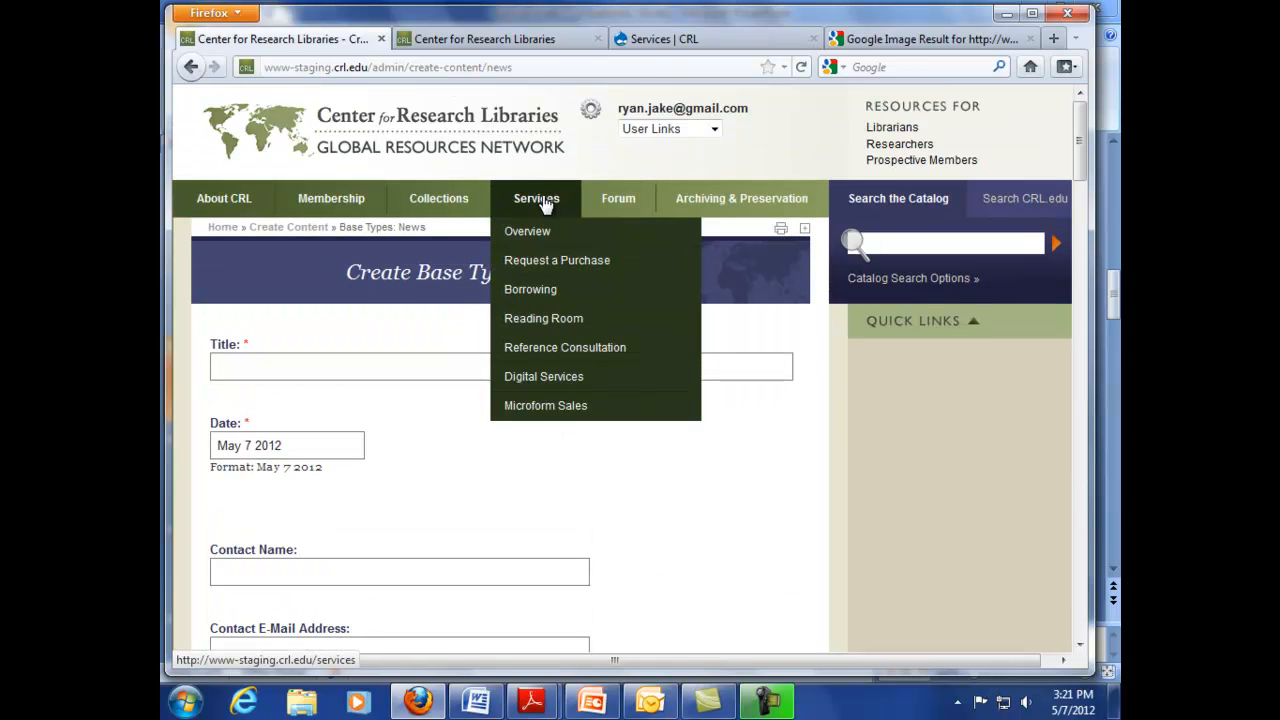
{"action": "left_click", "coordinate": [545, 202]}
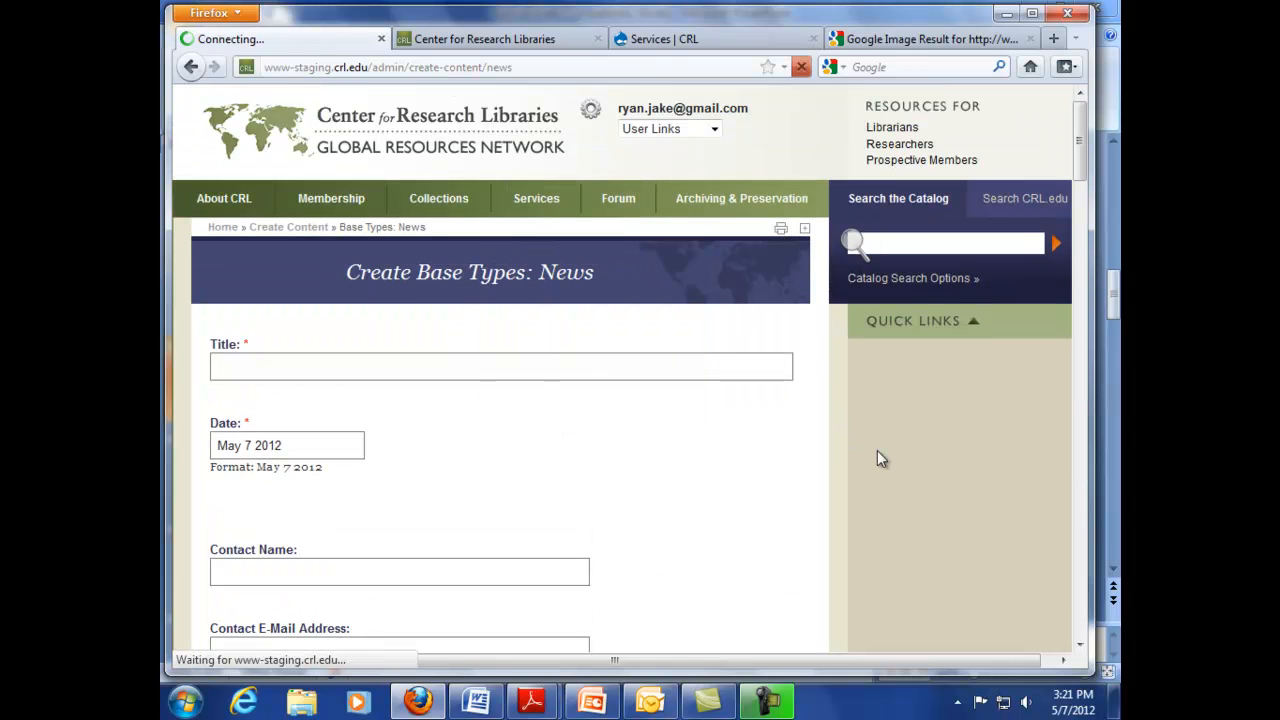
{"action": "left_click", "coordinate": [405, 330]}
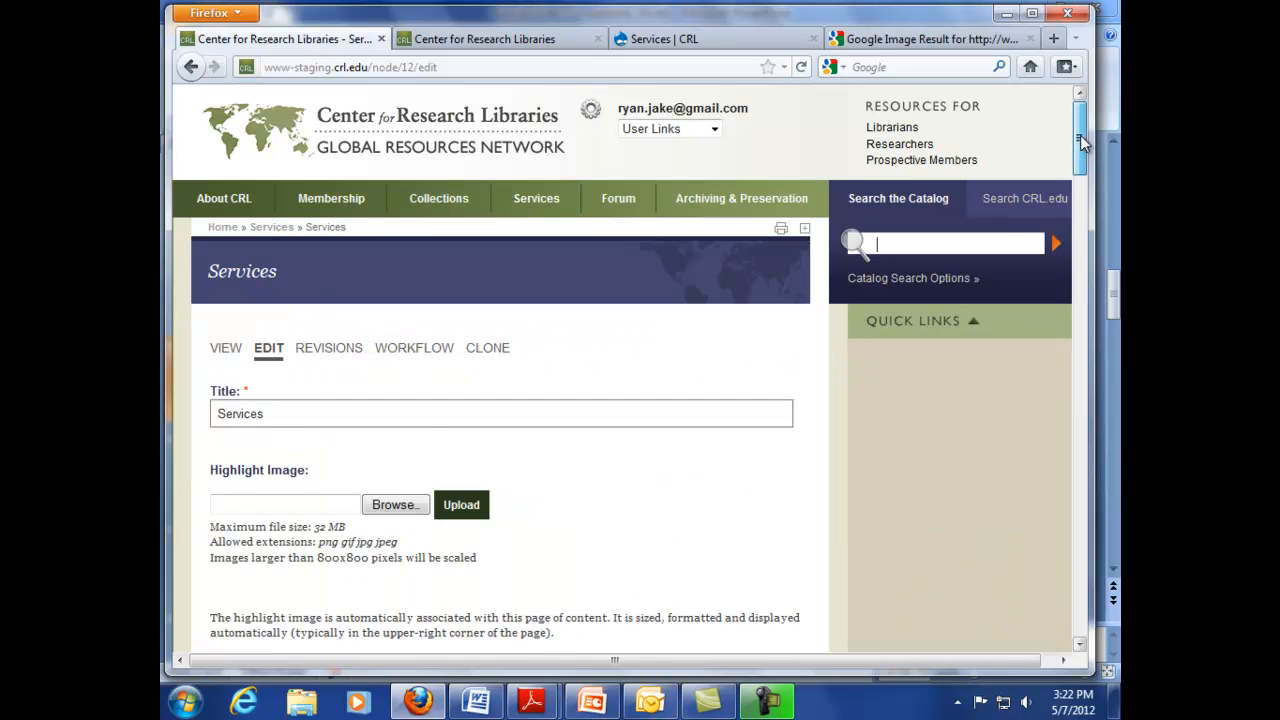
{"action": "scroll", "coordinate": [1081, 150], "scroll_direction": "down", "scroll_amount": 3}
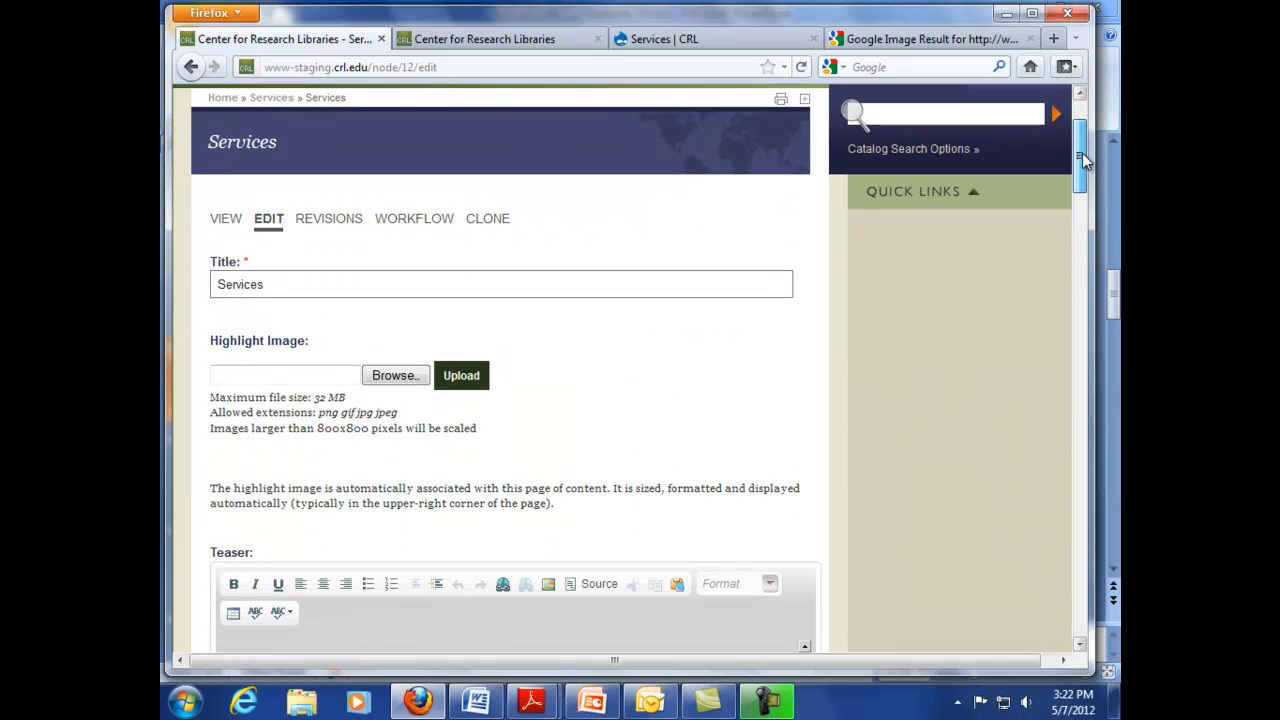
- Reopen the live site's Services edit form without the preview and compare it with the staging site's edit form
{"action": "left_click", "coordinate": [640, 38]}
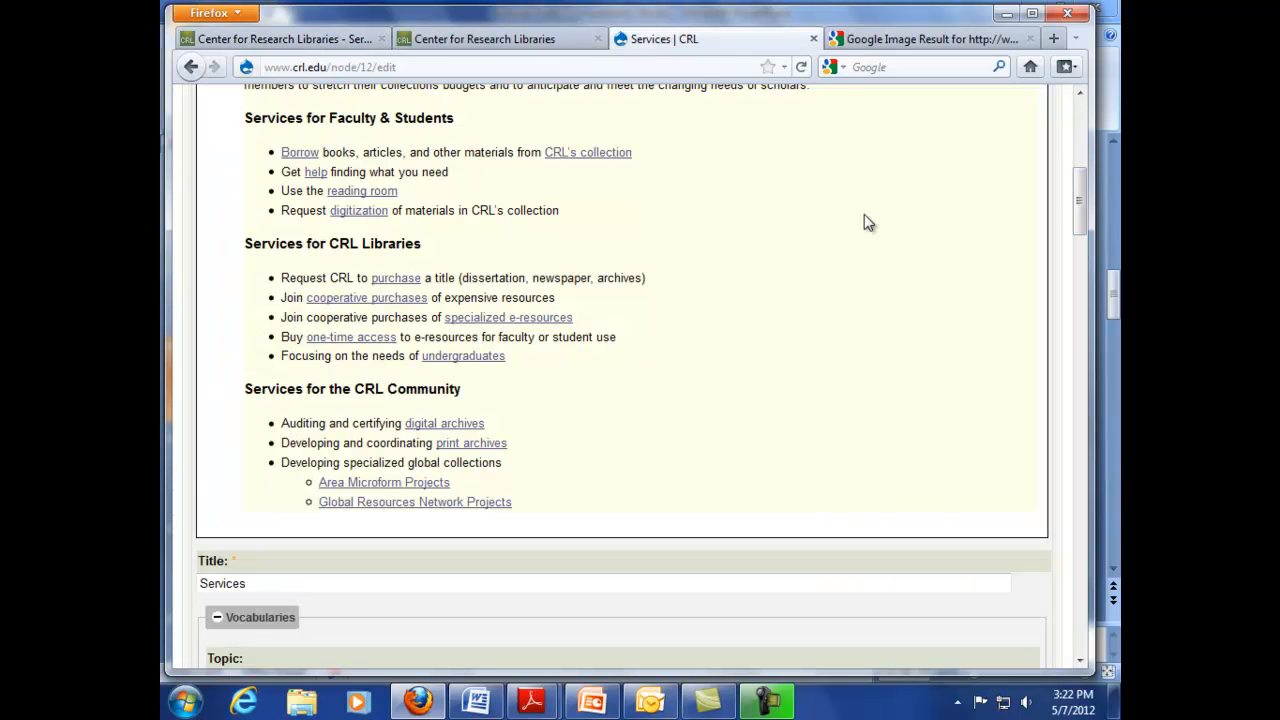
{"action": "left_click_drag", "start_coordinate": [1080, 200], "coordinate": [1083, 125]}
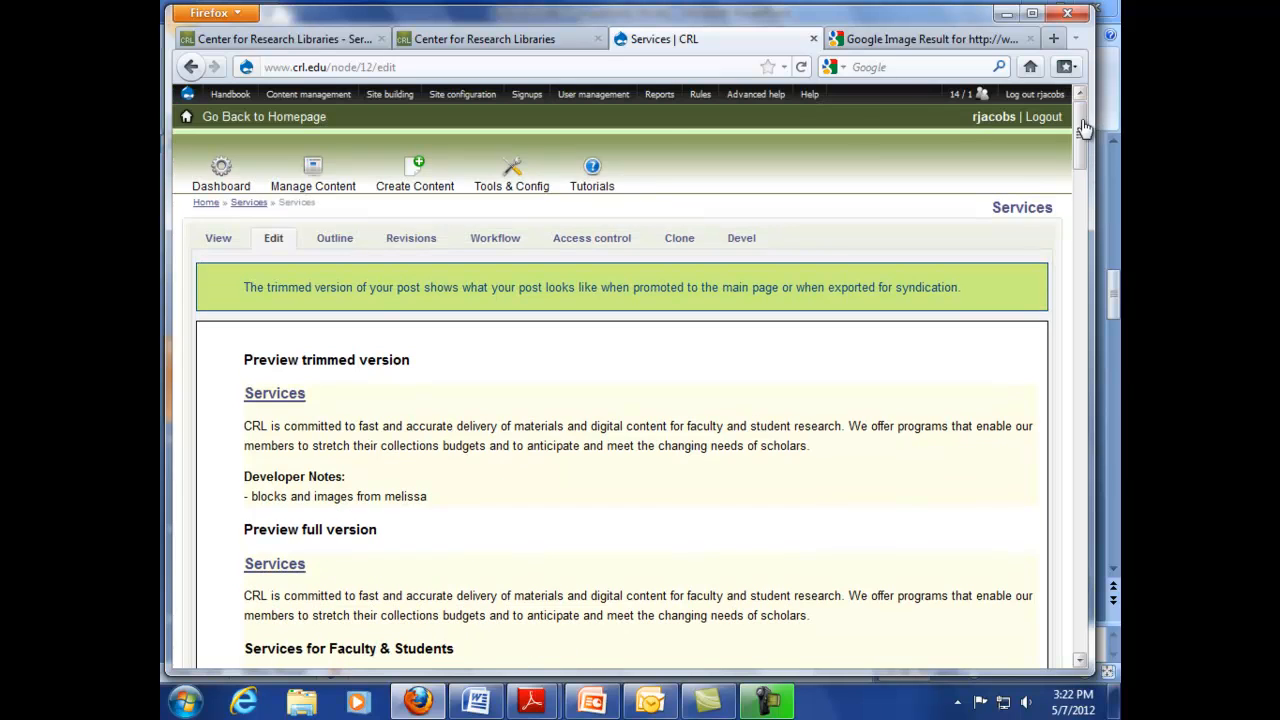
{"action": "left_click", "coordinate": [273, 241]}
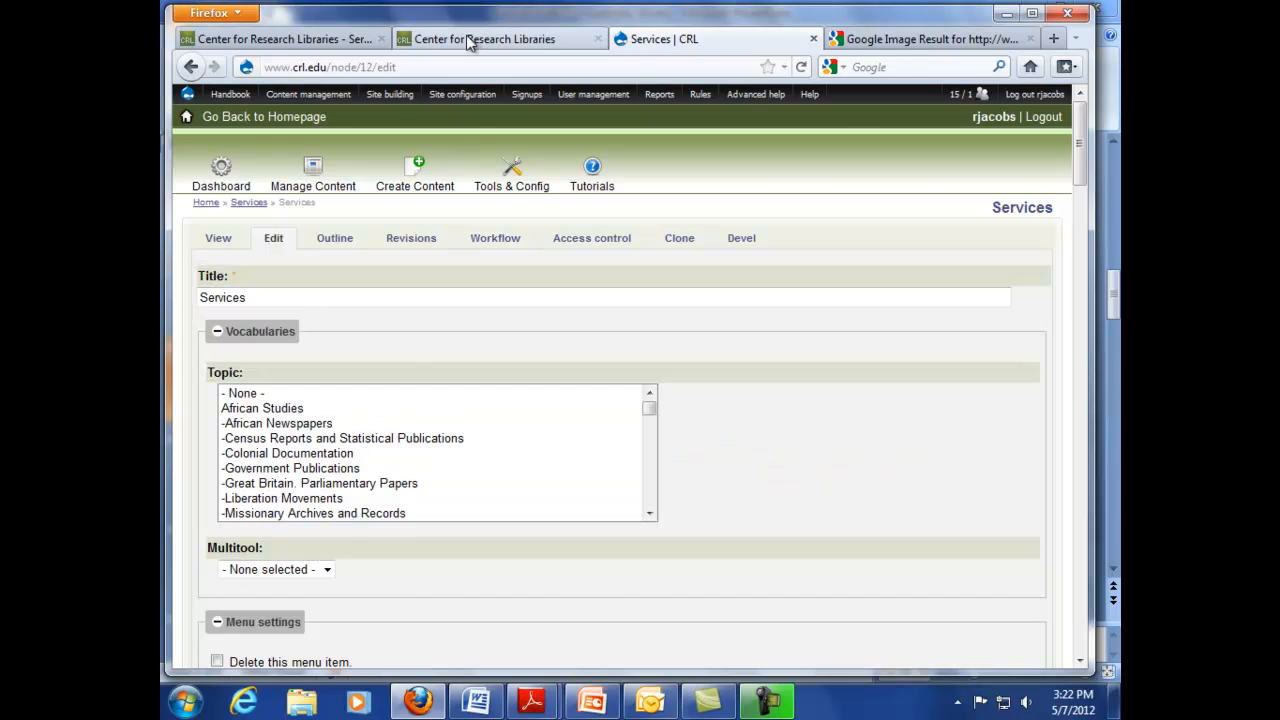
{"action": "left_click", "coordinate": [472, 33]}
{"action": "left_click", "coordinate": [335, 42]}
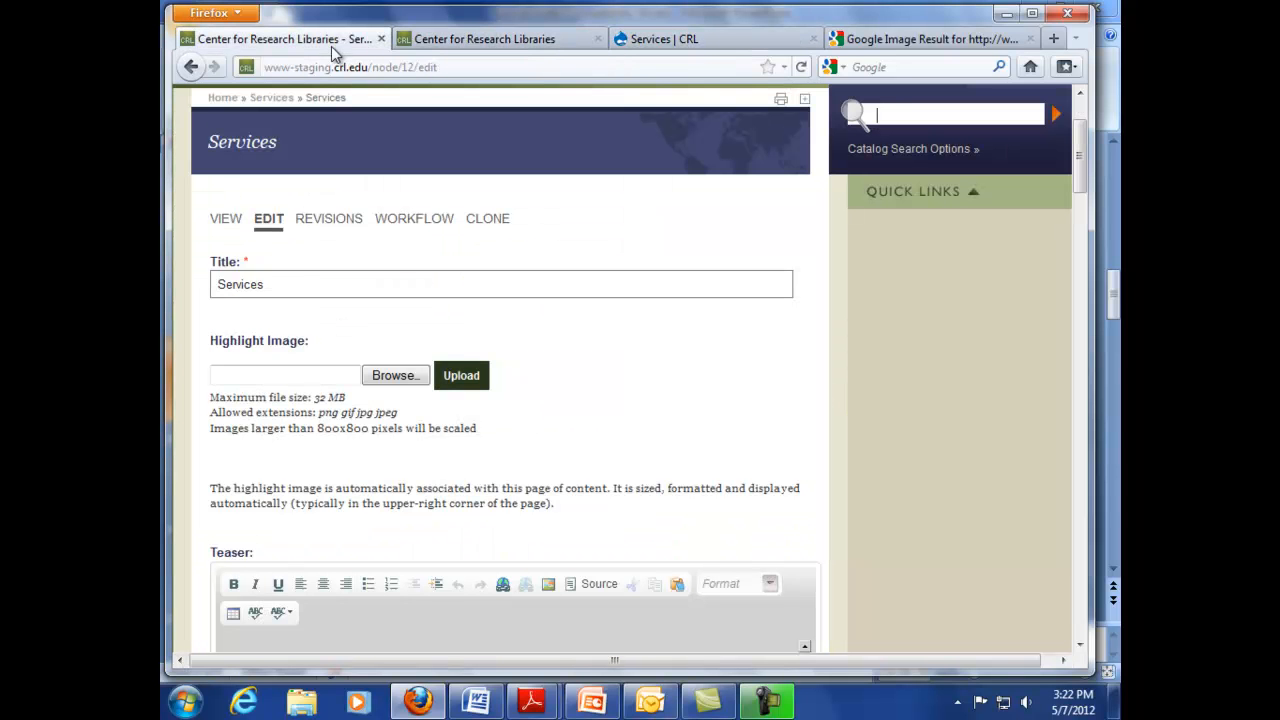
- Switch the staging Services page to view mode, then reopen its edit form to compare the two modes
{"action": "left_click_drag", "start_coordinate": [1069, 160], "coordinate": [1082, 126]}
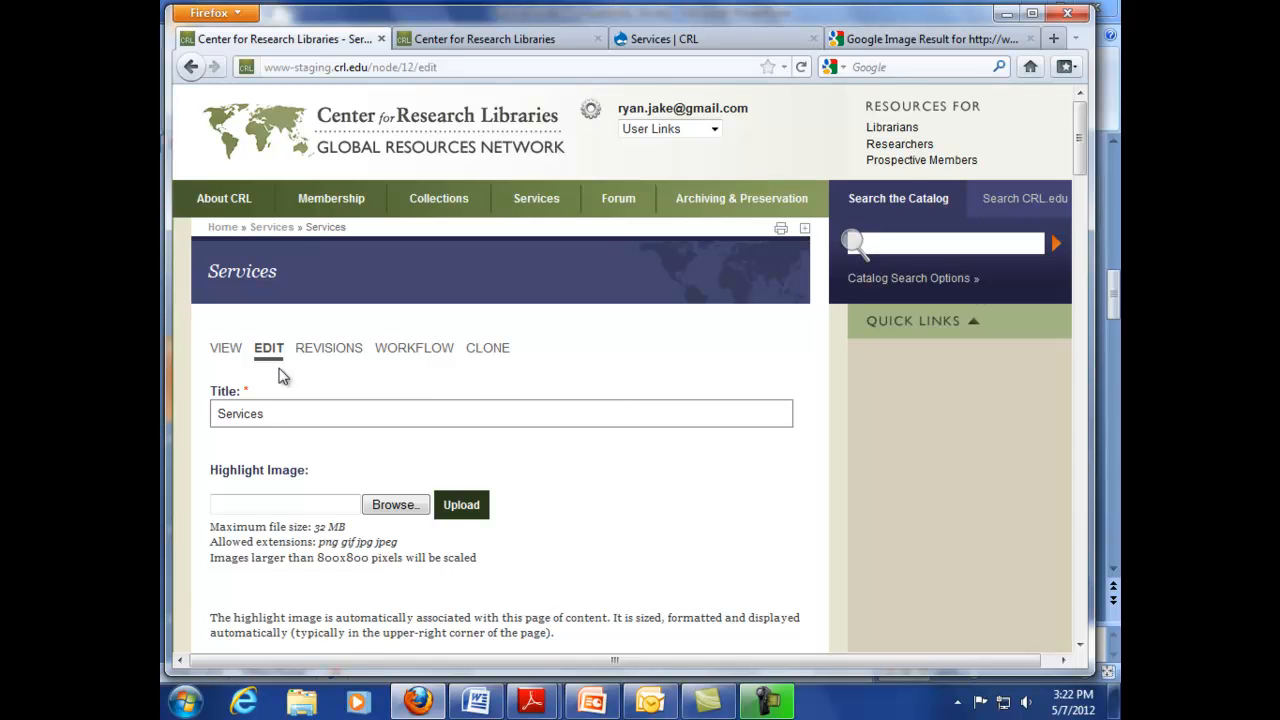
{"action": "left_click", "coordinate": [228, 357]}
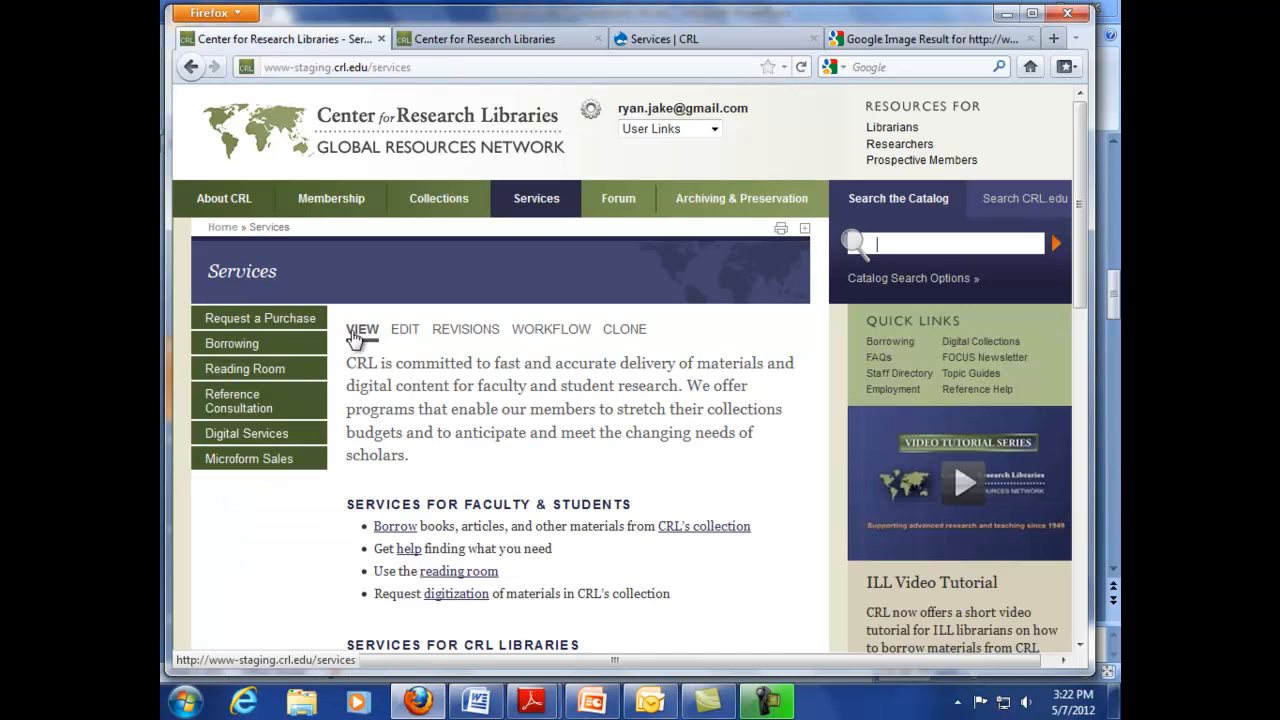
{"action": "left_click", "coordinate": [406, 338]}
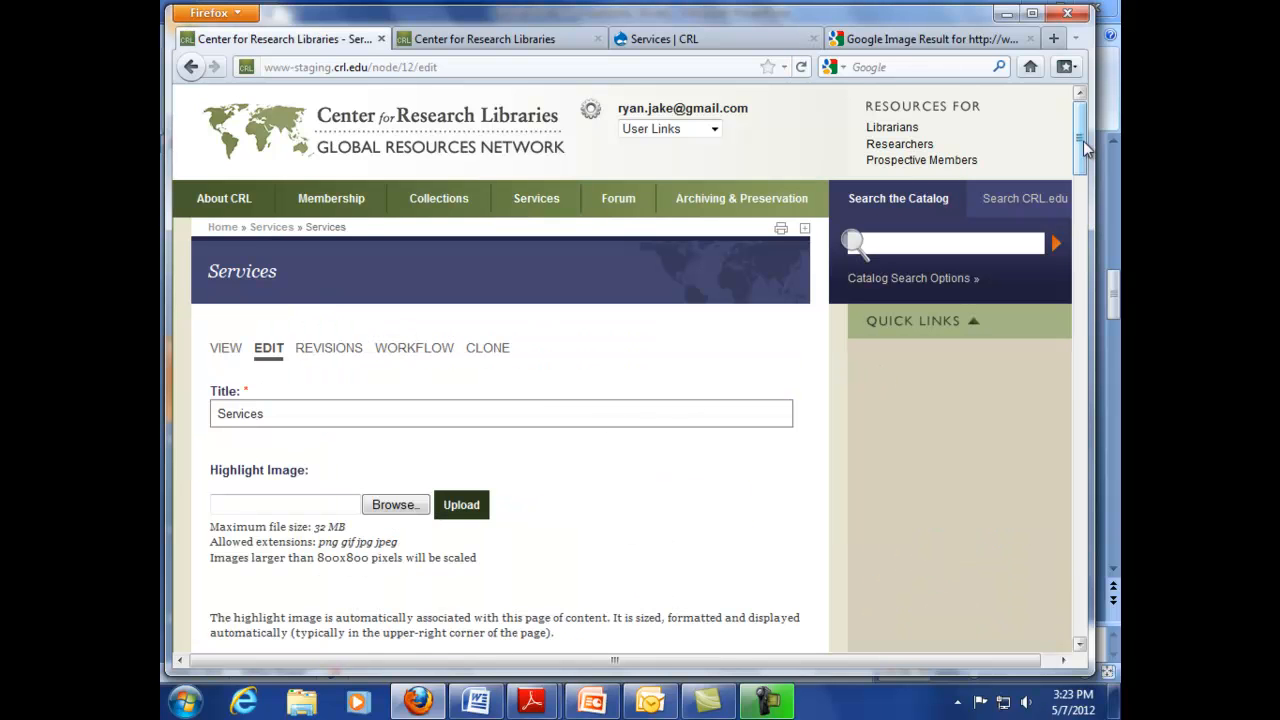
{"action": "left_click_drag", "start_coordinate": [1083, 147], "coordinate": [1079, 167]}
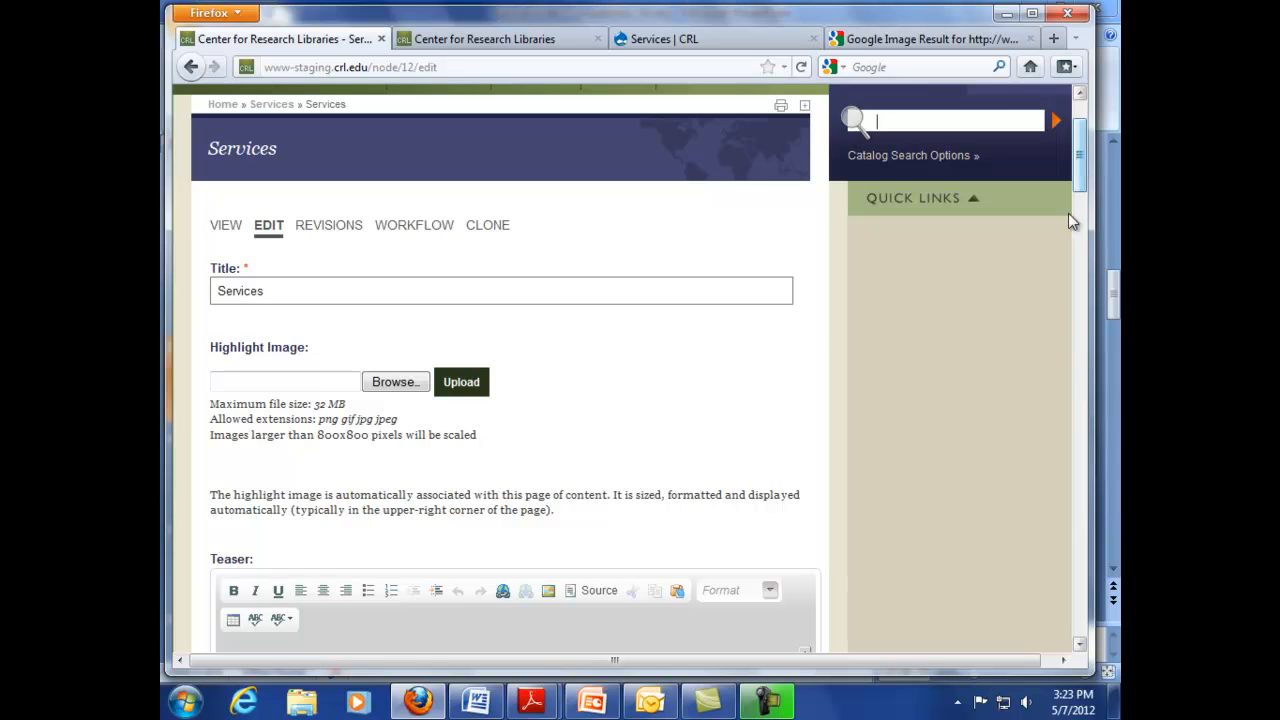
- Go back to the staging site's Create content page and review the Collections and Focus content types
{"action": "scroll", "coordinate": [857, 357], "scroll_direction": "up", "scroll_amount": 3}
{"action": "left_click", "coordinate": [714, 131]}
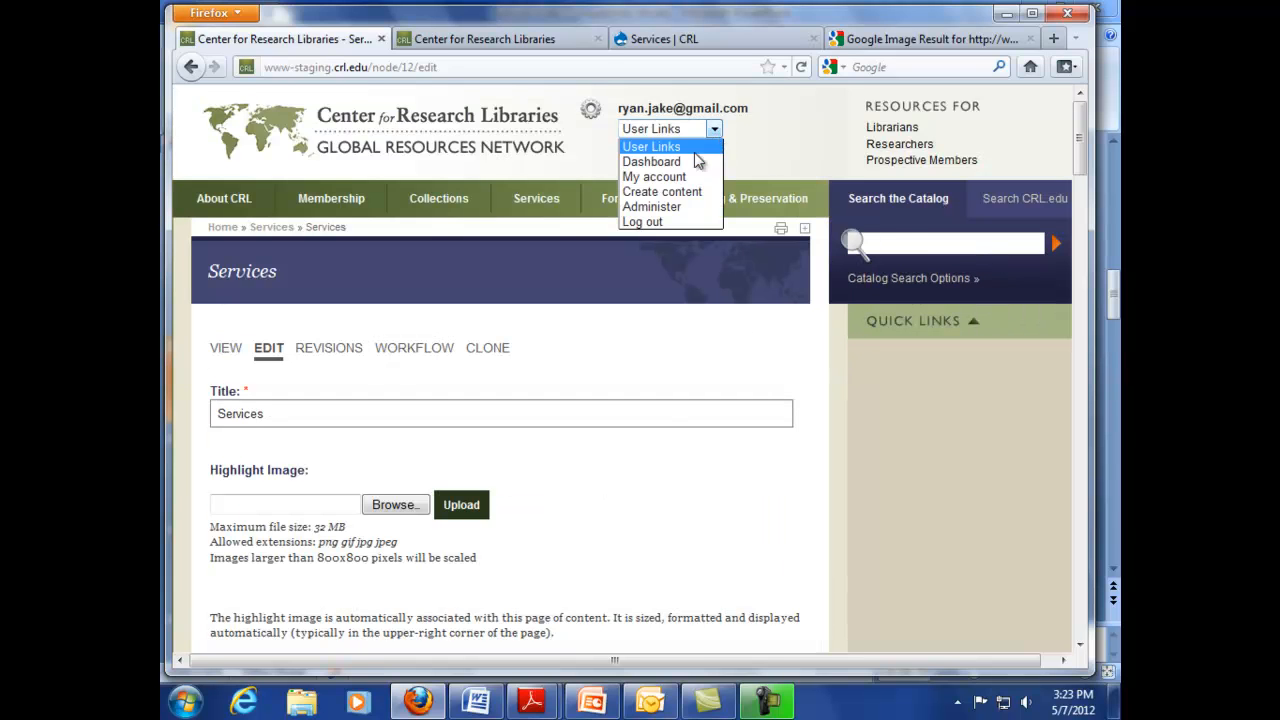
{"action": "left_click", "coordinate": [679, 191]}
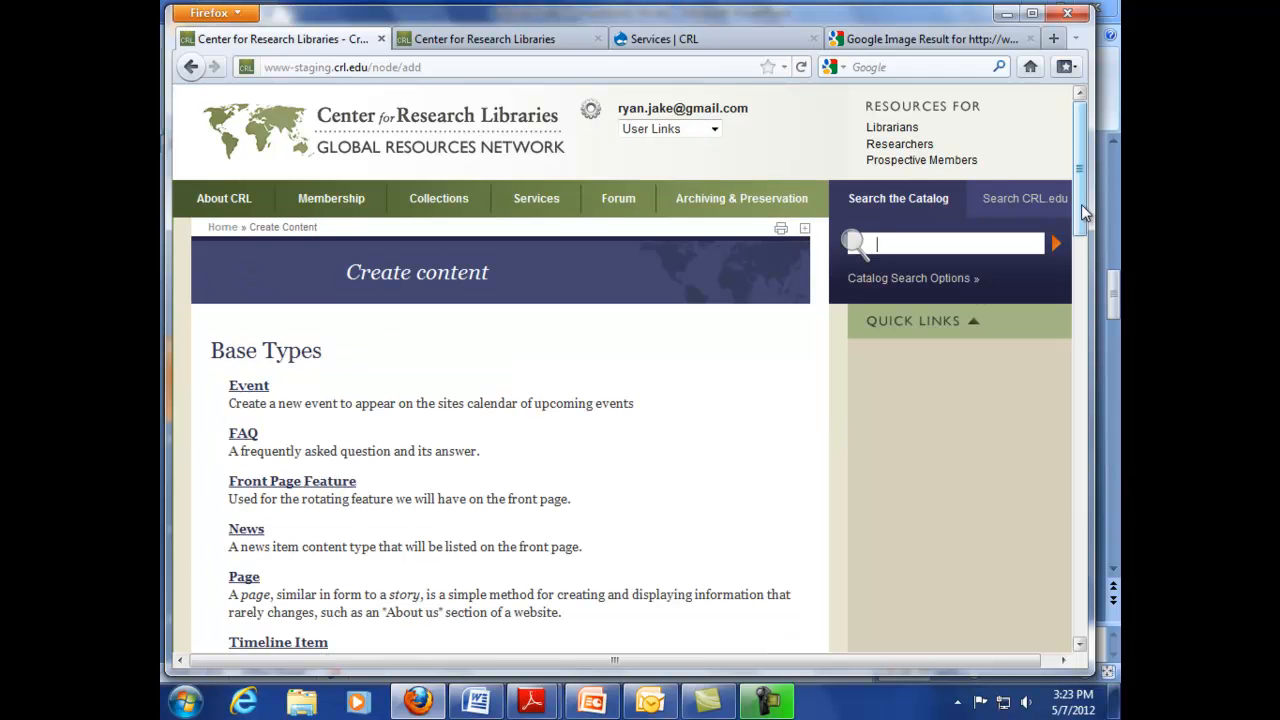
{"action": "left_click_drag", "start_coordinate": [1081, 204], "coordinate": [1091, 339]}
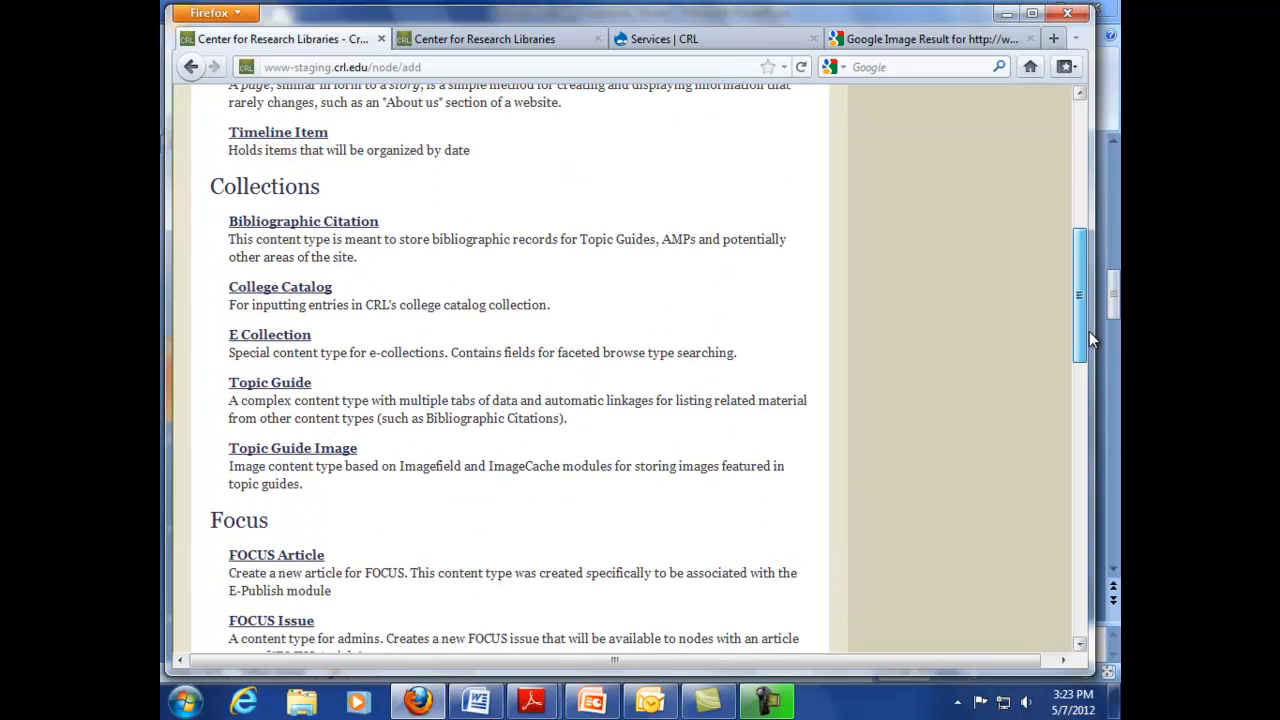
{"action": "left_click_drag", "start_coordinate": [1089, 331], "coordinate": [1089, 341]}
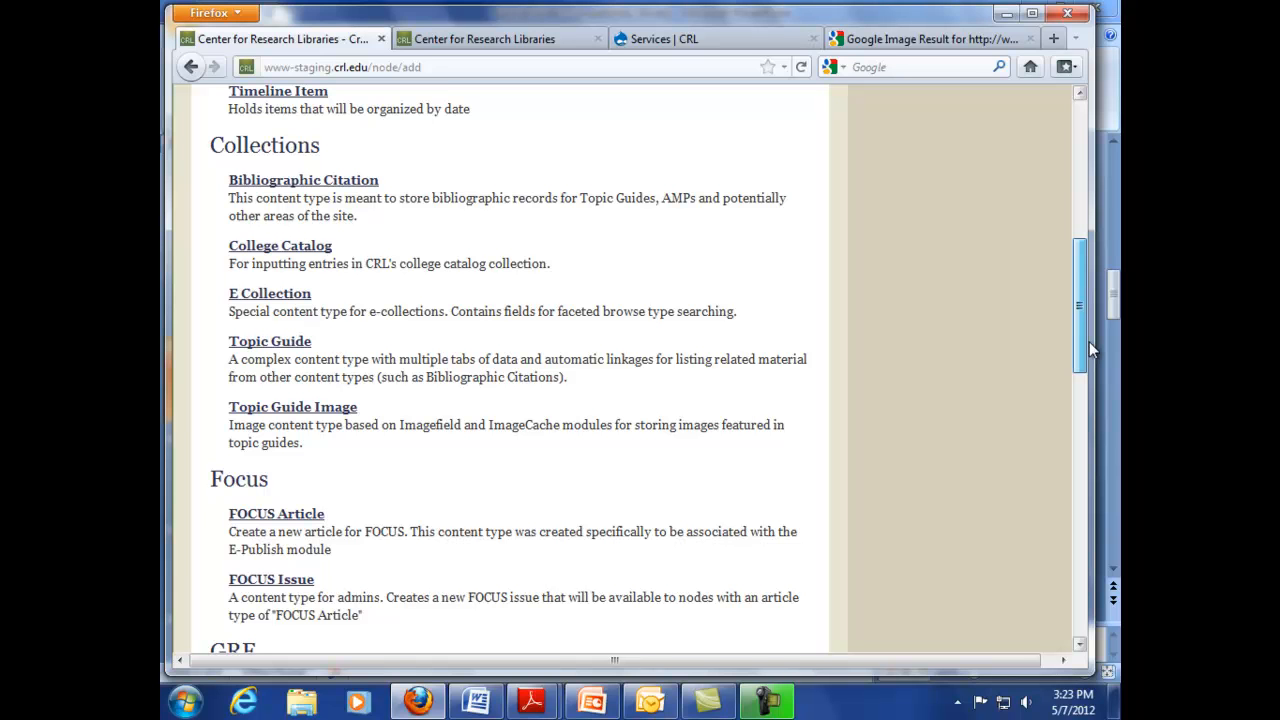
{"action": "left_click_drag", "start_coordinate": [1089, 341], "coordinate": [1086, 347]}
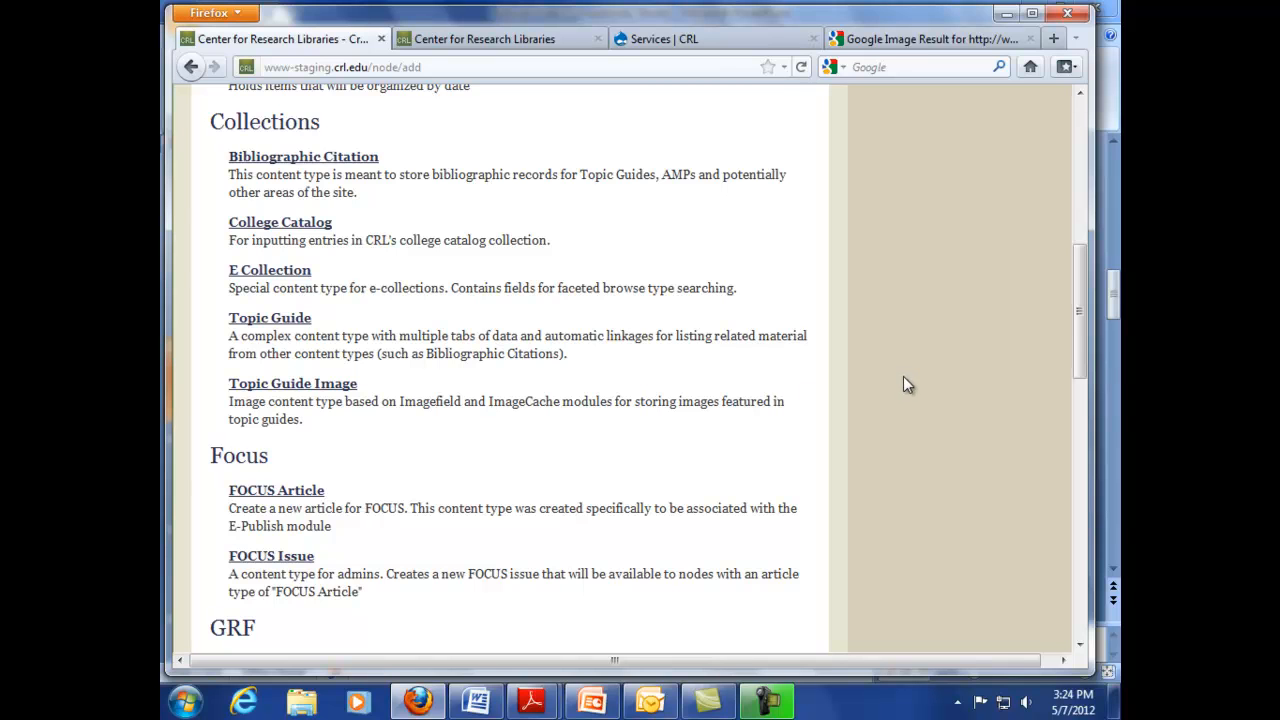
- Review the remaining content types on the Create content page, including the X - Depreciated ones, and return to the base types
{"action": "left_click_drag", "start_coordinate": [1082, 318], "coordinate": [979, 521]}
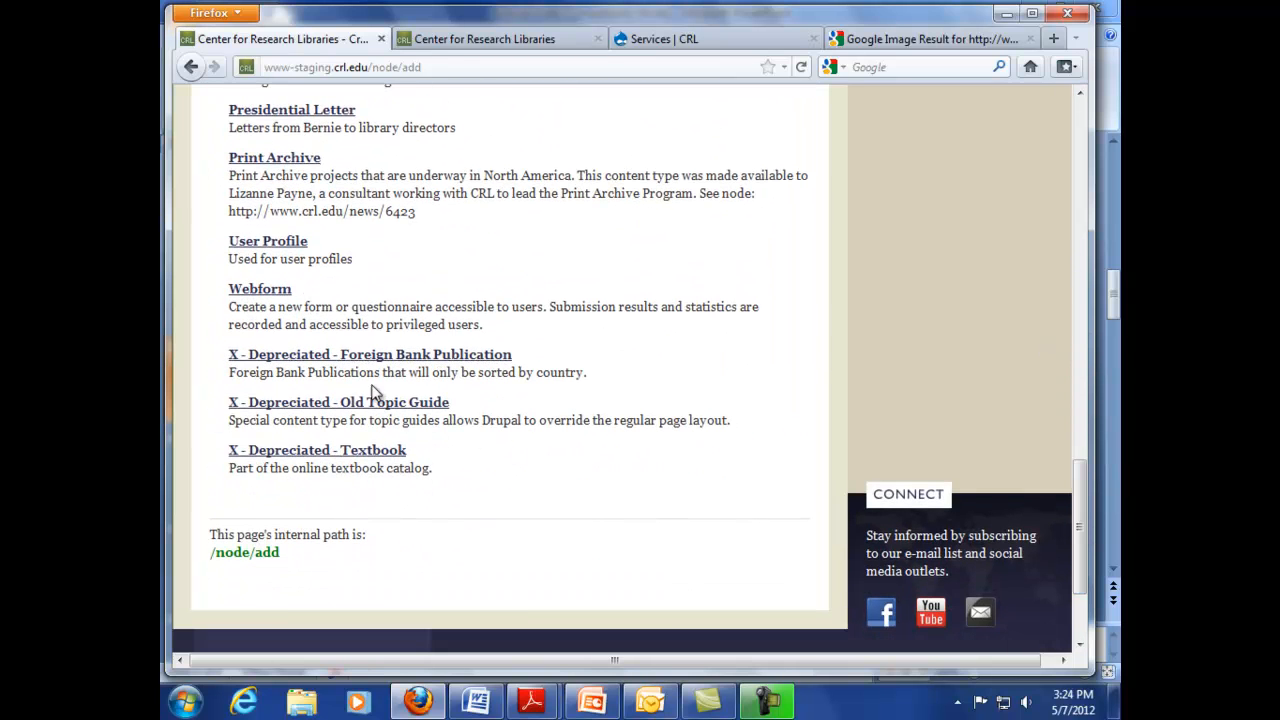
{"action": "left_click_drag", "start_coordinate": [1080, 480], "coordinate": [1080, 284]}
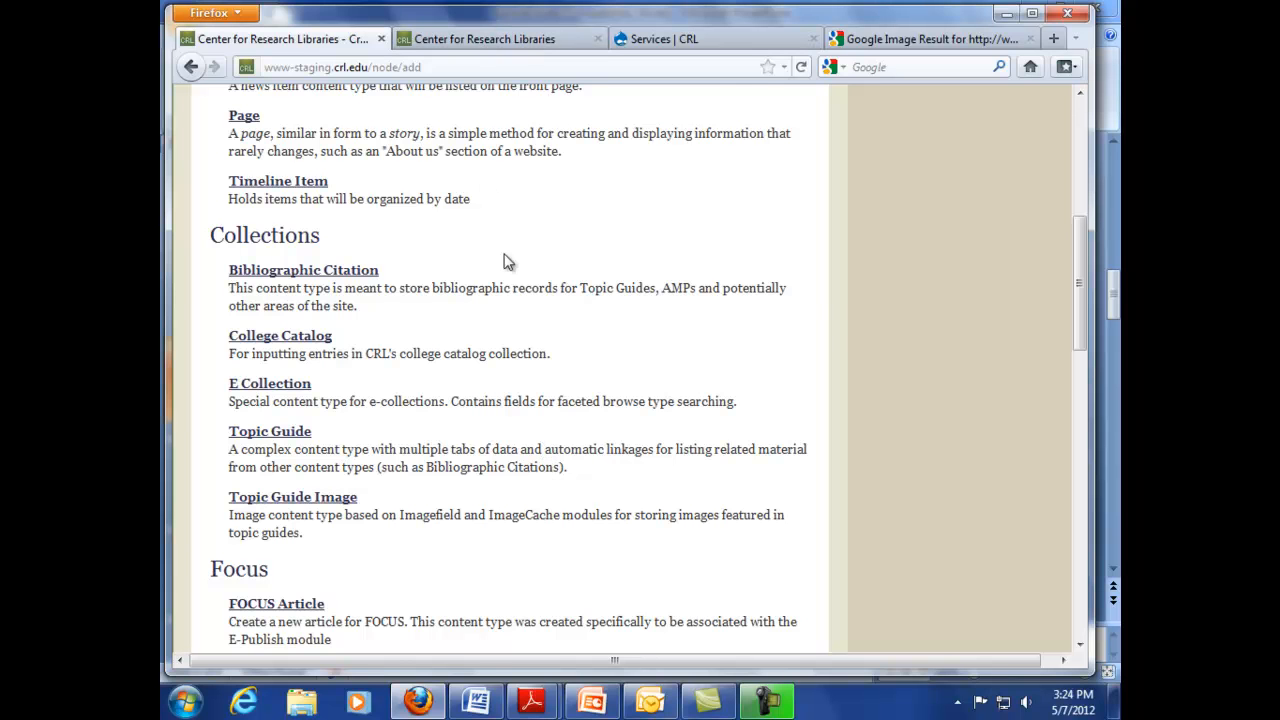
{"action": "scroll", "coordinate": [516, 288], "scroll_direction": "up", "scroll_amount": 8}
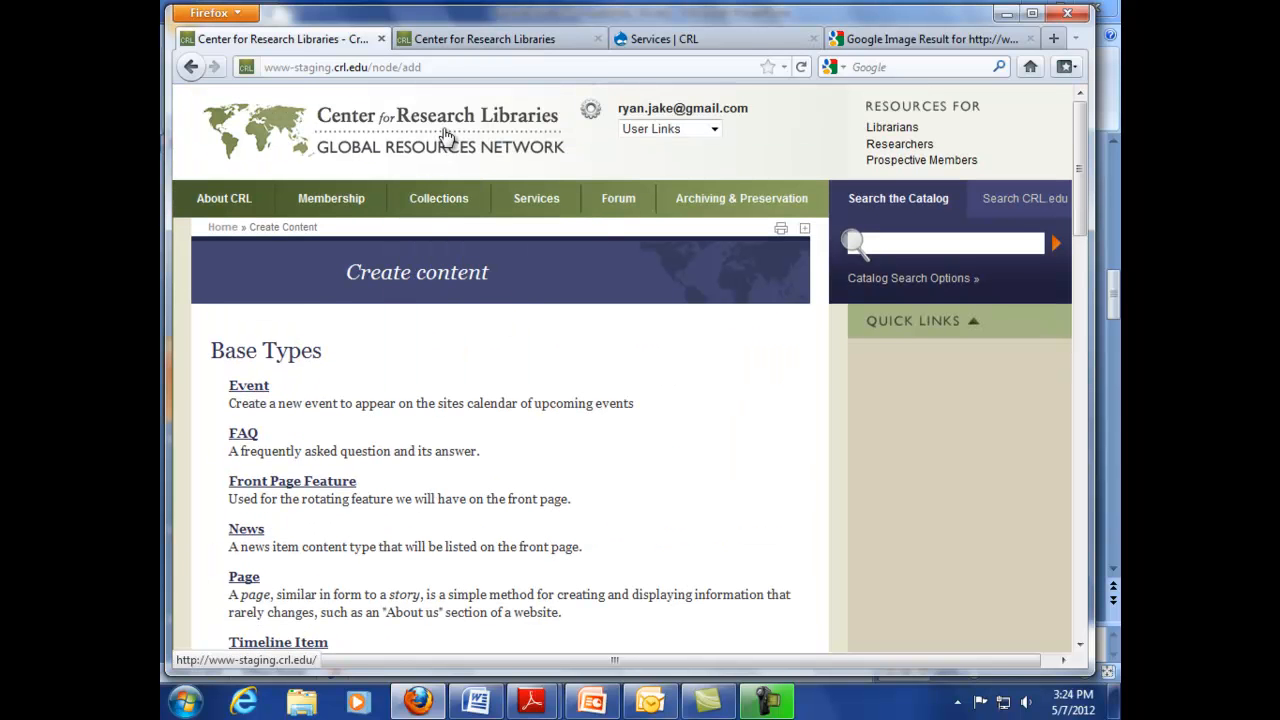
- Switch to the tutorial slides in PowerPoint and show the slide "The new edit screen"
{"action": "left_click", "coordinate": [590, 705]}
{"action": "left_click", "coordinate": [240, 488]}
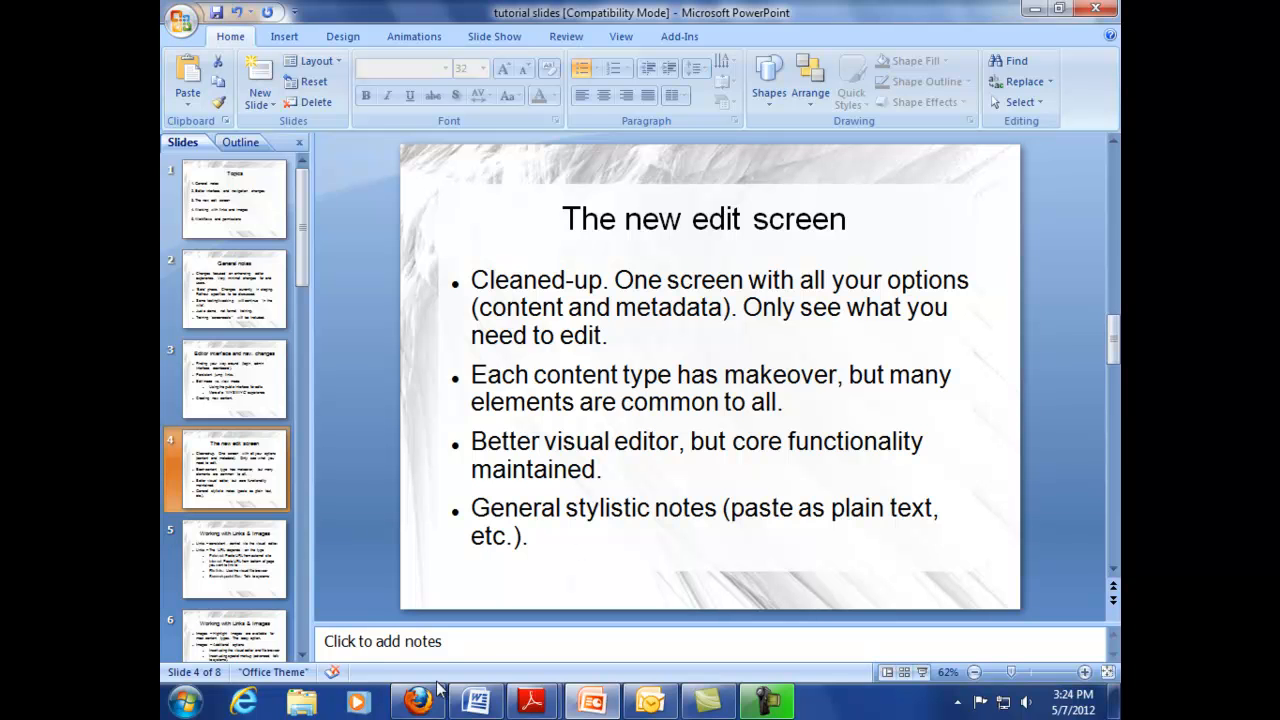
- Switch back to Firefox and open the staging site's Services page for editing, reviewing the title, highlight image, teaser and body fields
{"action": "mouse_move", "coordinate": [424, 708]}
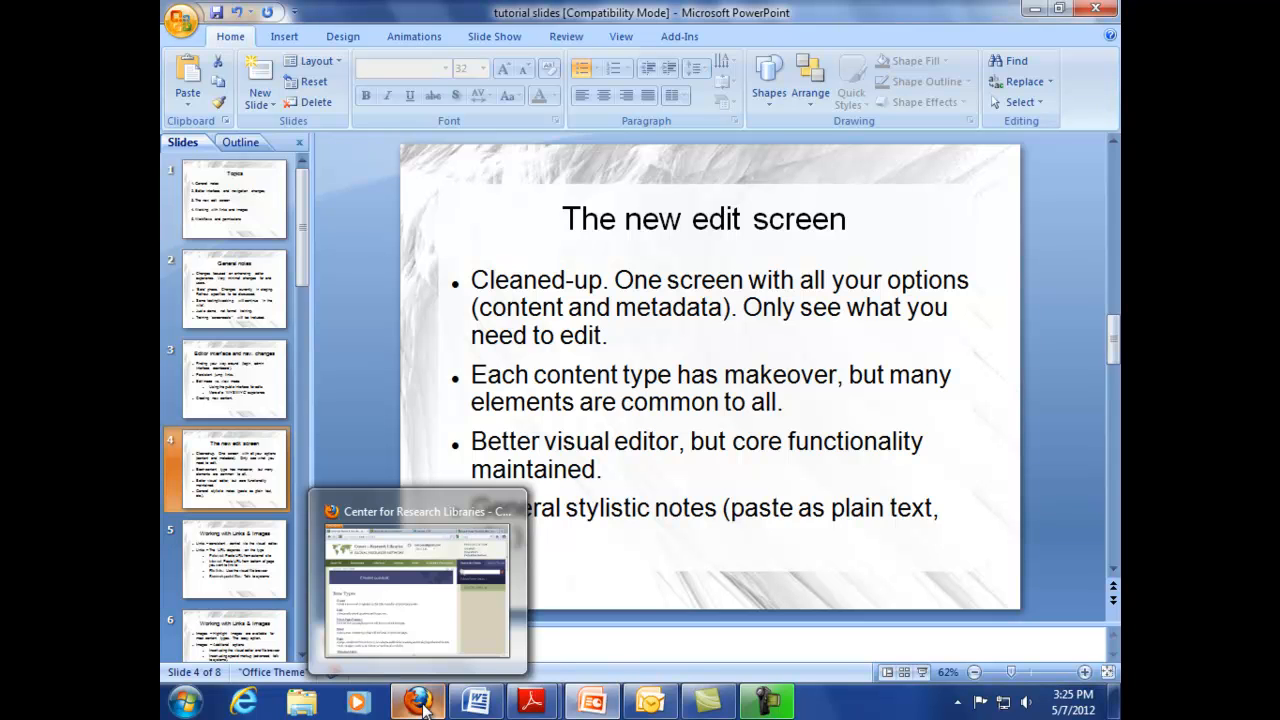
{"action": "left_click", "coordinate": [437, 628]}
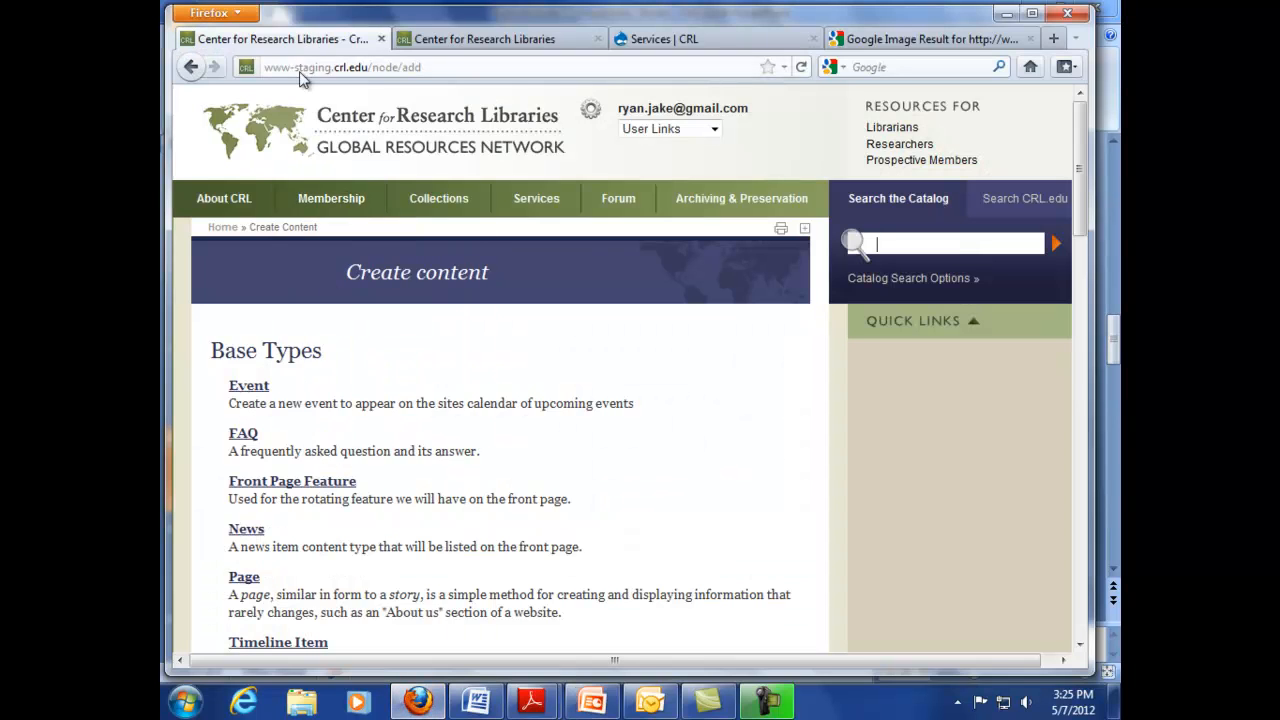
{"action": "left_click", "coordinate": [512, 207]}
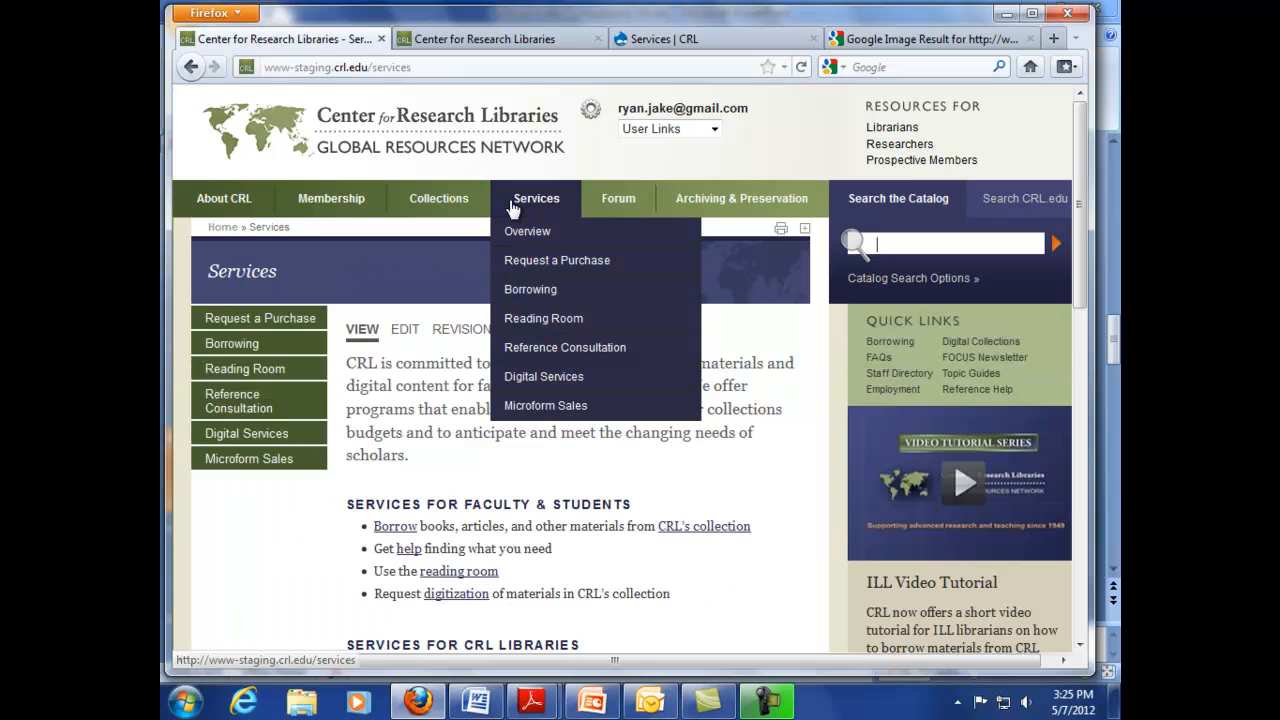
{"action": "mouse_move", "coordinate": [430, 205]}
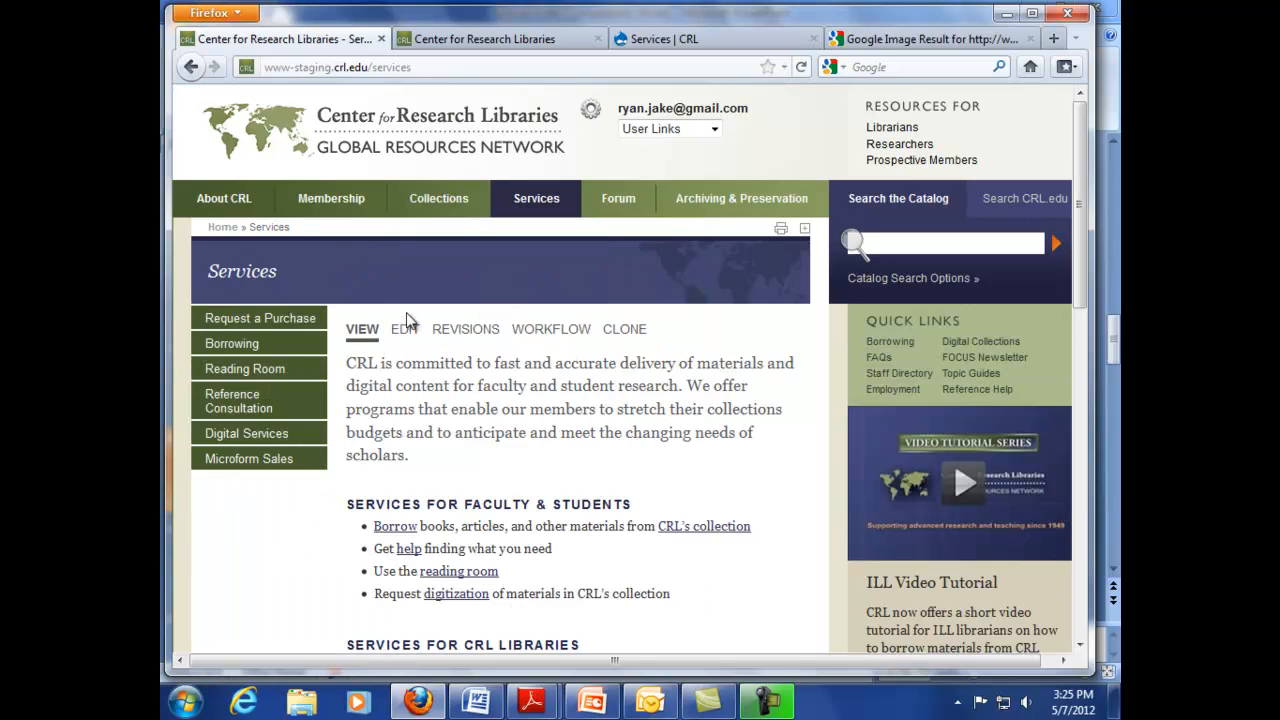
{"action": "left_click", "coordinate": [407, 331]}
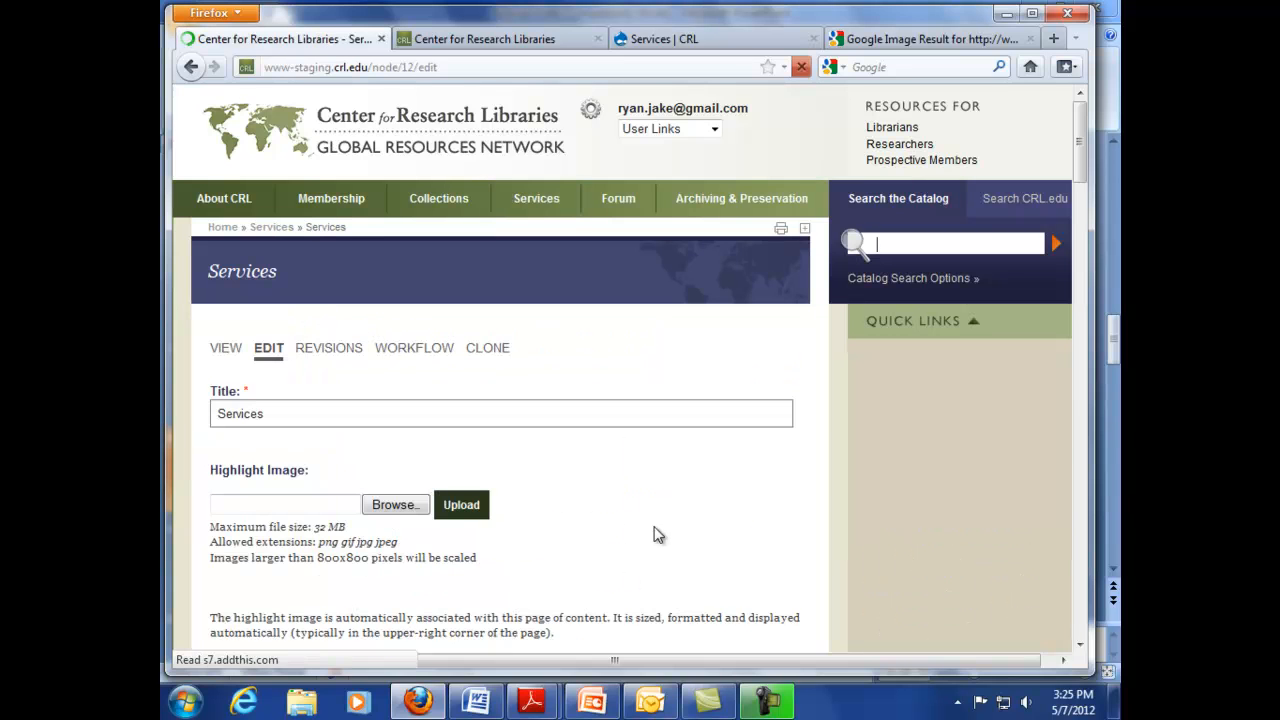
{"action": "left_click_drag", "start_coordinate": [1085, 142], "coordinate": [1080, 166]}
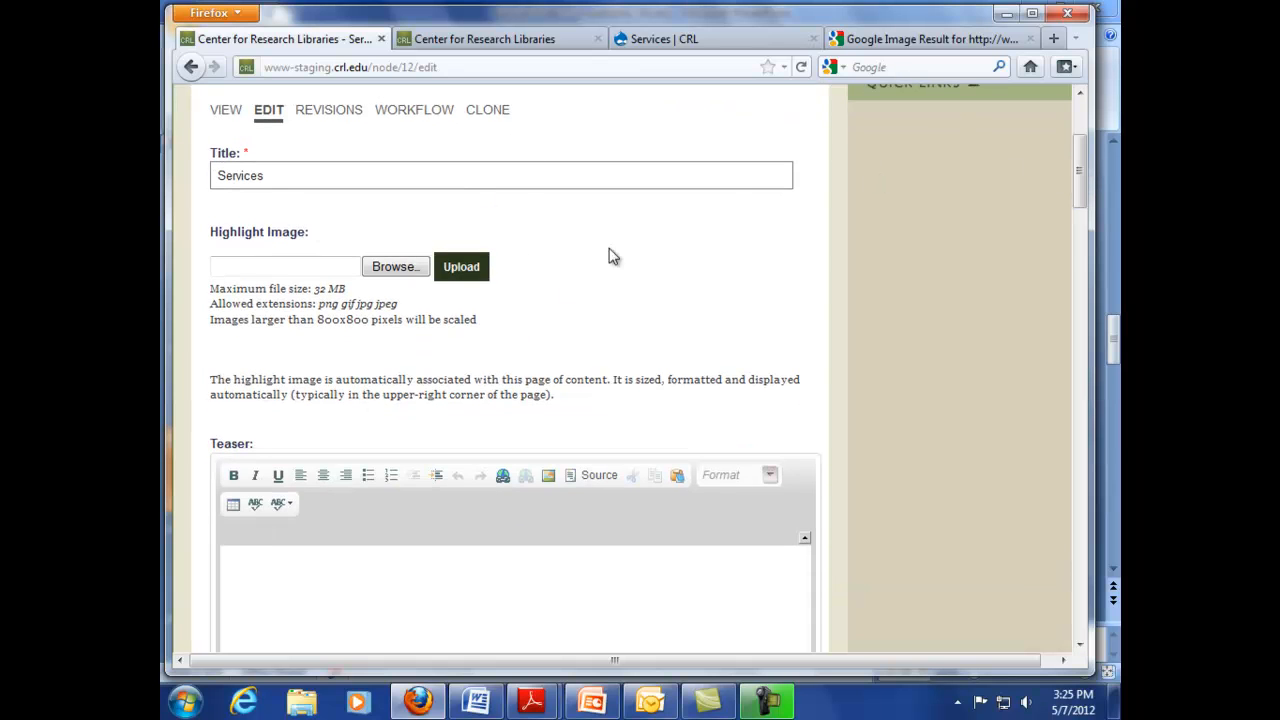
{"action": "left_click_drag", "start_coordinate": [1080, 170], "coordinate": [1079, 228]}
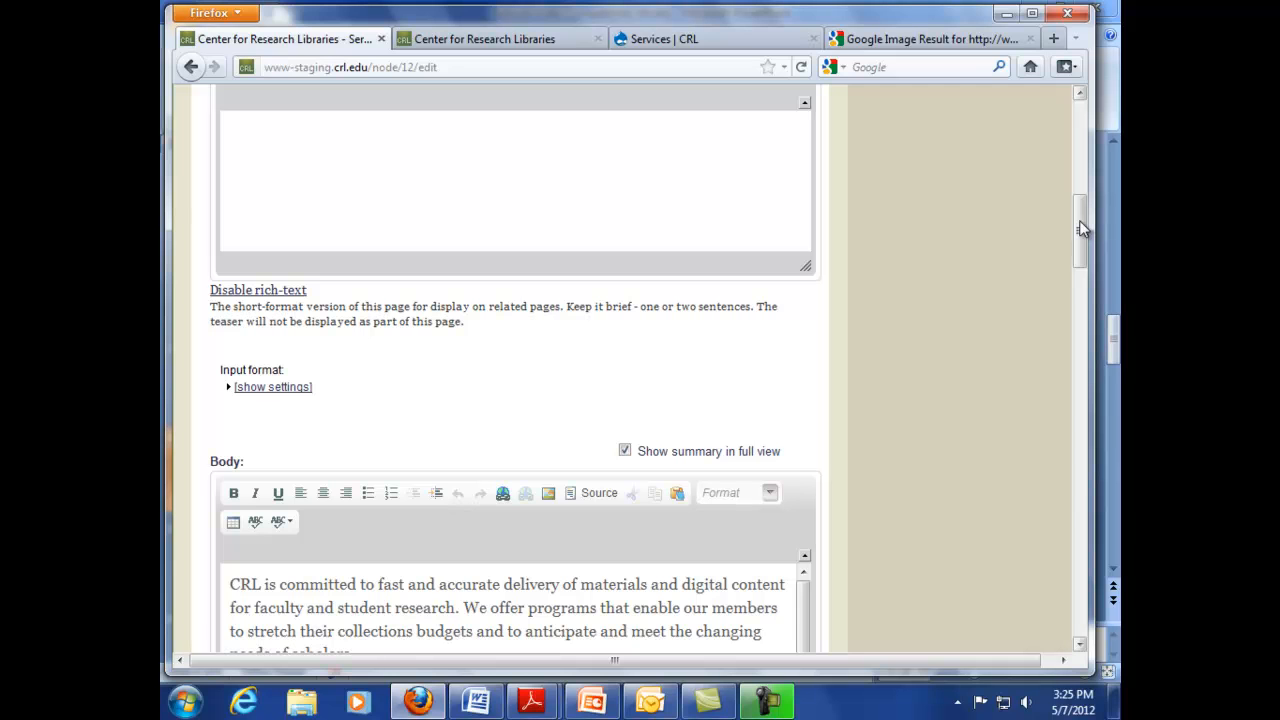
- Review the live site's Services edit form from the title and vocabularies down to the revision information and URL path settings
{"action": "left_click", "coordinate": [750, 38]}
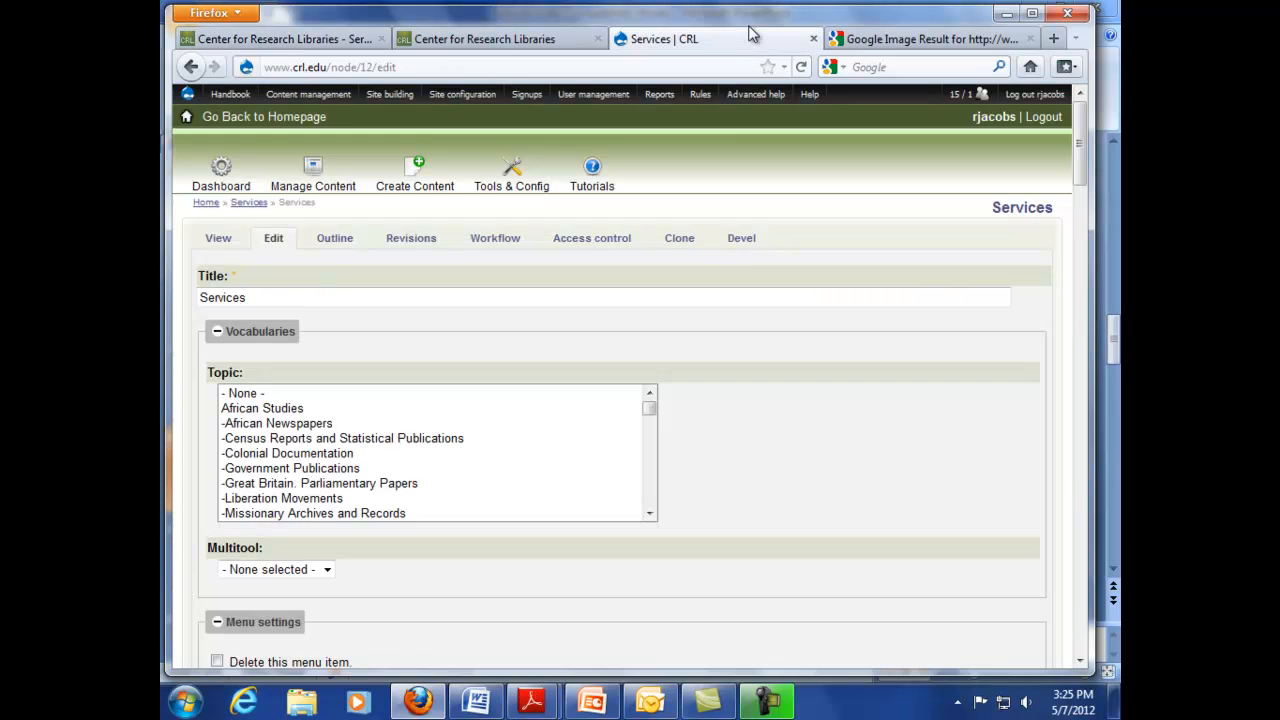
{"action": "mouse_move", "coordinate": [1078, 130]}
{"action": "left_click_drag", "start_coordinate": [1078, 130], "coordinate": [1078, 531]}
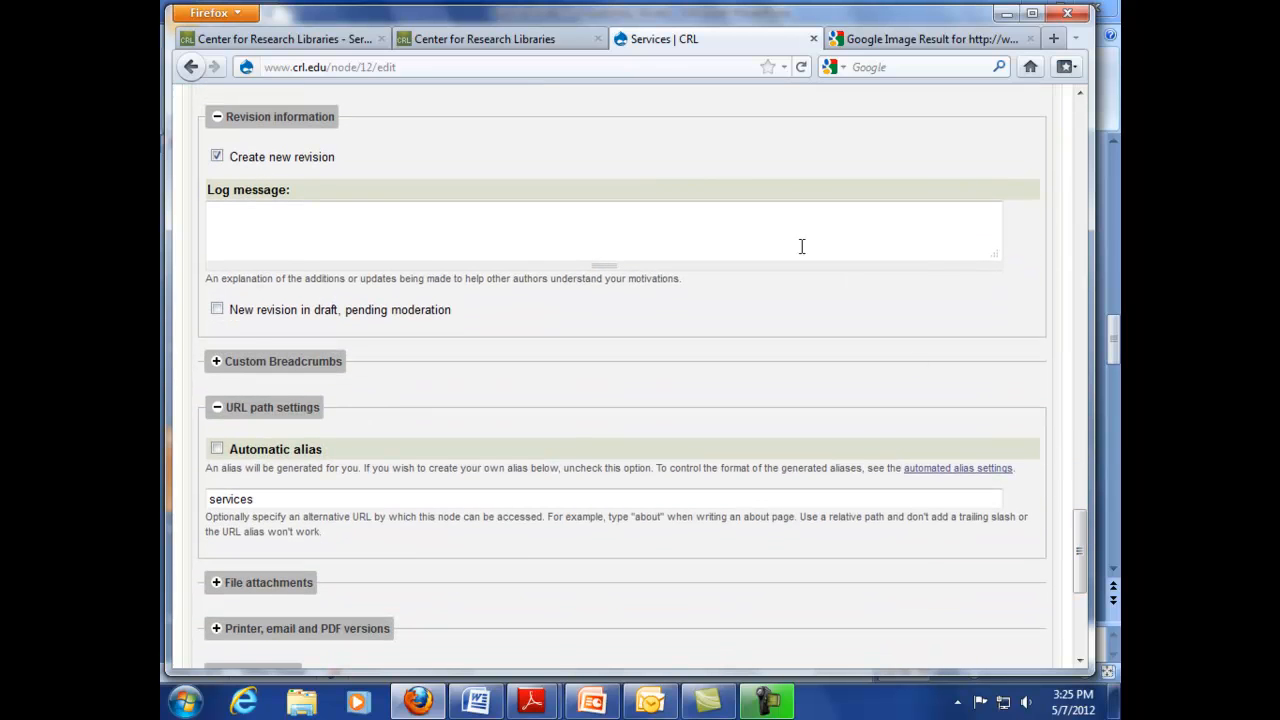
- Return to the staging Services edit form and look through its Authoring information, Publishing options, URL path settings and Revision information groups
{"action": "left_click", "coordinate": [465, 45]}
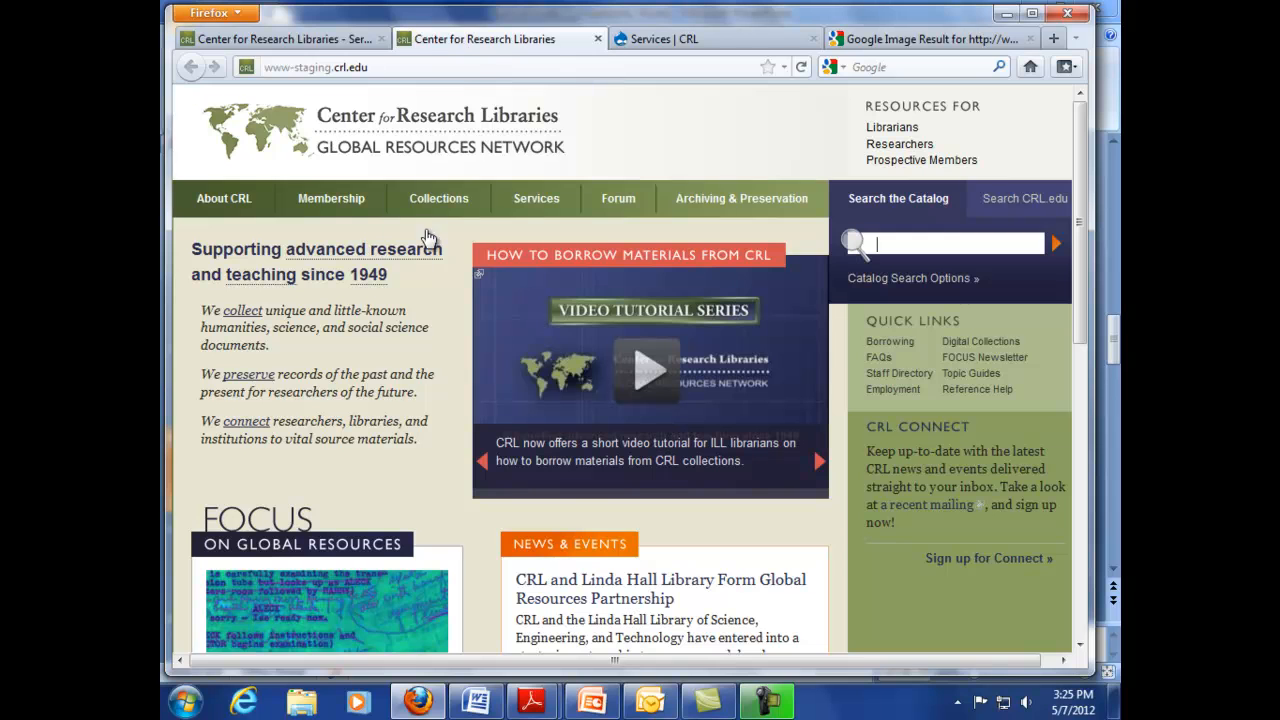
{"action": "left_click", "coordinate": [358, 45]}
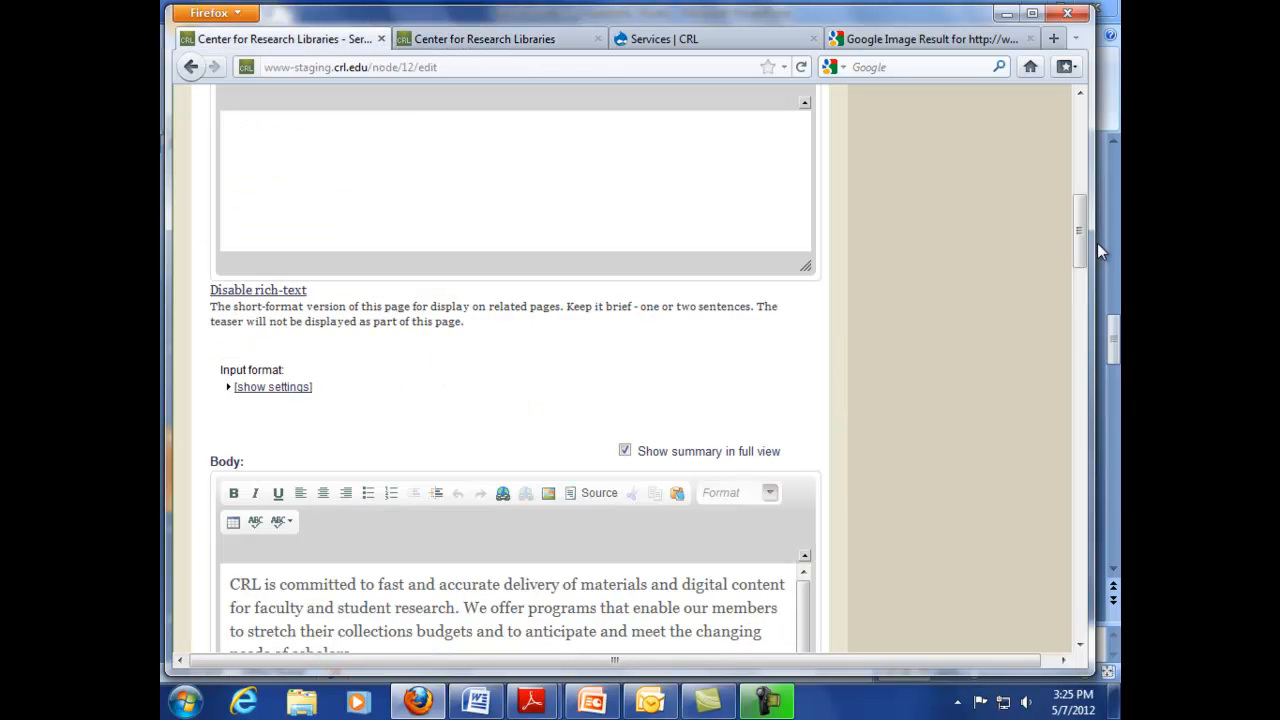
{"action": "left_click_drag", "start_coordinate": [1078, 237], "coordinate": [1111, 553]}
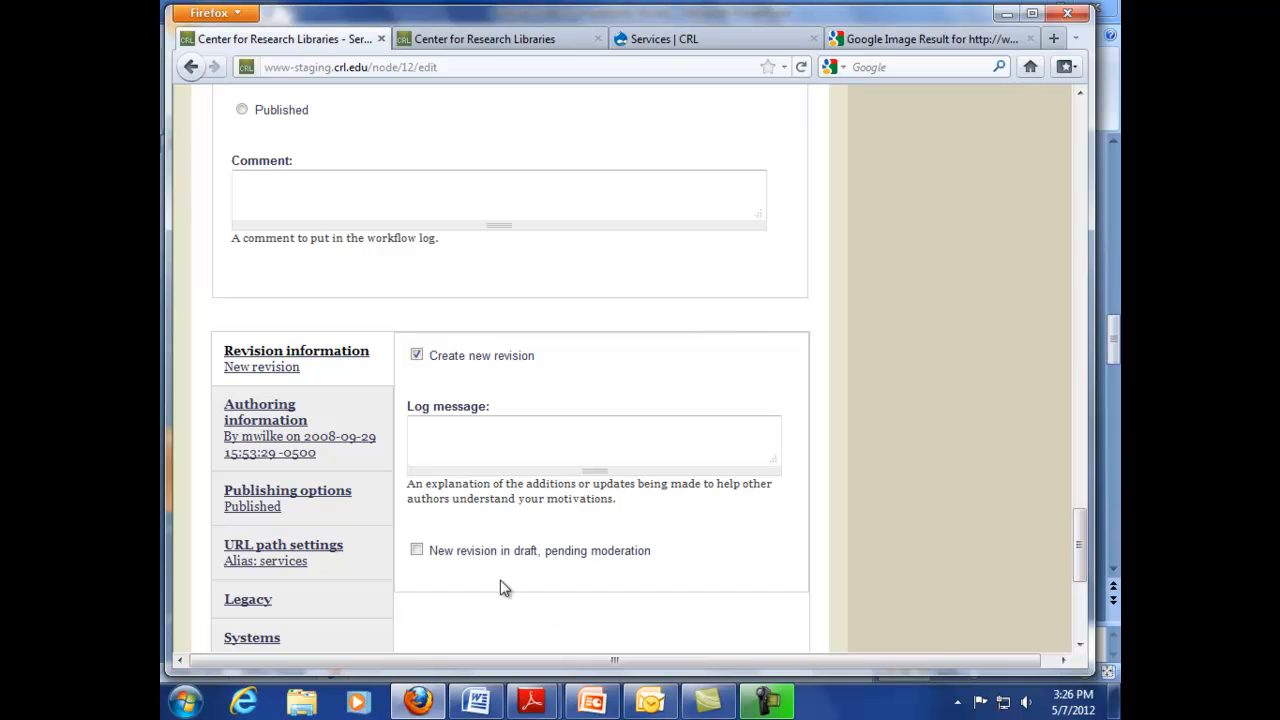
{"action": "left_click", "coordinate": [270, 440]}
{"action": "left_click", "coordinate": [275, 497]}
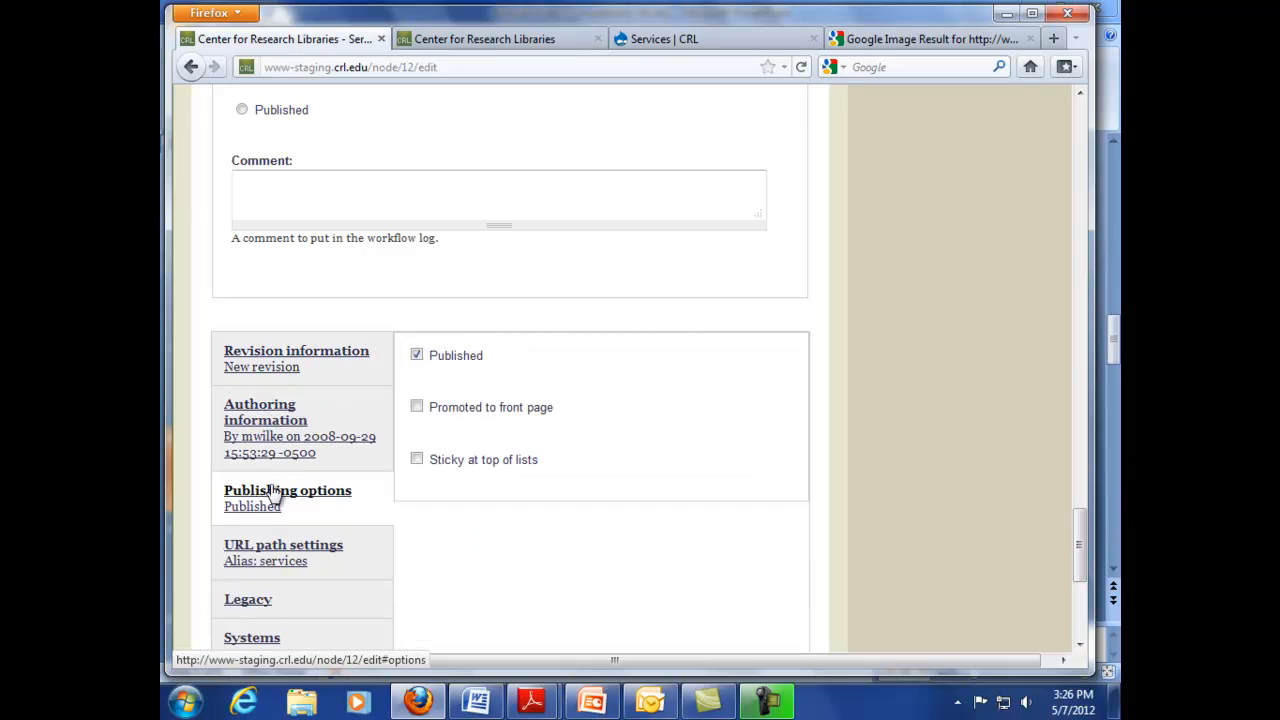
{"action": "left_click", "coordinate": [277, 554]}
{"action": "left_click", "coordinate": [287, 497]}
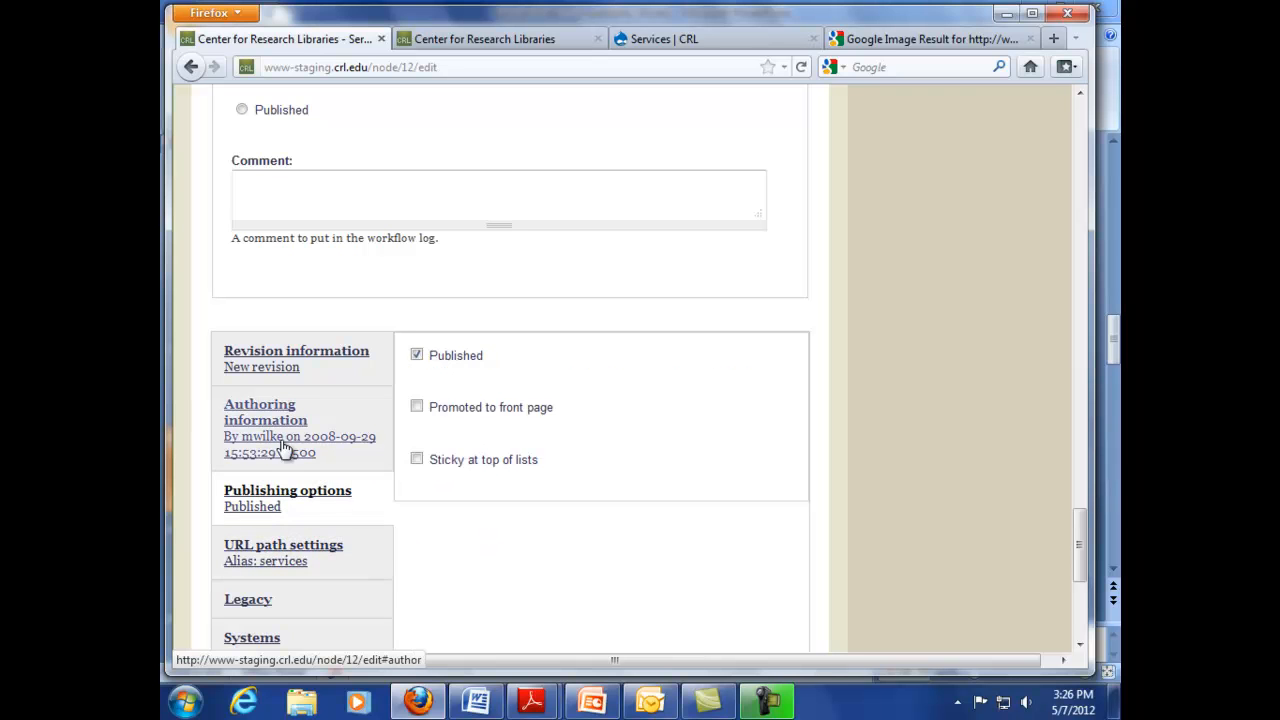
{"action": "left_click", "coordinate": [277, 360]}
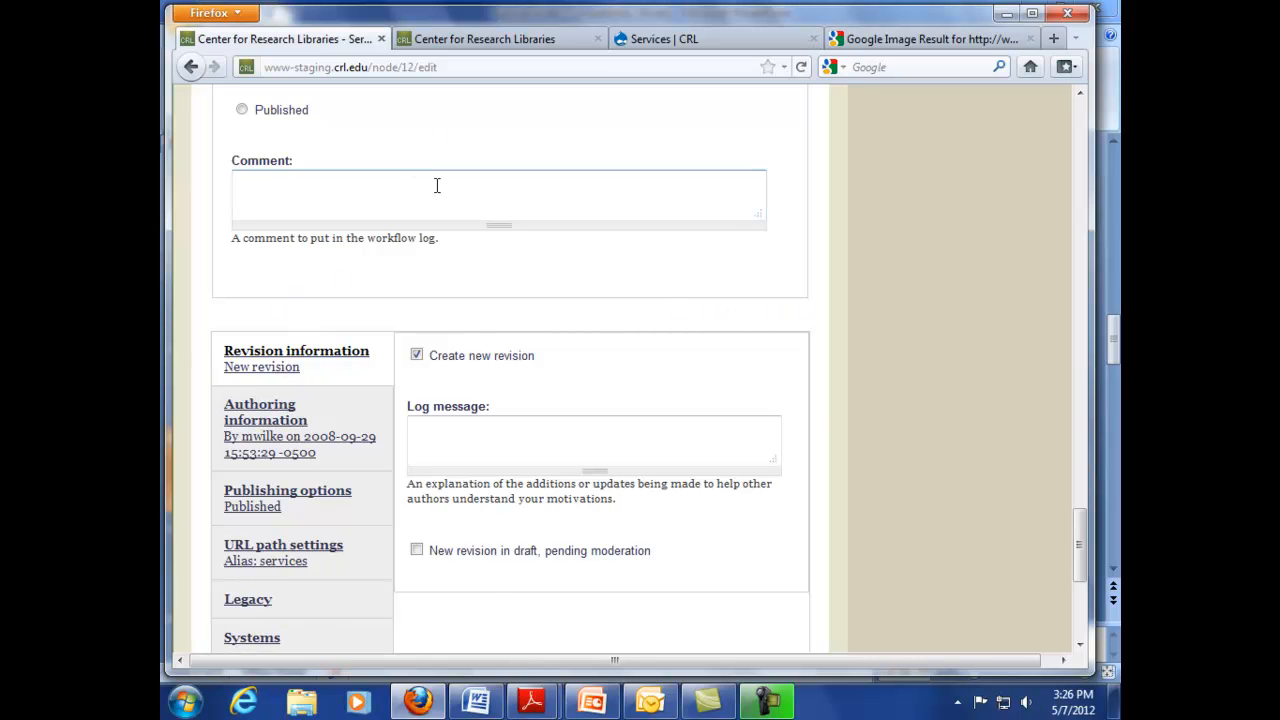
{"action": "left_click", "coordinate": [283, 562]}
{"action": "left_click", "coordinate": [280, 512]}
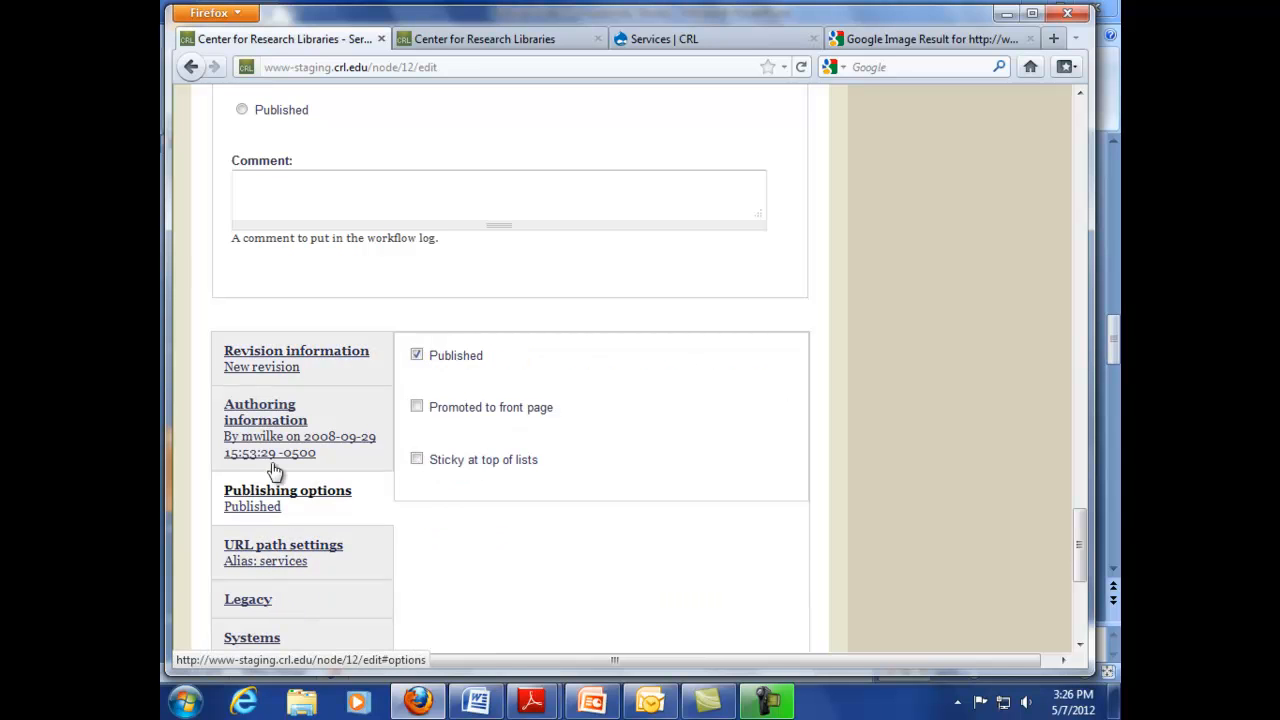
{"action": "left_click", "coordinate": [265, 420]}
{"action": "left_click", "coordinate": [265, 360]}
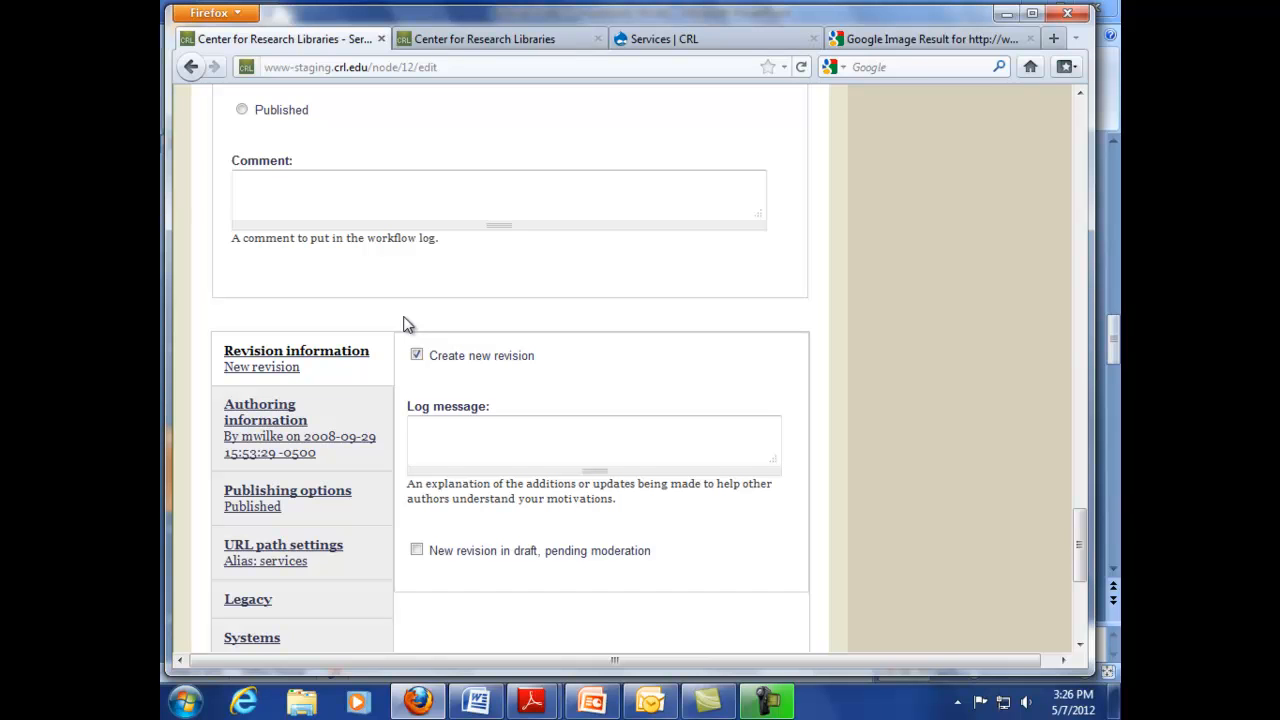
- Examine the staging Services edit form in order, from title, highlight image, teaser and body through topic, author notes, menu settings and CRL Node Workflow
{"action": "left_click_drag", "start_coordinate": [1080, 558], "coordinate": [1080, 528]}
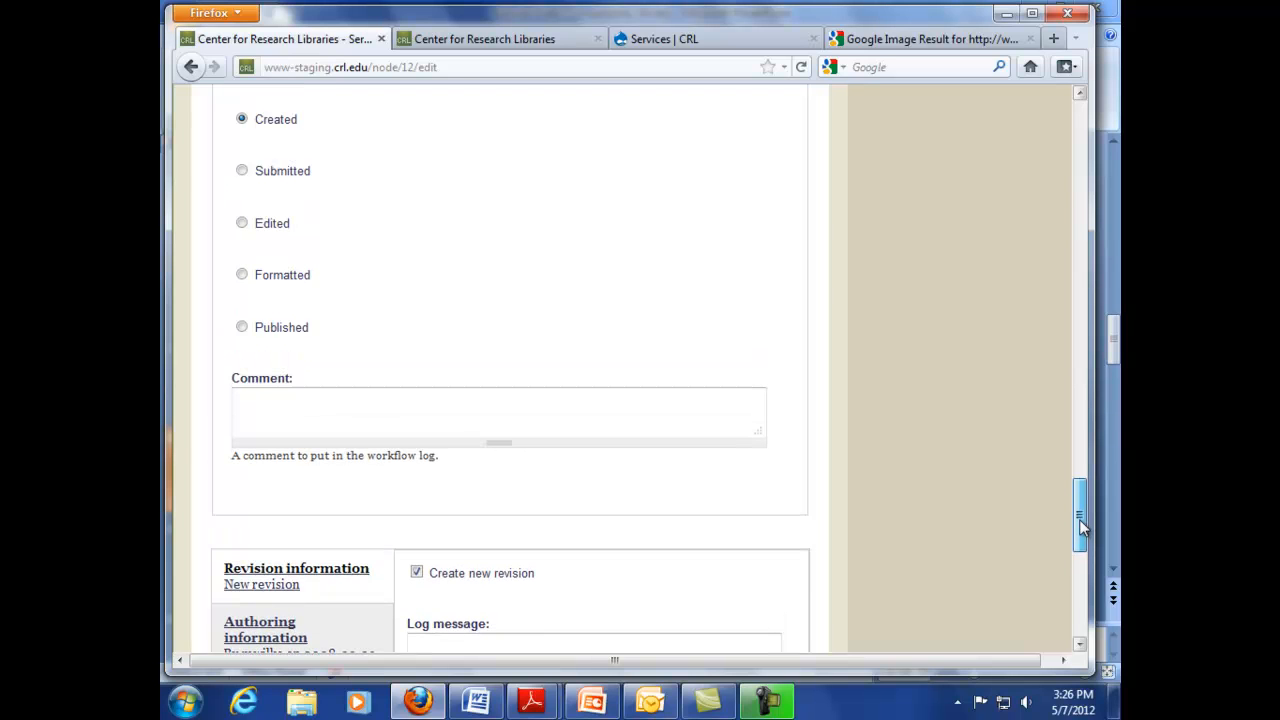
{"action": "mouse_move", "coordinate": [1079, 519]}
{"action": "left_mouse_down"}
{"action": "mouse_move", "coordinate": [1087, 159]}
{"action": "mouse_move", "coordinate": [1087, 176]}
{"action": "left_mouse_up"}
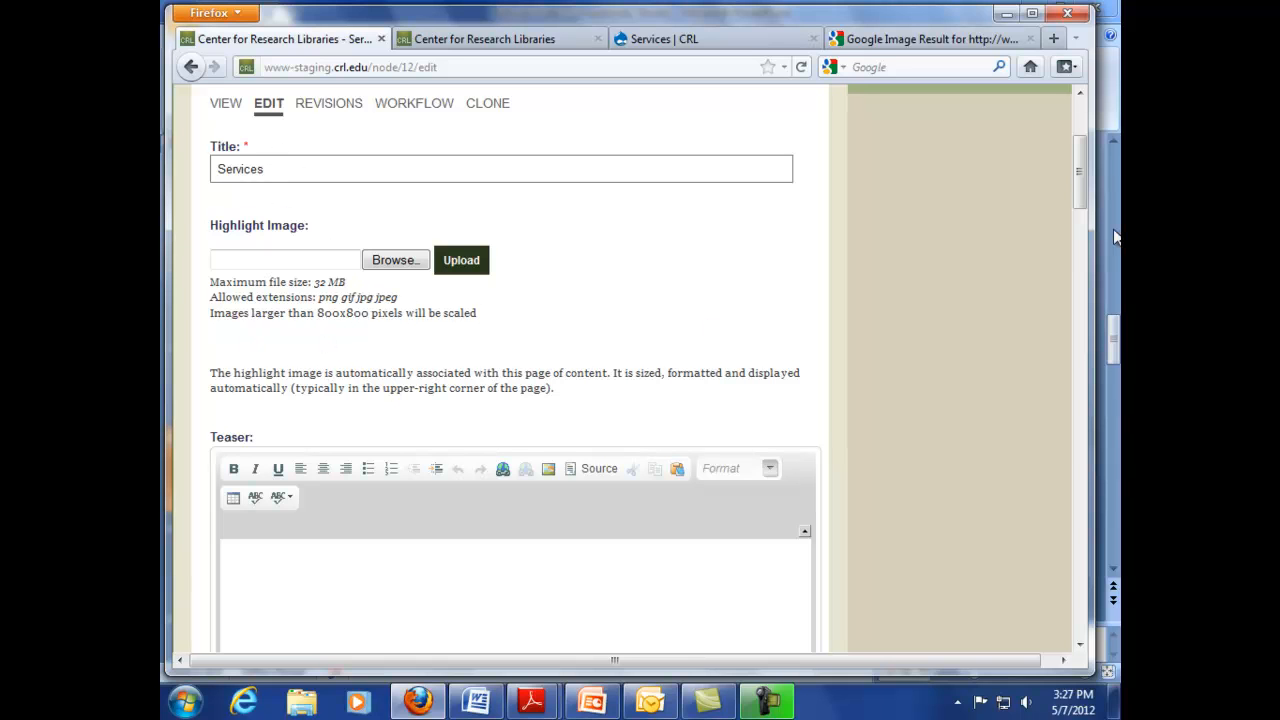
{"action": "scroll", "coordinate": [787, 390], "scroll_direction": "down", "scroll_amount": 5}
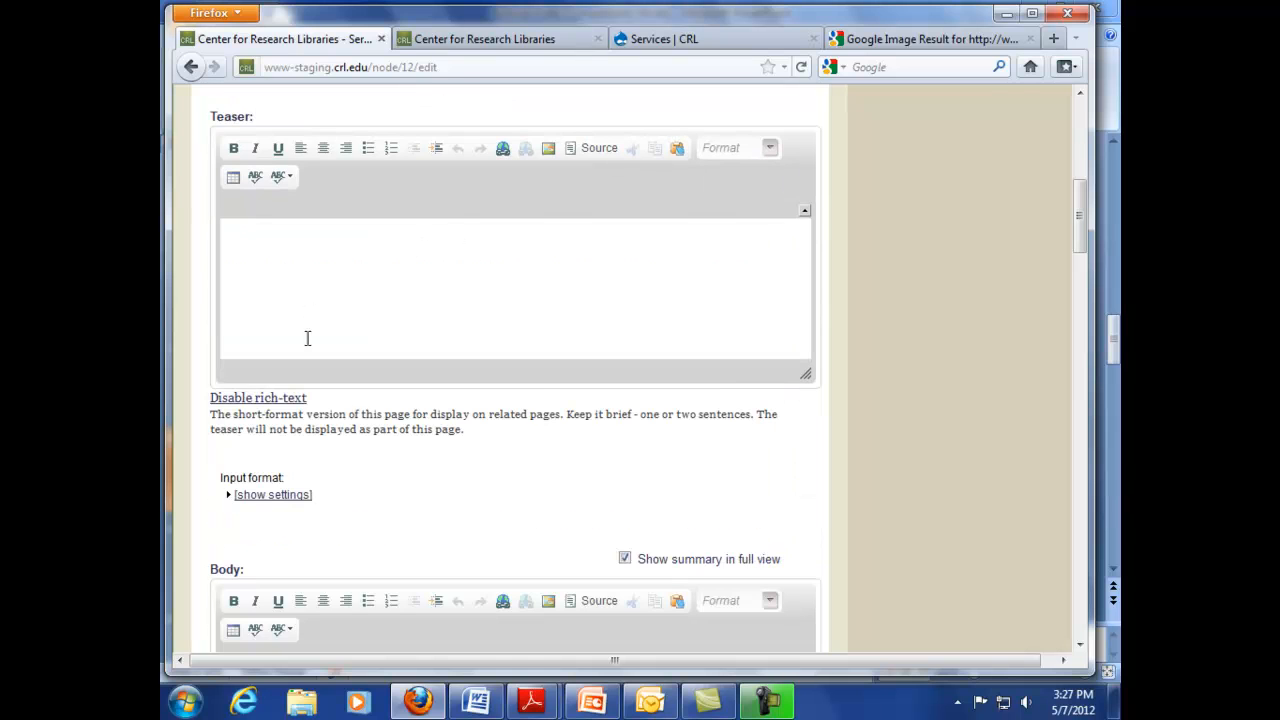
{"action": "scroll", "coordinate": [1006, 410], "scroll_direction": "down", "scroll_amount": 2}
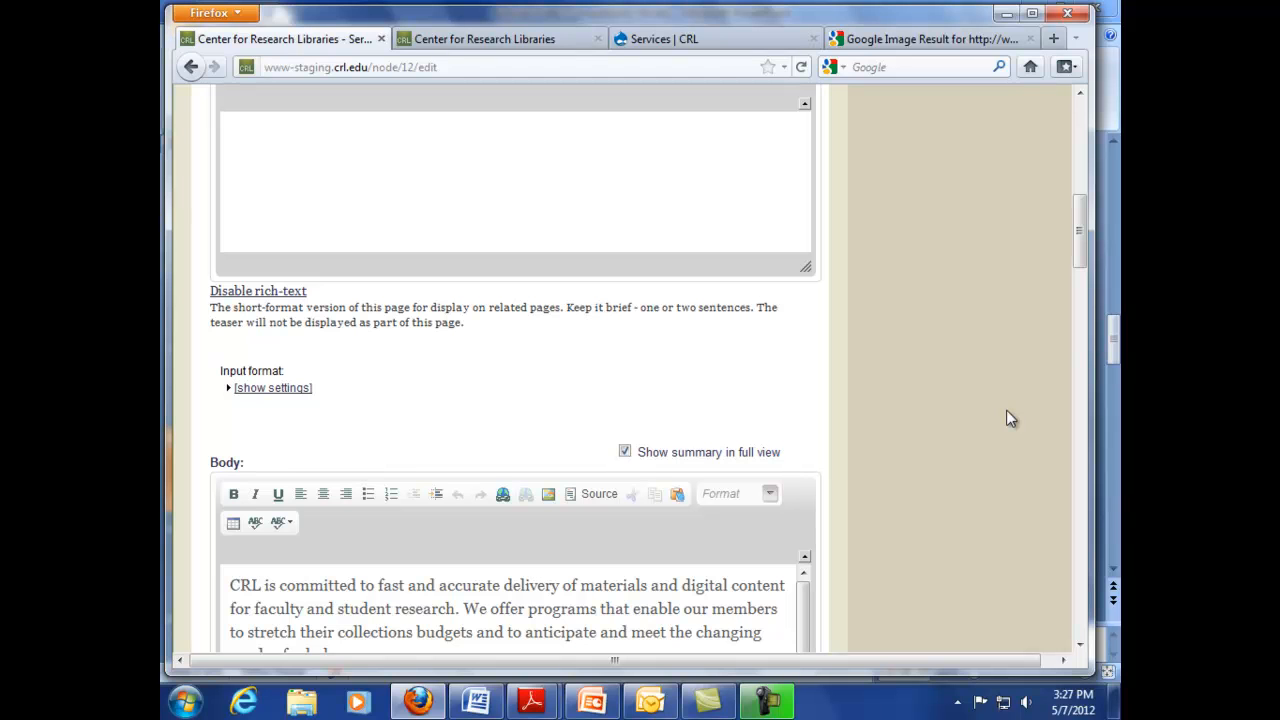
{"action": "scroll", "coordinate": [983, 430], "scroll_direction": "down", "scroll_amount": 4}
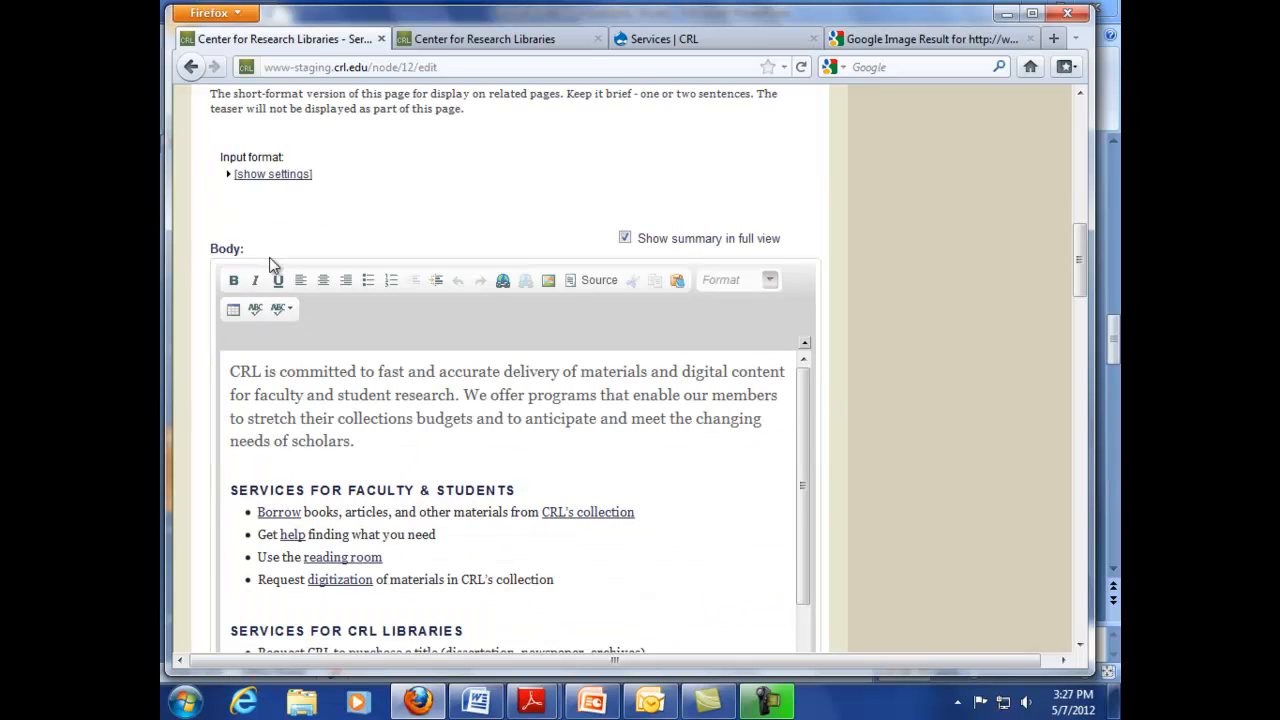
{"action": "scroll", "coordinate": [909, 437], "scroll_direction": "down", "scroll_amount": 2}
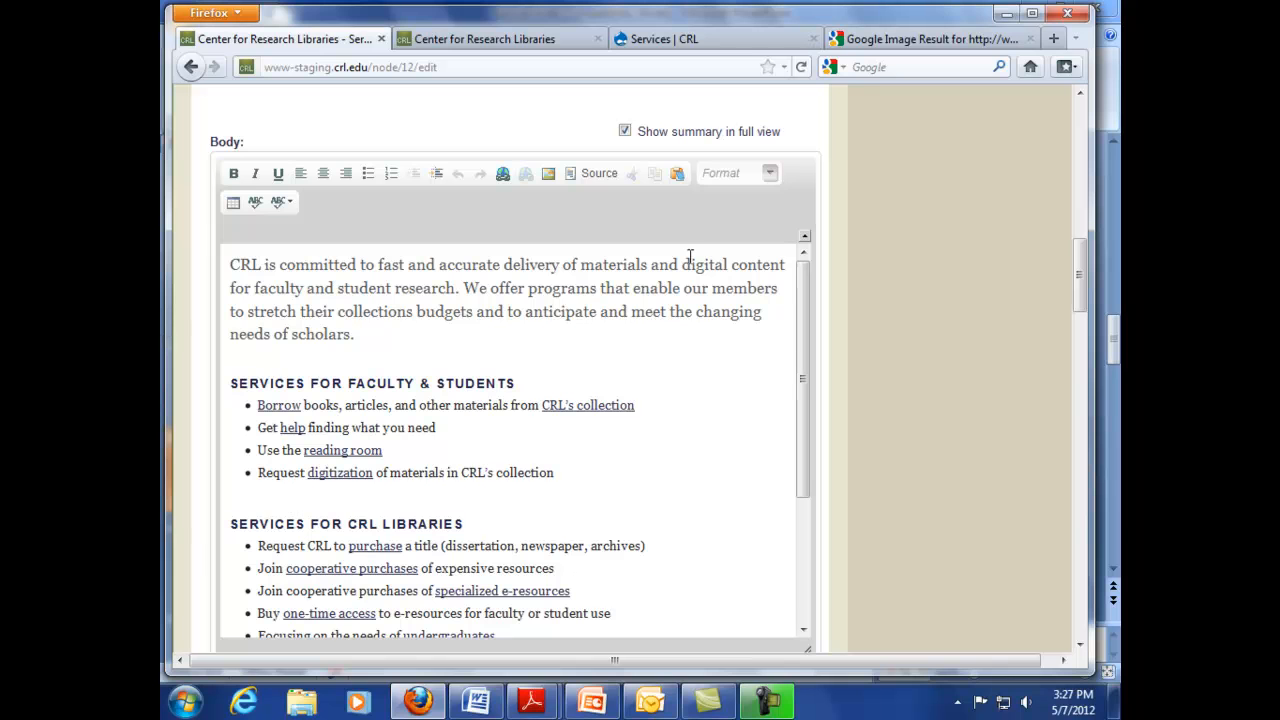
{"action": "scroll", "coordinate": [862, 377], "scroll_direction": "down", "scroll_amount": 12}
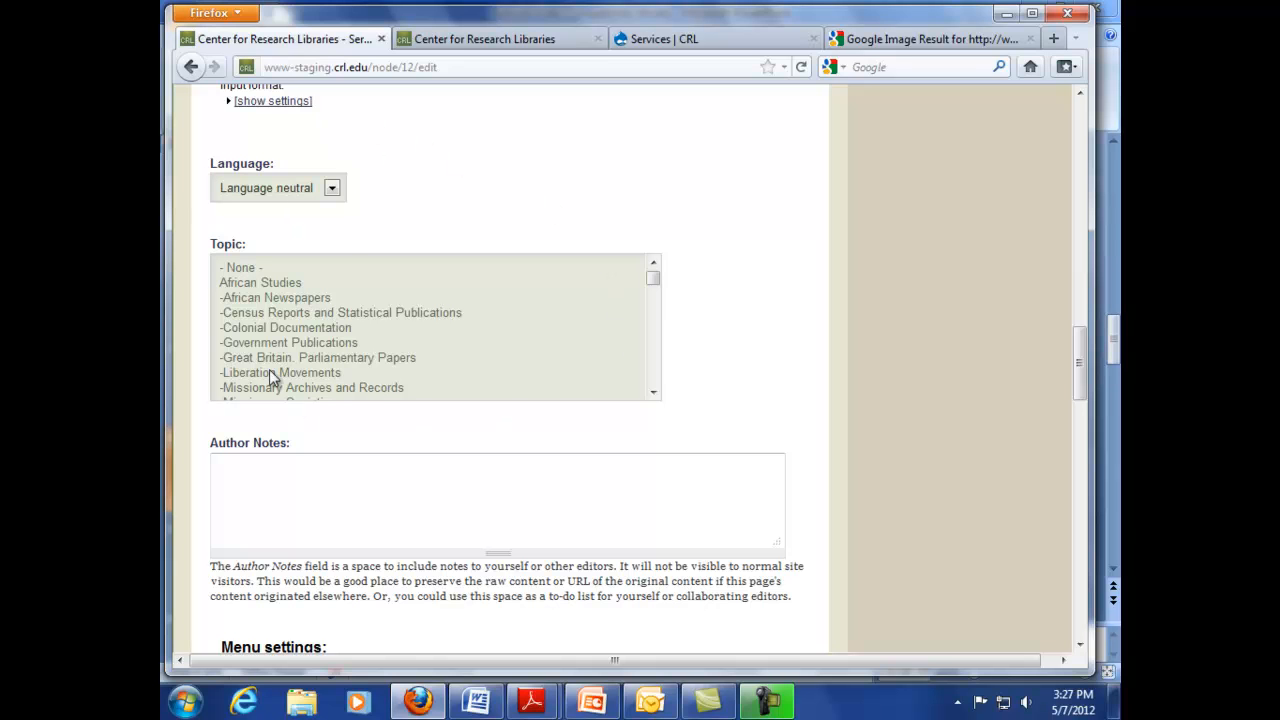
{"action": "scroll", "coordinate": [822, 484], "scroll_direction": "down", "scroll_amount": 10}
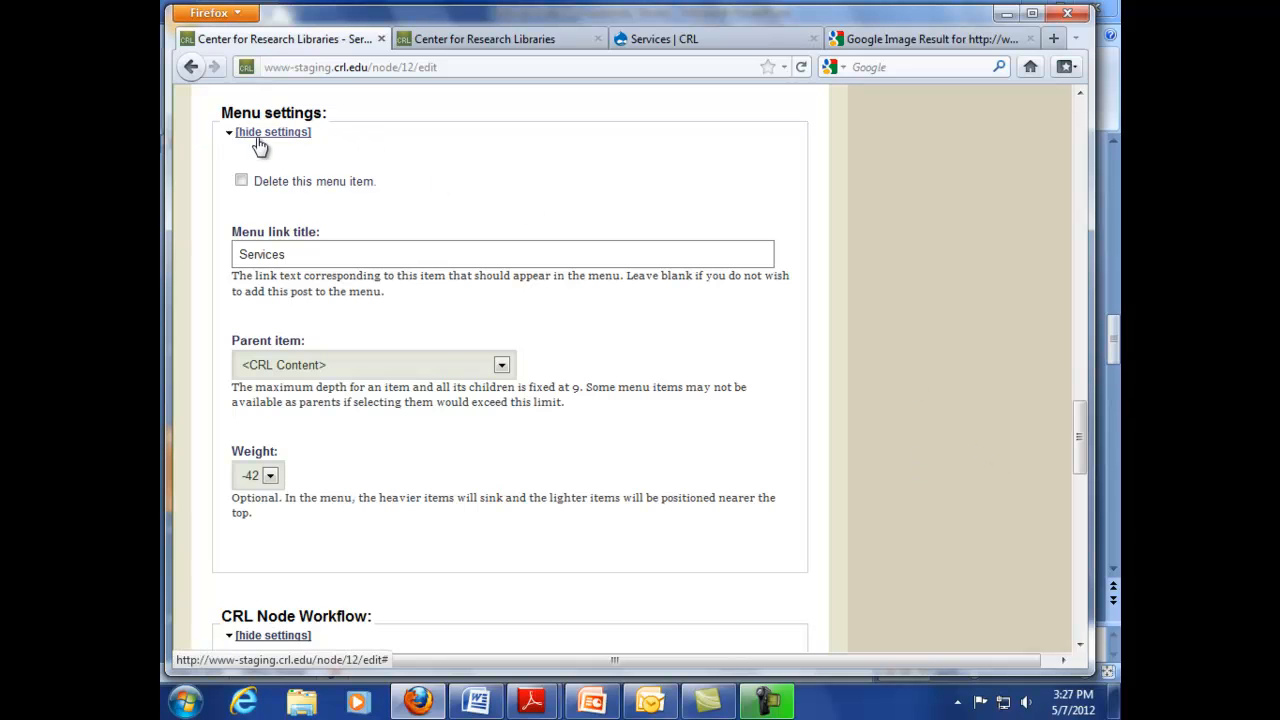
{"action": "scroll", "coordinate": [986, 428], "scroll_direction": "down", "scroll_amount": 4}
{"action": "scroll", "coordinate": [986, 428], "scroll_direction": "down", "scroll_amount": 4}
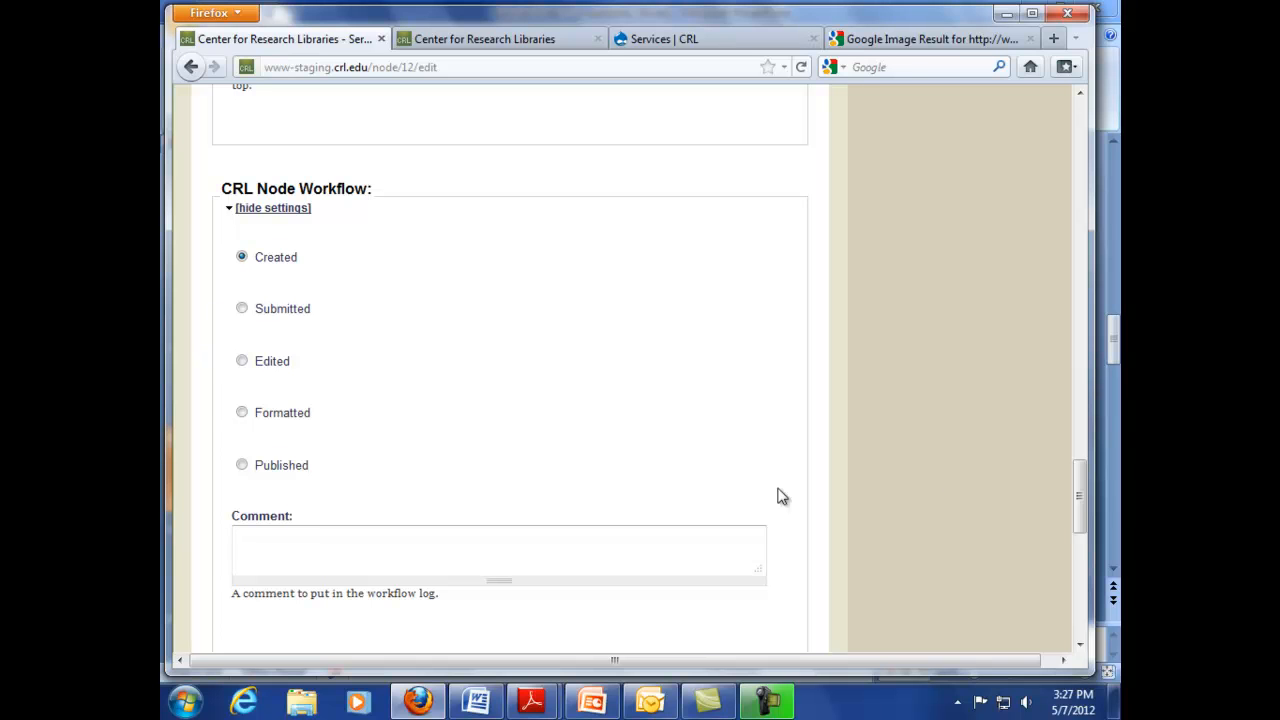
- Go to the staging site's News page under About CRL and review how the featured items show teasers and highlight images
{"action": "left_click_drag", "start_coordinate": [1081, 510], "coordinate": [1078, 145]}
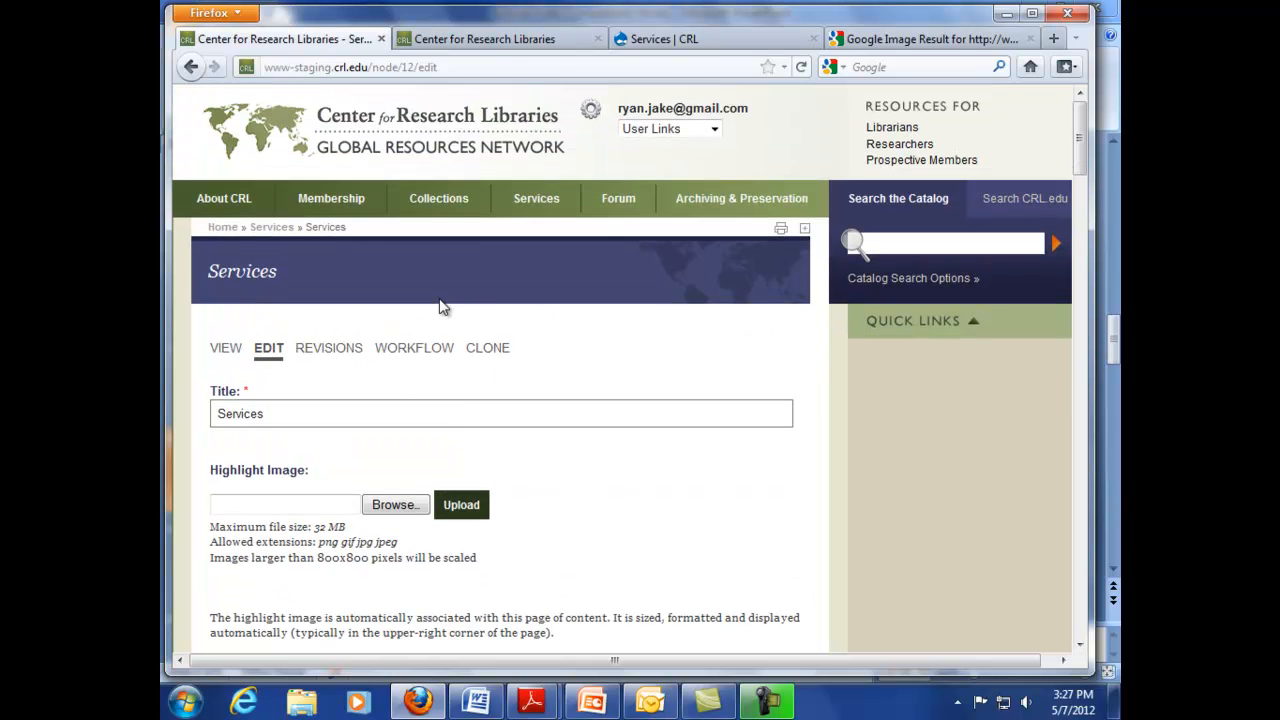
{"action": "mouse_move", "coordinate": [242, 212]}
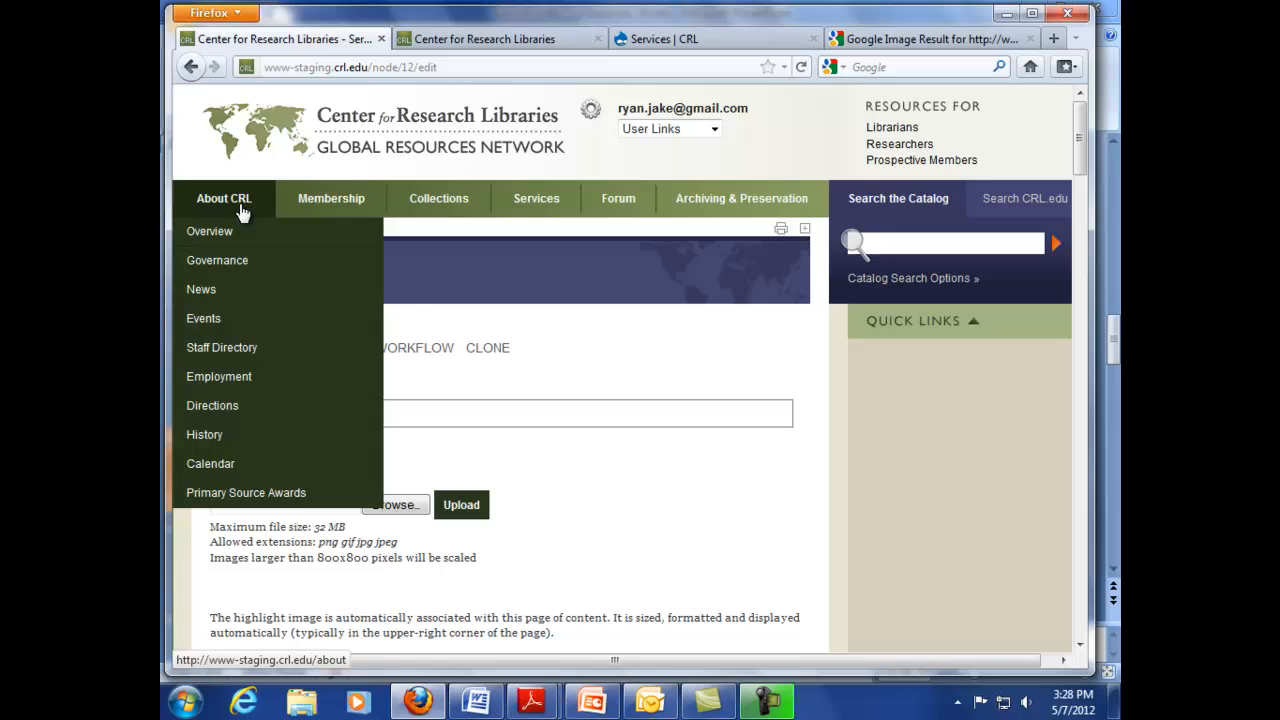
{"action": "left_click", "coordinate": [236, 291]}
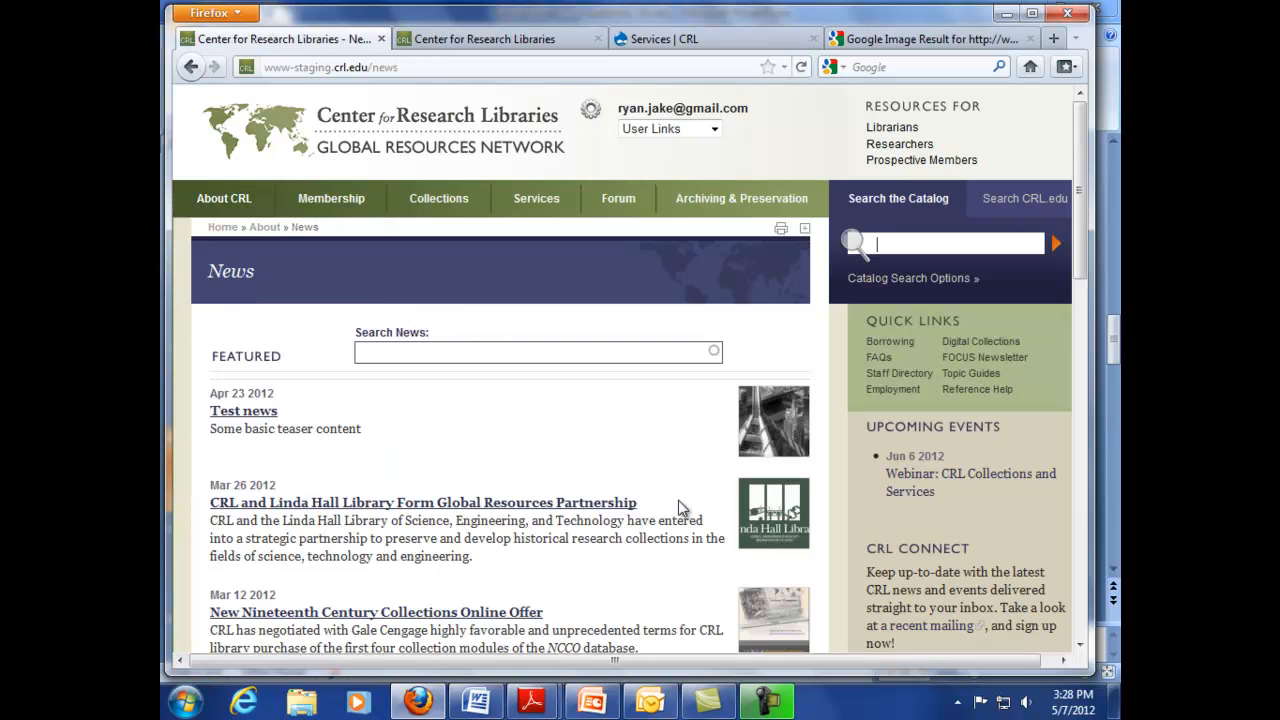
{"action": "left_click_drag", "start_coordinate": [1082, 221], "coordinate": [1064, 307]}
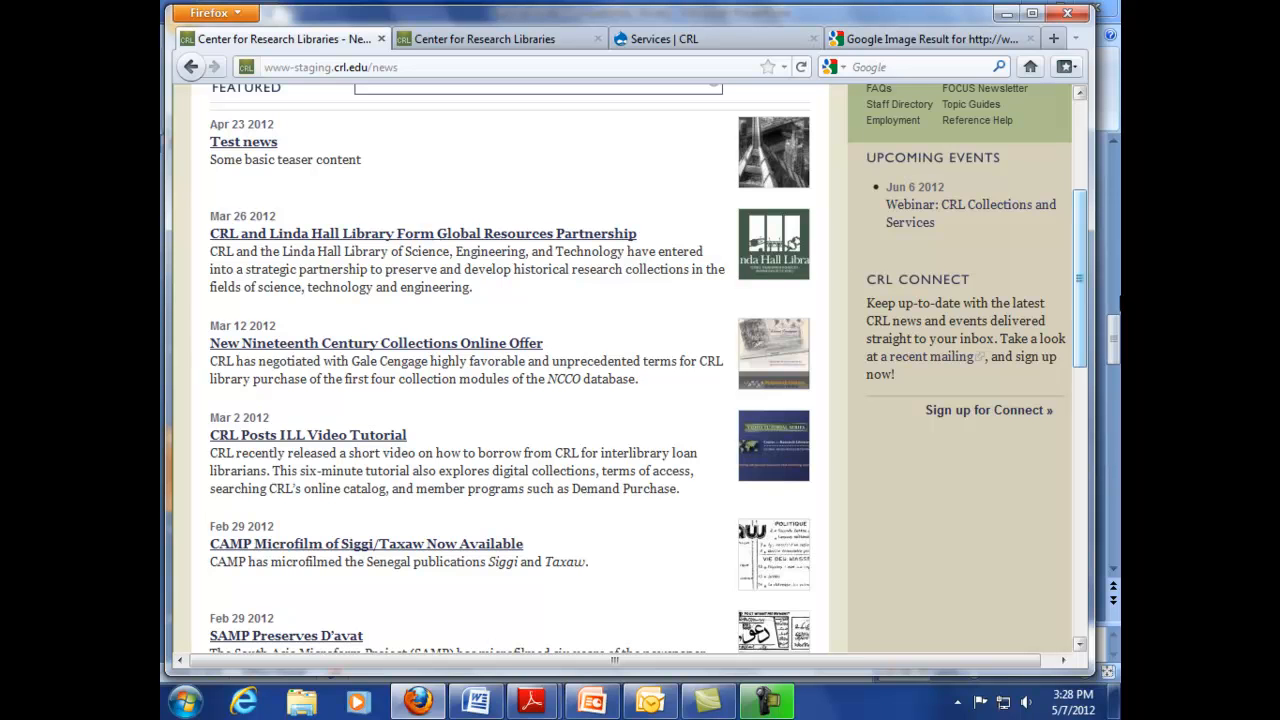
{"action": "left_click_drag", "start_coordinate": [1078, 305], "coordinate": [1070, 231]}
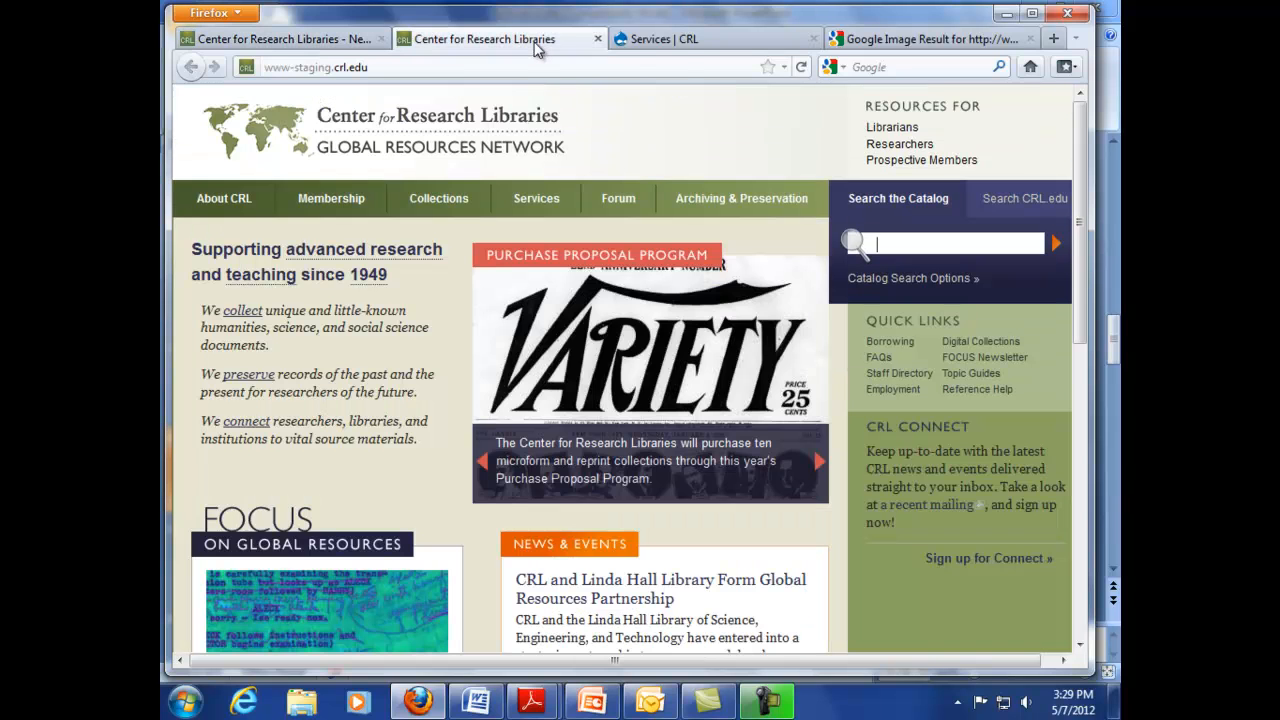
- Check the slide about the new edit screen in PowerPoint and return to the staging site's News page in Firefox
{"action": "left_click", "coordinate": [559, 40]}
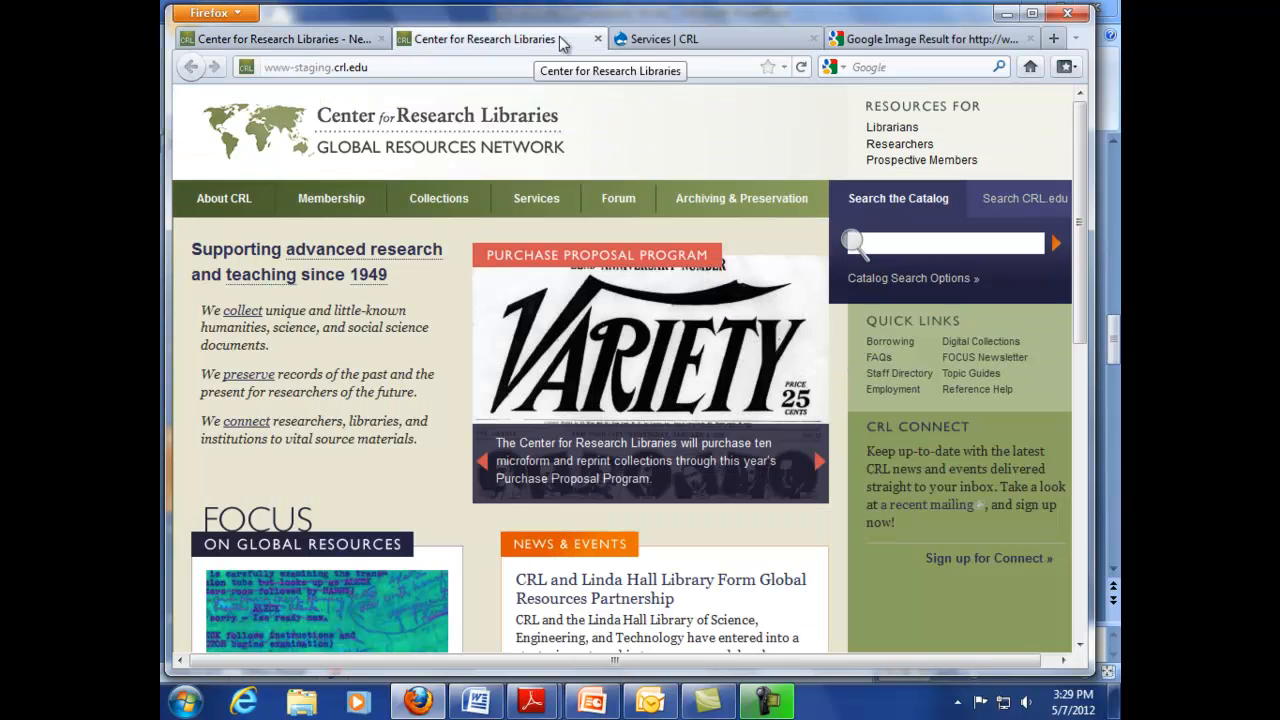
{"action": "left_click", "coordinate": [335, 42]}
{"action": "key", "text": "alt+Tab"}
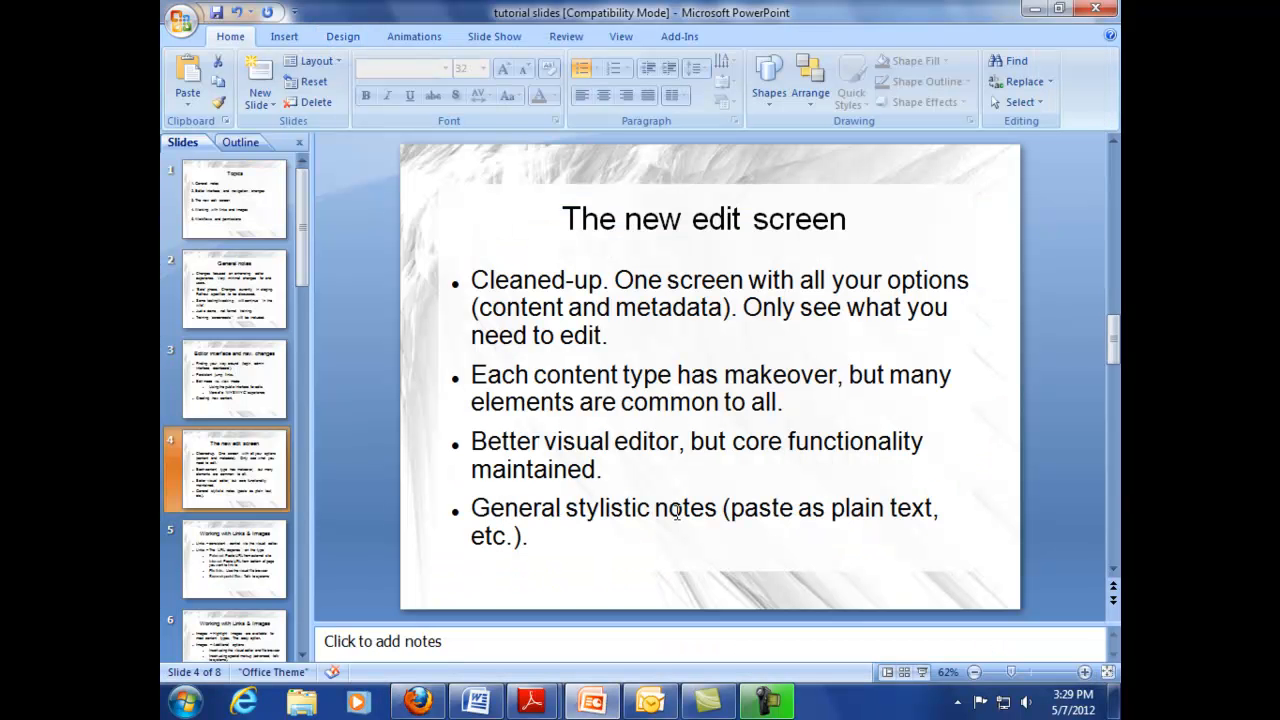
{"action": "key", "text": "alt+Tab"}
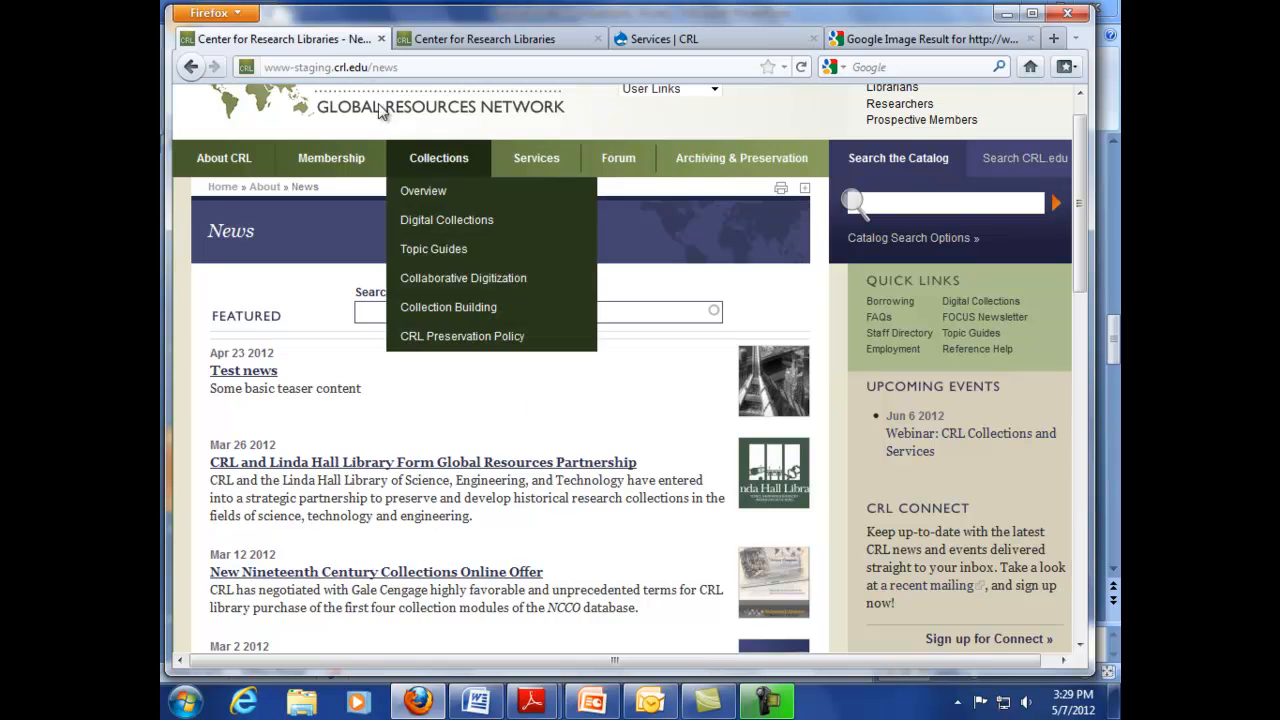
- From News under About CRL on the staging site, open "CRL and Linda Hall Library Form Global Resources Partnership" for editing
{"action": "left_click", "coordinate": [443, 40]}
{"action": "mouse_move", "coordinate": [300, 195]}
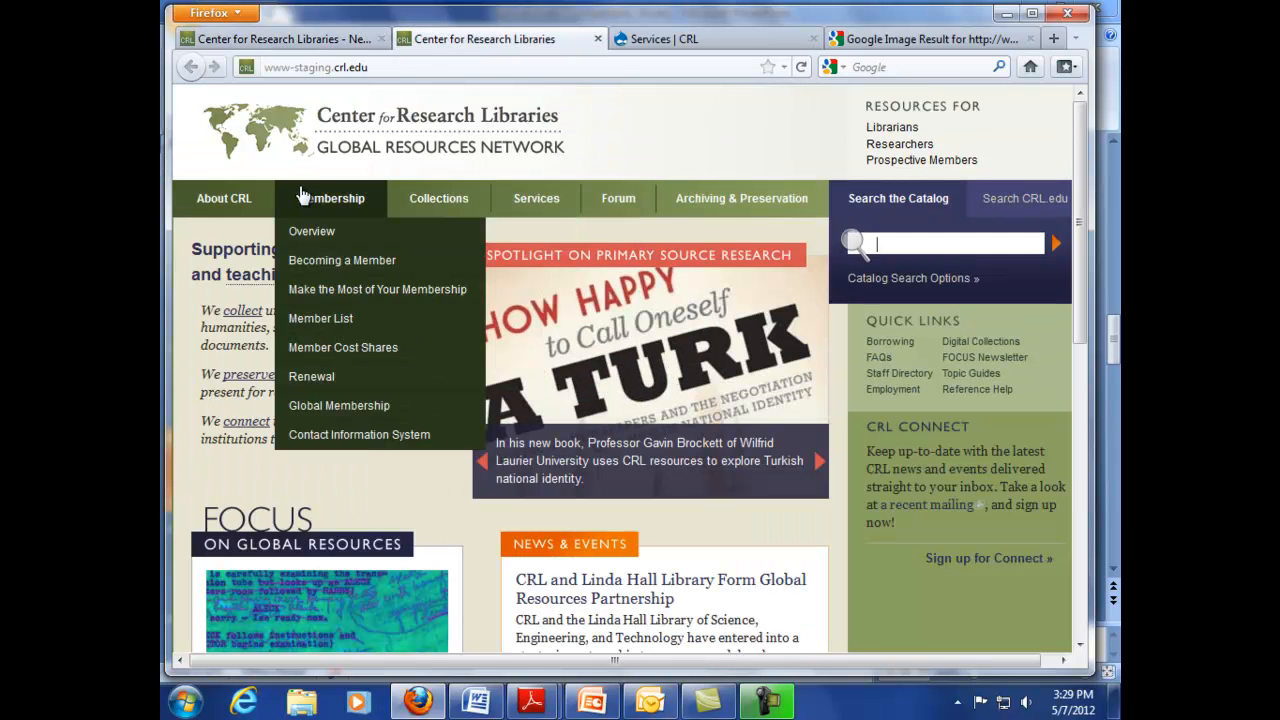
{"action": "mouse_move", "coordinate": [245, 210]}
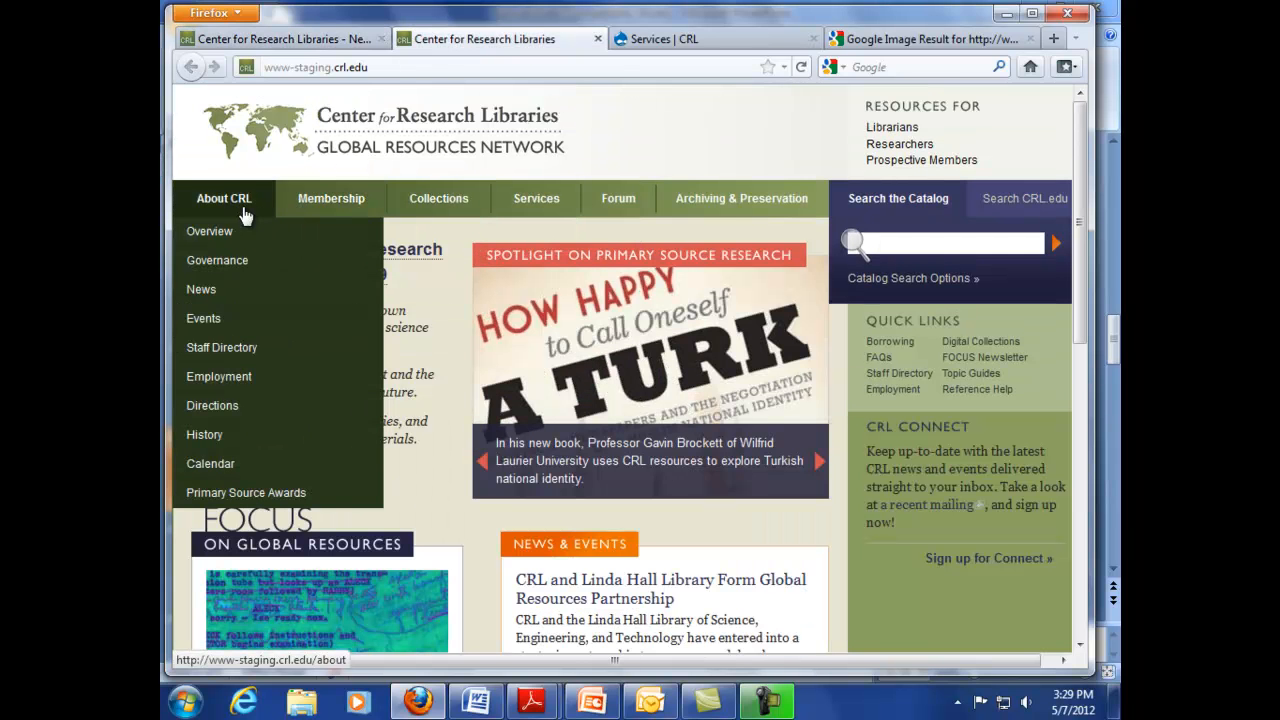
{"action": "left_click", "coordinate": [244, 306]}
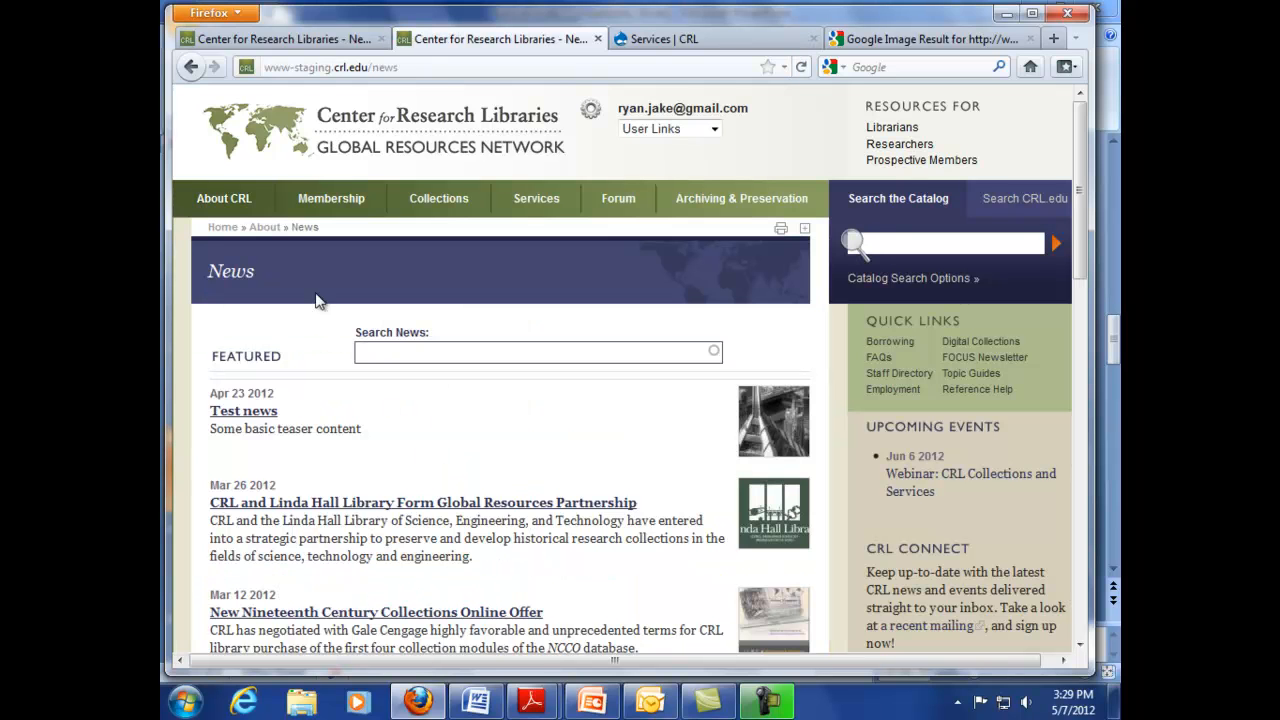
{"action": "left_click", "coordinate": [272, 503]}
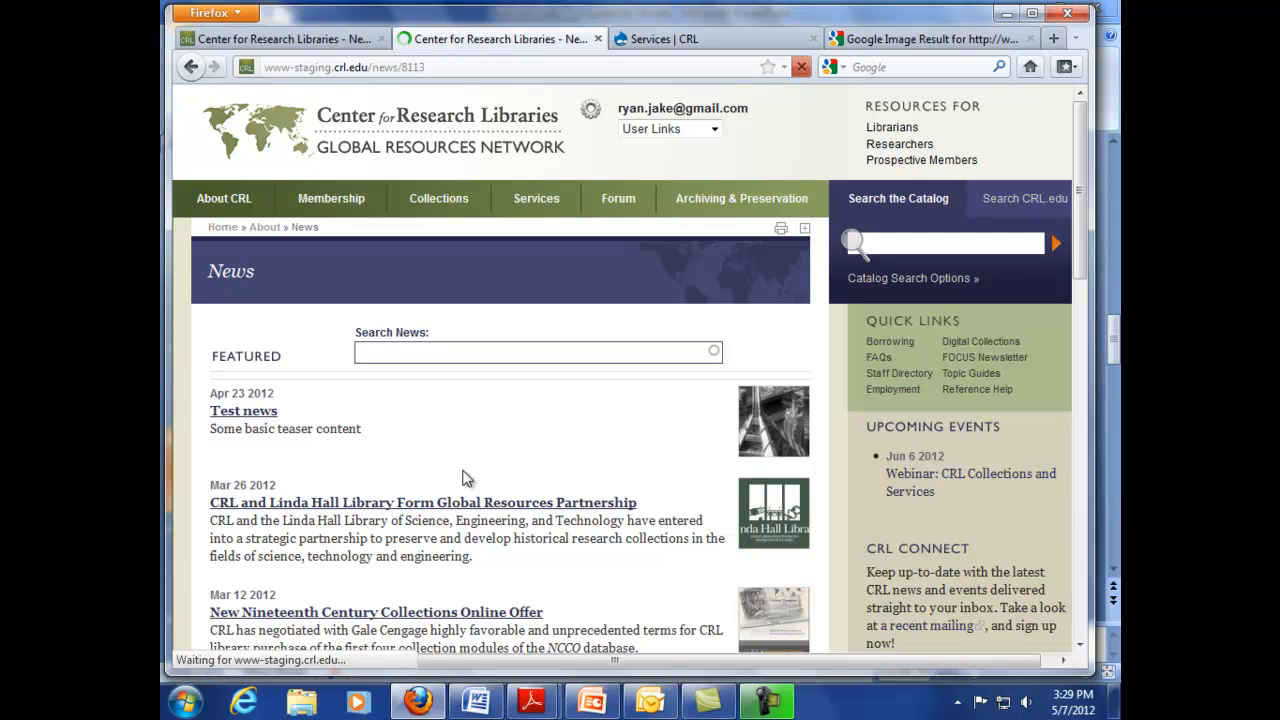
{"action": "left_click", "coordinate": [268, 330]}
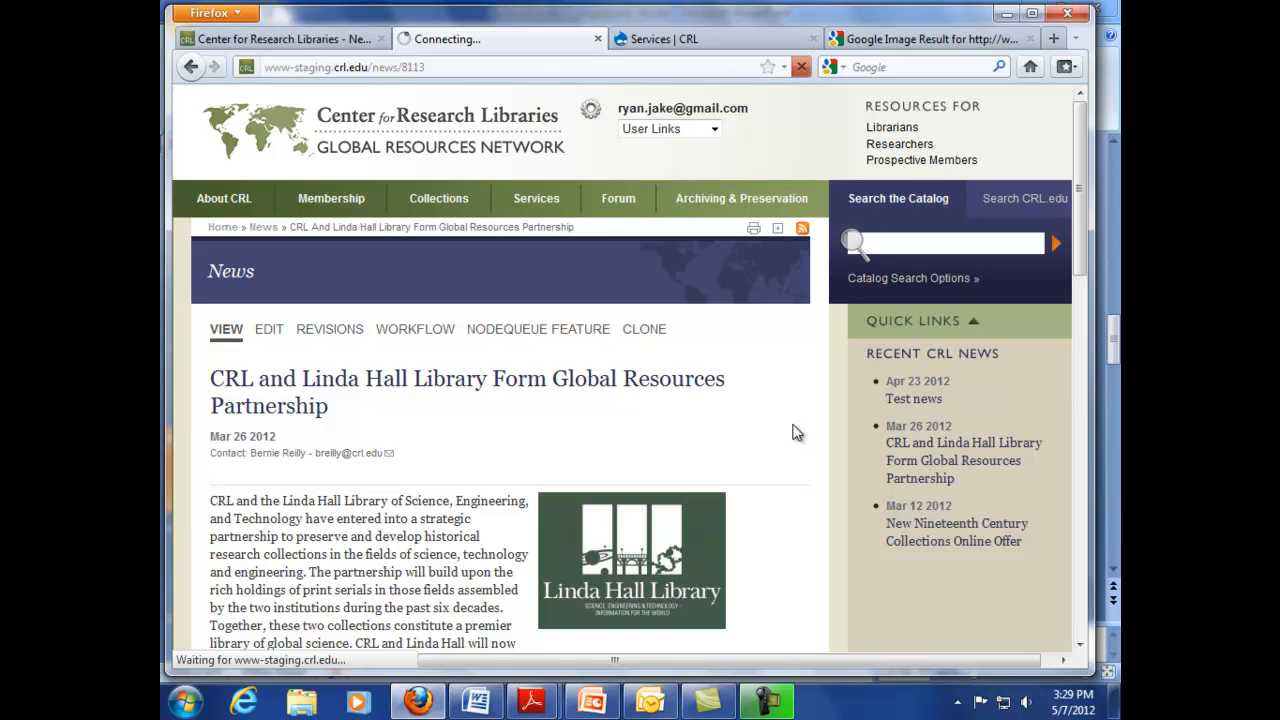
- Examine the news edit form from title, date with its calendar picker and contact fields through highlight image and teaser
{"action": "scroll", "coordinate": [790, 428], "scroll_direction": "down", "scroll_amount": 3}
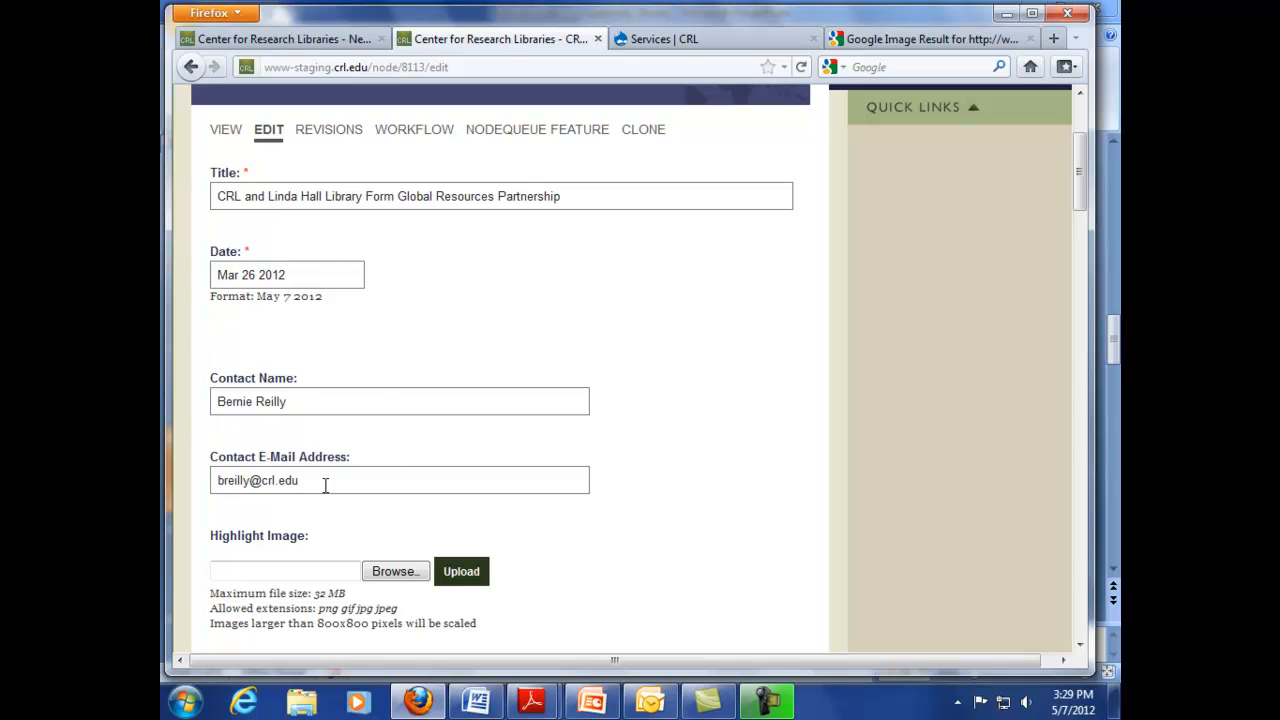
{"action": "left_click", "coordinate": [289, 261]}
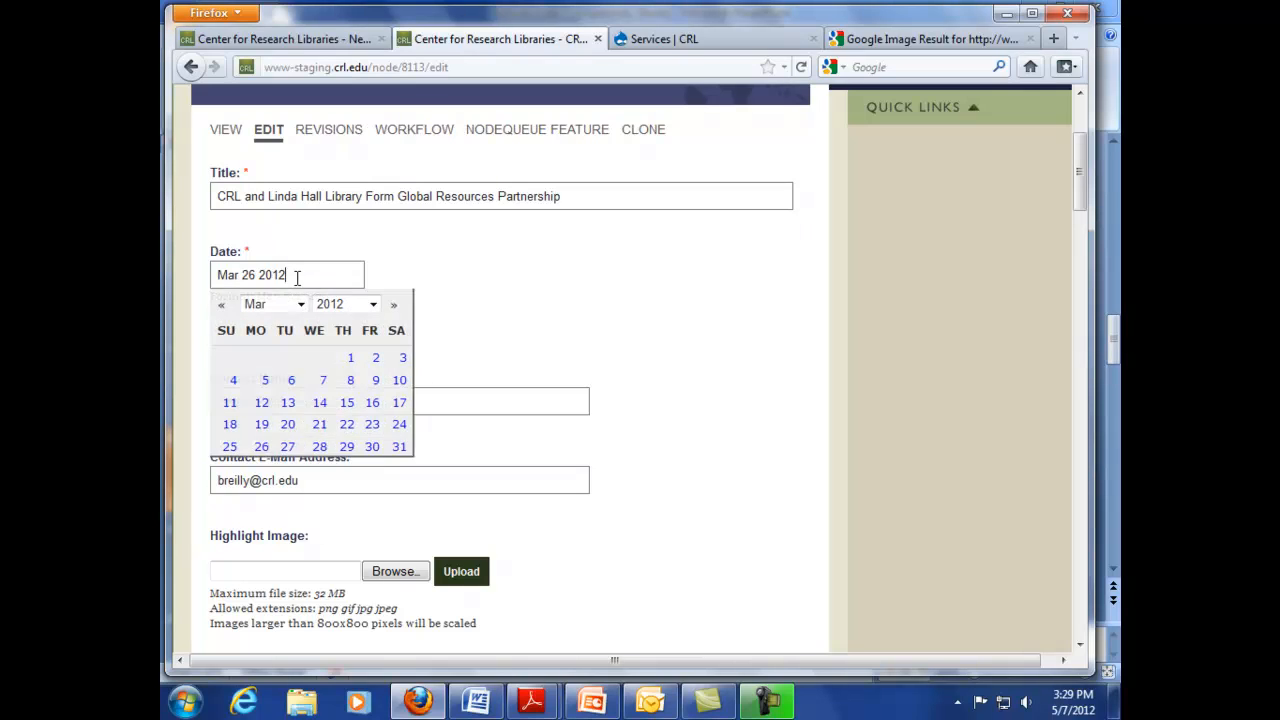
{"action": "left_click", "coordinate": [533, 347]}
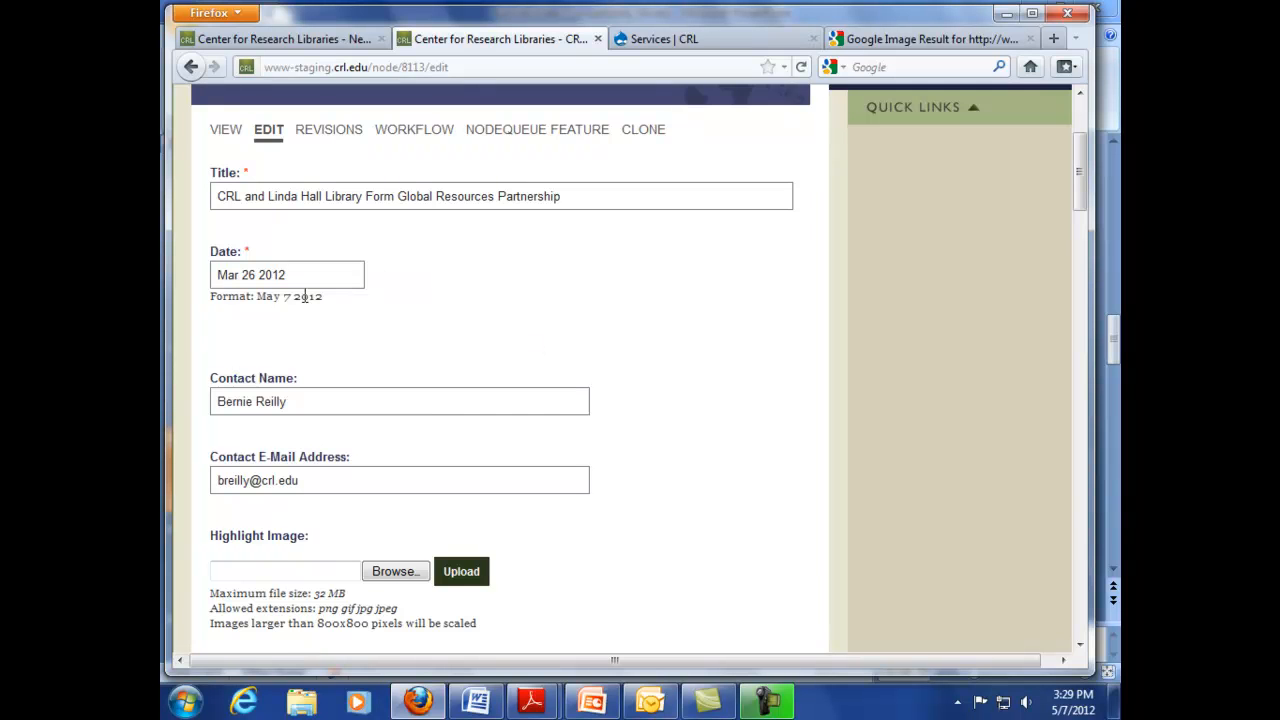
{"action": "scroll", "coordinate": [545, 431], "scroll_direction": "down", "scroll_amount": 2}
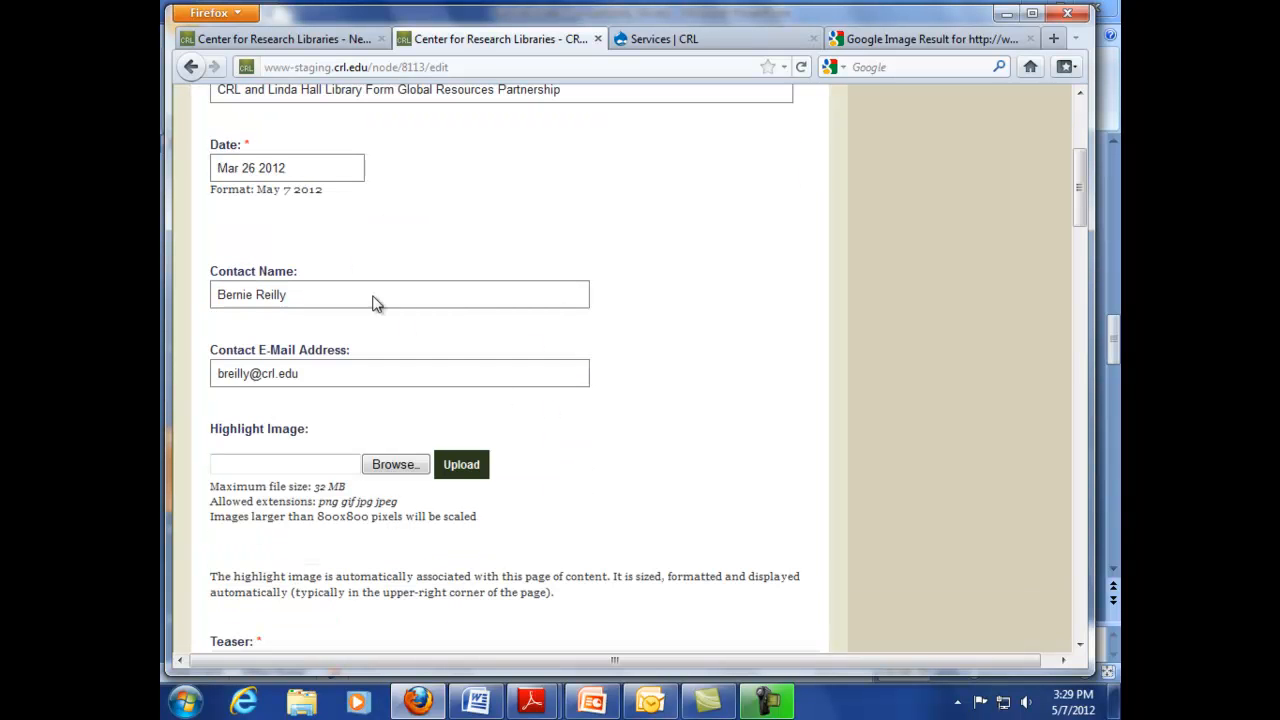
{"action": "scroll", "coordinate": [520, 476], "scroll_direction": "down", "scroll_amount": 2}
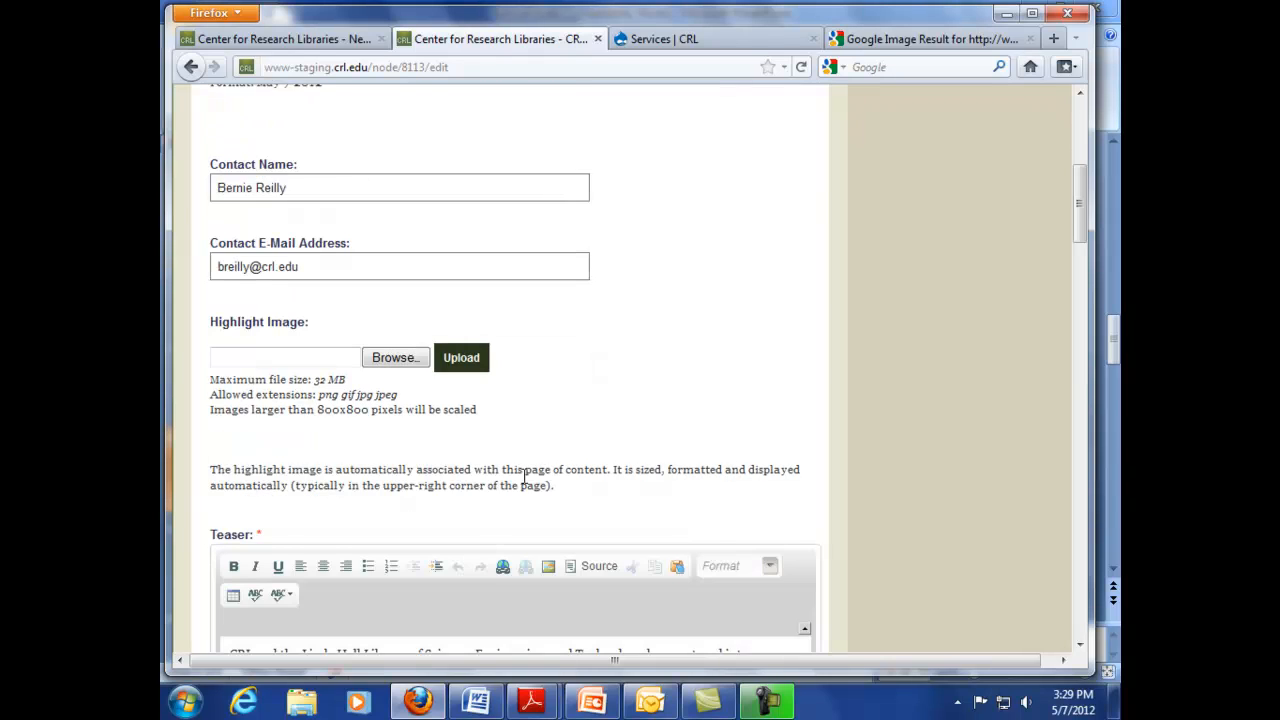
{"action": "scroll", "coordinate": [606, 474], "scroll_direction": "down", "scroll_amount": 2}
{"action": "scroll", "coordinate": [690, 480], "scroll_direction": "down", "scroll_amount": 4}
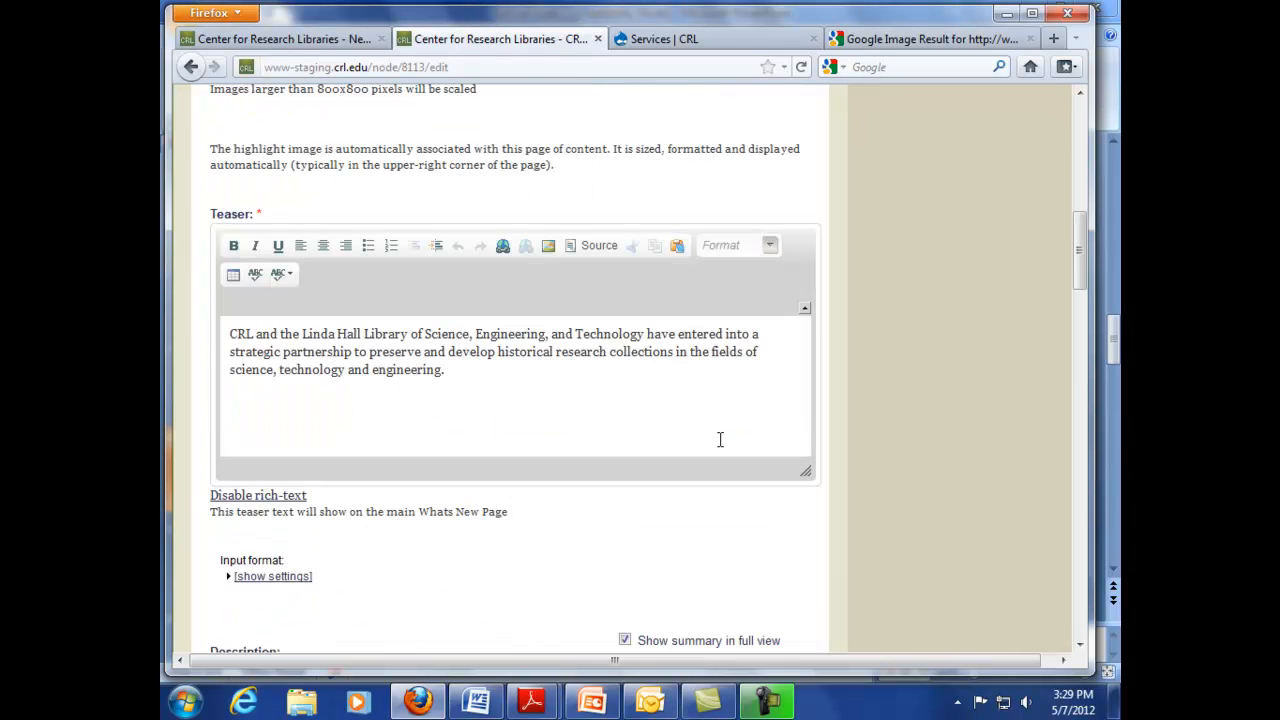
{"action": "scroll", "coordinate": [547, 501], "scroll_direction": "down", "scroll_amount": 2}
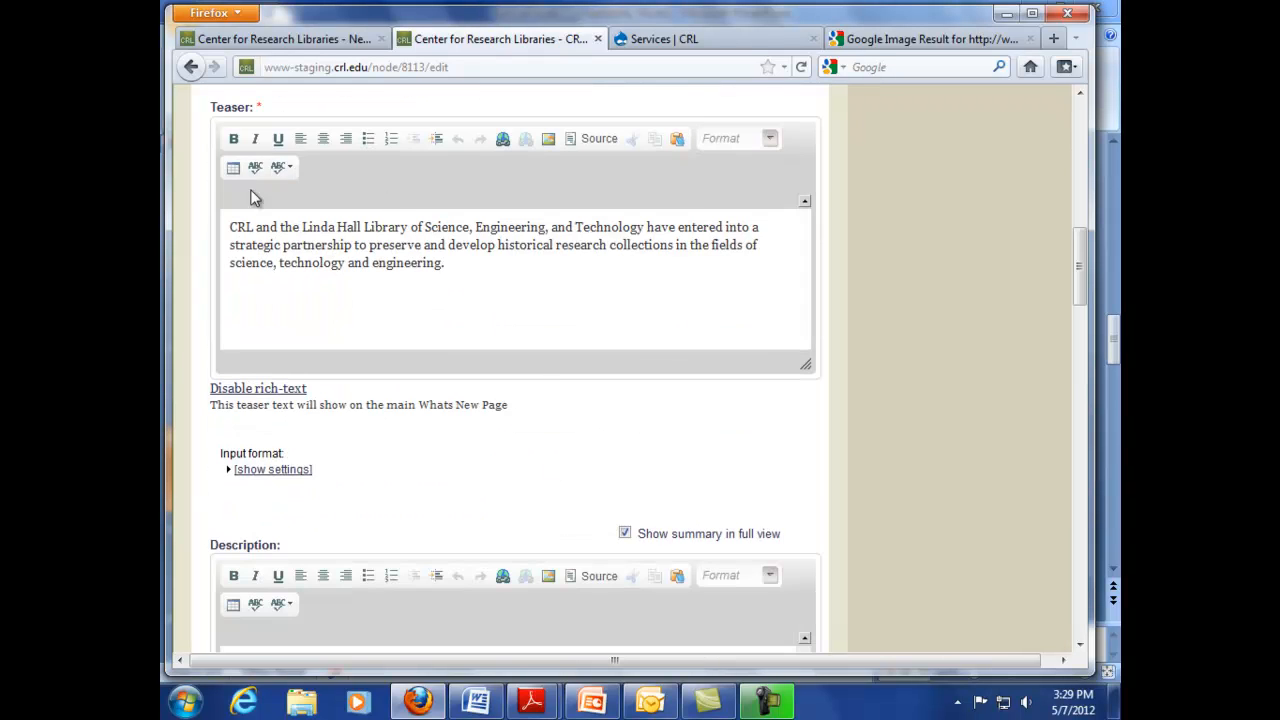
- Review the rest of the news edit form, from description and vocabularies through CRL Node Workflow and the revision information group
{"action": "scroll", "coordinate": [460, 509], "scroll_direction": "down", "scroll_amount": 3}
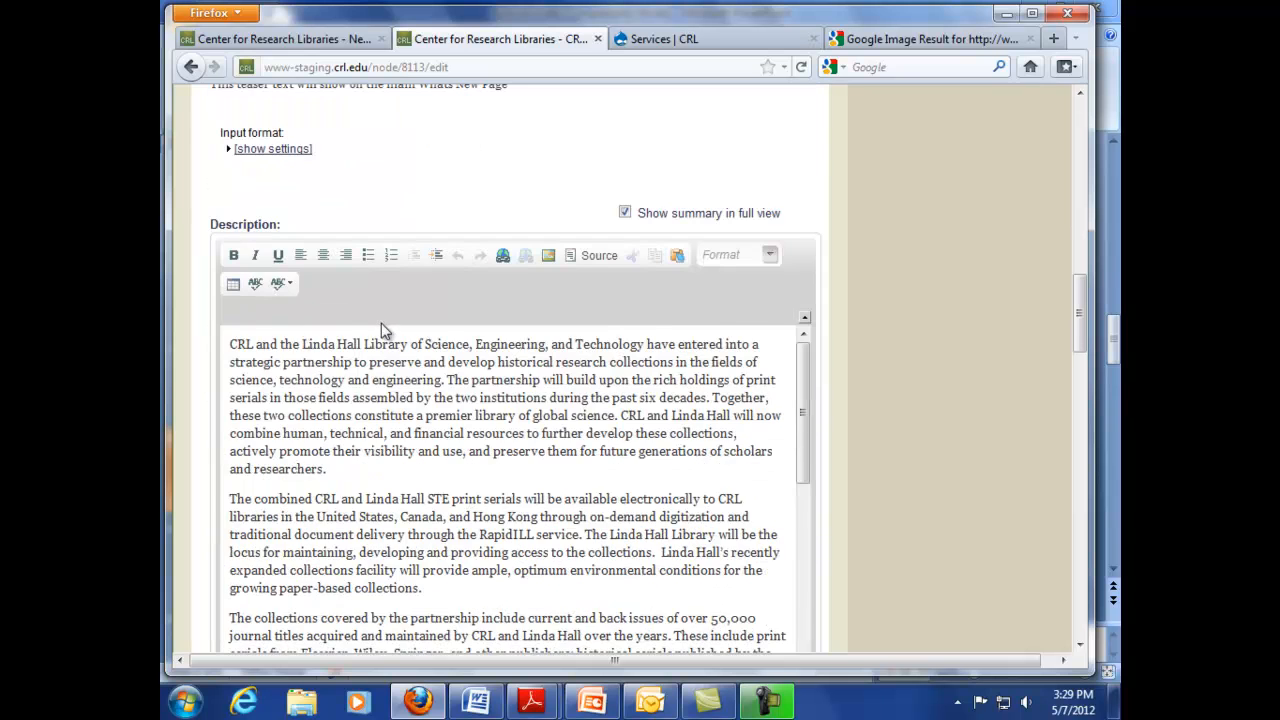
{"action": "scroll", "coordinate": [380, 331], "scroll_direction": "down", "scroll_amount": 5}
{"action": "scroll", "coordinate": [838, 424], "scroll_direction": "down", "scroll_amount": 4}
{"action": "scroll", "coordinate": [838, 424], "scroll_direction": "down", "scroll_amount": 3}
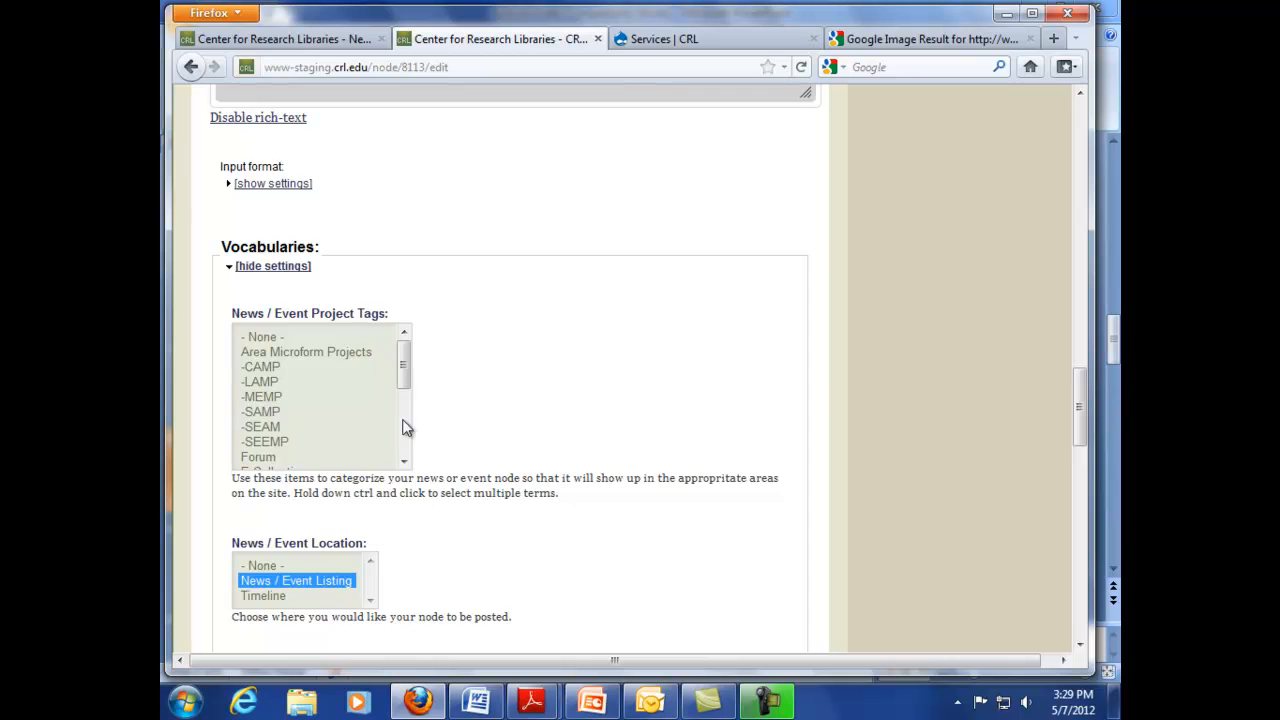
{"action": "scroll", "coordinate": [836, 440], "scroll_direction": "down", "scroll_amount": 4}
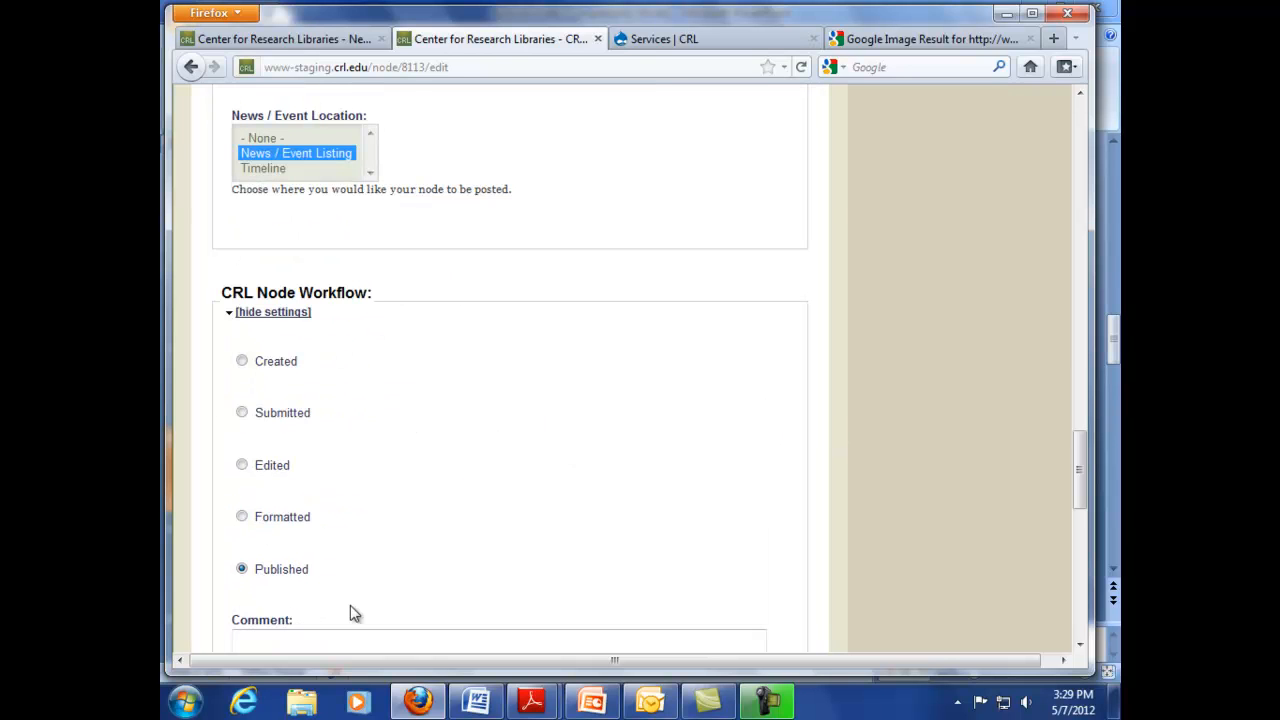
{"action": "scroll", "coordinate": [963, 443], "scroll_direction": "up", "scroll_amount": 4}
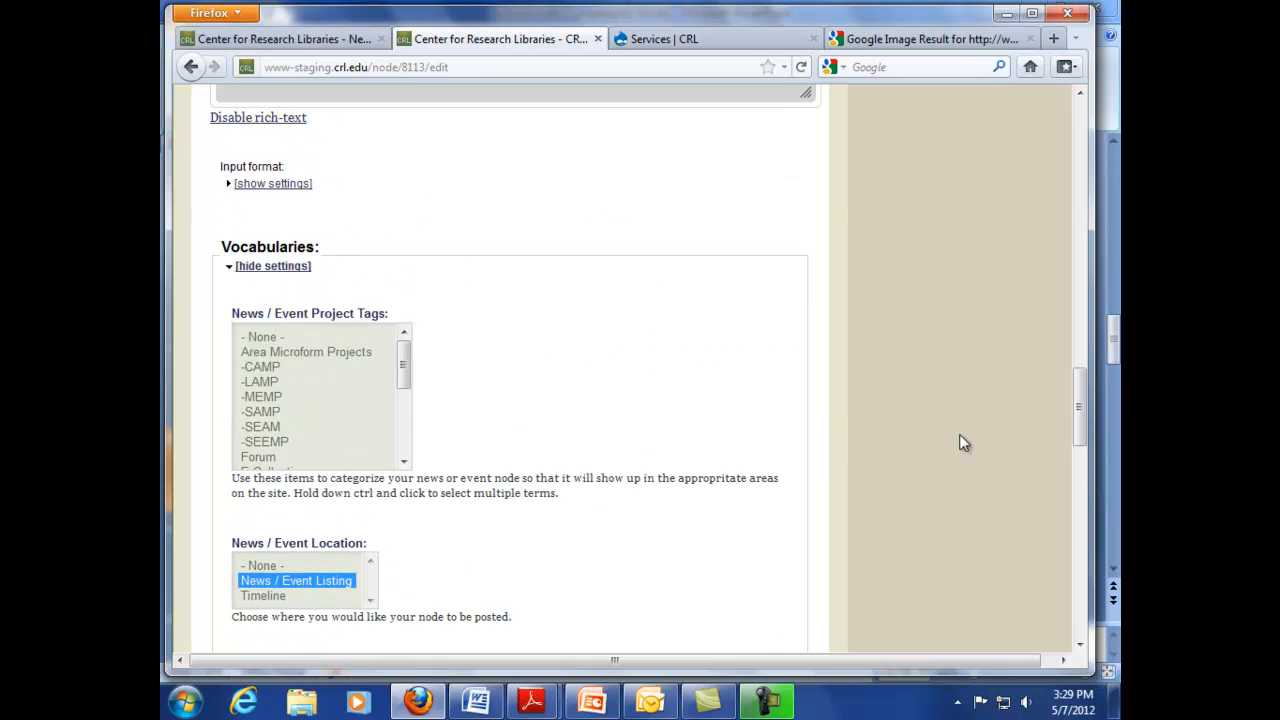
{"action": "scroll", "coordinate": [959, 443], "scroll_direction": "down", "scroll_amount": 2}
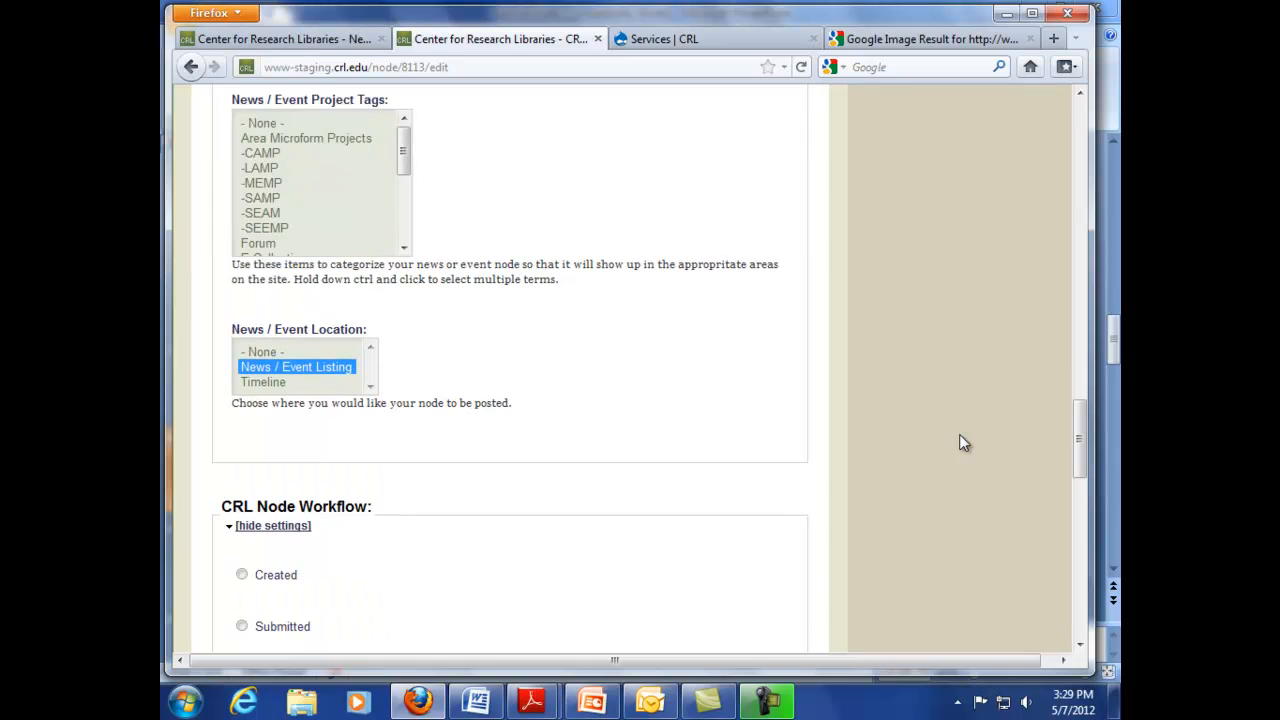
{"action": "scroll", "coordinate": [959, 443], "scroll_direction": "down", "scroll_amount": 7}
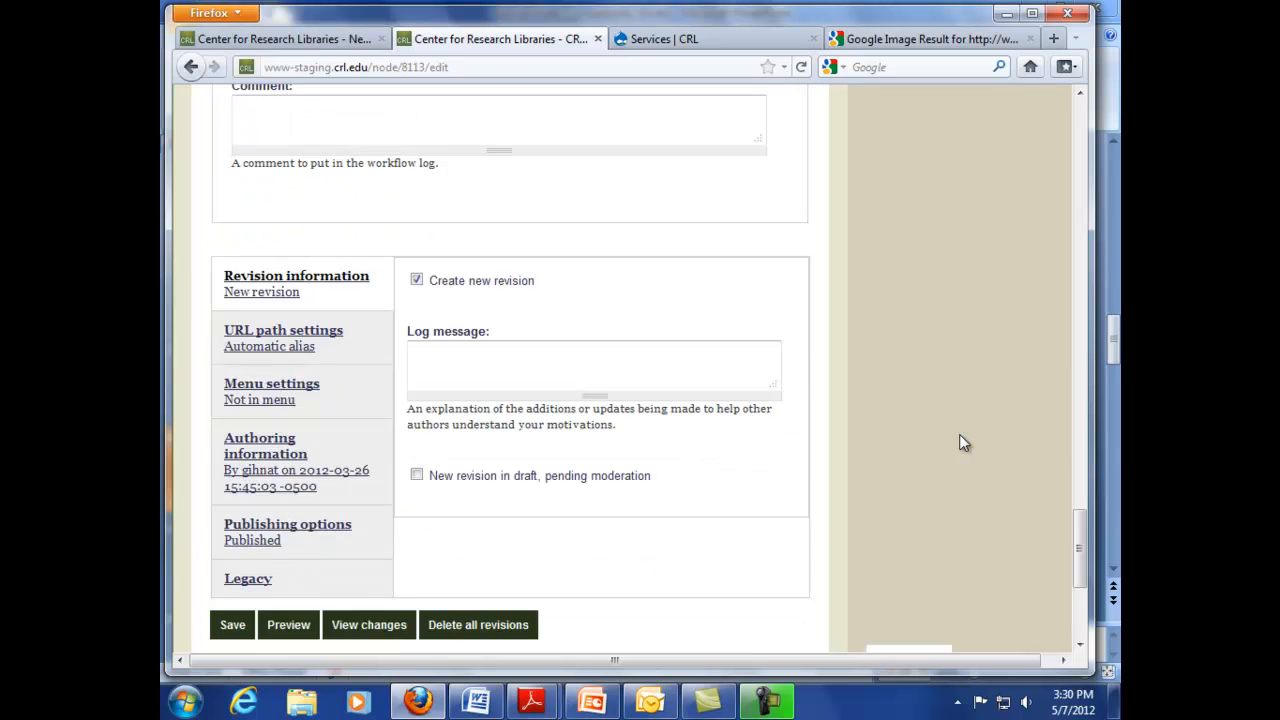
{"action": "scroll", "coordinate": [959, 434], "scroll_direction": "up", "scroll_amount": 11}
- Consult the new edit screen slide in PowerPoint, and highlight the word "partnership" in the news form's Description editor back in Firefox
{"action": "key", "text": "alt+Tab"}
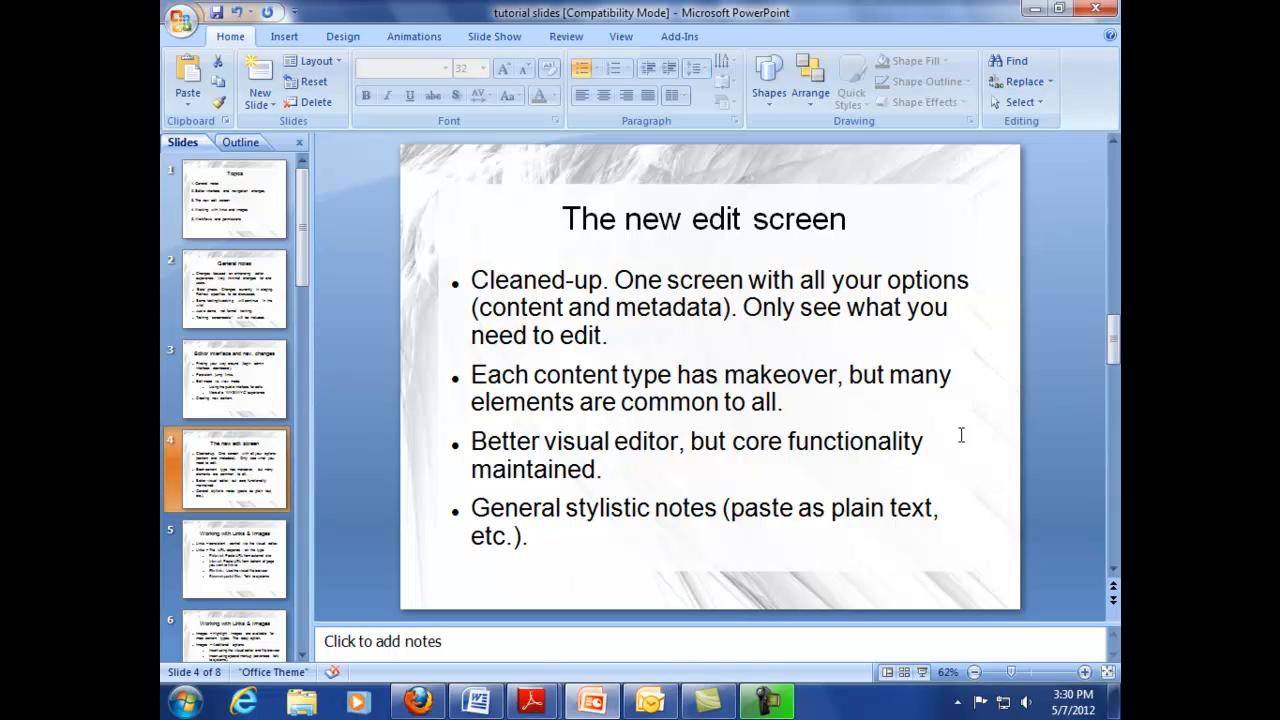
{"action": "key", "text": "alt+Tab"}
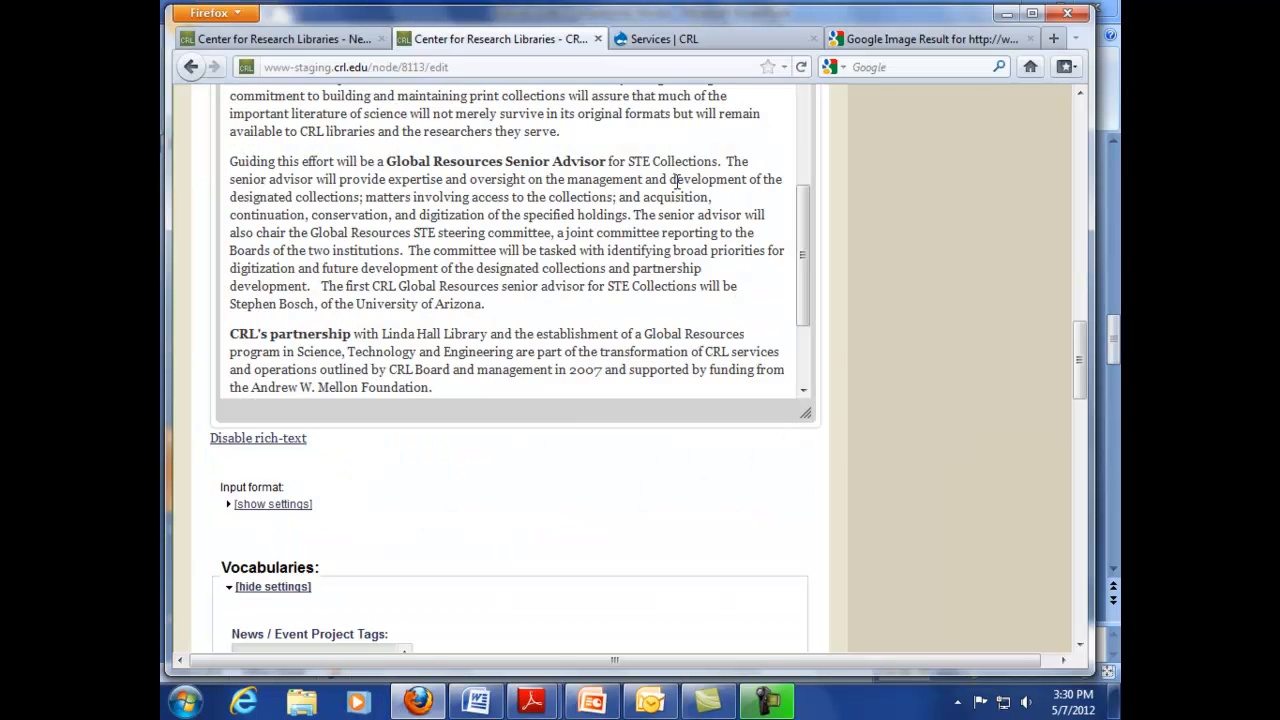
{"action": "scroll", "coordinate": [925, 410], "scroll_direction": "up", "scroll_amount": 3}
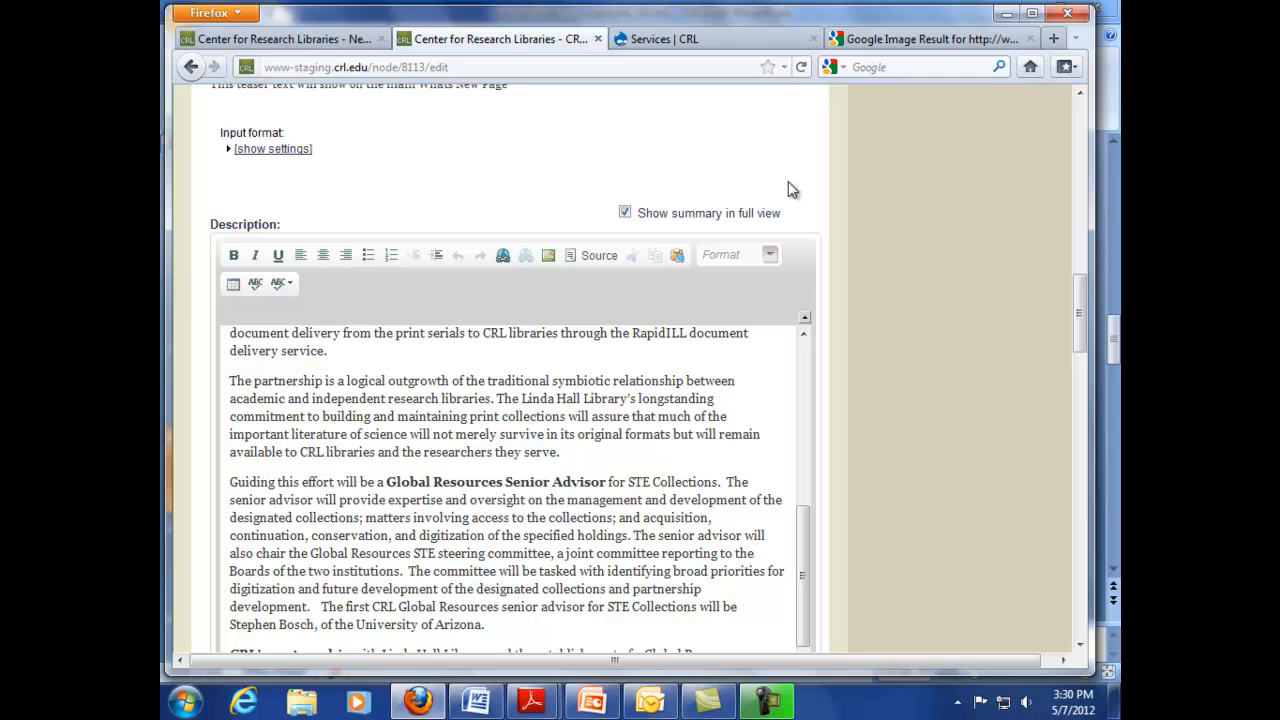
{"action": "double_click", "coordinate": [289, 381]}
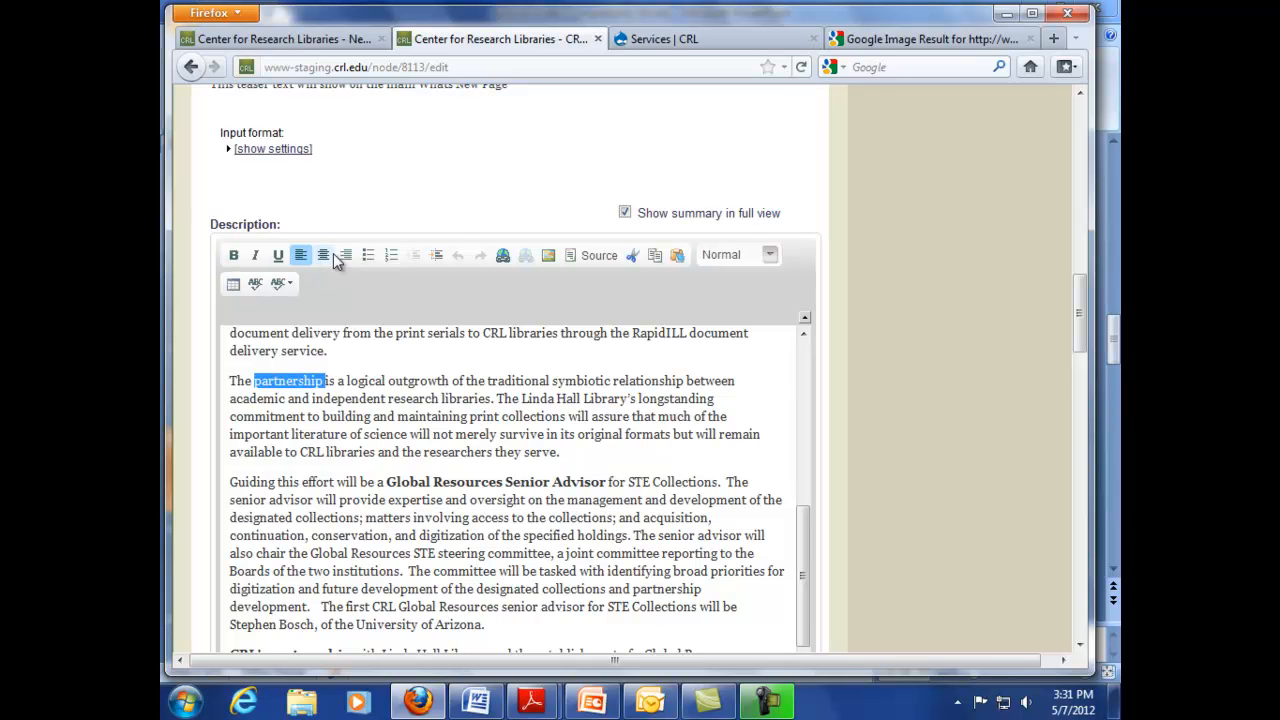
- Switch to the live site's Services edit form and examine the formatting tools of its Body editor
{"action": "left_click", "coordinate": [703, 39]}
{"action": "scroll", "coordinate": [566, 320], "scroll_direction": "down", "scroll_amount": 6}
{"action": "scroll", "coordinate": [566, 320], "scroll_direction": "up", "scroll_amount": 15}
{"action": "scroll", "coordinate": [566, 320], "scroll_direction": "up", "scroll_amount": 10}
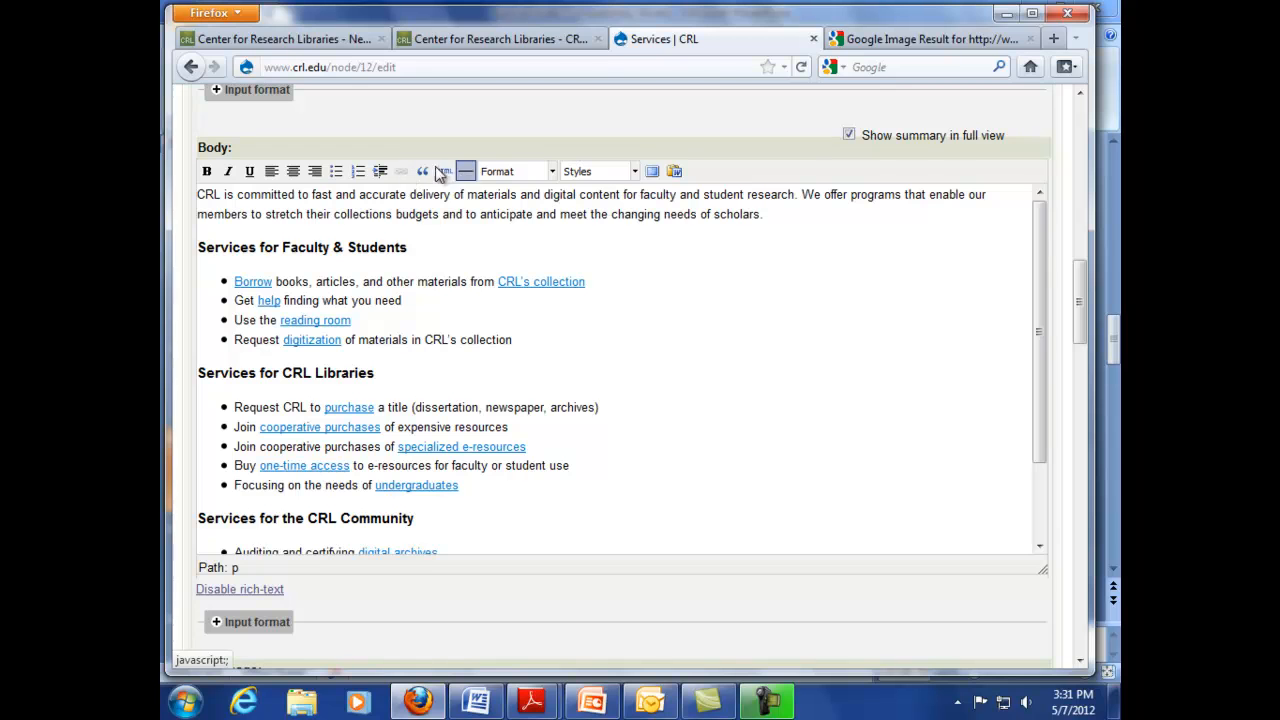
- Return to the staging news edit form and view the paragraph formats offered by the Description editor
{"action": "left_click", "coordinate": [309, 40]}
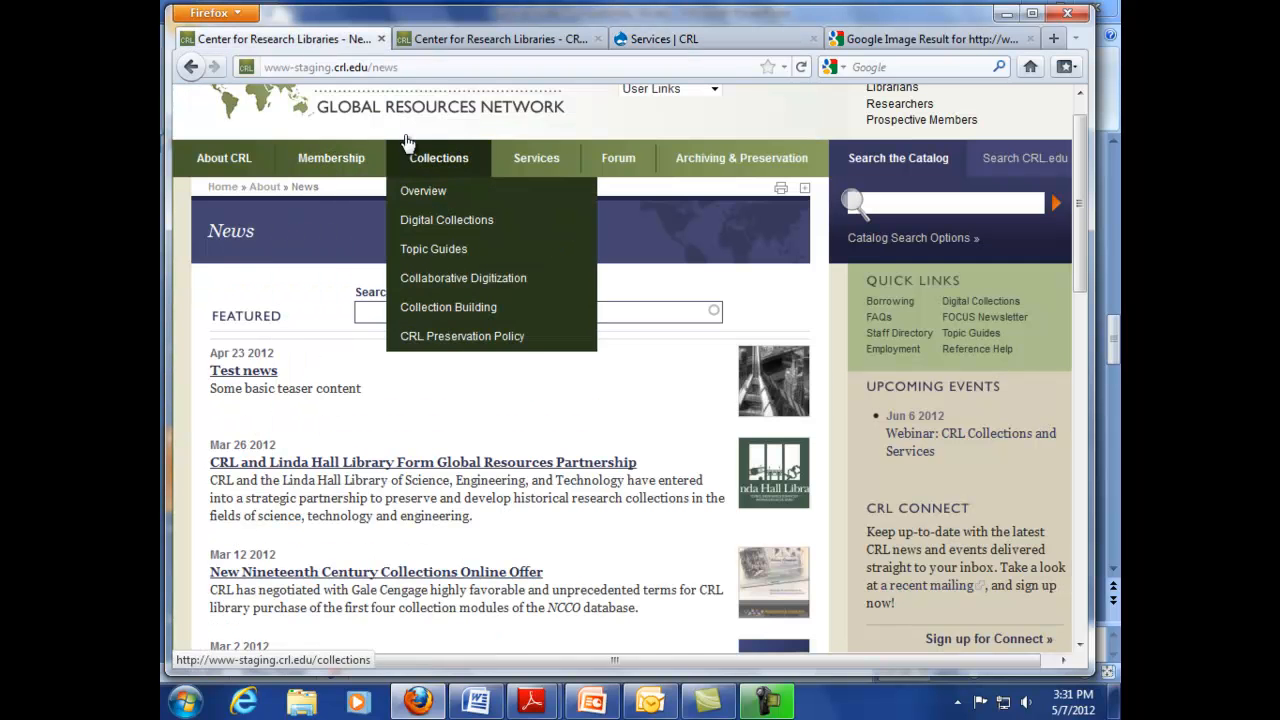
{"action": "left_click", "coordinate": [421, 38]}
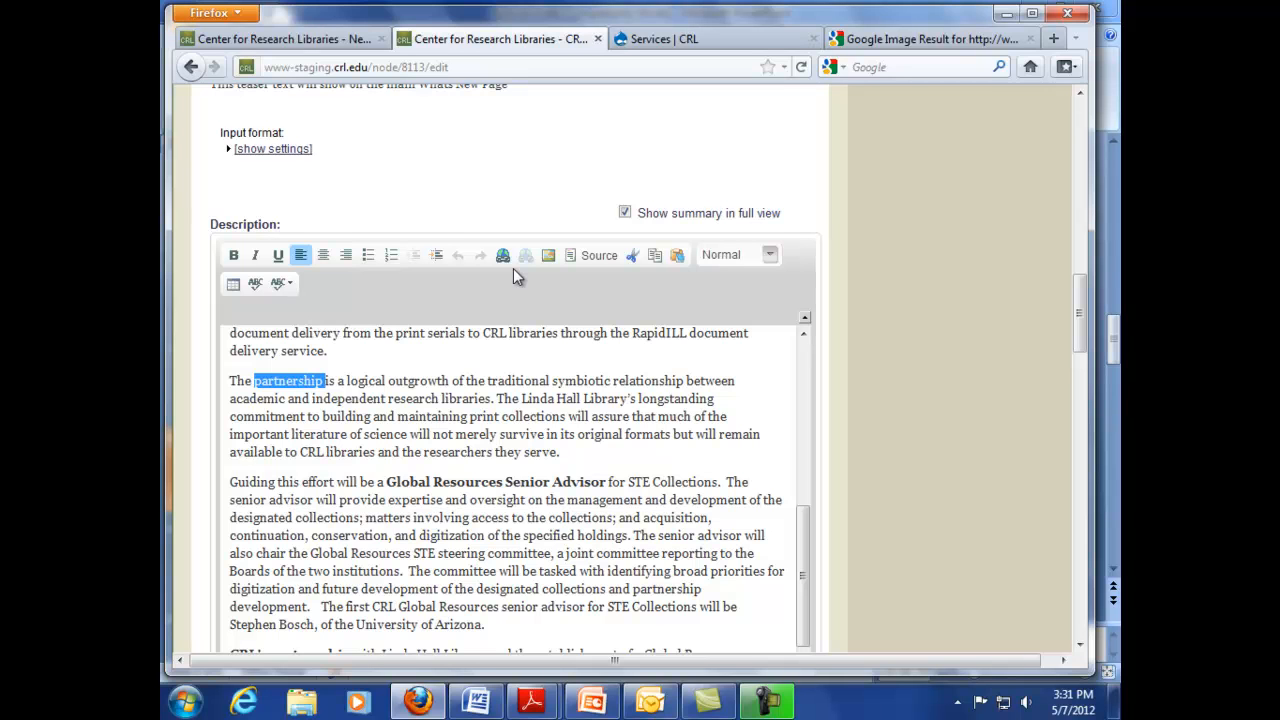
{"action": "left_click", "coordinate": [769, 255]}
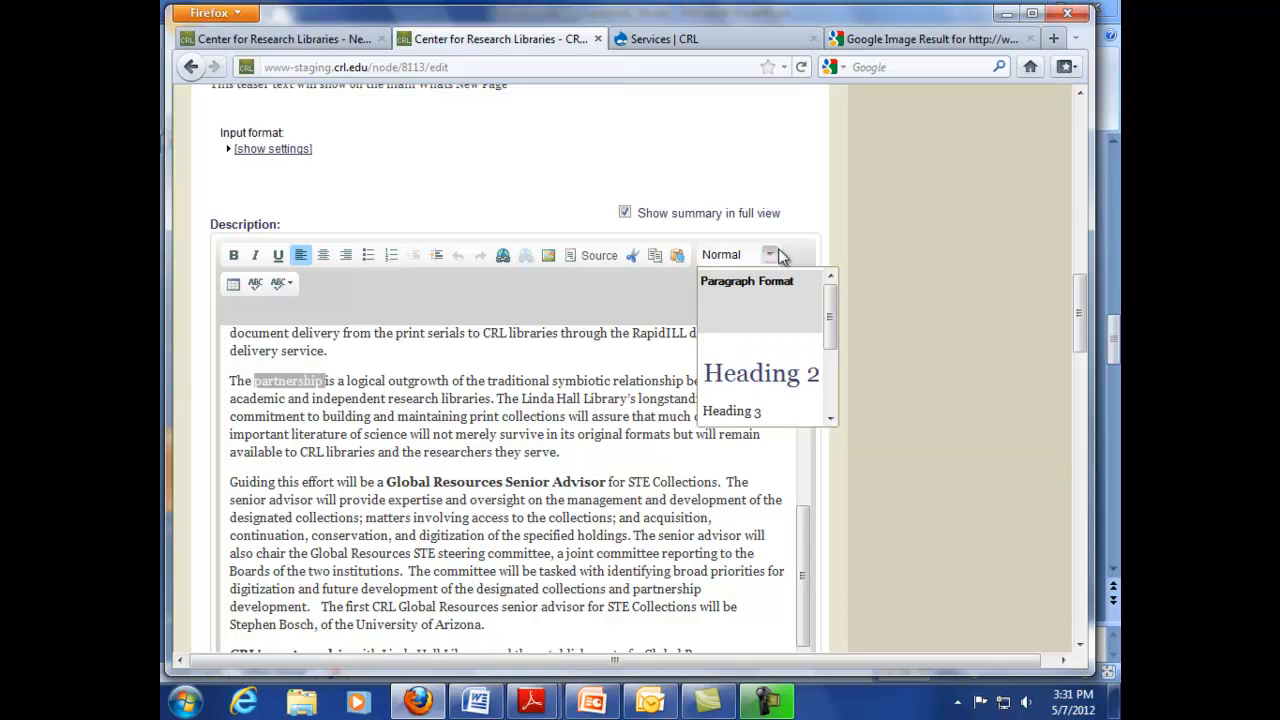
{"action": "left_click", "coordinate": [770, 255]}
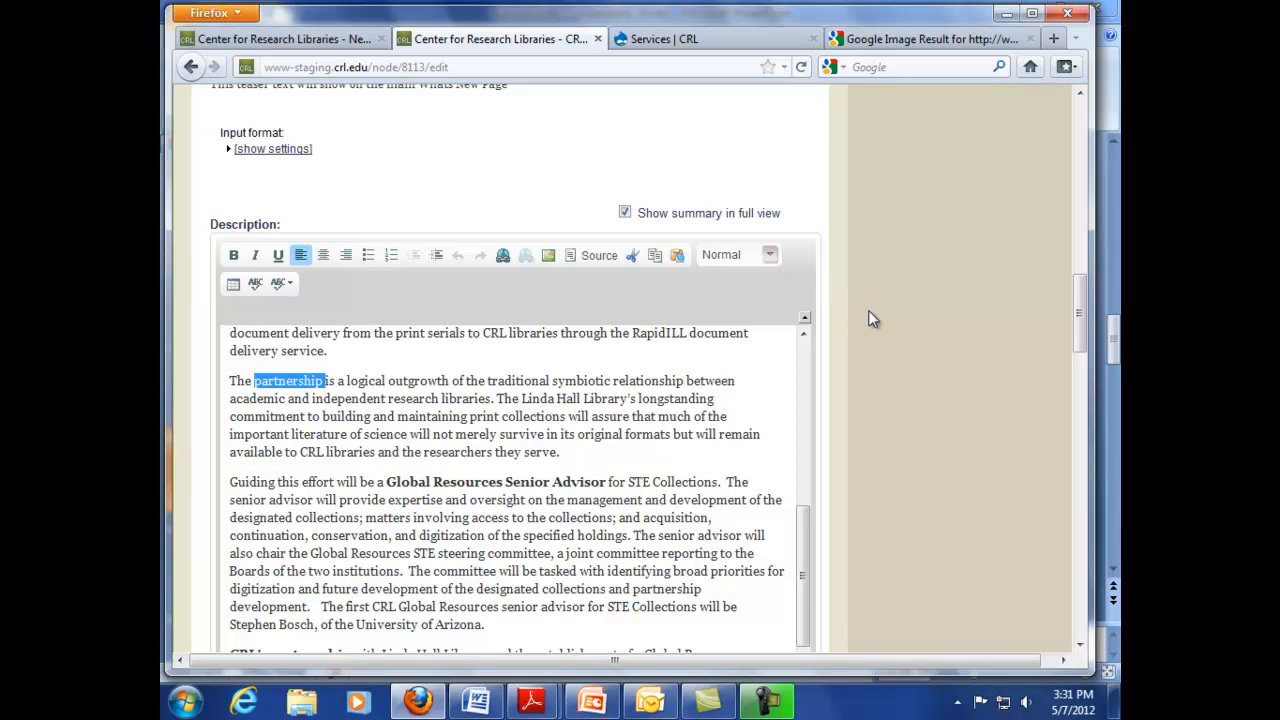
- Recheck the new edit screen slide in PowerPoint and return to Firefox to open the staging site's Services page
{"action": "key", "text": "alt+Tab"}
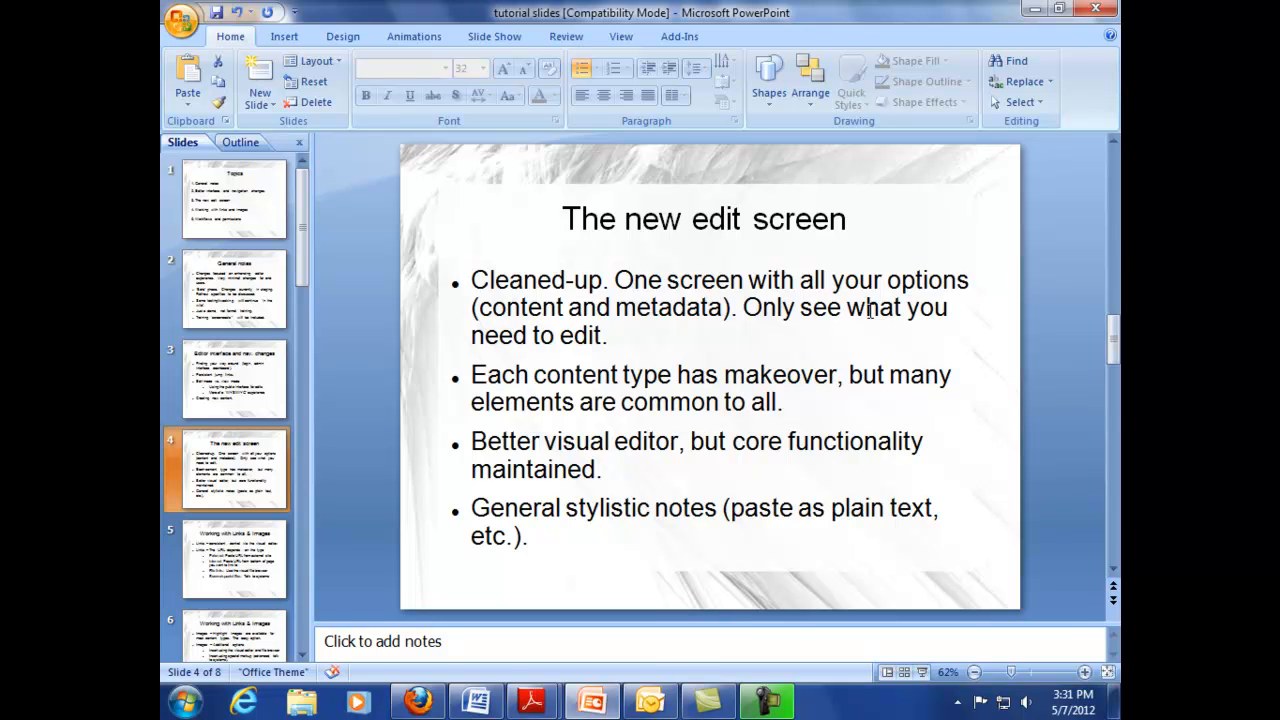
{"action": "key", "text": "alt+Tab"}
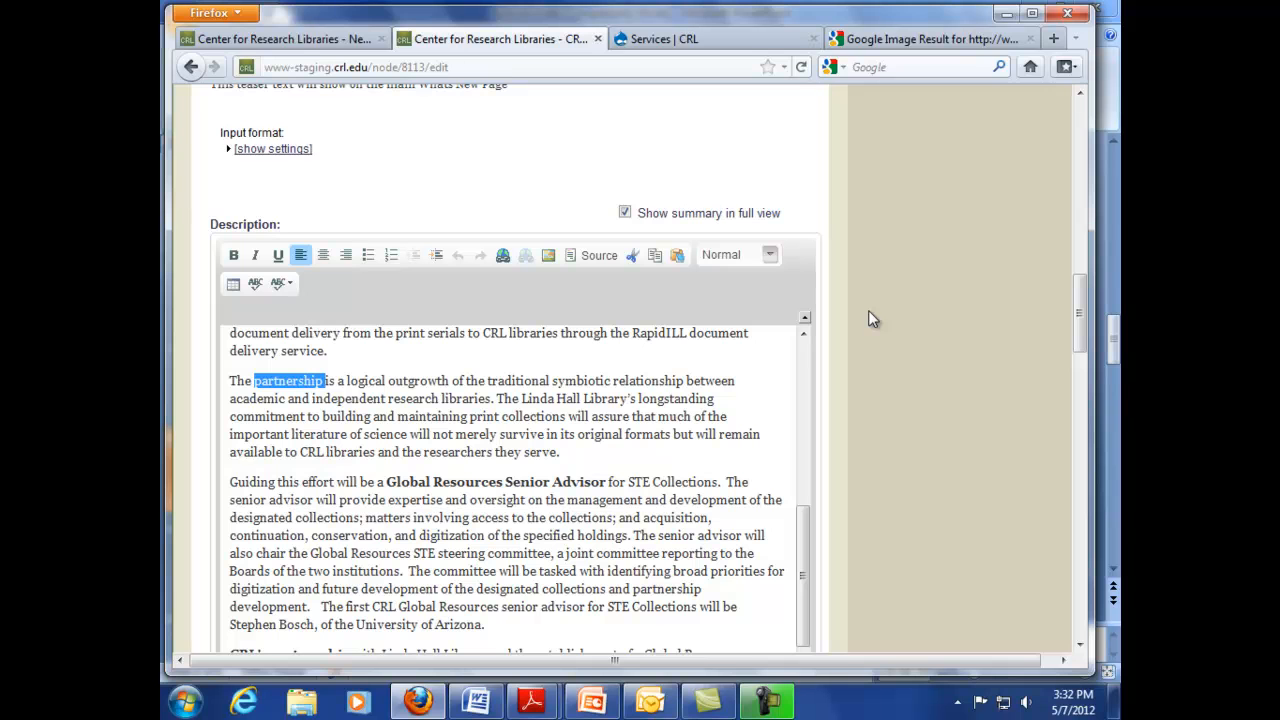
{"action": "scroll", "coordinate": [868, 312], "scroll_direction": "up", "scroll_amount": 10}
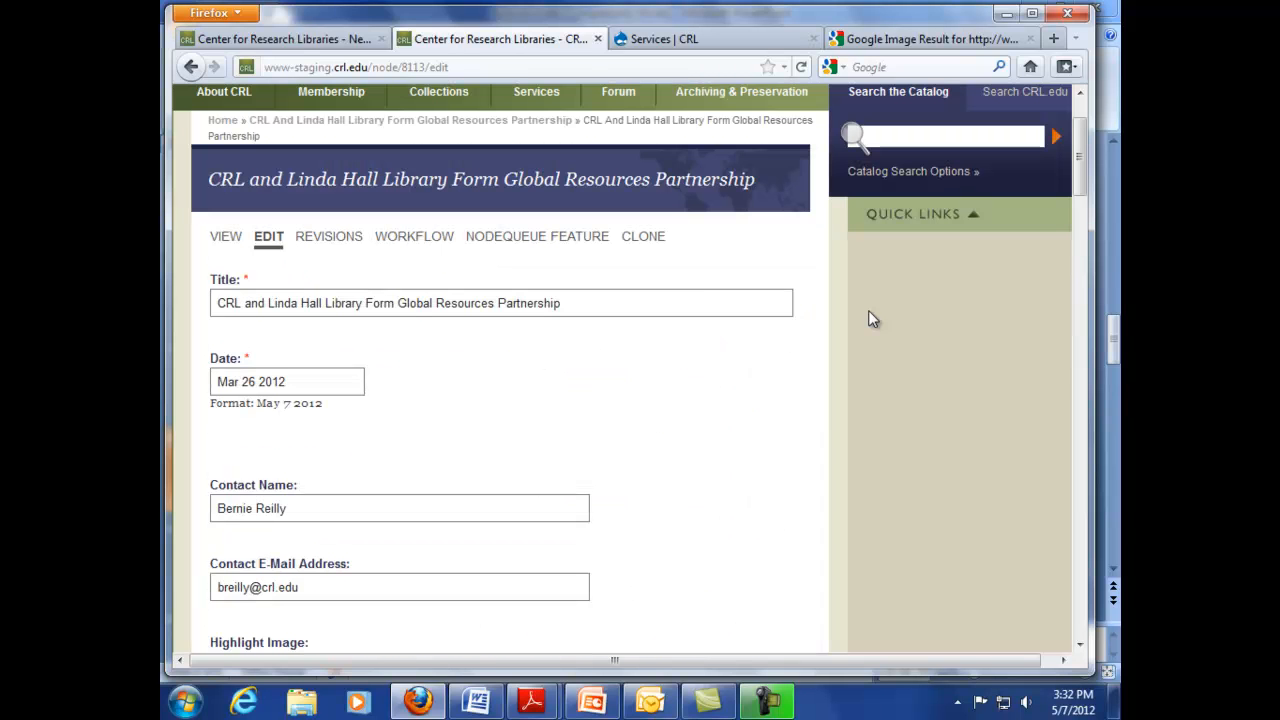
{"action": "mouse_move", "coordinate": [520, 104]}
{"action": "left_click", "coordinate": [600, 272]}
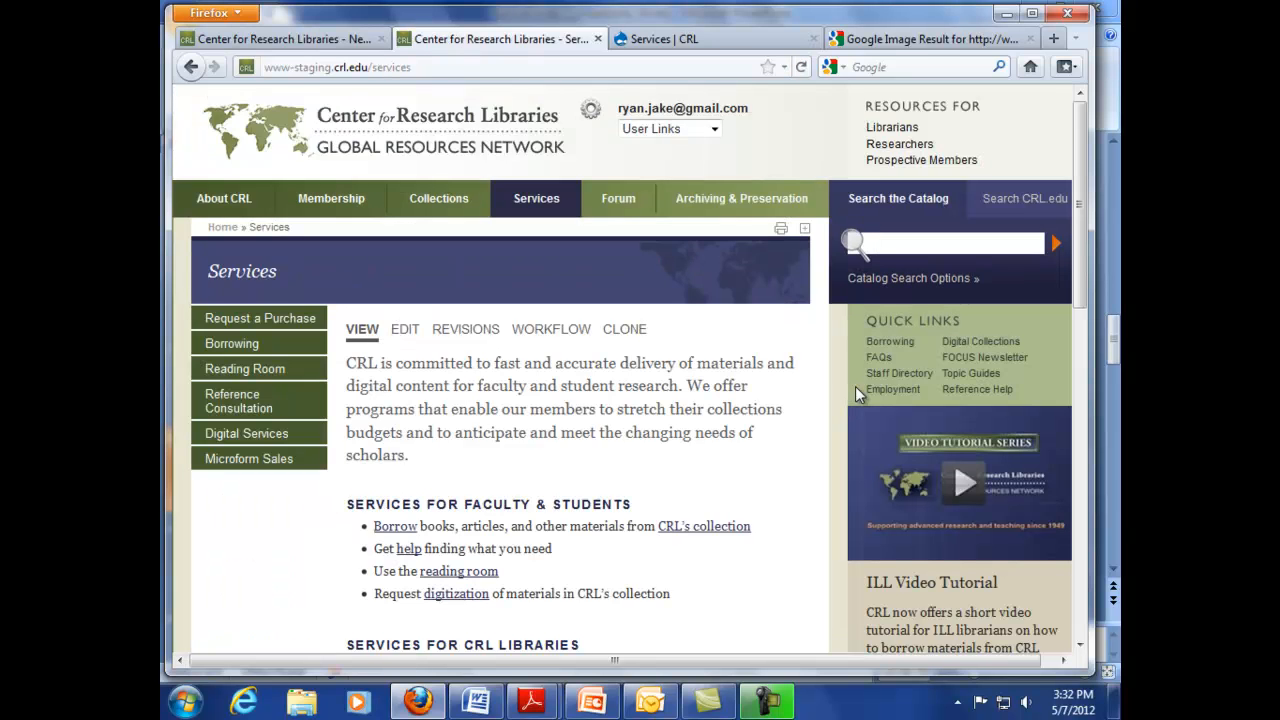
{"action": "scroll", "coordinate": [830, 392], "scroll_direction": "down", "scroll_amount": 4}
{"action": "scroll", "coordinate": [555, 363], "scroll_direction": "up", "scroll_amount": 4}
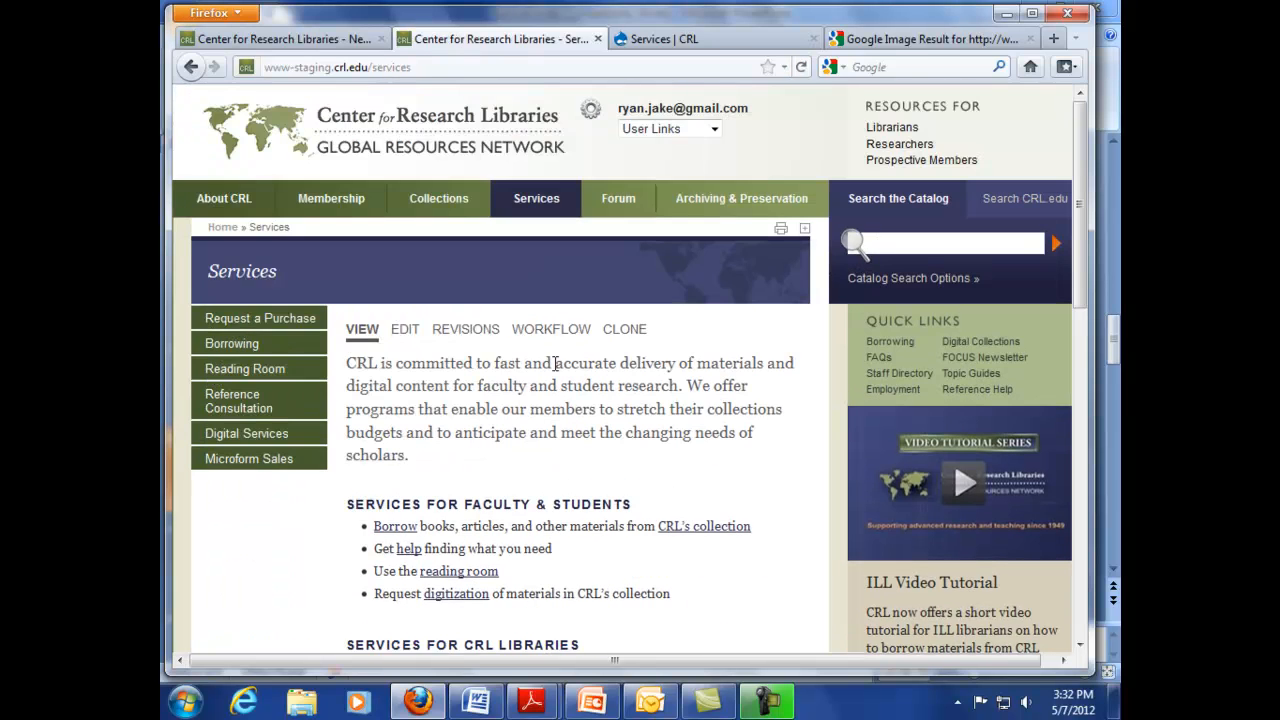
- Open the staging Services page for editing and review its fields from the title down to the Body editor
{"action": "left_click", "coordinate": [404, 334]}
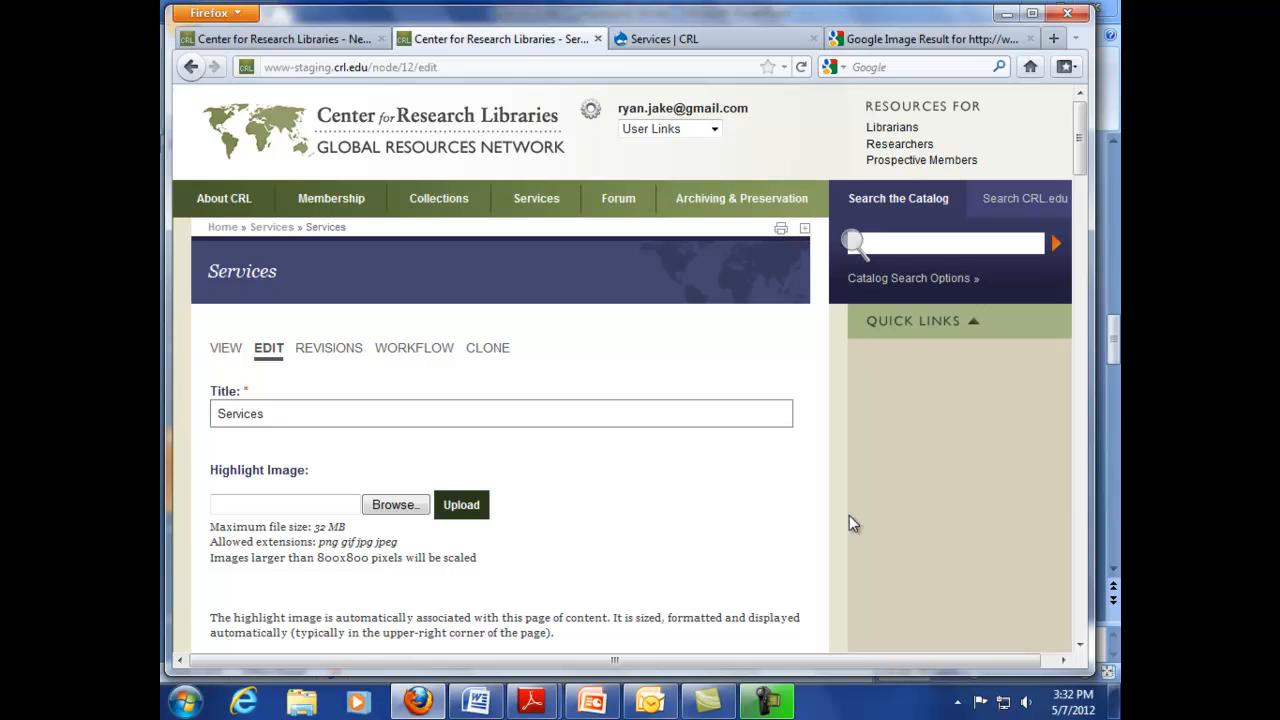
{"action": "left_click_drag", "start_coordinate": [1079, 142], "coordinate": [1080, 178]}
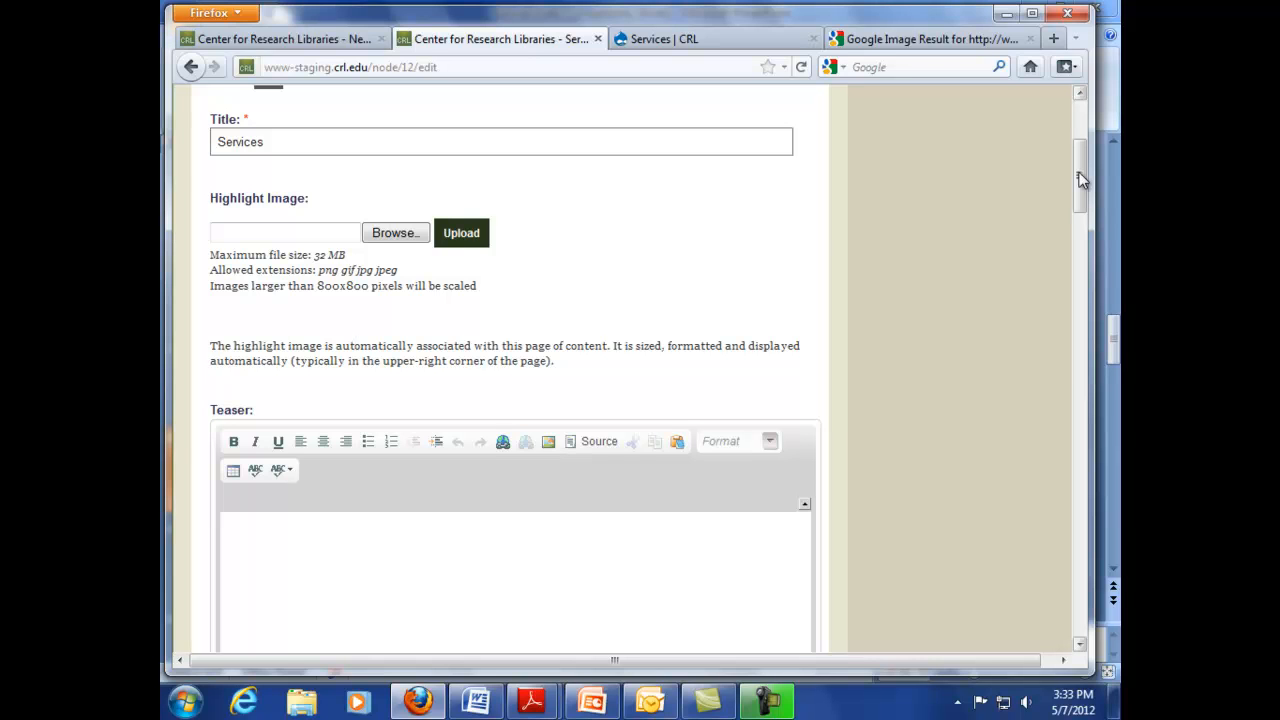
{"action": "left_click_drag", "start_coordinate": [1080, 178], "coordinate": [1082, 290]}
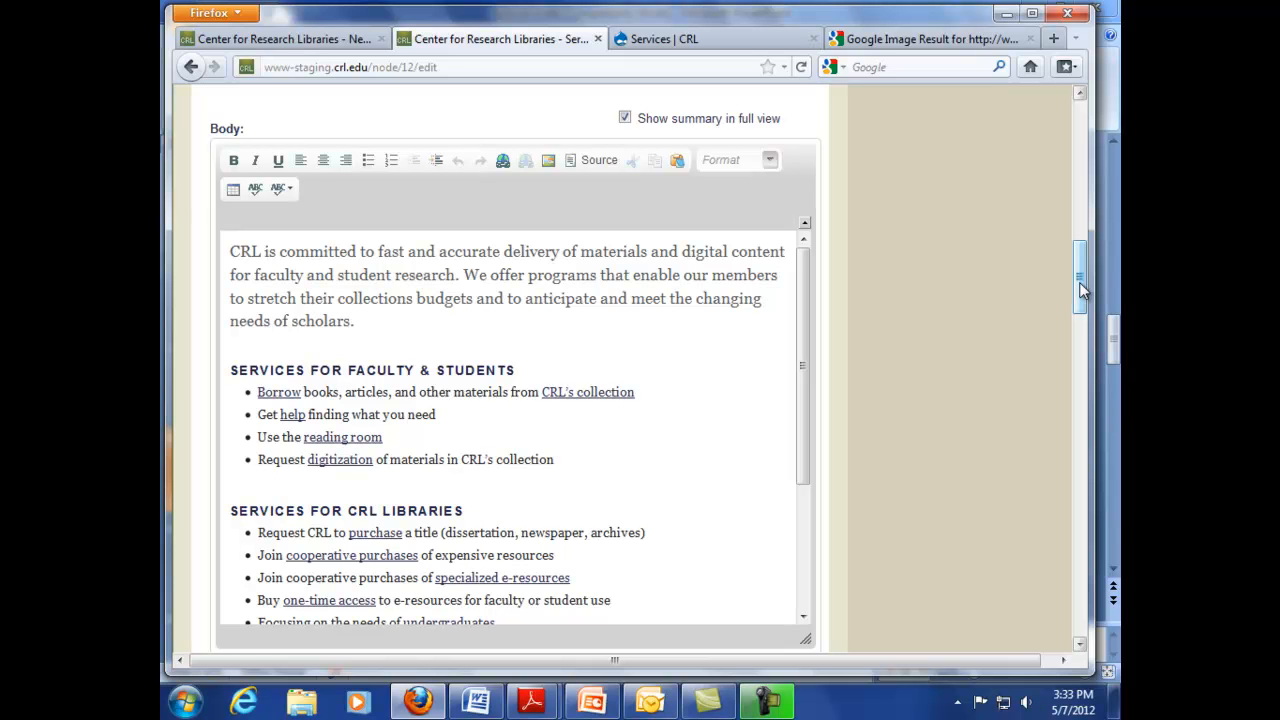
{"action": "left_click_drag", "start_coordinate": [1079, 283], "coordinate": [1079, 297]}
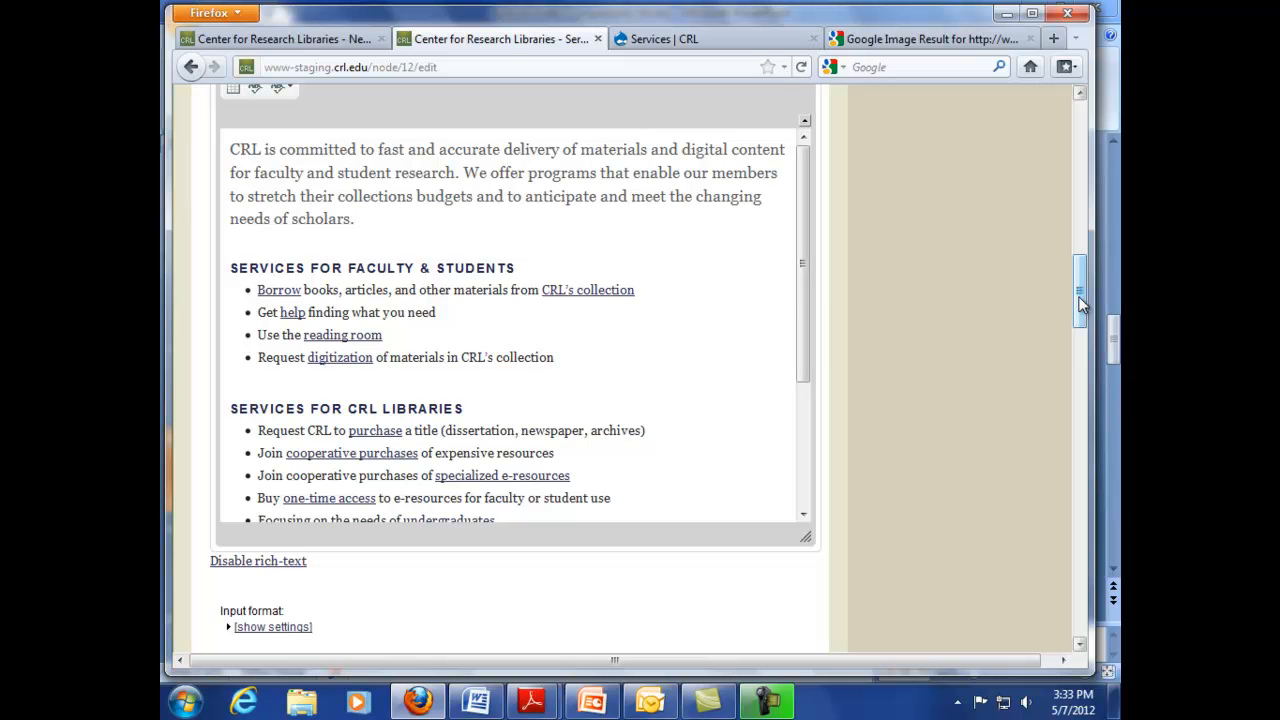
{"action": "mouse_move", "coordinate": [801, 336]}
{"action": "left_mouse_down"}
{"action": "mouse_move", "coordinate": [808, 486]}
{"action": "mouse_move", "coordinate": [811, 321]}
{"action": "left_mouse_up"}
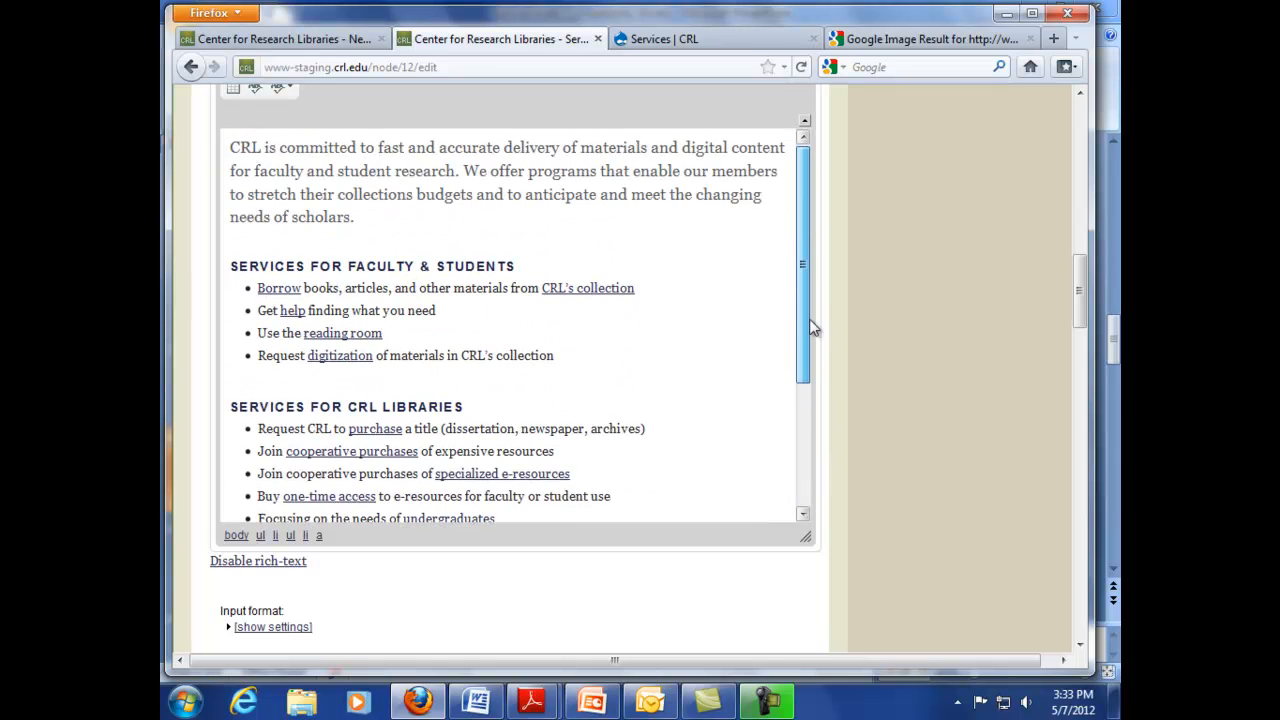
{"action": "left_click_drag", "start_coordinate": [1080, 298], "coordinate": [1081, 296]}
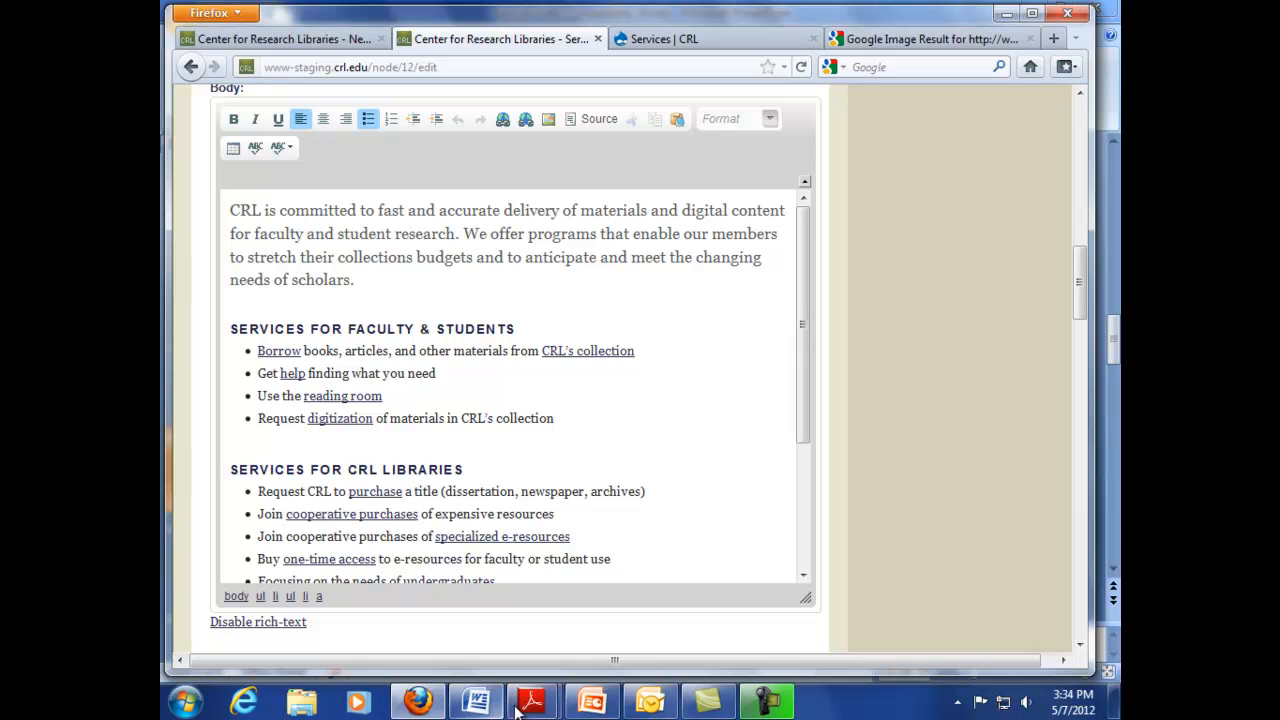
- Copy all the text of demo_word_doc in Word and return to the Services edit form in Firefox
{"action": "left_click", "coordinate": [478, 700]}
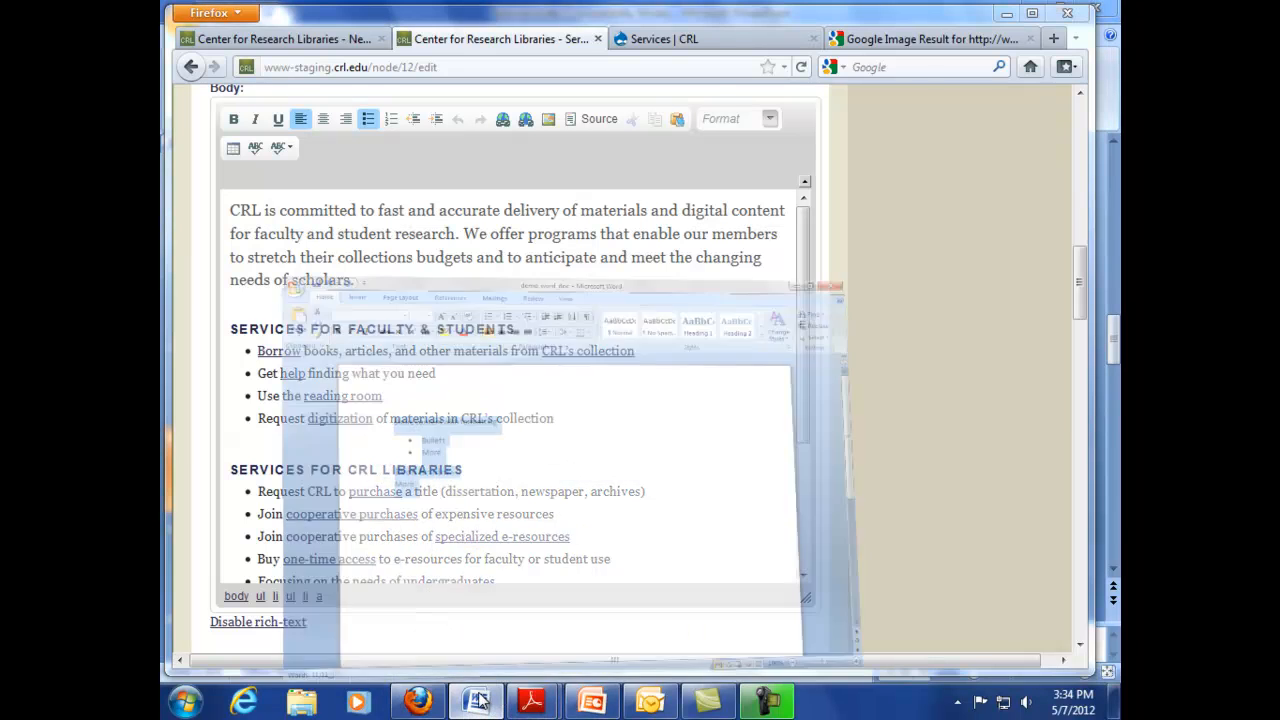
{"action": "left_click", "coordinate": [465, 413]}
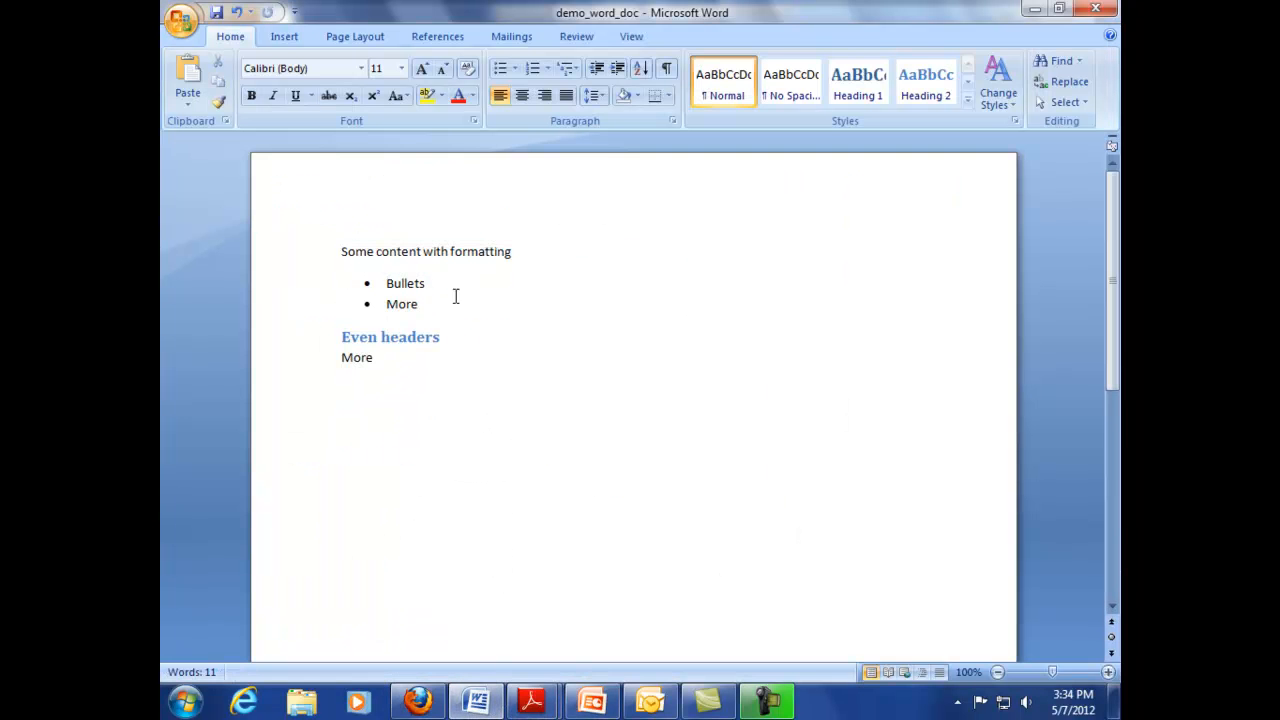
{"action": "left_click", "coordinate": [393, 363]}
{"action": "left_click_drag", "start_coordinate": [385, 358], "coordinate": [336, 258]}
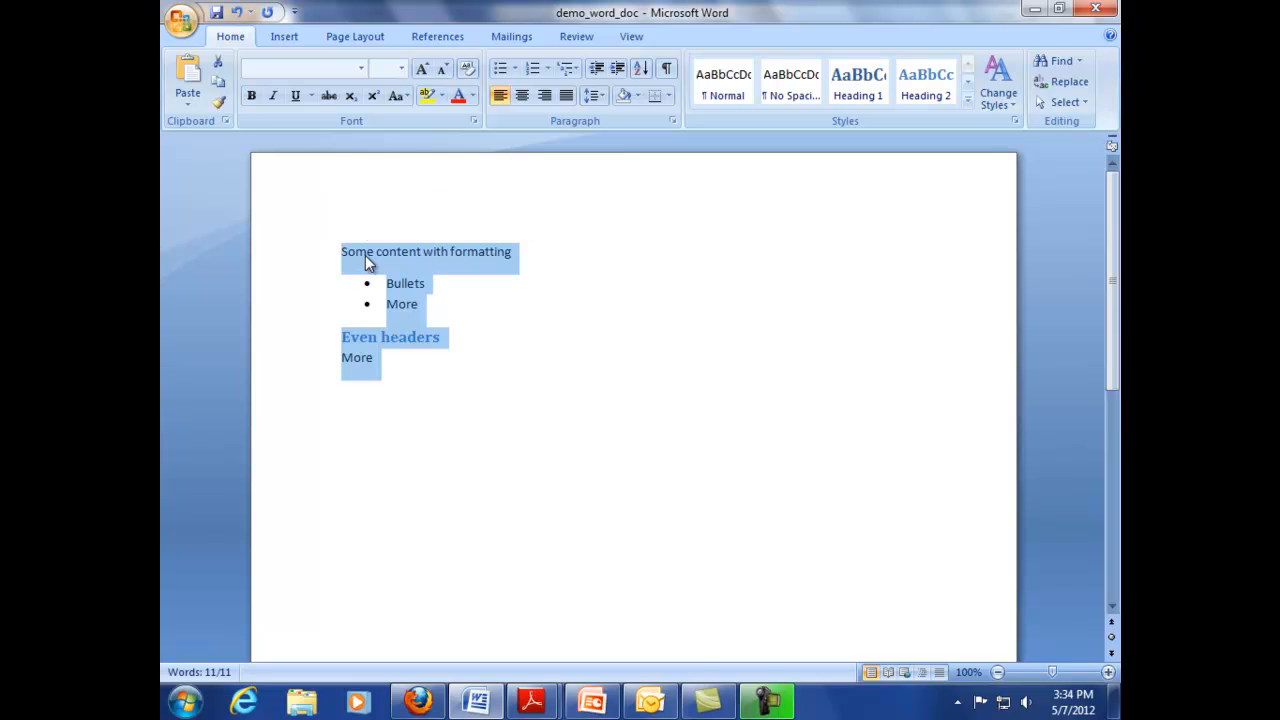
{"action": "right_click", "coordinate": [366, 257]}
{"action": "left_click", "coordinate": [411, 288]}
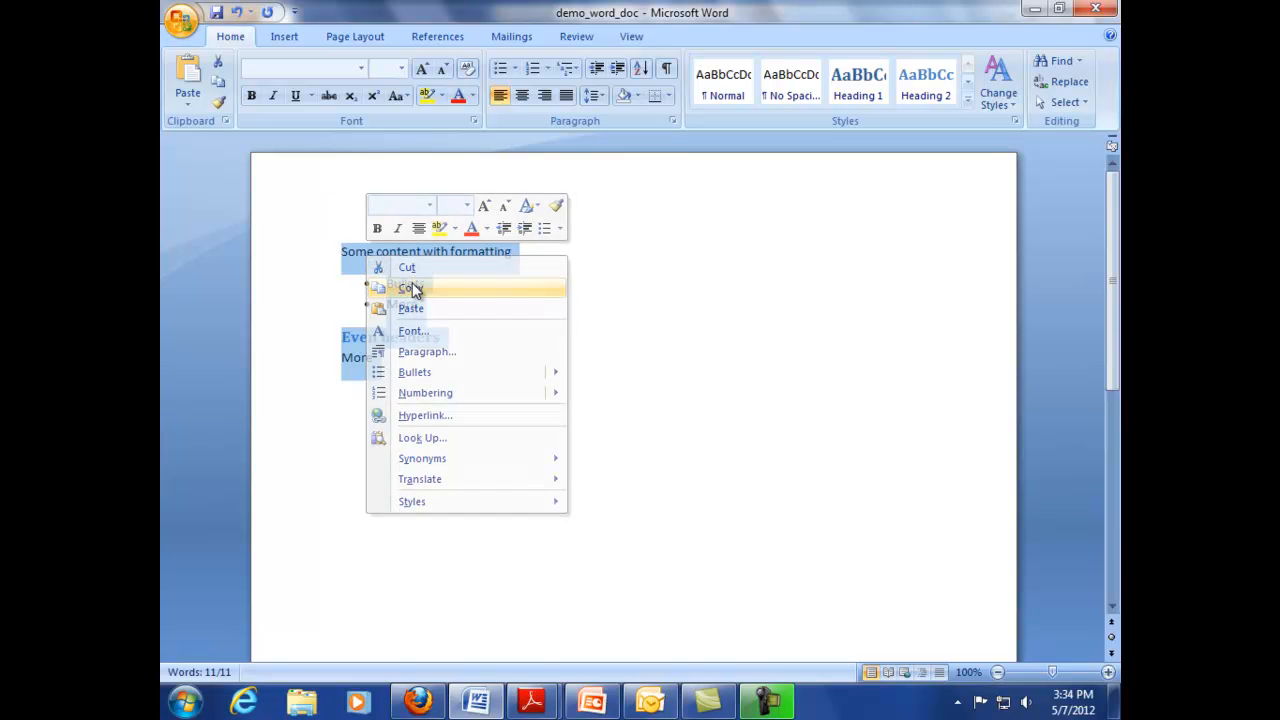
{"action": "left_click", "coordinate": [416, 701]}
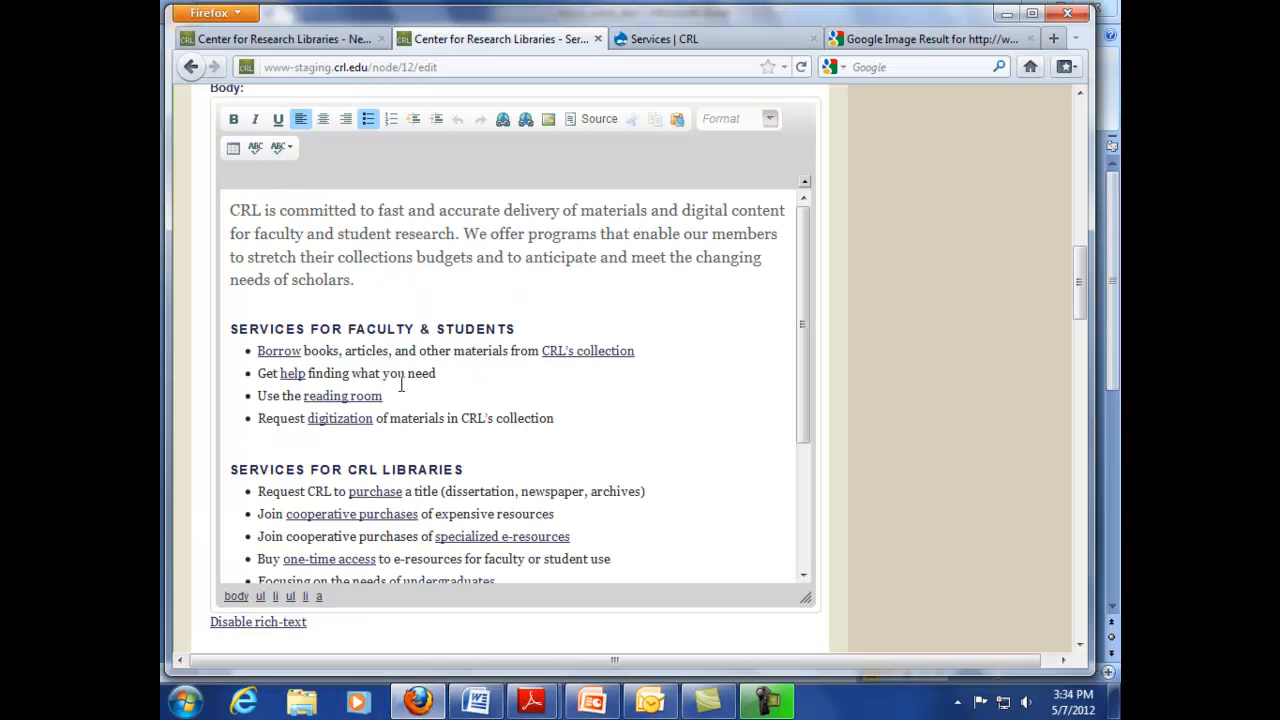
- Paste the Word text with its formatting on a new line below "Global Resources Network Projects" in the Body editor
{"action": "left_click_drag", "start_coordinate": [803, 381], "coordinate": [803, 525]}
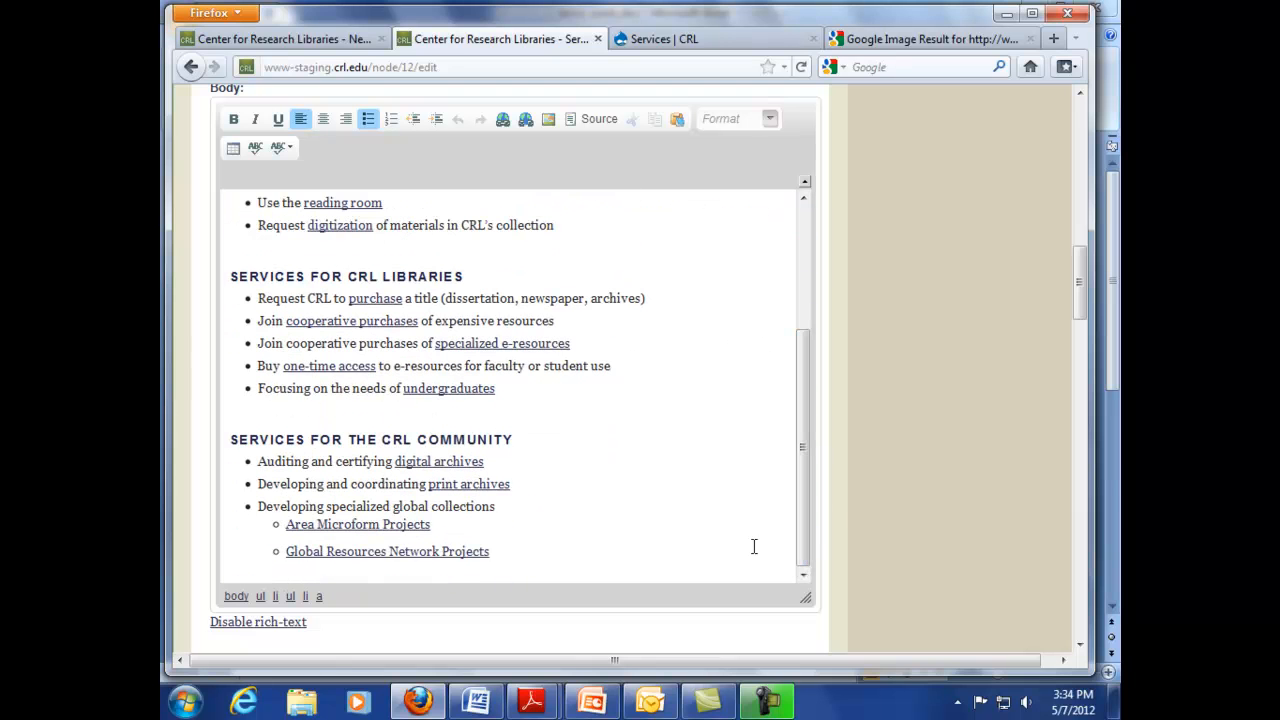
{"action": "left_click", "coordinate": [497, 550]}
{"action": "key", "text": "Return"}
{"action": "key", "text": "Return"}
{"action": "key", "text": "Return"}
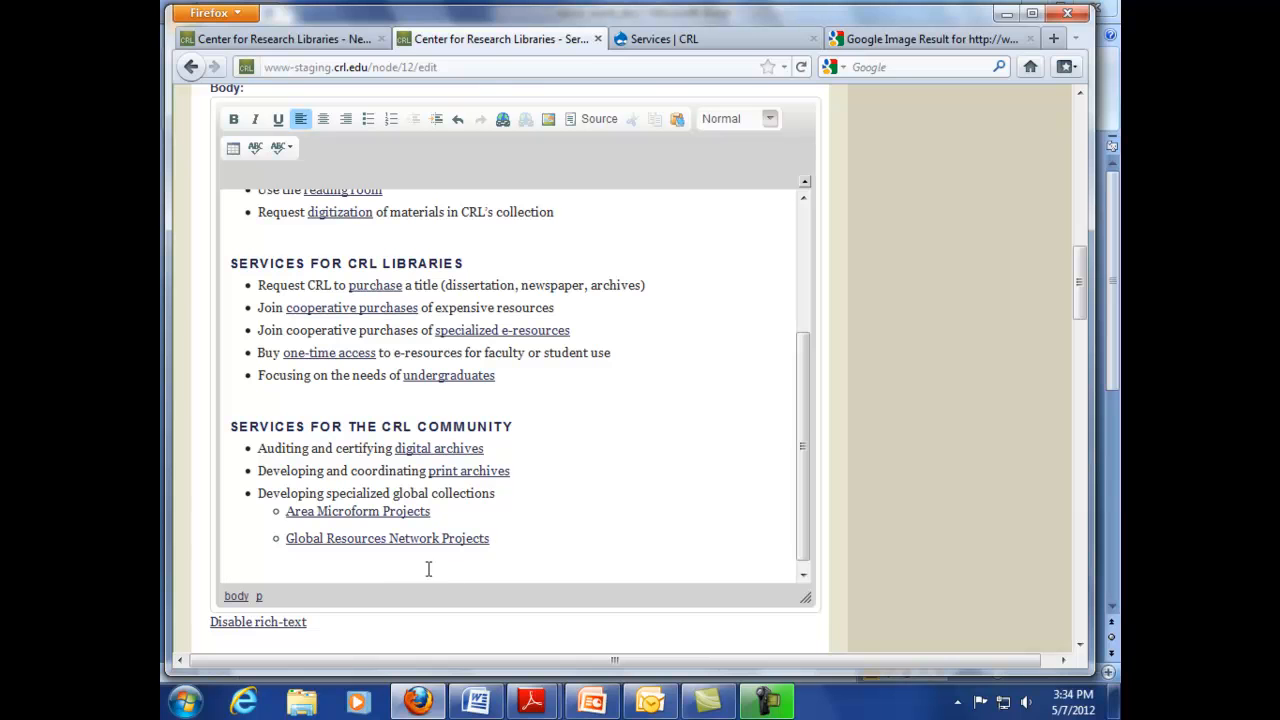
{"action": "right_click", "coordinate": [374, 573]}
{"action": "left_click", "coordinate": [396, 586]}
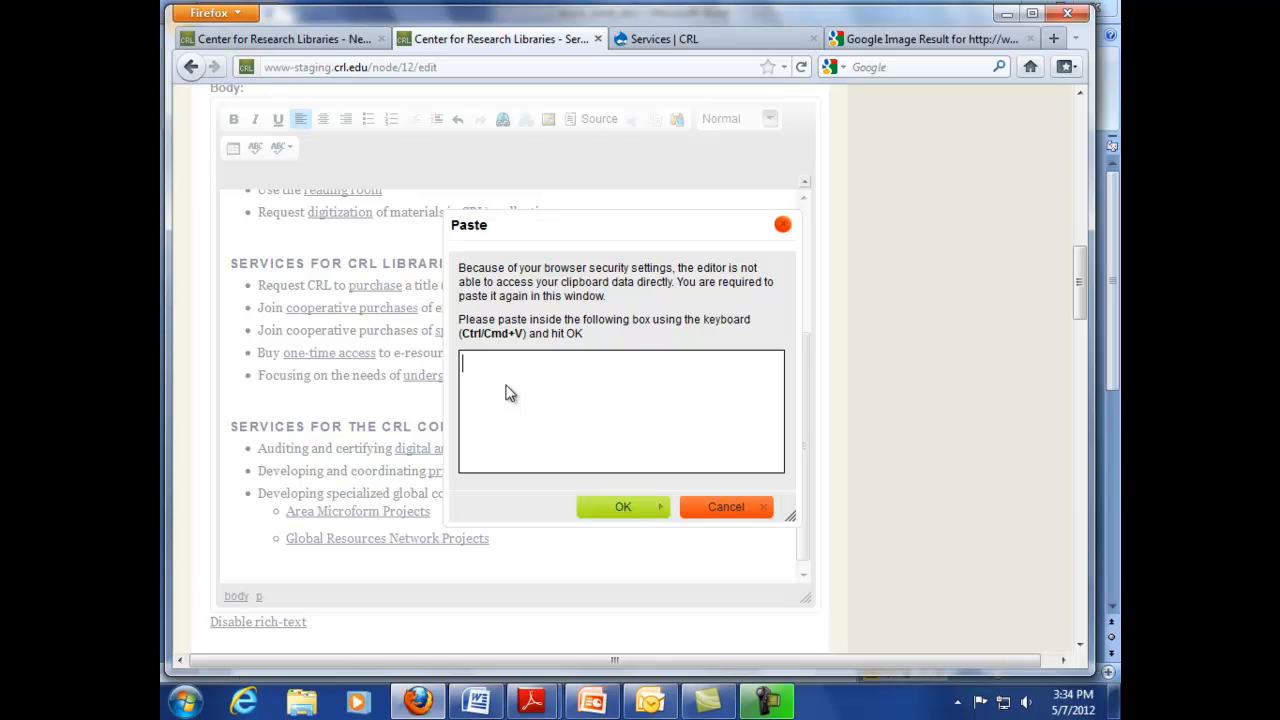
{"action": "key", "text": "ctrl+v"}
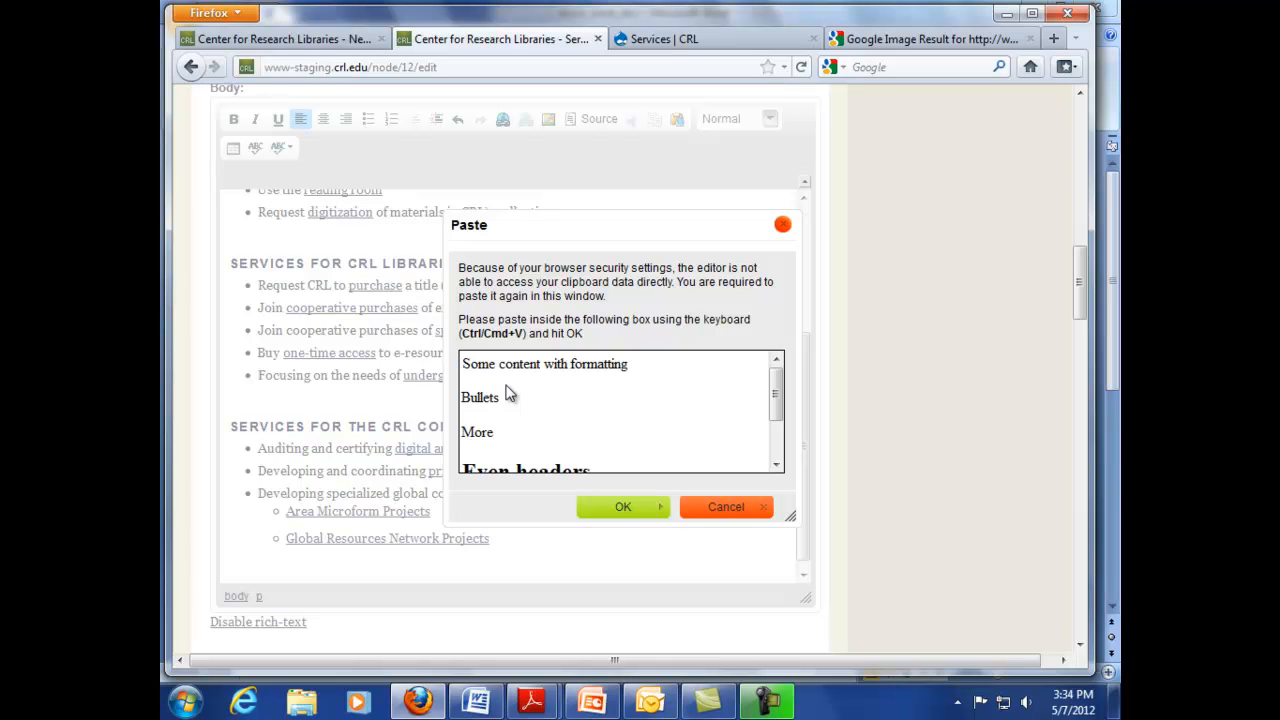
{"action": "left_click", "coordinate": [610, 507]}
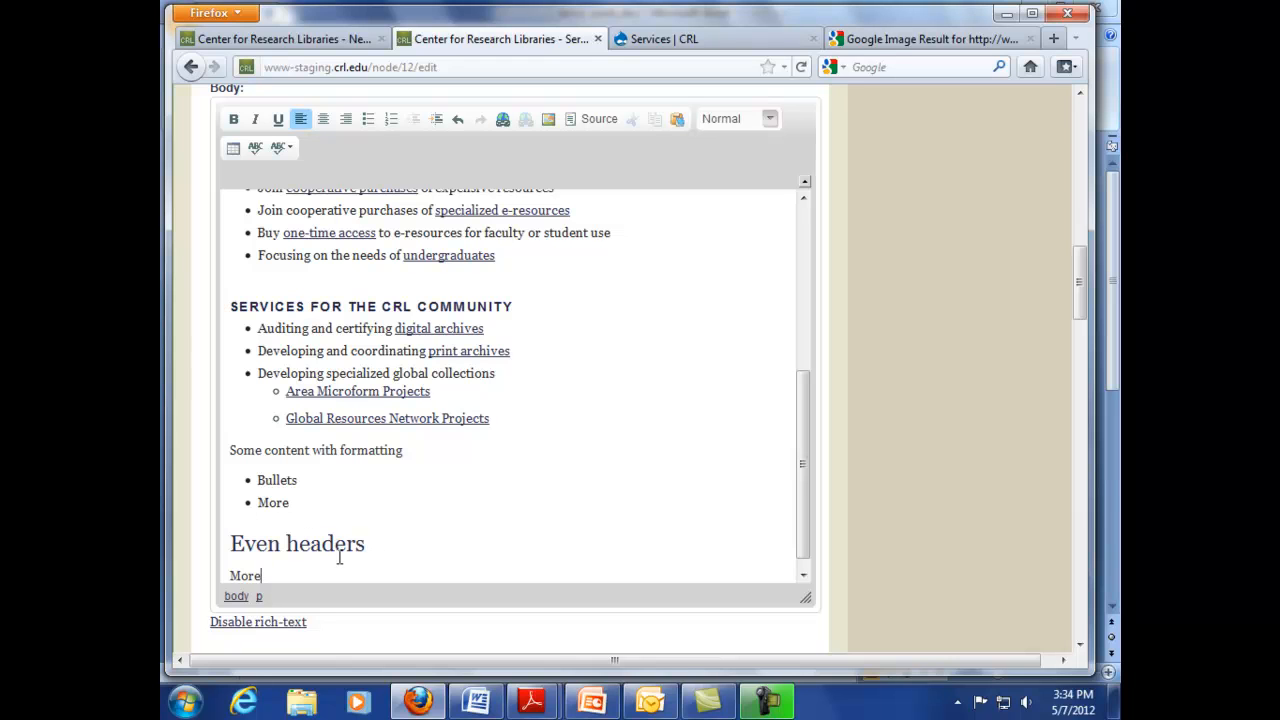
- Delete the formatted paste, then try pasting the Word text as plain text after the last list item and undo it
{"action": "left_click_drag", "start_coordinate": [271, 577], "coordinate": [198, 464]}
{"action": "key", "text": "BackSpace"}
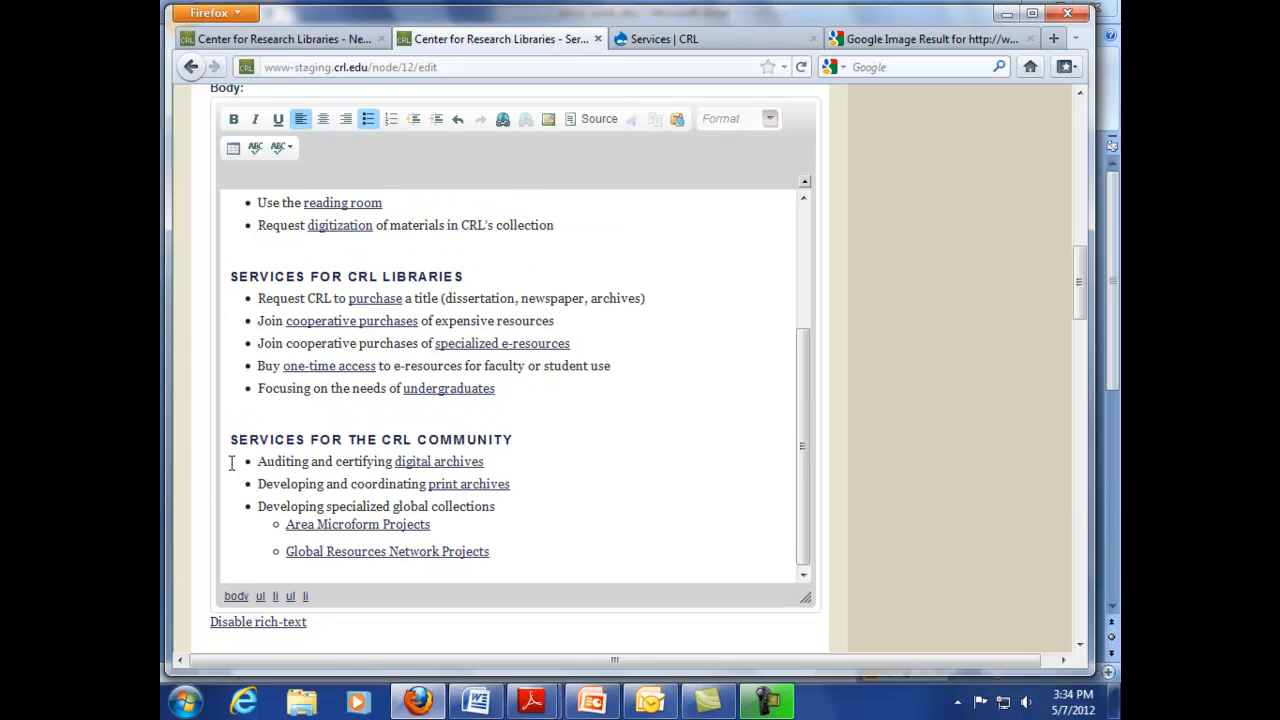
{"action": "left_click", "coordinate": [677, 120]}
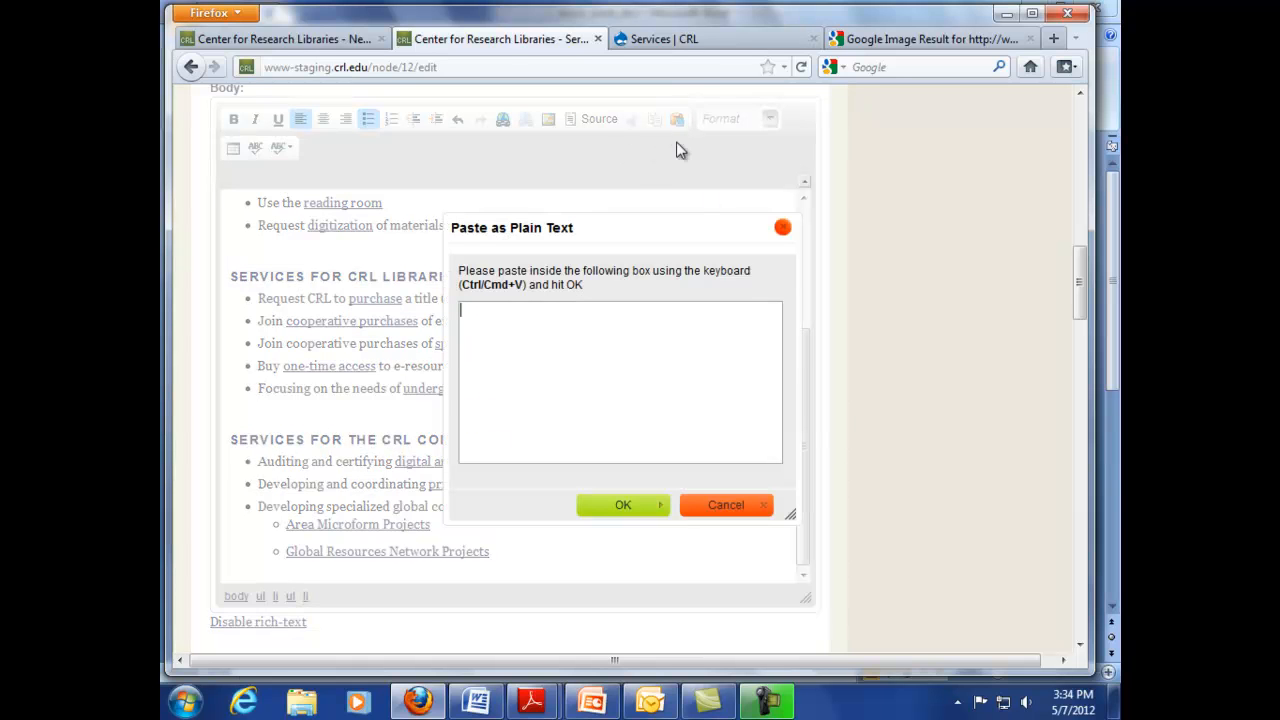
{"action": "right_click", "coordinate": [575, 350]}
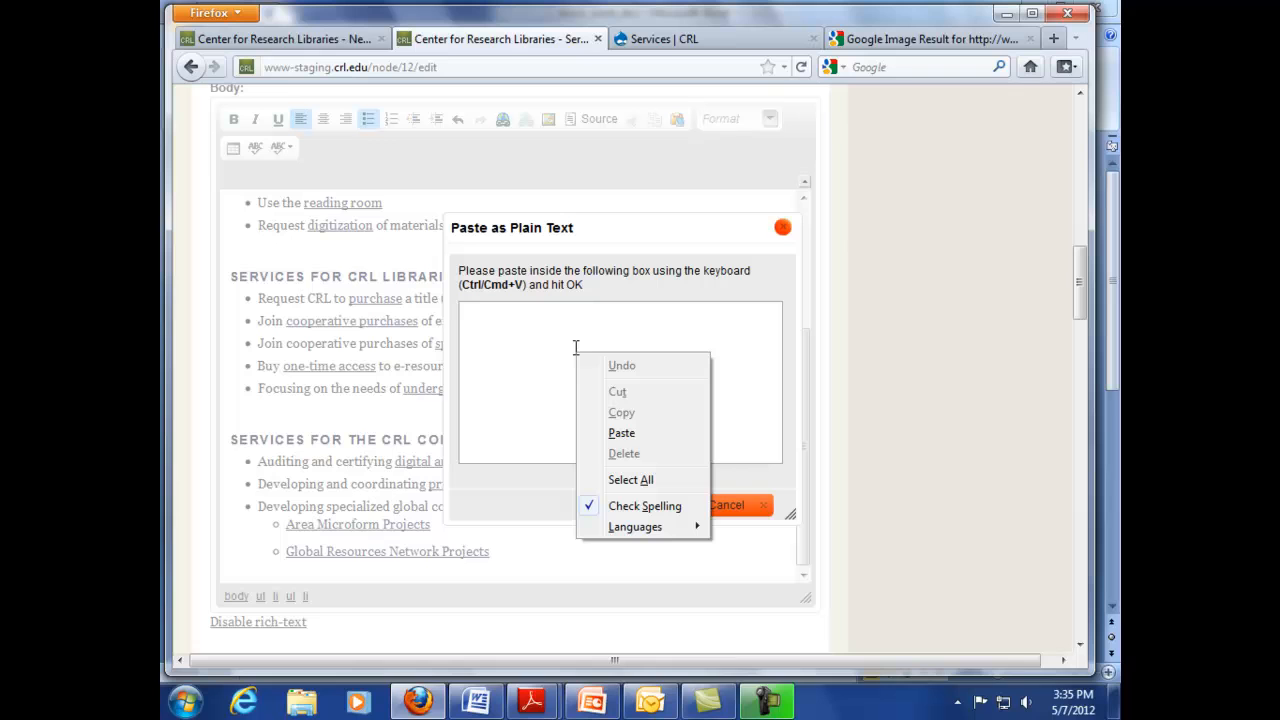
{"action": "left_click", "coordinate": [653, 434]}
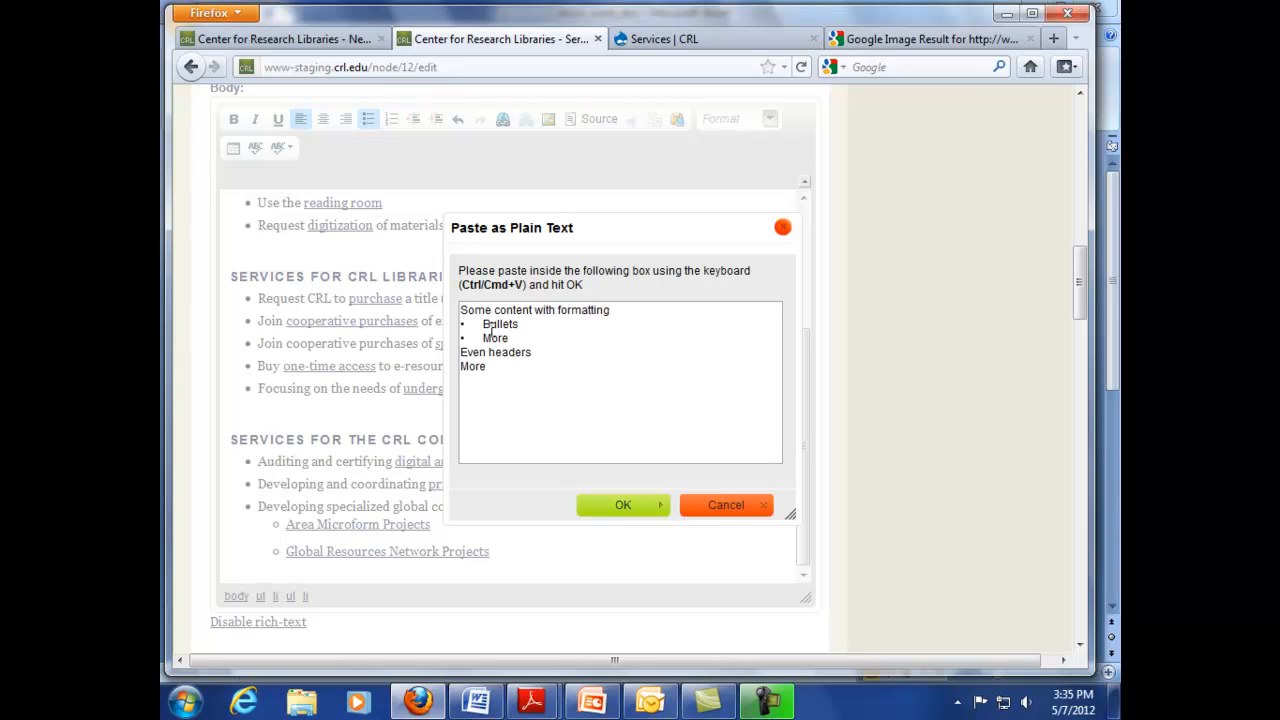
{"action": "left_click", "coordinate": [622, 505]}
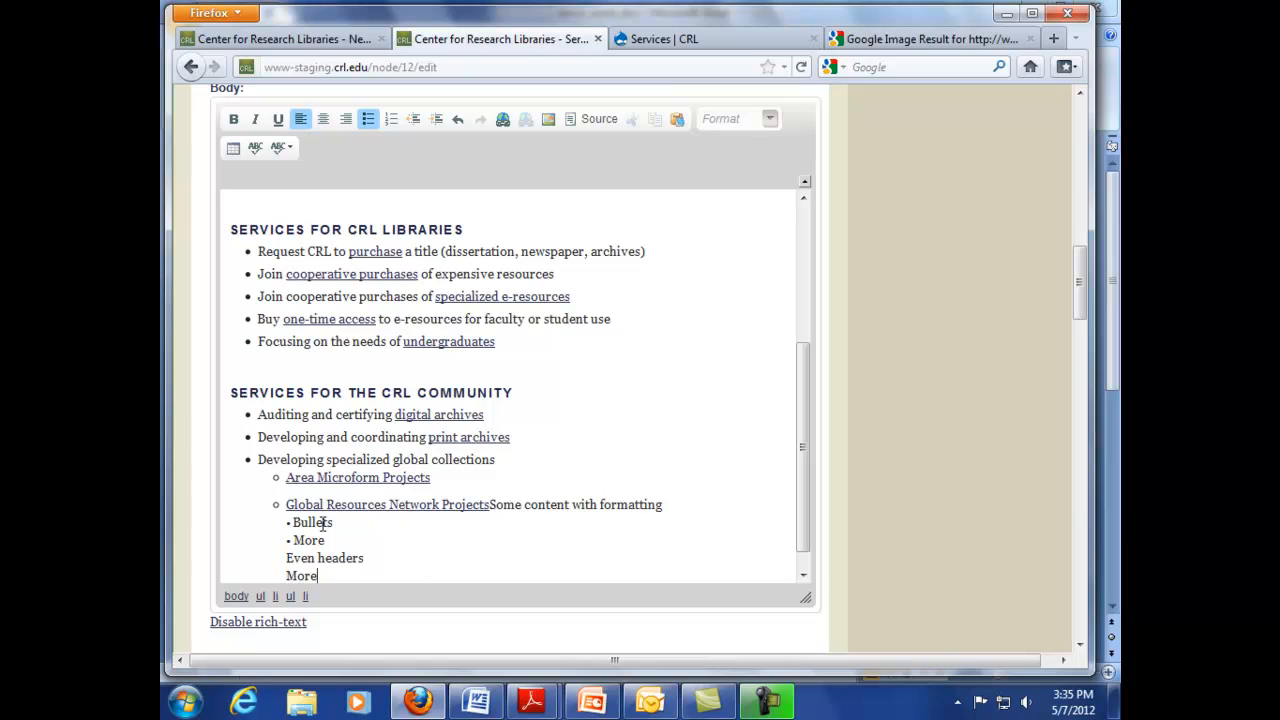
{"action": "key", "text": "ctrl+z"}
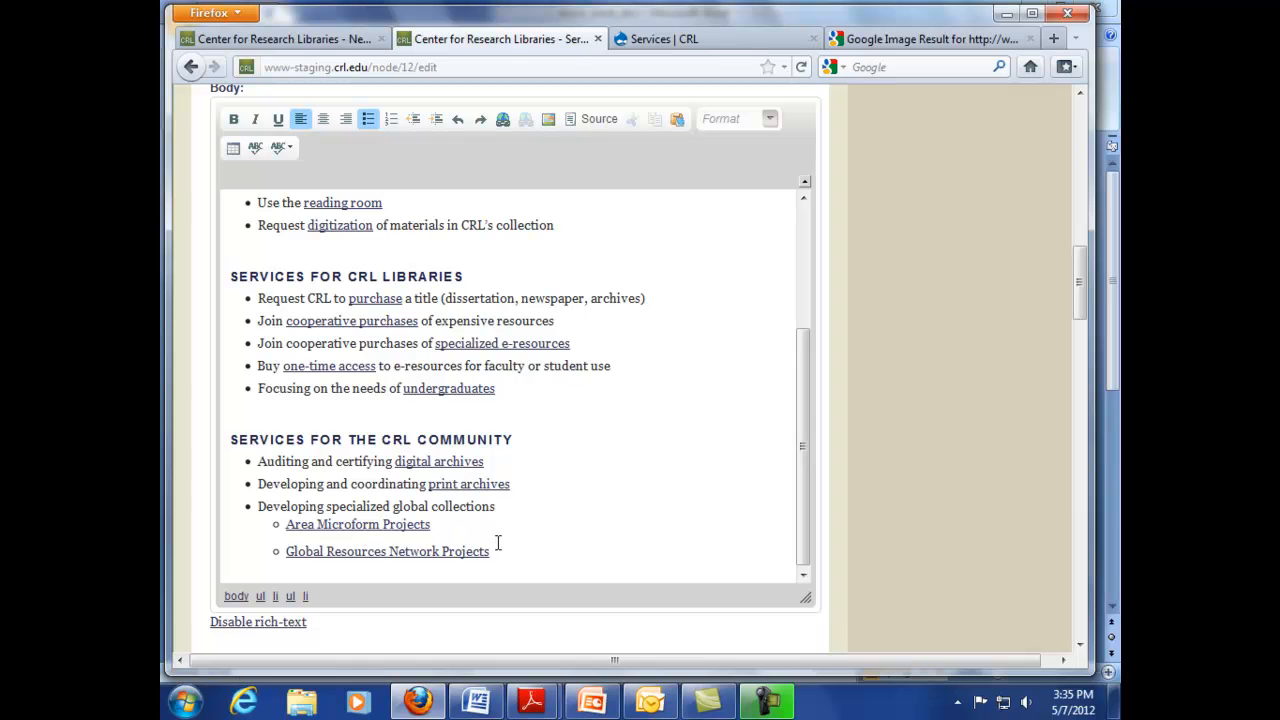
- Add blank lines outside the list at the end of the Body and paste the Word text there as plain text
{"action": "key", "text": "Return"}
{"action": "key", "text": "Return"}
{"action": "key", "text": "Return"}
{"action": "key", "text": "Return"}
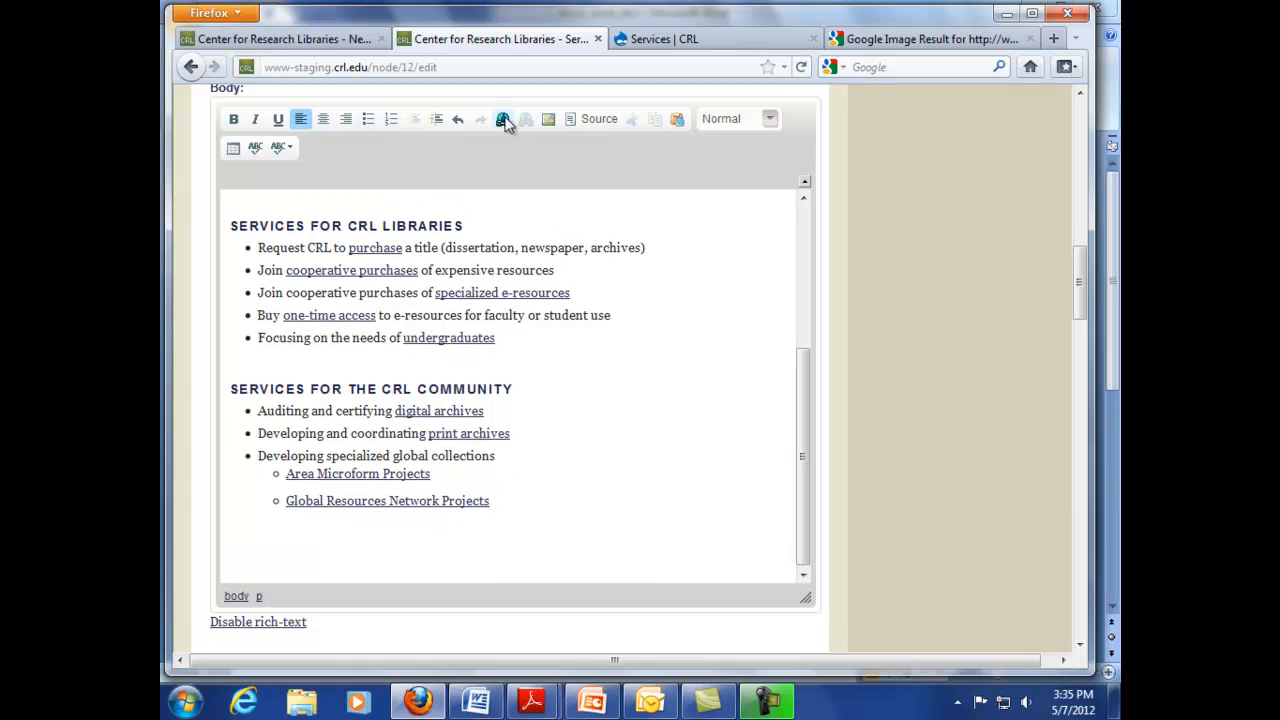
{"action": "left_click", "coordinate": [676, 120]}
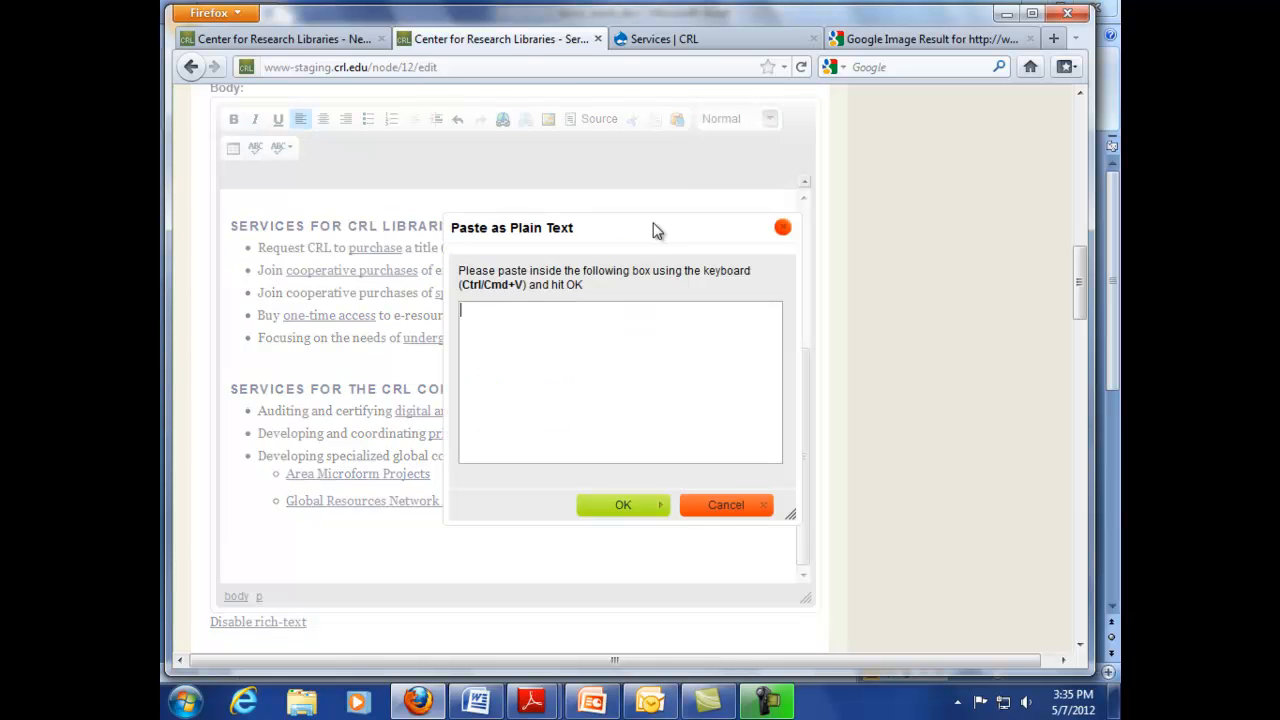
{"action": "right_click", "coordinate": [599, 376]}
{"action": "left_click", "coordinate": [665, 457]}
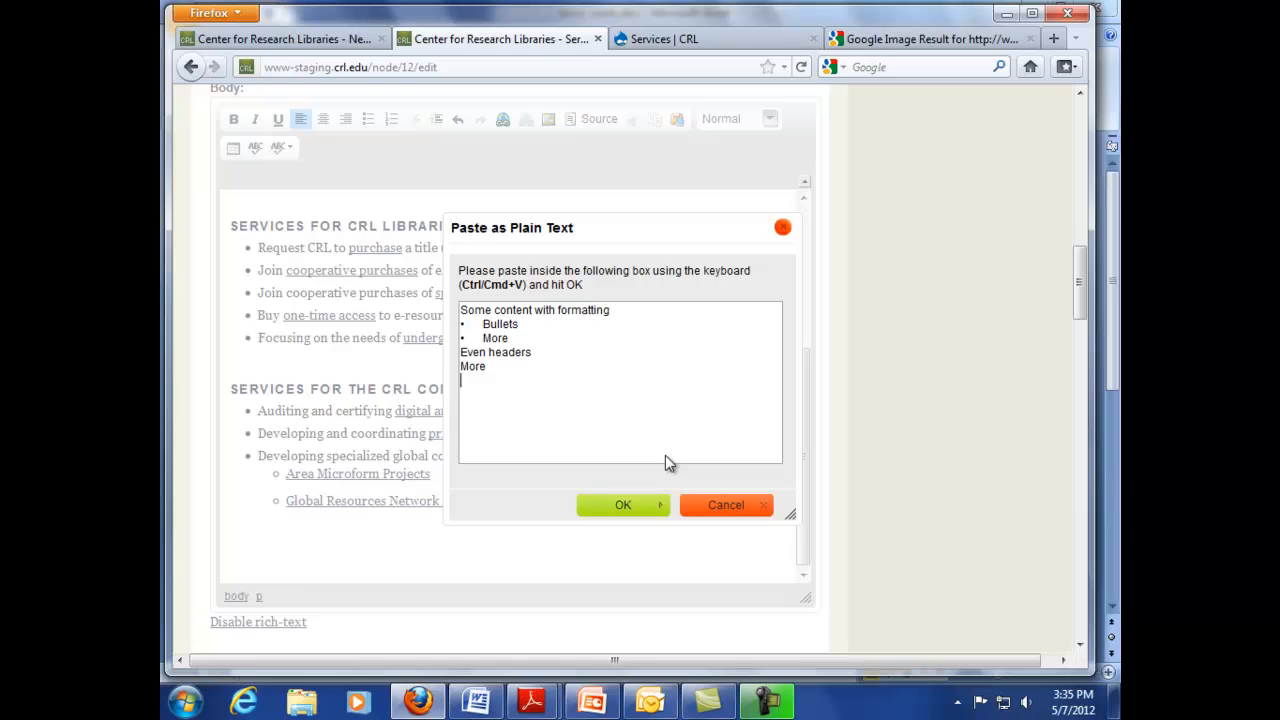
{"action": "left_click", "coordinate": [650, 505]}
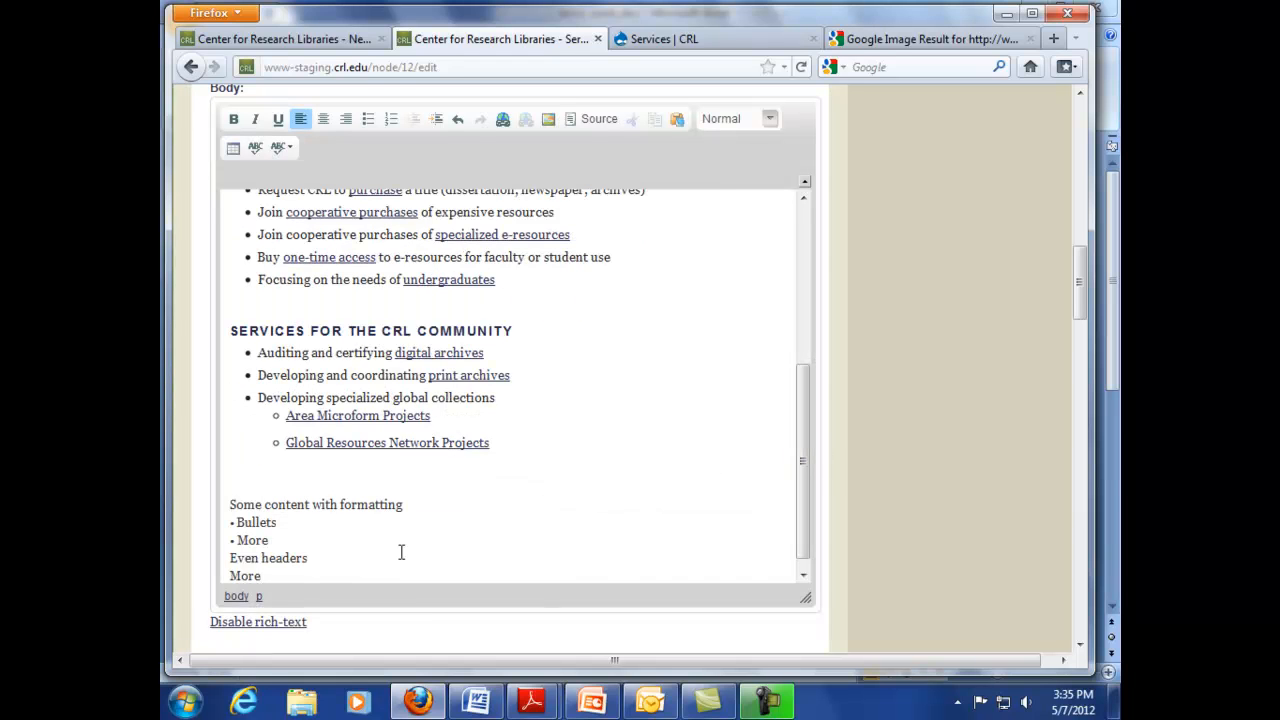
- Remove the pasted bullet characters before "Bullets" and "More" and format the two lines as a bulleted list
{"action": "left_click", "coordinate": [237, 540]}
{"action": "key", "text": "BackSpace"}
{"action": "key", "text": "BackSpace"}
{"action": "left_click", "coordinate": [237, 522]}
{"action": "key", "text": "BackSpace"}
{"action": "key", "text": "BackSpace"}
{"action": "left_click_drag", "start_coordinate": [262, 540], "coordinate": [218, 522]}
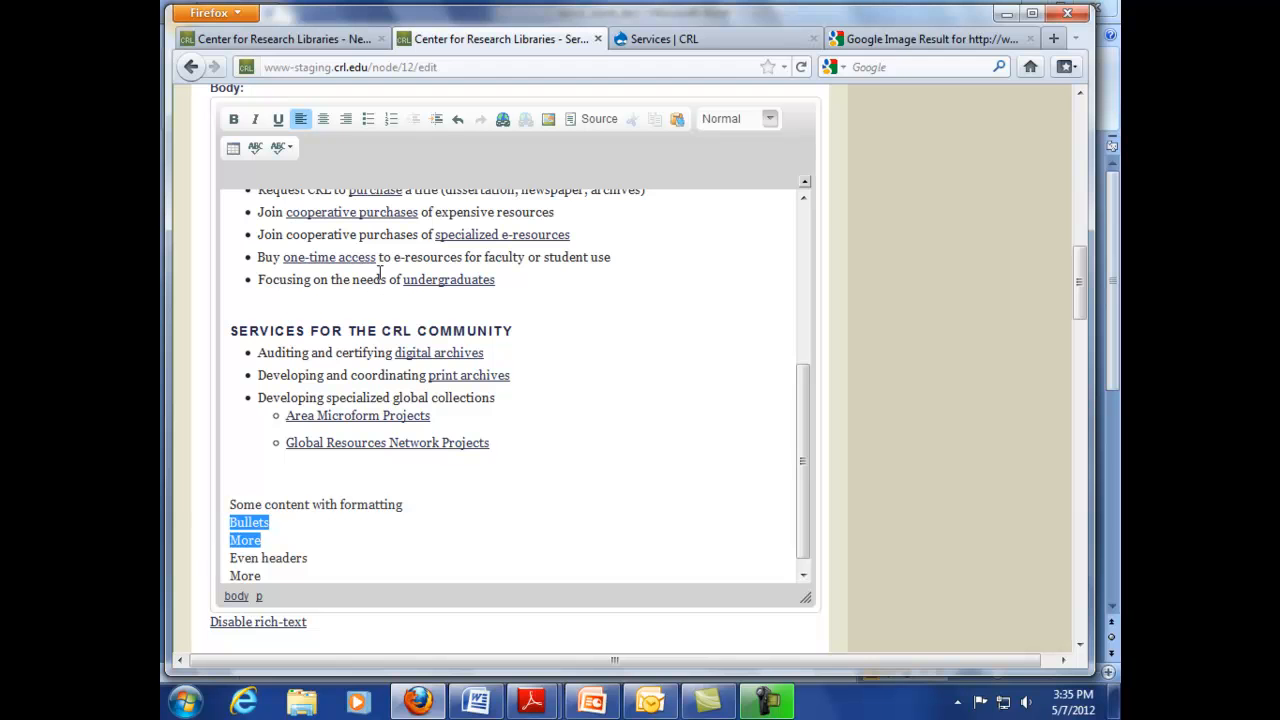
{"action": "left_click", "coordinate": [368, 119]}
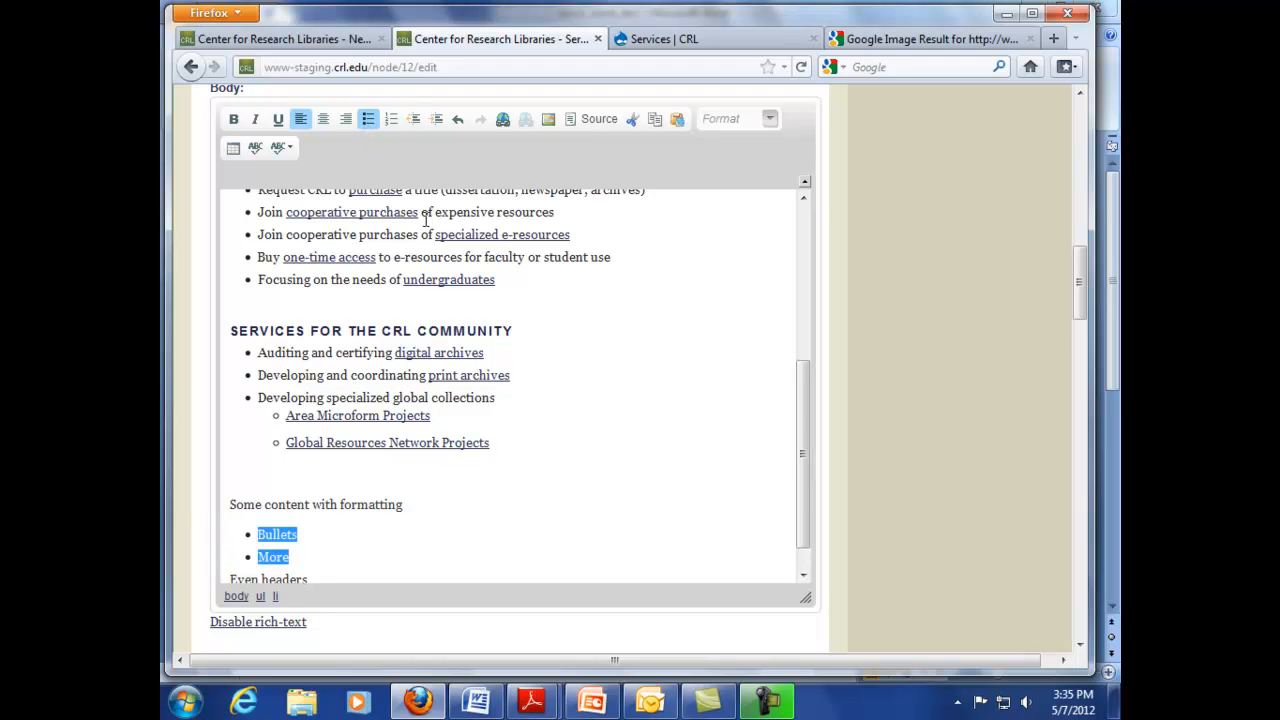
- Make the word "formatting" bold in the line "Some content with formatting"
{"action": "left_click_drag", "start_coordinate": [800, 442], "coordinate": [804, 470]}
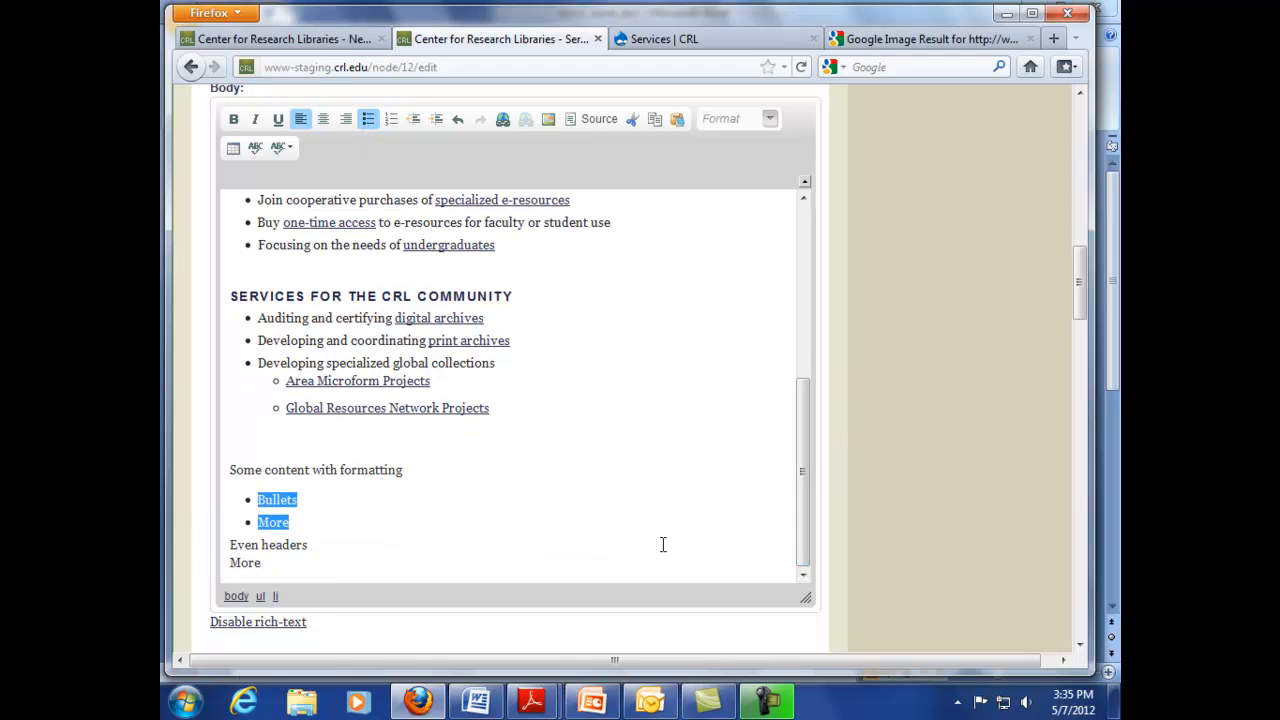
{"action": "left_click", "coordinate": [286, 469]}
{"action": "double_click", "coordinate": [367, 470]}
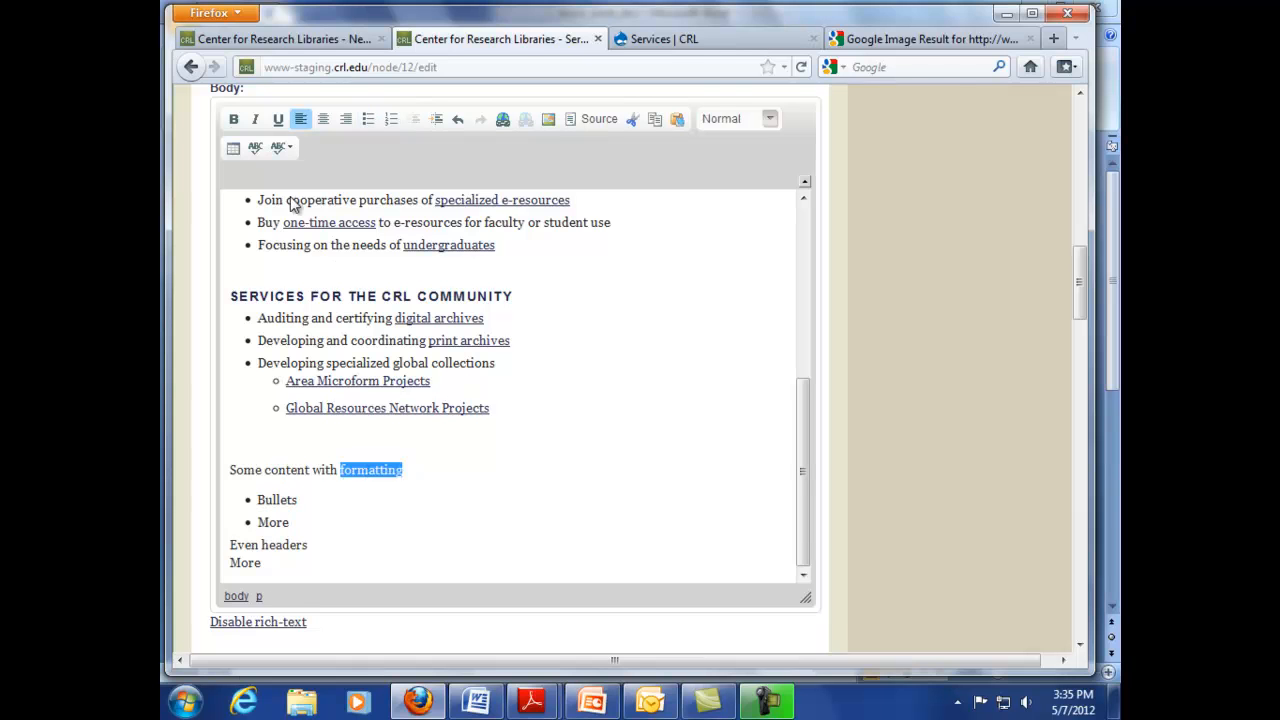
{"action": "left_click", "coordinate": [233, 119]}
- Apply the Heading 3 format to the "Even headers" line of the pasted text
{"action": "left_click_drag", "start_coordinate": [318, 547], "coordinate": [231, 548]}
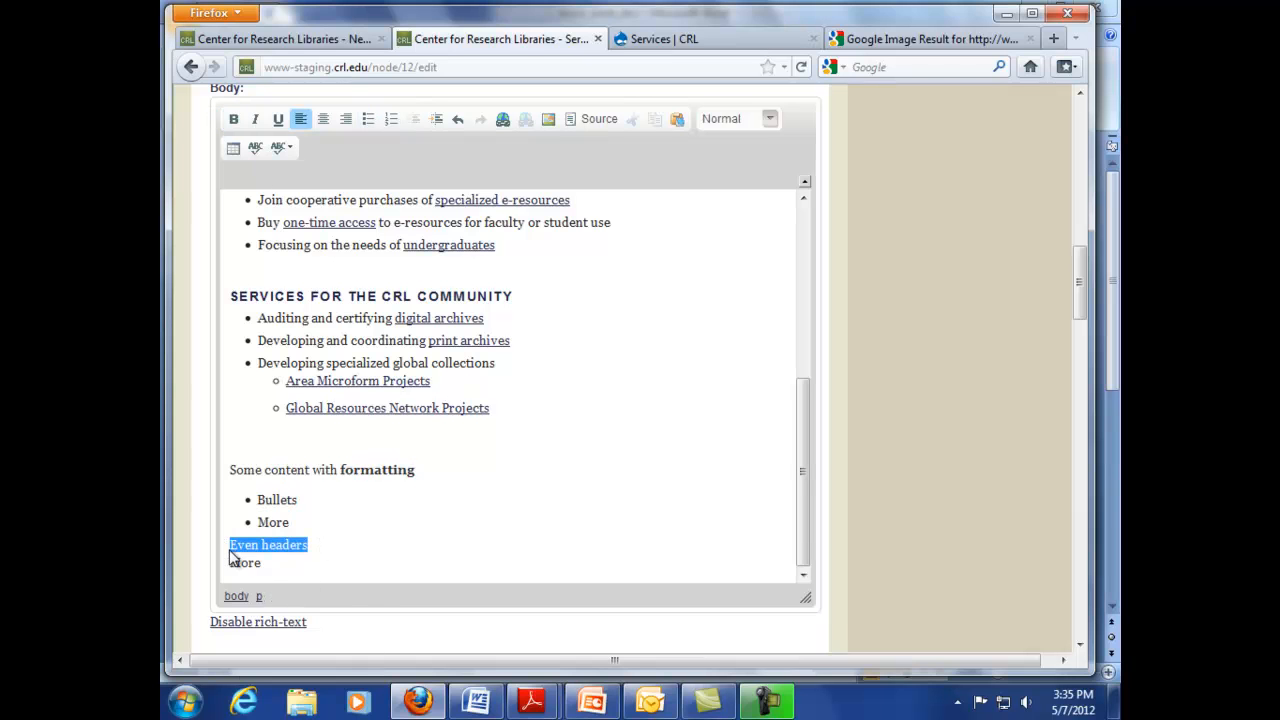
{"action": "left_click", "coordinate": [769, 118]}
{"action": "left_click", "coordinate": [753, 278]}
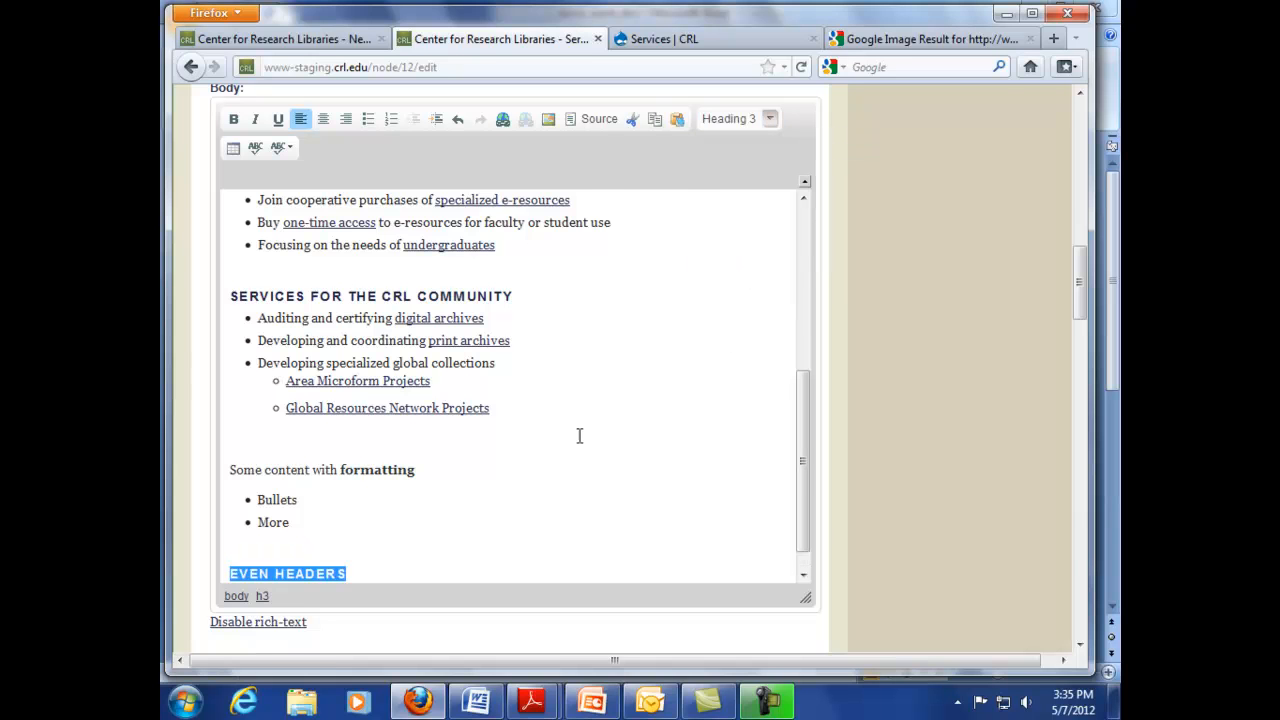
- Replace the break between "Even headers" and the final "More" with a new paragraph break
{"action": "scroll", "coordinate": [580, 437], "scroll_direction": "down", "scroll_amount": 1}
{"action": "left_click", "coordinate": [280, 561]}
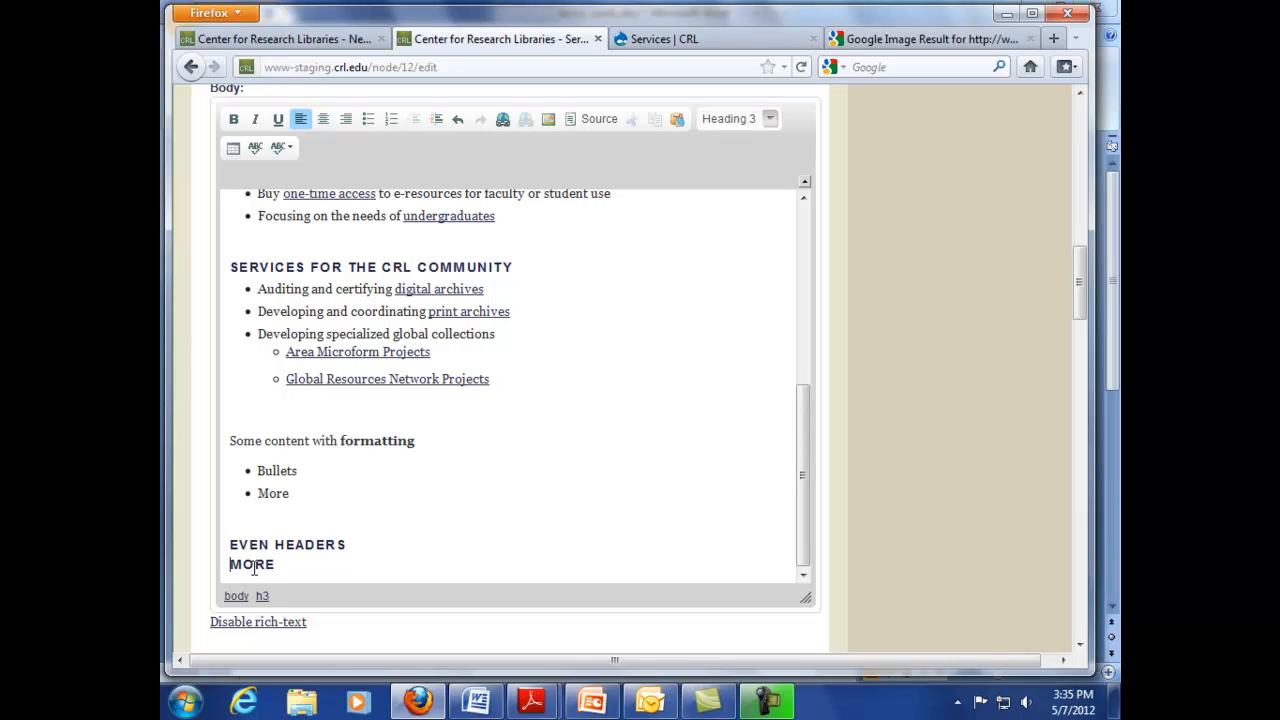
{"action": "key", "text": "BackSpace"}
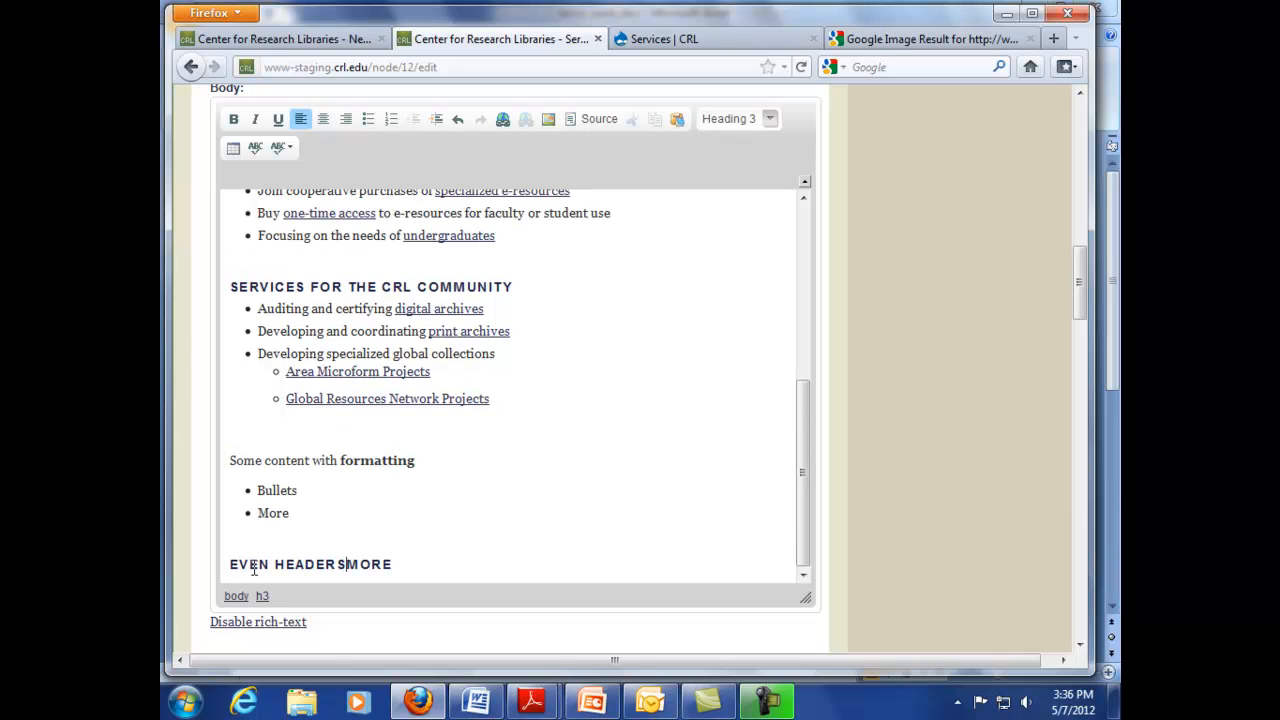
{"action": "key", "text": "Return"}
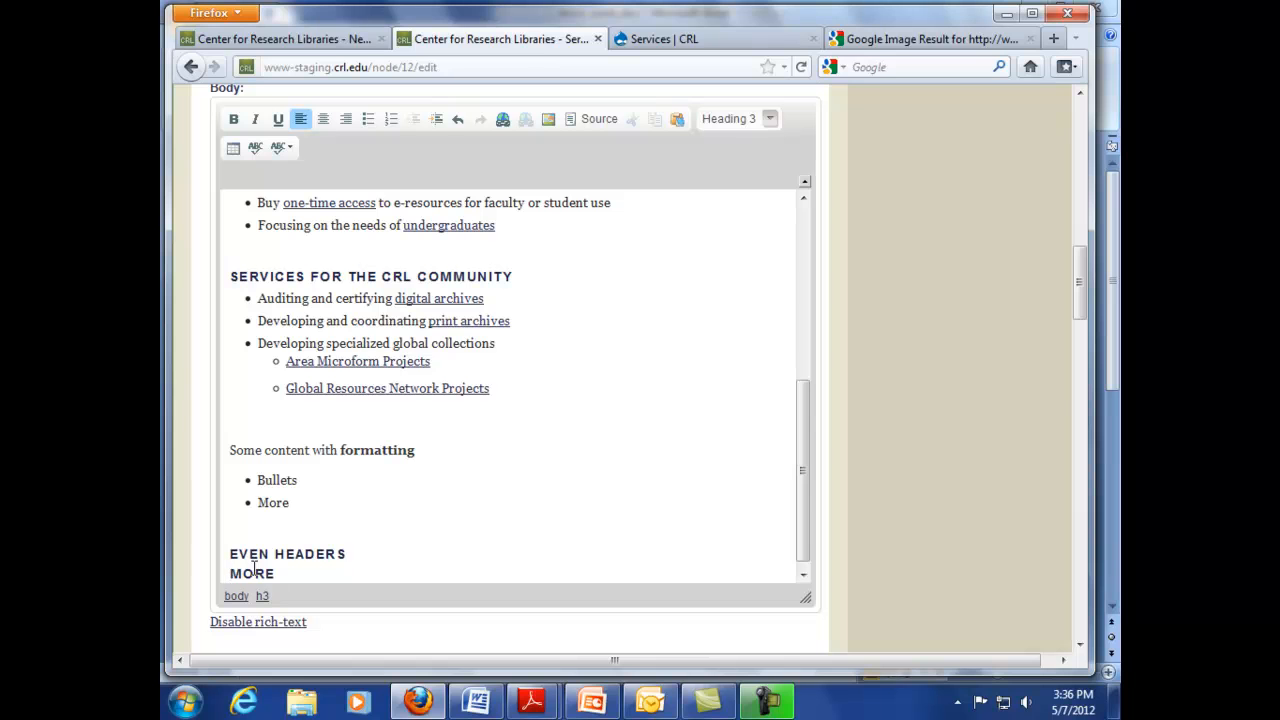
- Separate the final "More" from the "Even headers" heading and apply the Normal (DIV) format to it
{"action": "key", "text": "BackSpace"}
{"action": "key", "text": "Return"}
{"action": "left_click", "coordinate": [254, 575]}
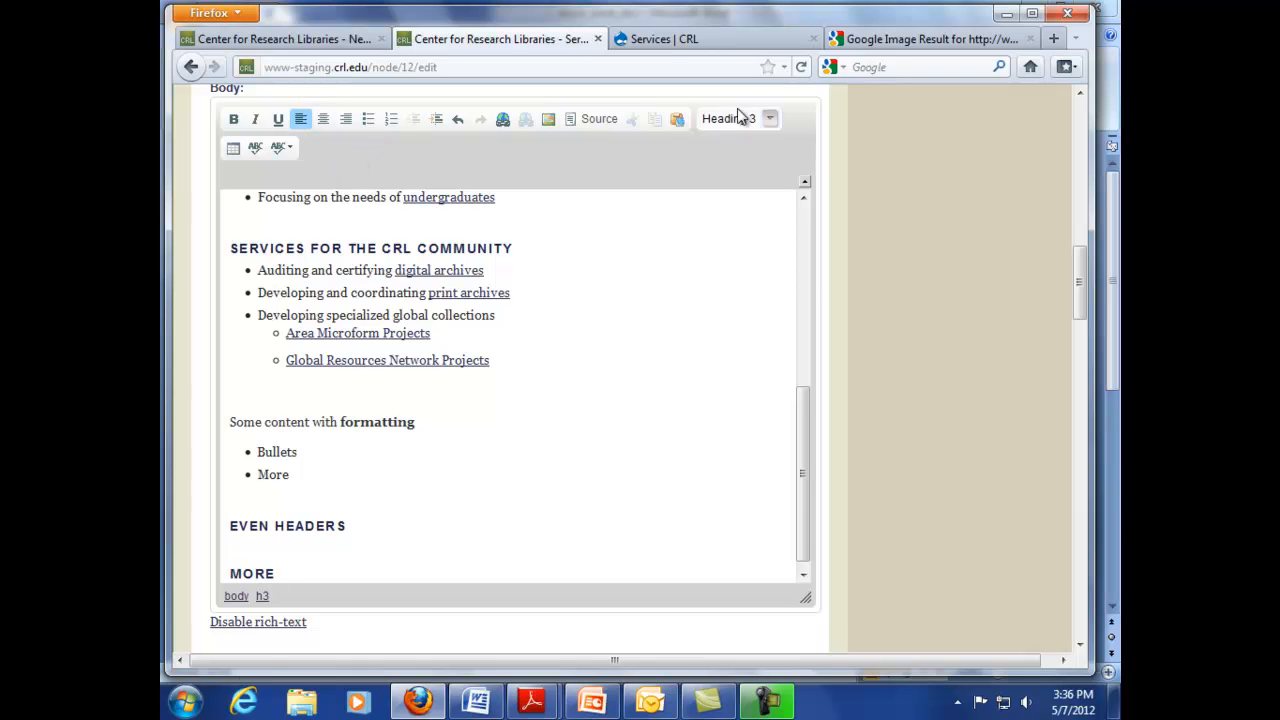
{"action": "left_click", "coordinate": [767, 120]}
{"action": "left_click_drag", "start_coordinate": [831, 182], "coordinate": [846, 255]}
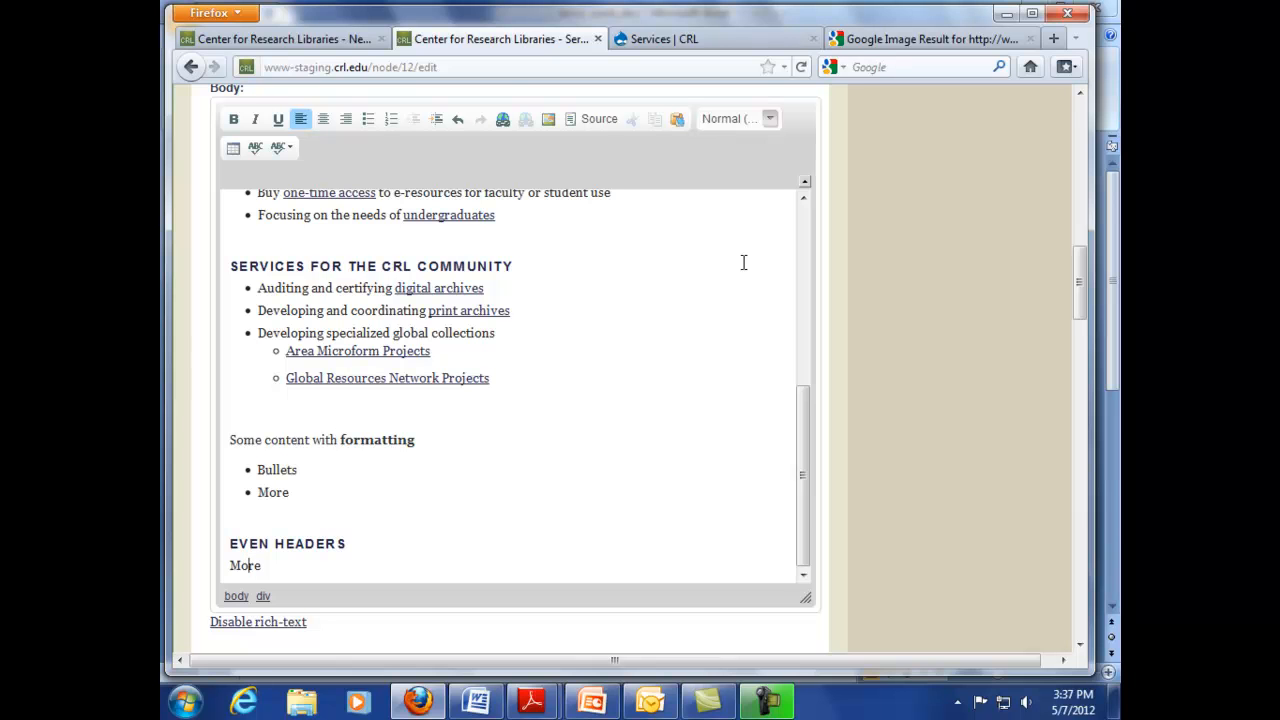
- Examine the Body's HTML source, from the newly formatted lines at its end back to the introductory paragraph
{"action": "left_click", "coordinate": [594, 118]}
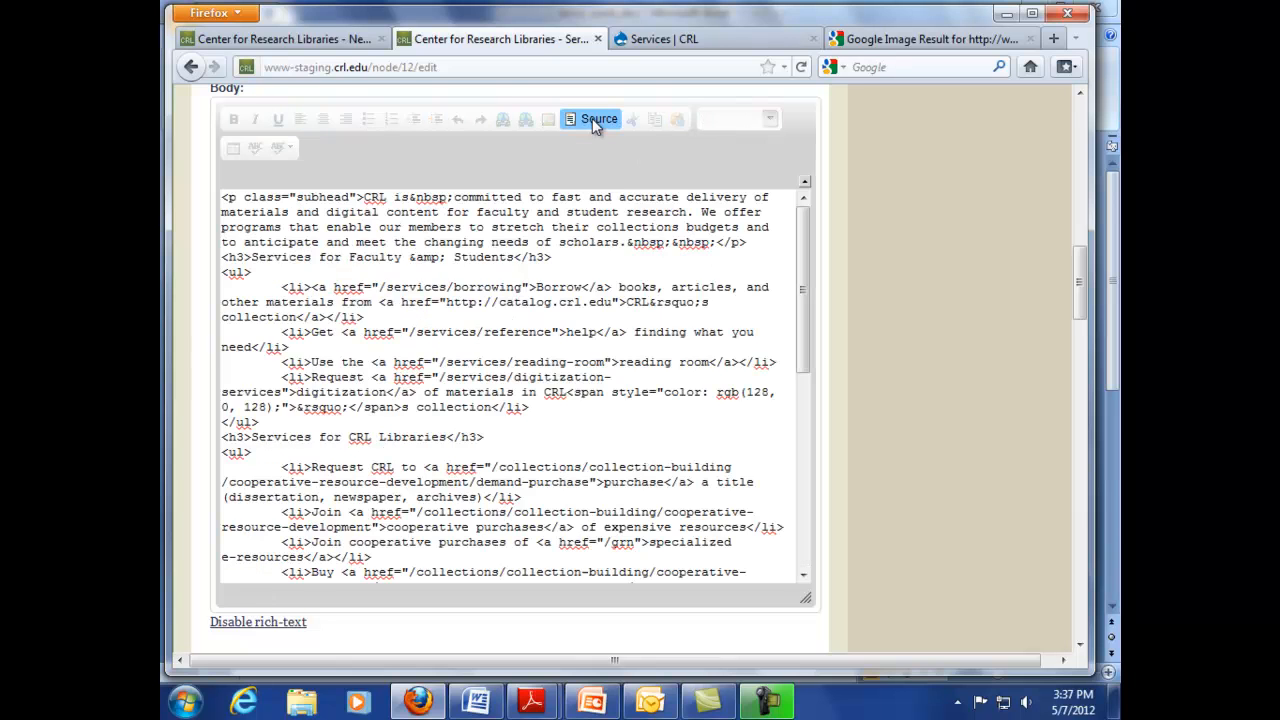
{"action": "left_click_drag", "start_coordinate": [803, 300], "coordinate": [804, 486]}
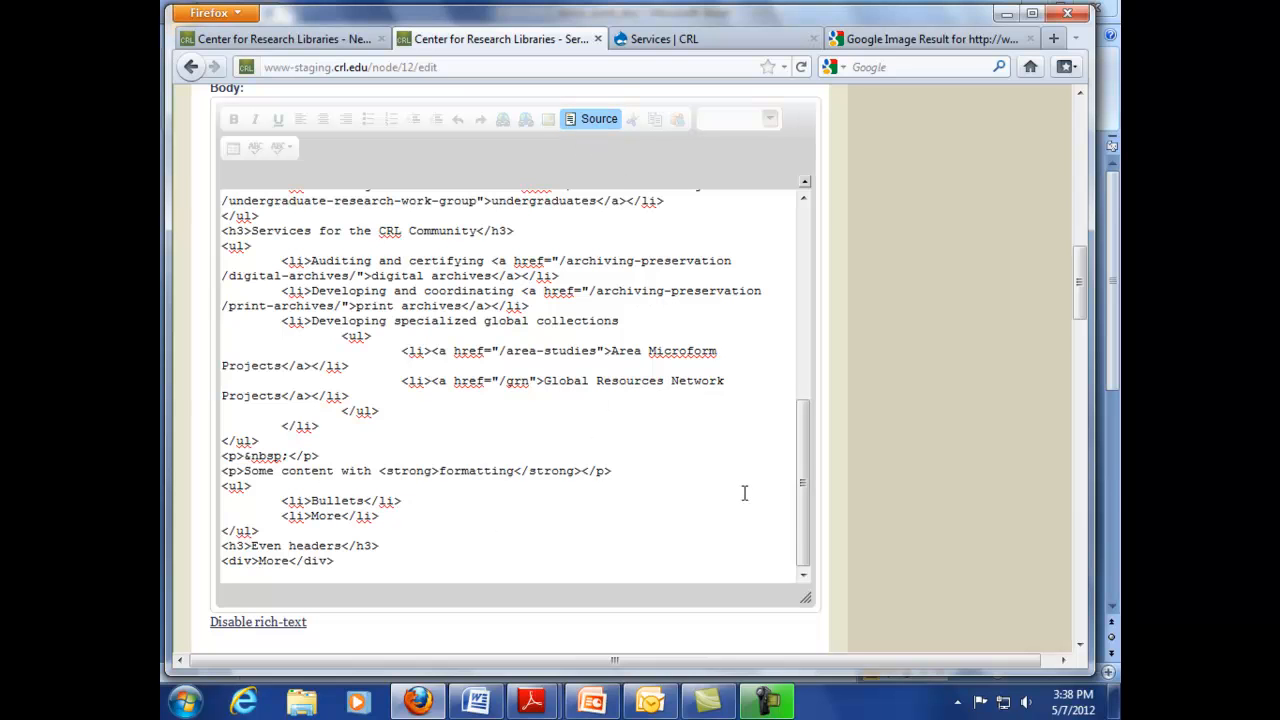
{"action": "left_click_drag", "start_coordinate": [804, 524], "coordinate": [807, 365]}
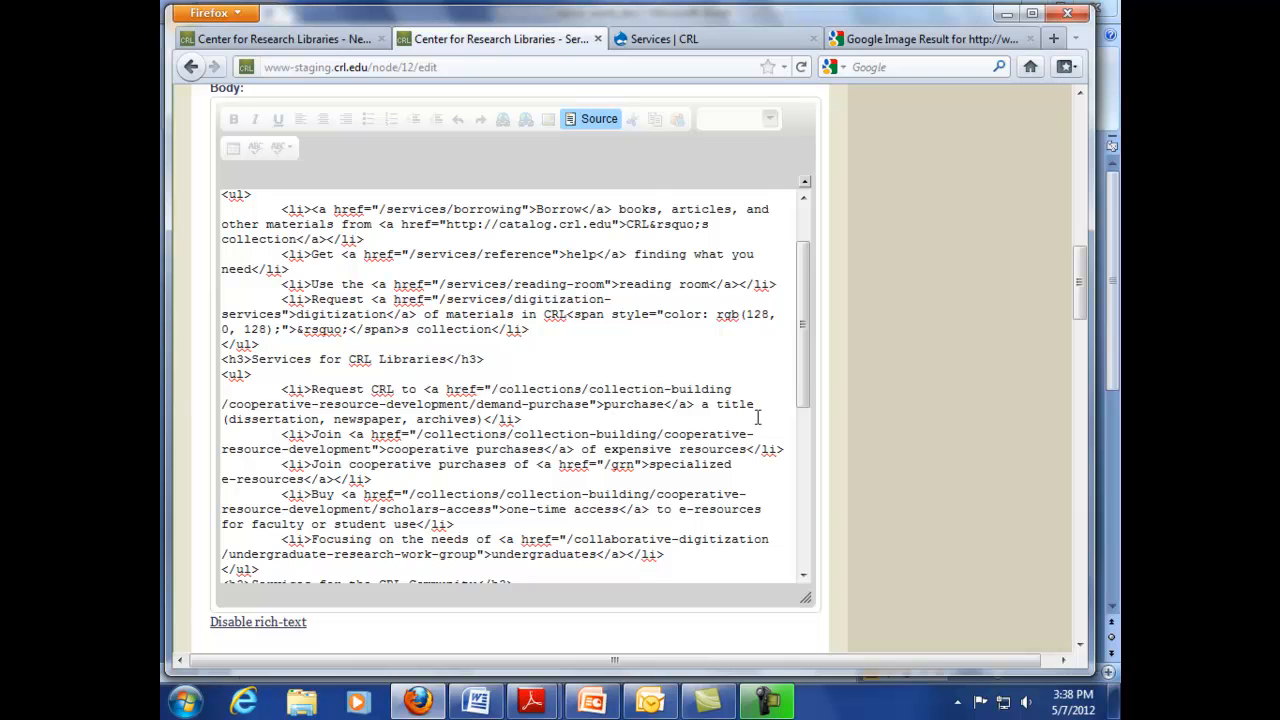
{"action": "left_click_drag", "start_coordinate": [806, 372], "coordinate": [800, 312]}
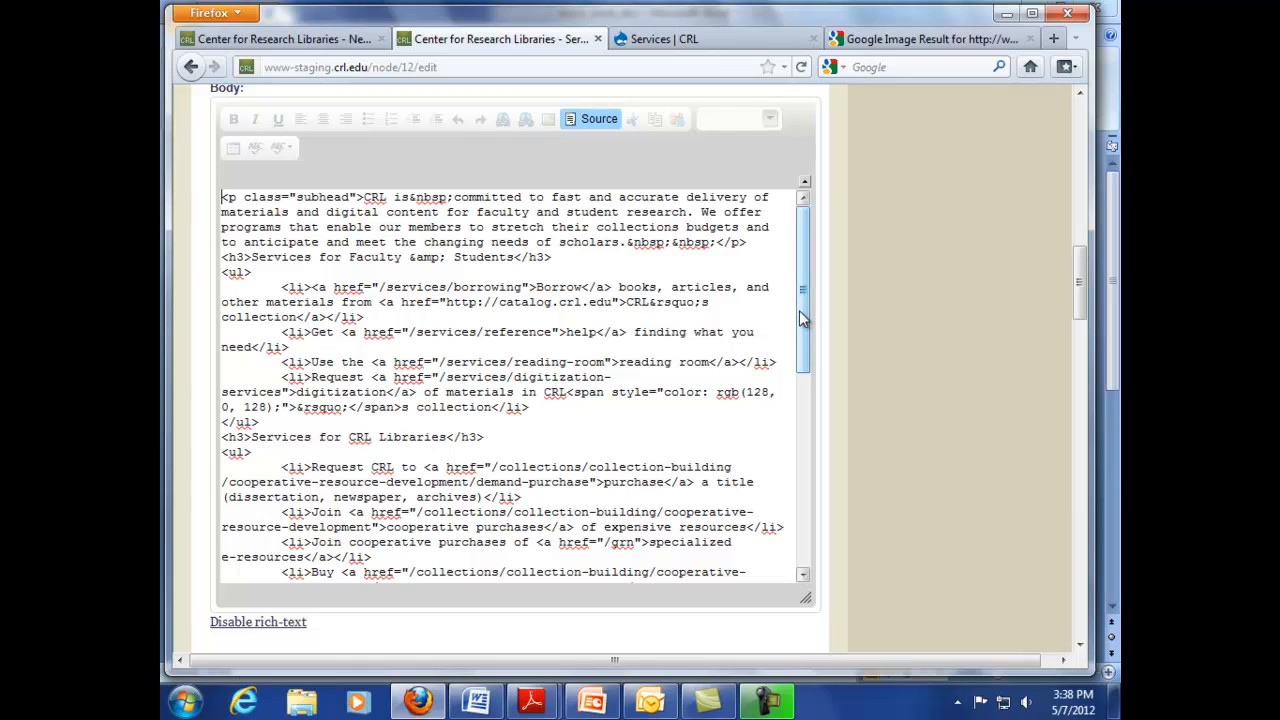
{"action": "left_click", "coordinate": [560, 116]}
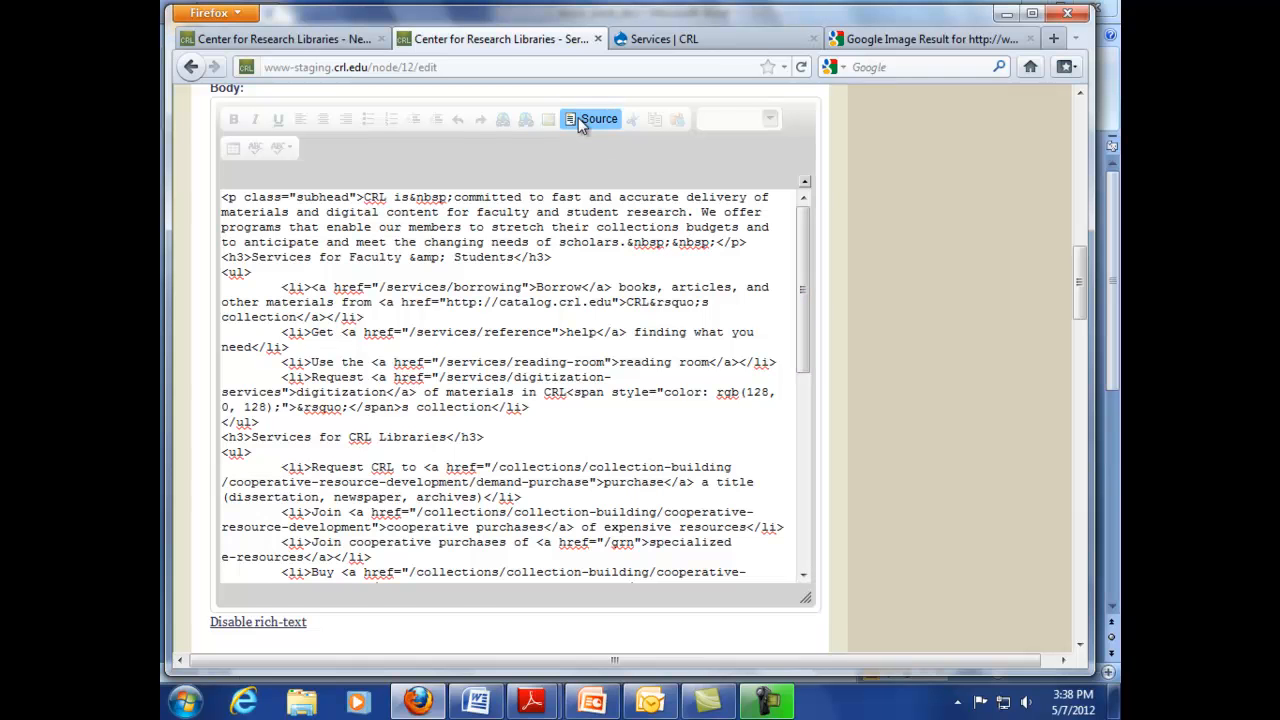
- Disable rich-text editing for the Body to view its plain markup, re-enable it, and briefly toggle the source view
{"action": "left_click", "coordinate": [262, 623]}
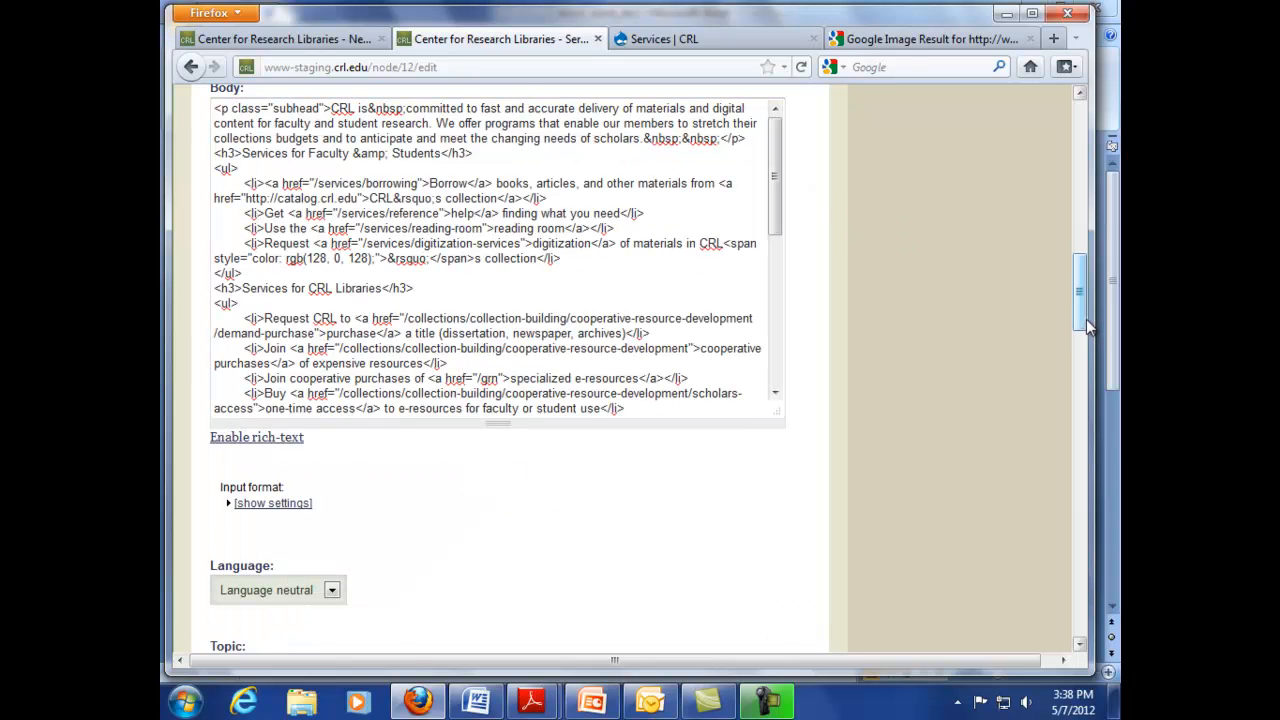
{"action": "scroll", "coordinate": [1088, 320], "scroll_direction": "up", "scroll_amount": 1}
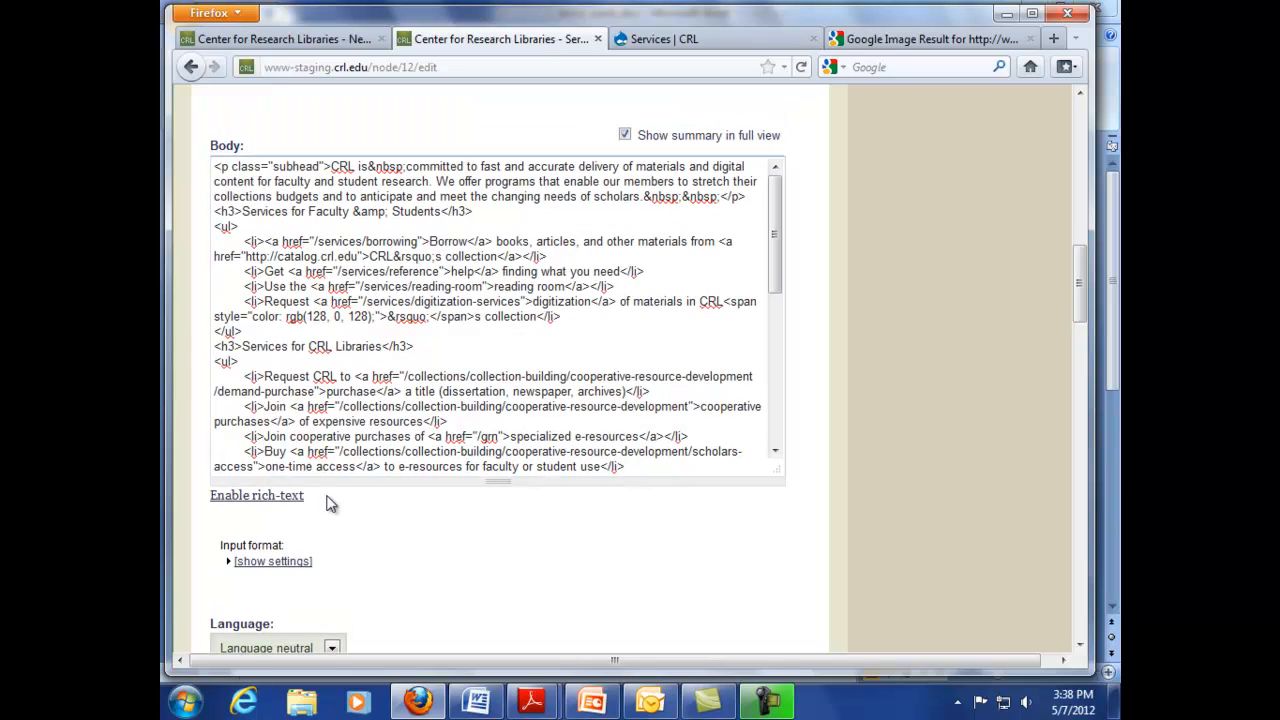
{"action": "left_click", "coordinate": [225, 495]}
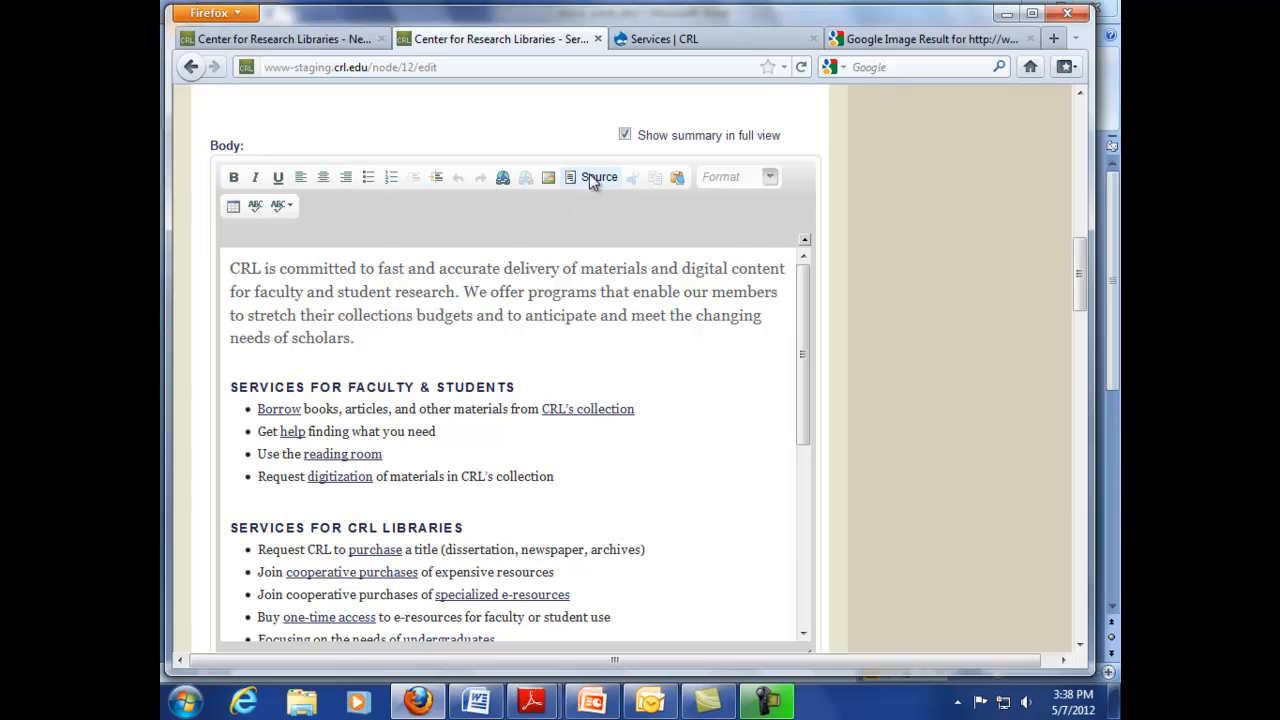
{"action": "left_click", "coordinate": [589, 177]}
{"action": "left_click", "coordinate": [589, 177]}
- Check the HTML element path for the bulleted list items and the "Some content with formatting" paragraph in the Body
{"action": "scroll", "coordinate": [1080, 279], "scroll_direction": "down", "scroll_amount": 5}
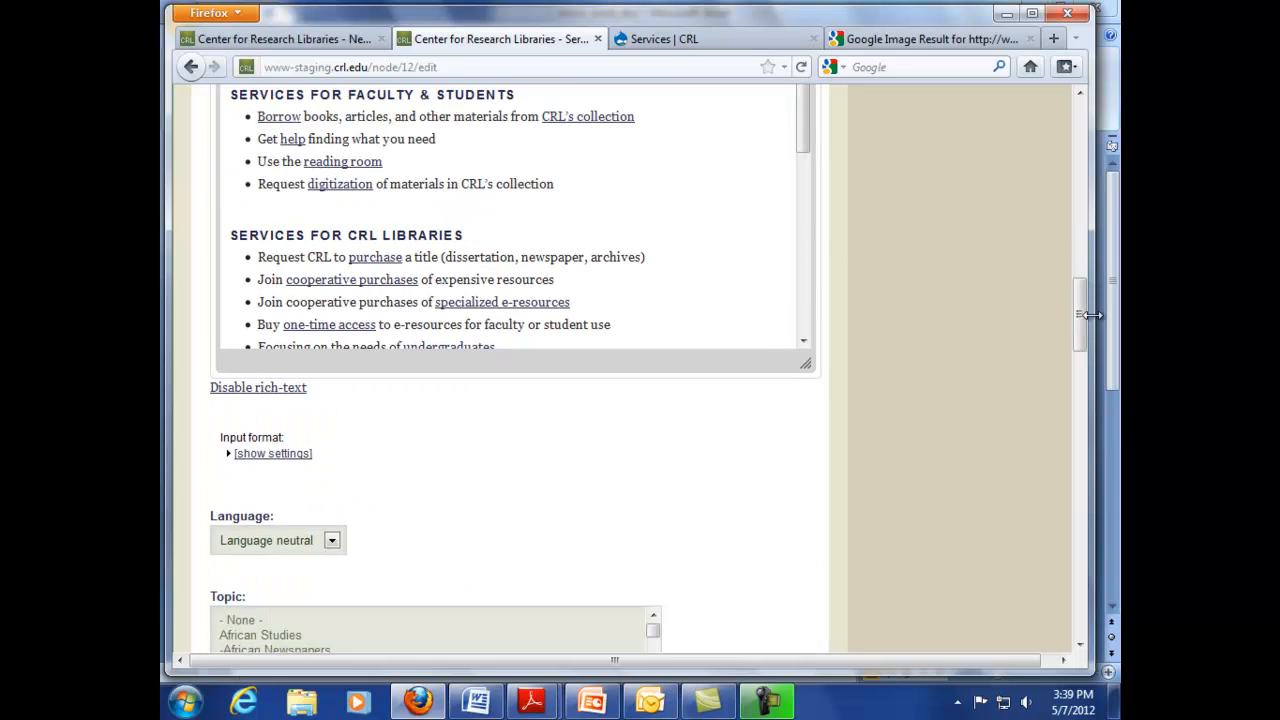
{"action": "left_click_drag", "start_coordinate": [1081, 318], "coordinate": [1080, 293]}
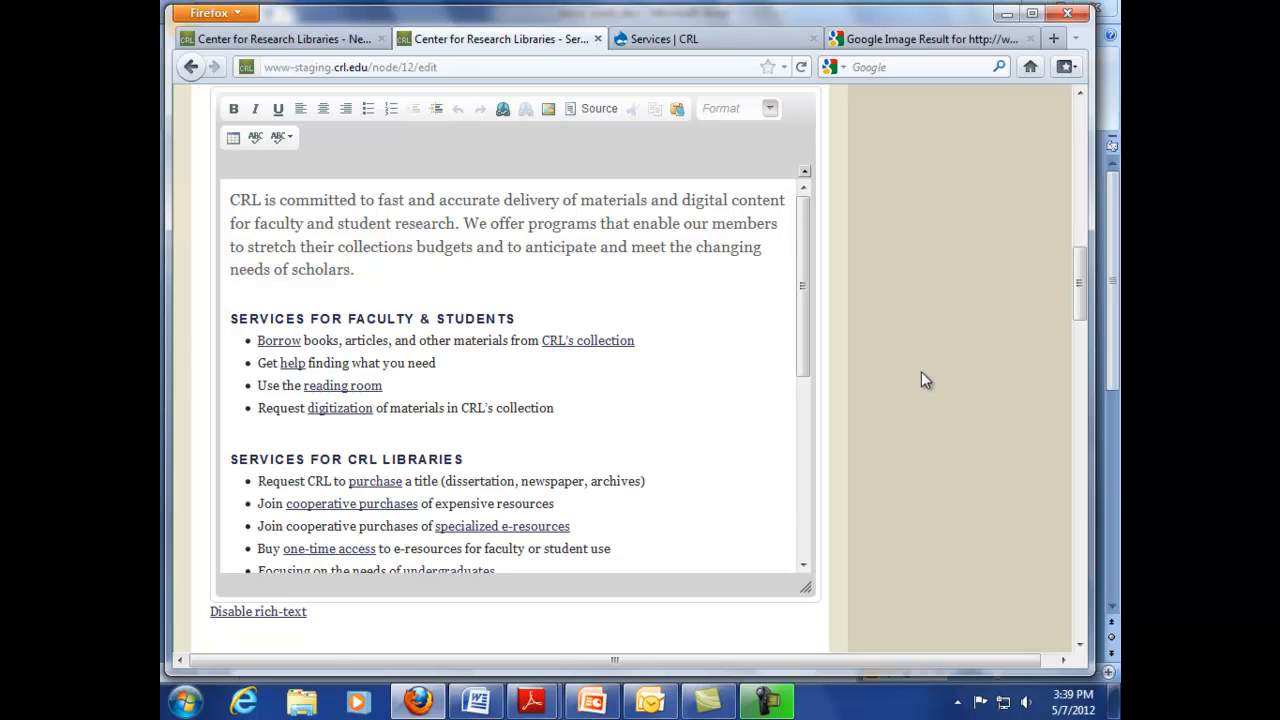
{"action": "left_click", "coordinate": [564, 360]}
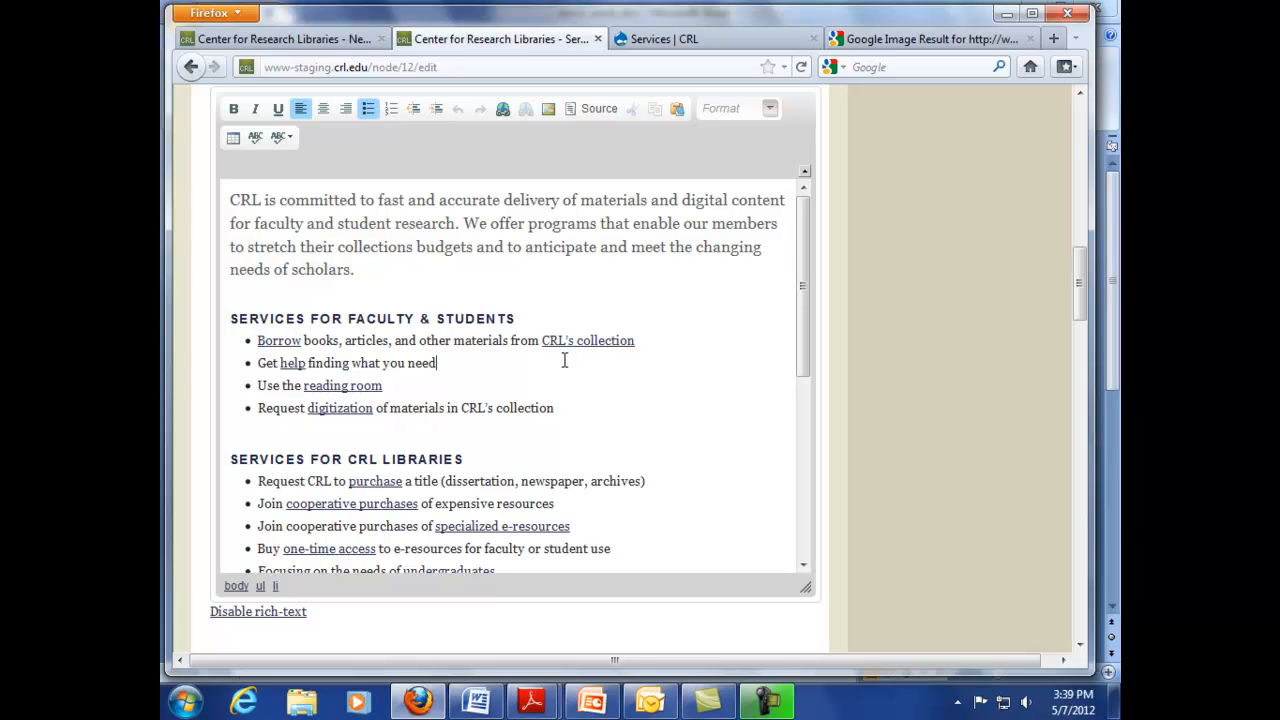
{"action": "scroll", "coordinate": [584, 404], "scroll_direction": "down", "scroll_amount": 4}
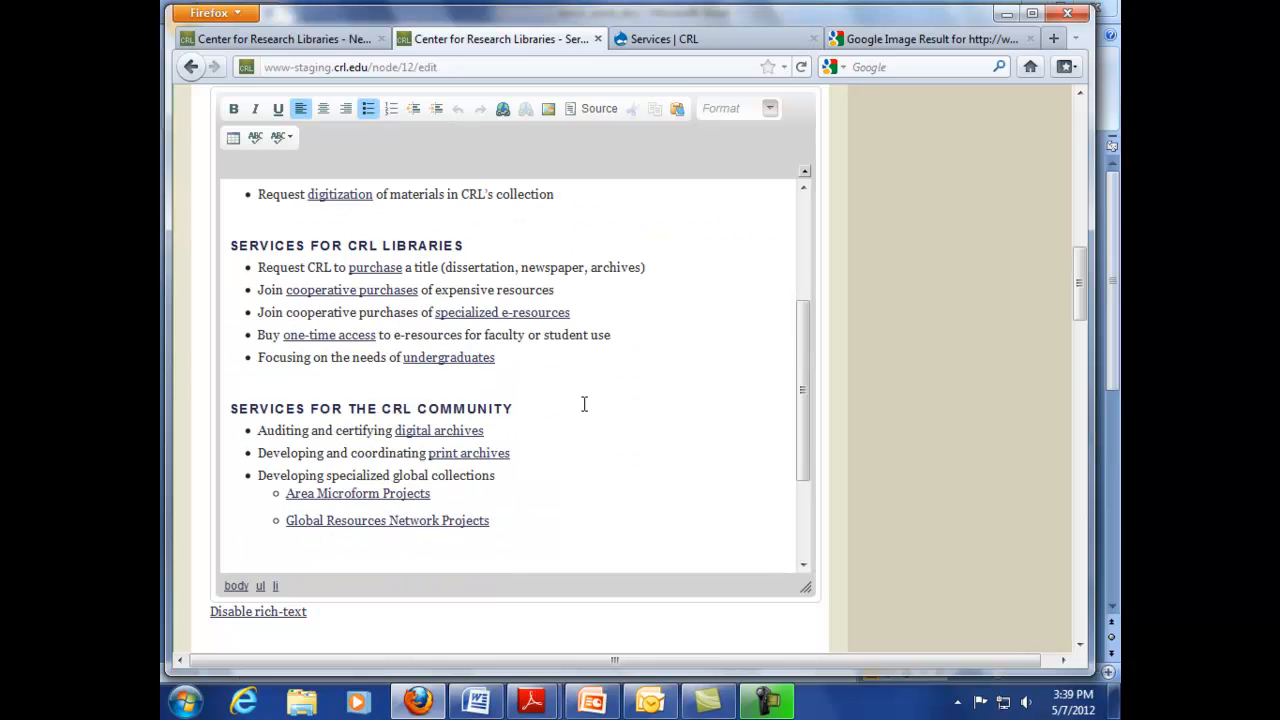
{"action": "scroll", "coordinate": [584, 404], "scroll_direction": "down", "scroll_amount": 2}
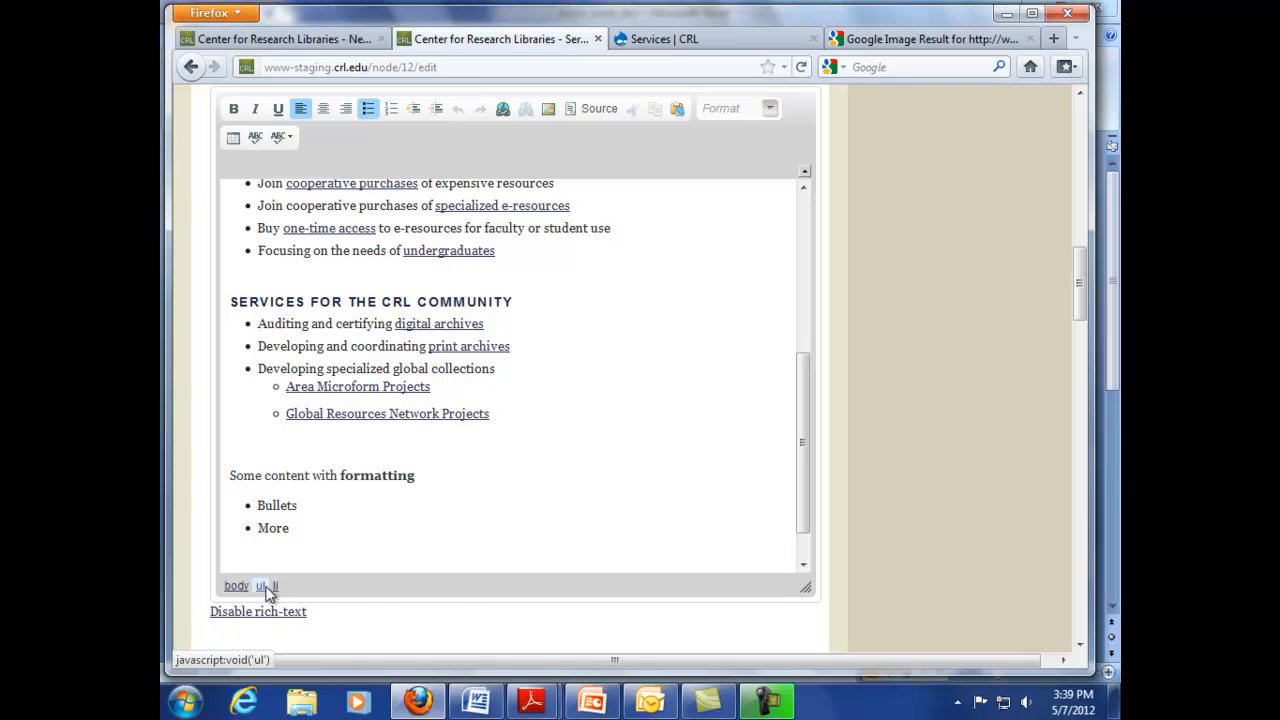
{"action": "left_click", "coordinate": [272, 508]}
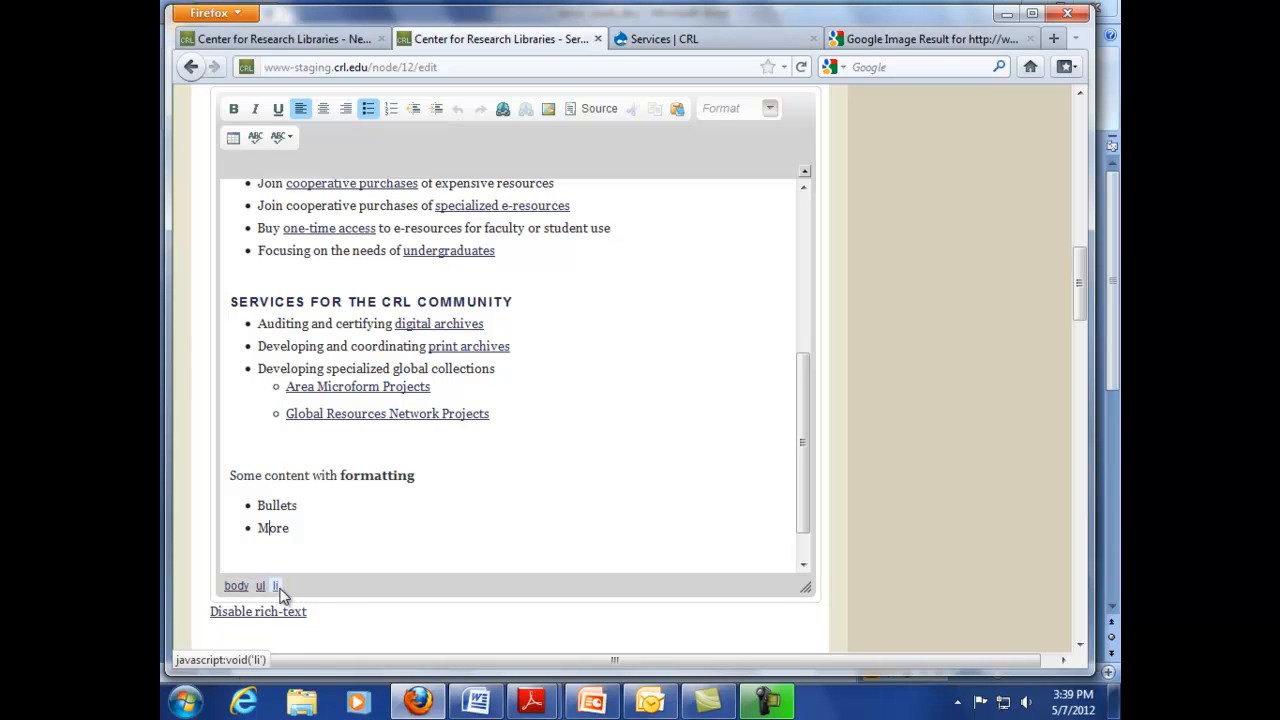
{"action": "left_click", "coordinate": [307, 475]}
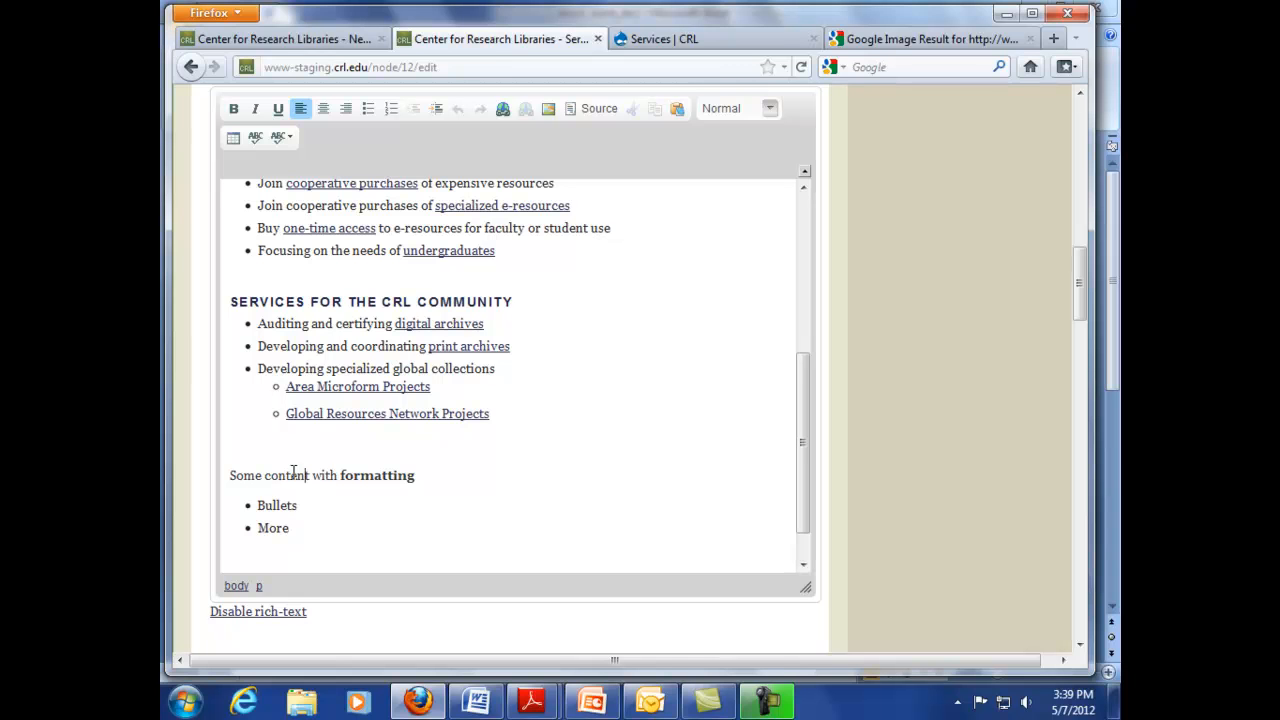
{"action": "left_click_drag", "start_coordinate": [1076, 291], "coordinate": [1078, 278]}
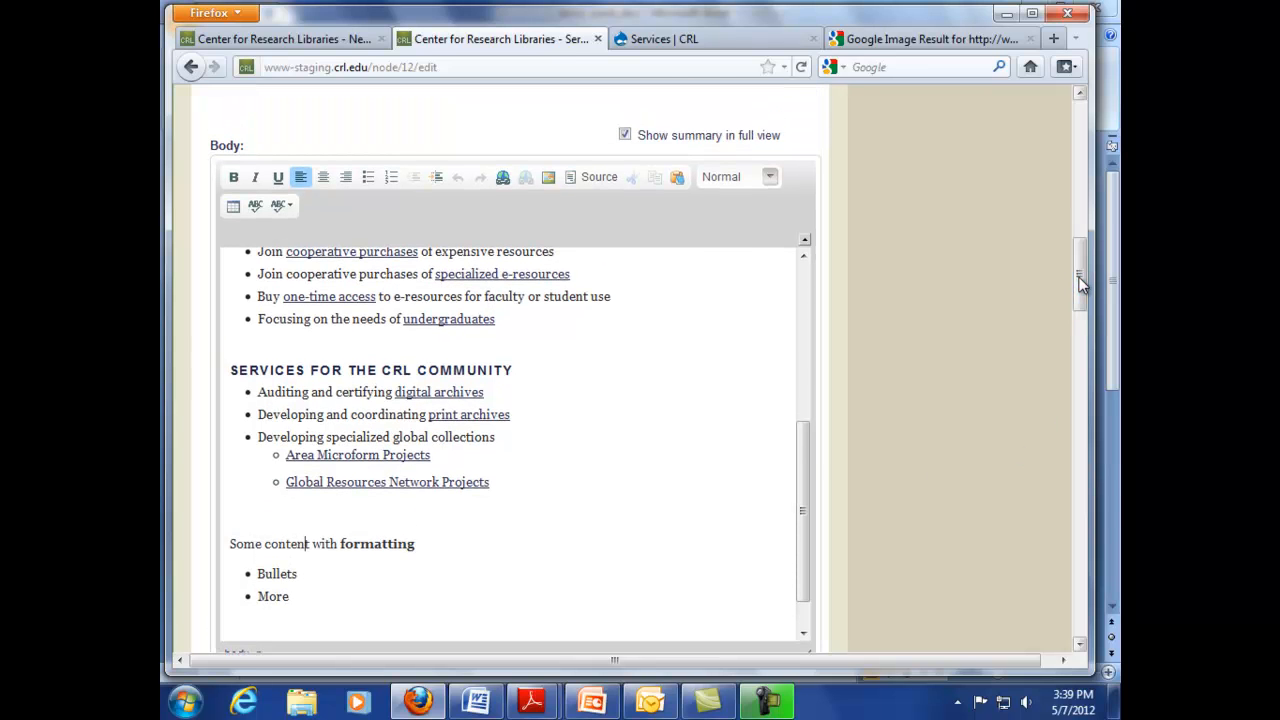
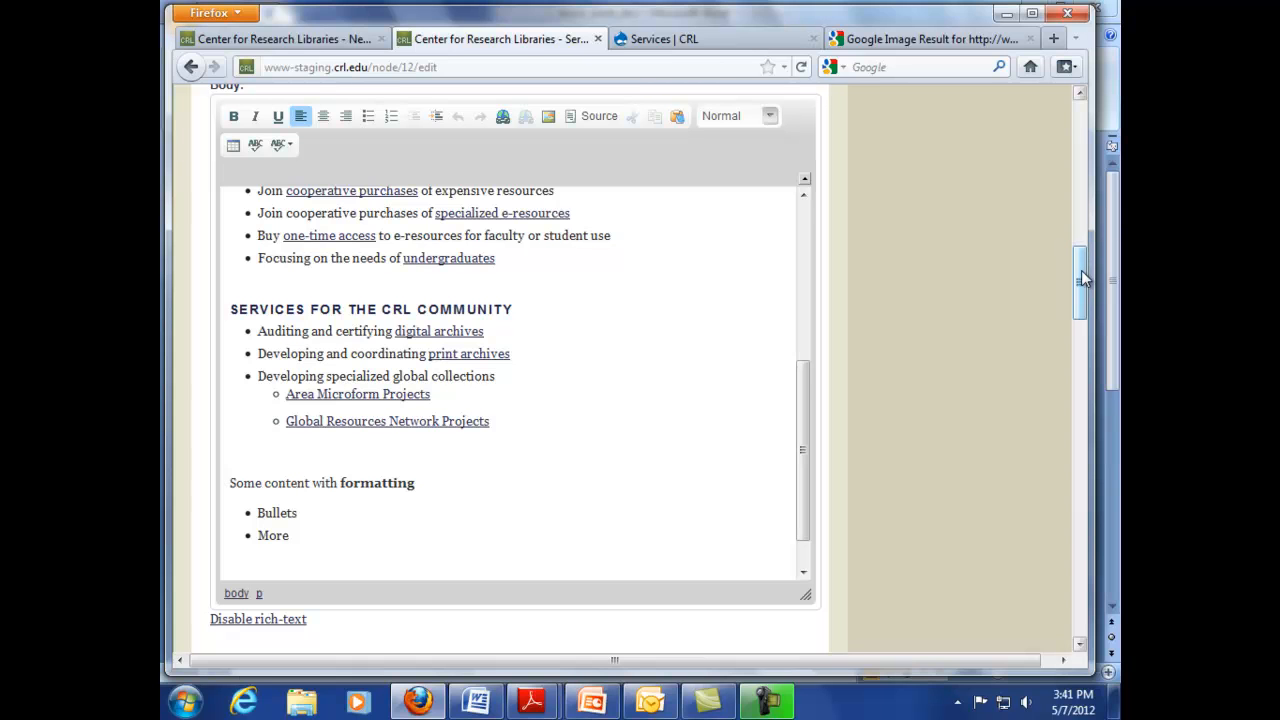
- Select the word "student" in the "Buy one-time access" bullet and open the link settings for it
{"action": "scroll", "coordinate": [1080, 271], "scroll_direction": "up", "scroll_amount": 1}
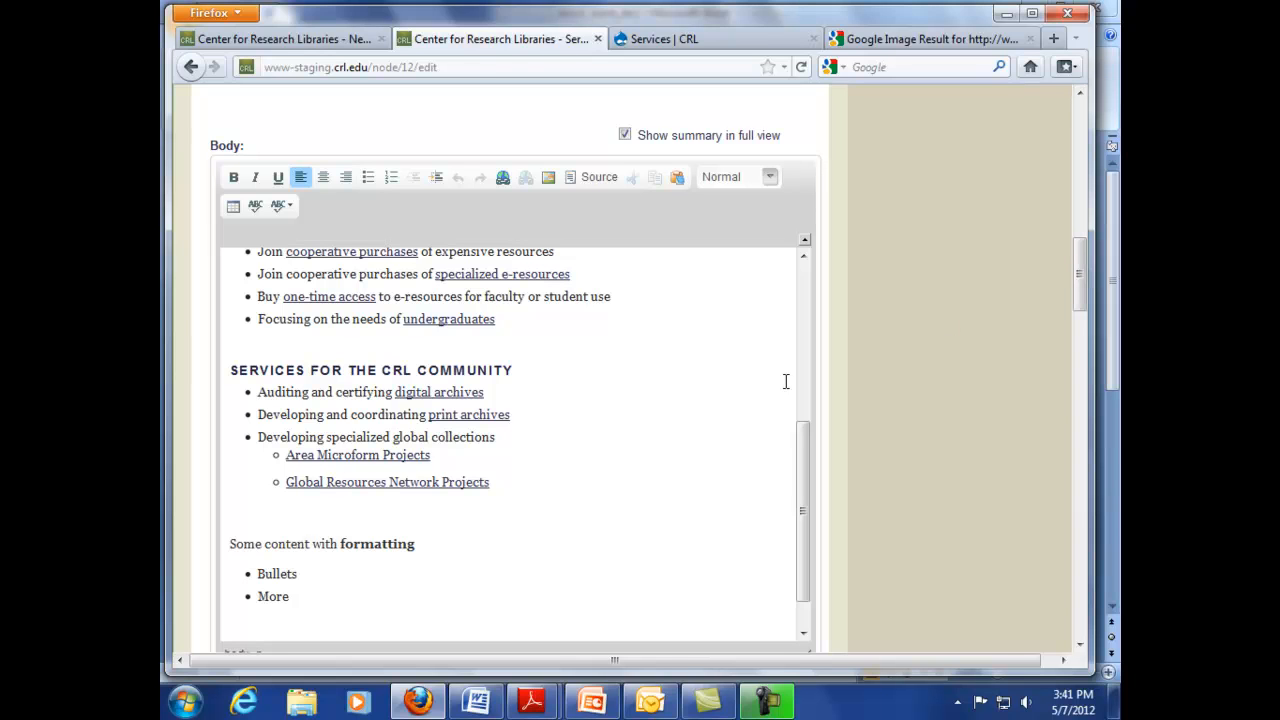
{"action": "double_click", "coordinate": [553, 300]}
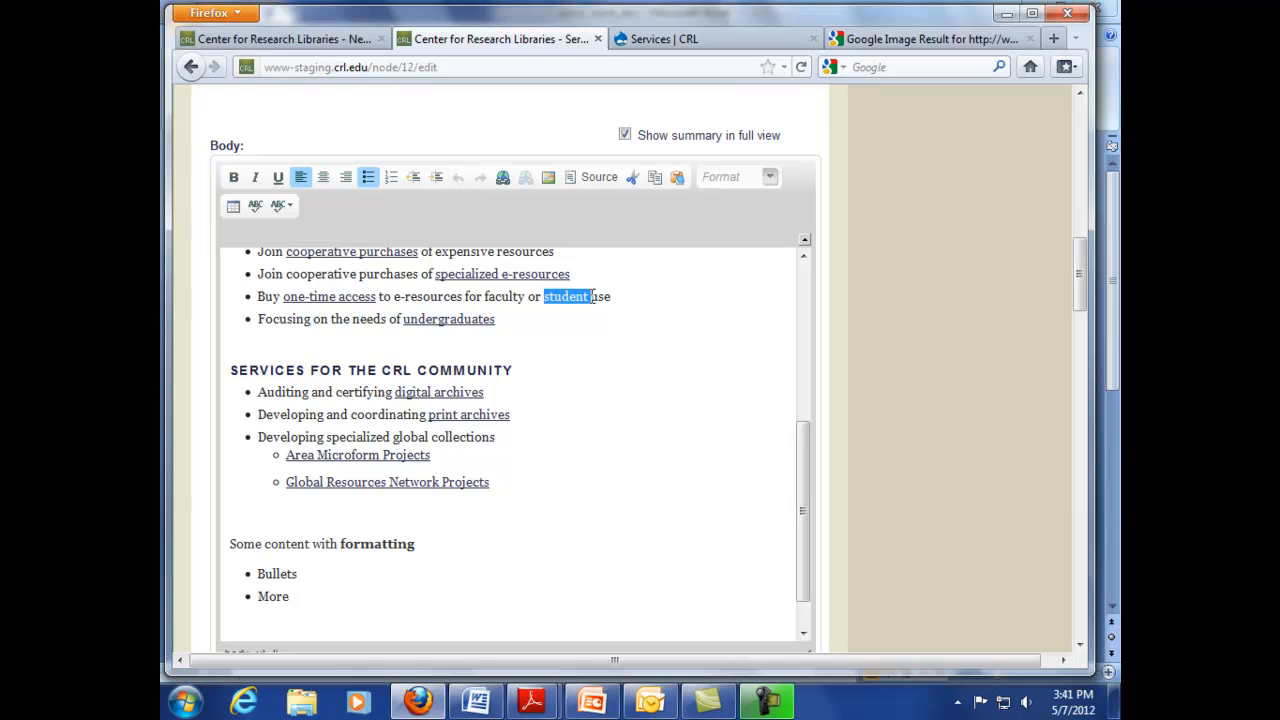
{"action": "left_click", "coordinate": [502, 178]}
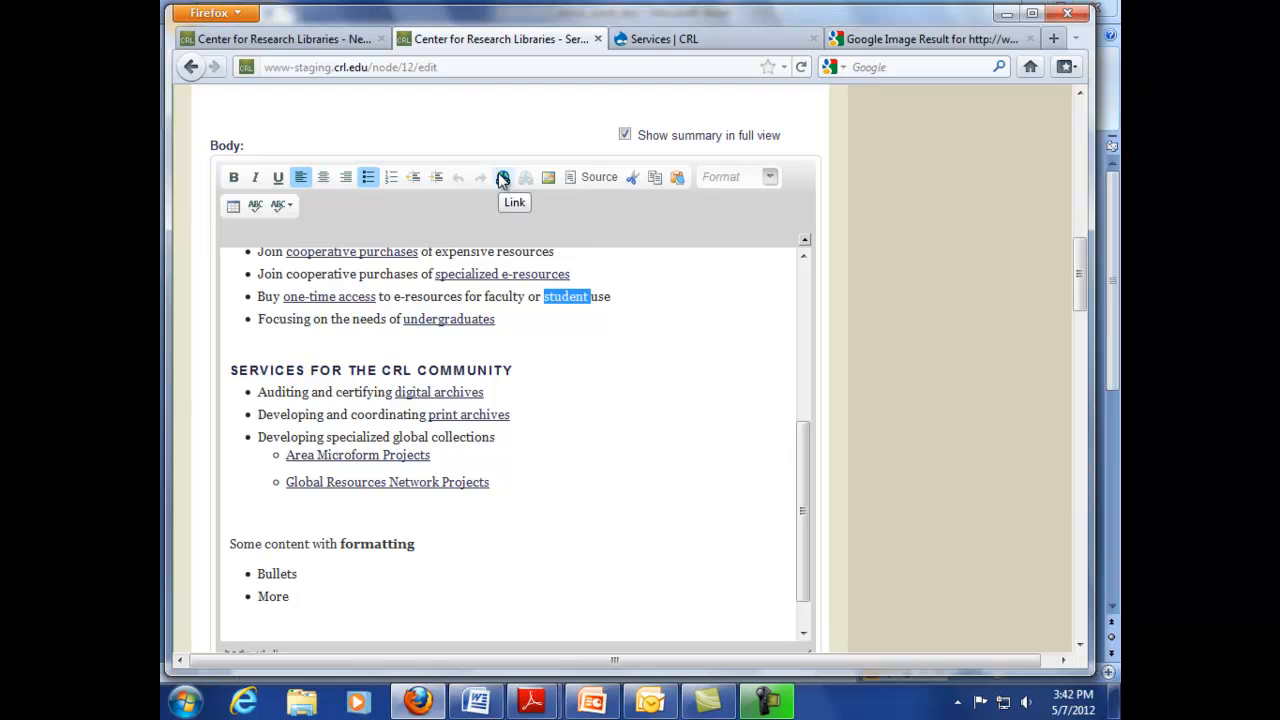
{"action": "left_click", "coordinate": [502, 178]}
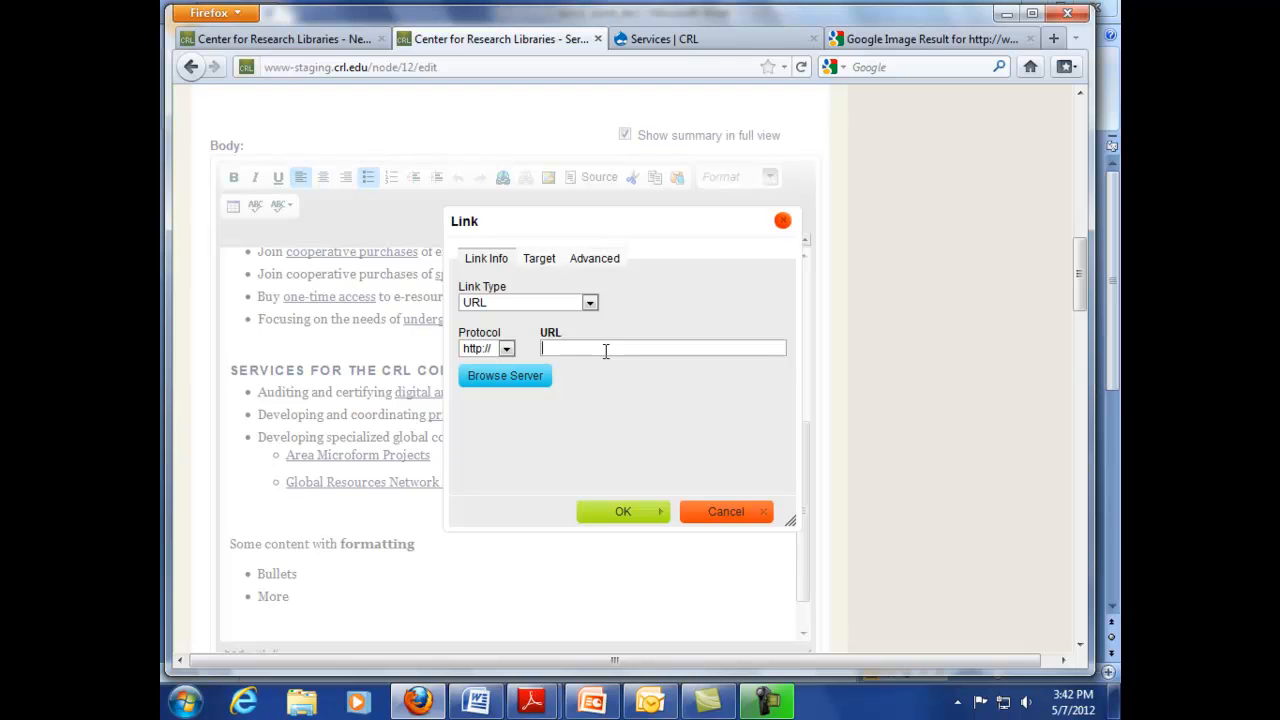
- Switch to PowerPoint to review the external link guidance on the "Working with Links & Images" slide, and return to Firefox
{"action": "key", "text": "alt+Tab"}
{"action": "key", "text": "alt+Tab"}
{"action": "key", "text": "alt+Tab"}
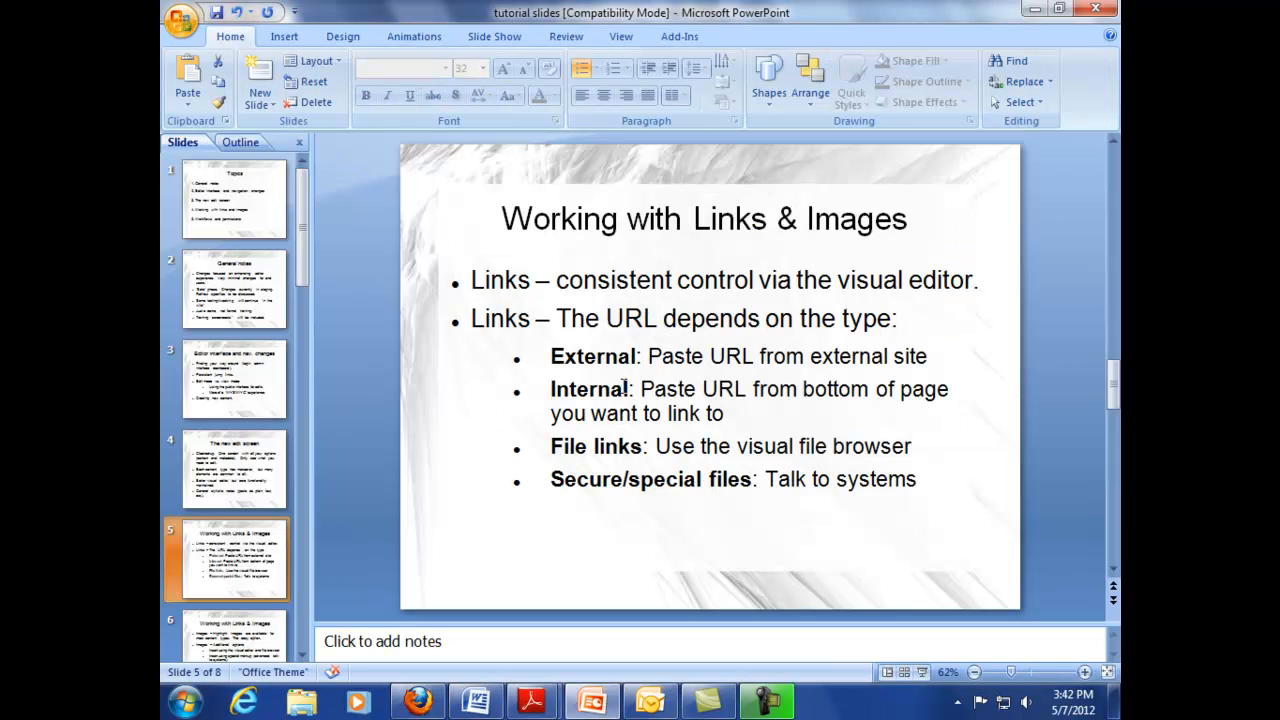
{"action": "left_click", "coordinate": [579, 358]}
{"action": "double_click", "coordinate": [579, 362]}
{"action": "left_click", "coordinate": [674, 357]}
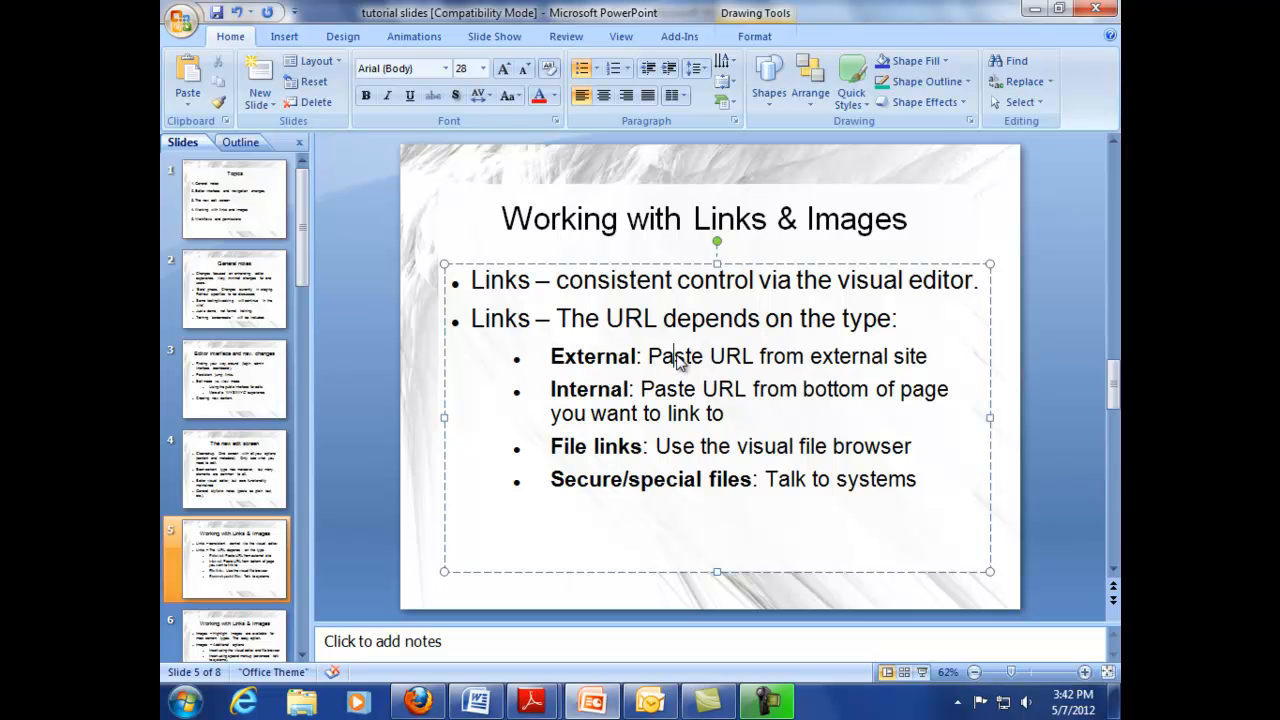
{"action": "key", "text": "alt+Tab"}
{"action": "key", "text": "alt+Tab"}
{"action": "key", "text": "alt+Tab"}
{"action": "key", "text": "alt+Tab"}
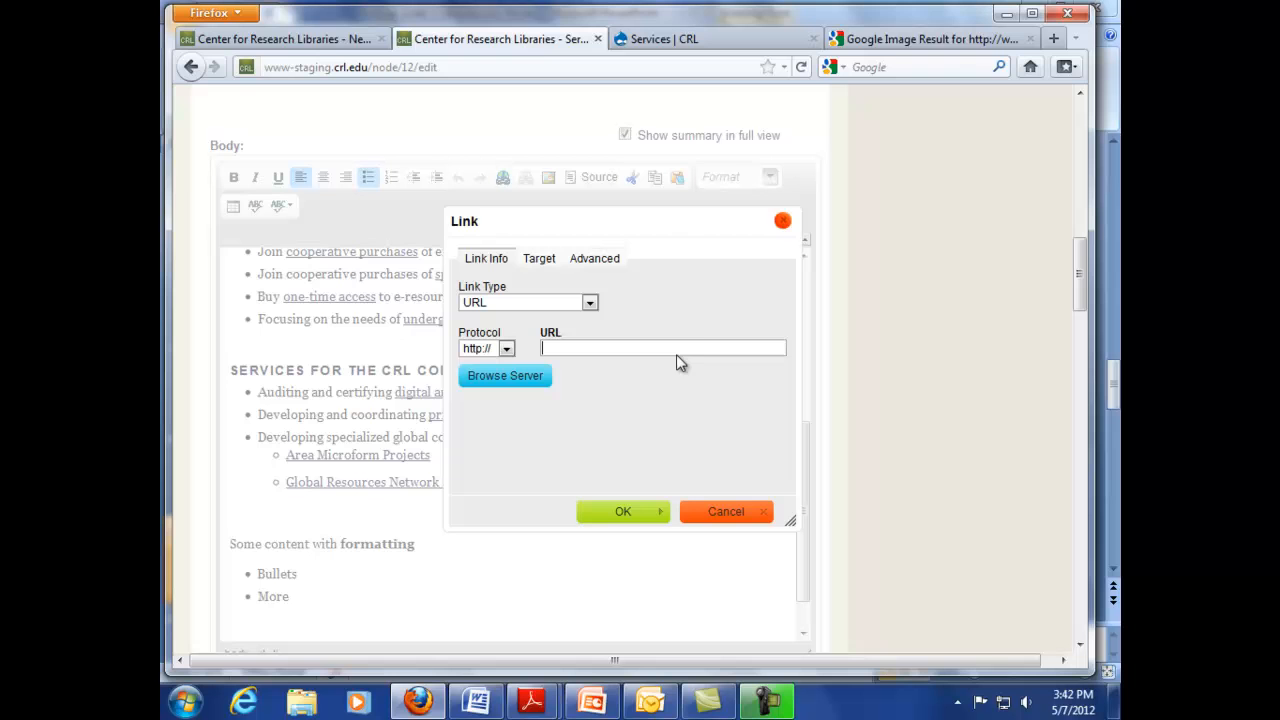
- Open the Armenian Weekly article behind the Google image result and copy its full web address
{"action": "left_click", "coordinate": [935, 39]}
{"action": "left_click", "coordinate": [790, 180]}
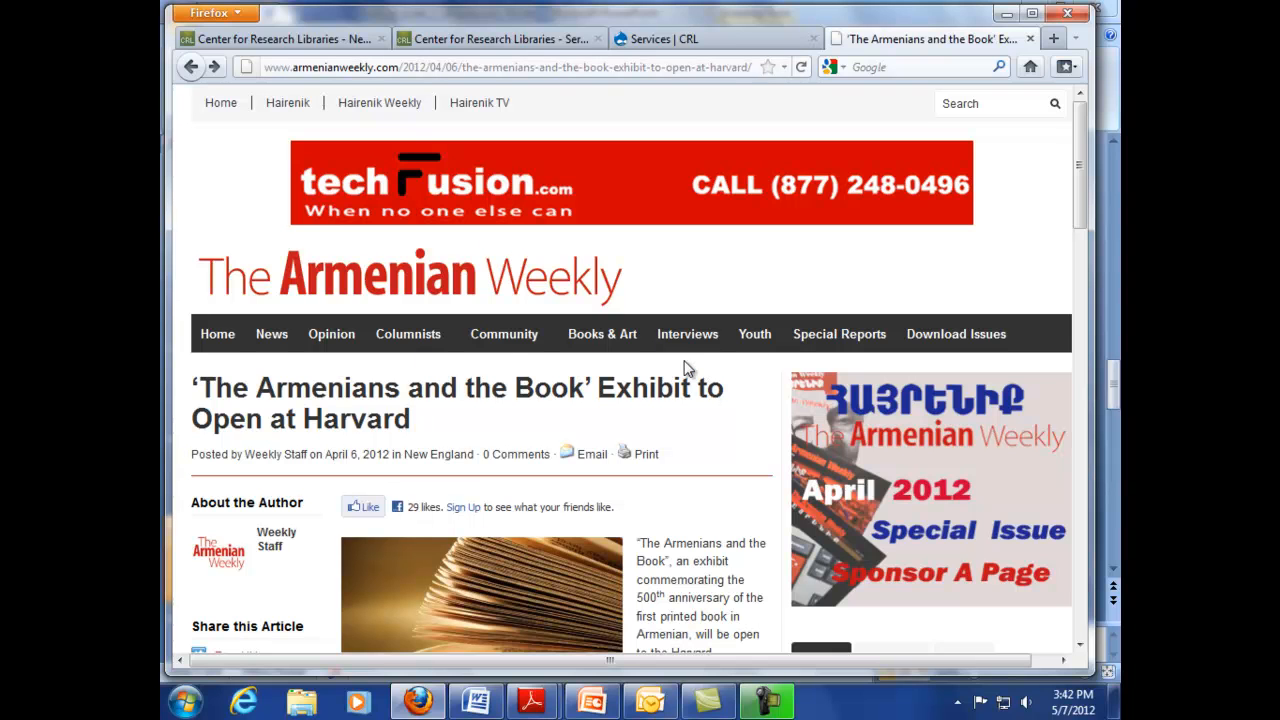
{"action": "left_click", "coordinate": [625, 67]}
{"action": "right_click", "coordinate": [625, 67]}
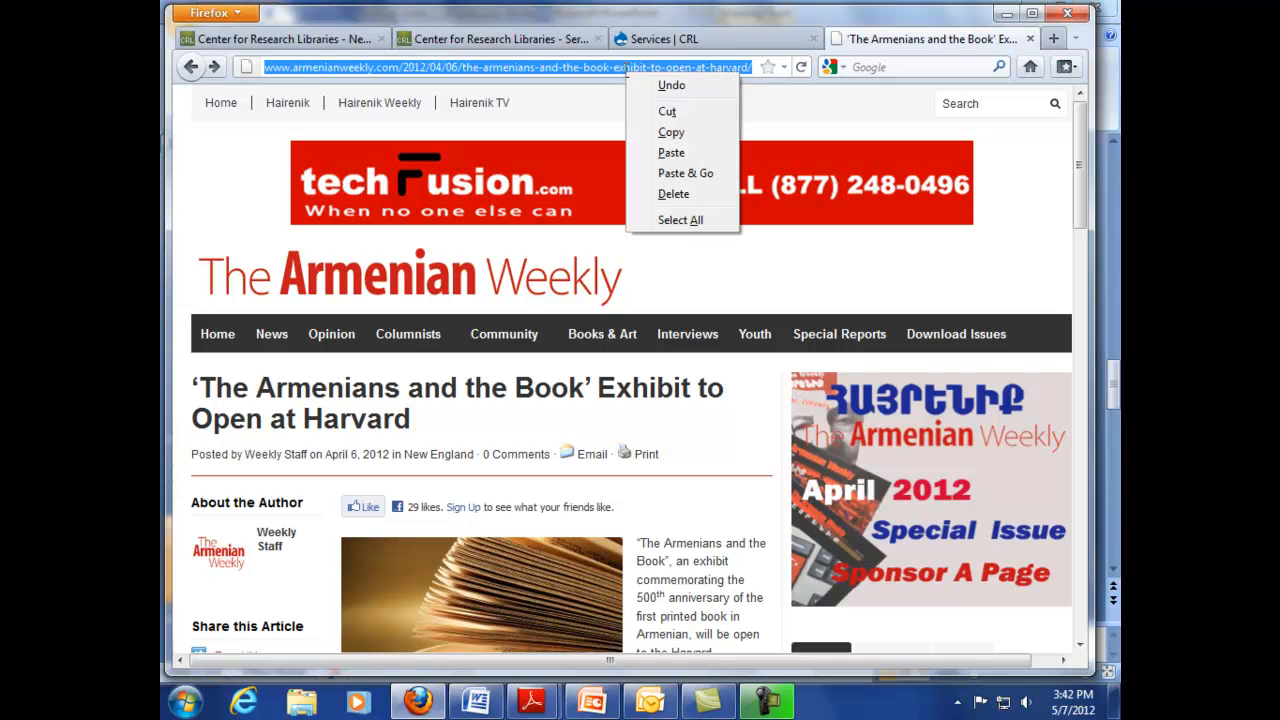
{"action": "left_click", "coordinate": [691, 134]}
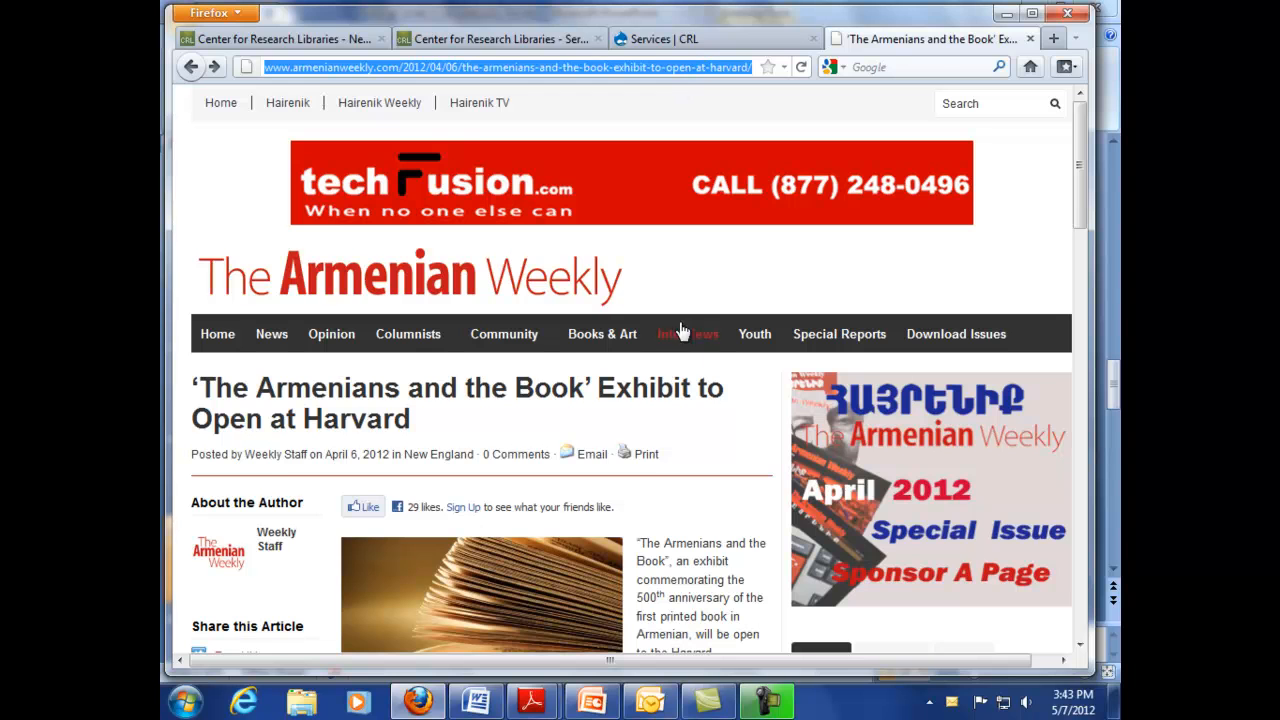
- Paste the copied Armenian Weekly address as the link URL for "student" on the Services page and apply the link
{"action": "left_click", "coordinate": [357, 42]}
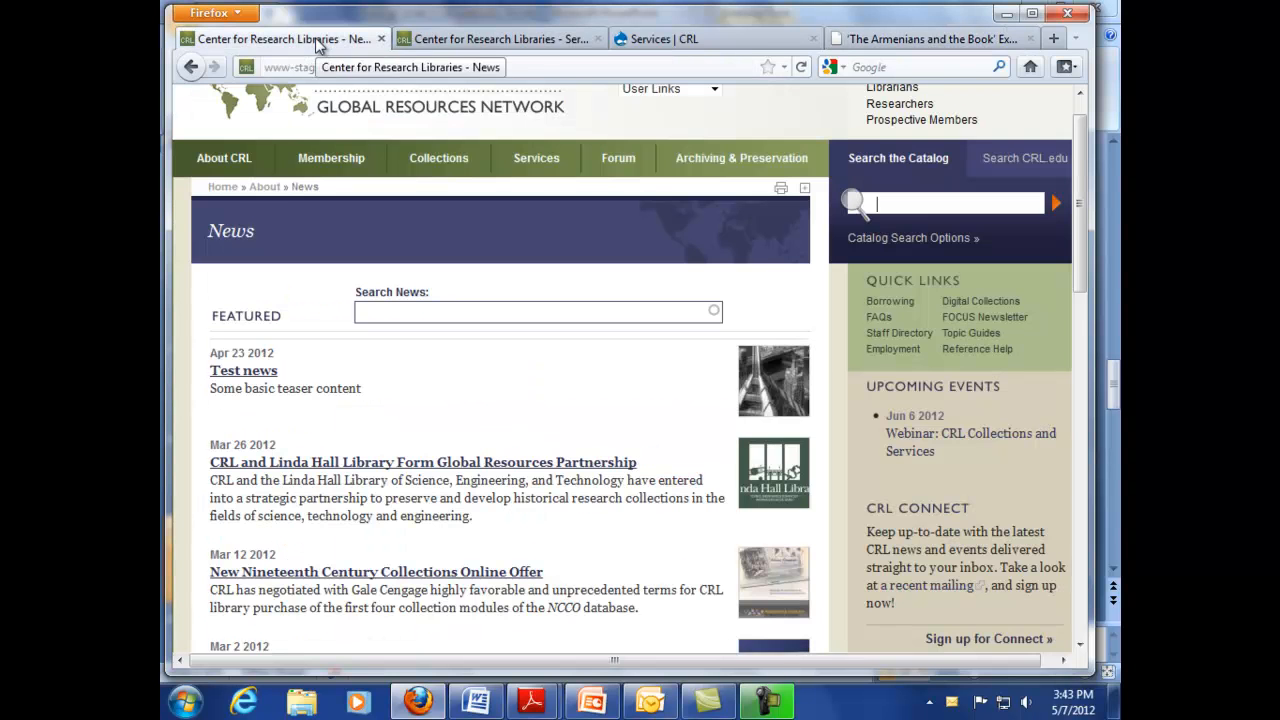
{"action": "left_click", "coordinate": [508, 42]}
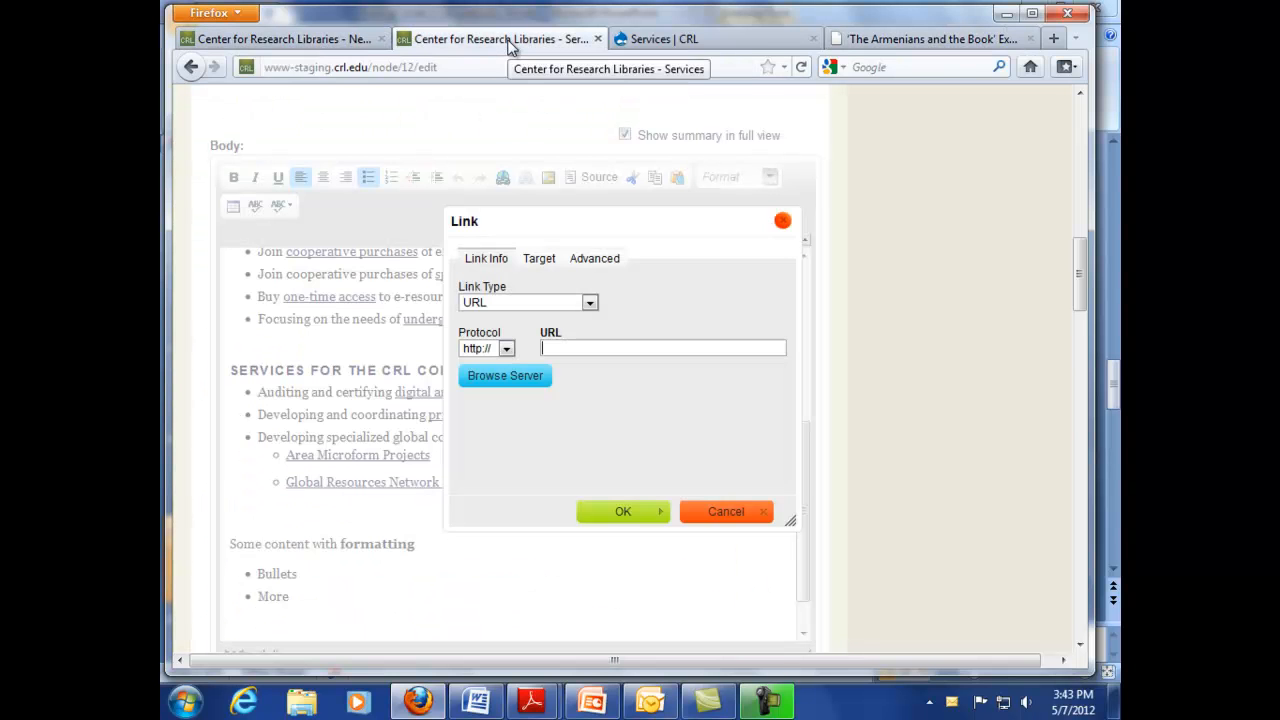
{"action": "right_click", "coordinate": [583, 348]}
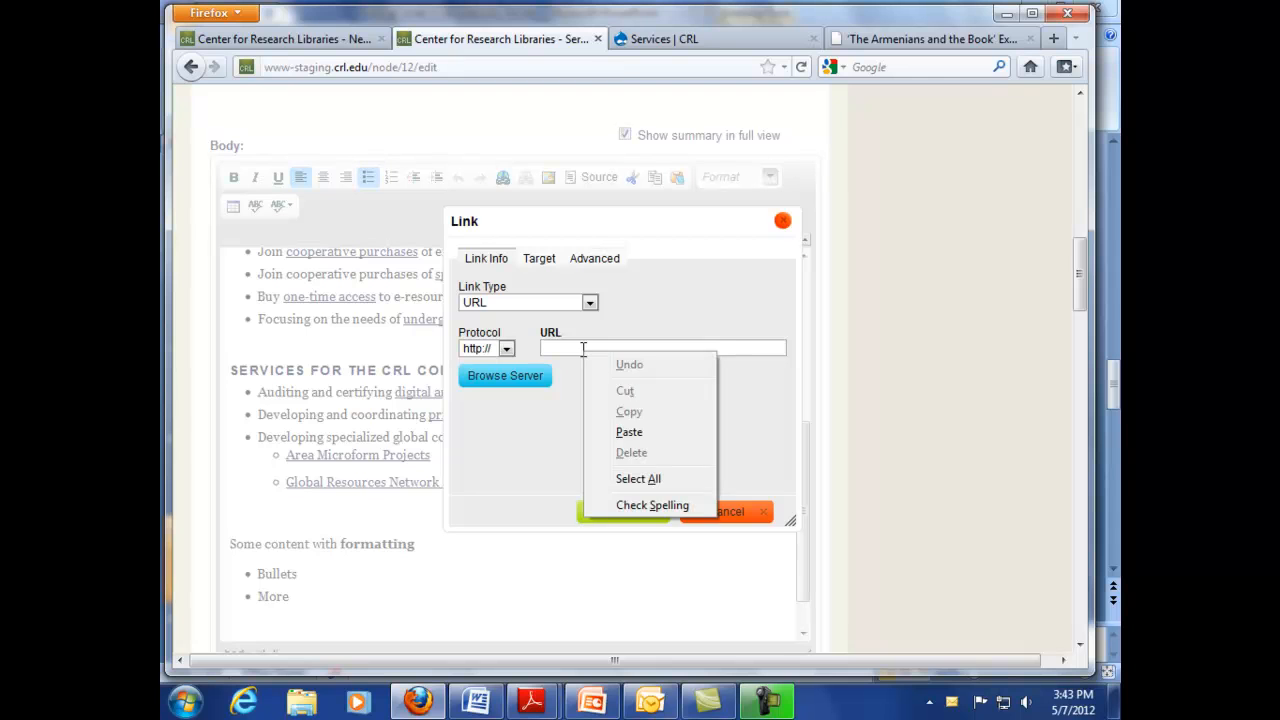
{"action": "left_click", "coordinate": [629, 432]}
{"action": "left_click", "coordinate": [621, 512]}
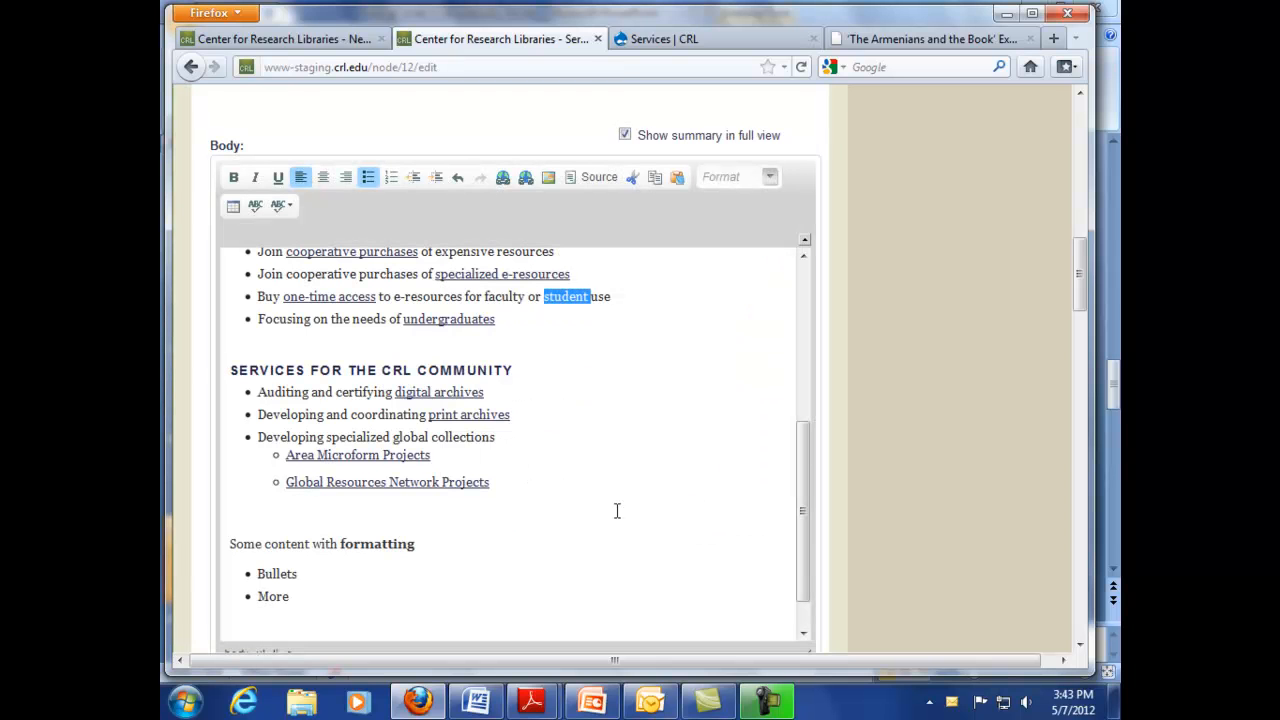
- Save the Services page with its linked word "student"
{"action": "left_click", "coordinate": [618, 296]}
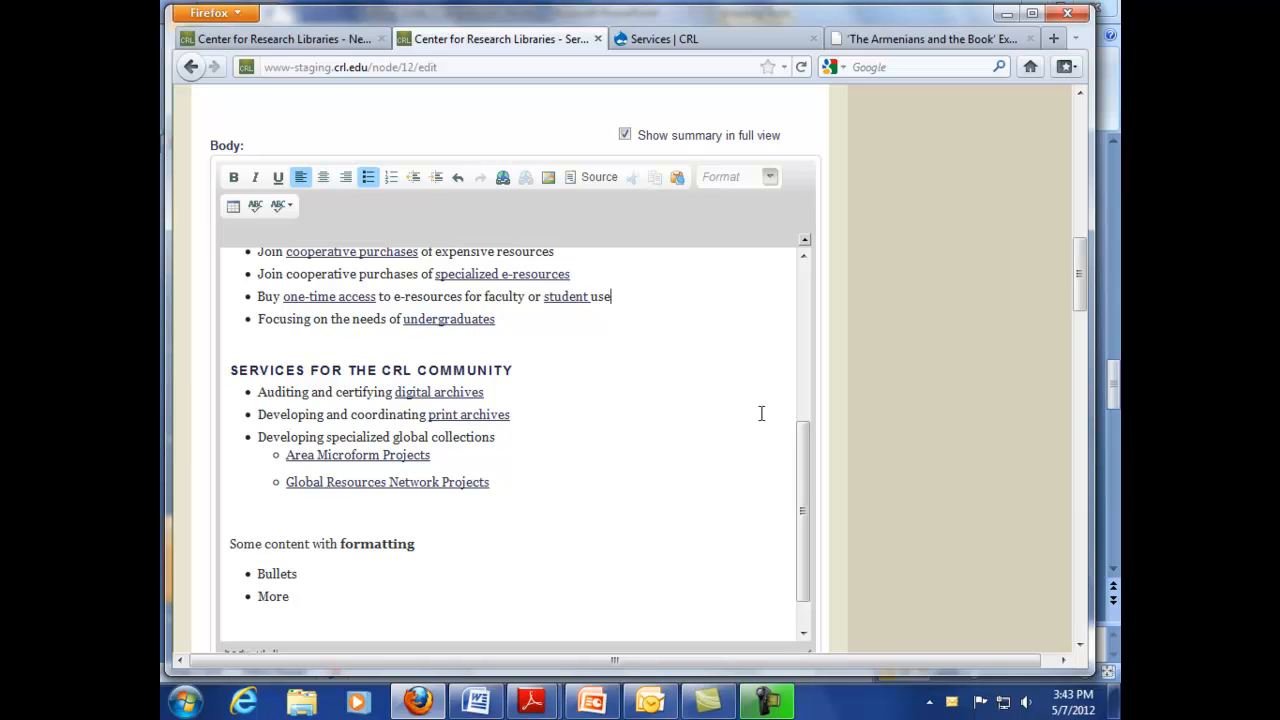
{"action": "left_click_drag", "start_coordinate": [1077, 278], "coordinate": [1082, 610]}
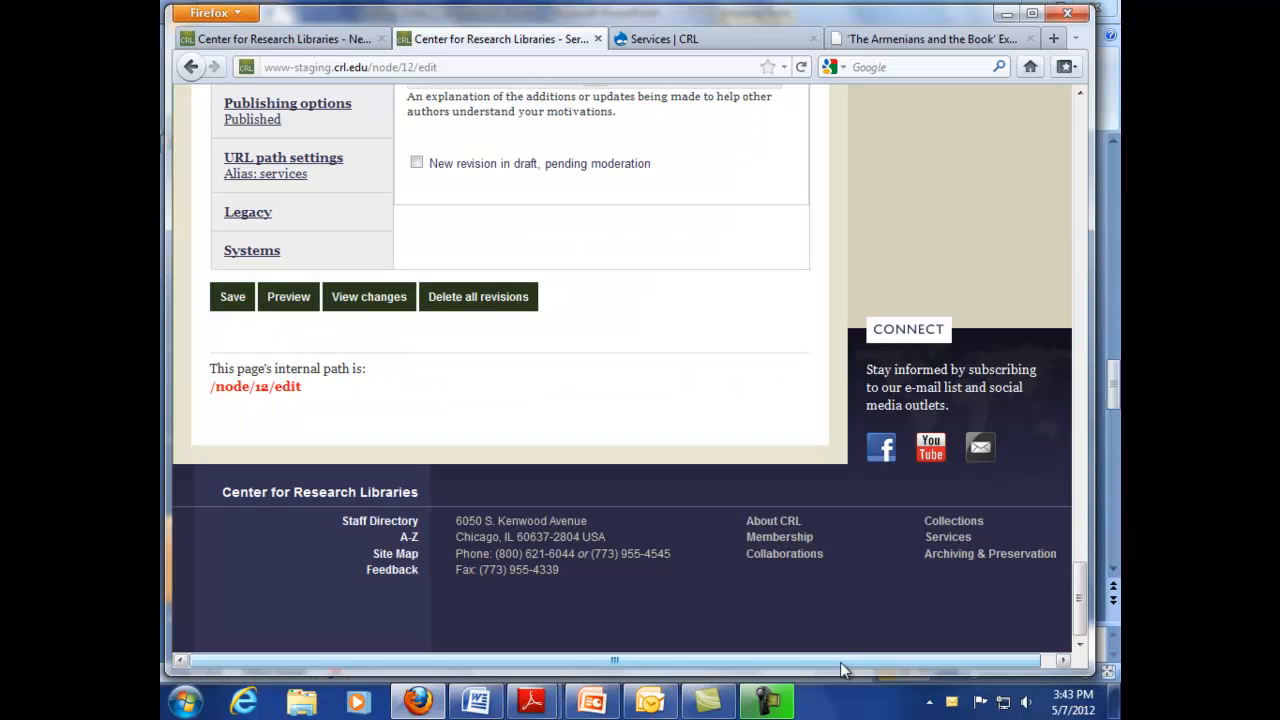
{"action": "left_click", "coordinate": [233, 297]}
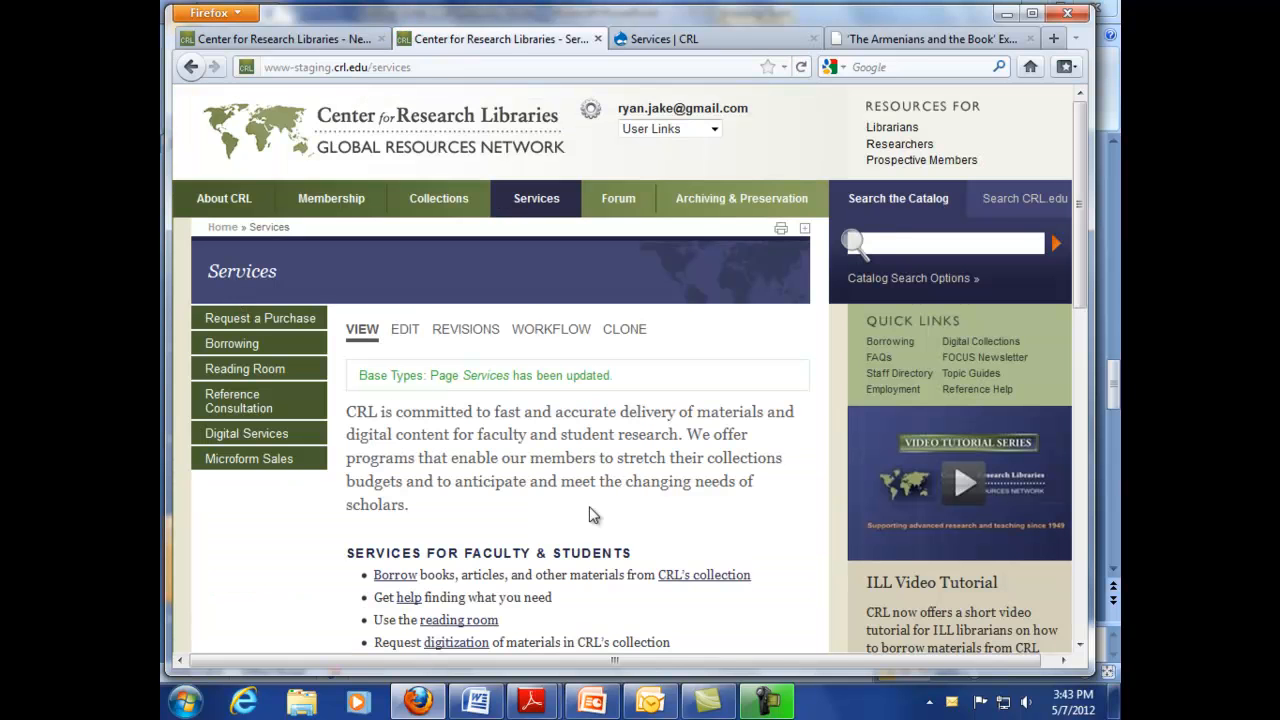
- Test the "student" link on the saved Services page and return to that page
{"action": "scroll", "coordinate": [590, 514], "scroll_direction": "down", "scroll_amount": 5}
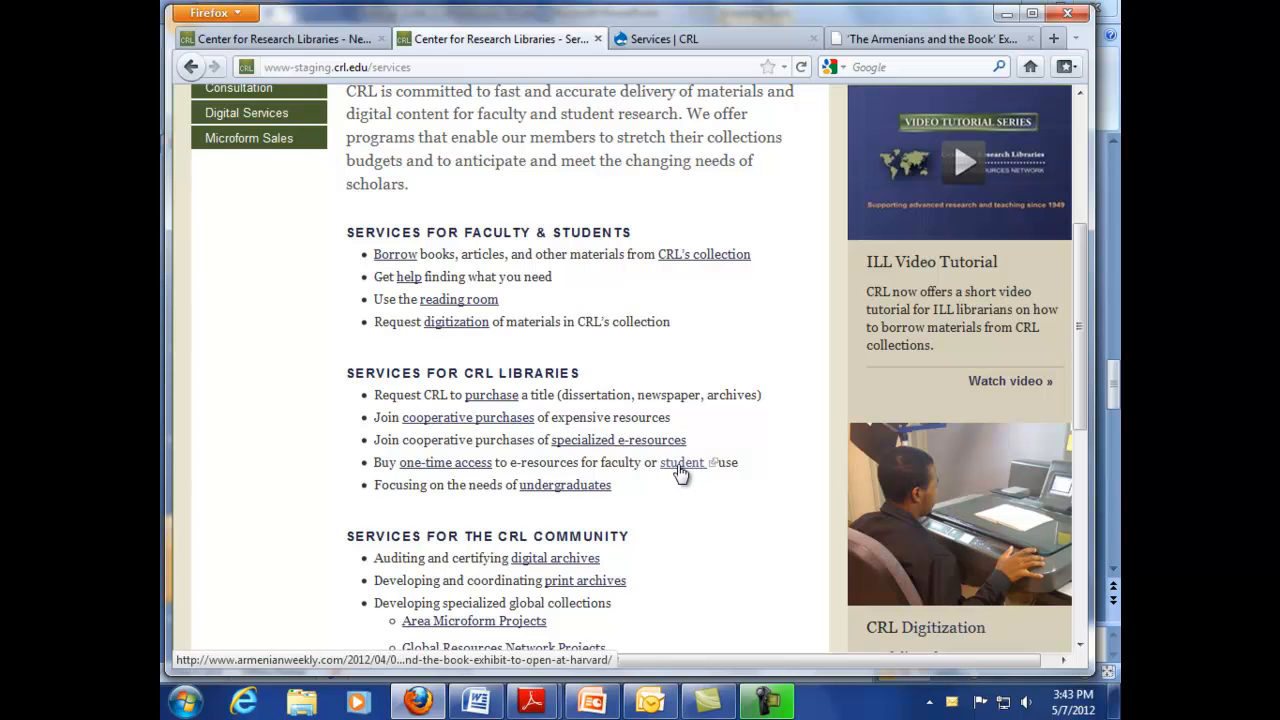
{"action": "left_click", "coordinate": [678, 468]}
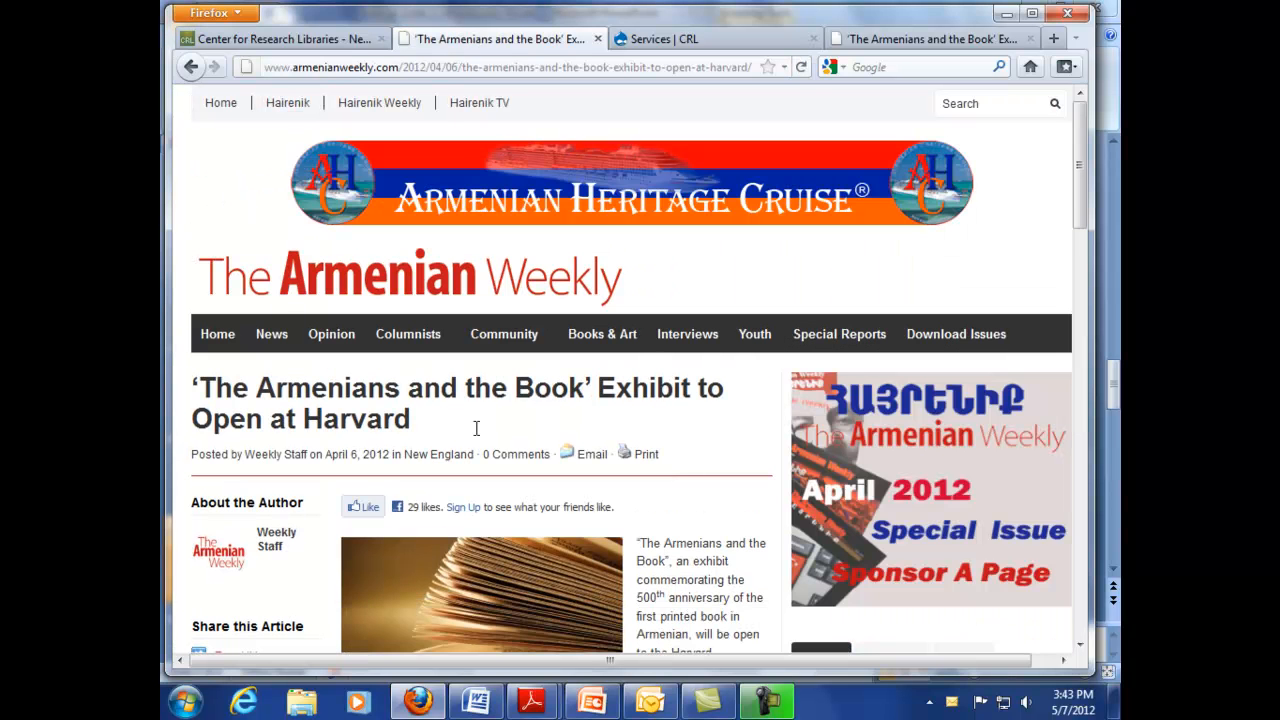
{"action": "left_click", "coordinate": [192, 69]}
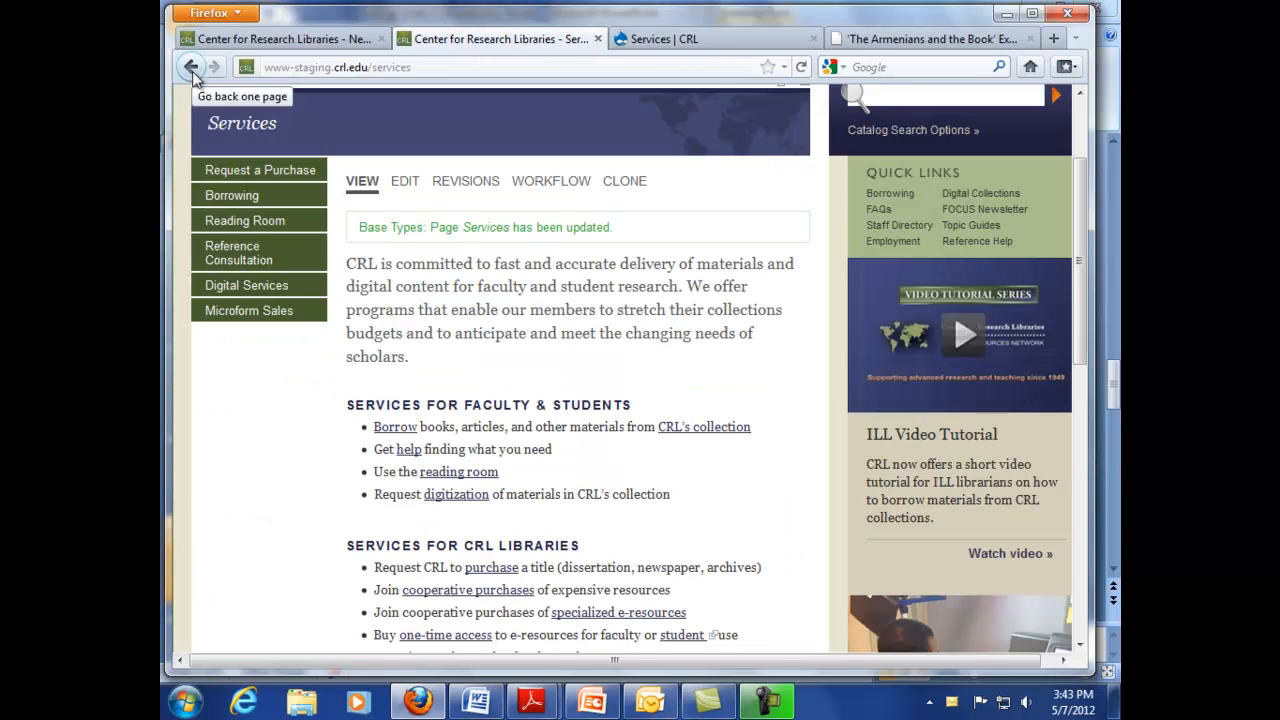
- Reopen the Services page for editing and remove the link from the word "student" in the body text
{"action": "left_click", "coordinate": [405, 187]}
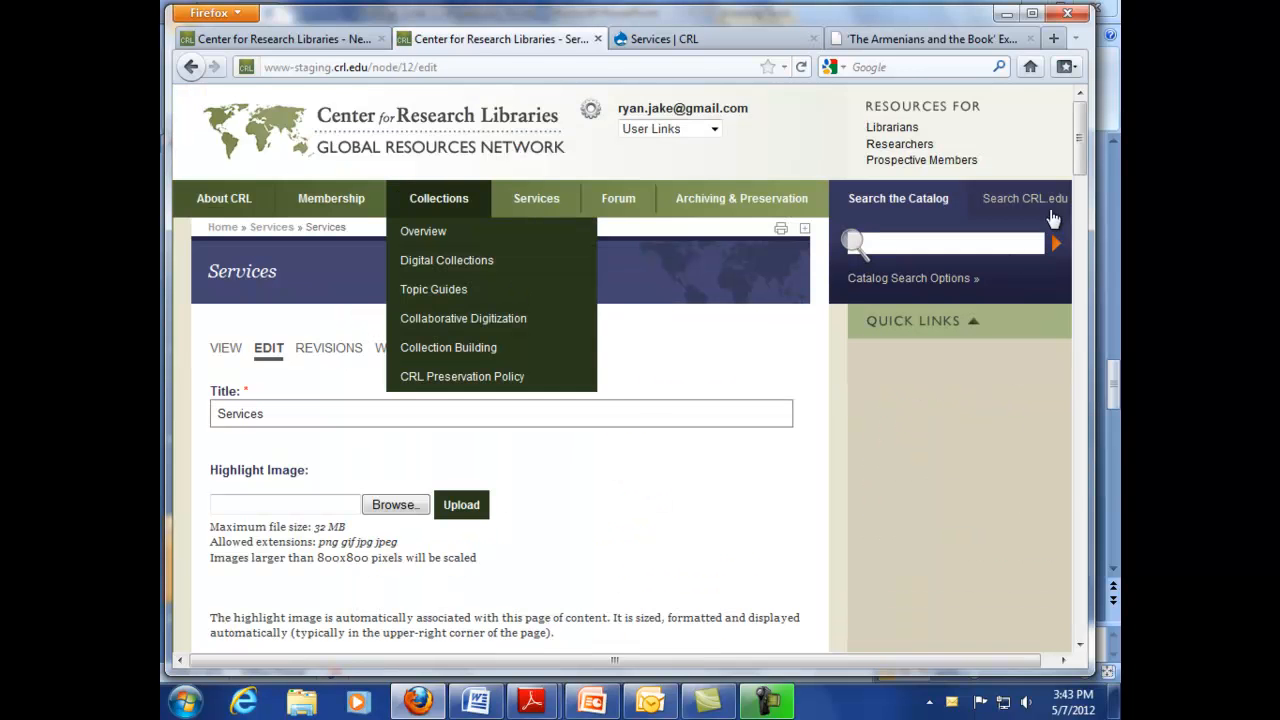
{"action": "left_click_drag", "start_coordinate": [1080, 146], "coordinate": [1078, 310]}
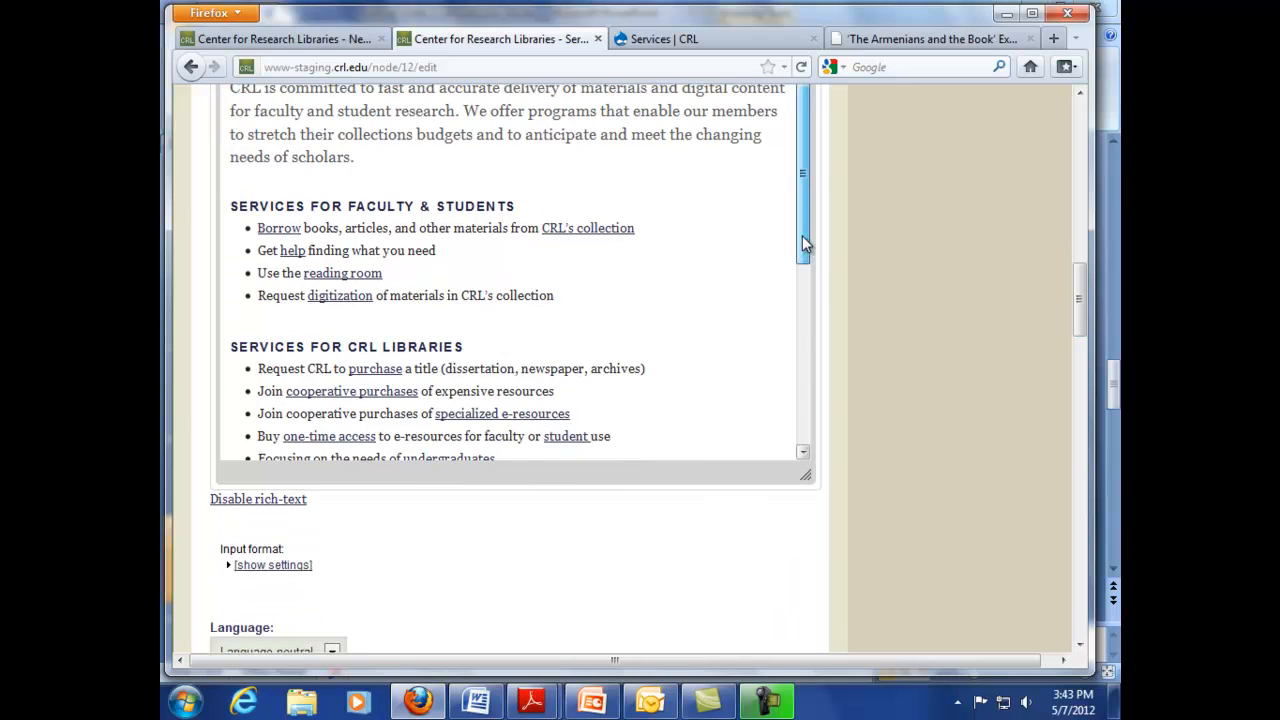
{"action": "scroll", "coordinate": [802, 240], "scroll_direction": "down", "scroll_amount": 1}
{"action": "left_click", "coordinate": [562, 368]}
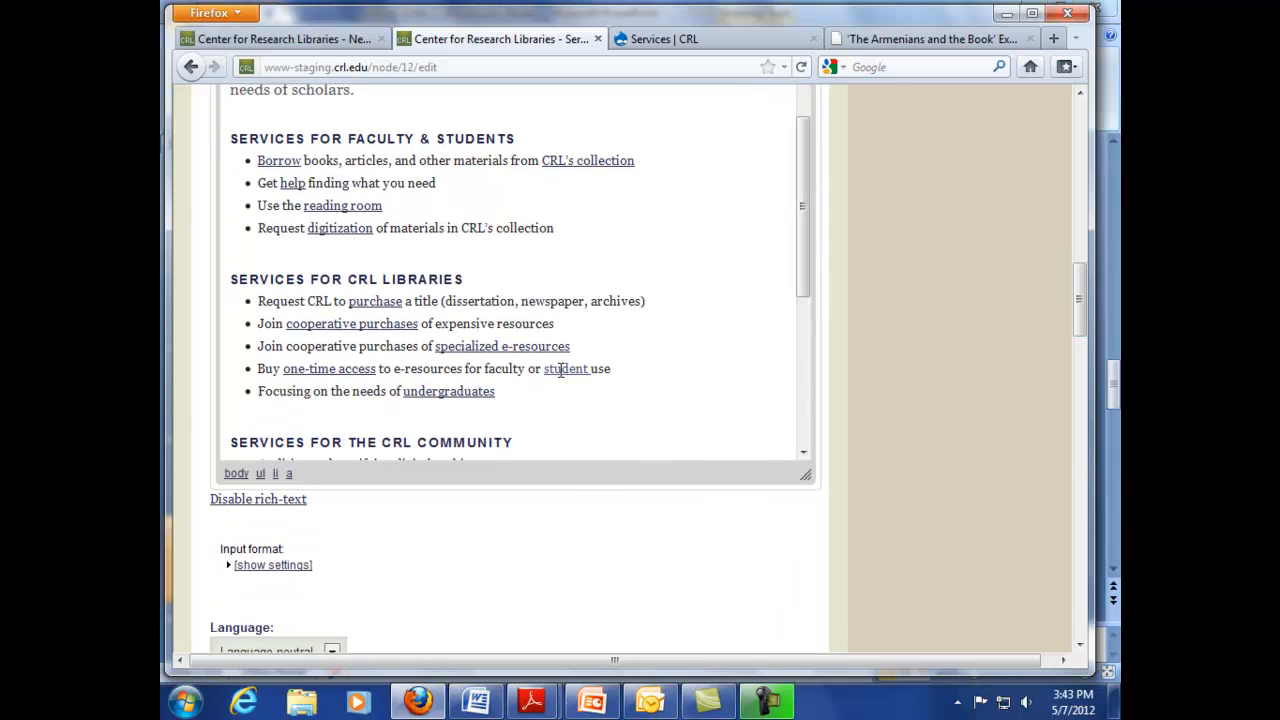
{"action": "scroll", "coordinate": [1081, 314], "scroll_direction": "up", "scroll_amount": 3}
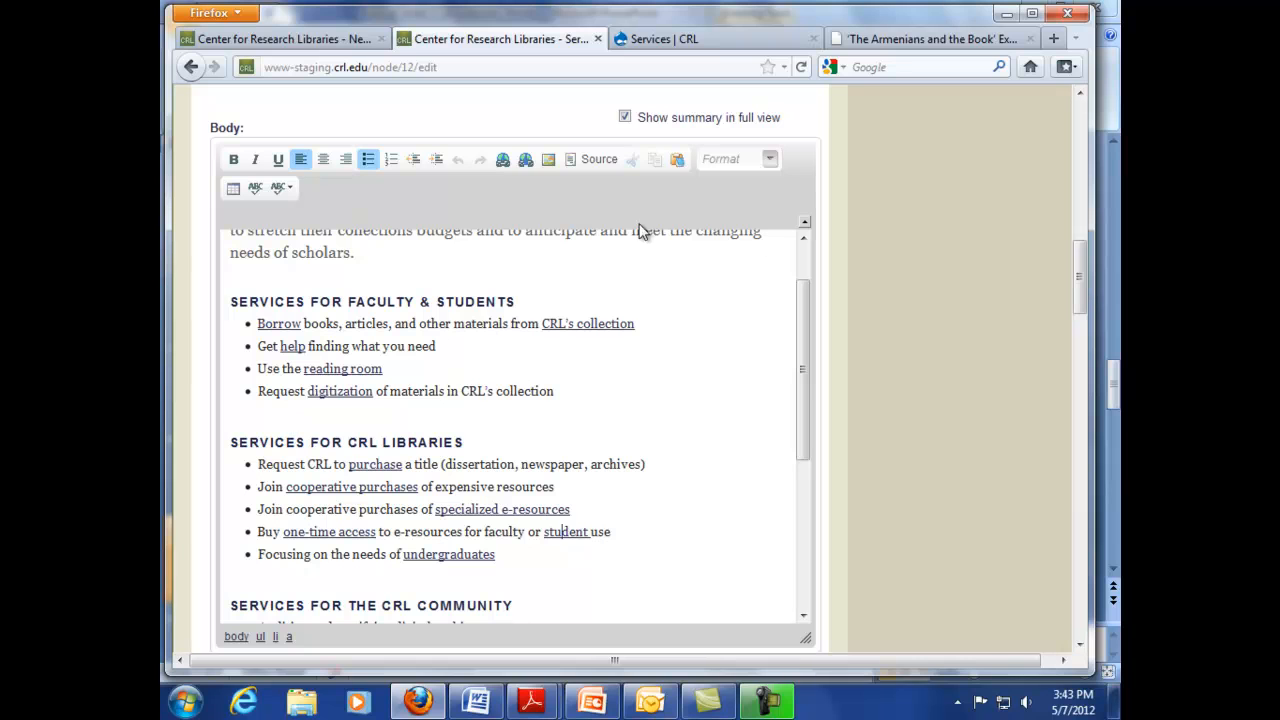
{"action": "left_click", "coordinate": [525, 162]}
- Review the link types on the PowerPoint slide and open the link settings for "student" in the Services page body
{"action": "double_click", "coordinate": [566, 533]}
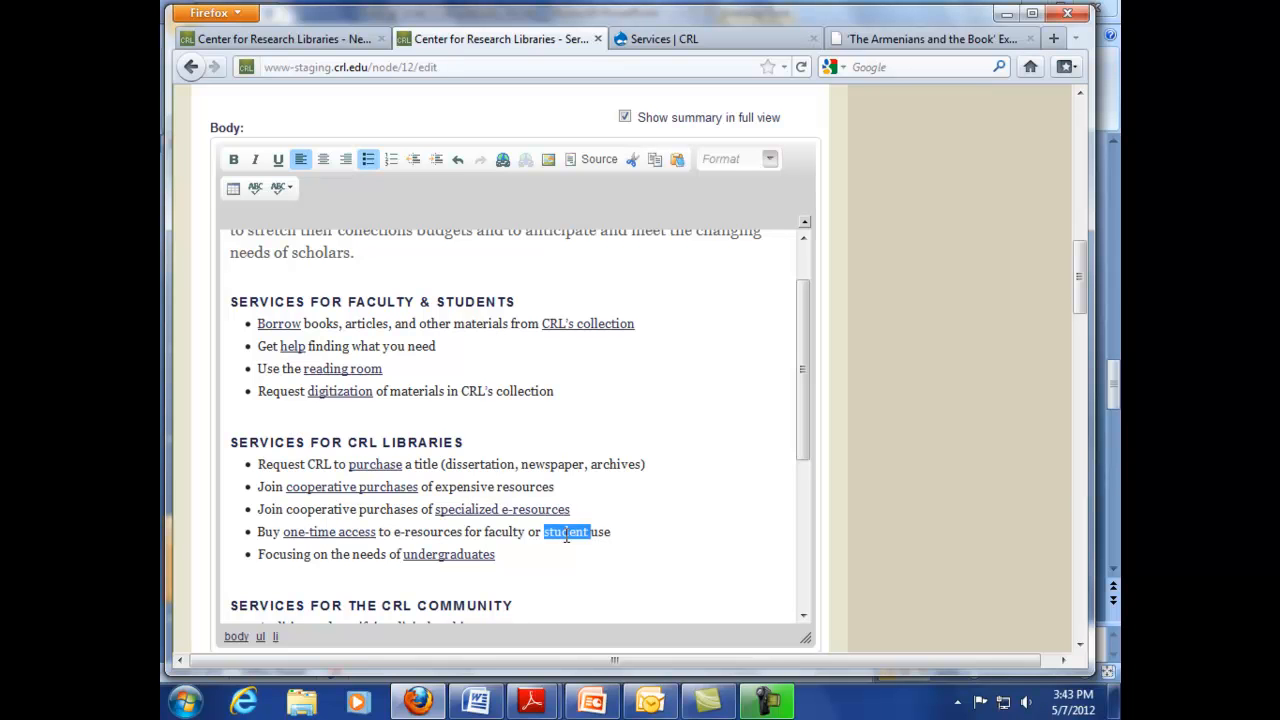
{"action": "key", "text": "alt+Tab"}
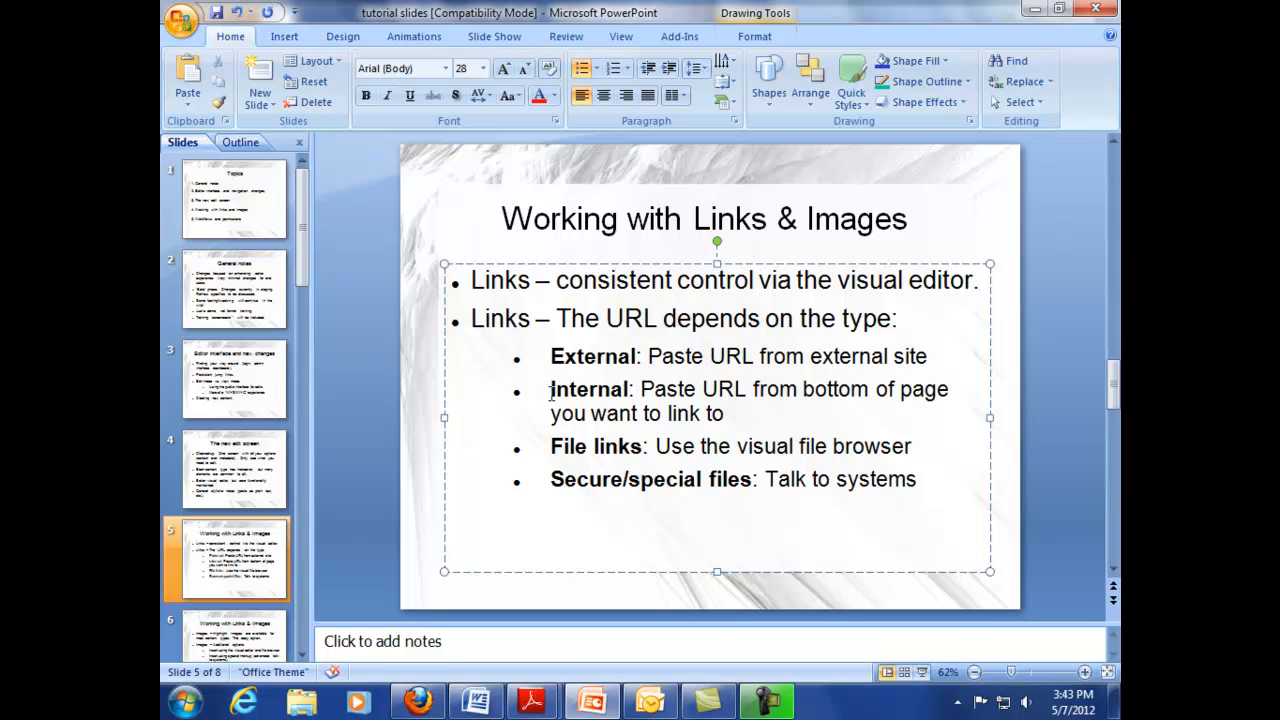
{"action": "key", "text": "alt+Tab"}
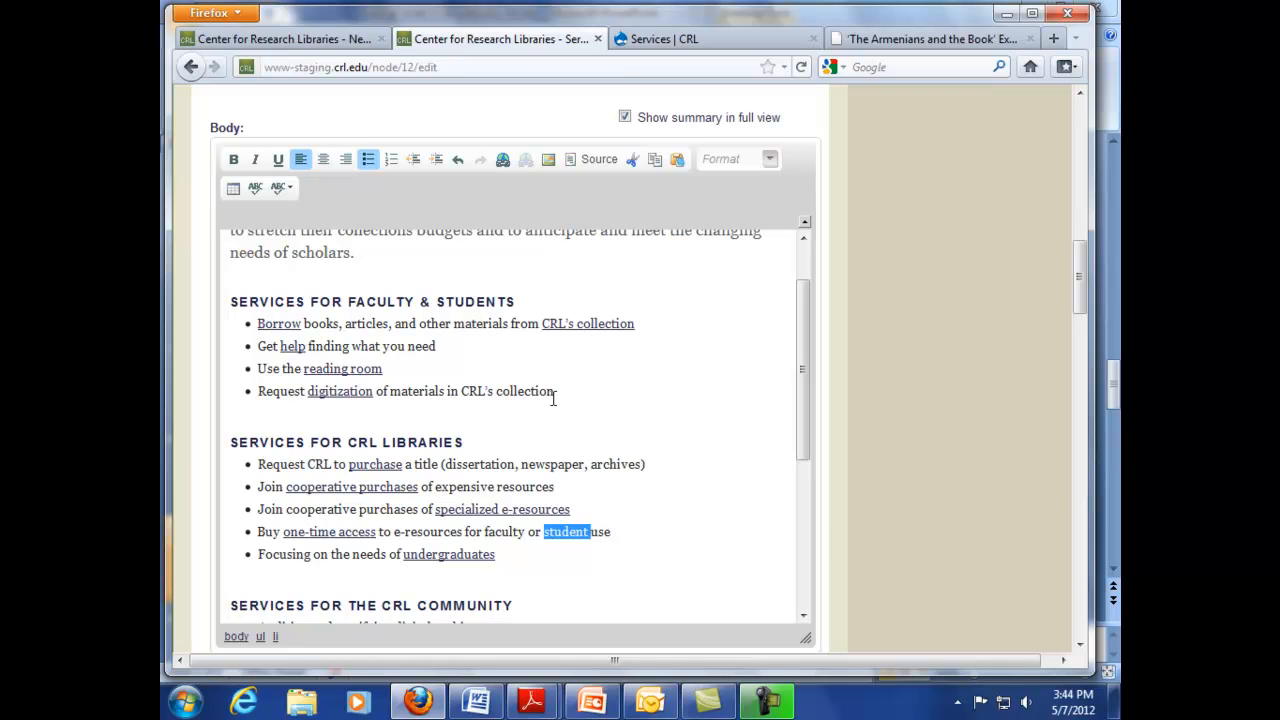
{"action": "left_click", "coordinate": [503, 161]}
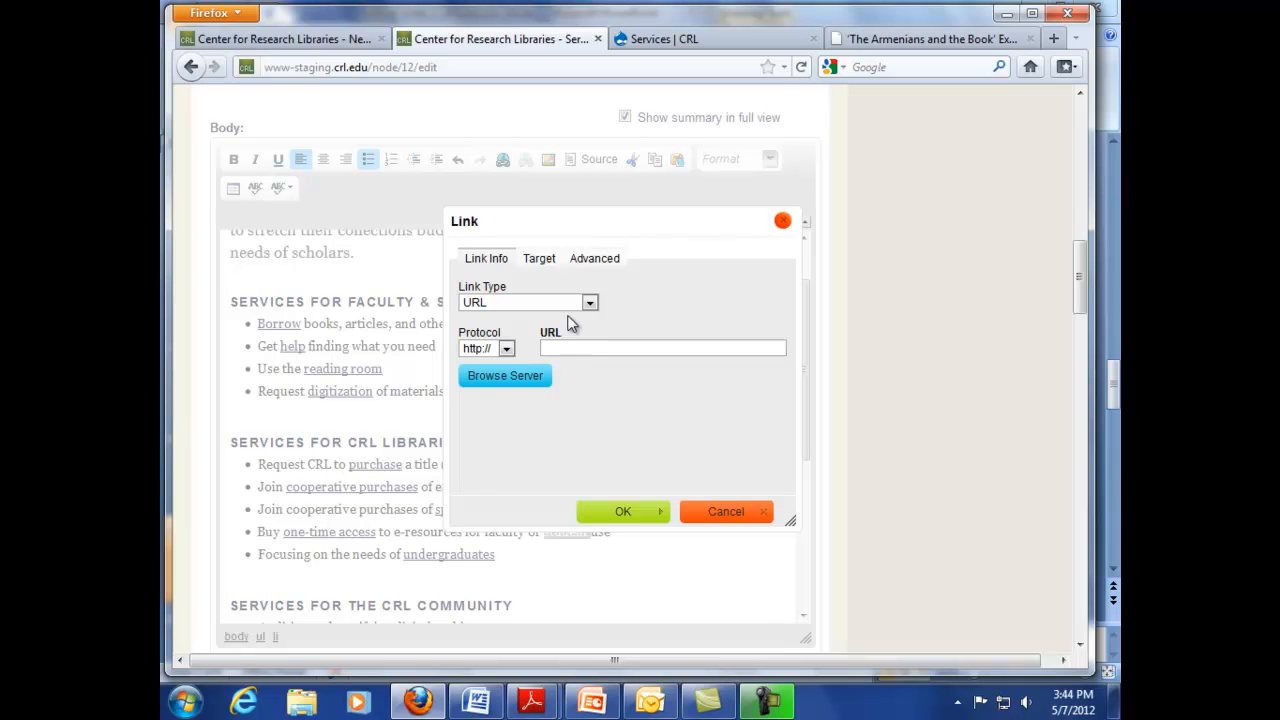
{"action": "left_click", "coordinate": [877, 39]}
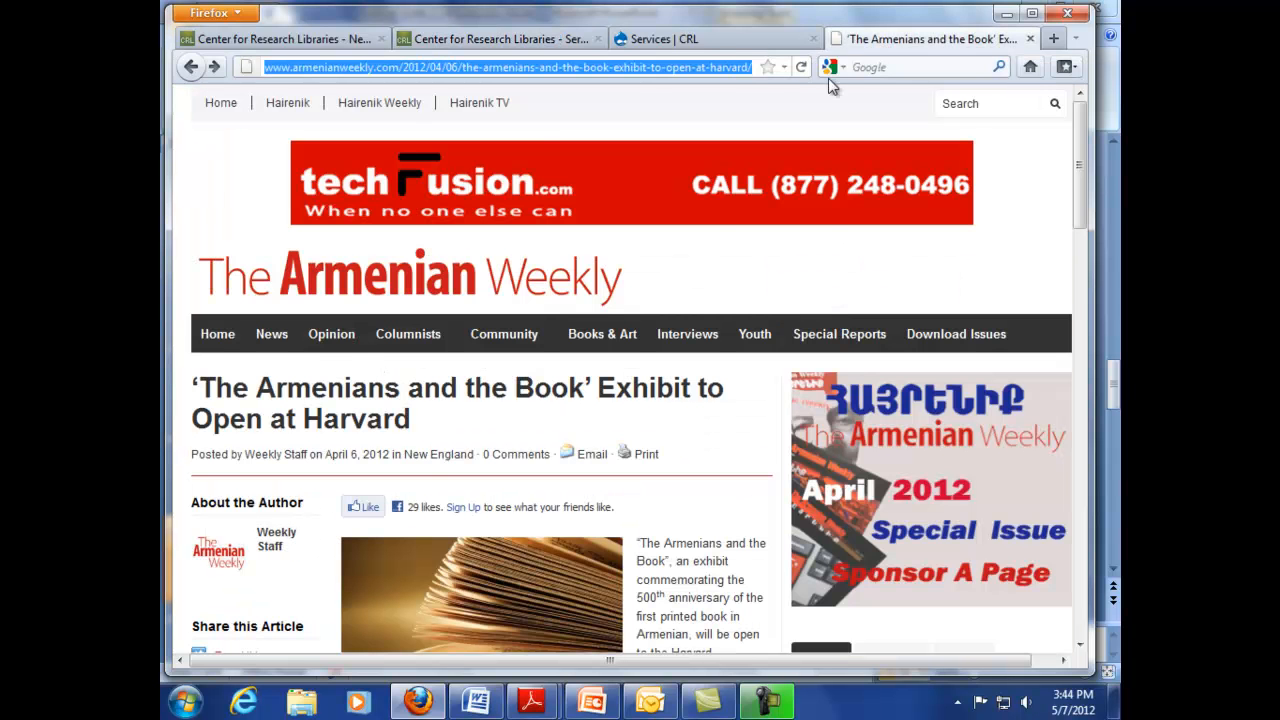
{"action": "left_click", "coordinate": [664, 47]}
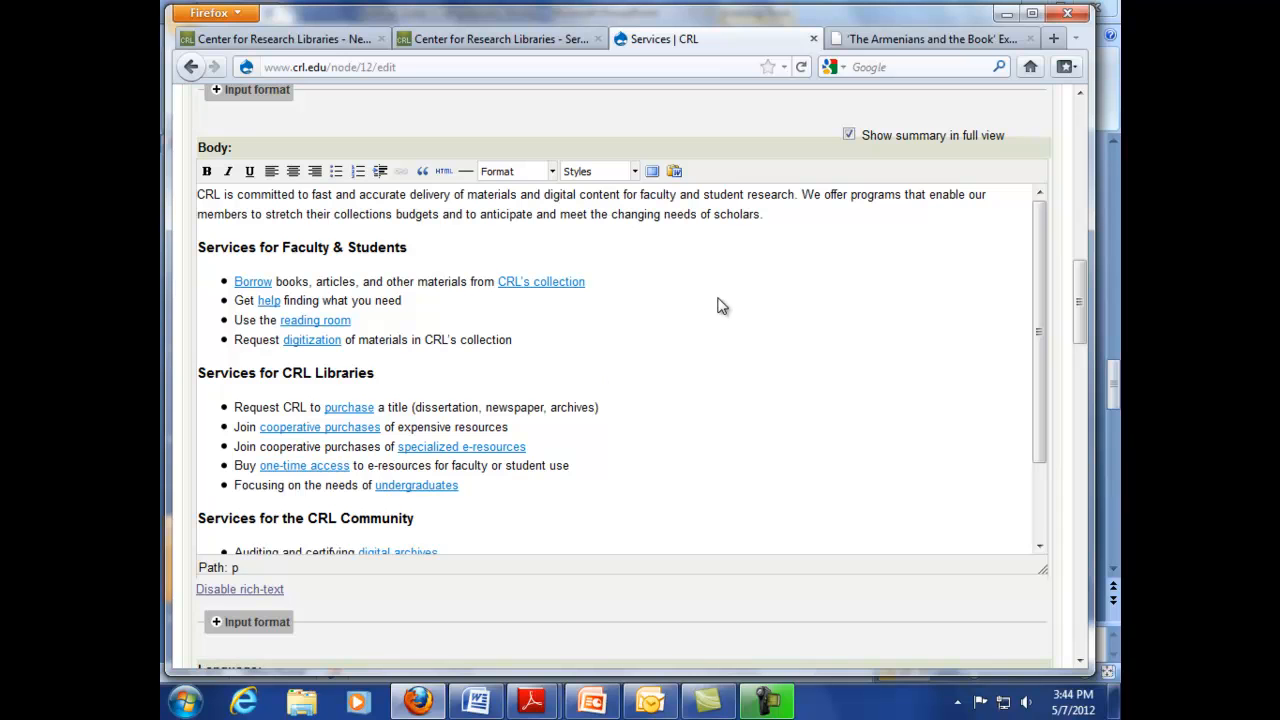
{"action": "left_click_drag", "start_coordinate": [330, 67], "coordinate": [446, 57]}
{"action": "key", "text": "BackSpace"}
{"action": "key", "text": "Return"}
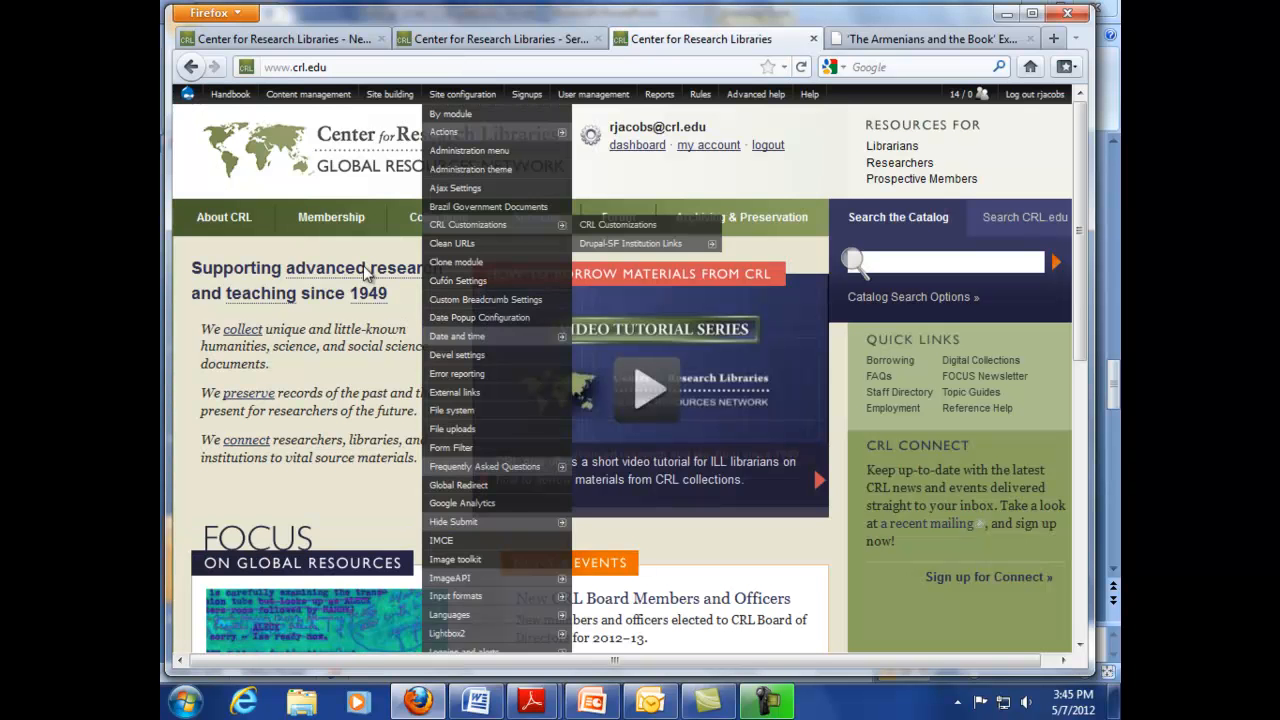
{"action": "left_click", "coordinate": [698, 217]}
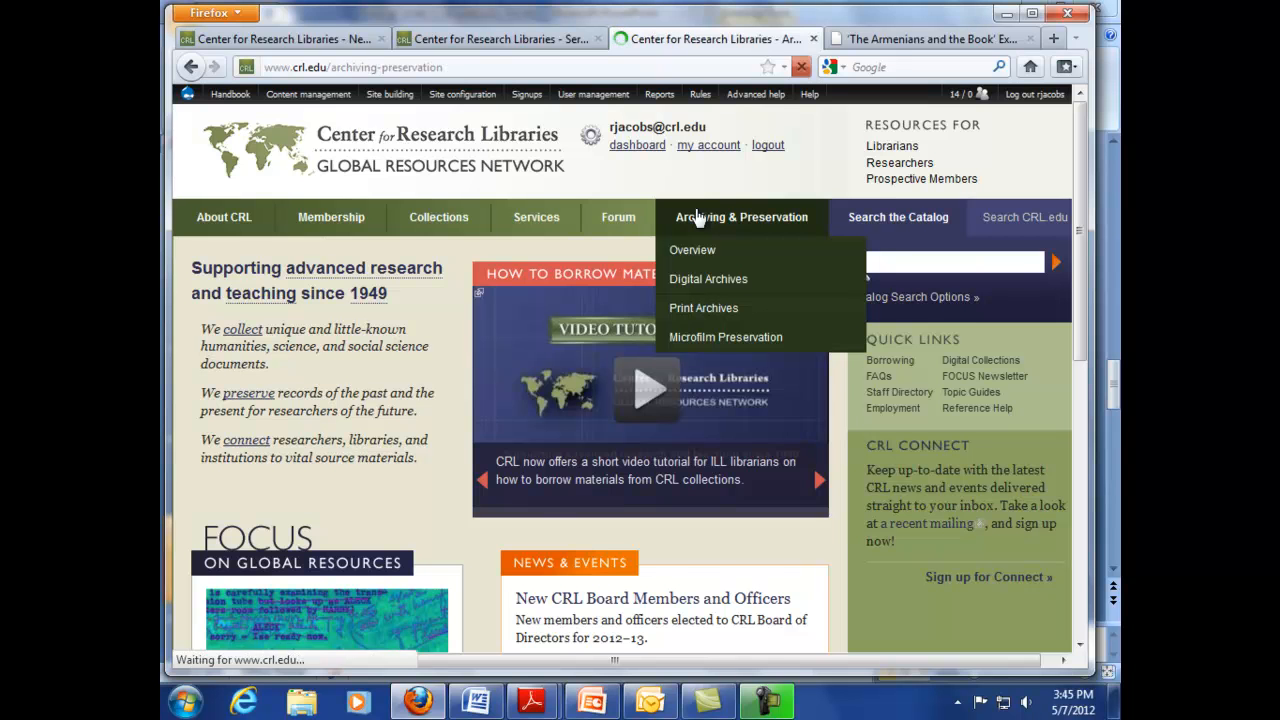
{"action": "left_click", "coordinate": [484, 68]}
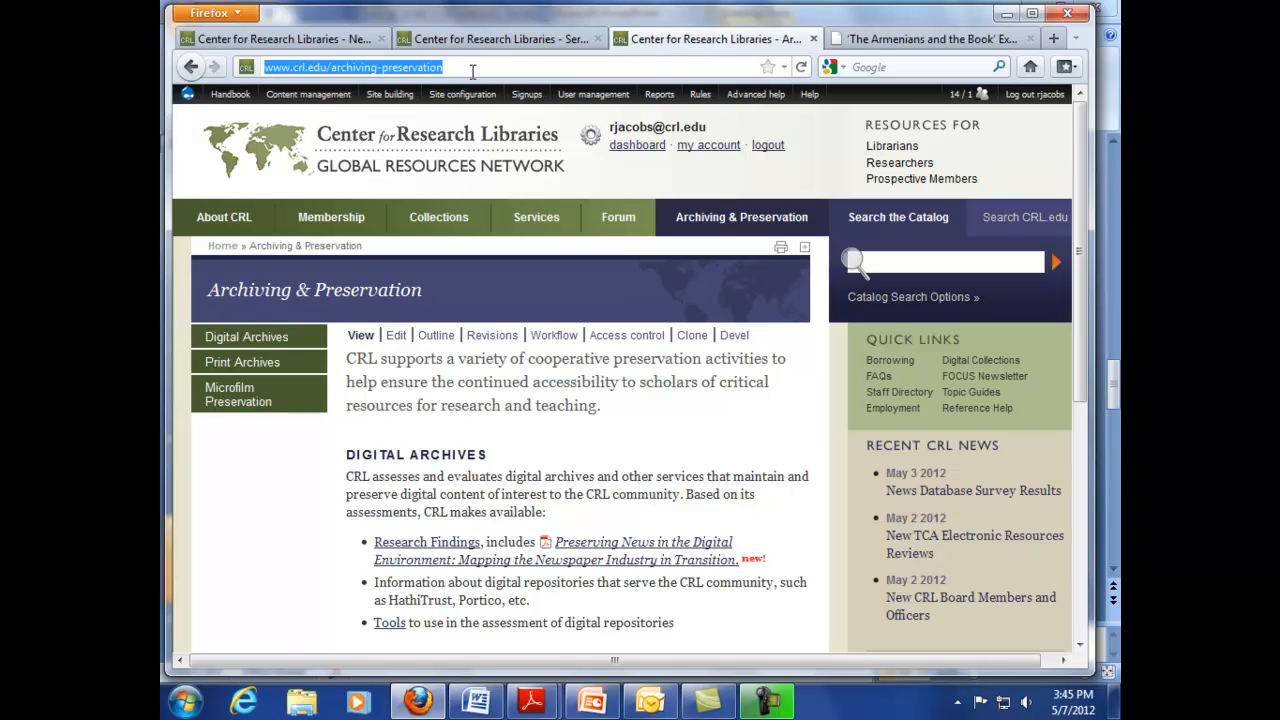
{"action": "left_click", "coordinate": [469, 42]}
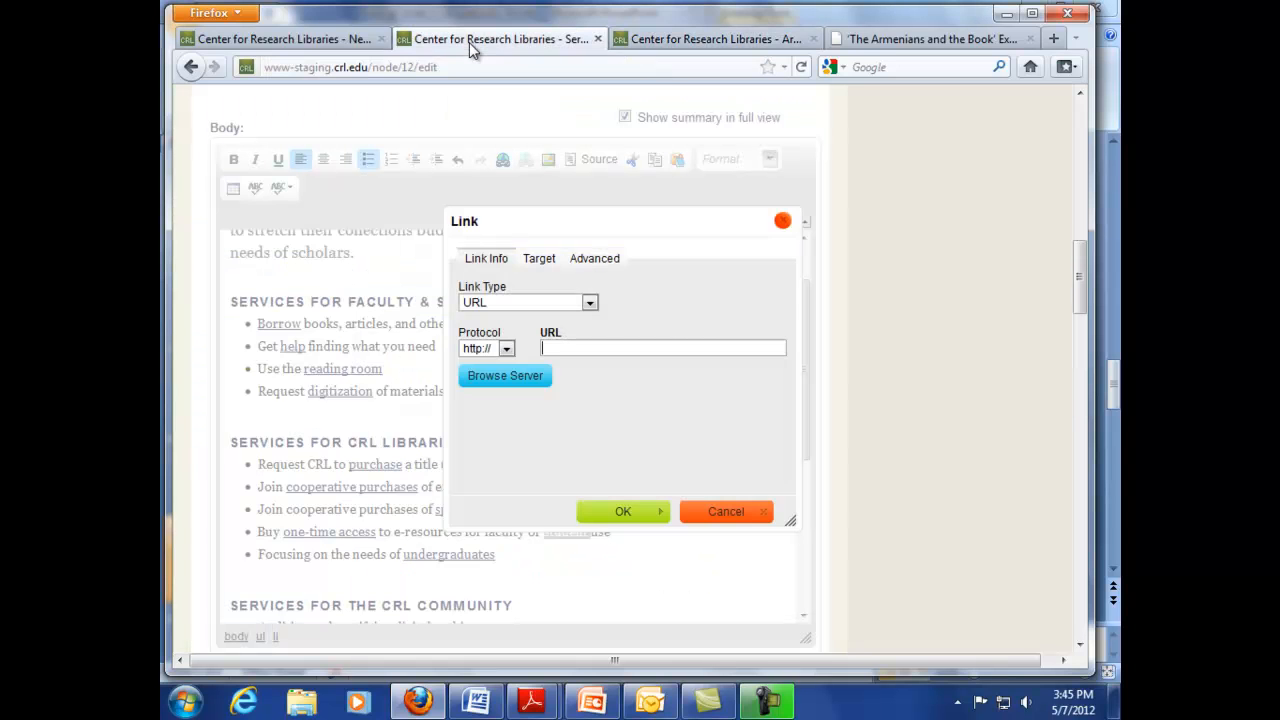
{"action": "left_click", "coordinate": [718, 38]}
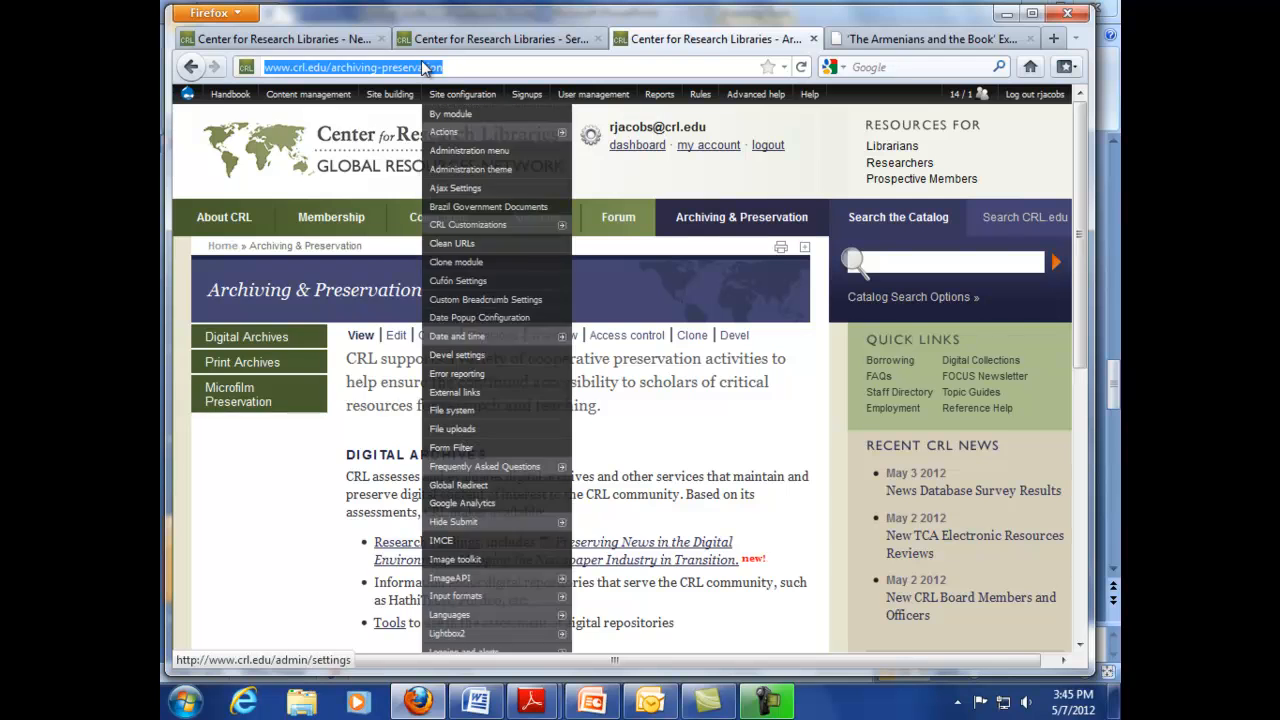
- Open the Forum page on the staging site and select its web address
{"action": "left_click", "coordinate": [305, 39]}
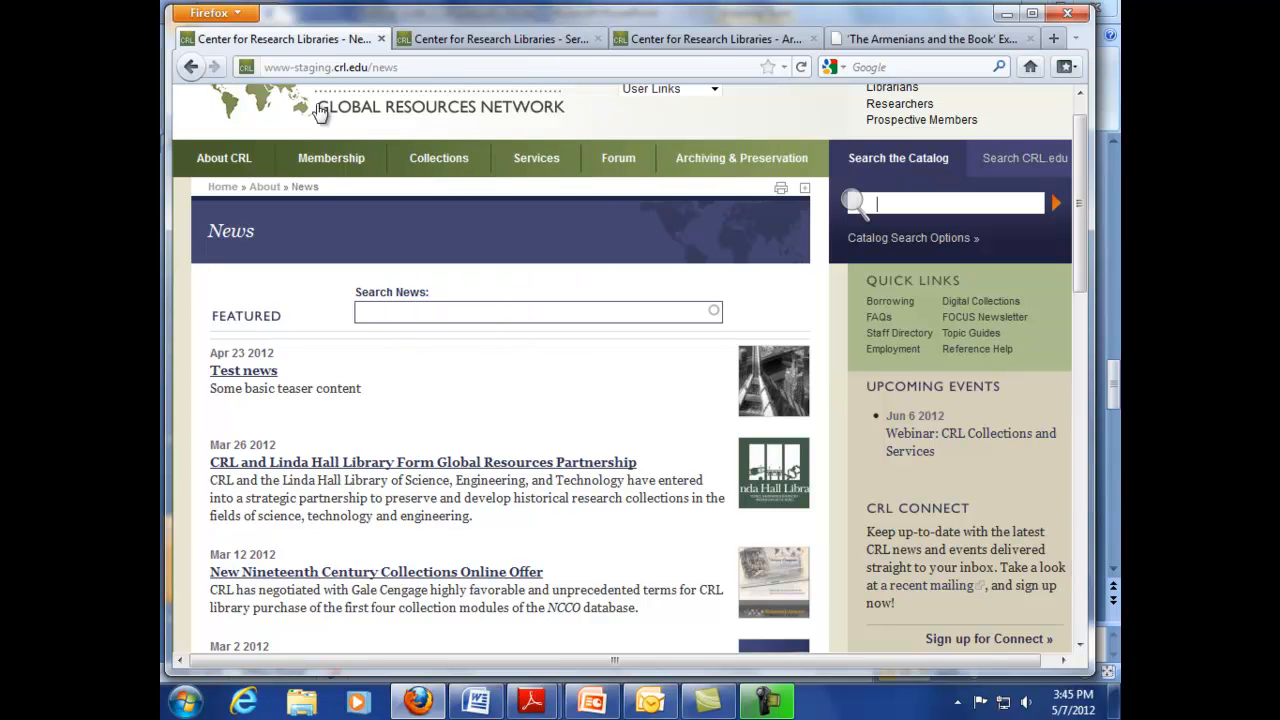
{"action": "mouse_move", "coordinate": [540, 163]}
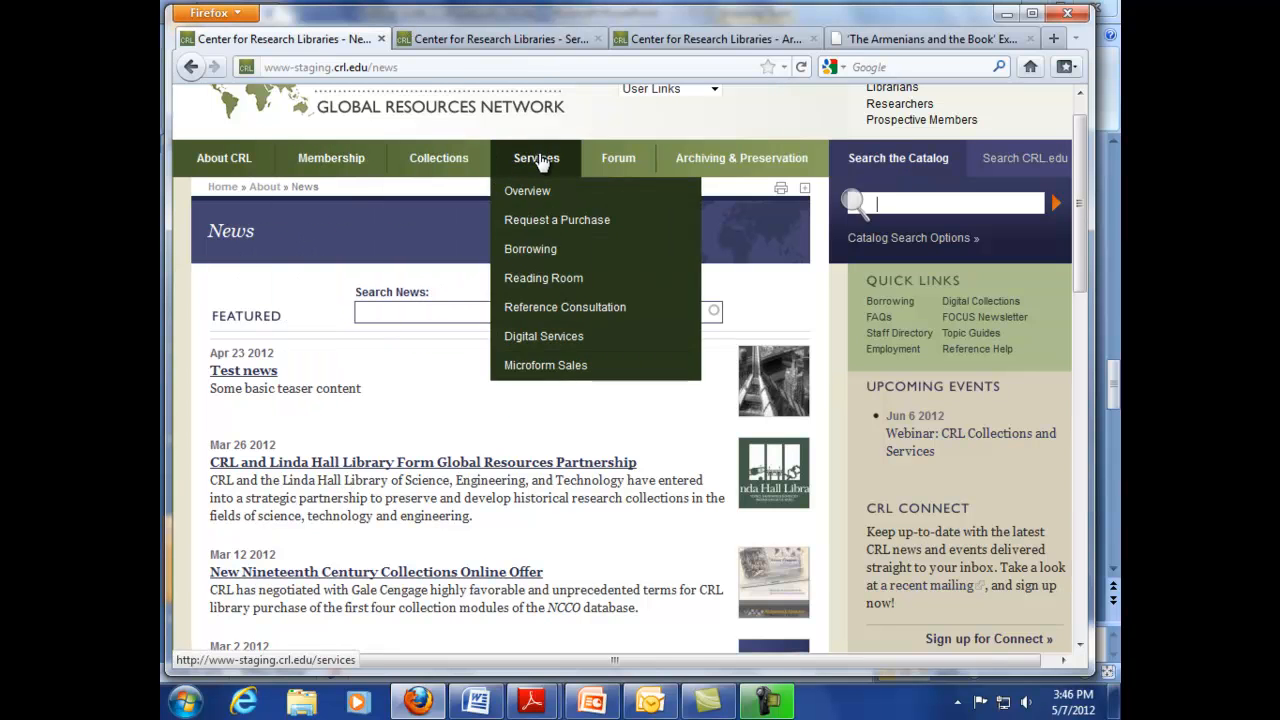
{"action": "left_click", "coordinate": [632, 162]}
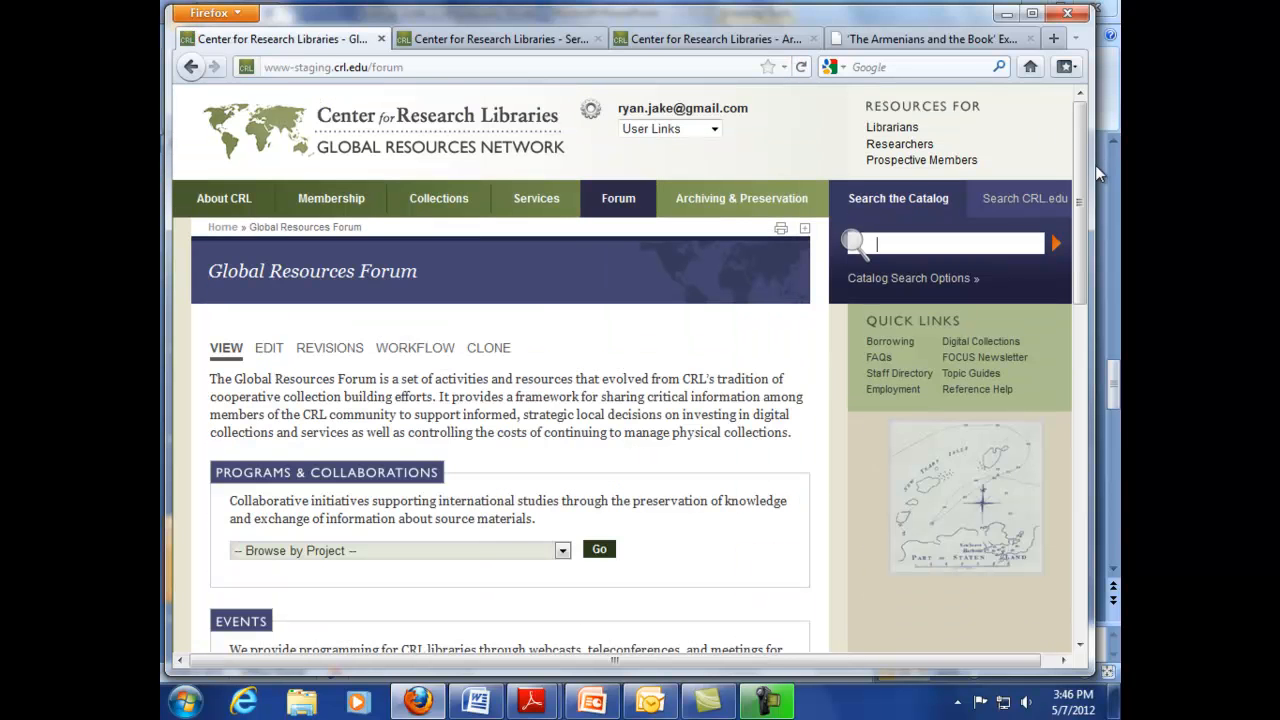
{"action": "left_click", "coordinate": [420, 62]}
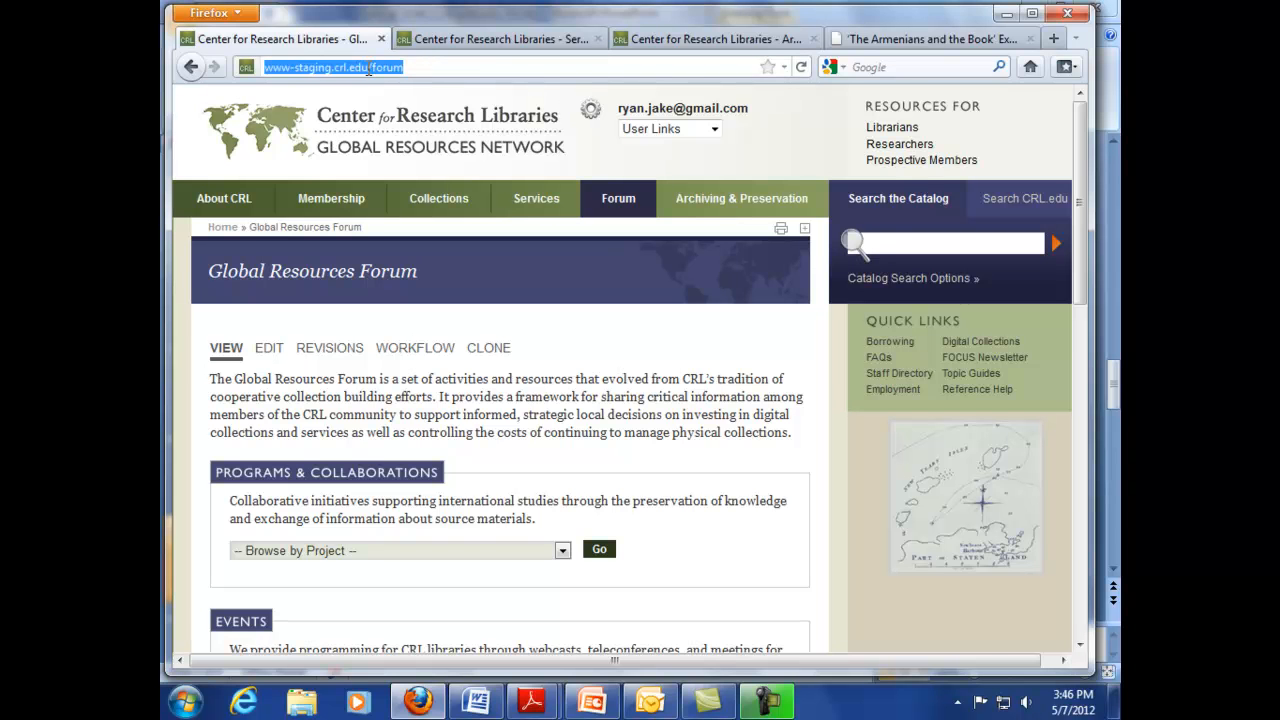
- Copy the internal path /node/7238 shown at the end of the Global Resources Forum page
{"action": "left_click_drag", "start_coordinate": [1080, 162], "coordinate": [1095, 478]}
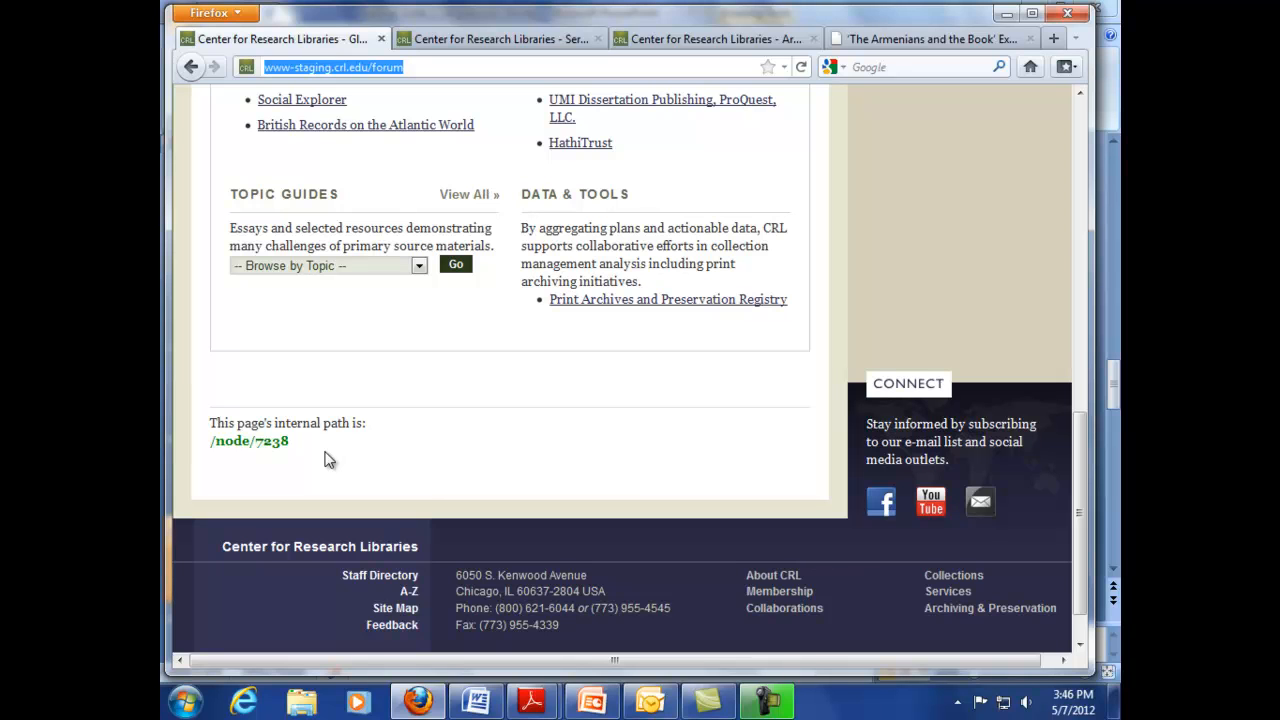
{"action": "left_click", "coordinate": [212, 438]}
{"action": "left_click_drag", "start_coordinate": [213, 443], "coordinate": [289, 441]}
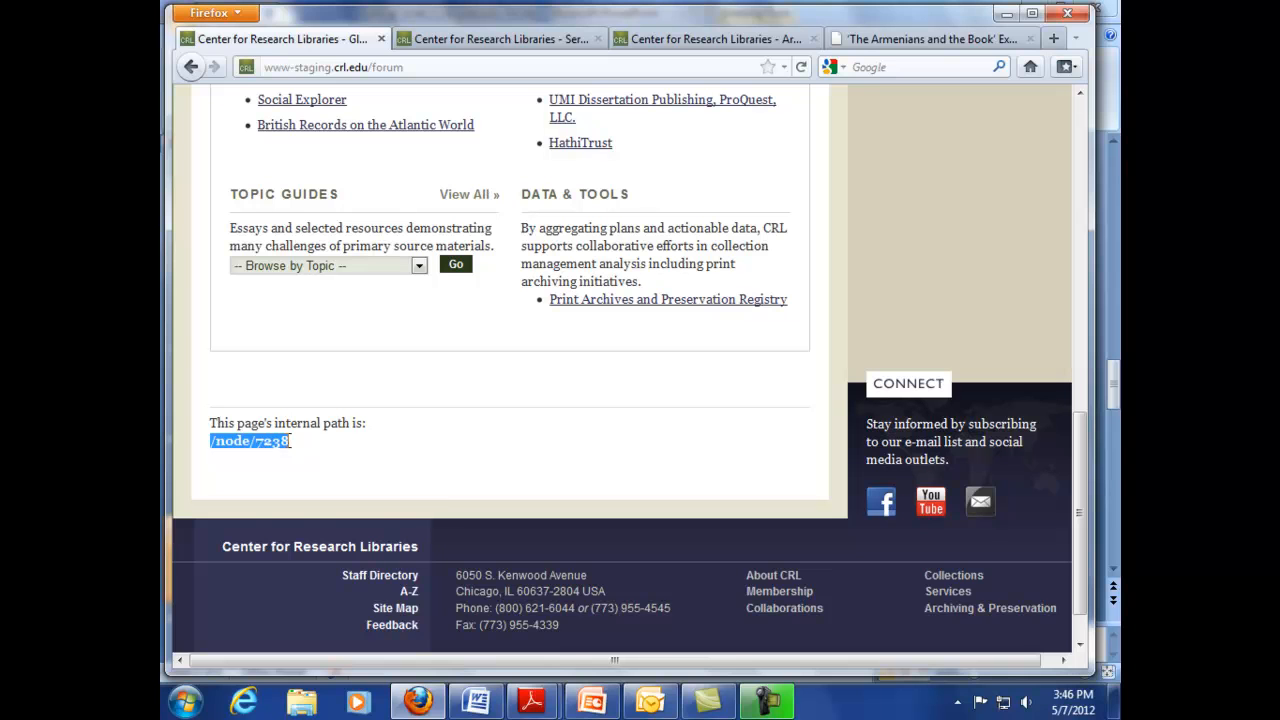
{"action": "key", "text": "alt"}
{"action": "right_click", "coordinate": [255, 460]}
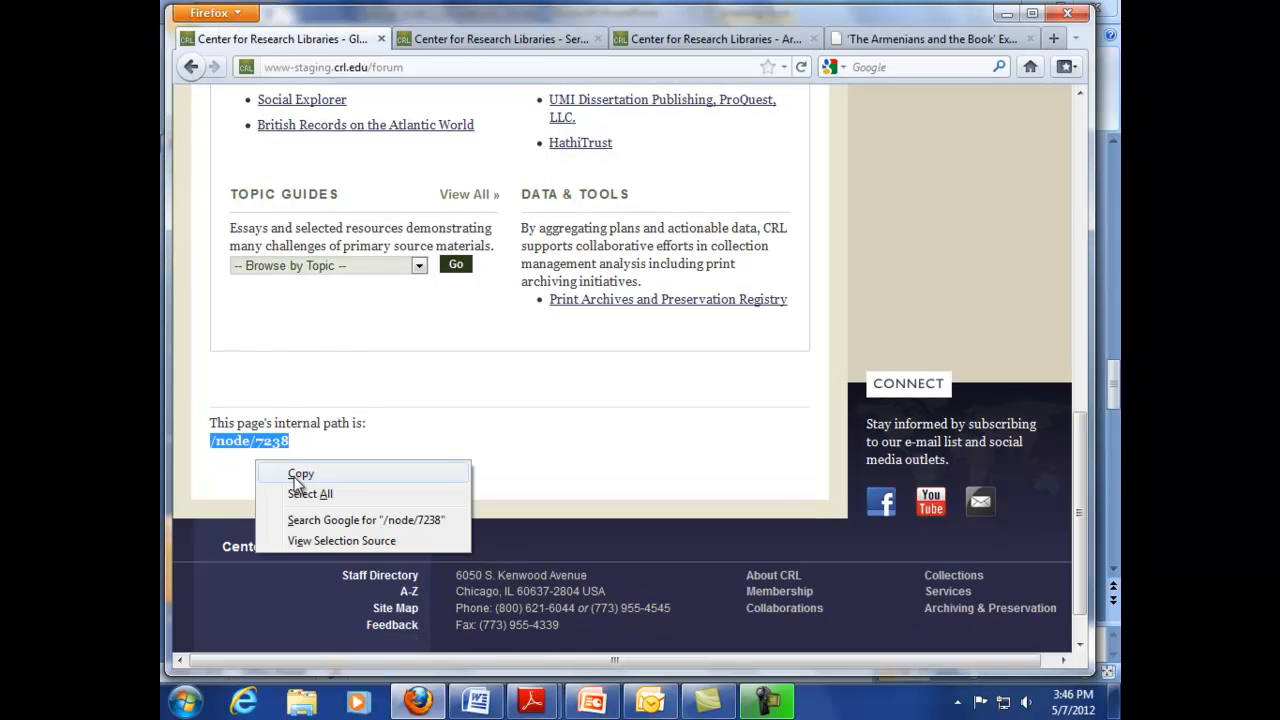
{"action": "left_click", "coordinate": [295, 474]}
- Link the word "student" on the Services page to the copied internal path /node/7238
{"action": "left_click", "coordinate": [465, 39]}
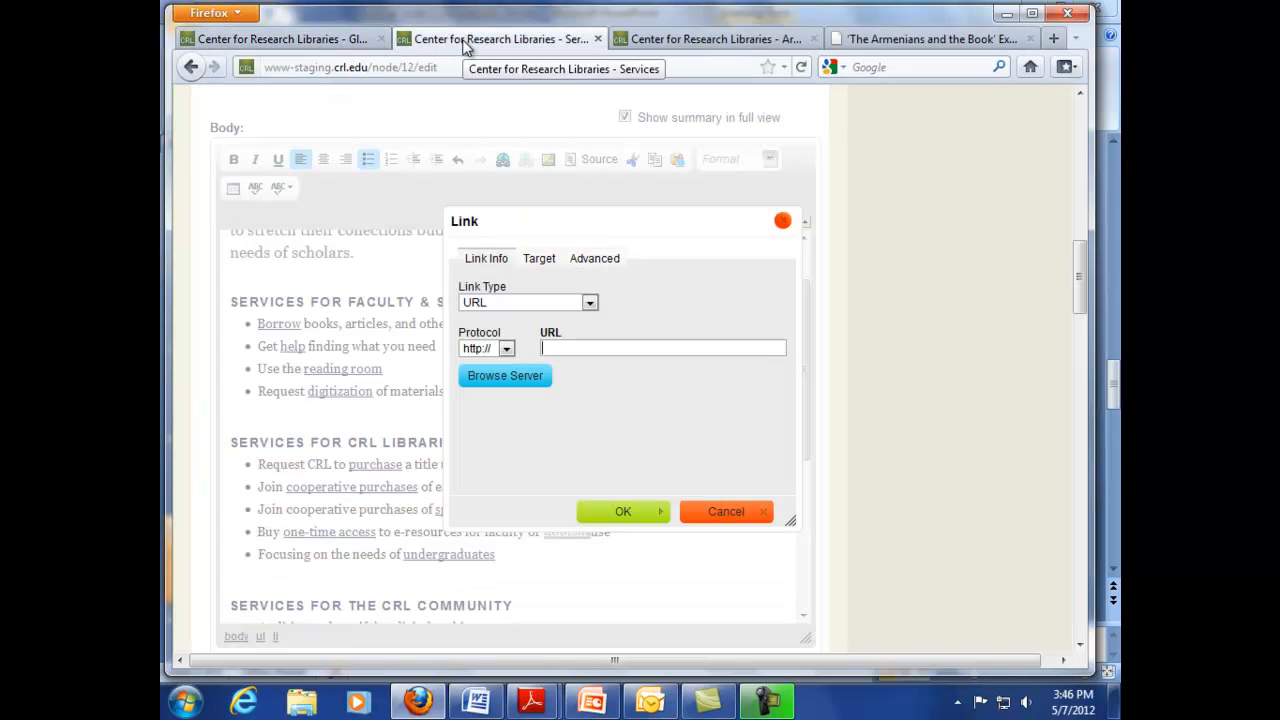
{"action": "right_click", "coordinate": [569, 348]}
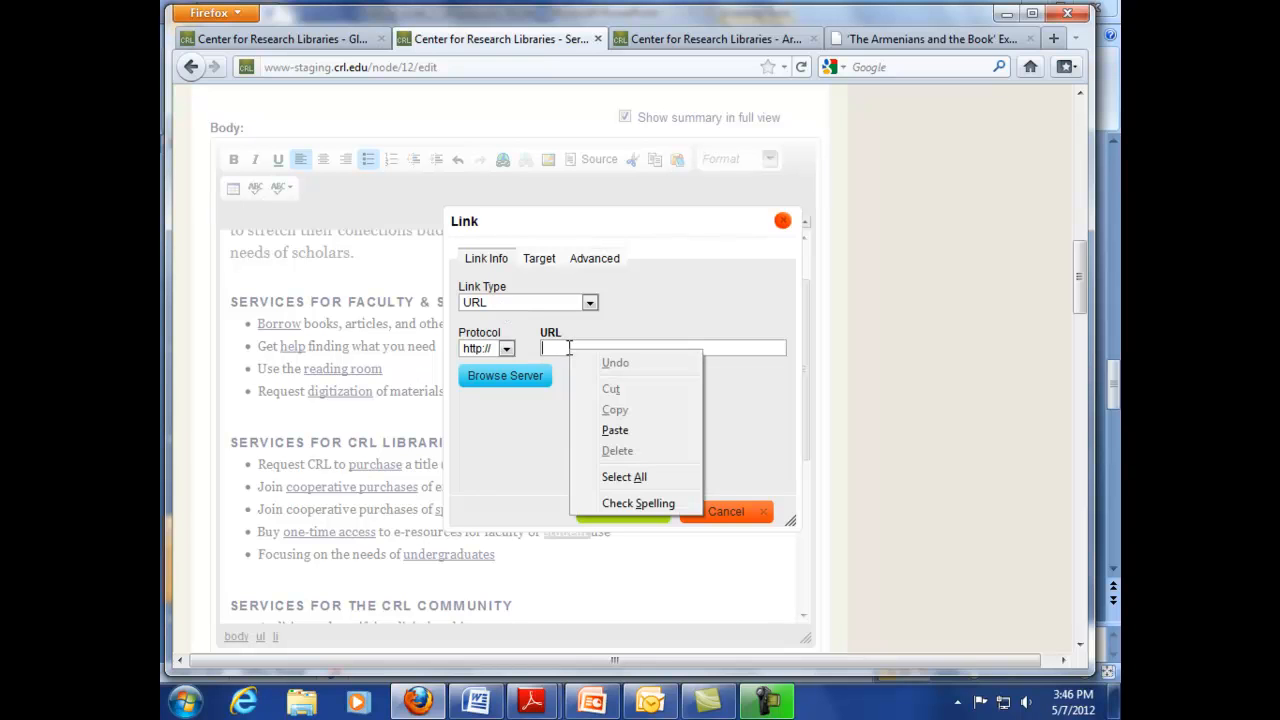
{"action": "left_click", "coordinate": [614, 431]}
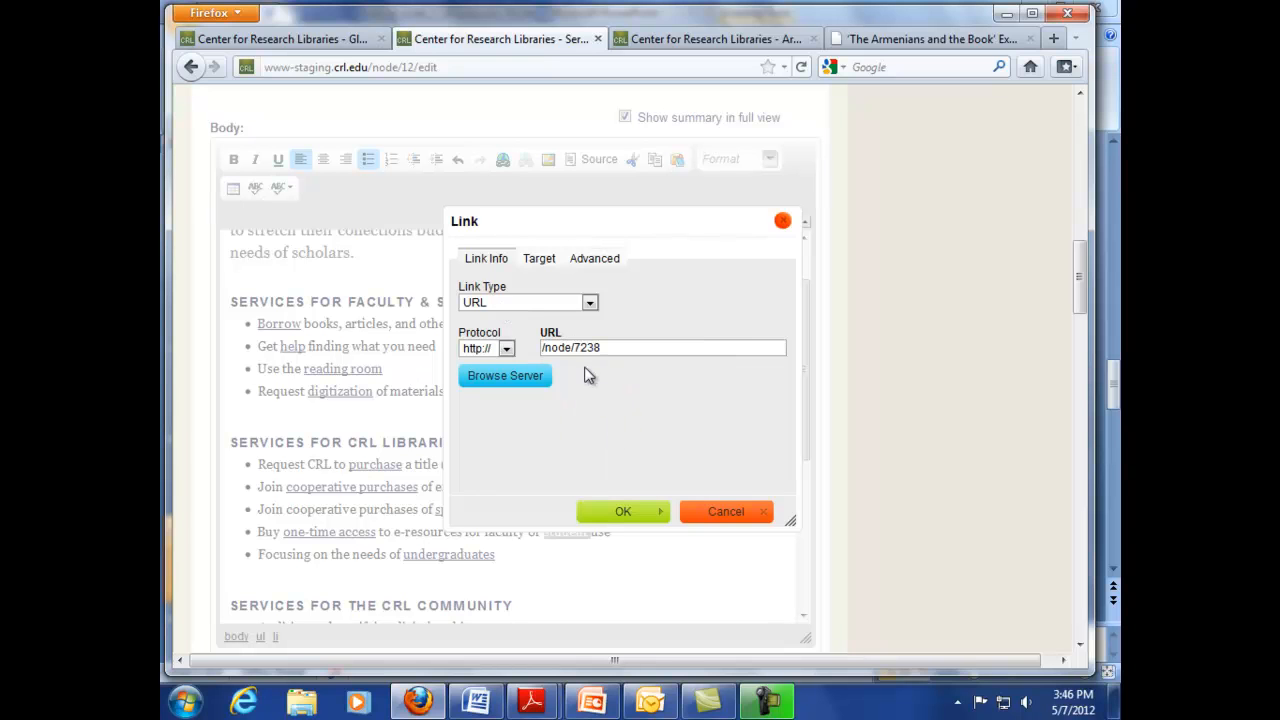
{"action": "left_click", "coordinate": [622, 513]}
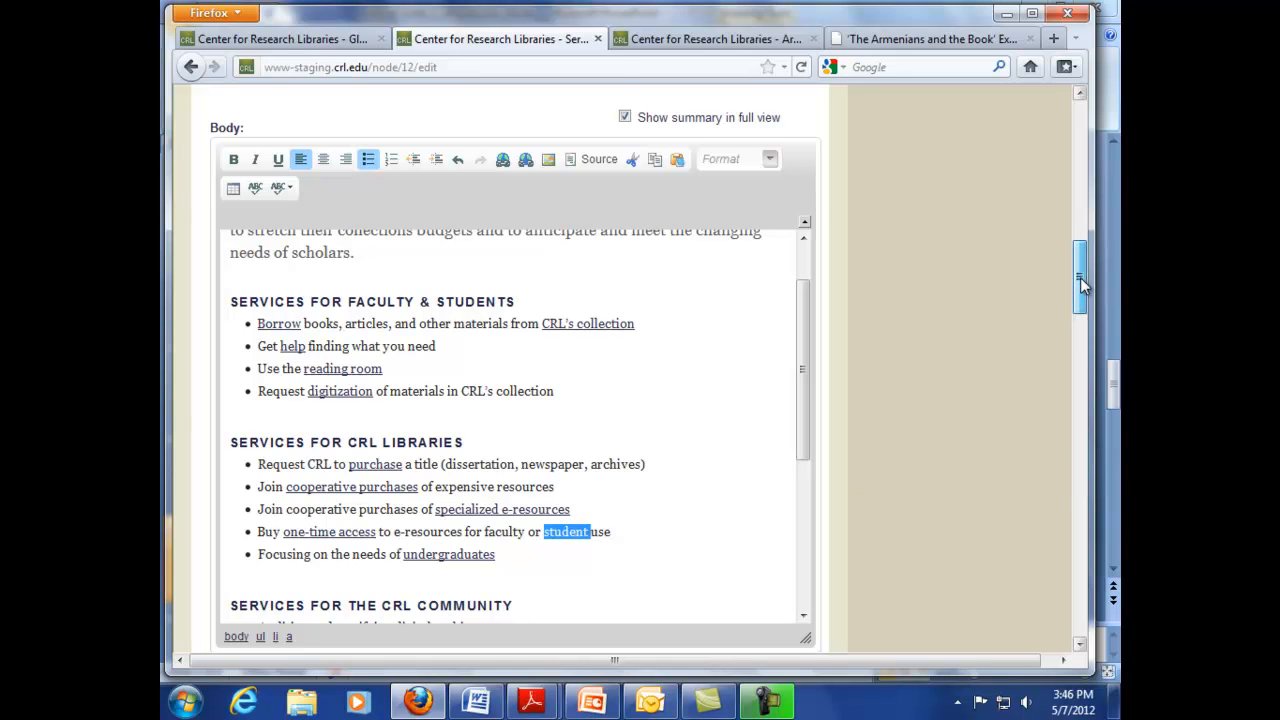
- Save the Services page with the internal link and view the "student" link in the published text
{"action": "left_click_drag", "start_coordinate": [1081, 284], "coordinate": [1081, 615]}
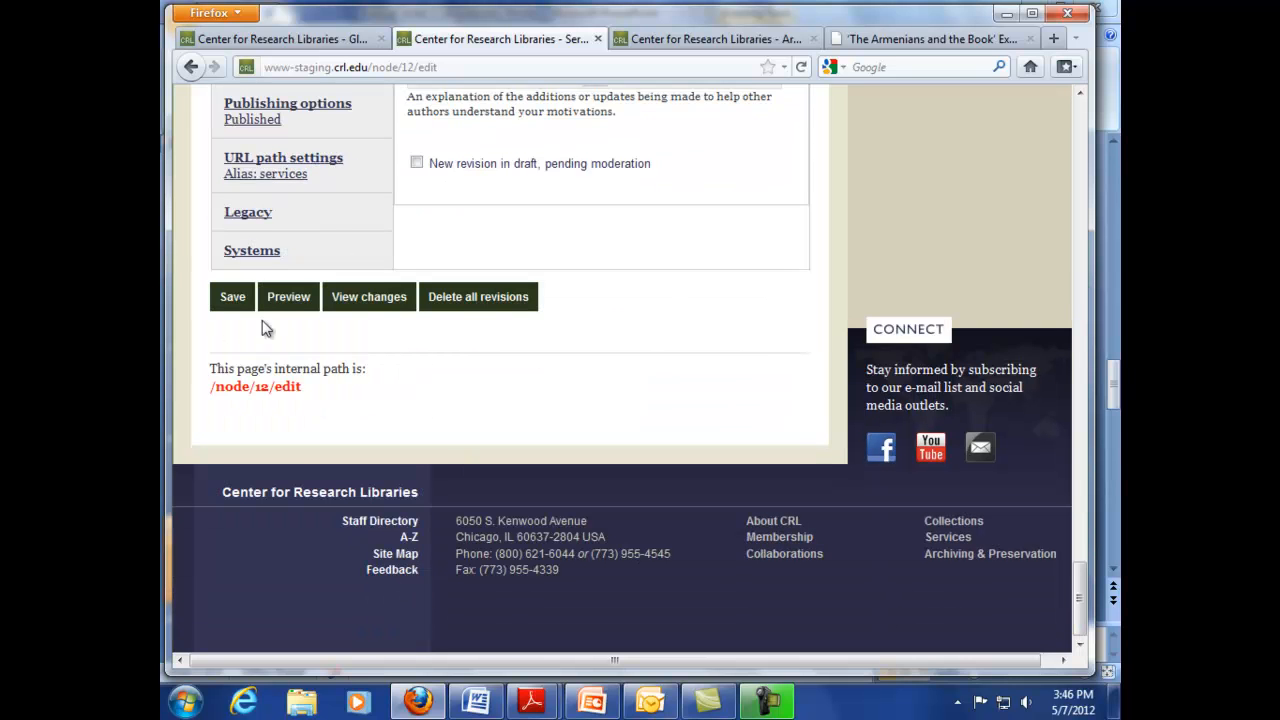
{"action": "left_click", "coordinate": [232, 296]}
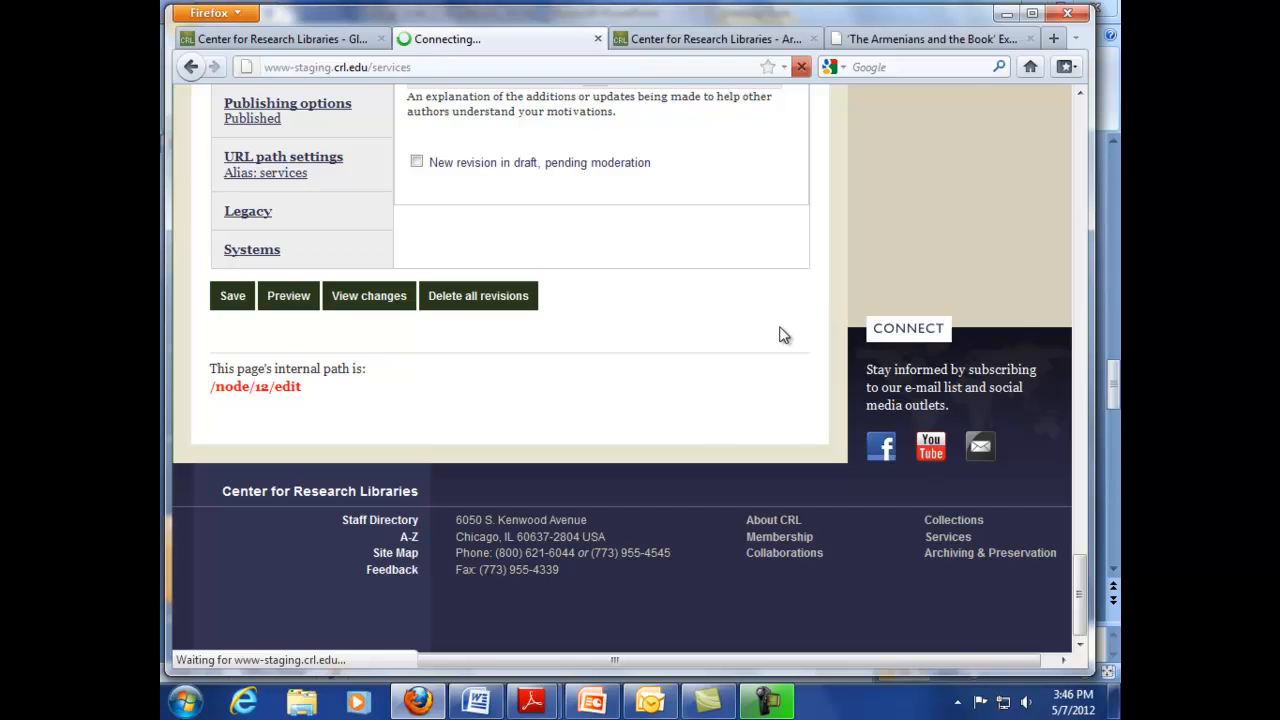
{"action": "scroll", "coordinate": [729, 617], "scroll_direction": "down", "scroll_amount": 3}
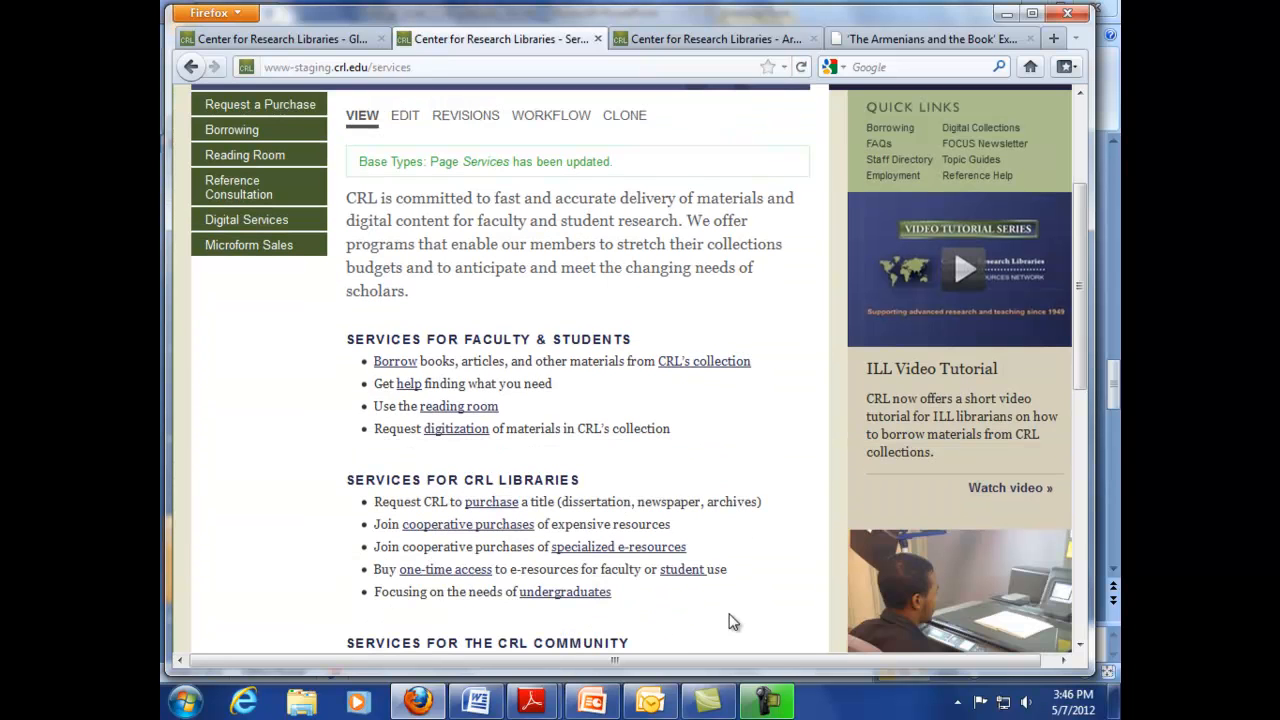
- Test the published "student" link on the Services page and look over the Forum page it opens
{"action": "left_click", "coordinate": [692, 578]}
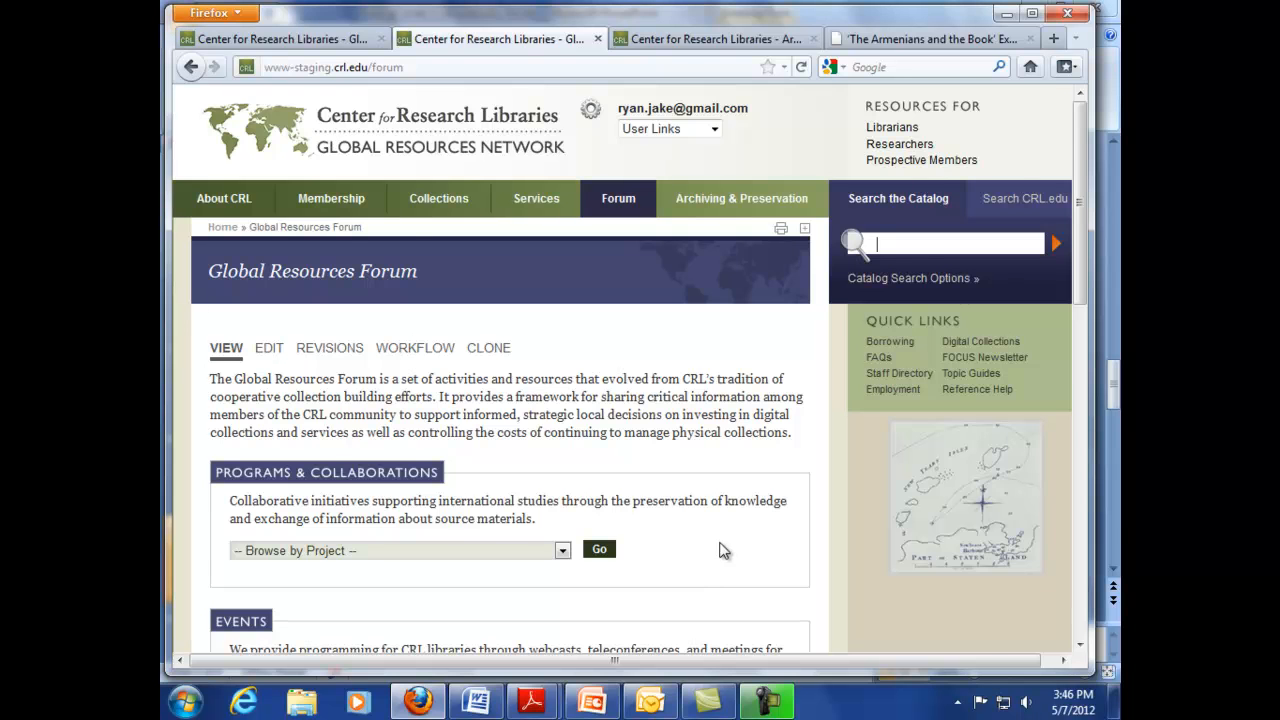
{"action": "scroll", "coordinate": [723, 549], "scroll_direction": "down", "scroll_amount": 2}
{"action": "scroll", "coordinate": [726, 543], "scroll_direction": "up", "scroll_amount": 1}
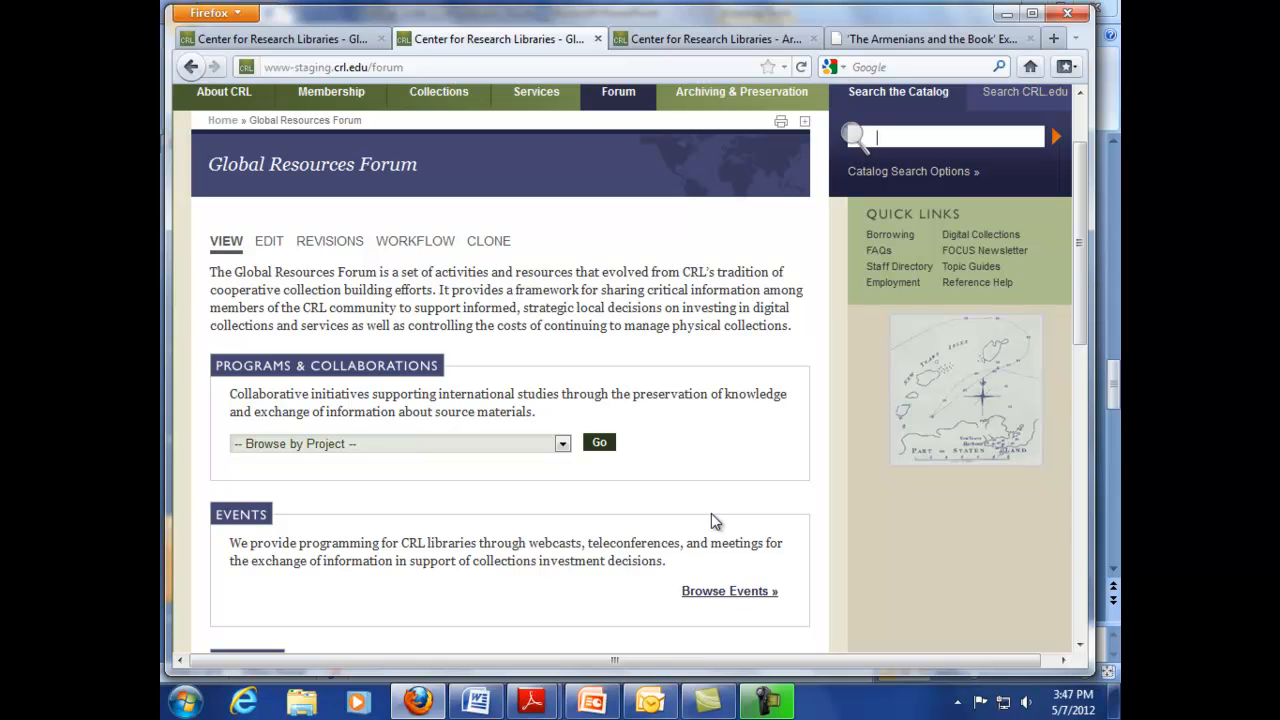
{"action": "left_click_drag", "start_coordinate": [1077, 295], "coordinate": [1053, 288]}
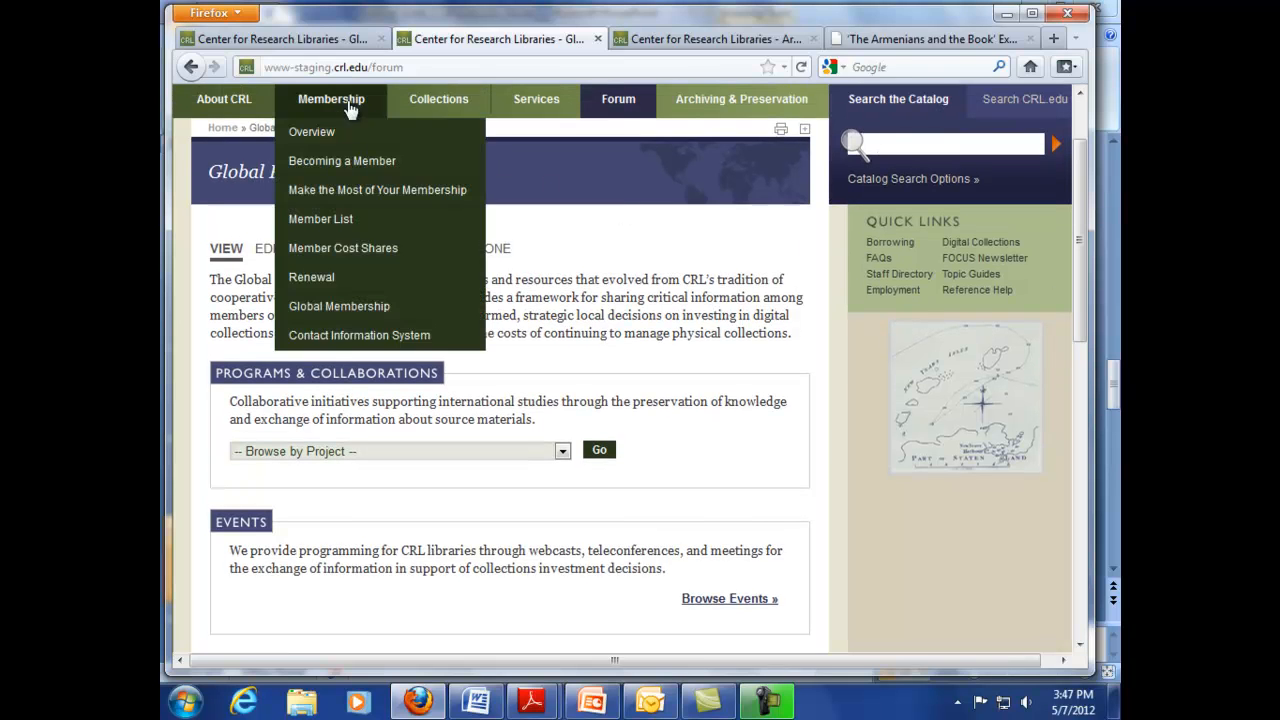
- Go back to the first Forum page and select its internal path /node/7238, followed by its web address, for comparison
{"action": "left_click", "coordinate": [318, 38]}
{"action": "left_click", "coordinate": [431, 446]}
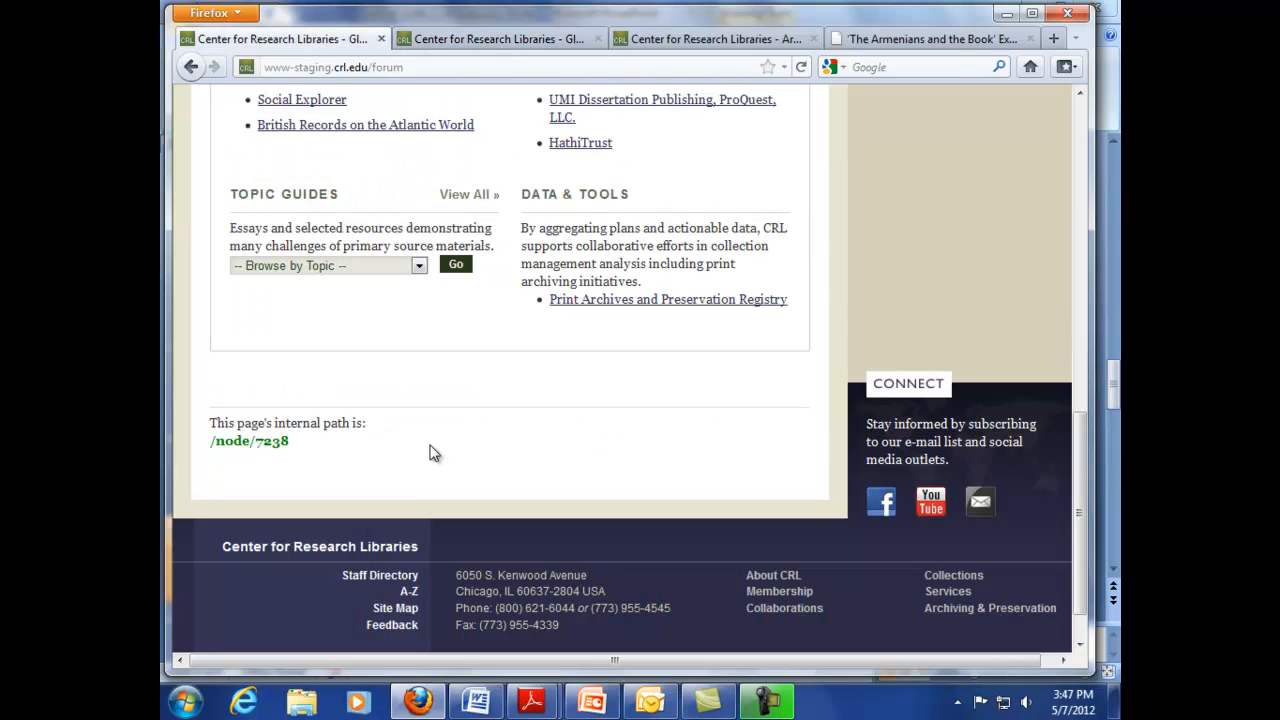
{"action": "left_click_drag", "start_coordinate": [1080, 478], "coordinate": [1065, 140]}
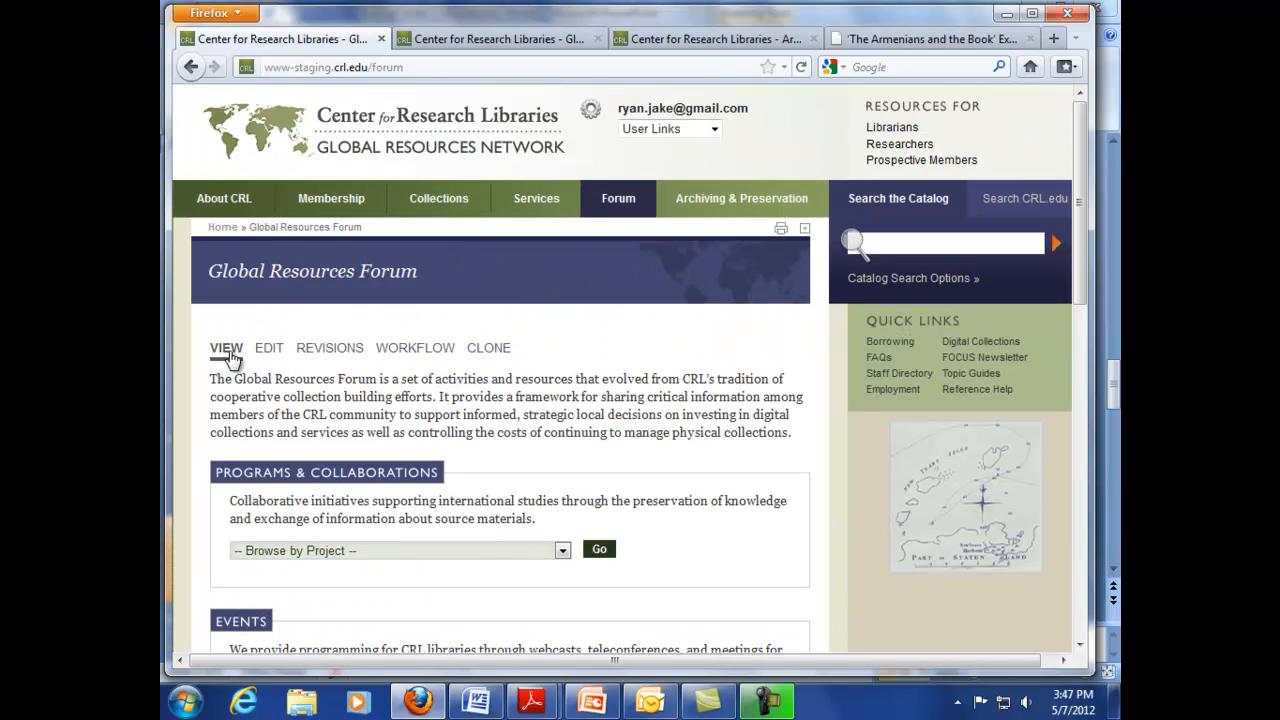
{"action": "left_click_drag", "start_coordinate": [1081, 210], "coordinate": [1082, 217]}
{"action": "mouse_move", "coordinate": [375, 207]}
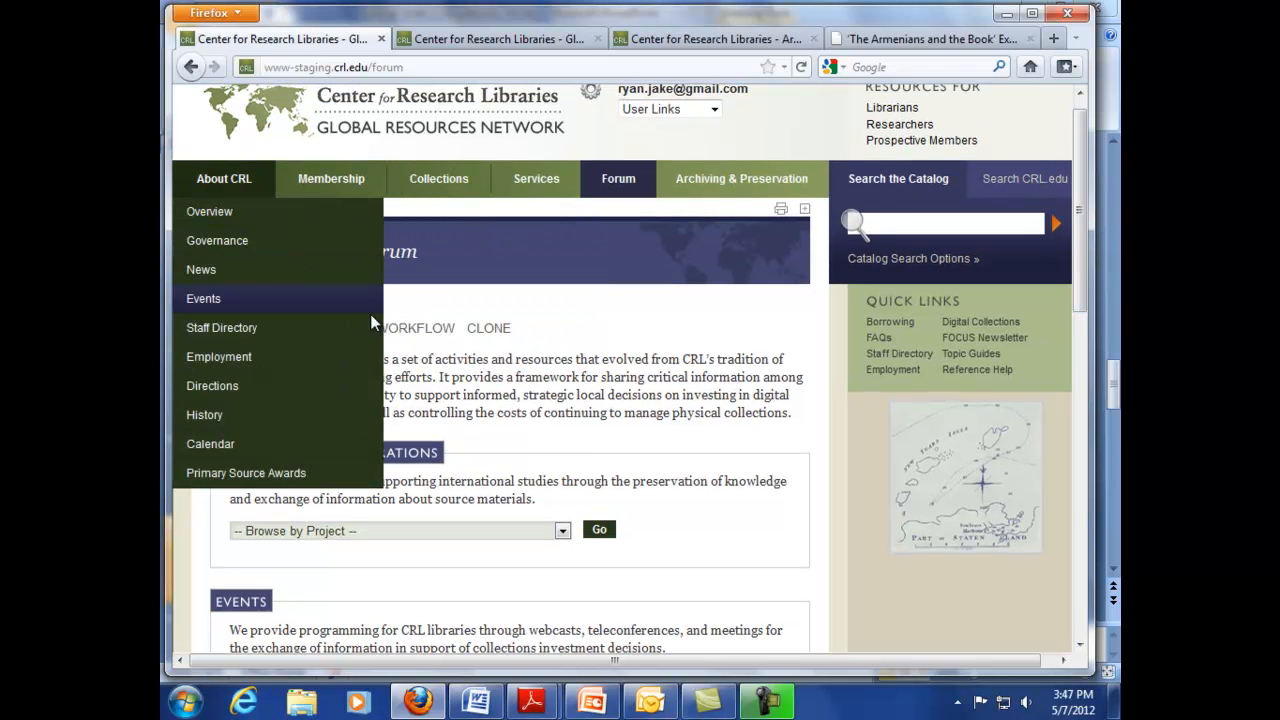
{"action": "left_click_drag", "start_coordinate": [1080, 246], "coordinate": [1094, 548]}
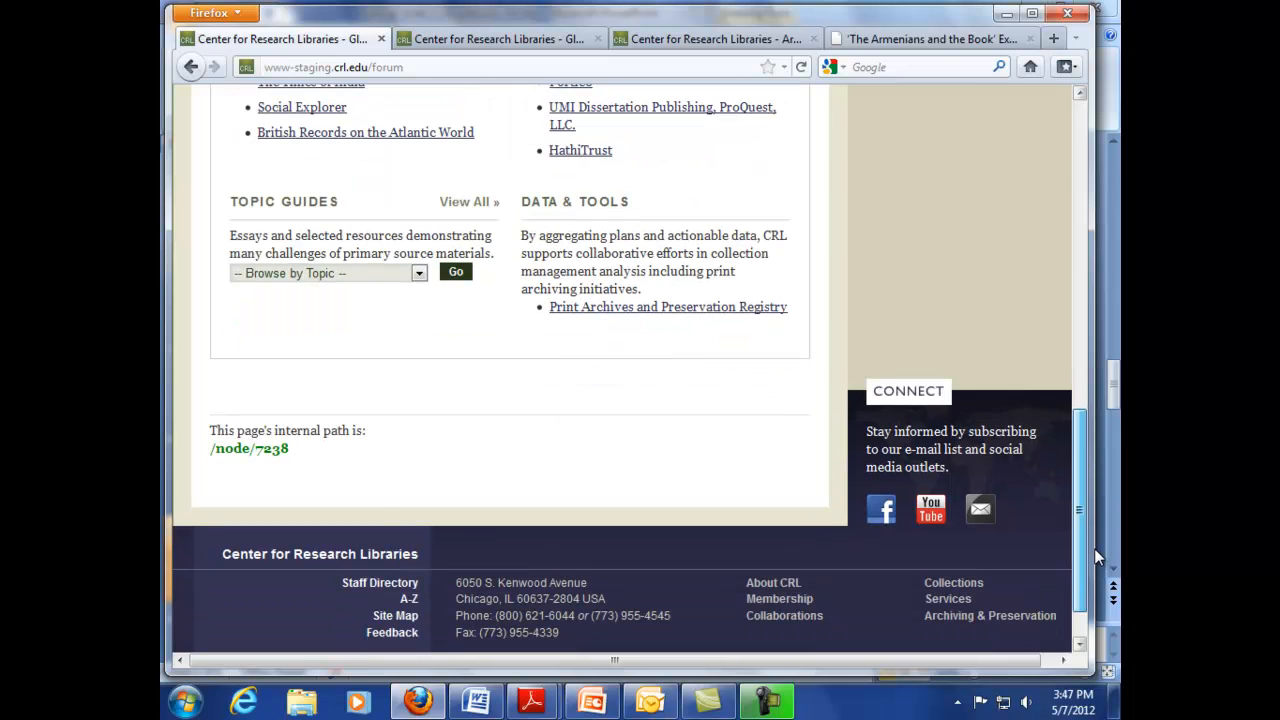
{"action": "left_click_drag", "start_coordinate": [298, 449], "coordinate": [203, 459]}
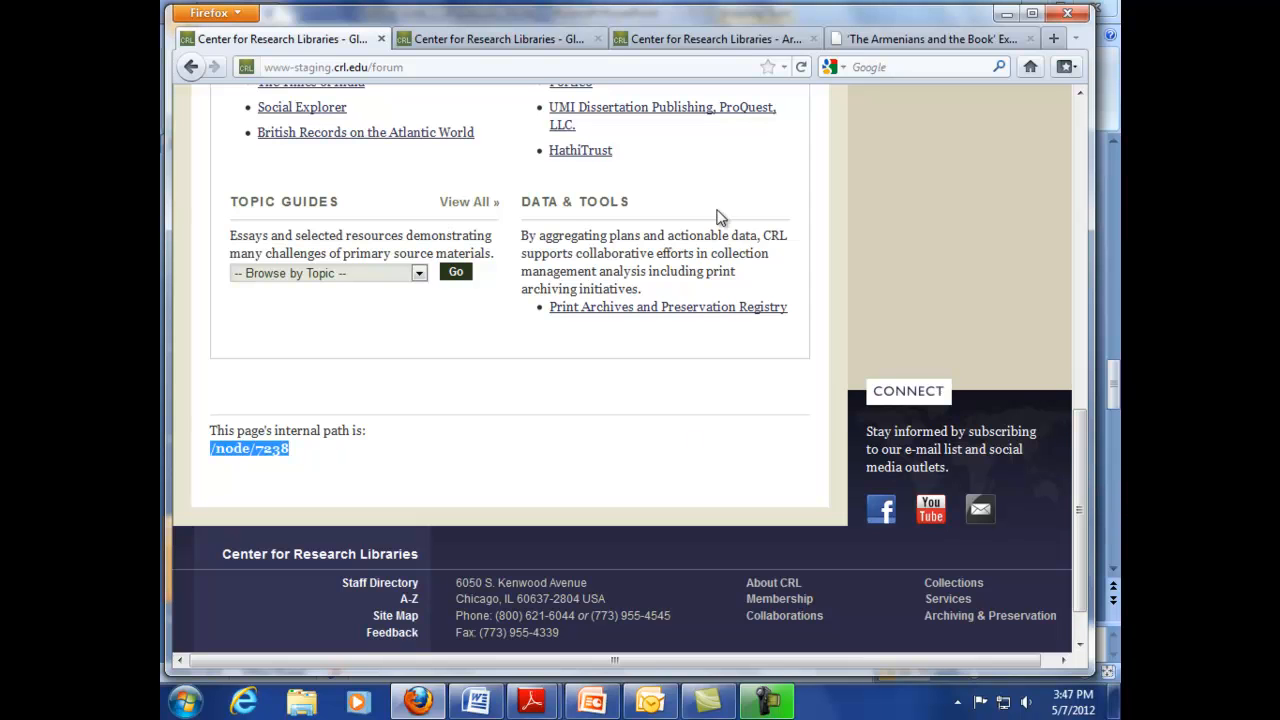
{"action": "left_click", "coordinate": [408, 67]}
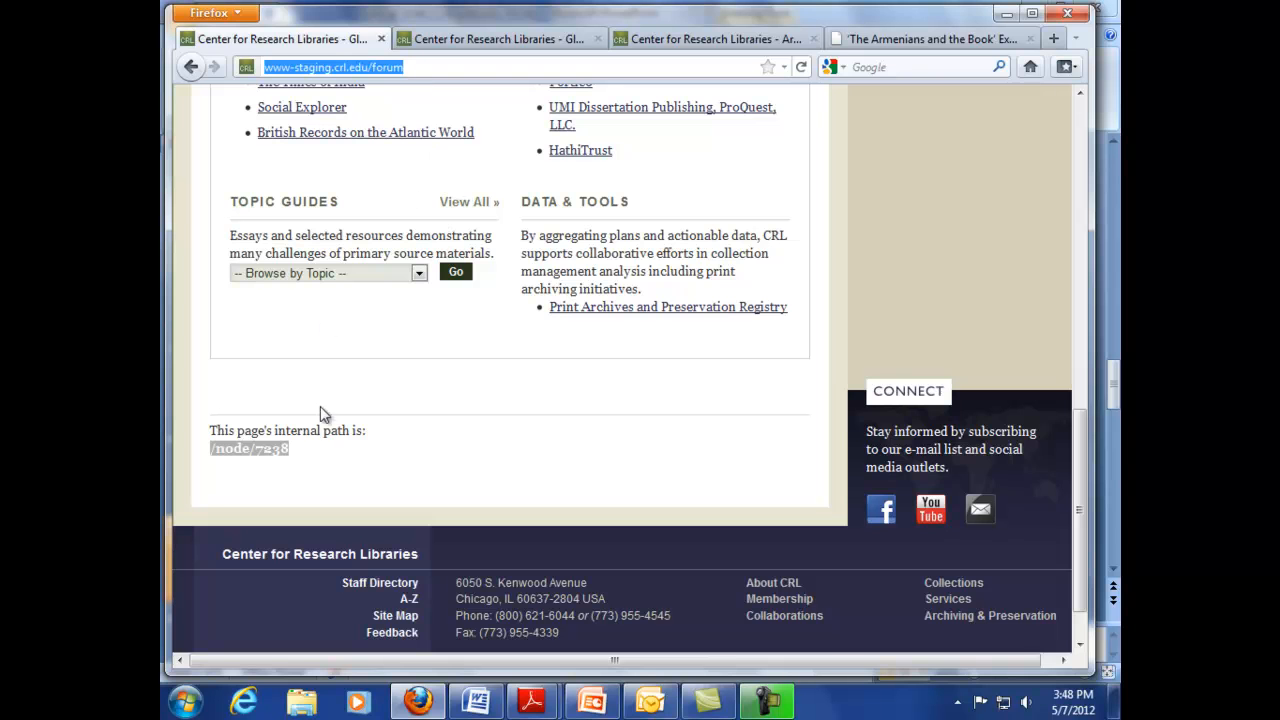
{"action": "left_click", "coordinate": [318, 468]}
- Open the About CRL section's News page and select the internal path /news at its end
{"action": "left_click_drag", "start_coordinate": [1081, 528], "coordinate": [1080, 218]}
{"action": "mouse_move", "coordinate": [276, 183]}
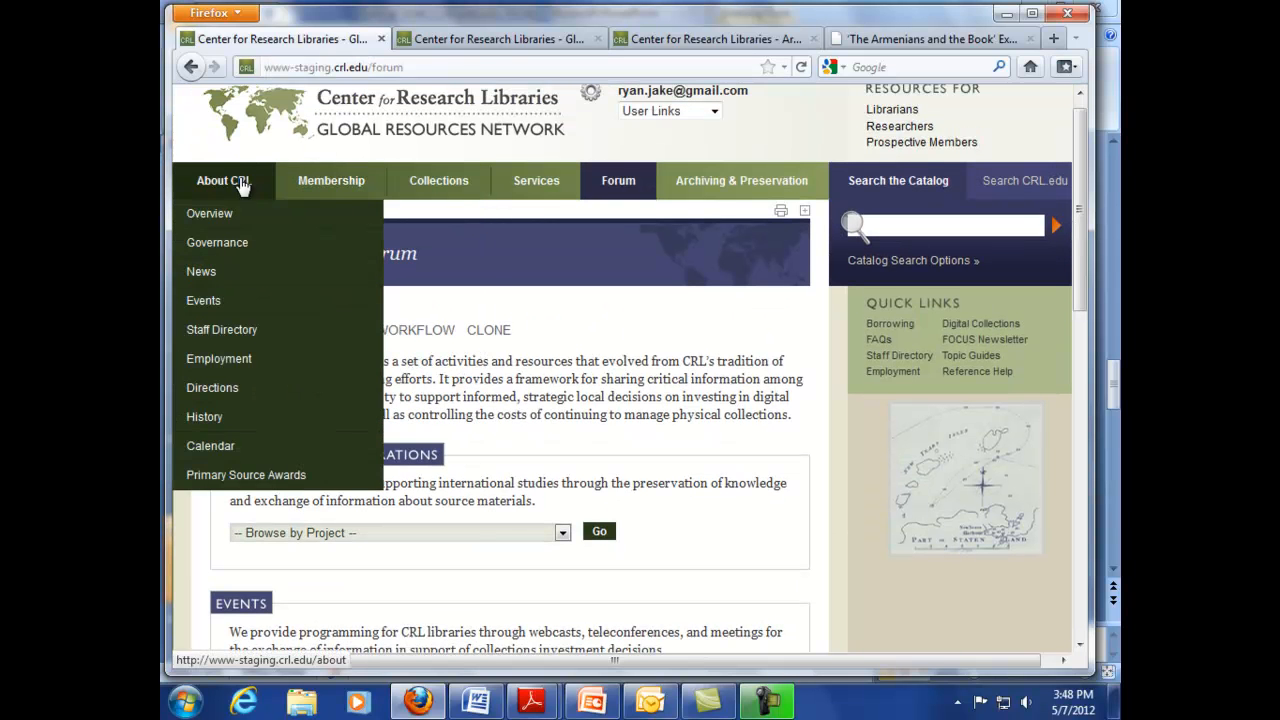
{"action": "left_click", "coordinate": [241, 274]}
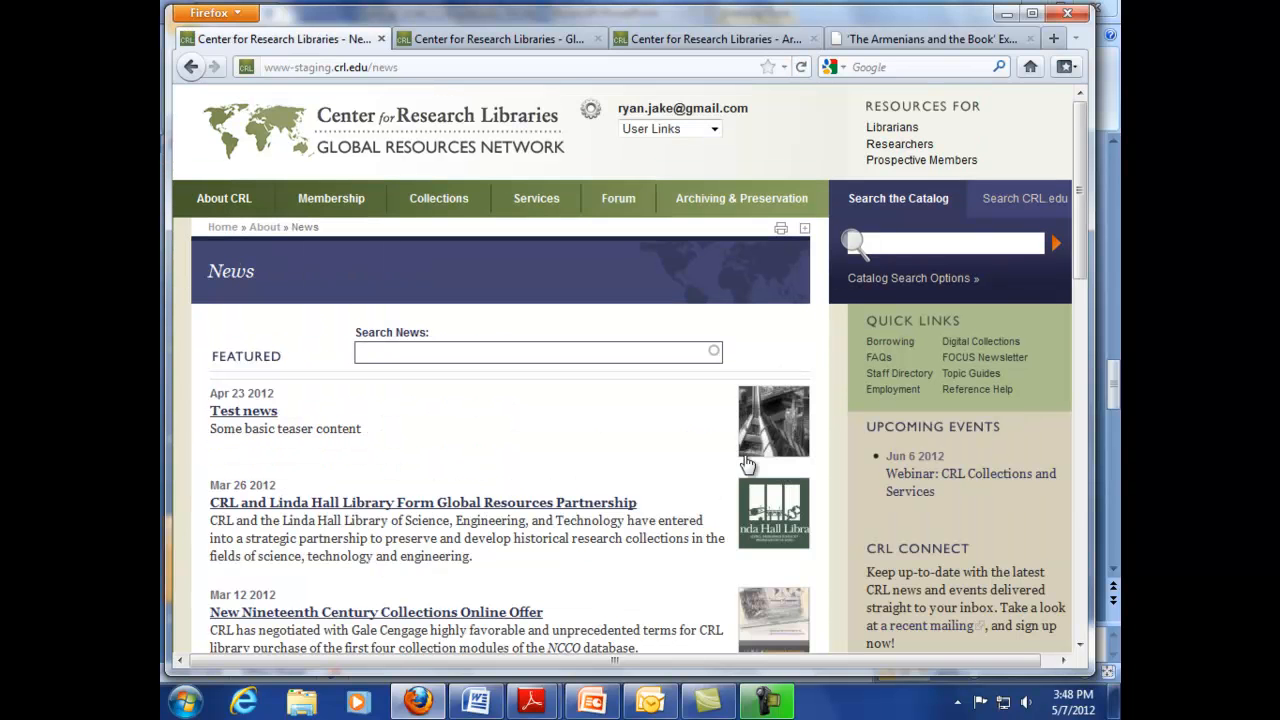
{"action": "left_click_drag", "start_coordinate": [1083, 168], "coordinate": [1082, 530]}
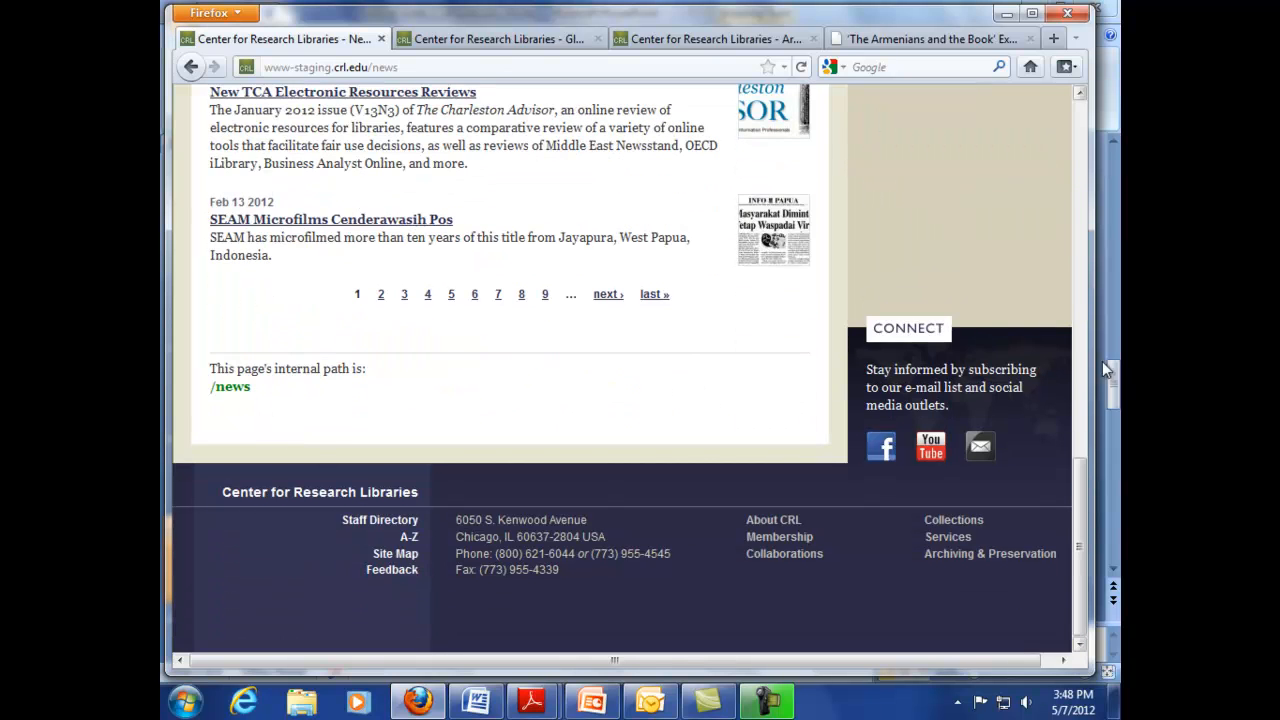
{"action": "mouse_move", "coordinate": [1077, 501]}
{"action": "left_mouse_down"}
{"action": "mouse_move", "coordinate": [1081, 115]}
{"action": "mouse_move", "coordinate": [1085, 509]}
{"action": "left_mouse_up"}
{"action": "left_click_drag", "start_coordinate": [246, 390], "coordinate": [204, 400]}
{"action": "left_click", "coordinate": [283, 397]}
- Mark the domain and the /news part of the News page's web address, and switch to the PowerPoint slide on links
{"action": "left_click_drag", "start_coordinate": [1079, 507], "coordinate": [1079, 131]}
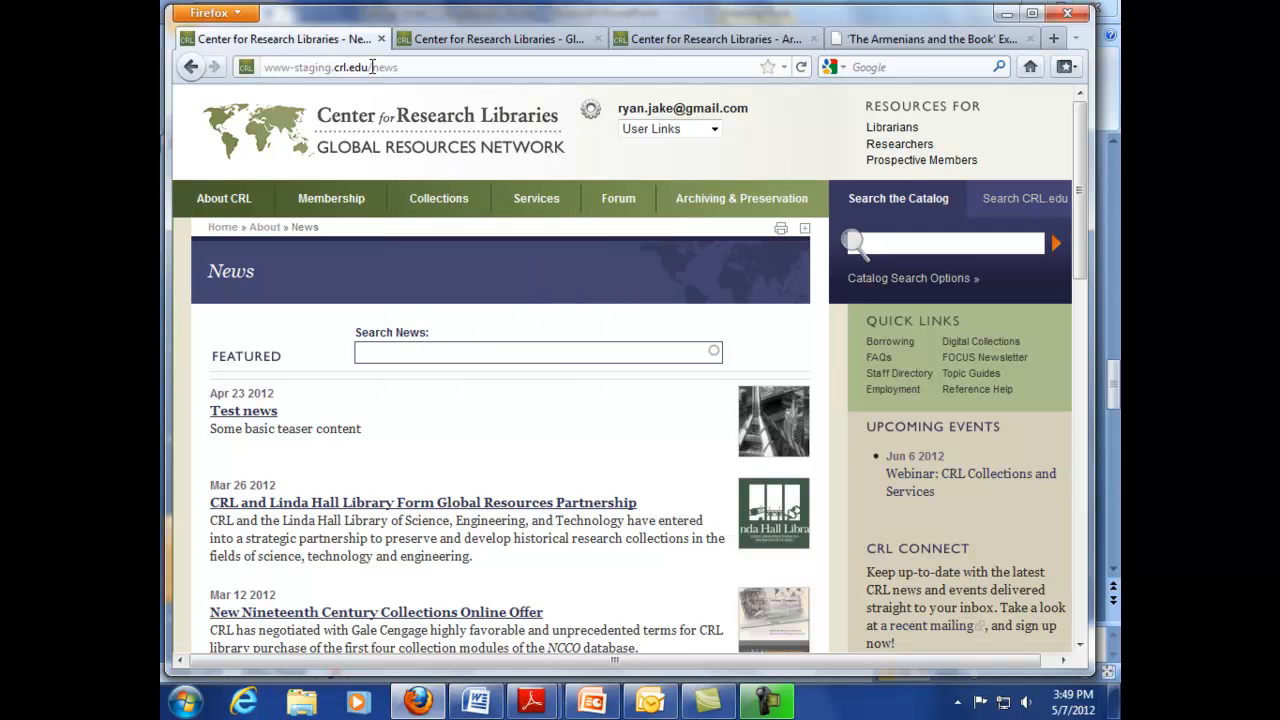
{"action": "left_click_drag", "start_coordinate": [369, 67], "coordinate": [430, 70]}
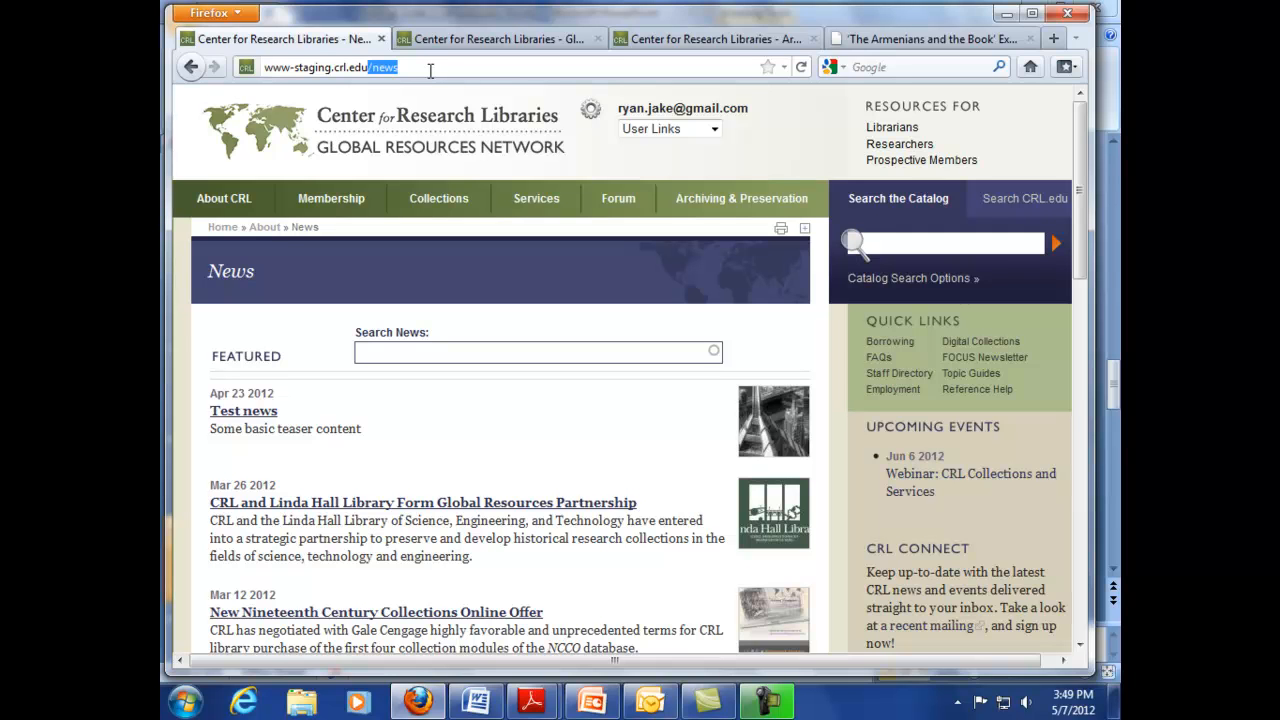
{"action": "left_click", "coordinate": [298, 68]}
{"action": "left_click_drag", "start_coordinate": [372, 68], "coordinate": [264, 74]}
{"action": "key", "text": "End"}
{"action": "left_click_drag", "start_coordinate": [369, 67], "coordinate": [445, 68]}
{"action": "key", "text": "alt+Tab"}
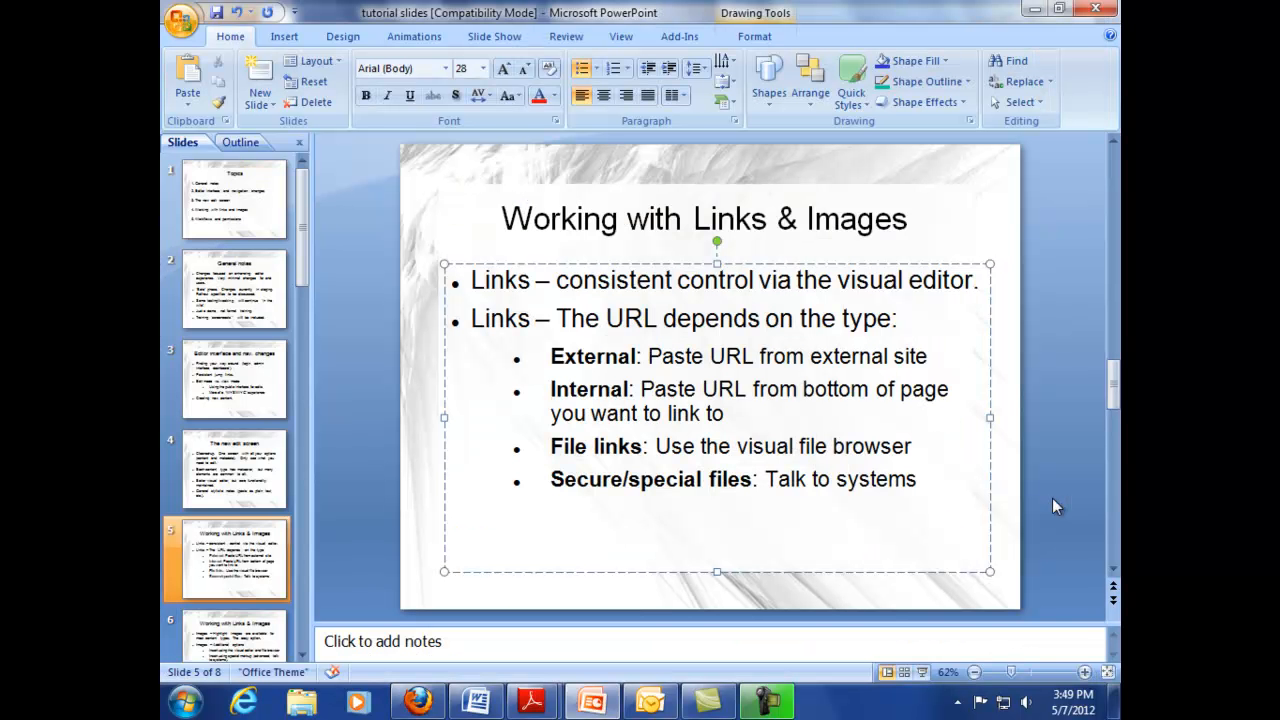
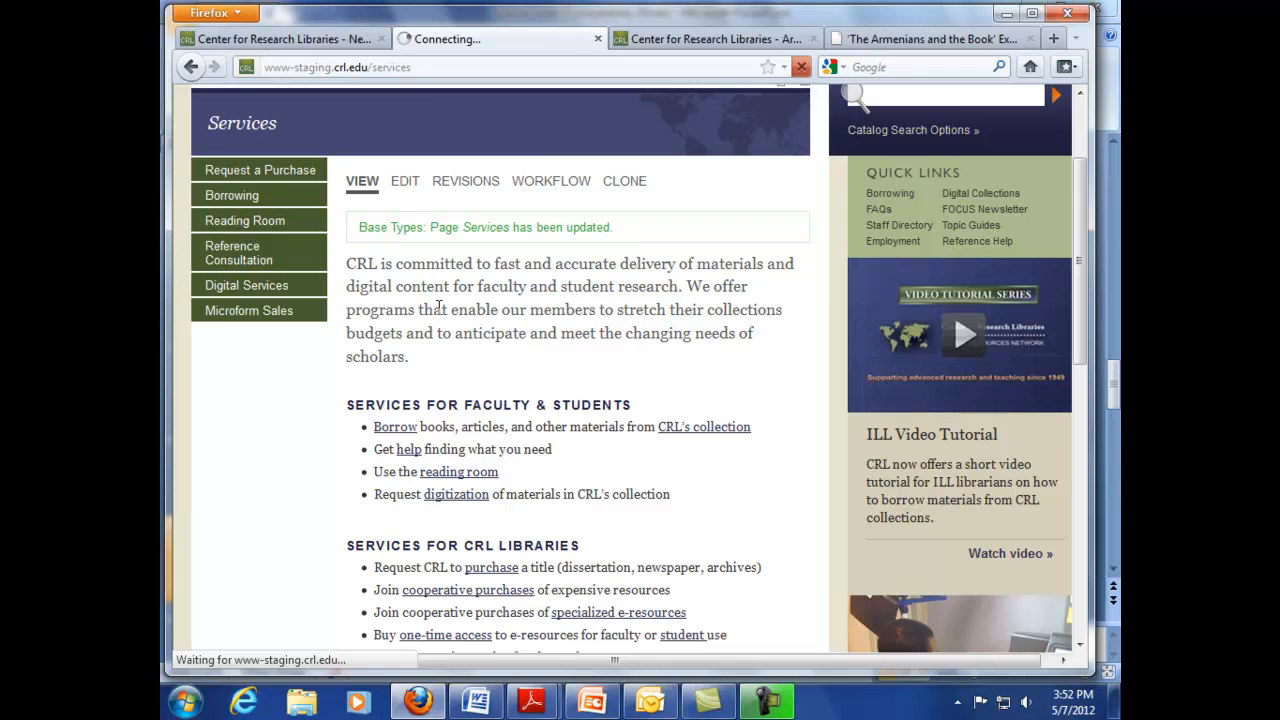
- Edit the Services page in Firefox and remove the link from the word "student" in the body text
{"action": "scroll", "coordinate": [466, 380], "scroll_direction": "down", "scroll_amount": 5}
{"action": "scroll", "coordinate": [475, 415], "scroll_direction": "down", "scroll_amount": 10}
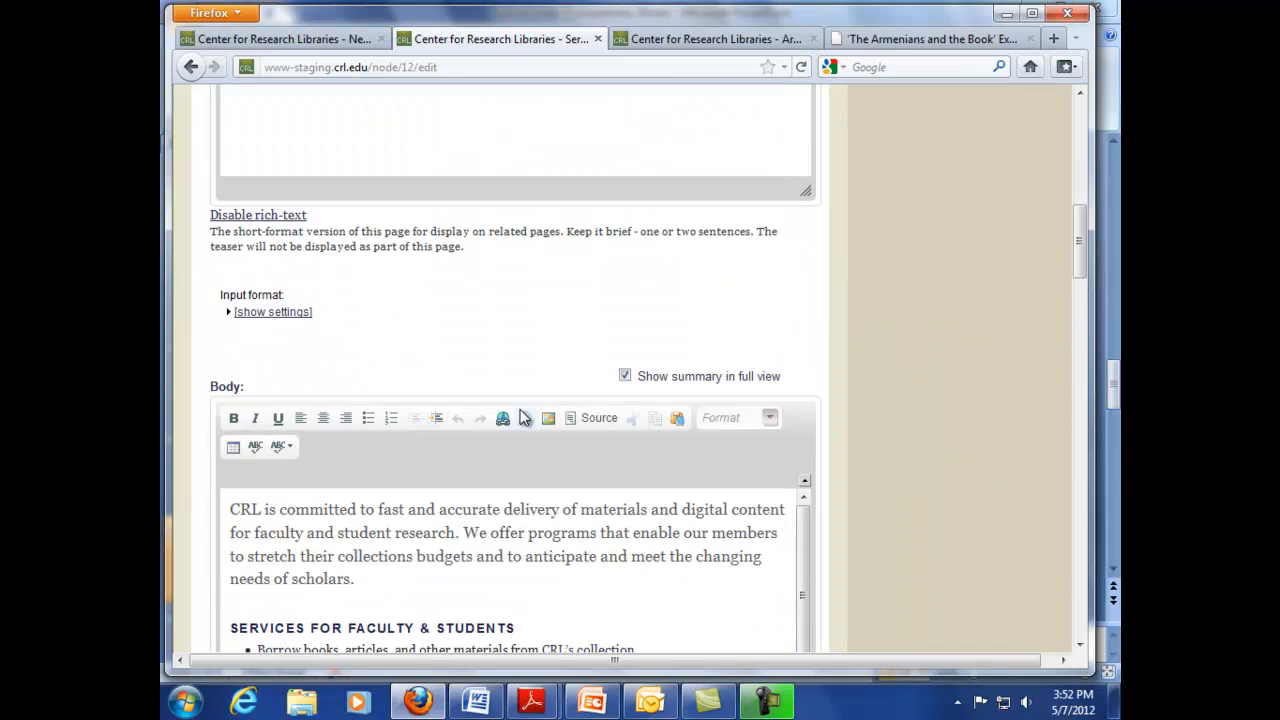
{"action": "scroll", "coordinate": [522, 556], "scroll_direction": "down", "scroll_amount": 2}
{"action": "scroll", "coordinate": [522, 556], "scroll_direction": "down", "scroll_amount": 2}
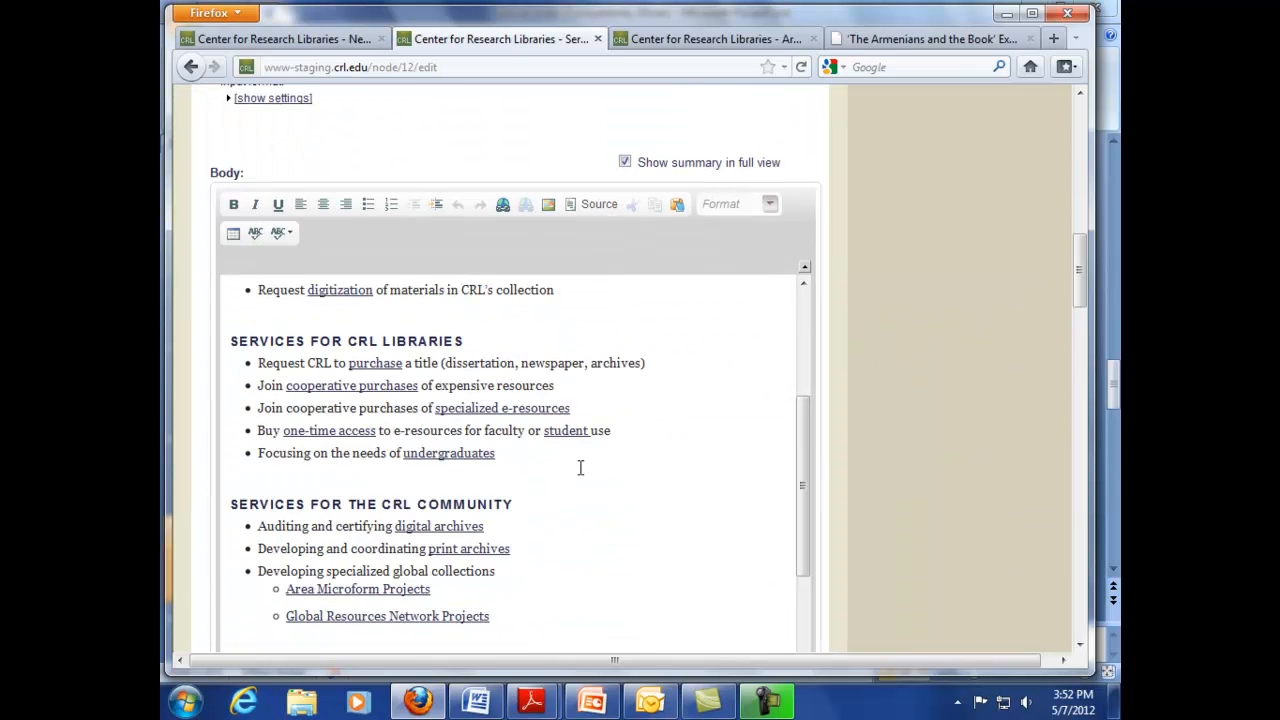
{"action": "left_click", "coordinate": [560, 431]}
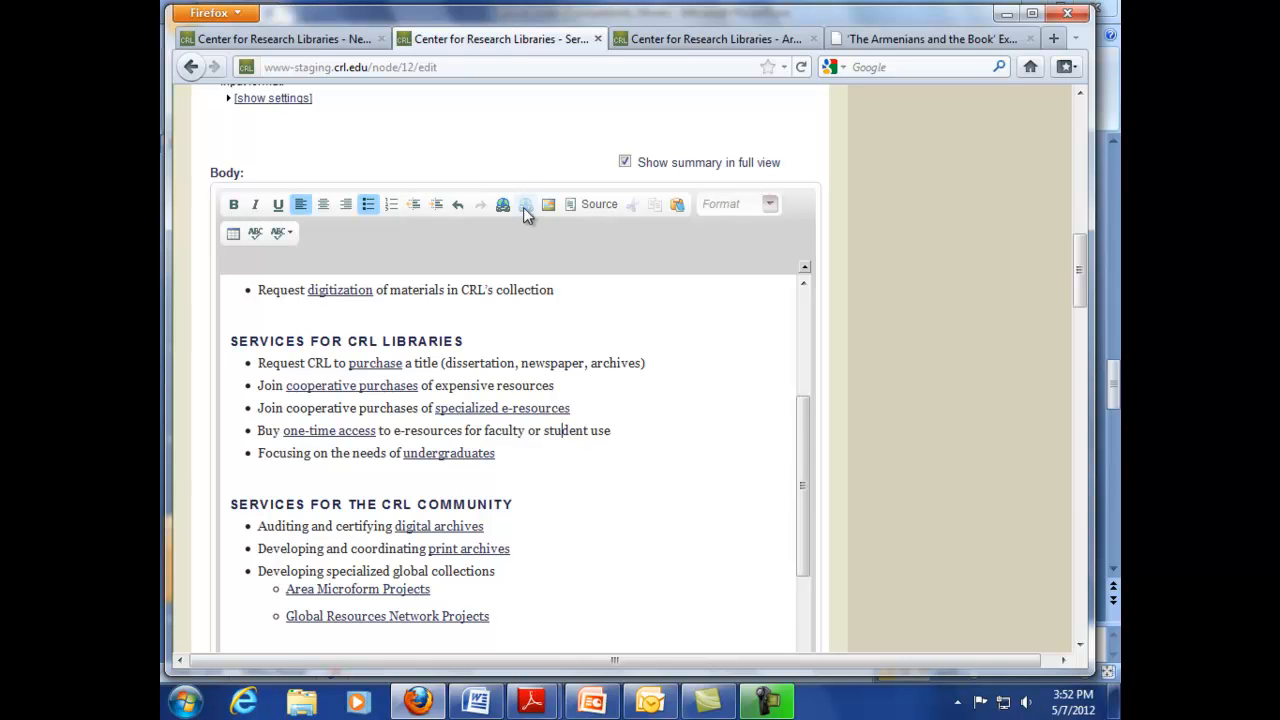
- Start a new link on the word "student" and browse the server for a file to link to
{"action": "double_click", "coordinate": [563, 430]}
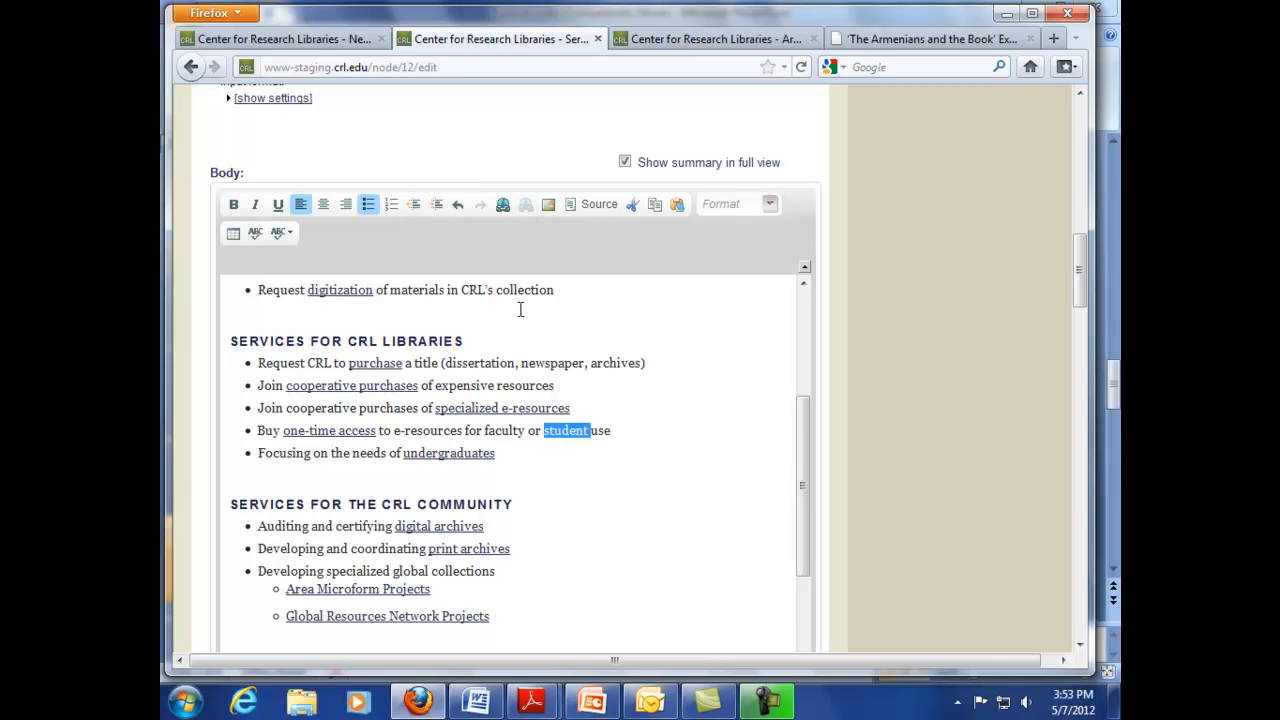
{"action": "left_click", "coordinate": [503, 207]}
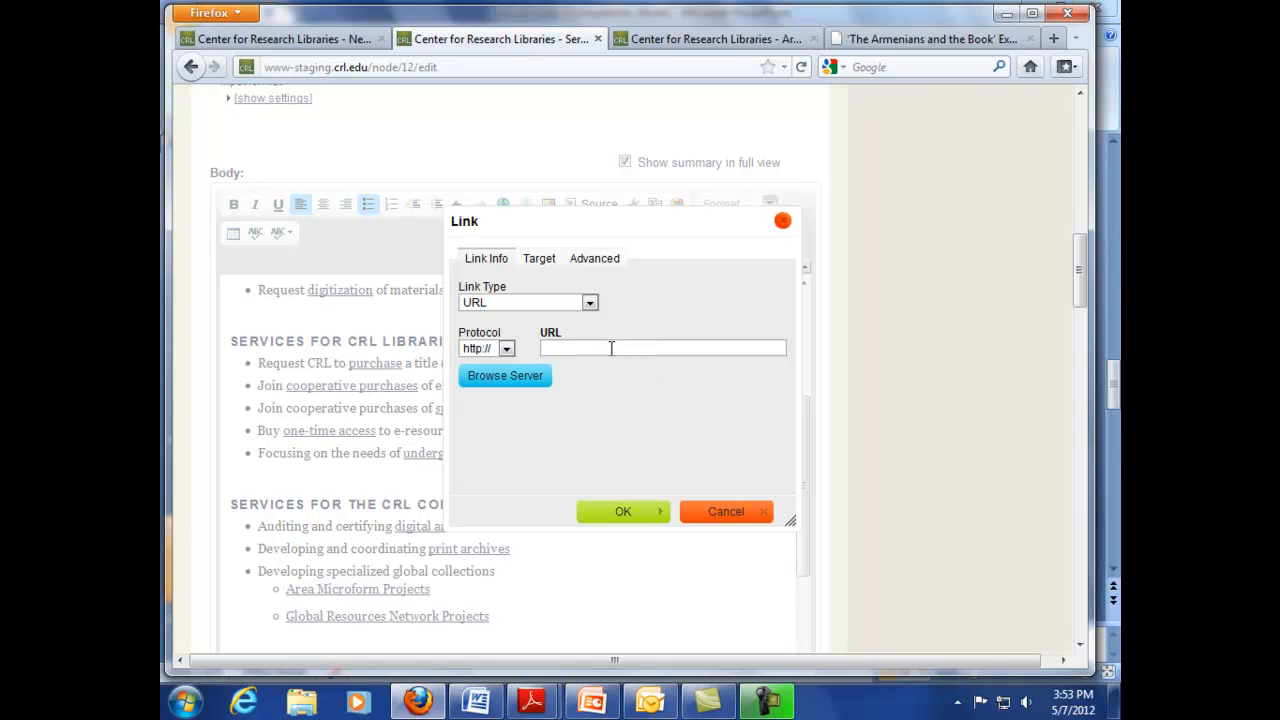
{"action": "left_click", "coordinate": [512, 377]}
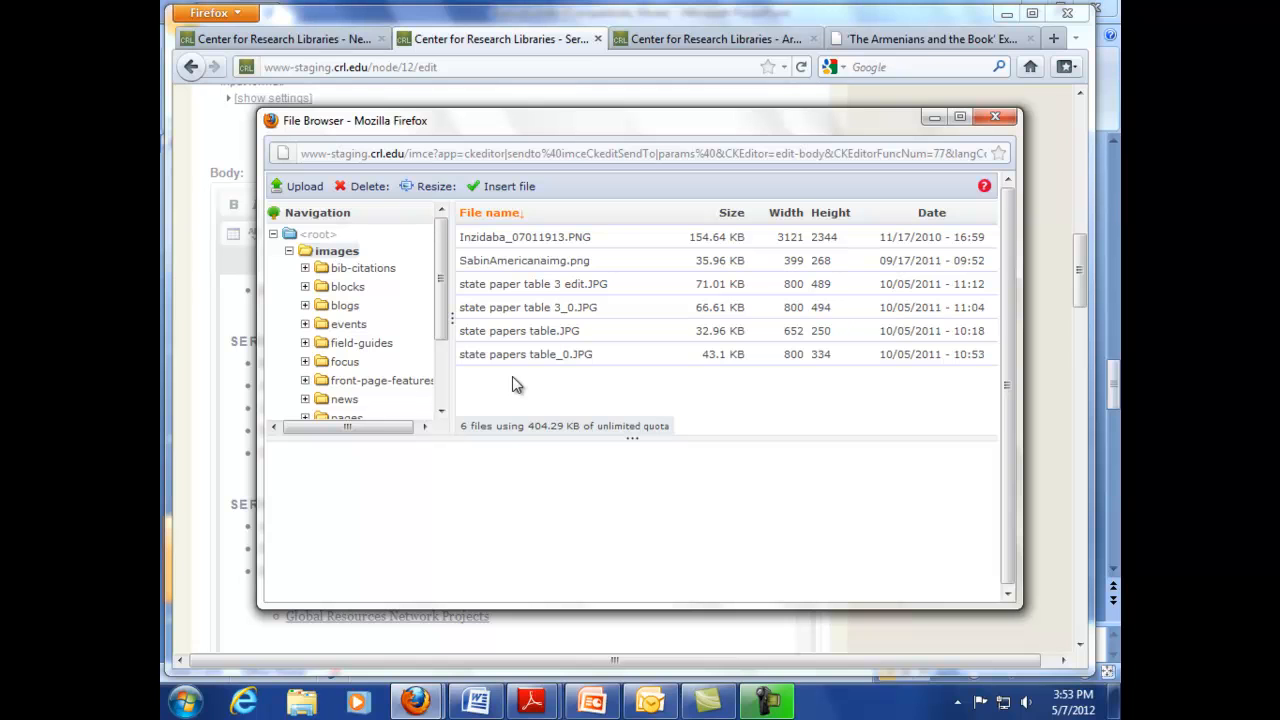
- Look through the images and attachments folders in the file browser, including the files in images/events
{"action": "left_click", "coordinate": [289, 252]}
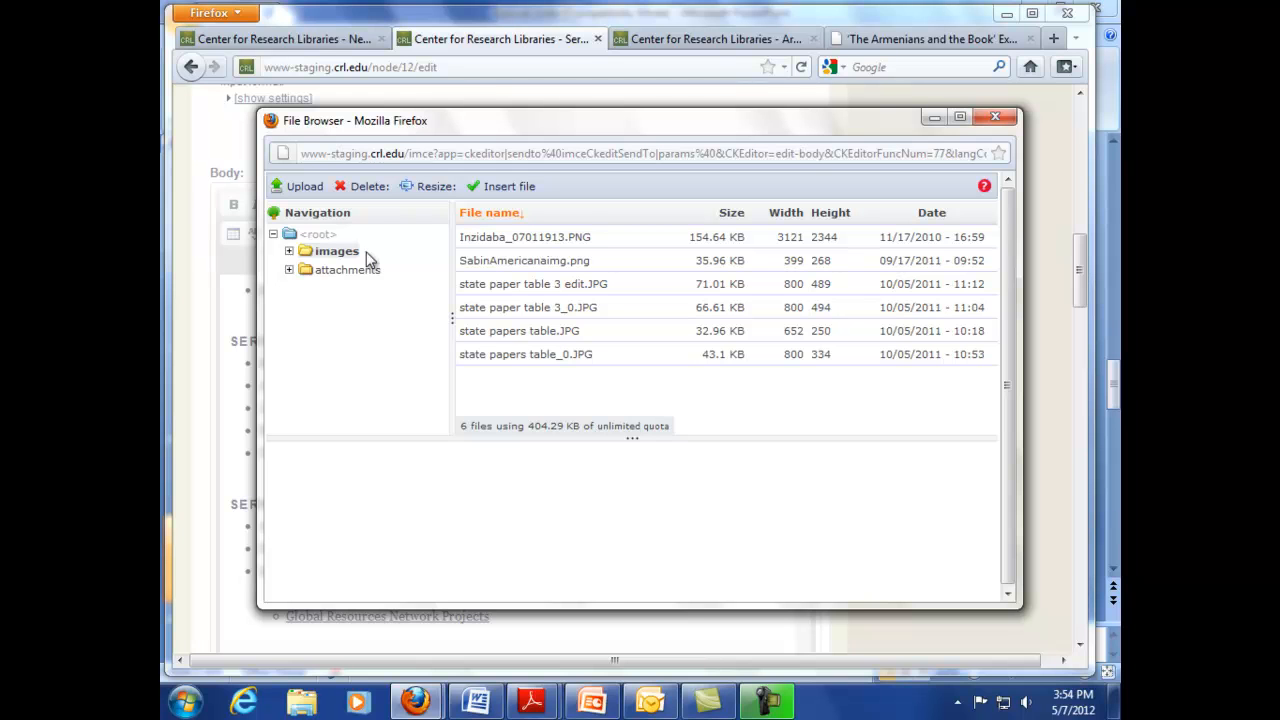
{"action": "left_click", "coordinate": [347, 272]}
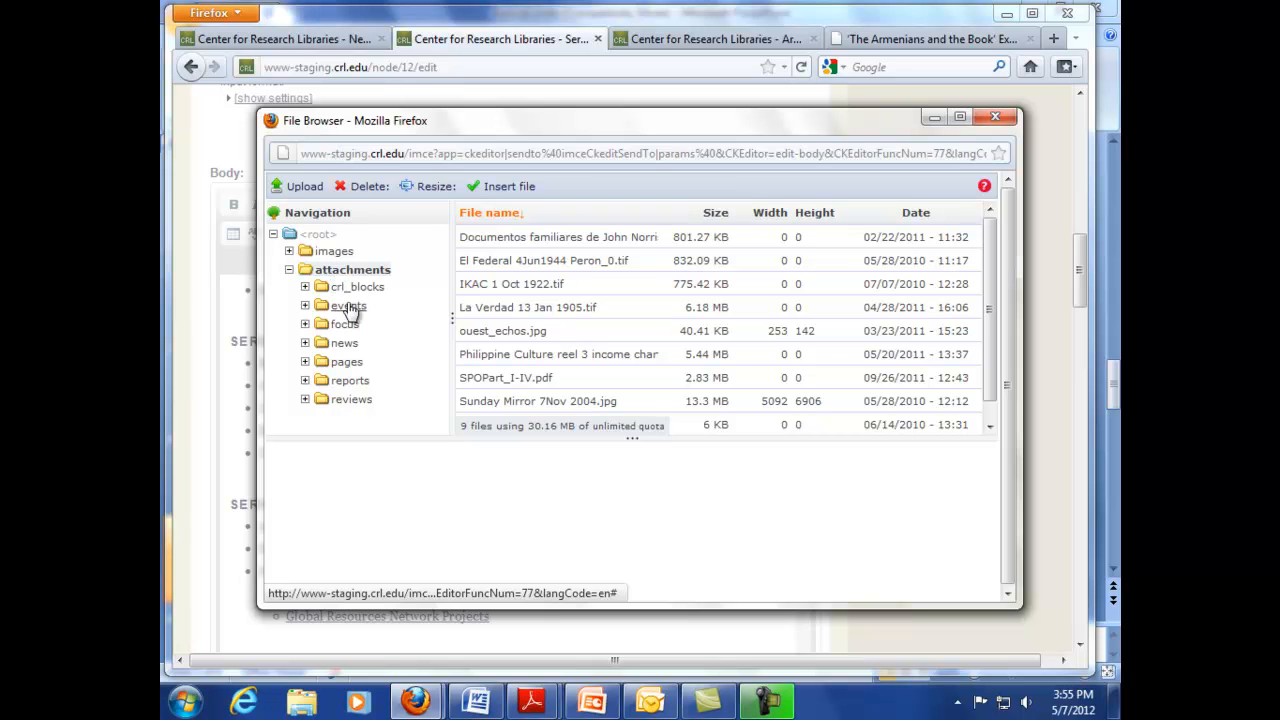
{"action": "left_click", "coordinate": [290, 252]}
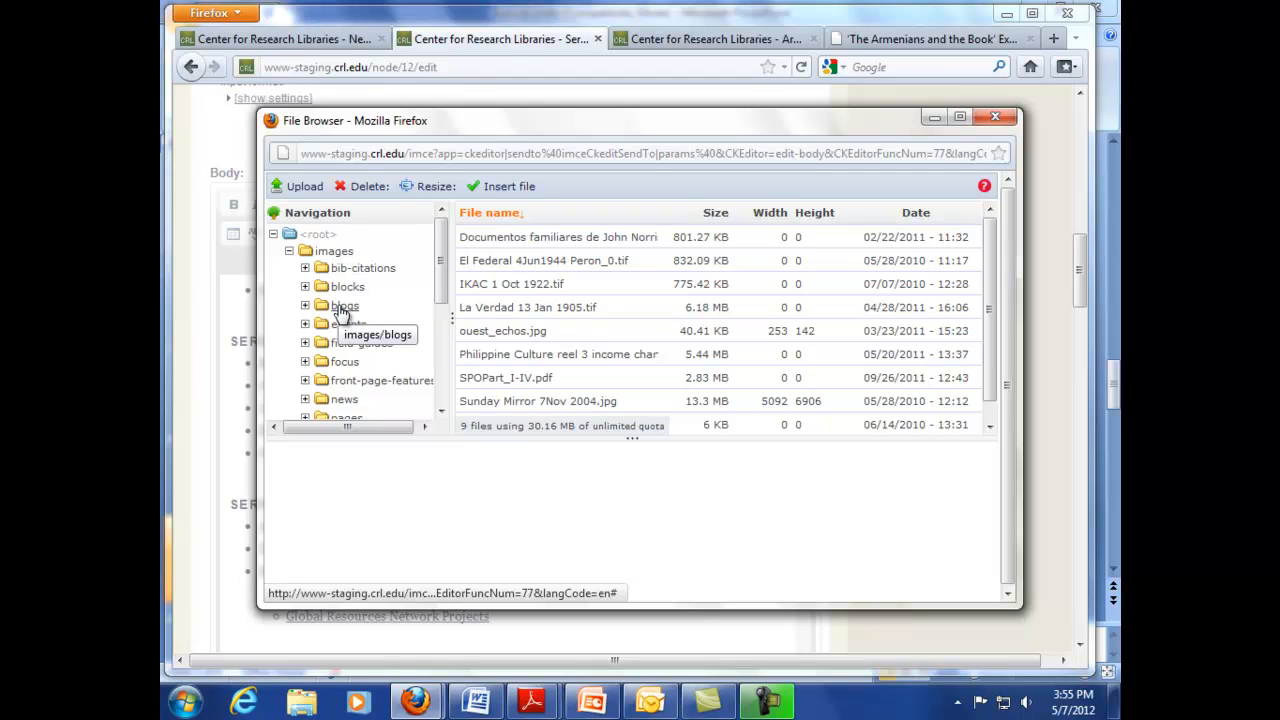
{"action": "left_click_drag", "start_coordinate": [443, 286], "coordinate": [428, 315]}
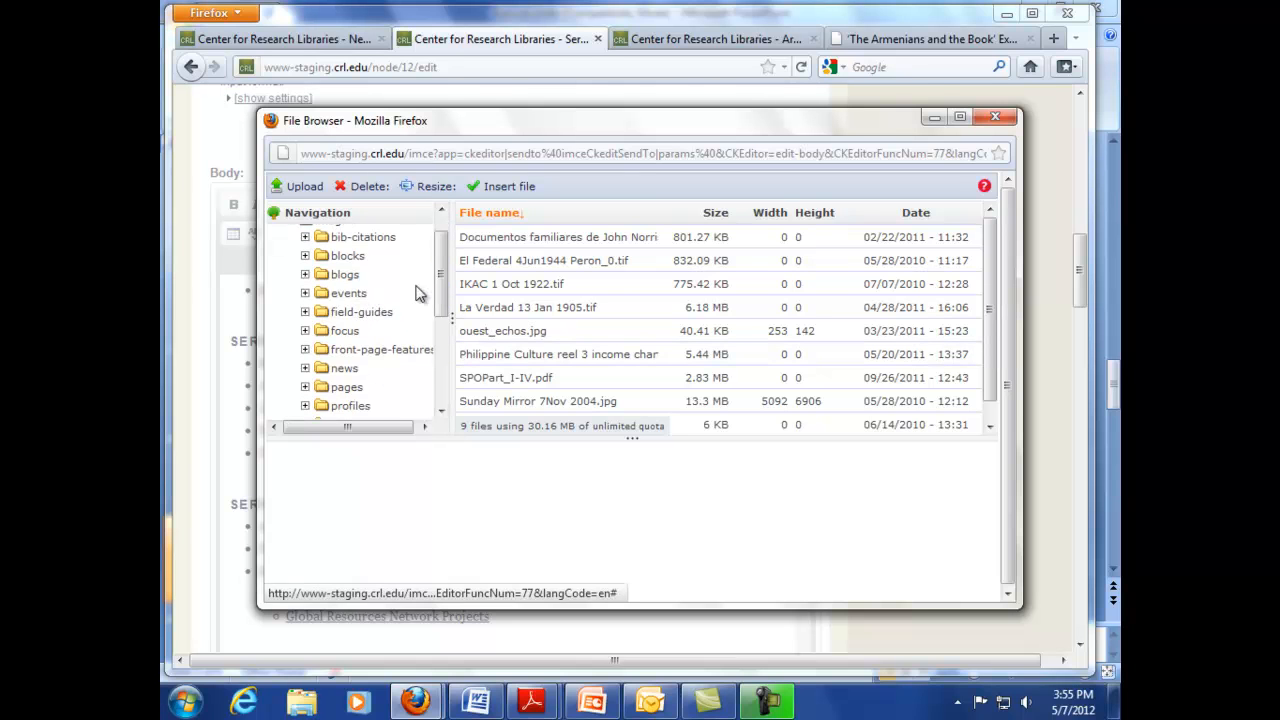
{"action": "left_click_drag", "start_coordinate": [443, 272], "coordinate": [447, 253]}
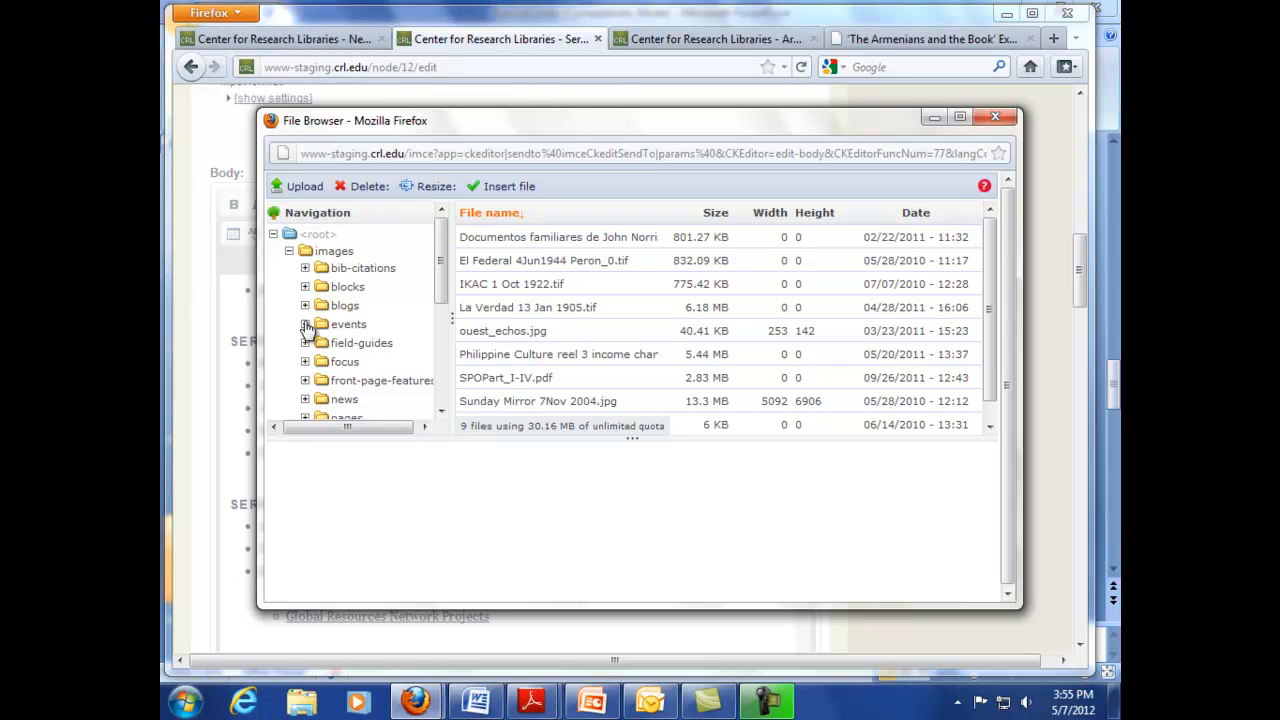
{"action": "left_click", "coordinate": [340, 325]}
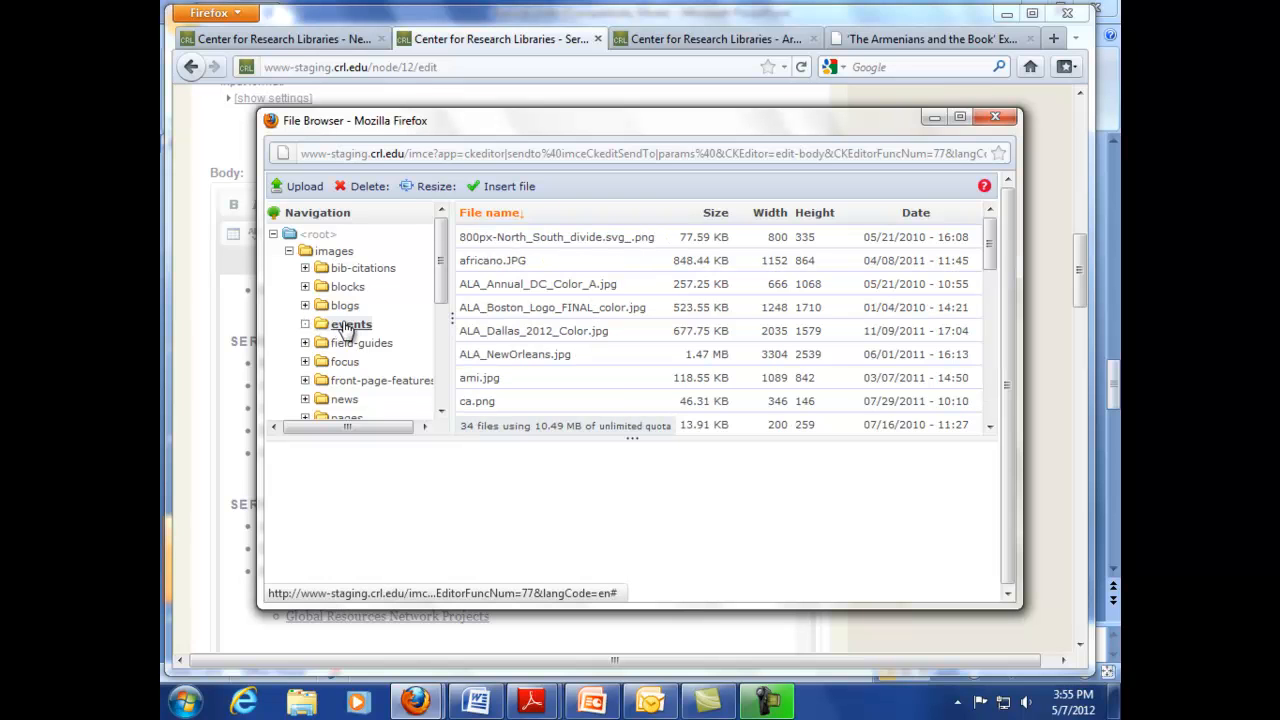
- Link the word "student" to AnnualMtg07Documentation.pdf from the attachments/events folder
{"action": "left_click", "coordinate": [289, 251]}
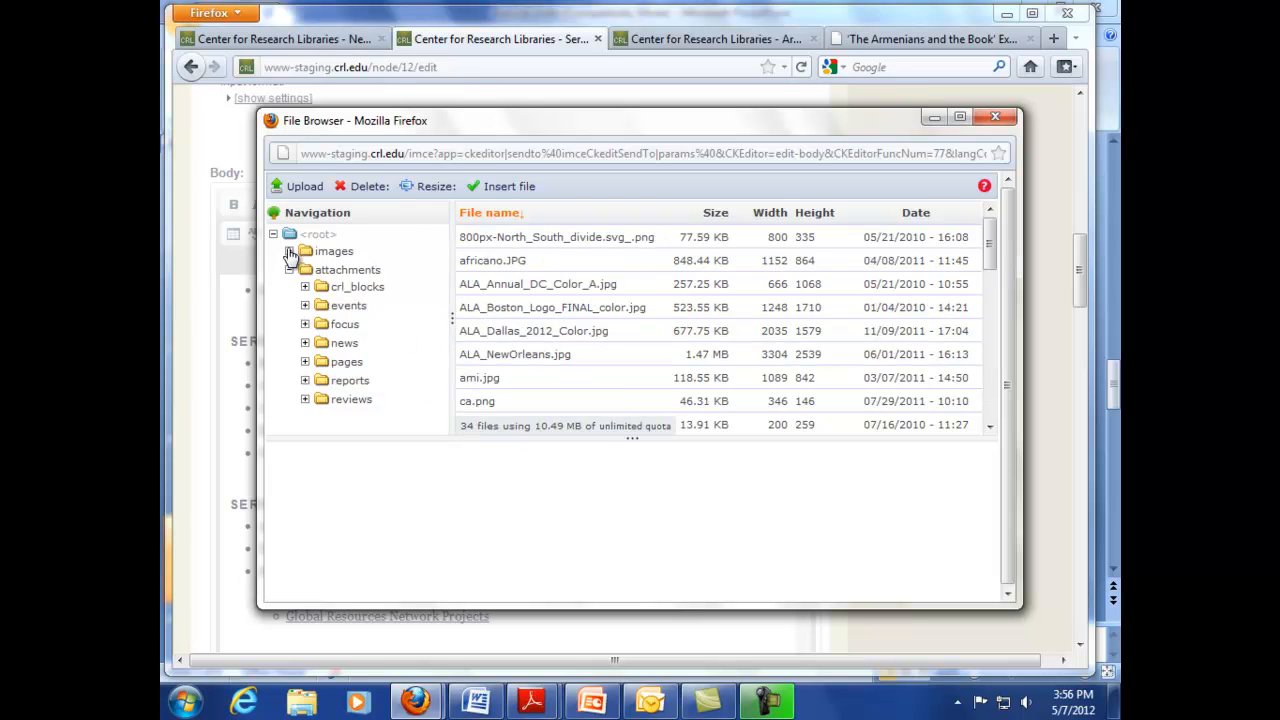
{"action": "left_click", "coordinate": [327, 308]}
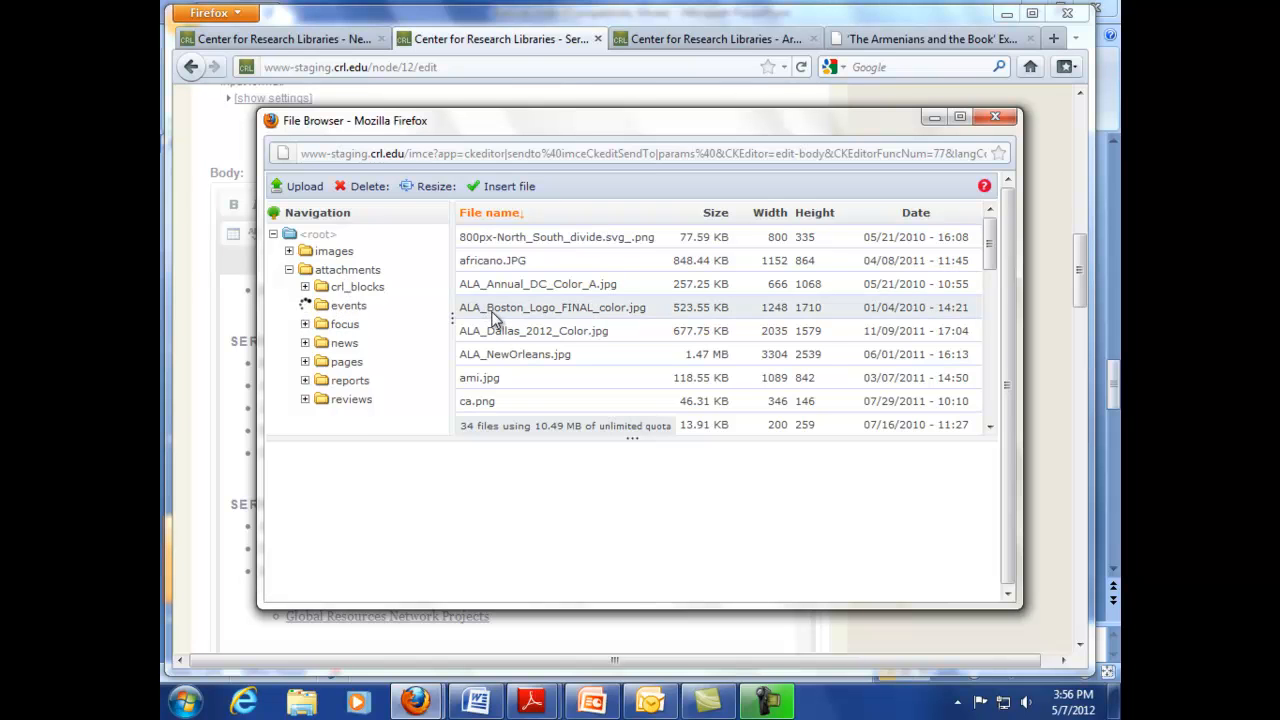
{"action": "left_click", "coordinate": [570, 335]}
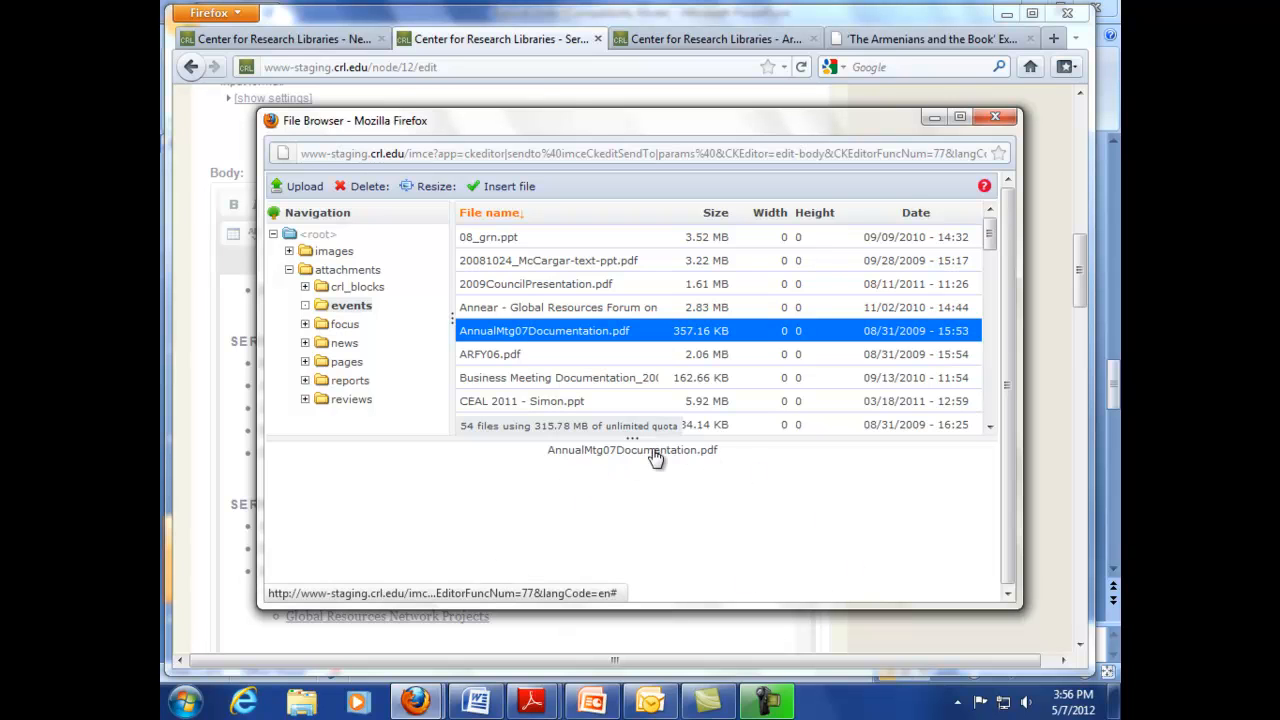
{"action": "left_click", "coordinate": [611, 458]}
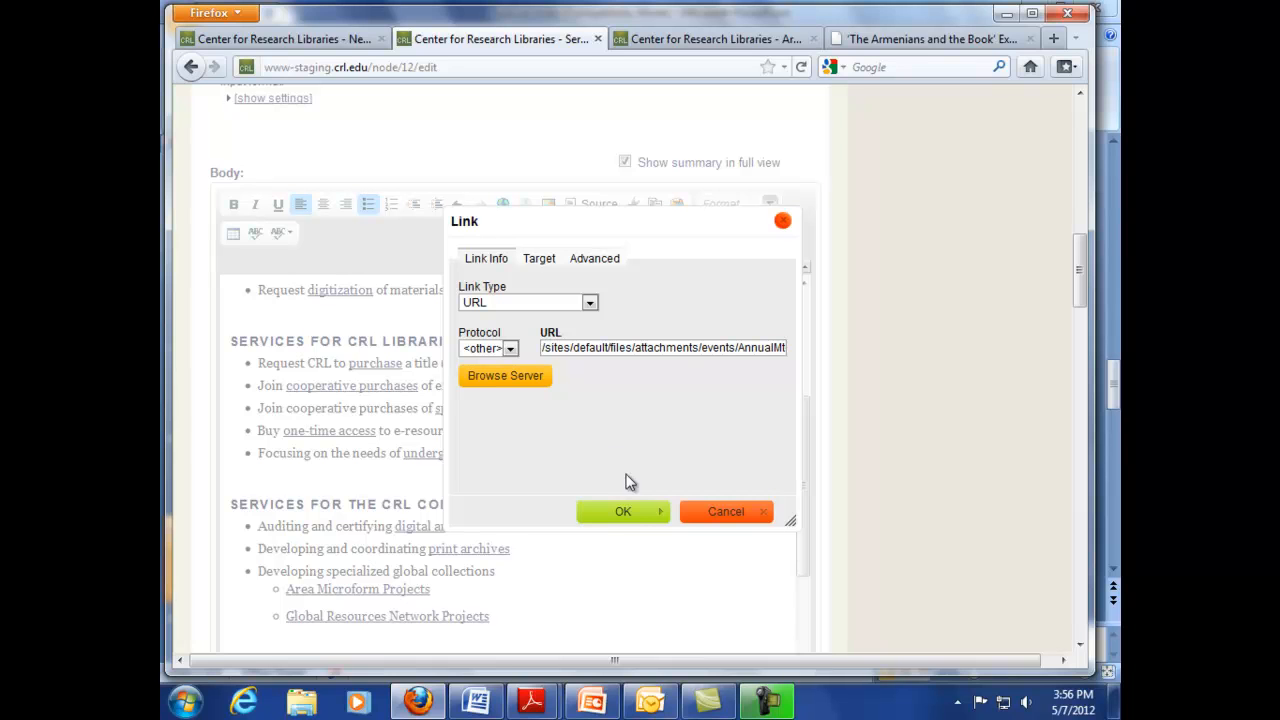
{"action": "left_click", "coordinate": [635, 510]}
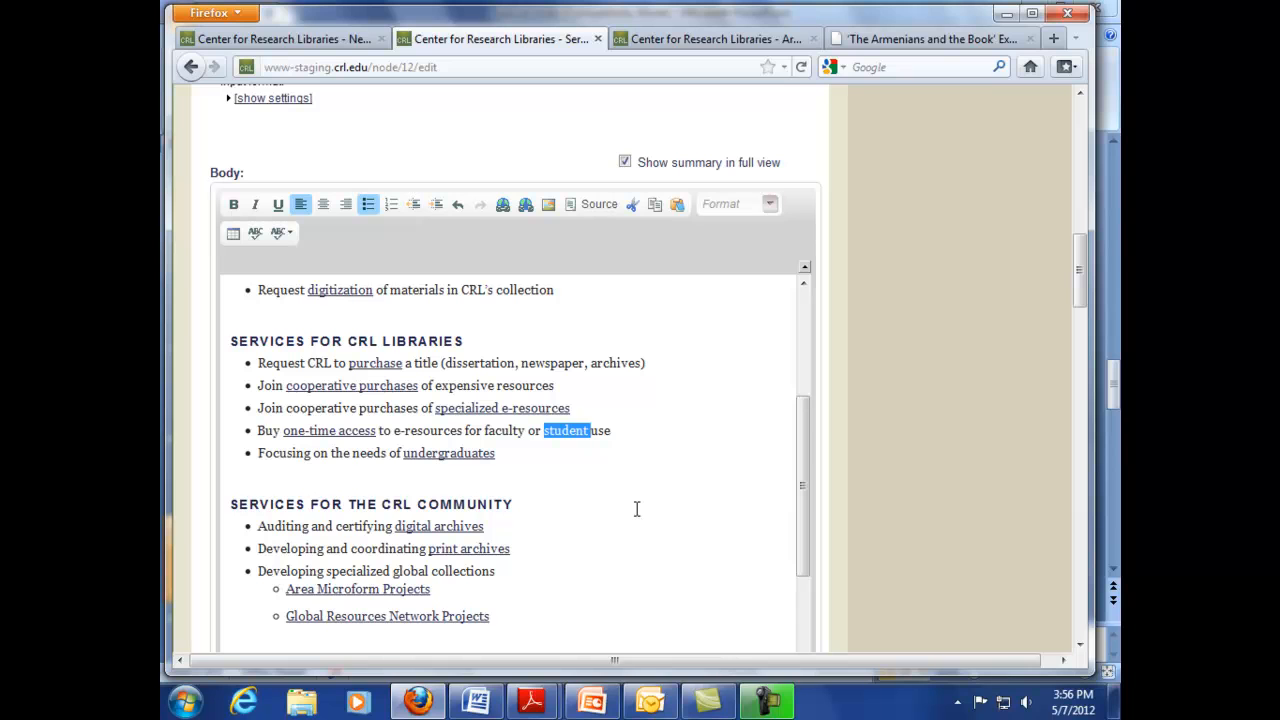
- Reopen the link on the word "student" for editing and review the available link types, keeping URL
{"action": "left_click", "coordinate": [511, 434]}
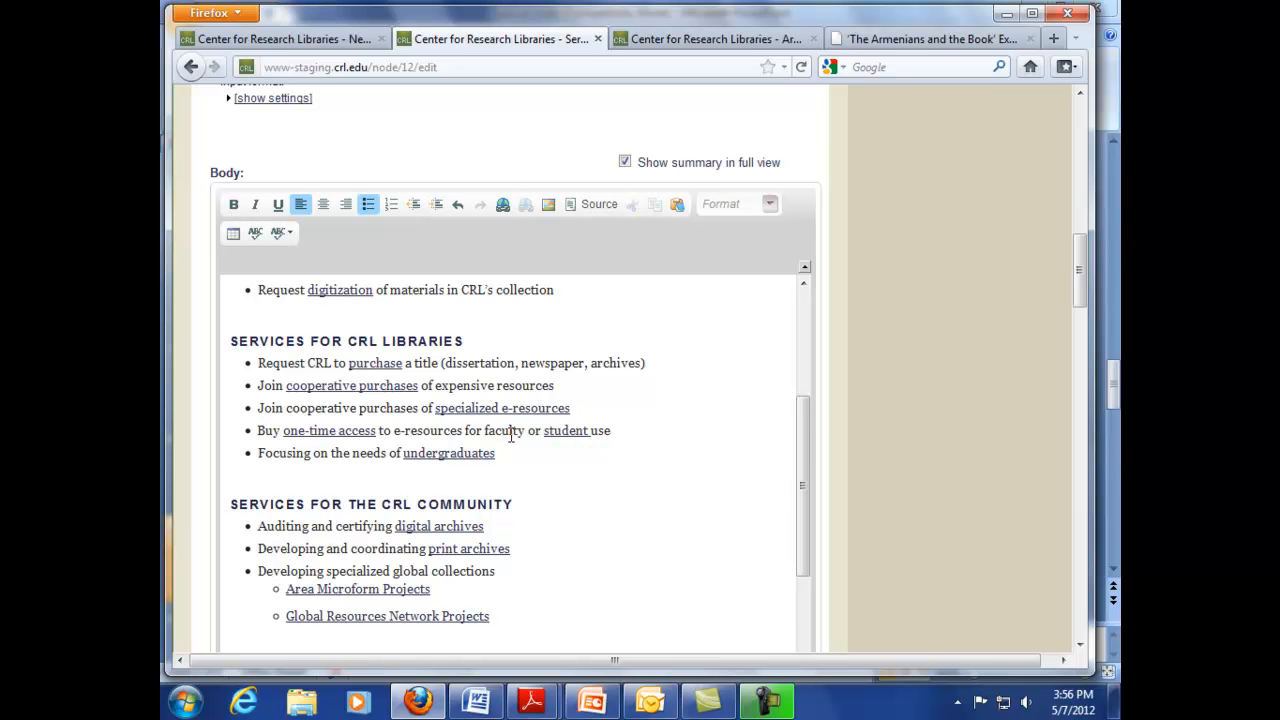
{"action": "left_click", "coordinate": [565, 432]}
{"action": "right_click", "coordinate": [565, 432]}
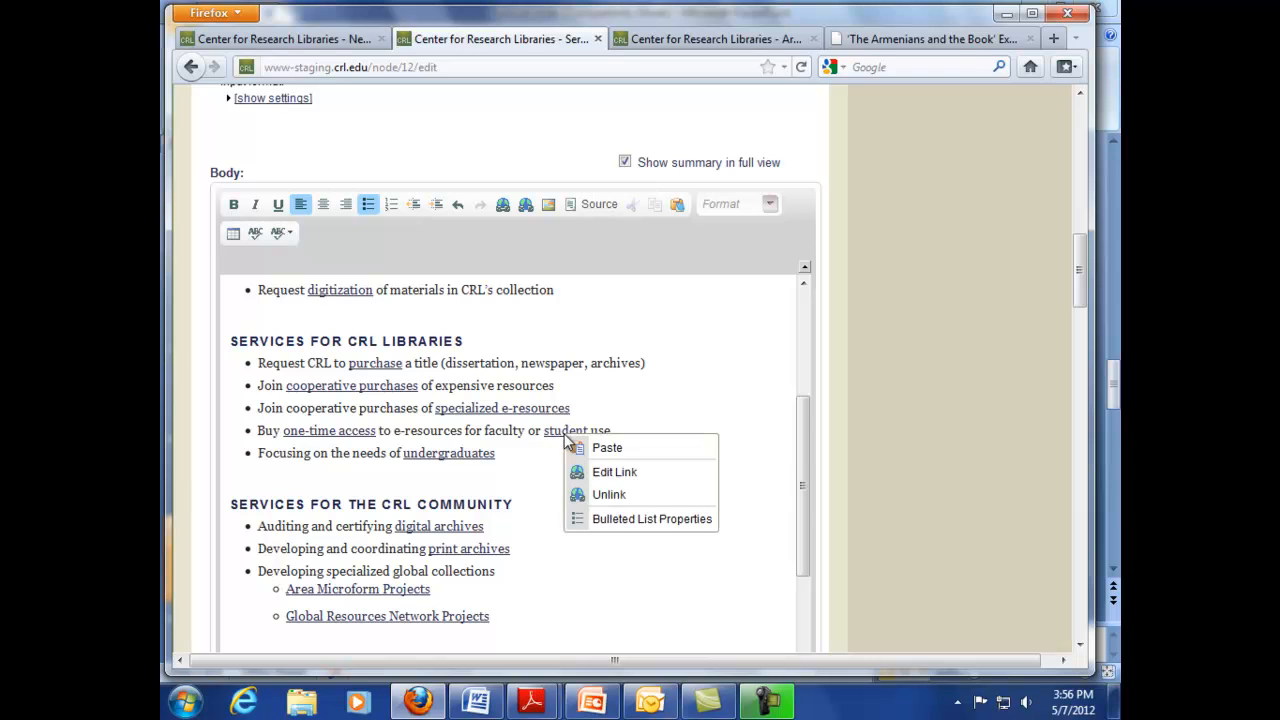
{"action": "left_click", "coordinate": [614, 476]}
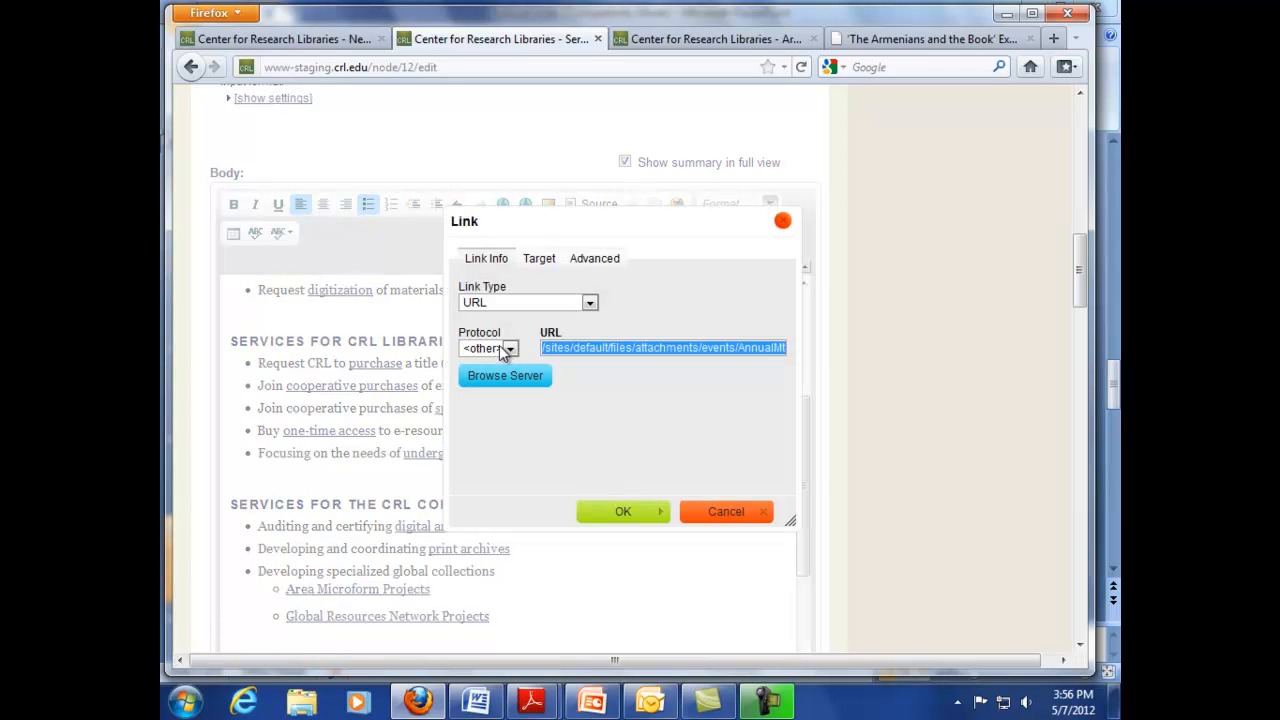
{"action": "left_click", "coordinate": [589, 303]}
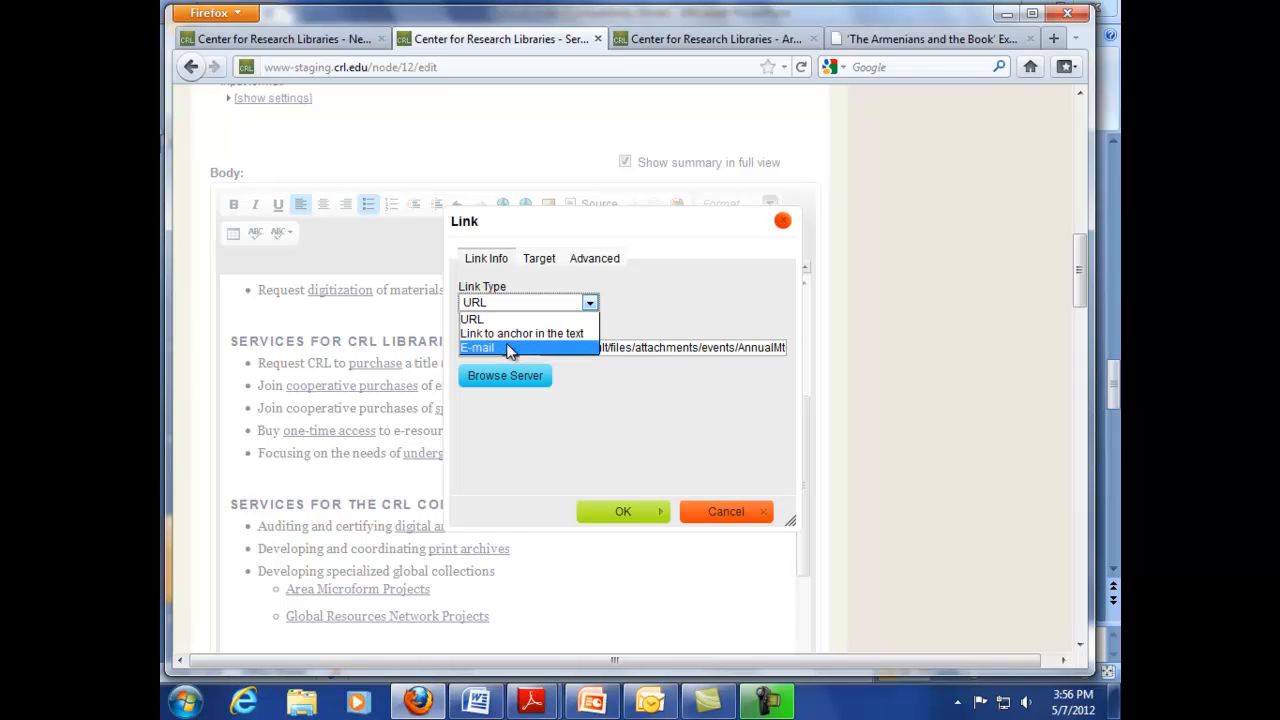
{"action": "left_click", "coordinate": [504, 318]}
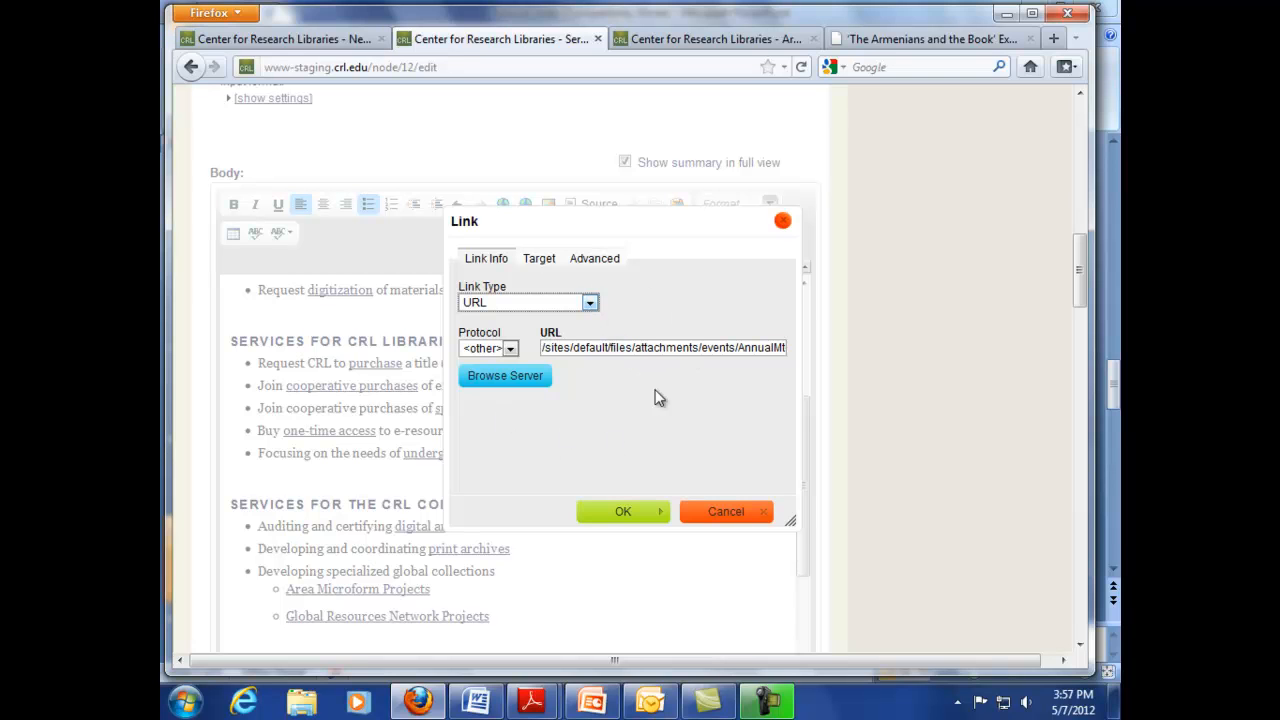
{"action": "left_click", "coordinate": [590, 304]}
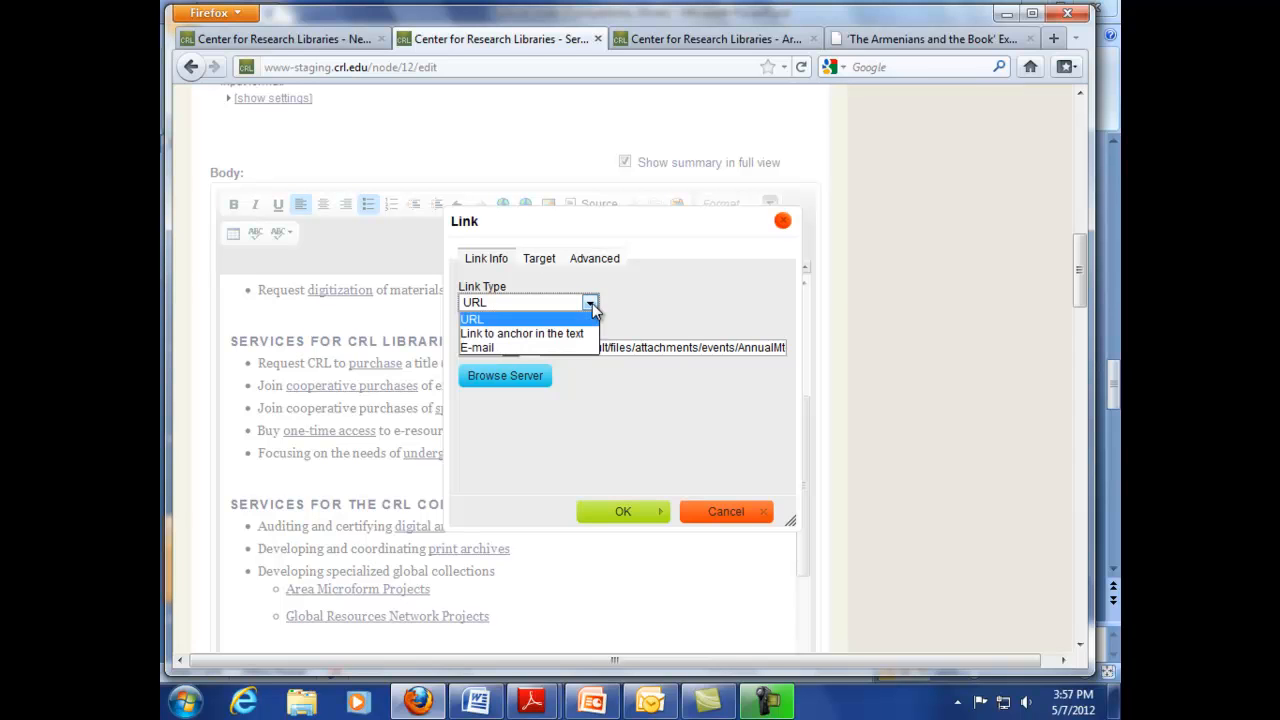
{"action": "left_click", "coordinate": [592, 310]}
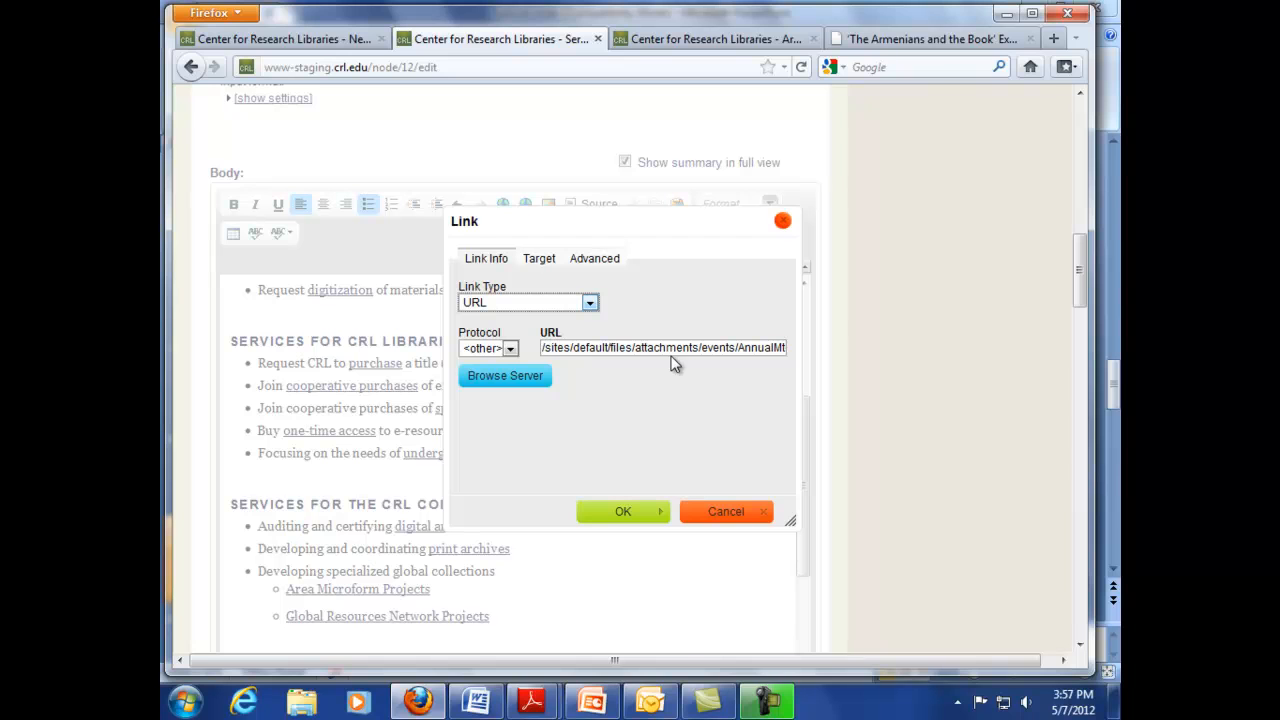
{"action": "left_click", "coordinate": [622, 512]}
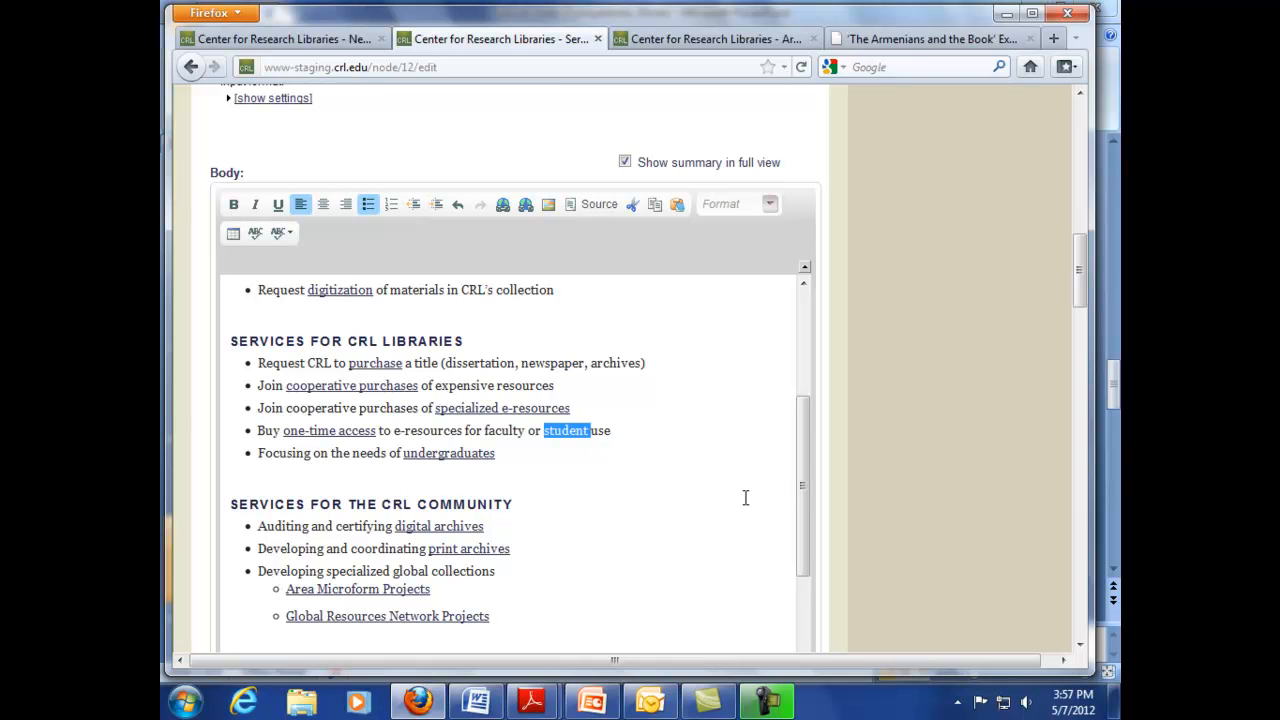
- Check the "Working with Links & Images" slide in PowerPoint and, back in Firefox, remove the link from the word "student"
{"action": "key", "text": "alt+Tab"}
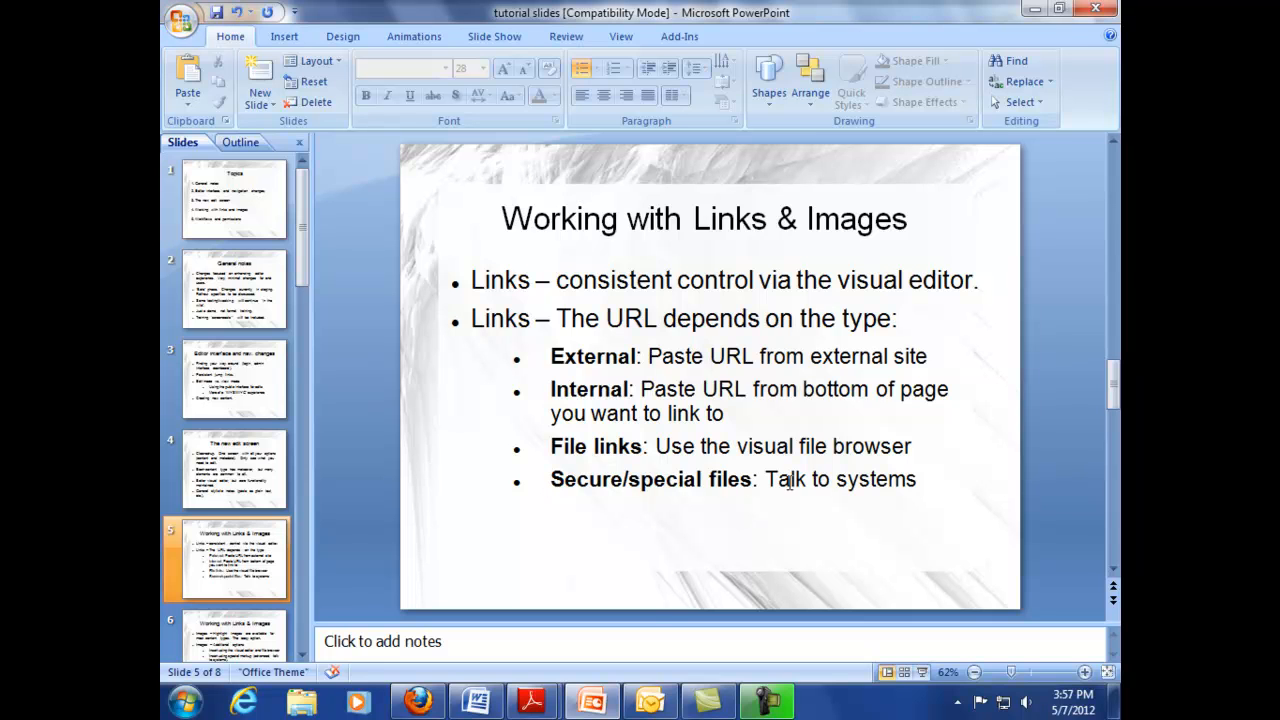
{"action": "key", "text": "alt+Tab"}
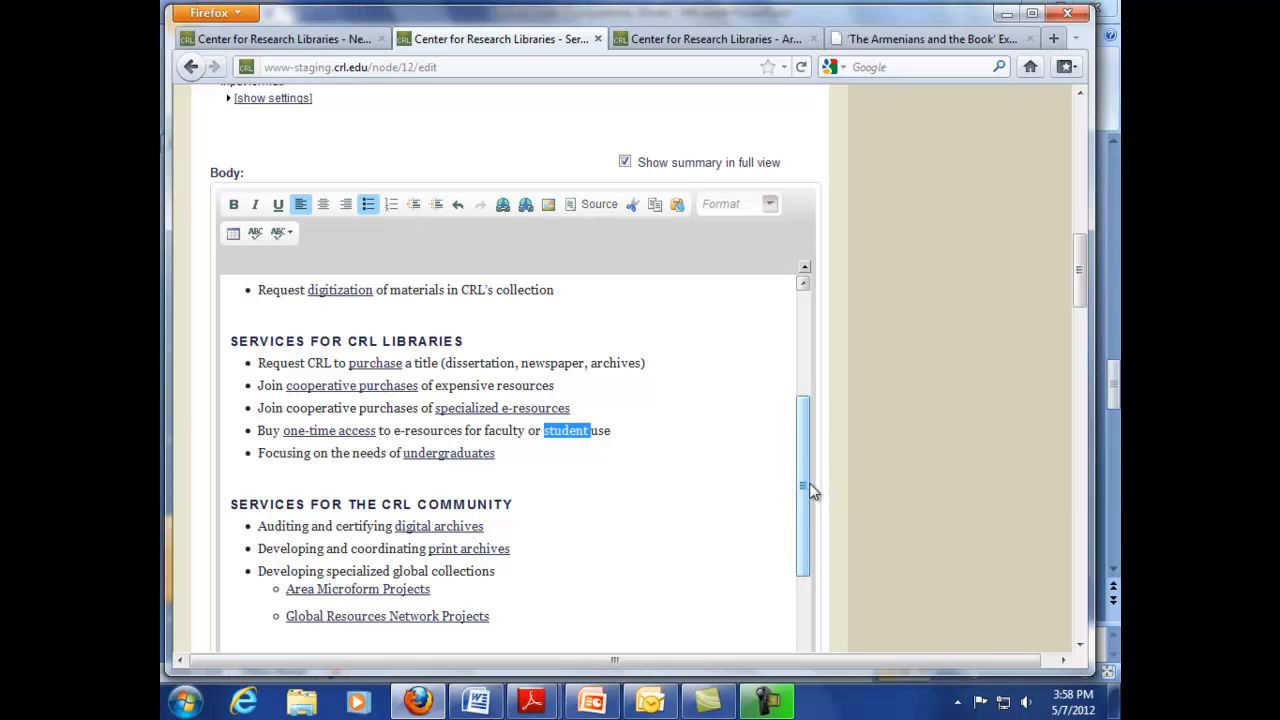
{"action": "left_click", "coordinate": [532, 432]}
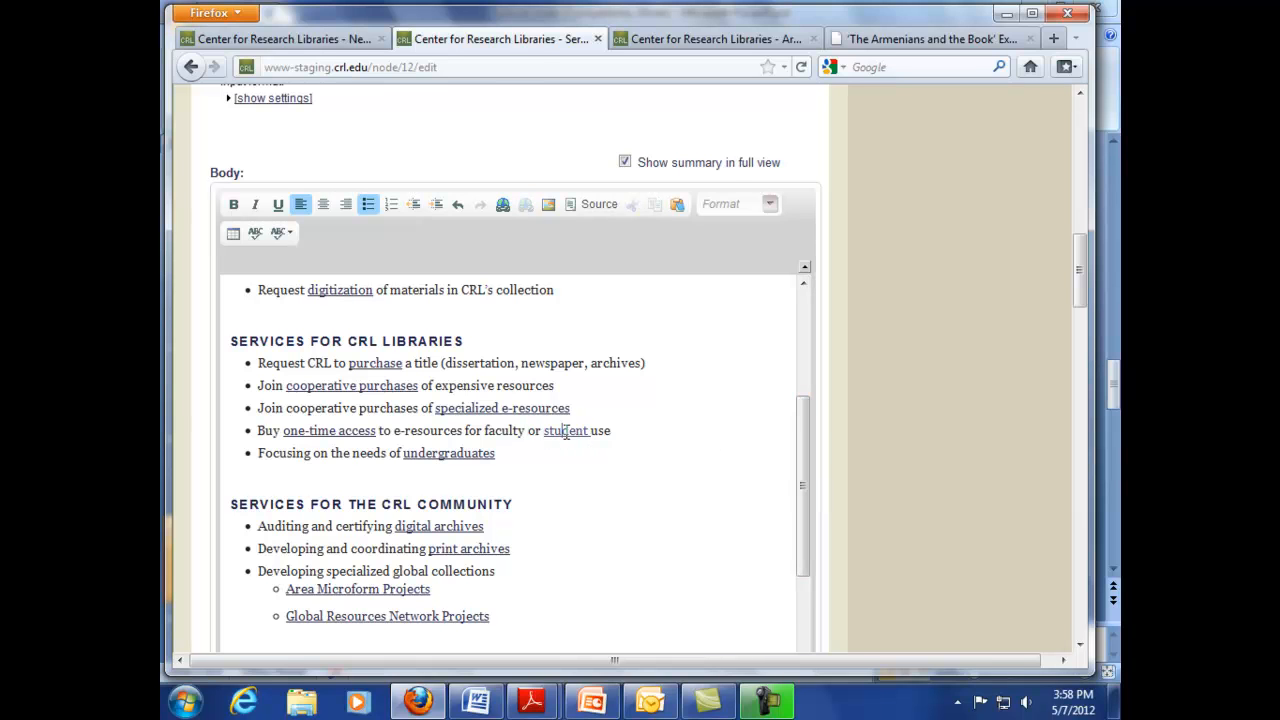
{"action": "right_click", "coordinate": [566, 432]}
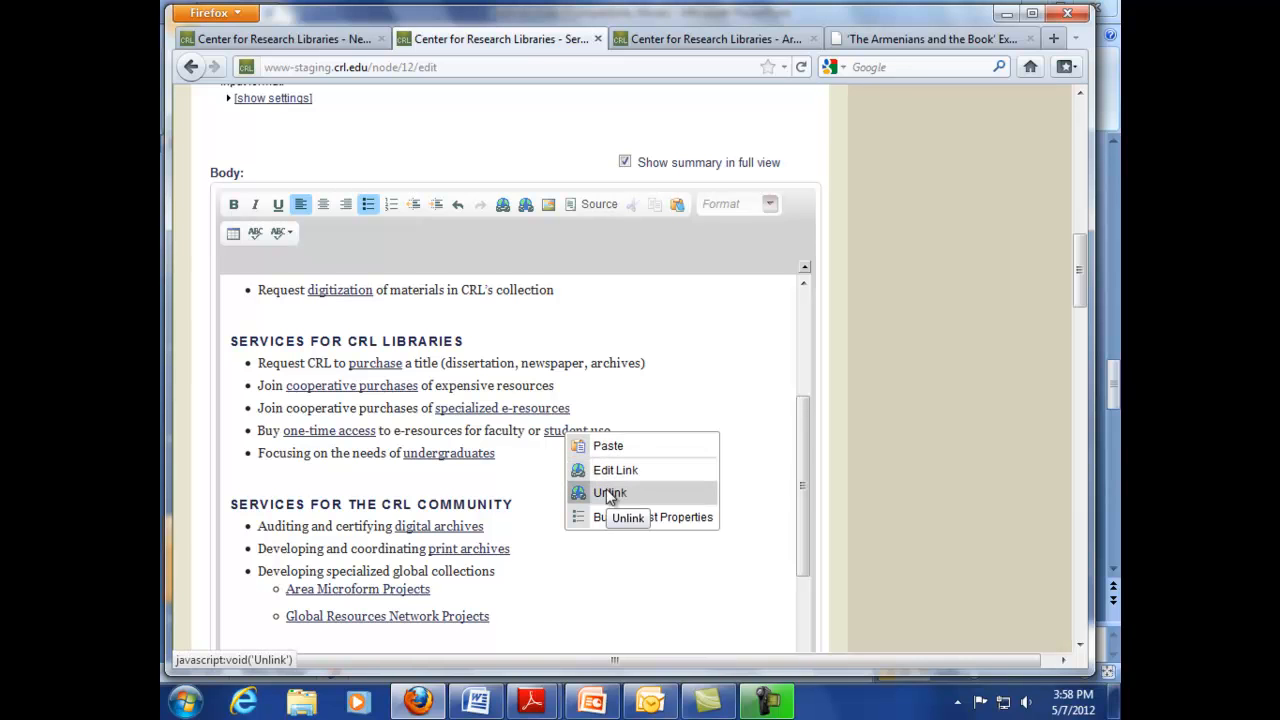
{"action": "left_click", "coordinate": [609, 494]}
{"action": "double_click", "coordinate": [562, 432]}
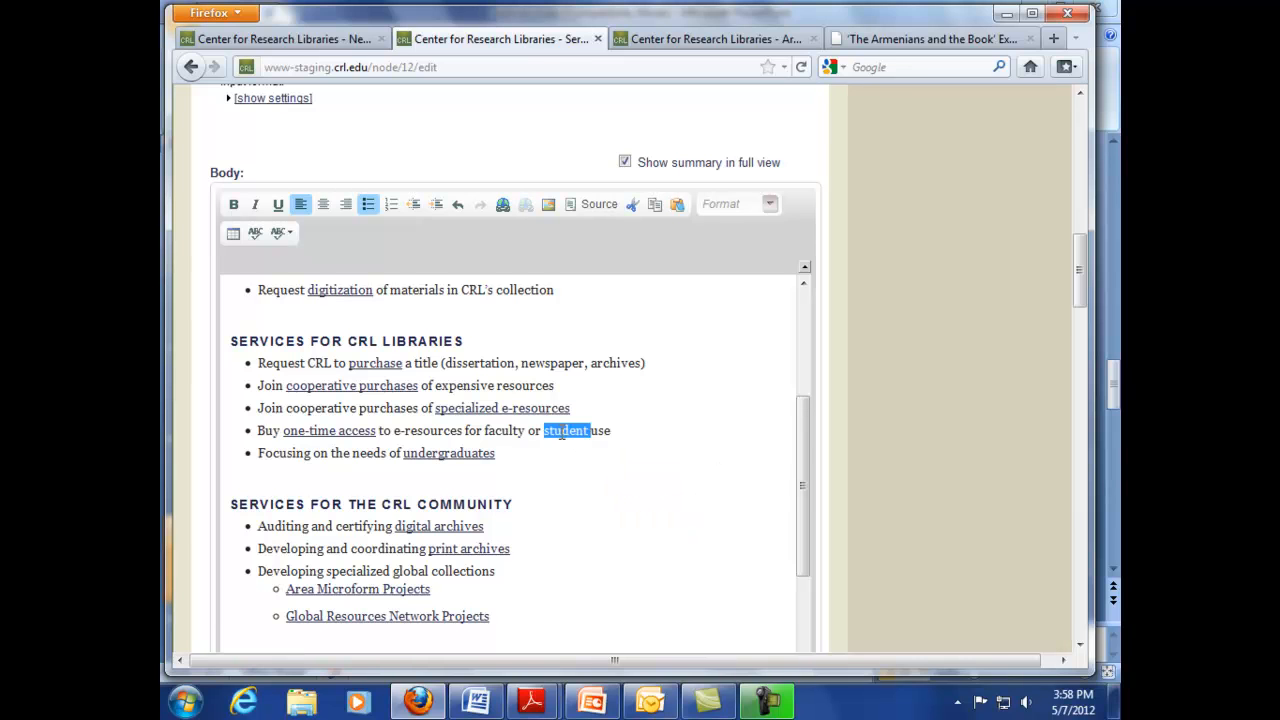
{"action": "left_click", "coordinate": [503, 205]}
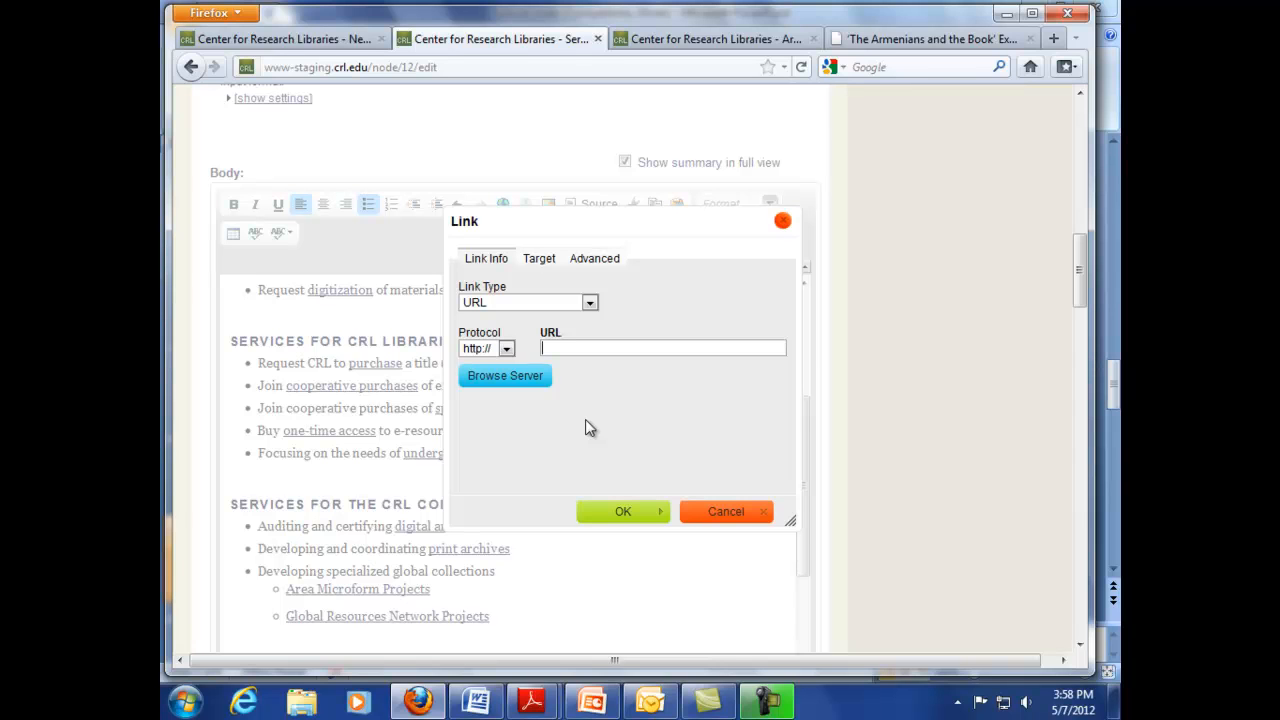
{"action": "left_click", "coordinate": [516, 378]}
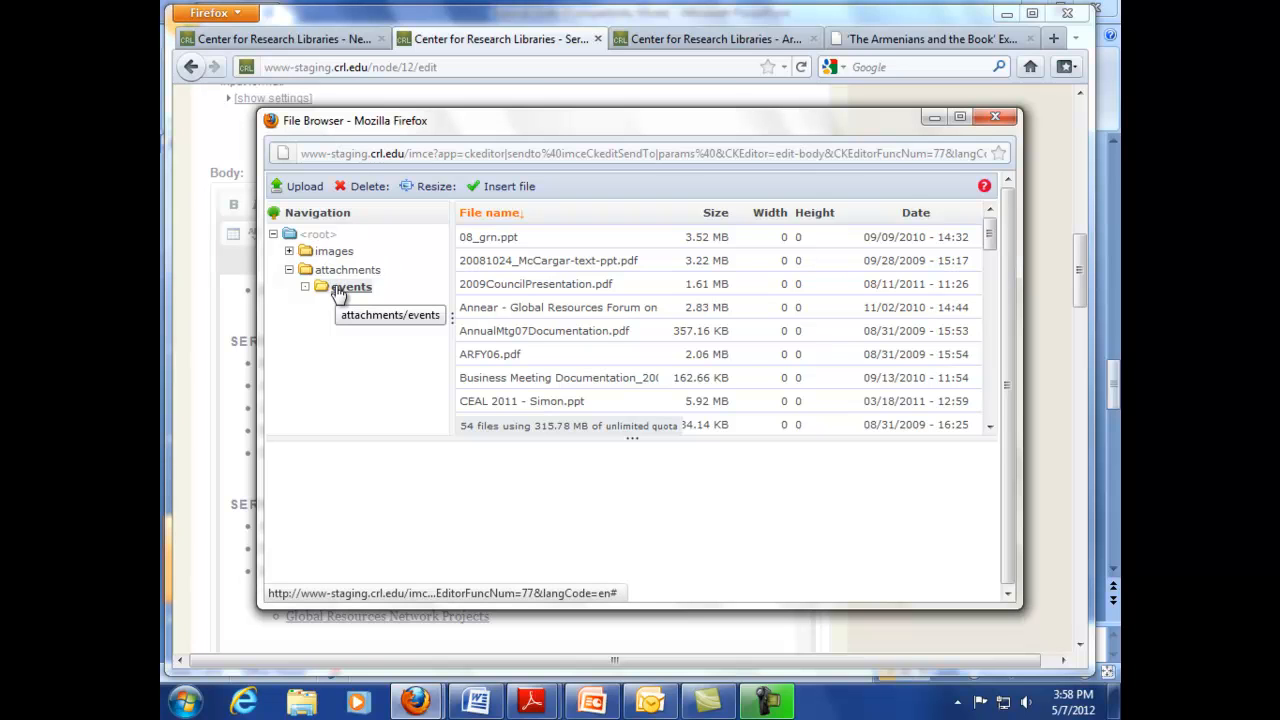
{"action": "left_click", "coordinate": [478, 700]}
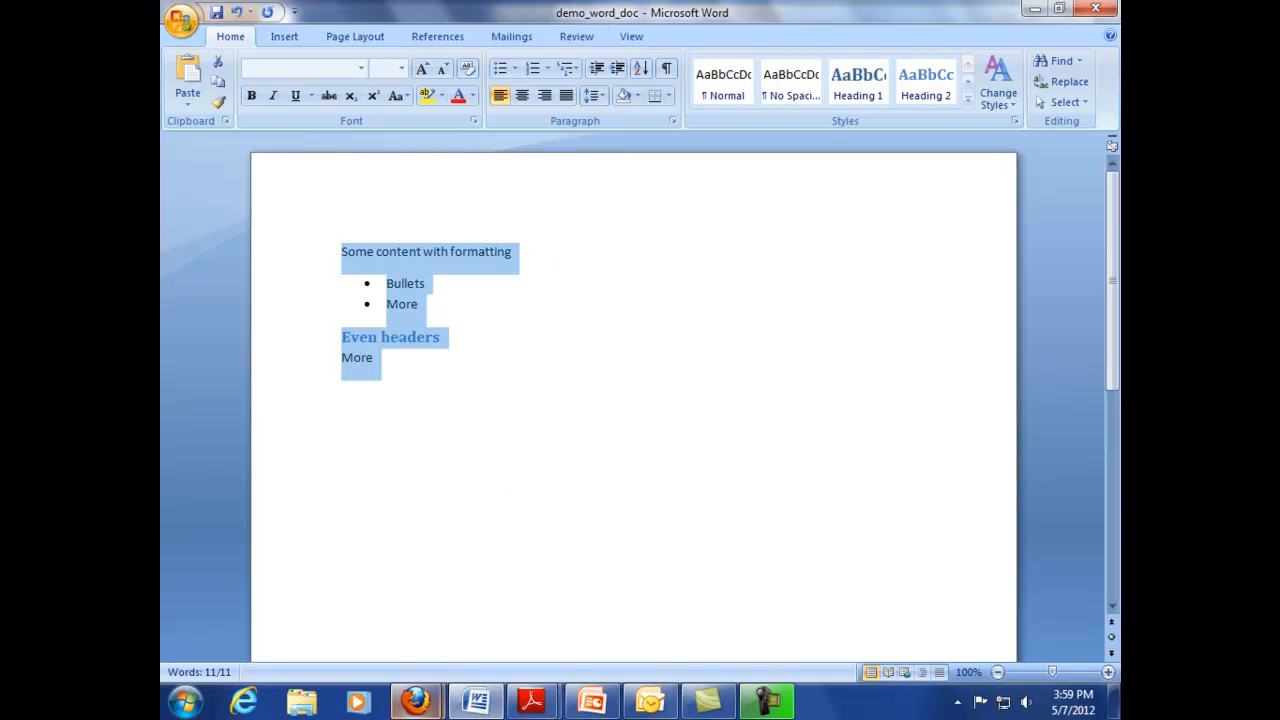
{"action": "left_click", "coordinate": [416, 703]}
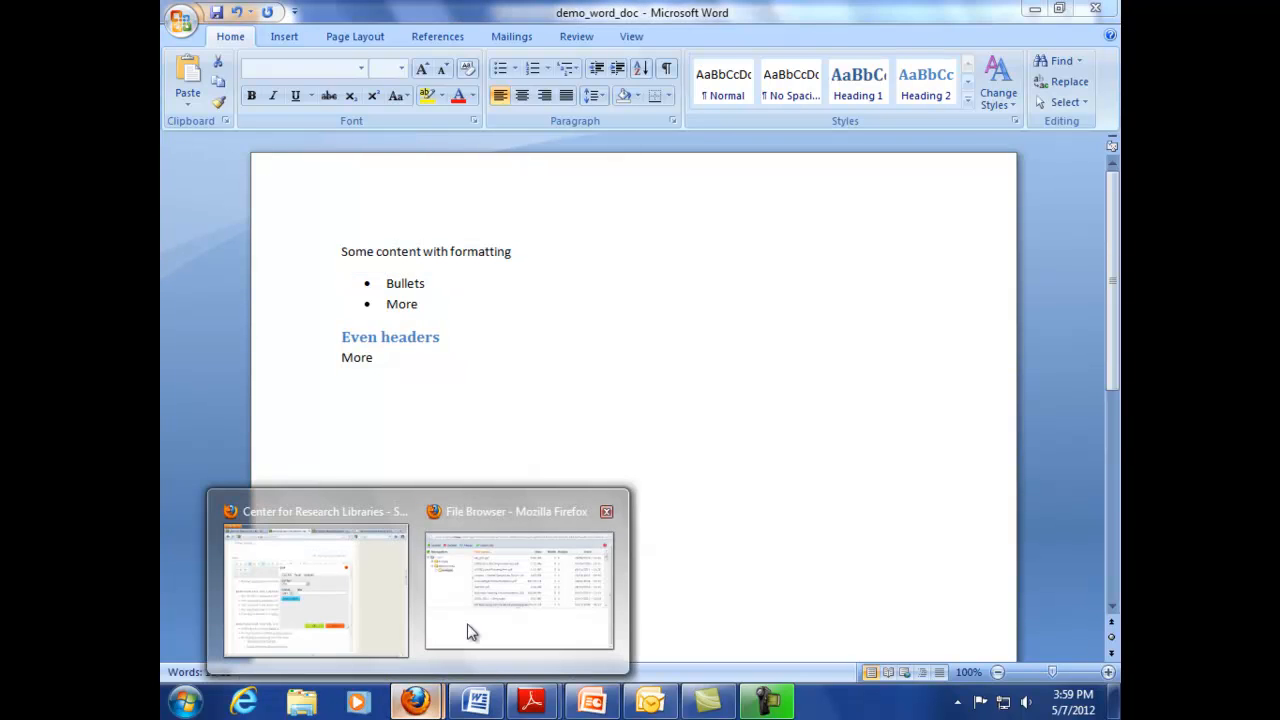
{"action": "left_click", "coordinate": [353, 589]}
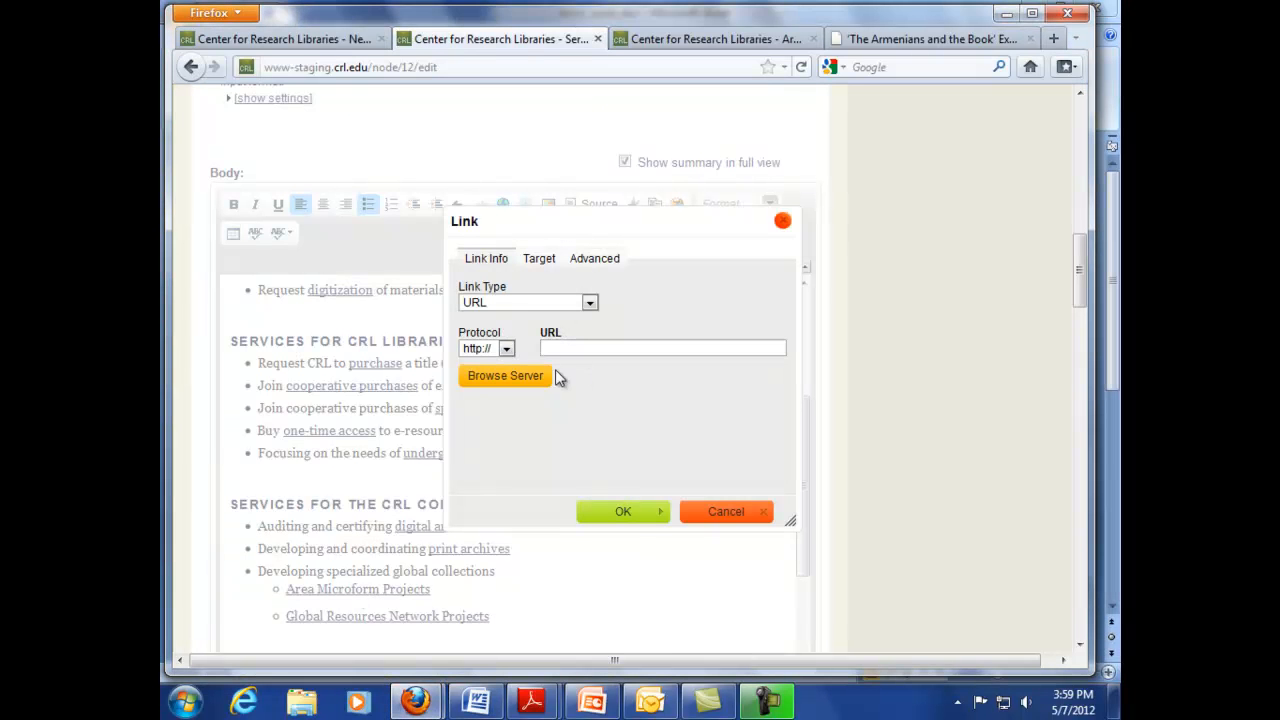
{"action": "left_click", "coordinate": [524, 376]}
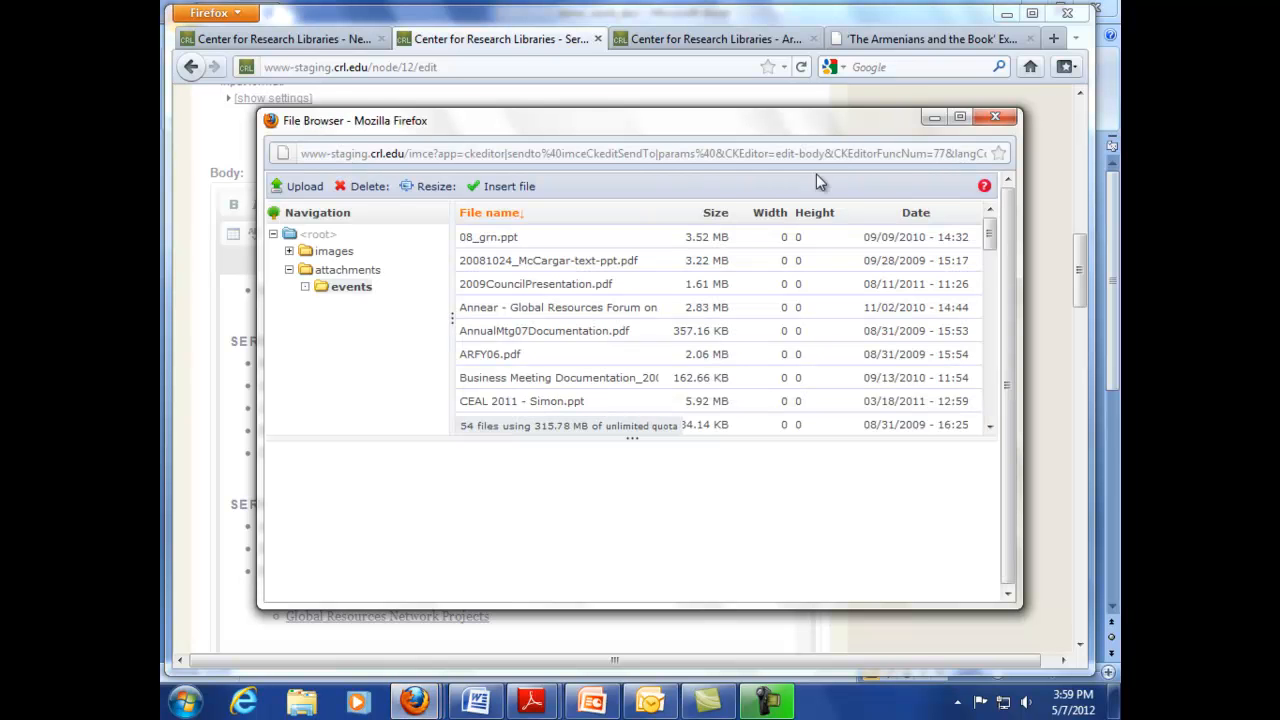
{"action": "left_click", "coordinate": [993, 115]}
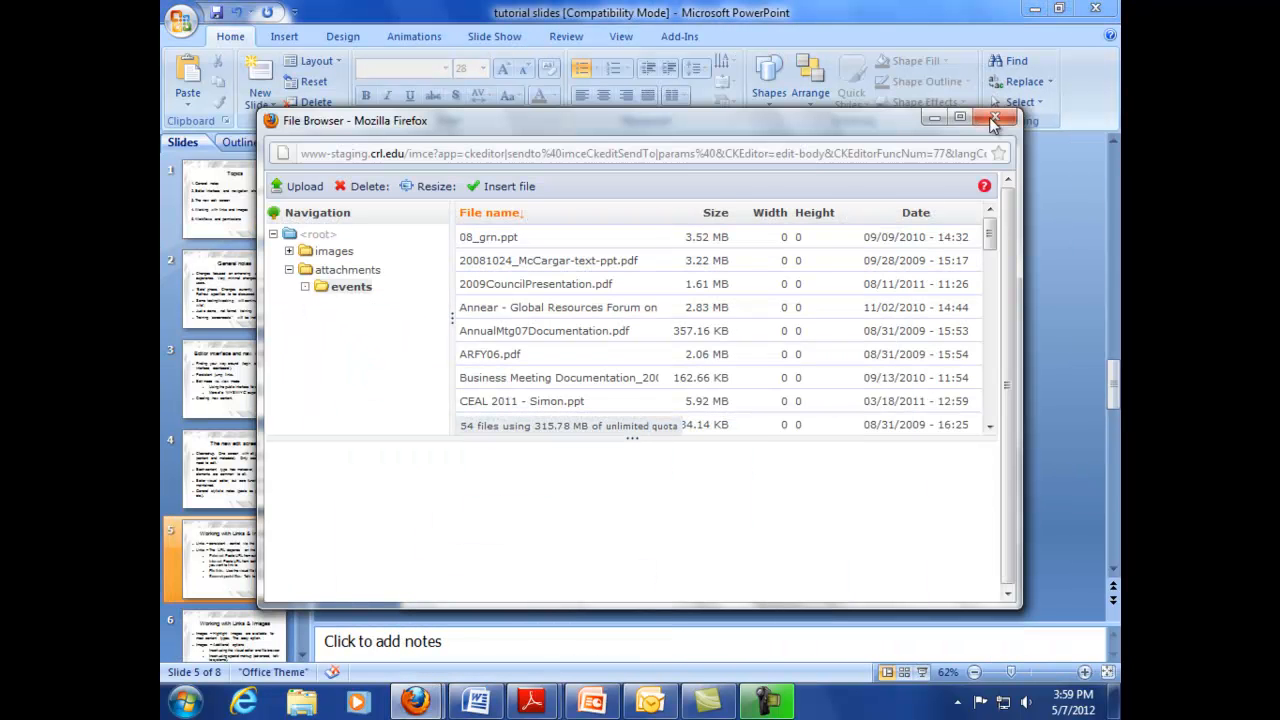
{"action": "left_click", "coordinate": [993, 122]}
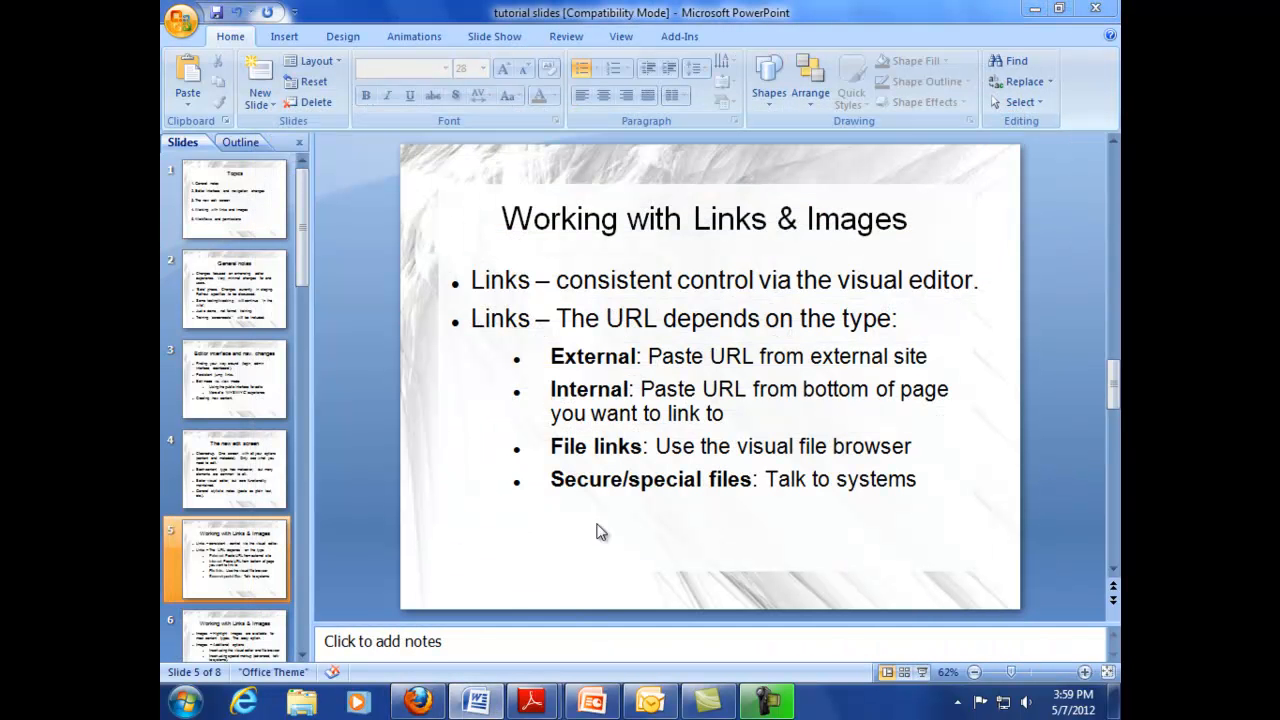
{"action": "left_click", "coordinate": [420, 700]}
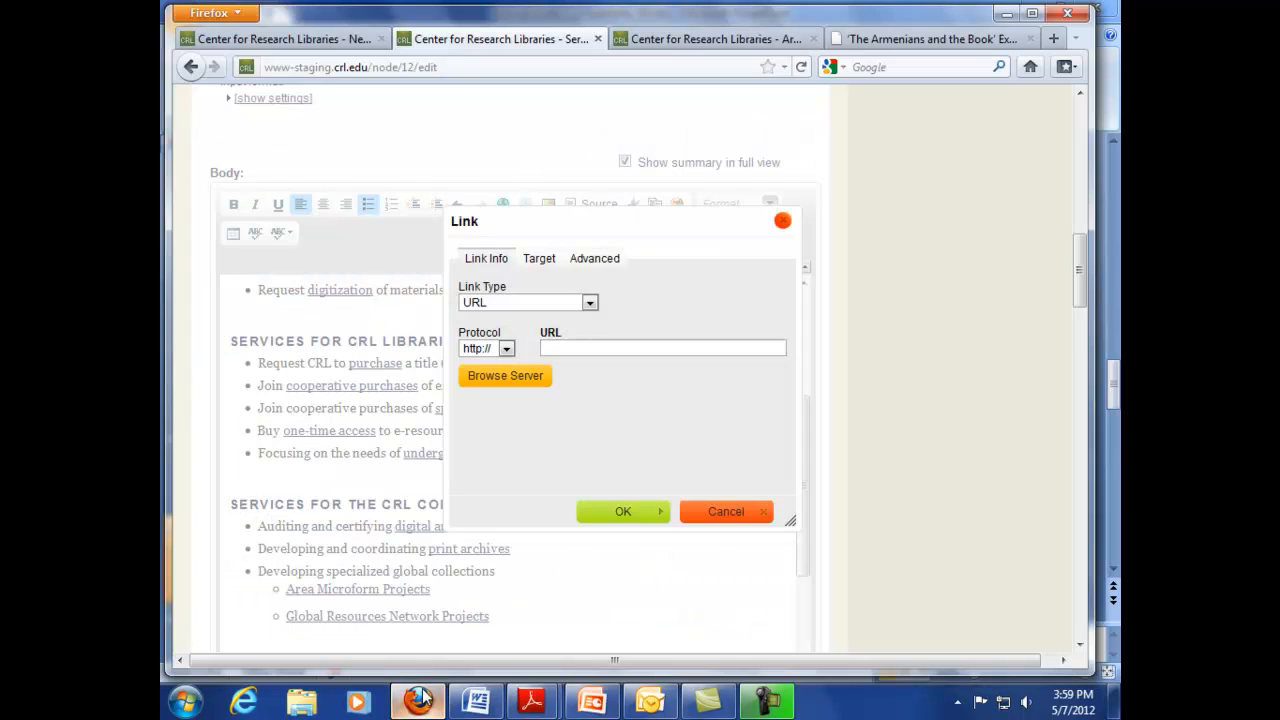
{"action": "left_click", "coordinate": [710, 505]}
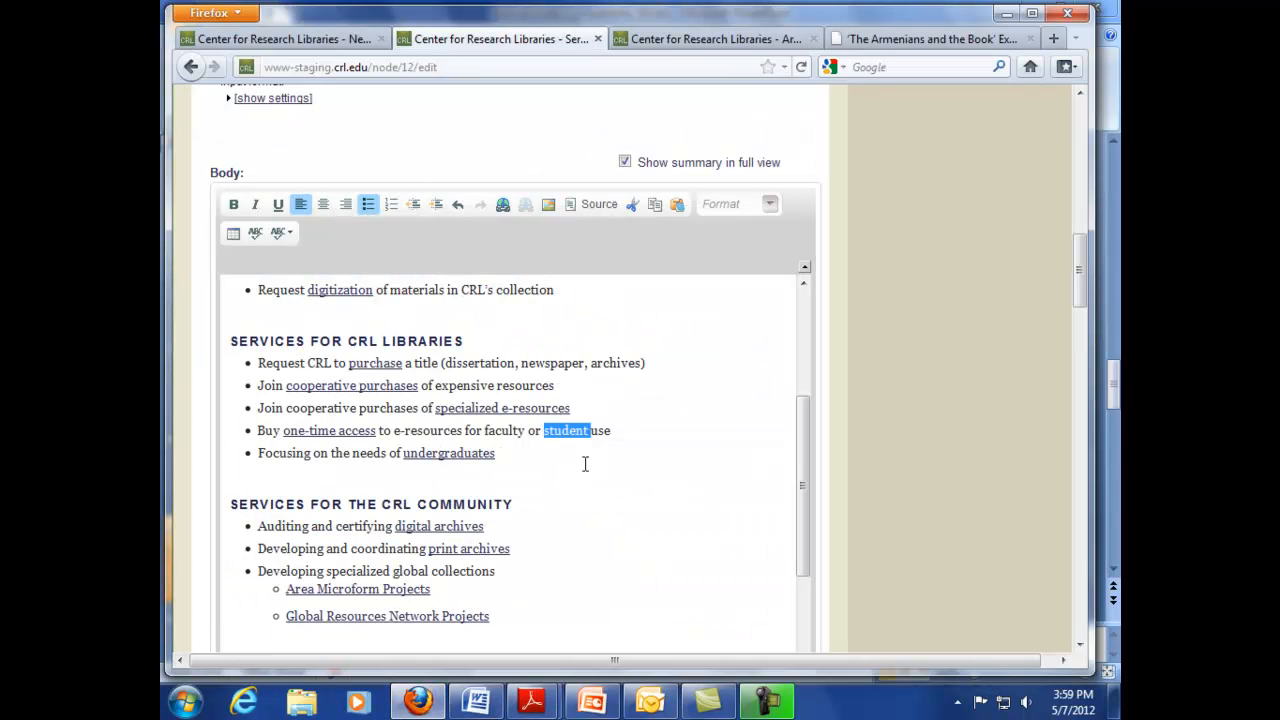
- Start a new link on the word "student", browse the server, refresh the attachments folder and open its pages subfolder
{"action": "left_click", "coordinate": [512, 432]}
{"action": "double_click", "coordinate": [547, 432]}
{"action": "left_click", "coordinate": [503, 204]}
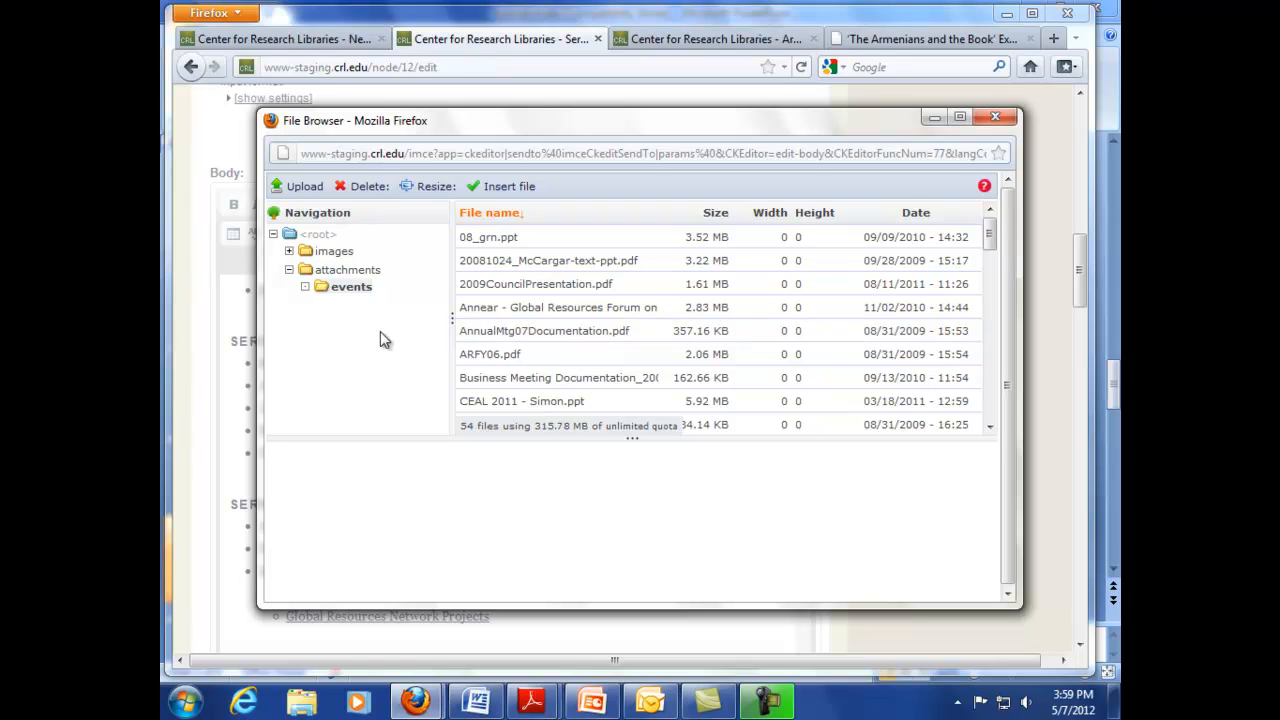
{"action": "left_click", "coordinate": [340, 271]}
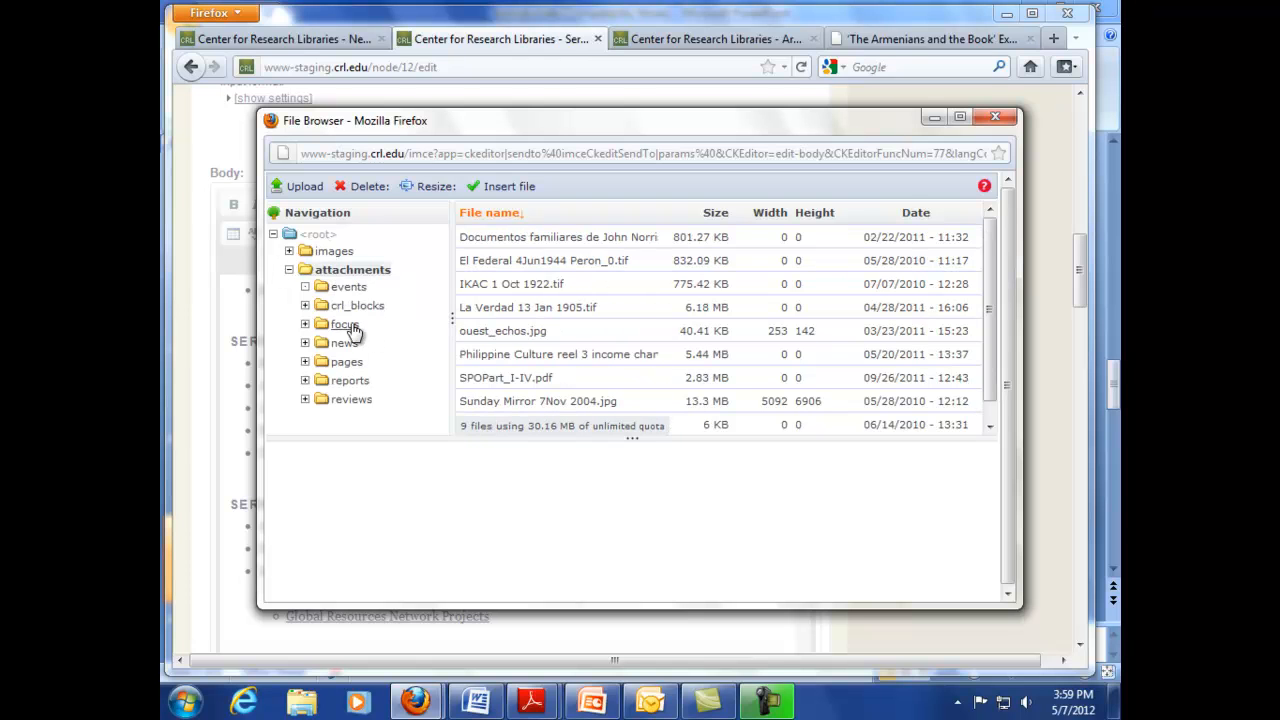
{"action": "left_click", "coordinate": [325, 271]}
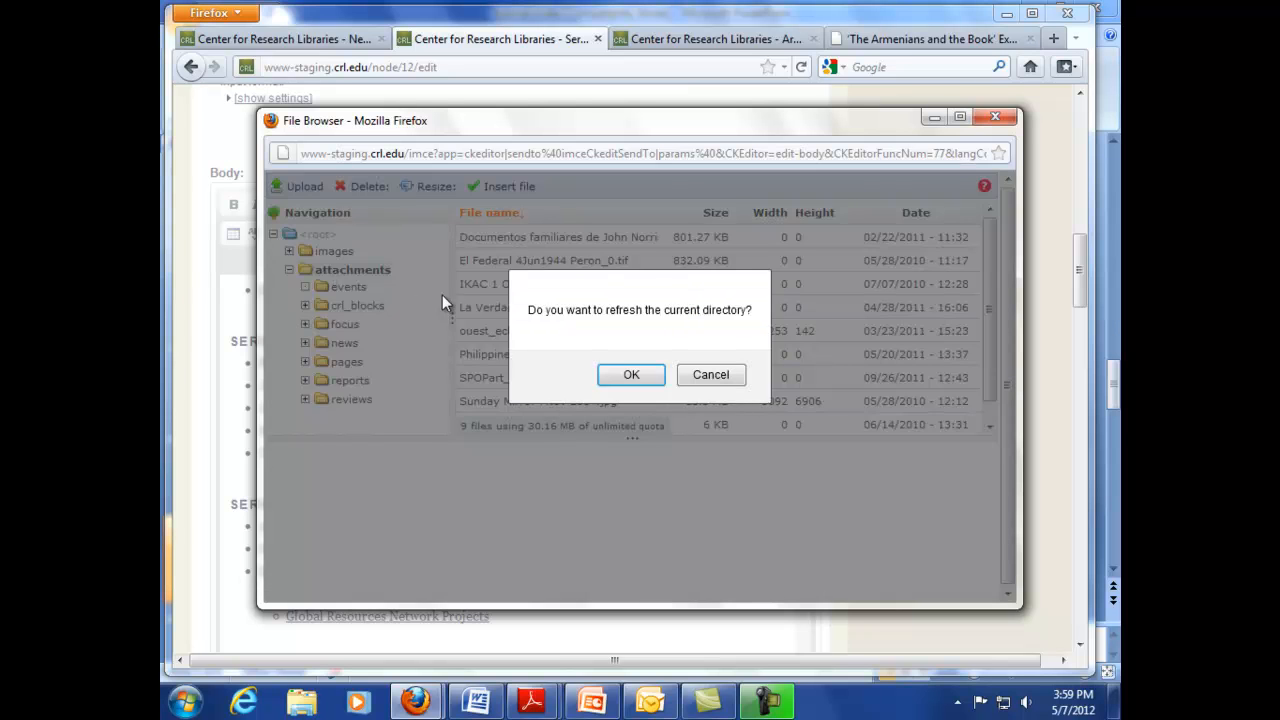
{"action": "left_click", "coordinate": [626, 375]}
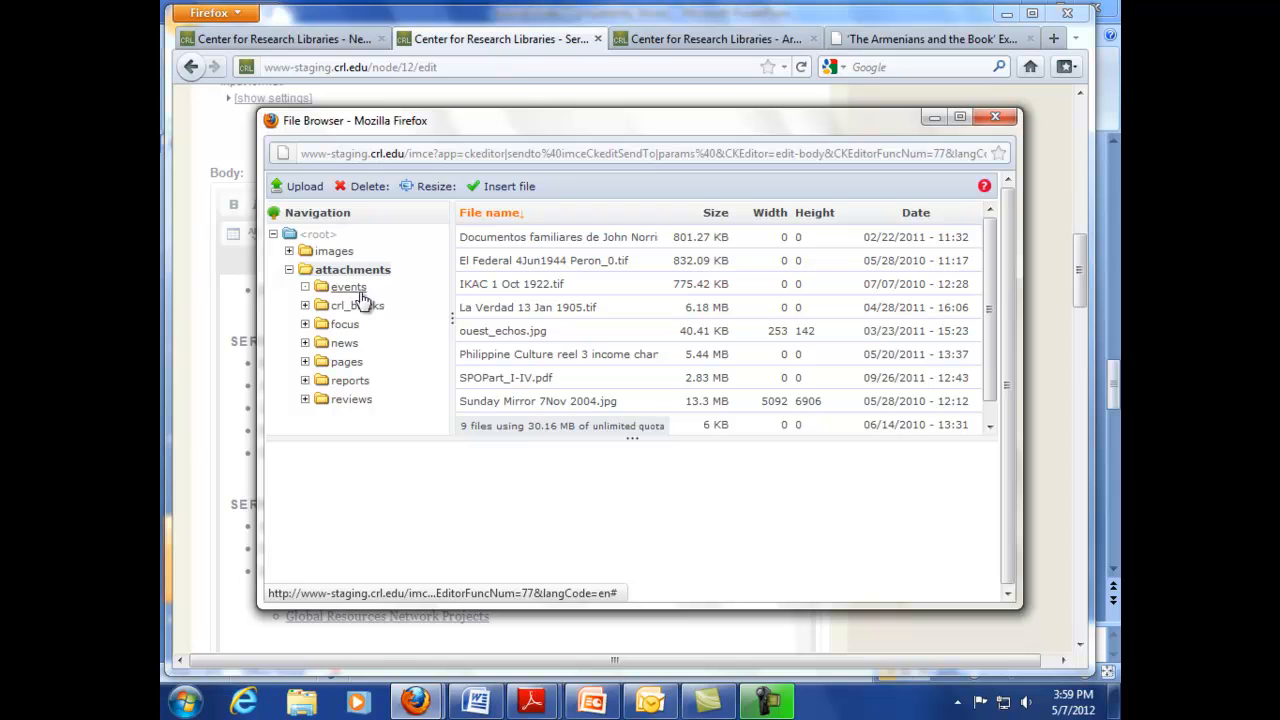
{"action": "left_click", "coordinate": [337, 368]}
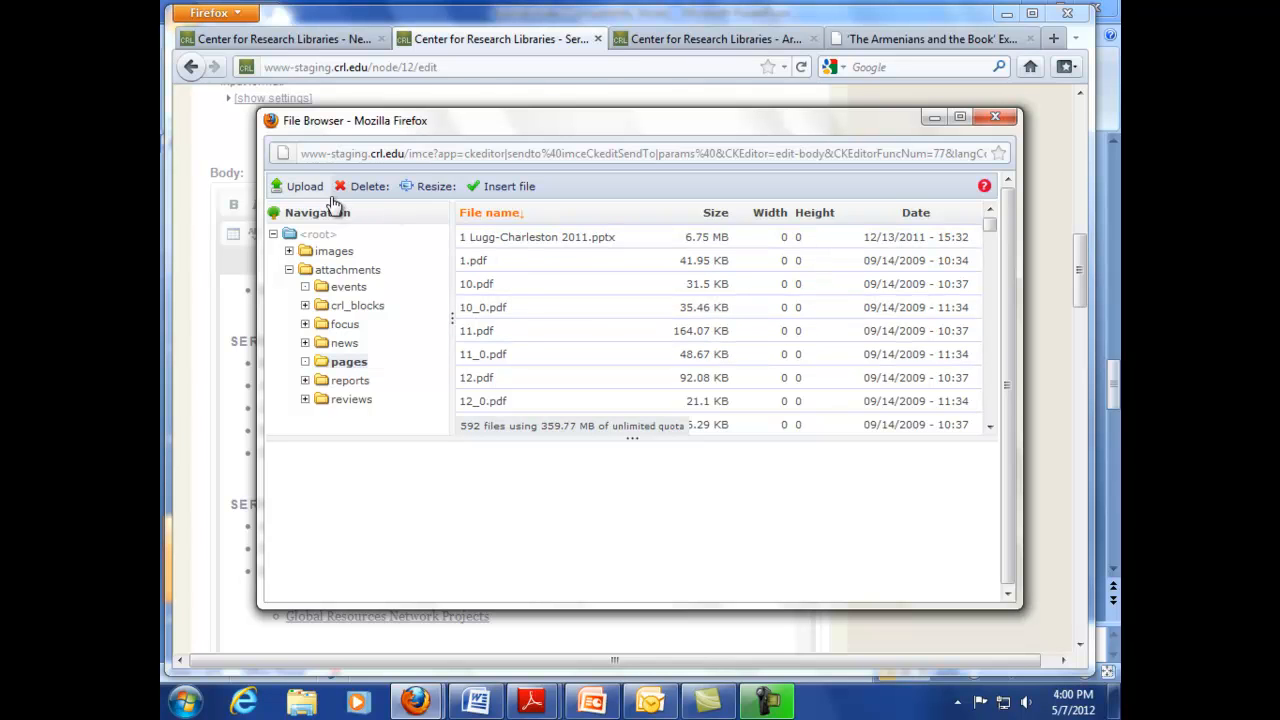
- Upload demo_word_doc from the Desktop to the attachments/pages folder without a thumbnail and insert it as the link's URL
{"action": "left_click", "coordinate": [305, 187]}
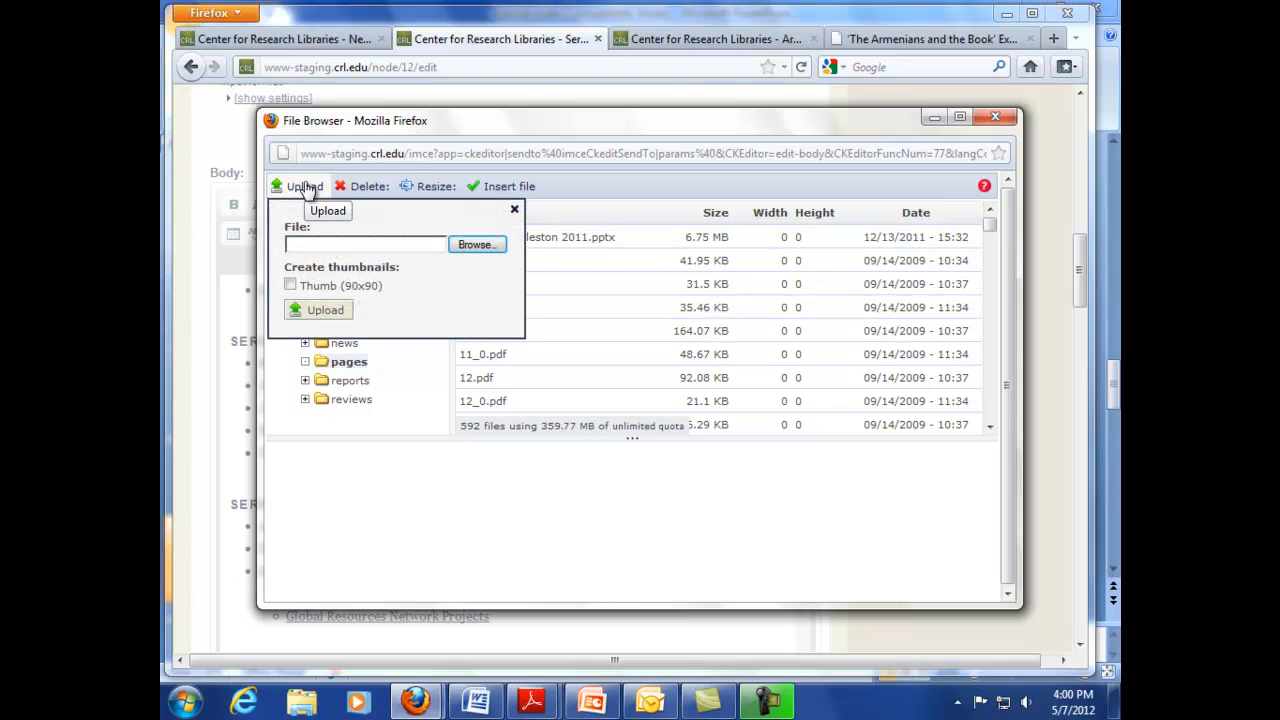
{"action": "left_click", "coordinate": [481, 246]}
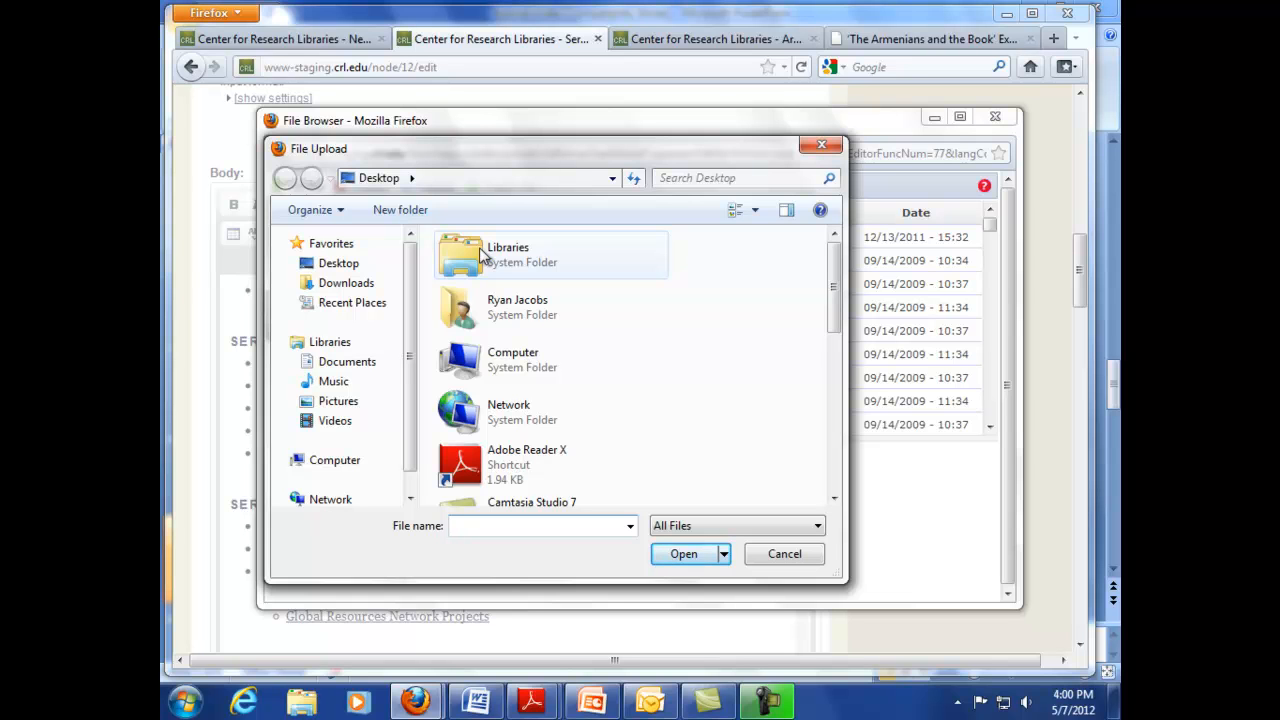
{"action": "left_click_drag", "start_coordinate": [836, 318], "coordinate": [838, 475]}
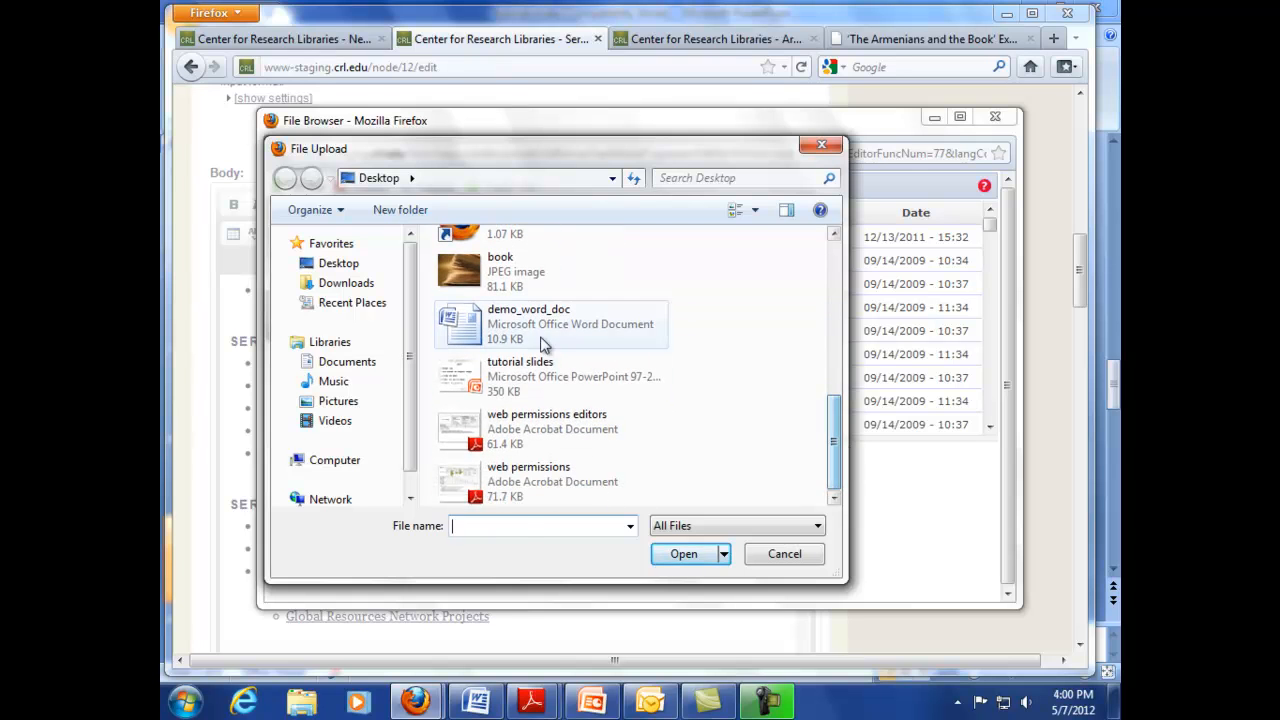
{"action": "left_click", "coordinate": [490, 330]}
{"action": "left_click", "coordinate": [680, 554]}
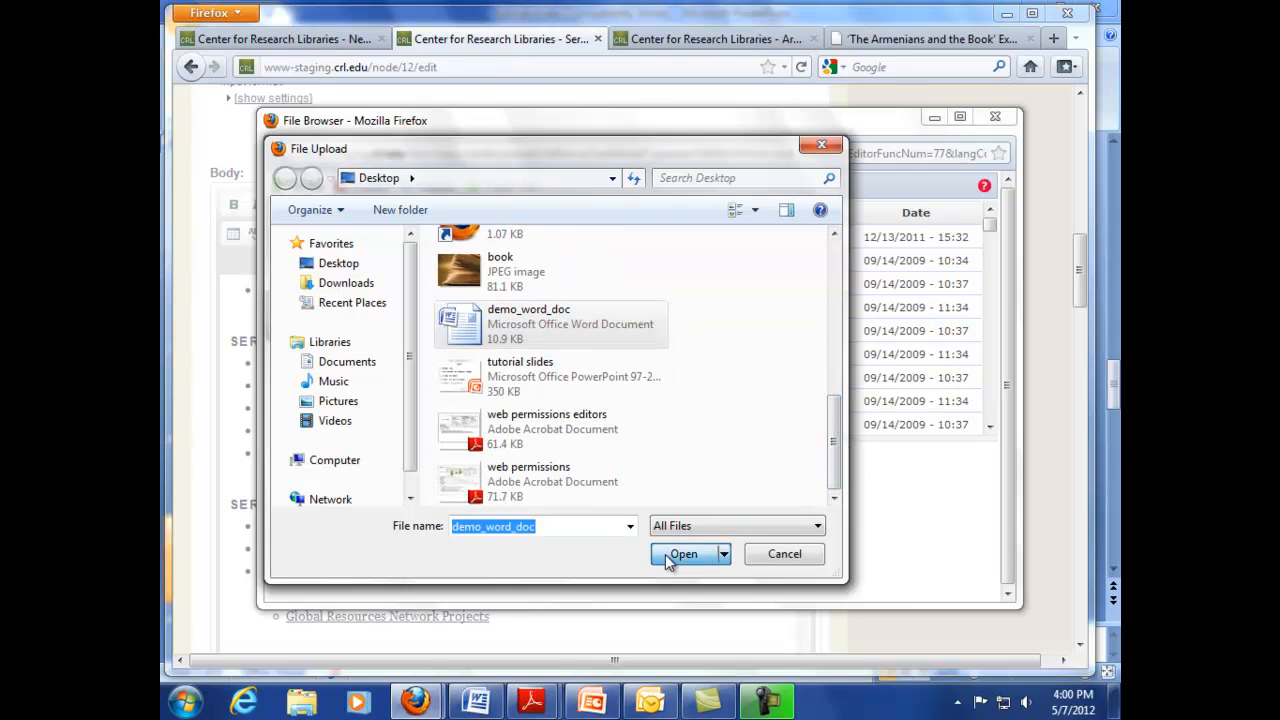
{"action": "left_click", "coordinate": [320, 312]}
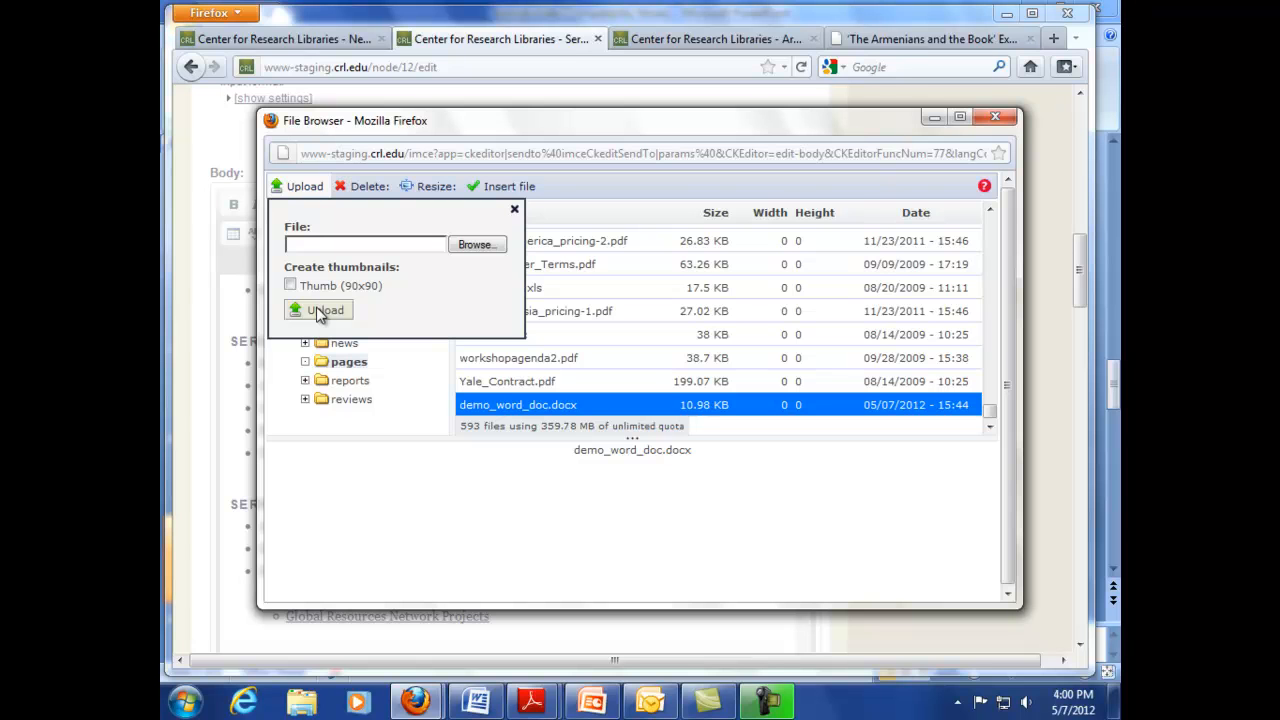
{"action": "left_click", "coordinate": [514, 209]}
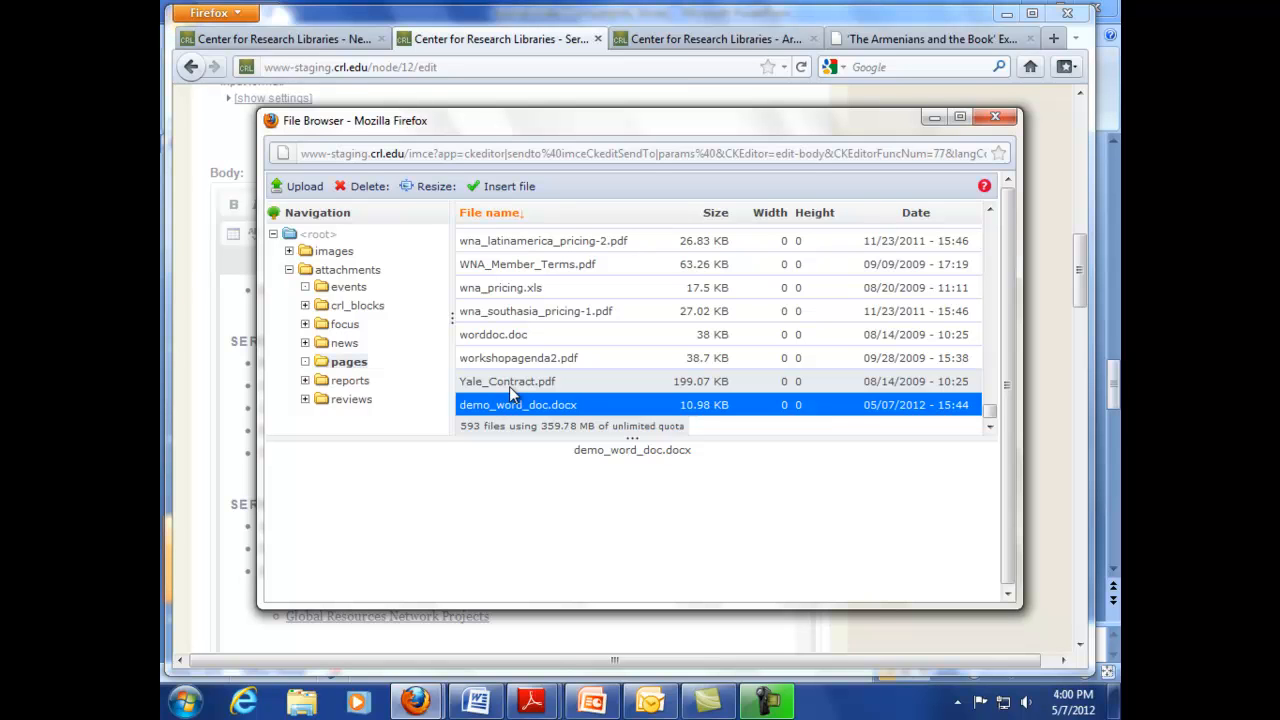
{"action": "left_click", "coordinate": [632, 451]}
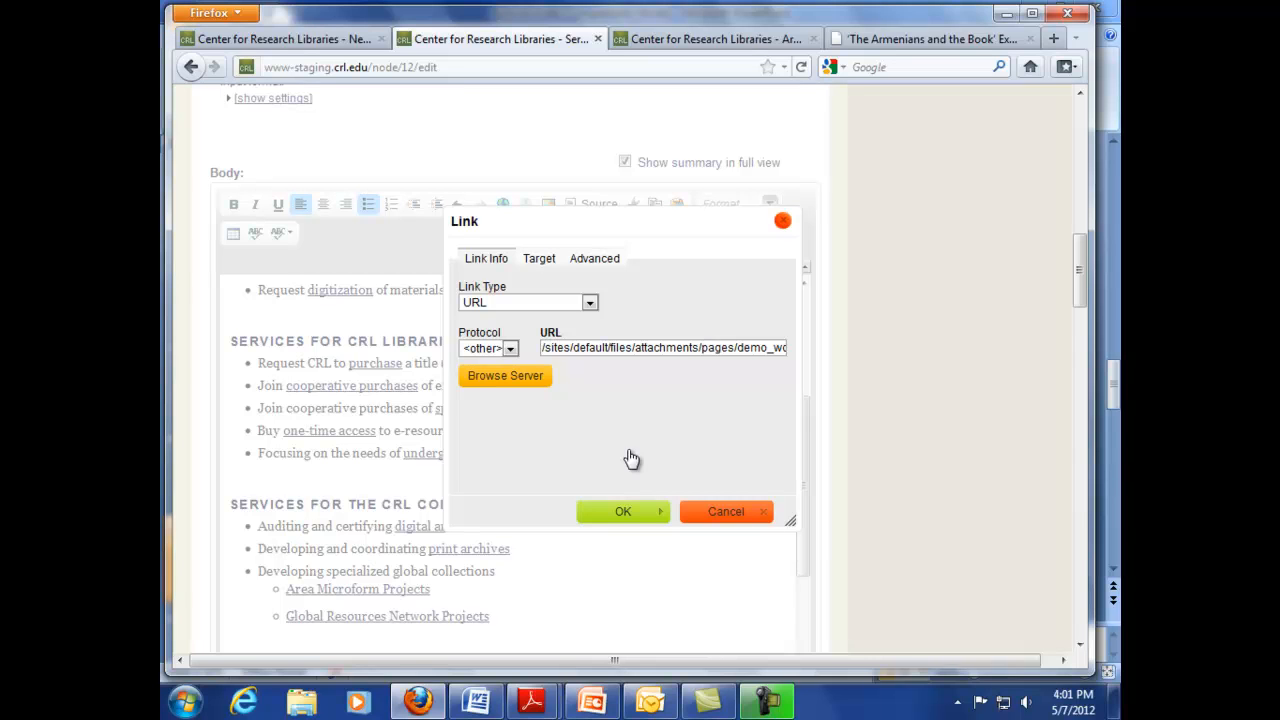
- Confirm the file link on the word "student", save the Services page and check the link on the published page
{"action": "left_click", "coordinate": [630, 510]}
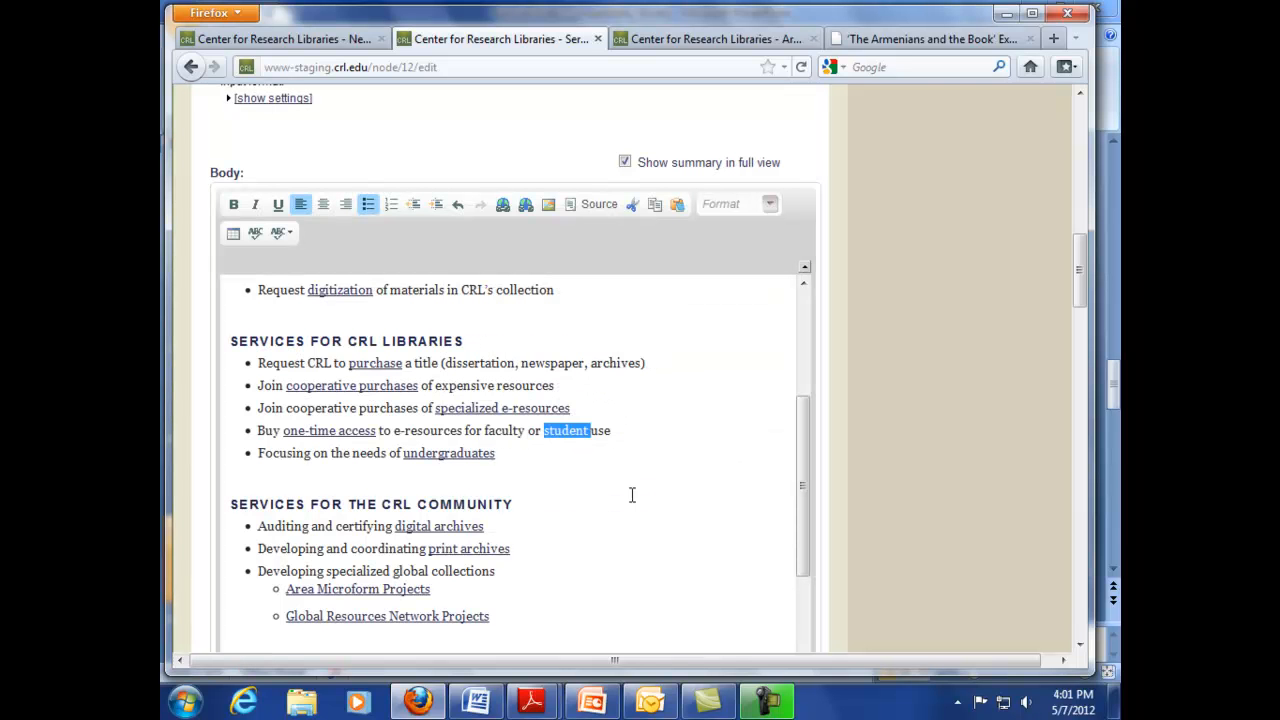
{"action": "left_click_drag", "start_coordinate": [1076, 278], "coordinate": [708, 563]}
{"action": "left_click", "coordinate": [230, 297]}
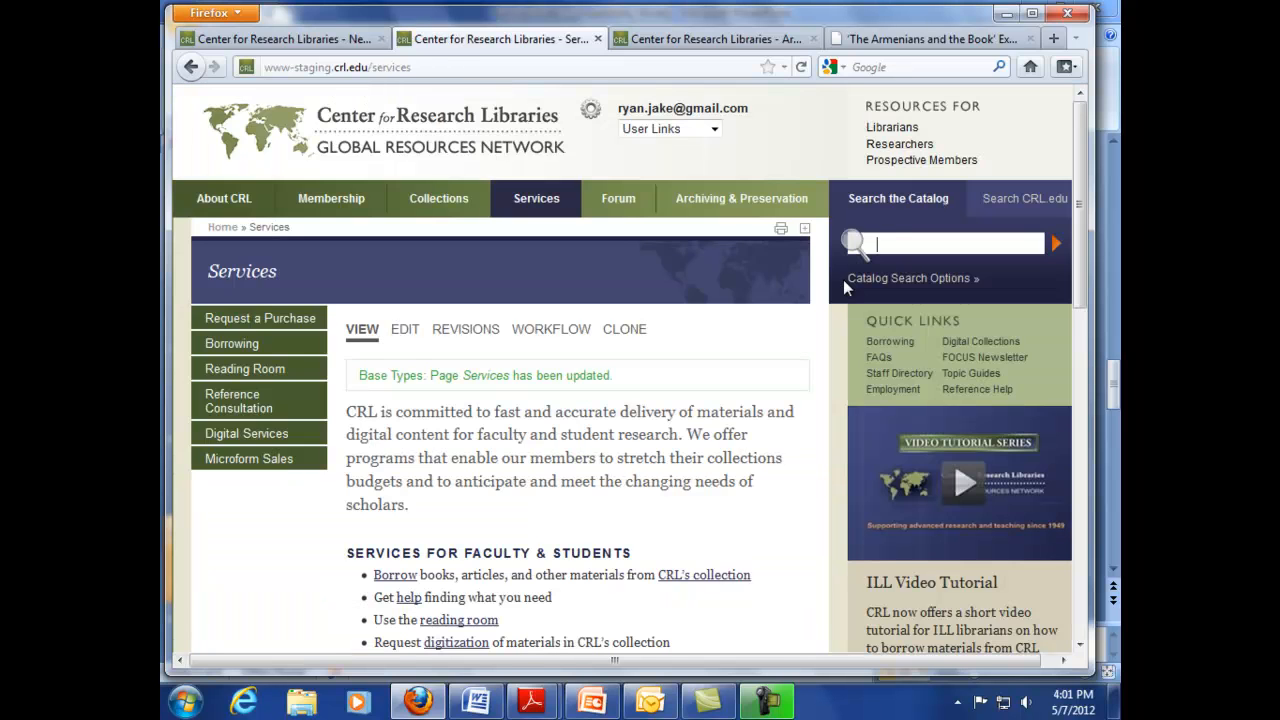
{"action": "left_click_drag", "start_coordinate": [1076, 198], "coordinate": [1091, 330]}
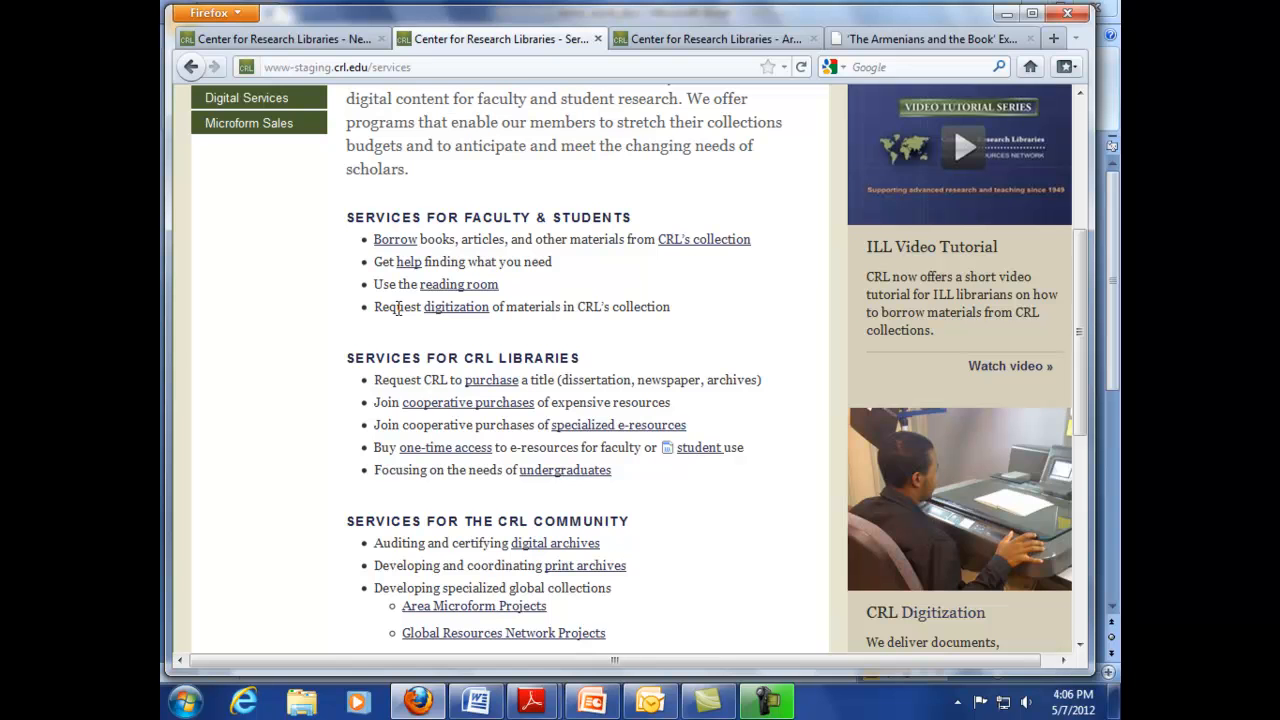
- Open the "CRL and Linda Hall Library Form Global Resources Partnership" news item for editing and go to its Description
{"action": "scroll", "coordinate": [510, 183], "scroll_direction": "up", "scroll_amount": 5}
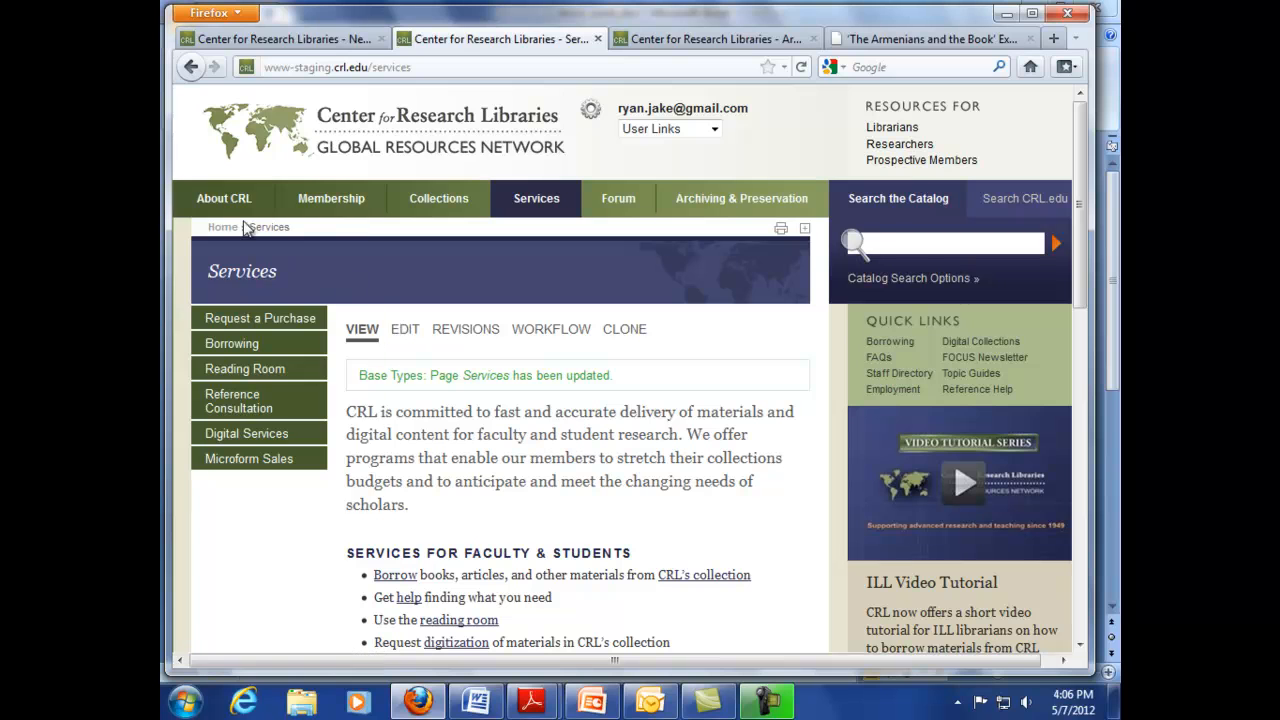
{"action": "mouse_move", "coordinate": [235, 205]}
{"action": "left_click", "coordinate": [234, 289]}
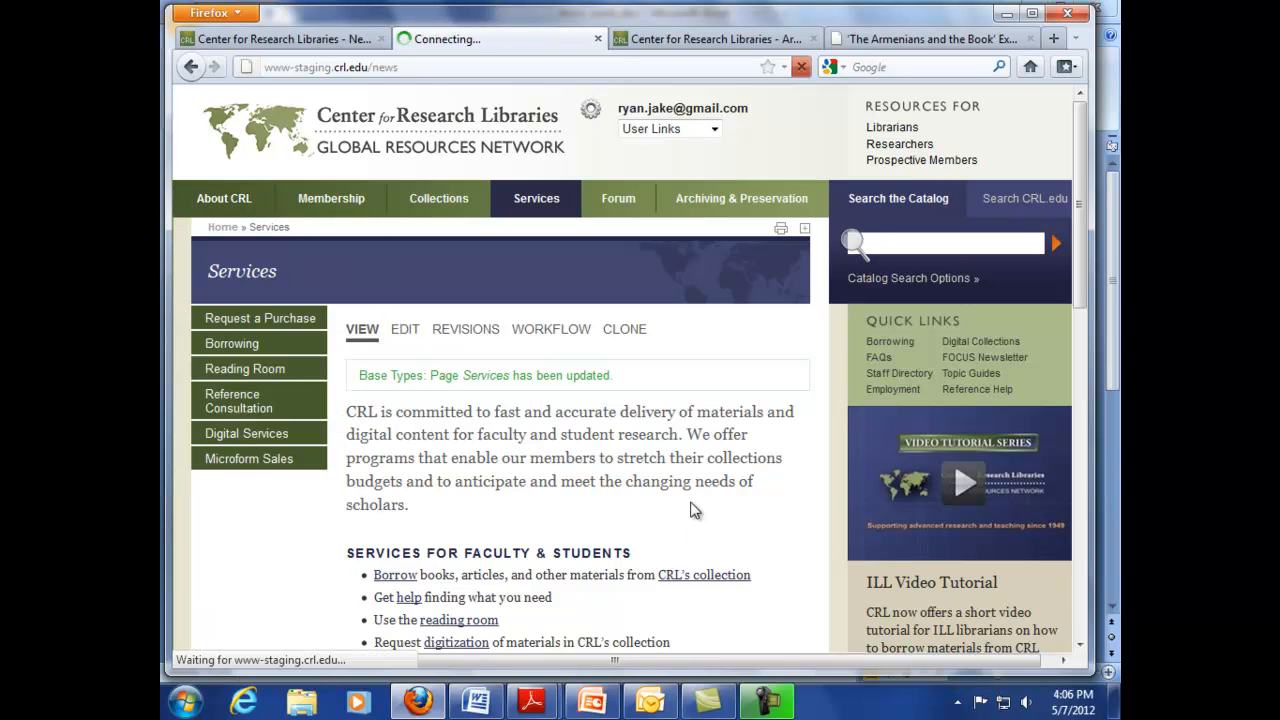
{"action": "scroll", "coordinate": [695, 510], "scroll_direction": "down", "scroll_amount": 5}
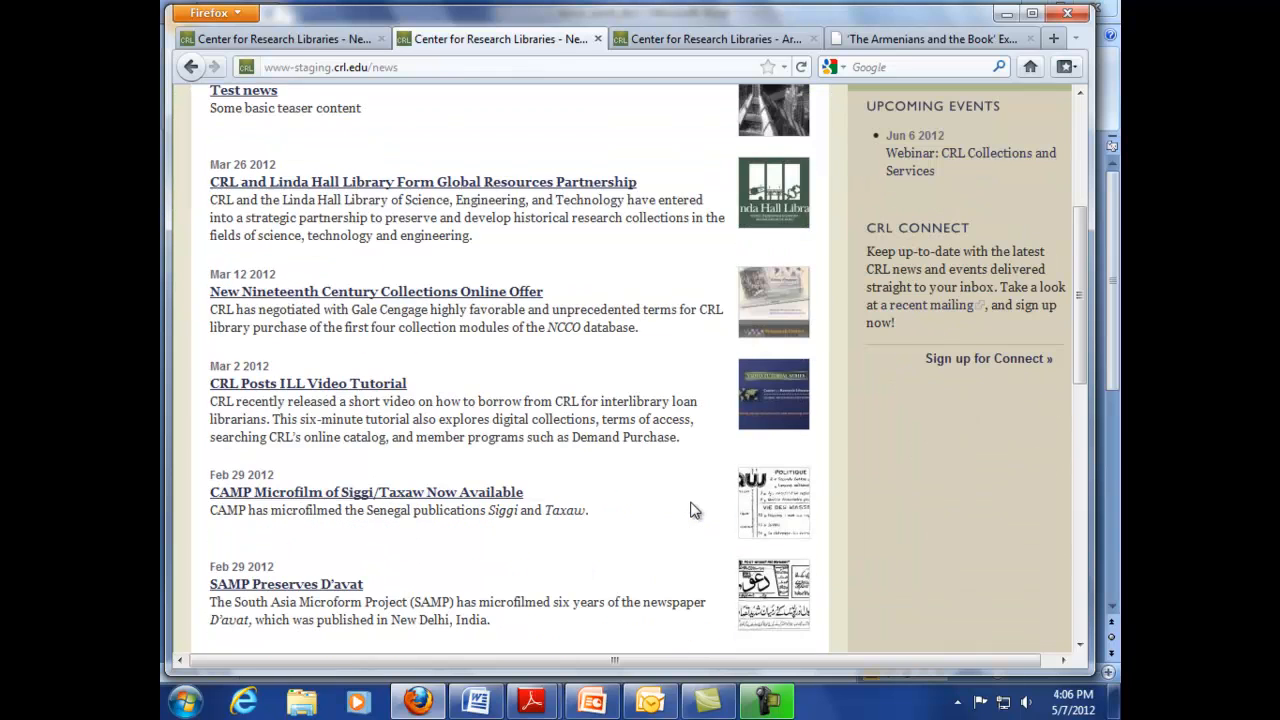
{"action": "left_click", "coordinate": [350, 190]}
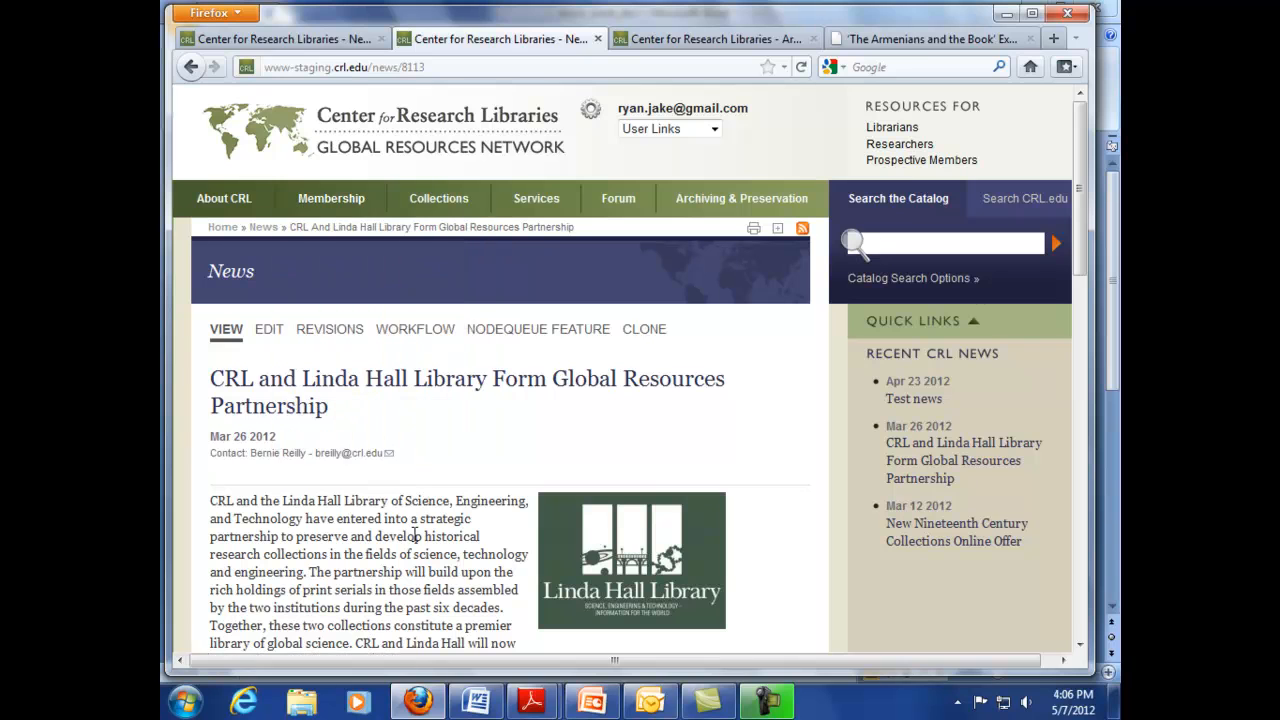
{"action": "left_click", "coordinate": [270, 331]}
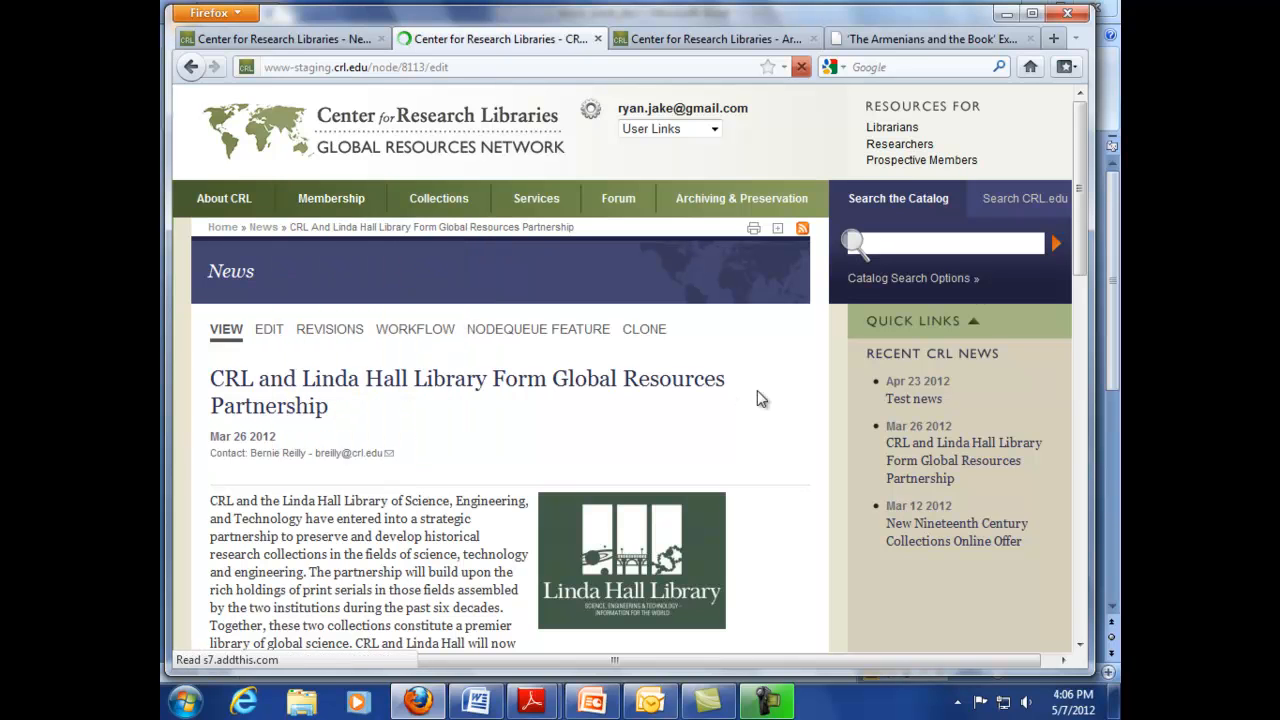
{"action": "left_click_drag", "start_coordinate": [1081, 147], "coordinate": [1089, 325]}
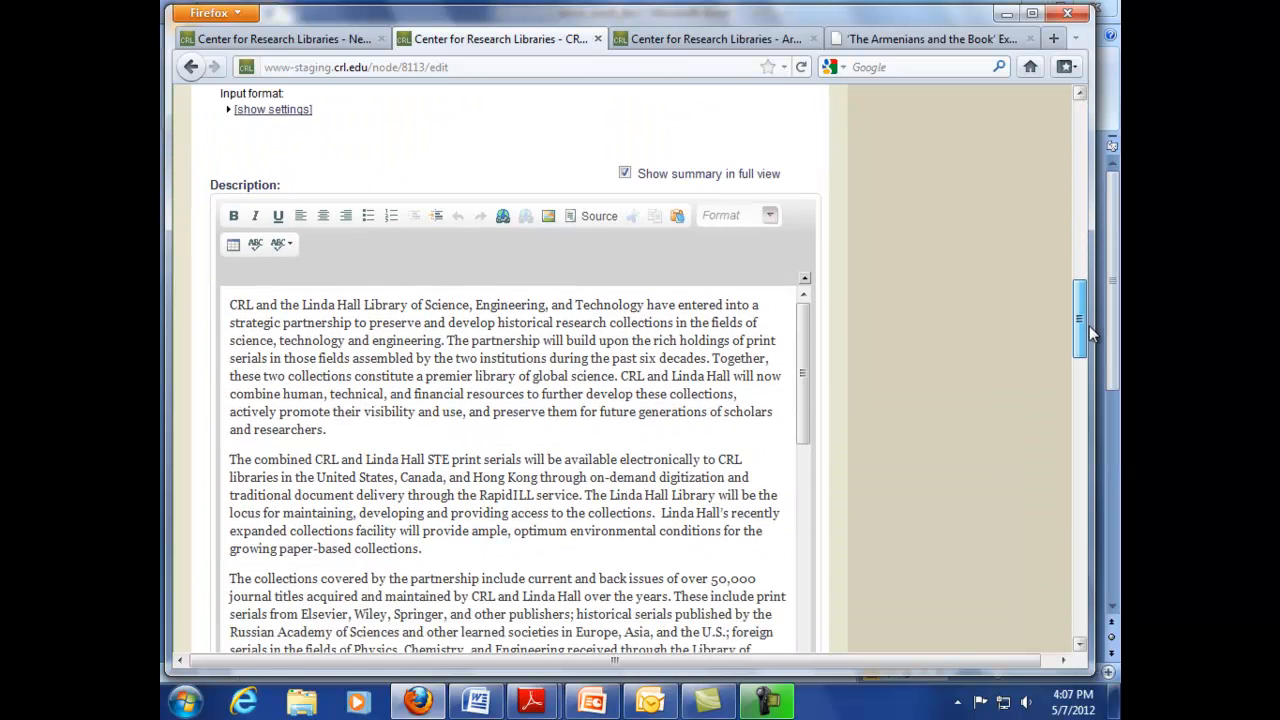
- Start a link on the word "constitute", browse the server's attachments folder and its subfolders, and cancel without inserting a link
{"action": "double_click", "coordinate": [368, 376]}
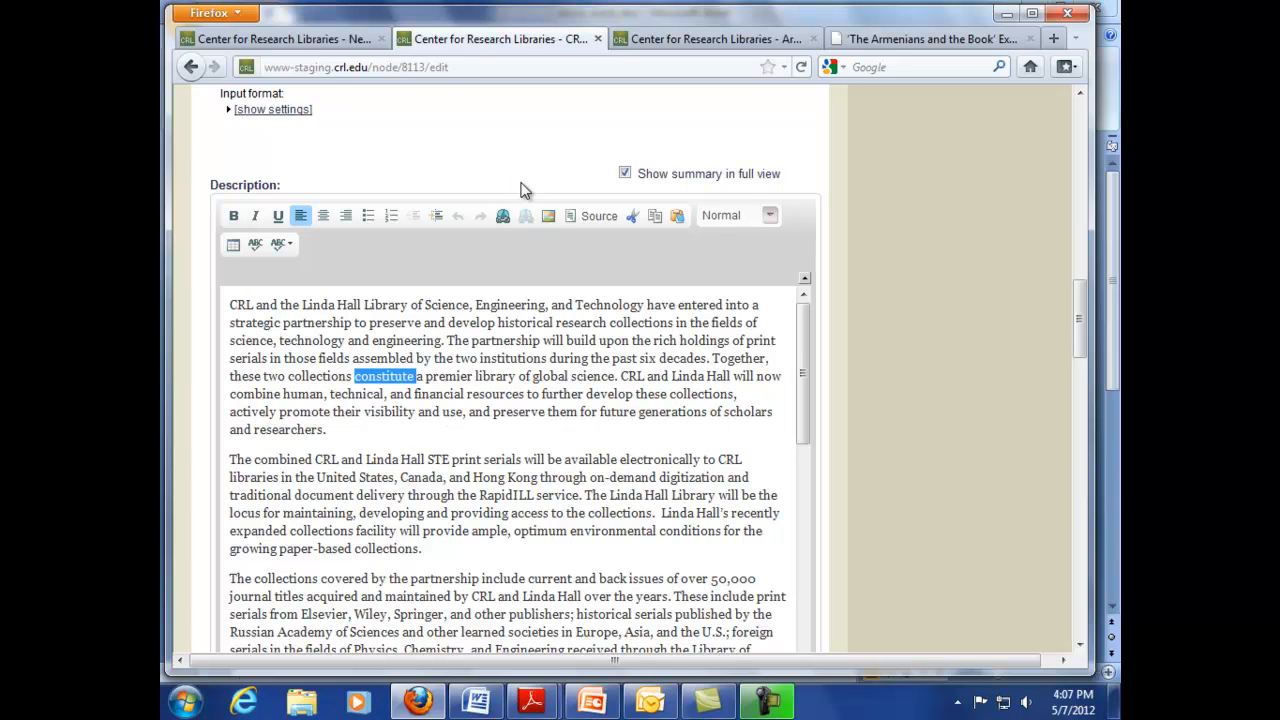
{"action": "left_click", "coordinate": [504, 217]}
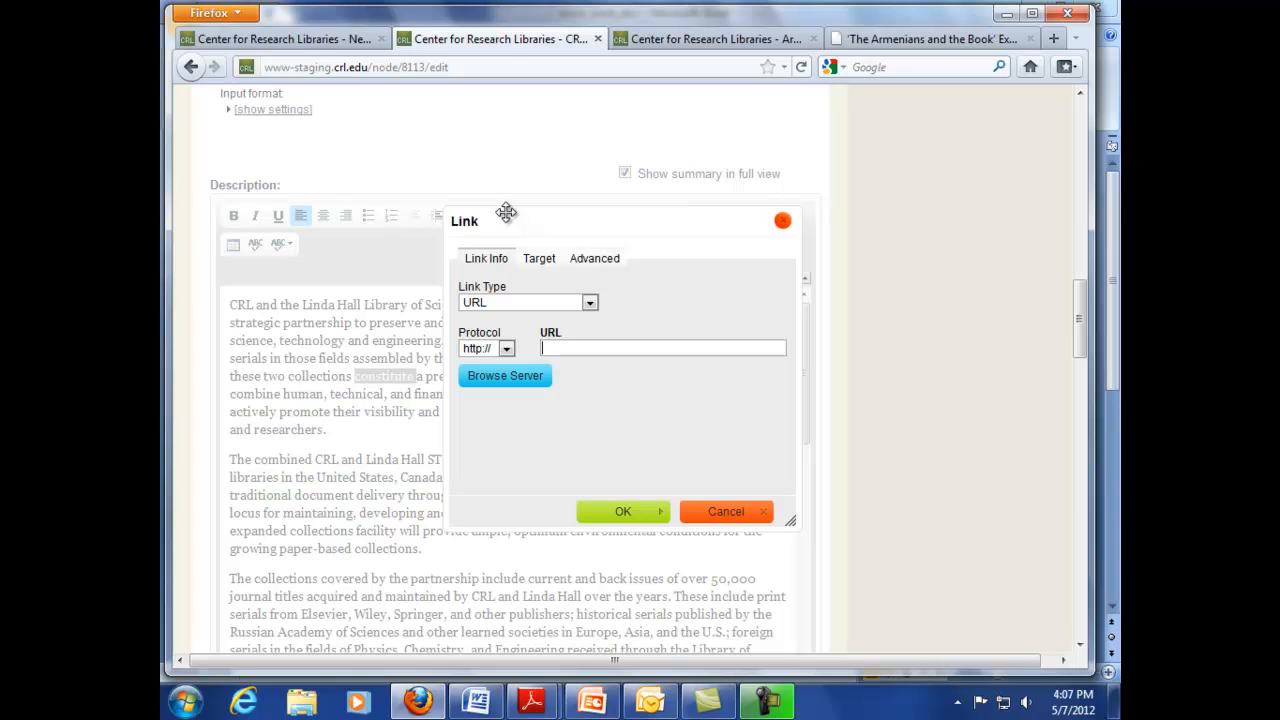
{"action": "left_click", "coordinate": [516, 370]}
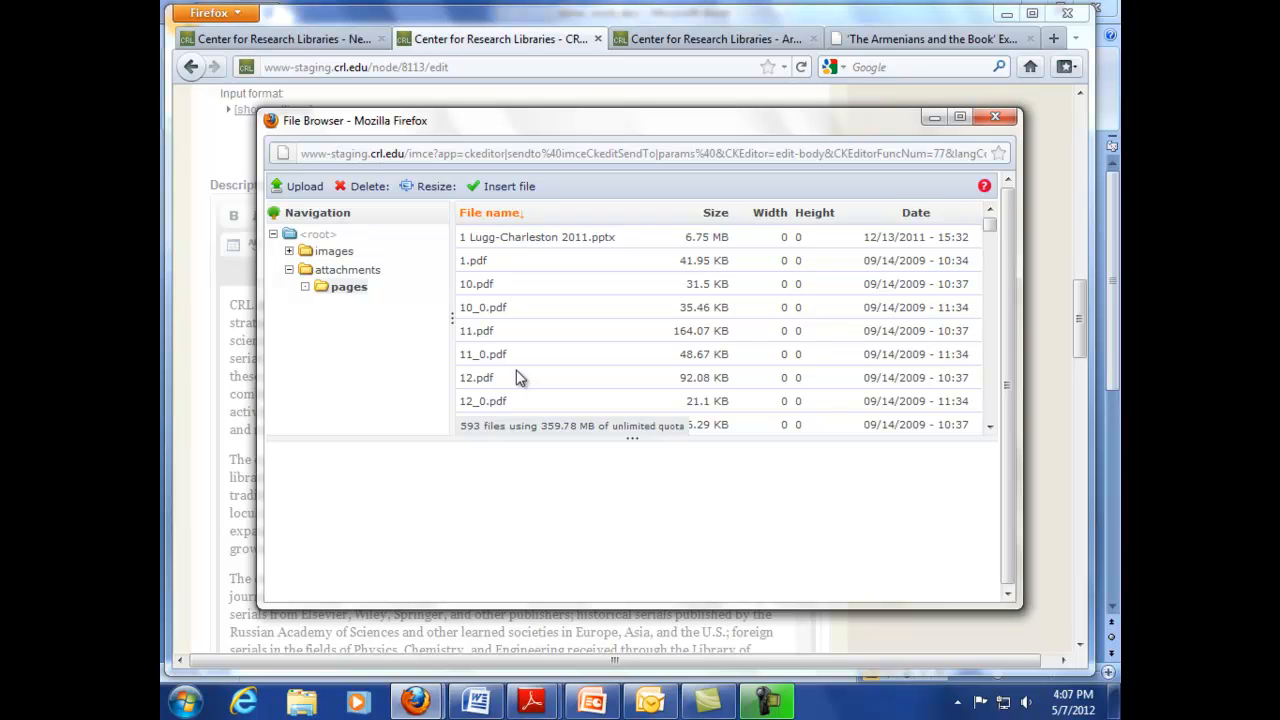
{"action": "left_click", "coordinate": [330, 270]}
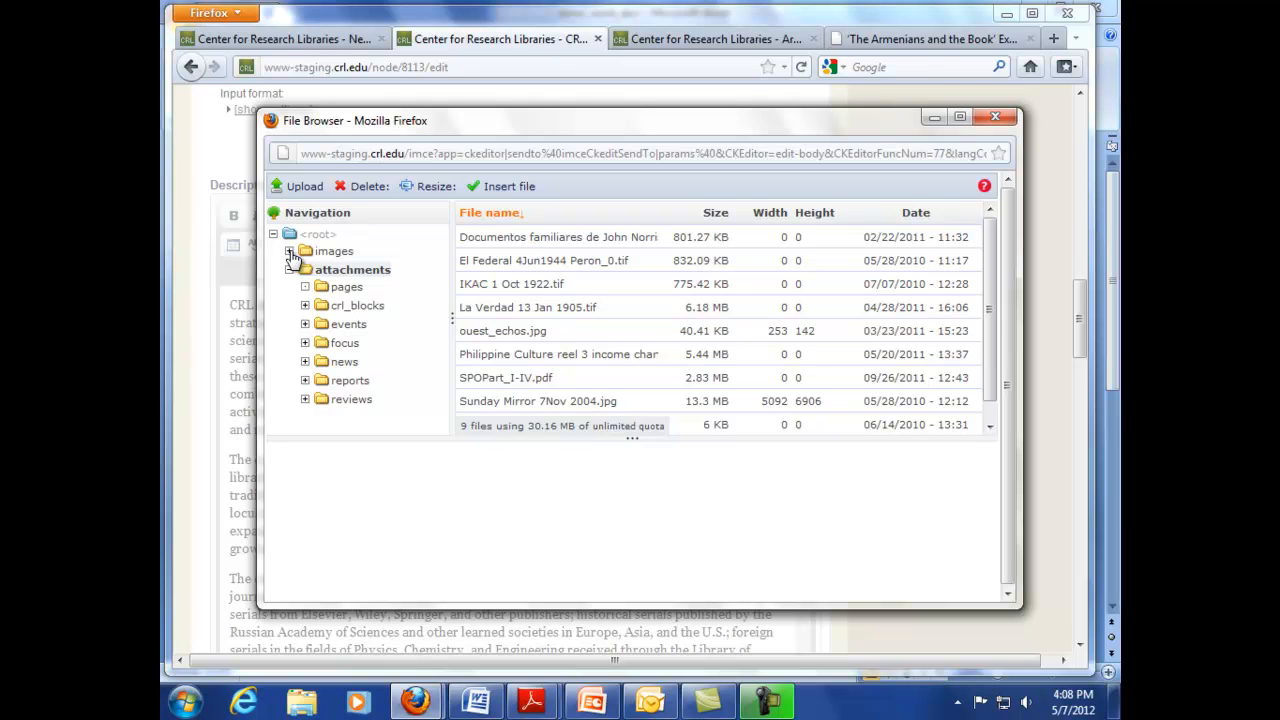
{"action": "left_click", "coordinate": [995, 117]}
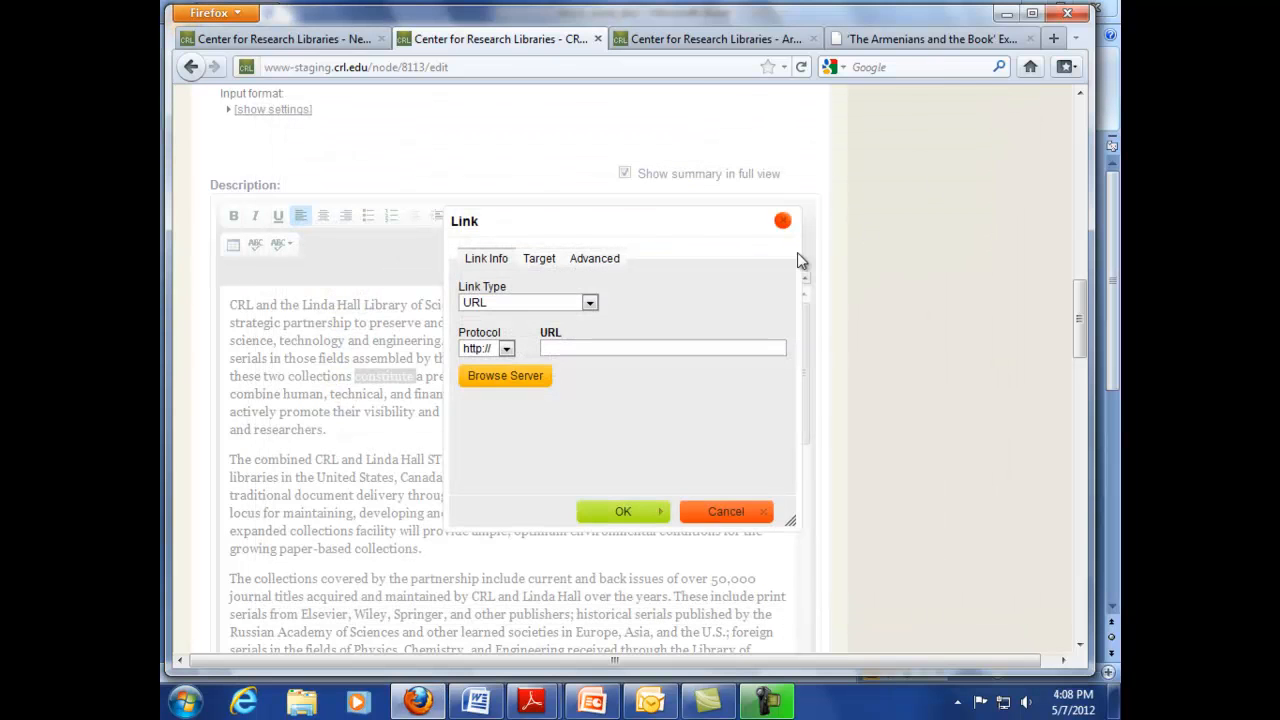
{"action": "left_click", "coordinate": [724, 511]}
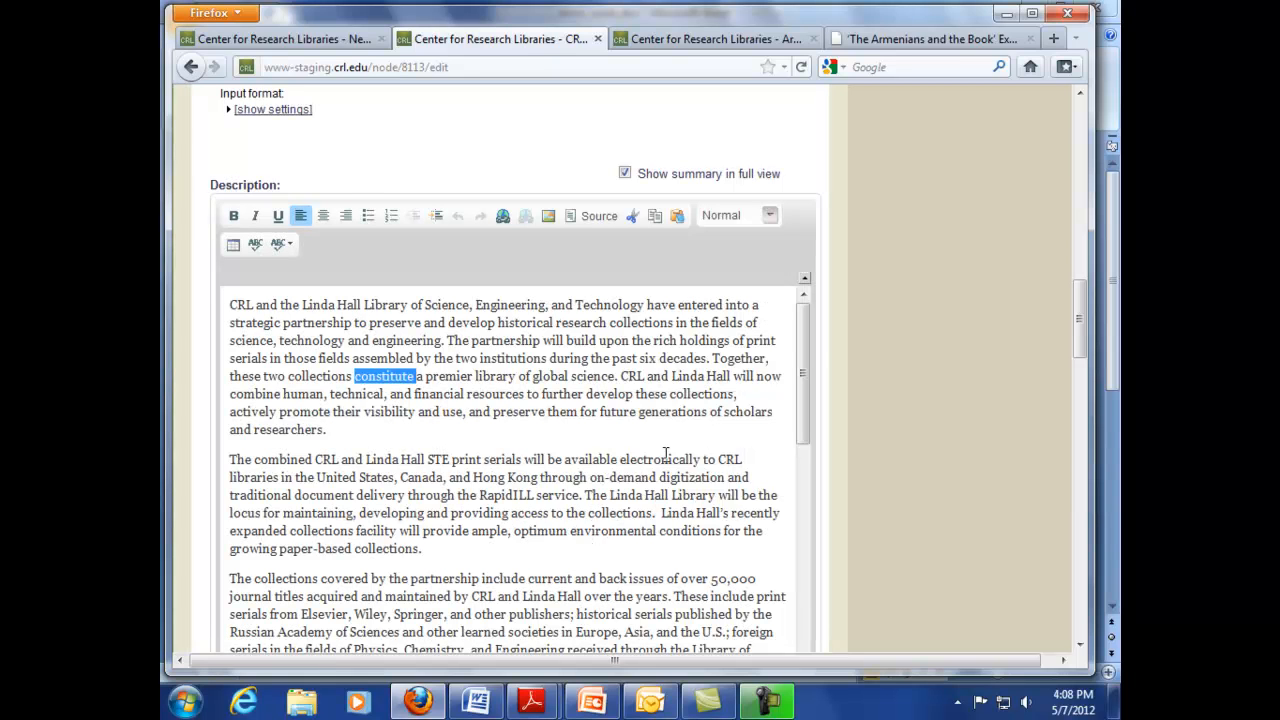
{"action": "left_click", "coordinate": [574, 381]}
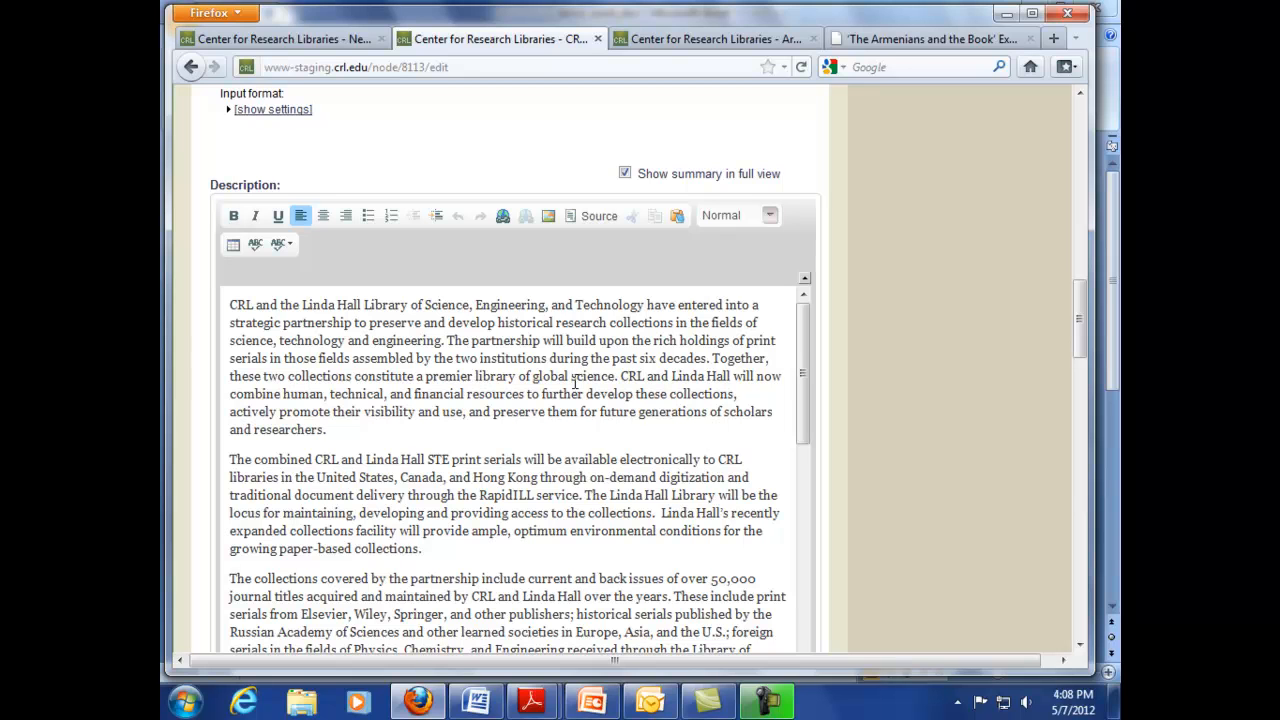
- Switch to the "Working with Links & Images" slide in PowerPoint
{"action": "key", "text": "alt+Tab"}
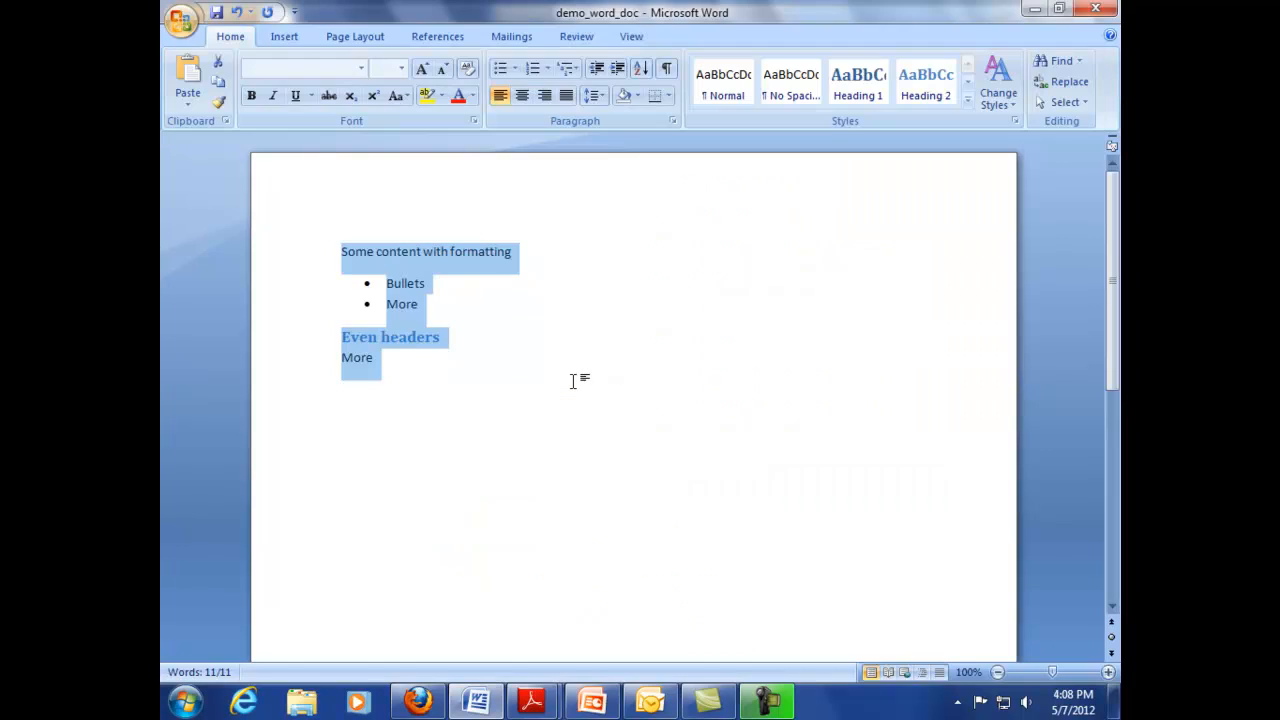
{"action": "key", "text": "alt+Tab"}
{"action": "key", "text": "alt+Tab"}
{"action": "key", "text": "alt+Tab"}
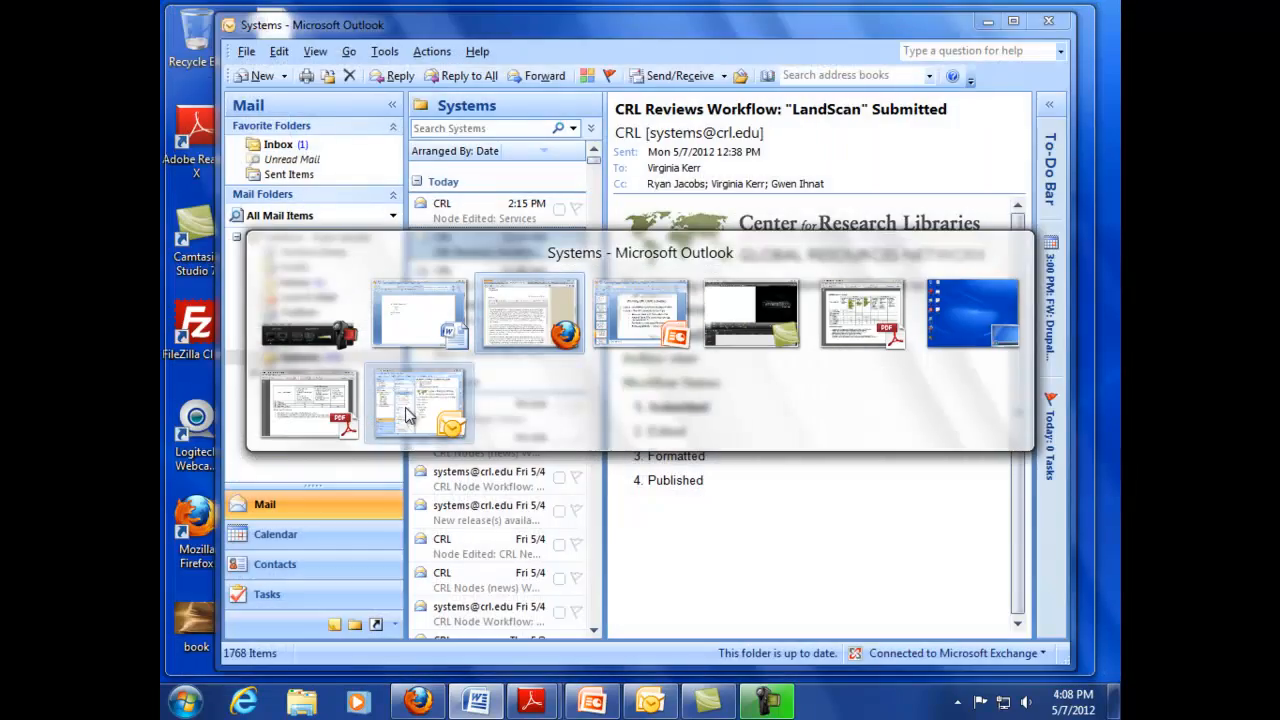
{"action": "mouse_move", "coordinate": [303, 416]}
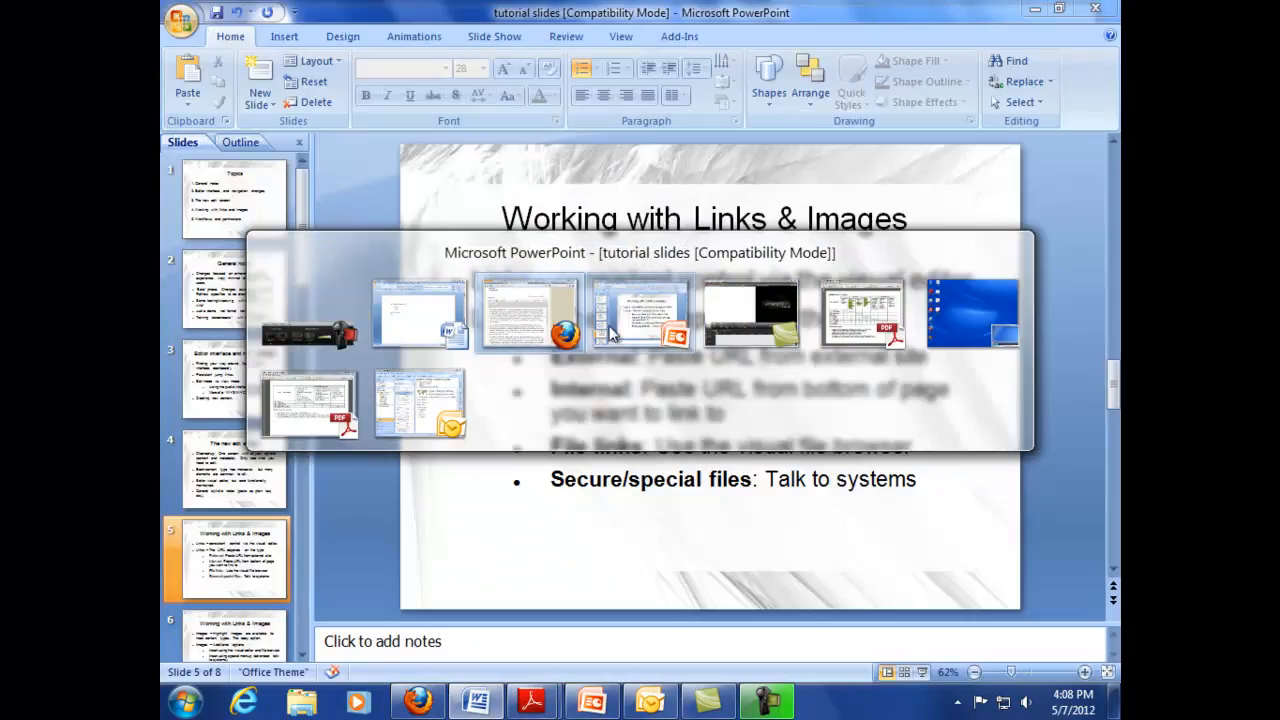
{"action": "mouse_move", "coordinate": [565, 335]}
{"action": "key", "text": "alt"}
{"action": "key", "text": "alt+Tab"}
{"action": "key", "text": "Tab"}
{"action": "key", "text": "alt"}
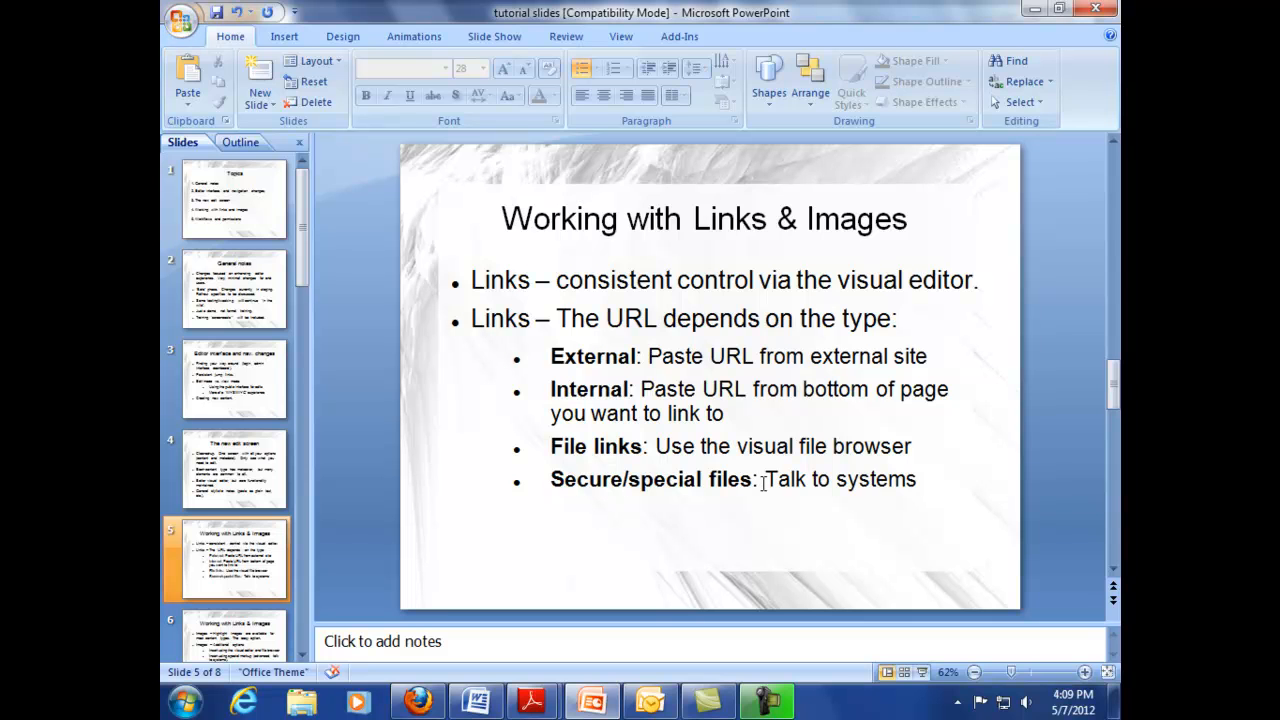
- Highlight "Talk to systems" on slide 5, and highlight the first bullet about highlight images on slide 6
{"action": "left_click_drag", "start_coordinate": [766, 480], "coordinate": [916, 481]}
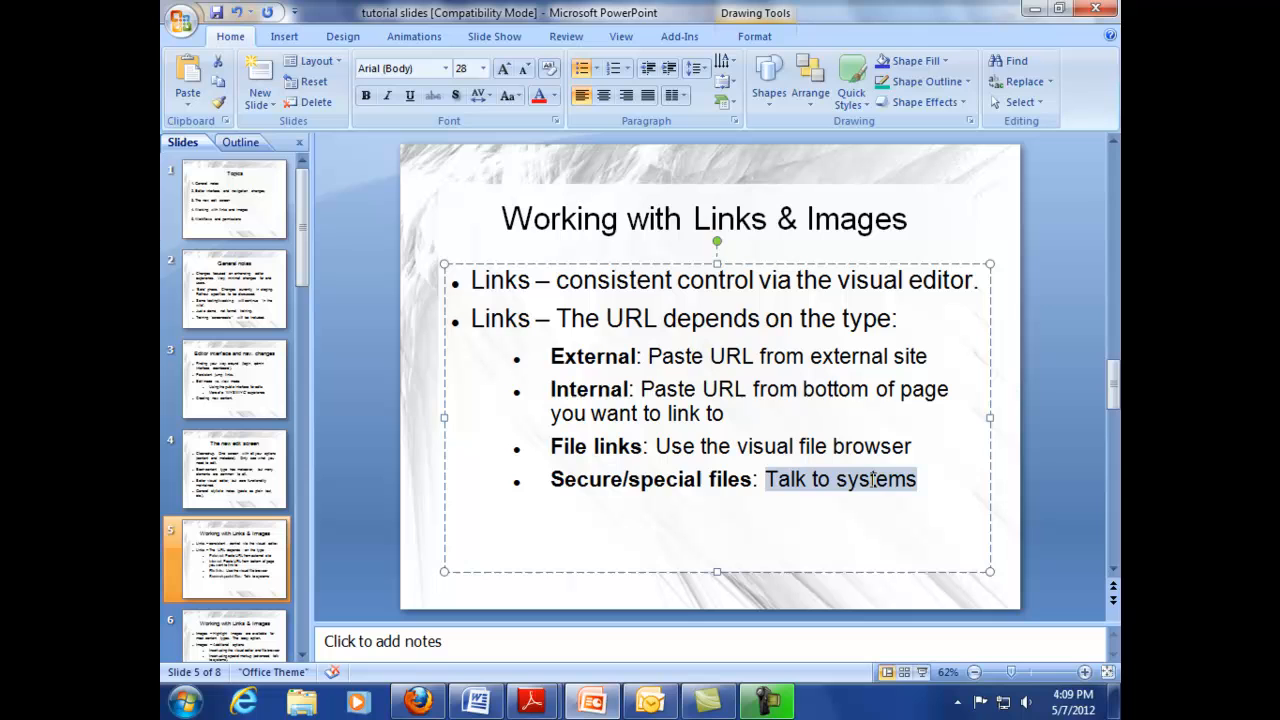
{"action": "left_click", "coordinate": [852, 484]}
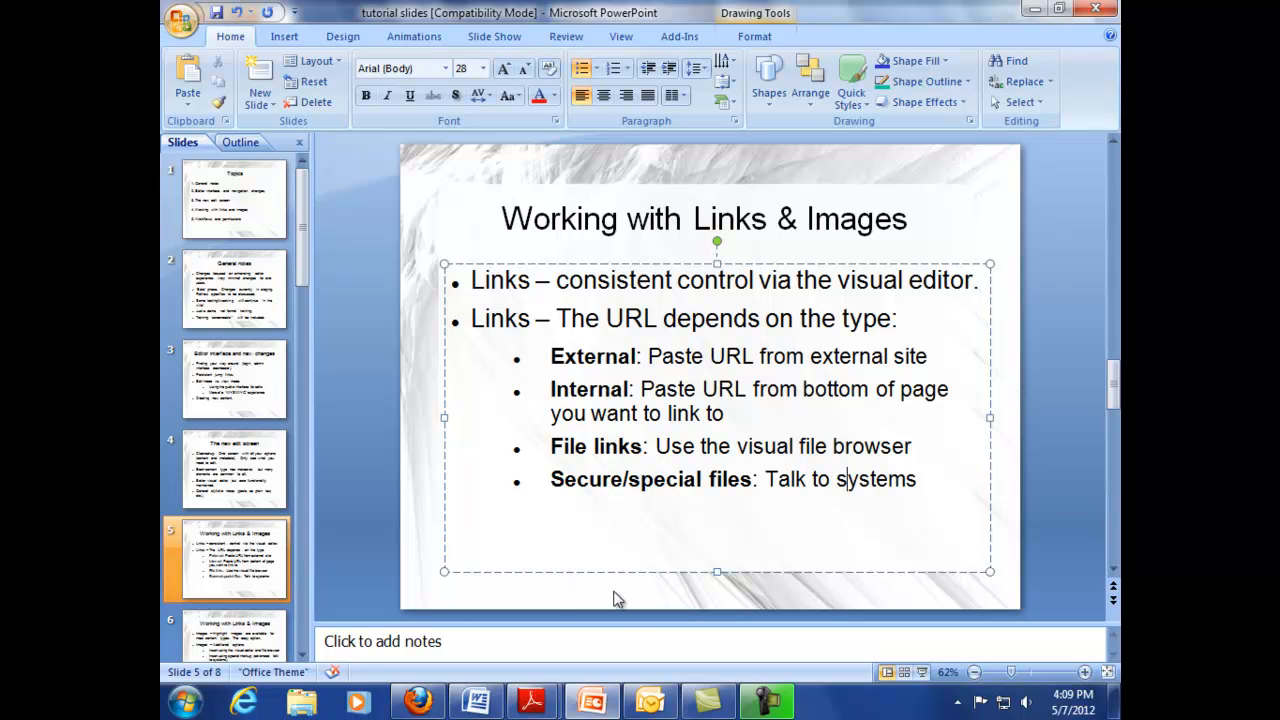
{"action": "left_click", "coordinate": [238, 638]}
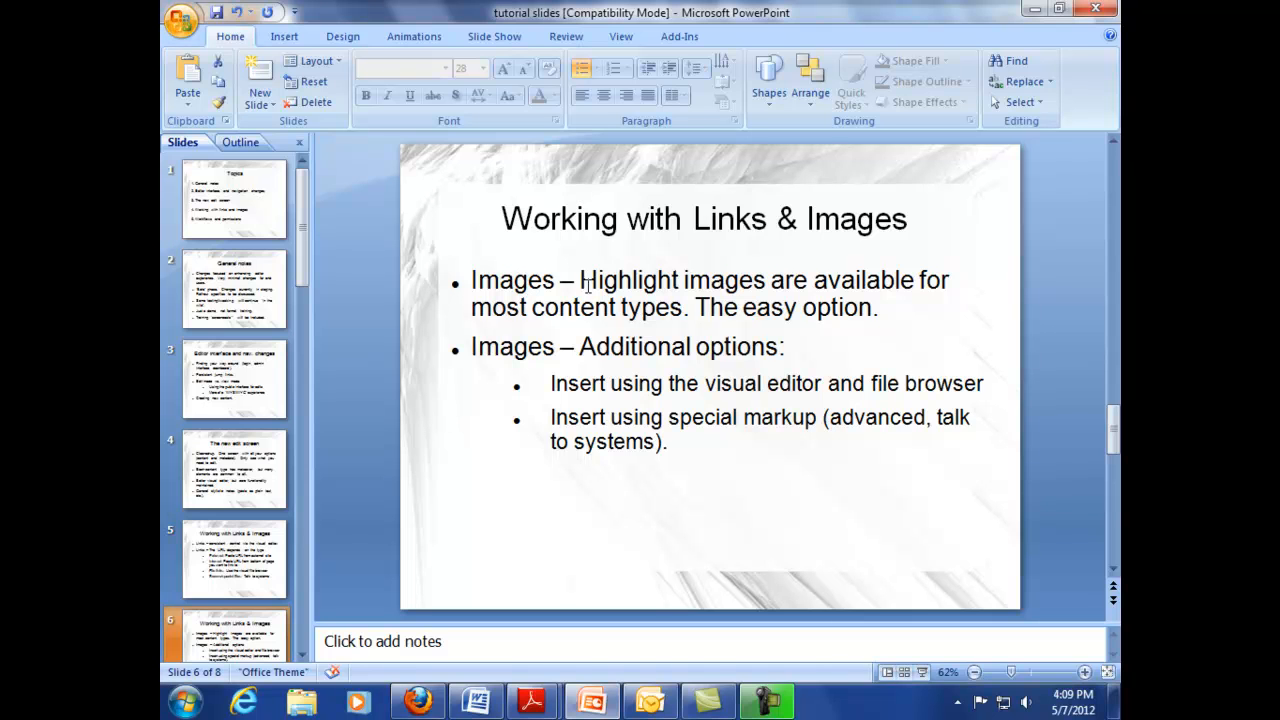
{"action": "mouse_move", "coordinate": [882, 308]}
{"action": "left_mouse_down"}
{"action": "mouse_move", "coordinate": [532, 308]}
{"action": "mouse_move", "coordinate": [467, 278]}
{"action": "left_mouse_up"}
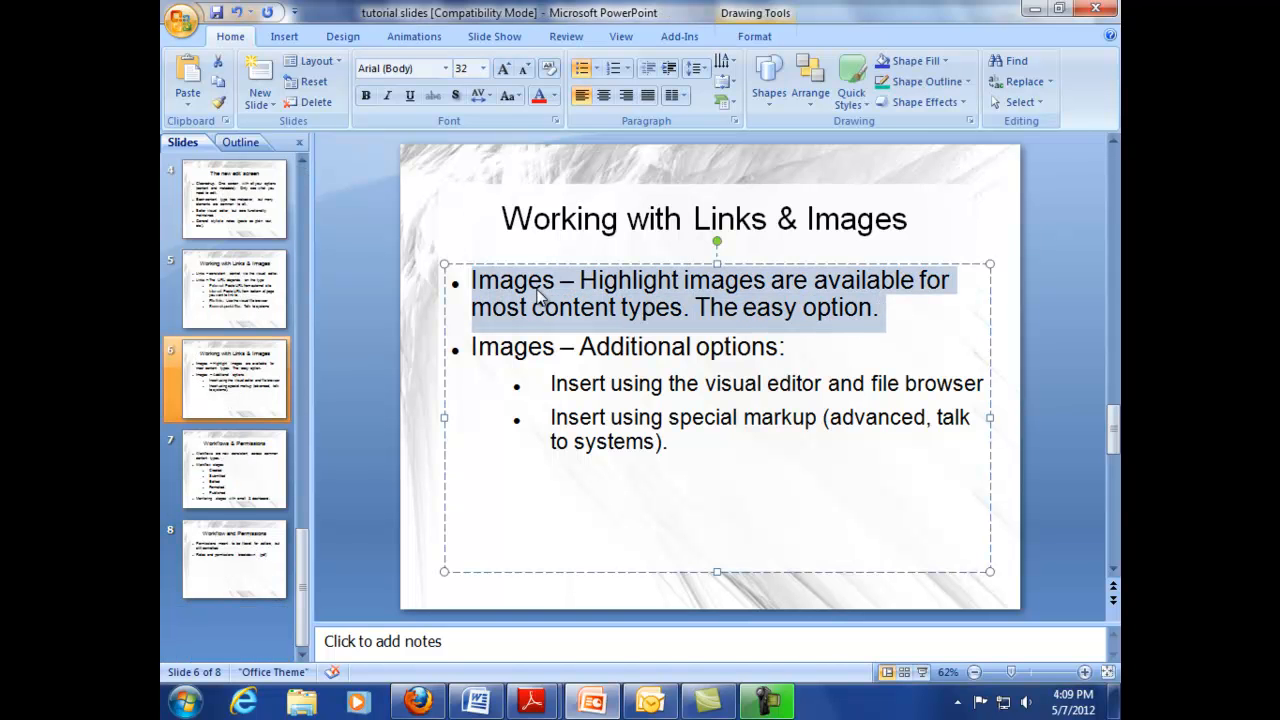
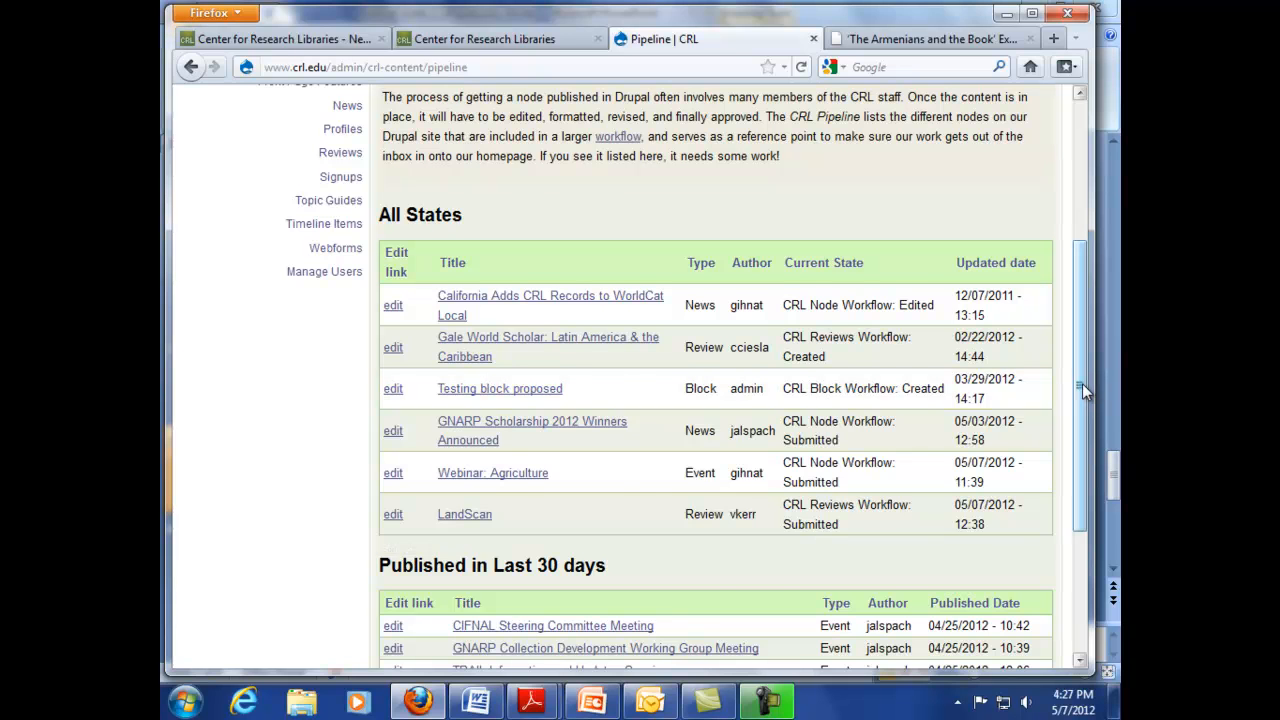
- Switch to the "Workflows & Permissions" slide in PowerPoint, highlight "Monitoring stages with email & dashboard" and return to Firefox
{"action": "key", "text": "alt+Tab"}
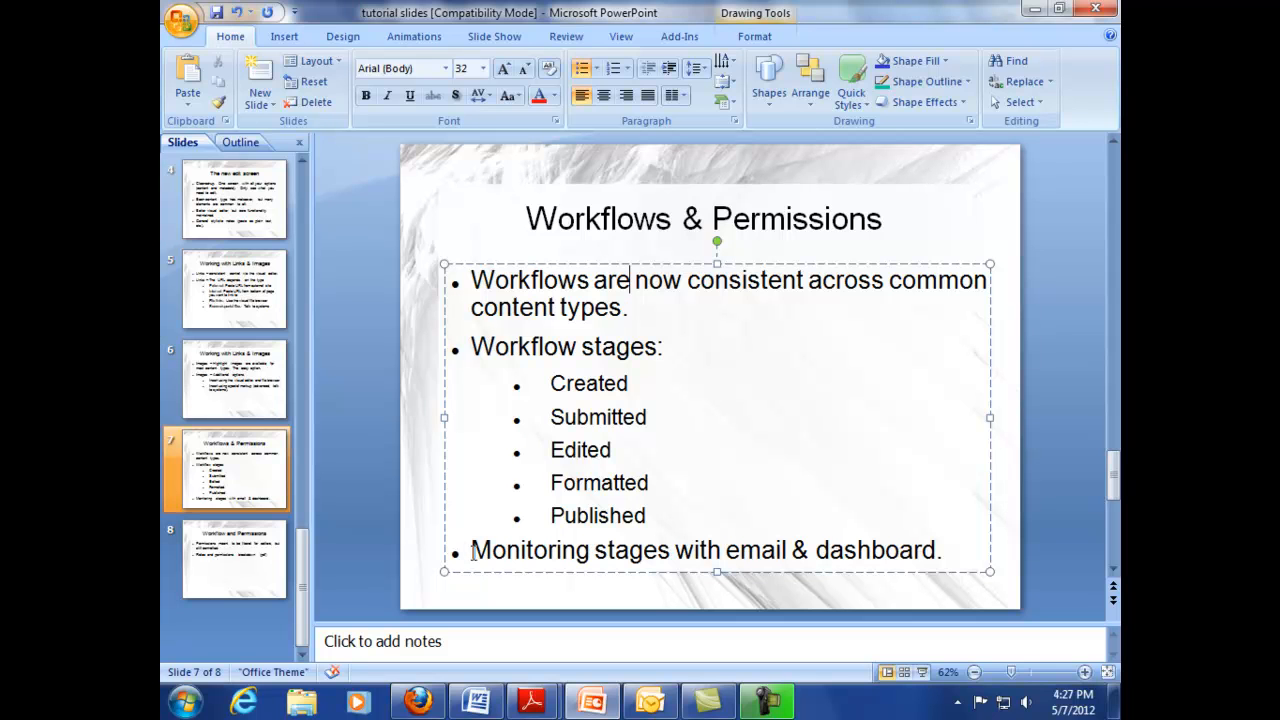
{"action": "left_click_drag", "start_coordinate": [472, 550], "coordinate": [934, 549]}
{"action": "key", "text": "alt+Tab"}
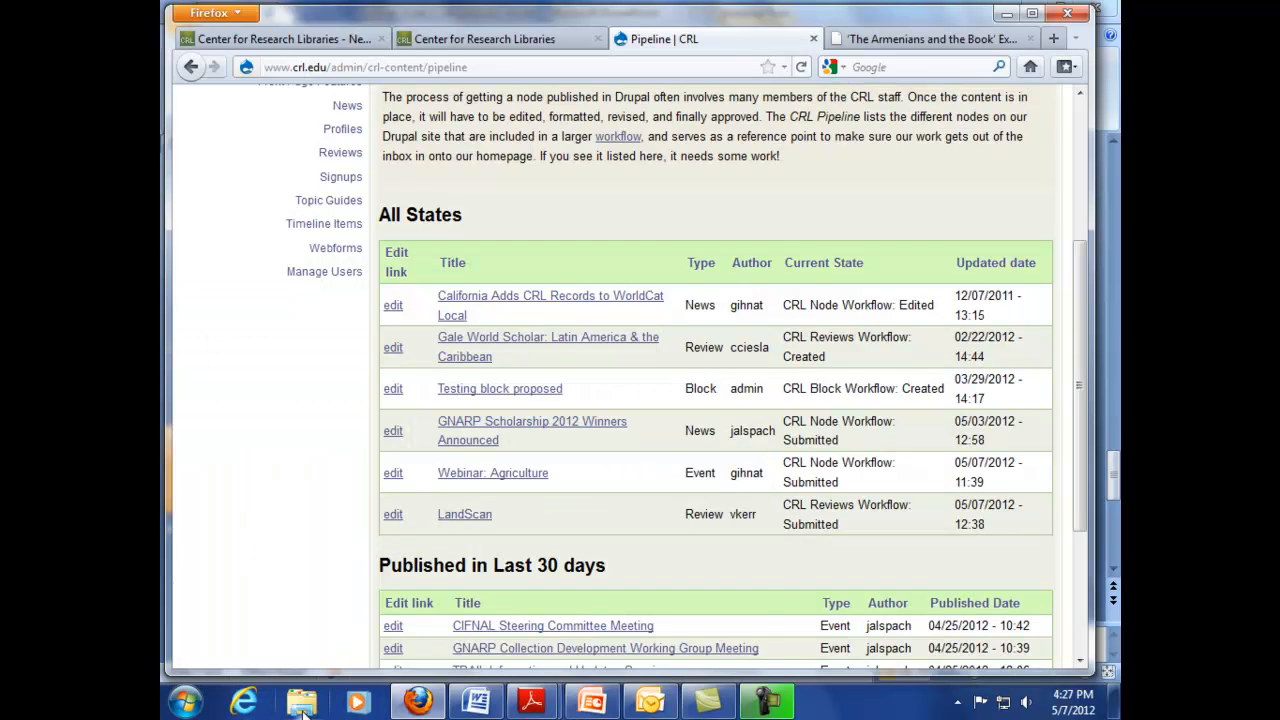
- Switch to Outlook, review the workflow e-mails in the Systems folder, and highlight the processing user and previous status in the "Webinar: Agriculture" message
{"action": "mouse_move", "coordinate": [626, 708]}
{"action": "left_click", "coordinate": [651, 706]}
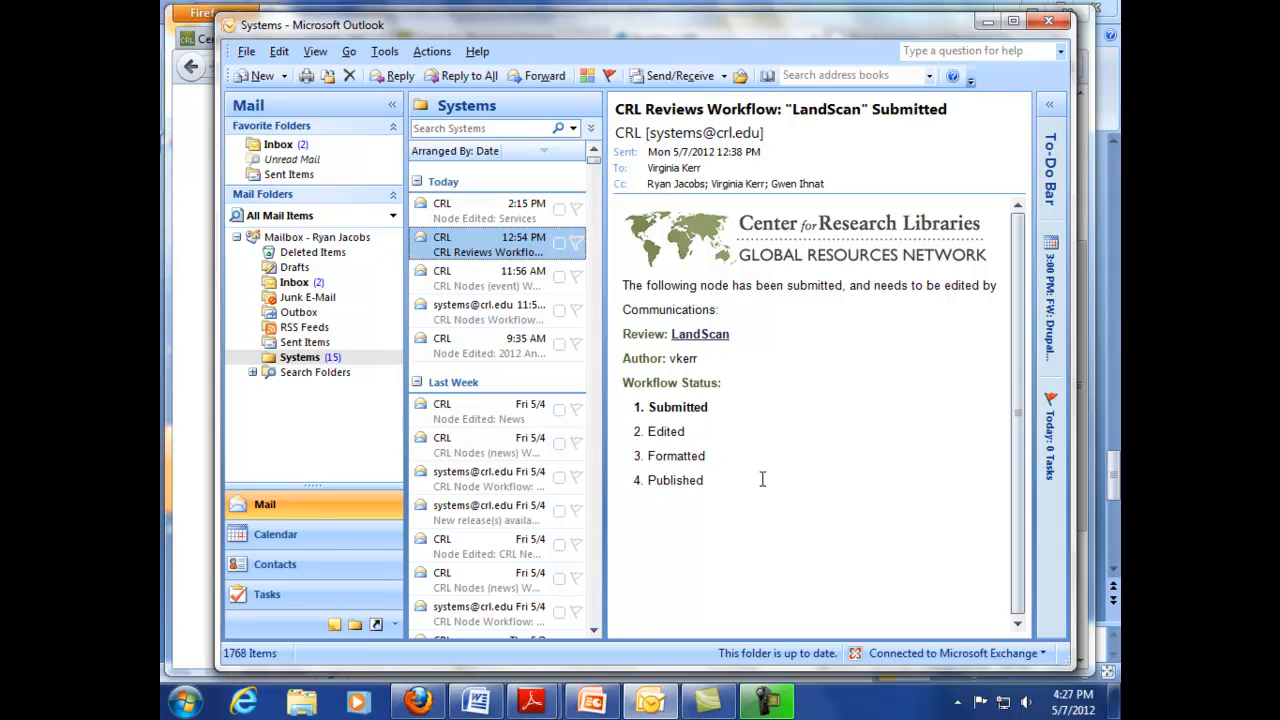
{"action": "left_click", "coordinate": [510, 206]}
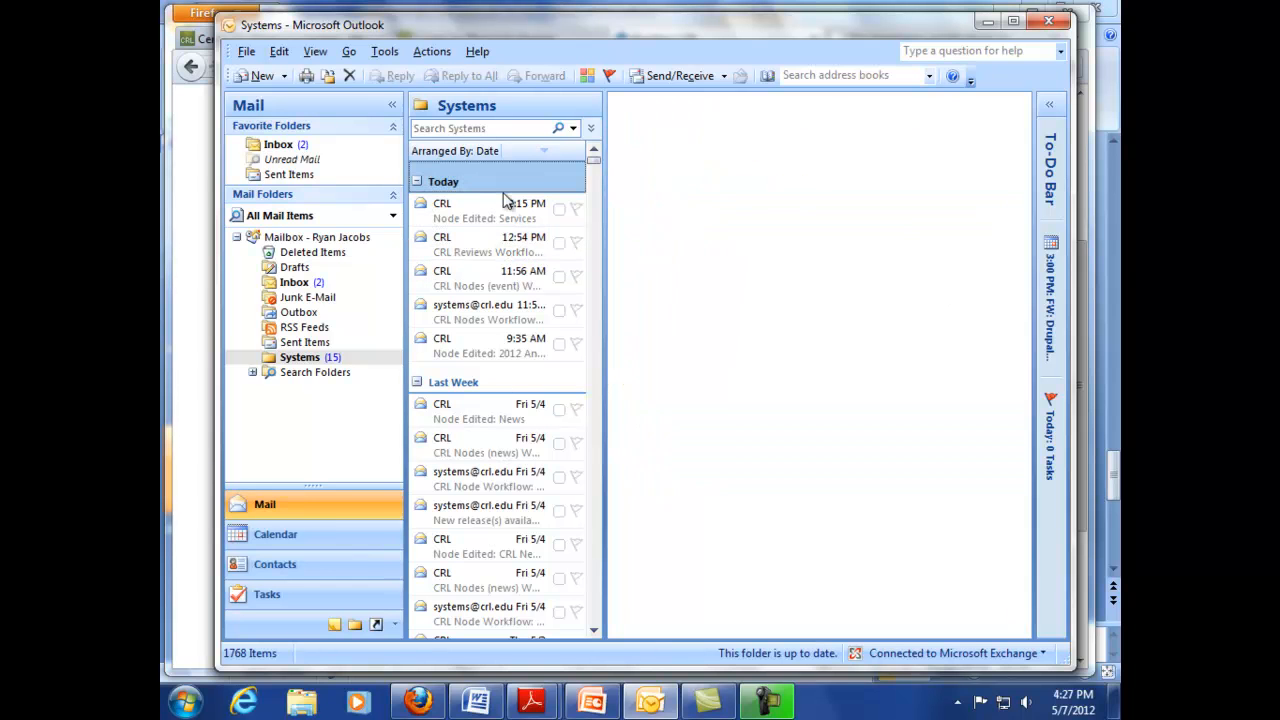
{"action": "left_click", "coordinate": [494, 244]}
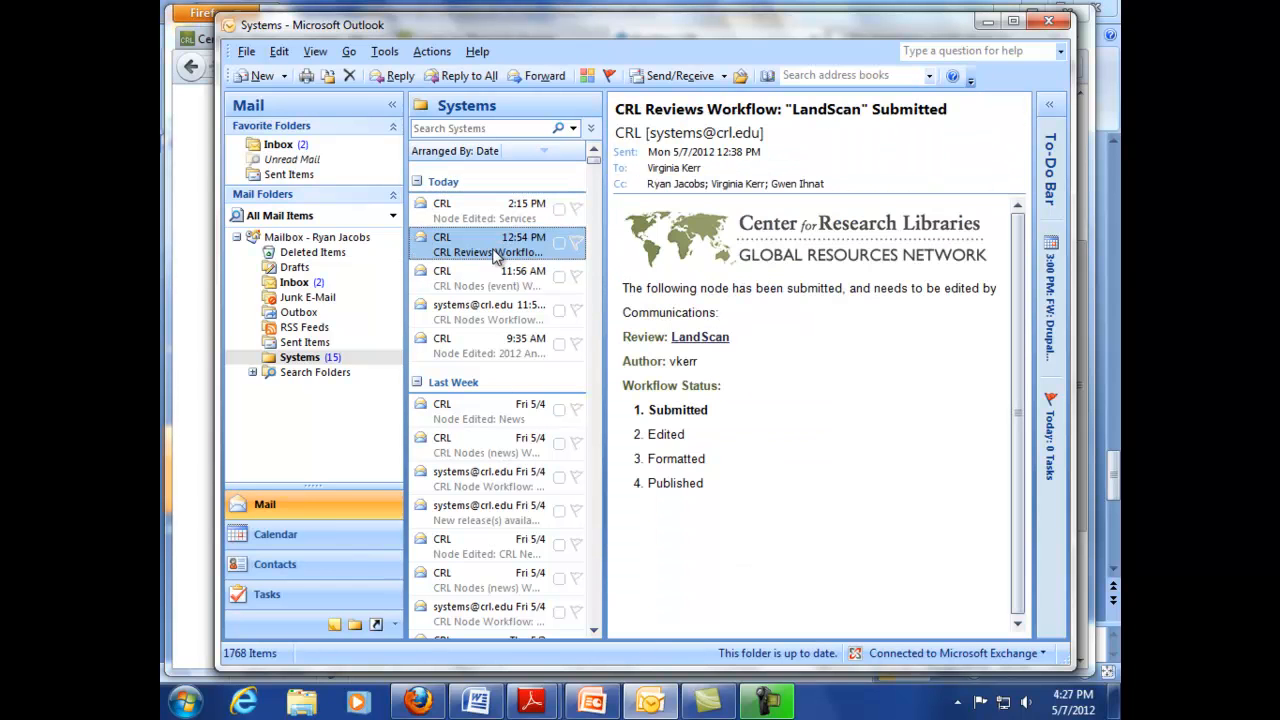
{"action": "left_click", "coordinate": [497, 285]}
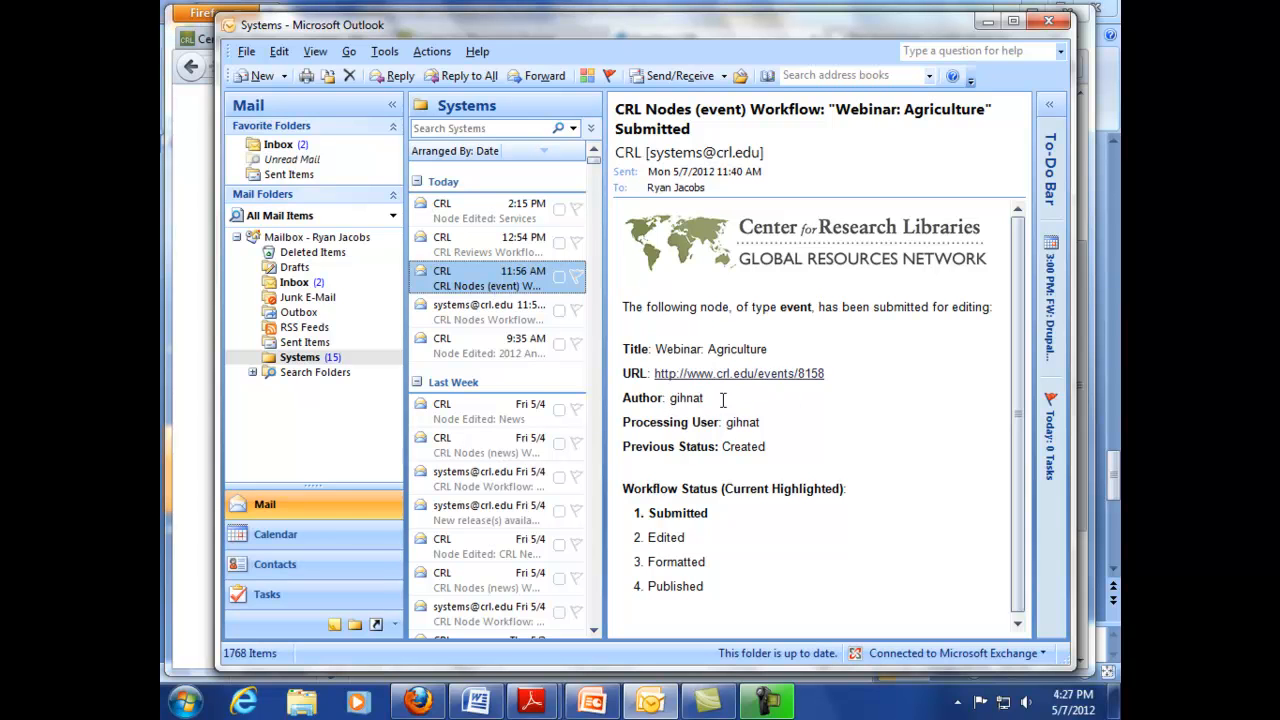
{"action": "left_click_drag", "start_coordinate": [725, 422], "coordinate": [800, 428]}
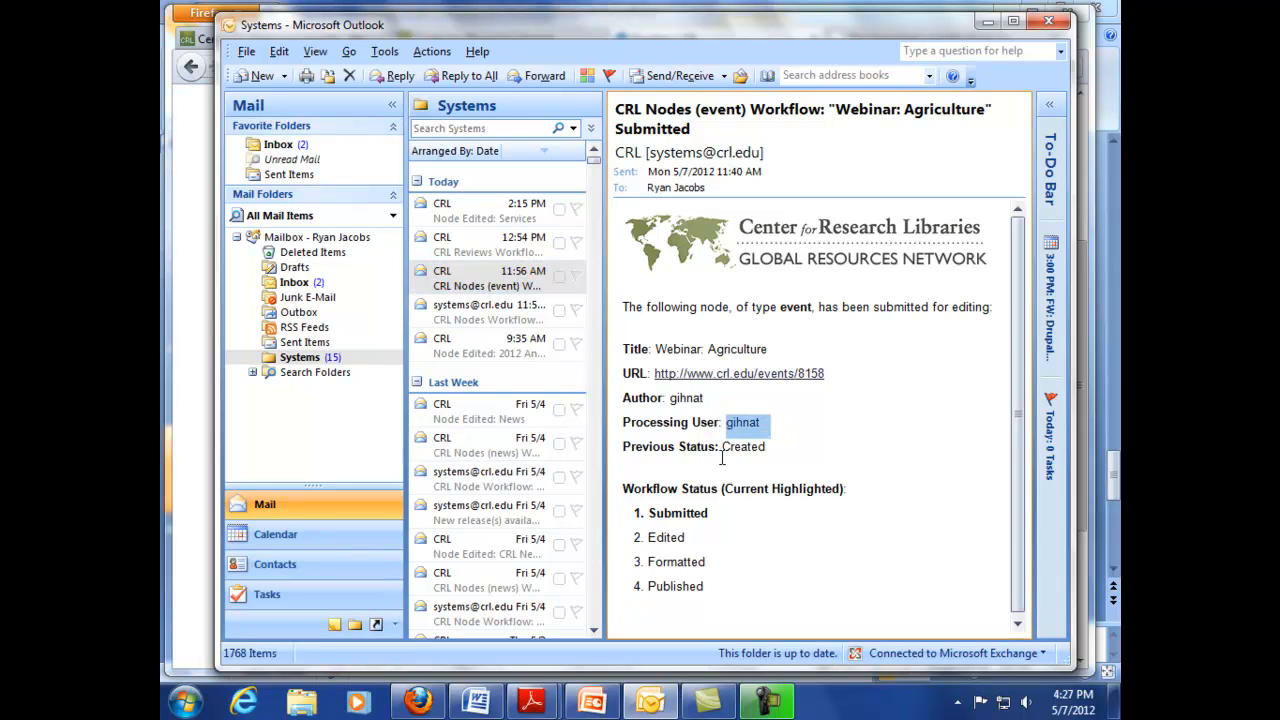
{"action": "left_click_drag", "start_coordinate": [724, 448], "coordinate": [796, 450]}
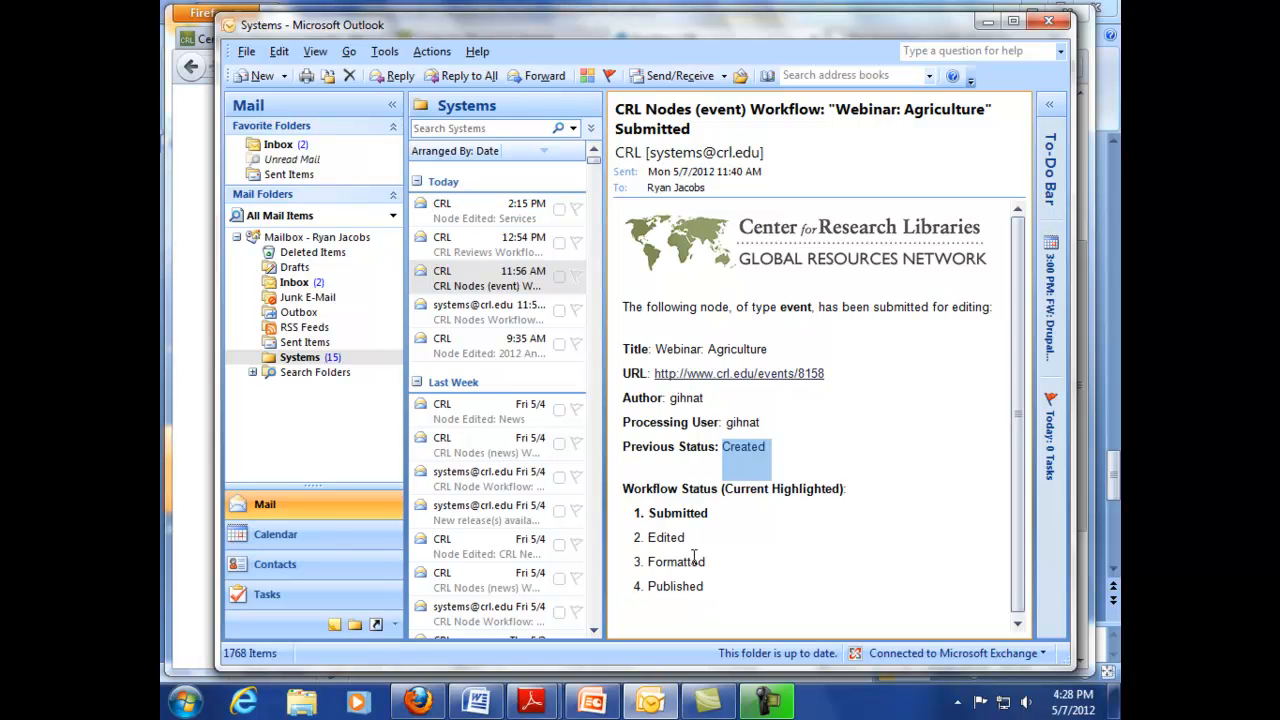
- Return to the Pipeline page in Firefox and examine the workflow states in the All States table
{"action": "key", "text": "alt+Tab"}
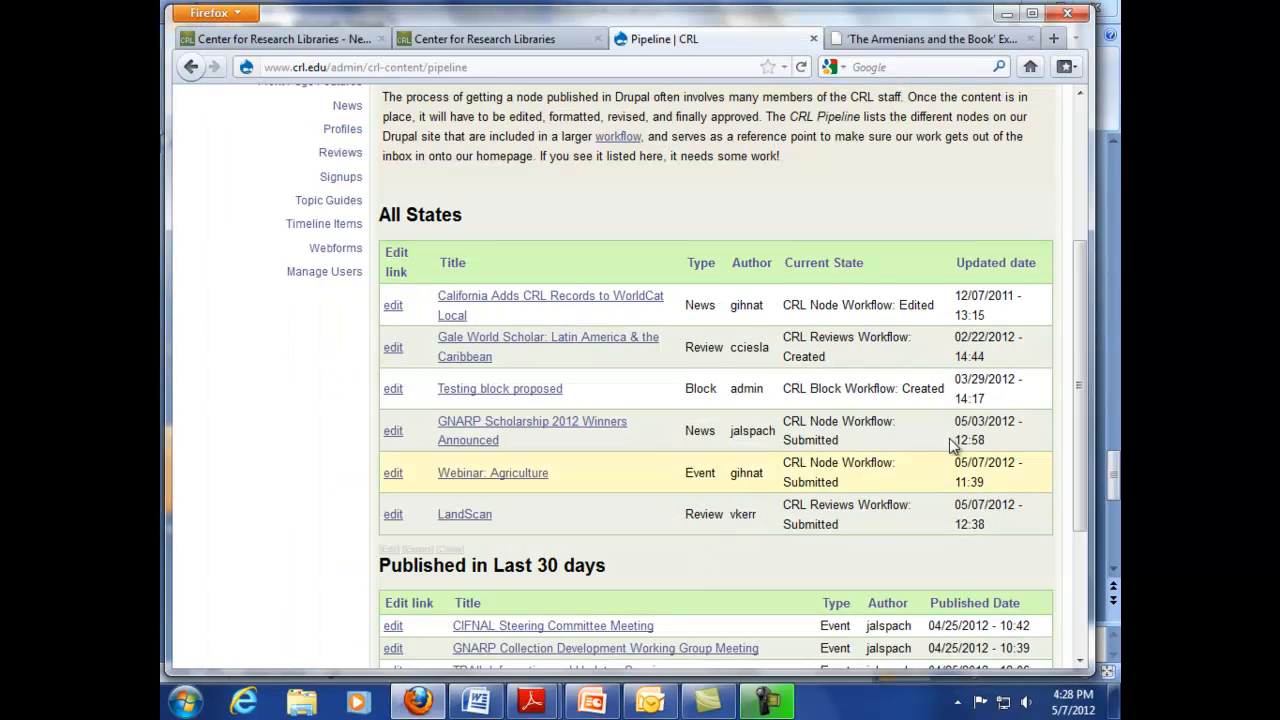
{"action": "mouse_move", "coordinate": [1077, 308]}
{"action": "left_mouse_down"}
{"action": "mouse_move", "coordinate": [1088, 414]}
{"action": "mouse_move", "coordinate": [1090, 329]}
{"action": "left_mouse_up"}
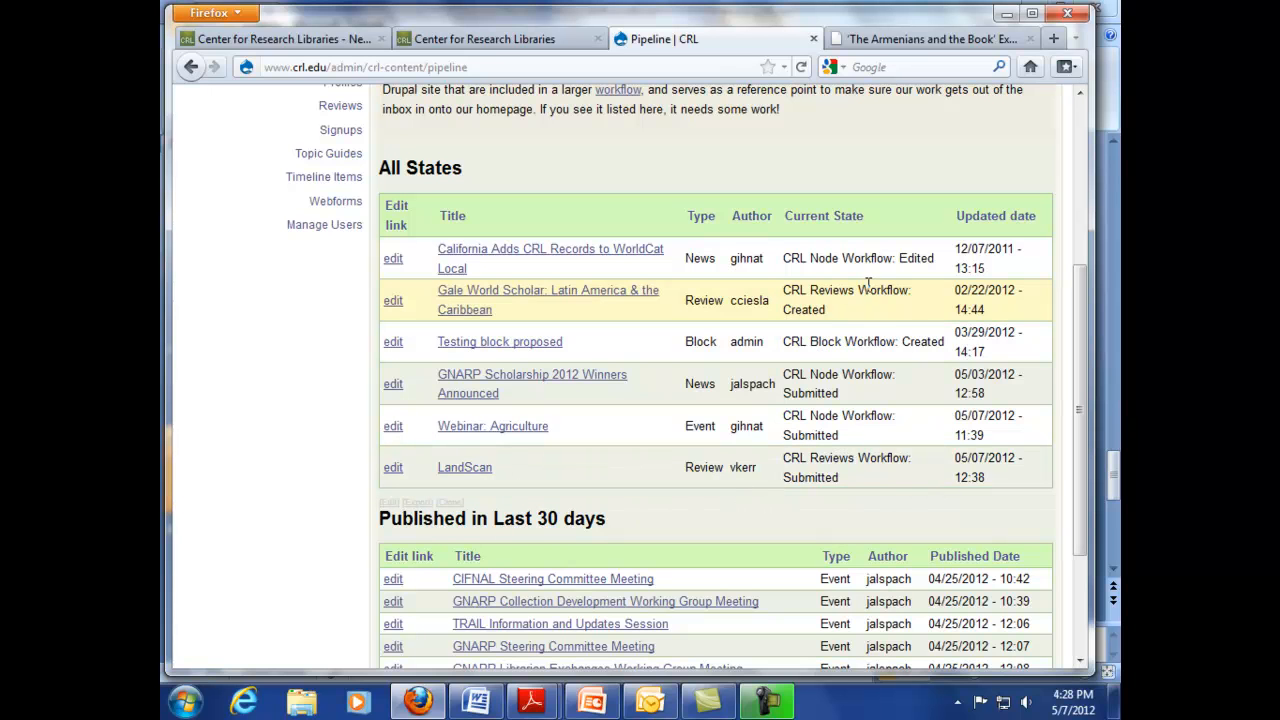
- Edit the "California Adds CRL Records to WorldCat Local" news item, set its CRL Node Workflow state to Formatted, and save it
{"action": "left_click", "coordinate": [510, 259]}
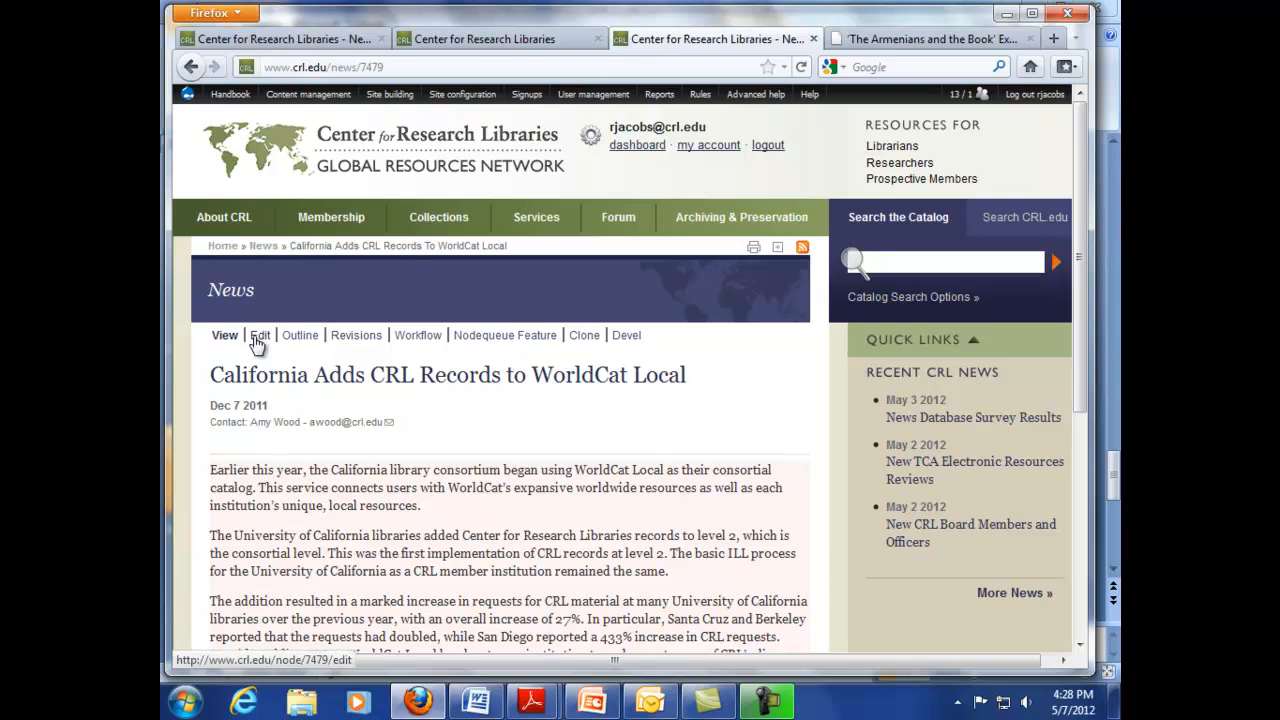
{"action": "left_click", "coordinate": [258, 336]}
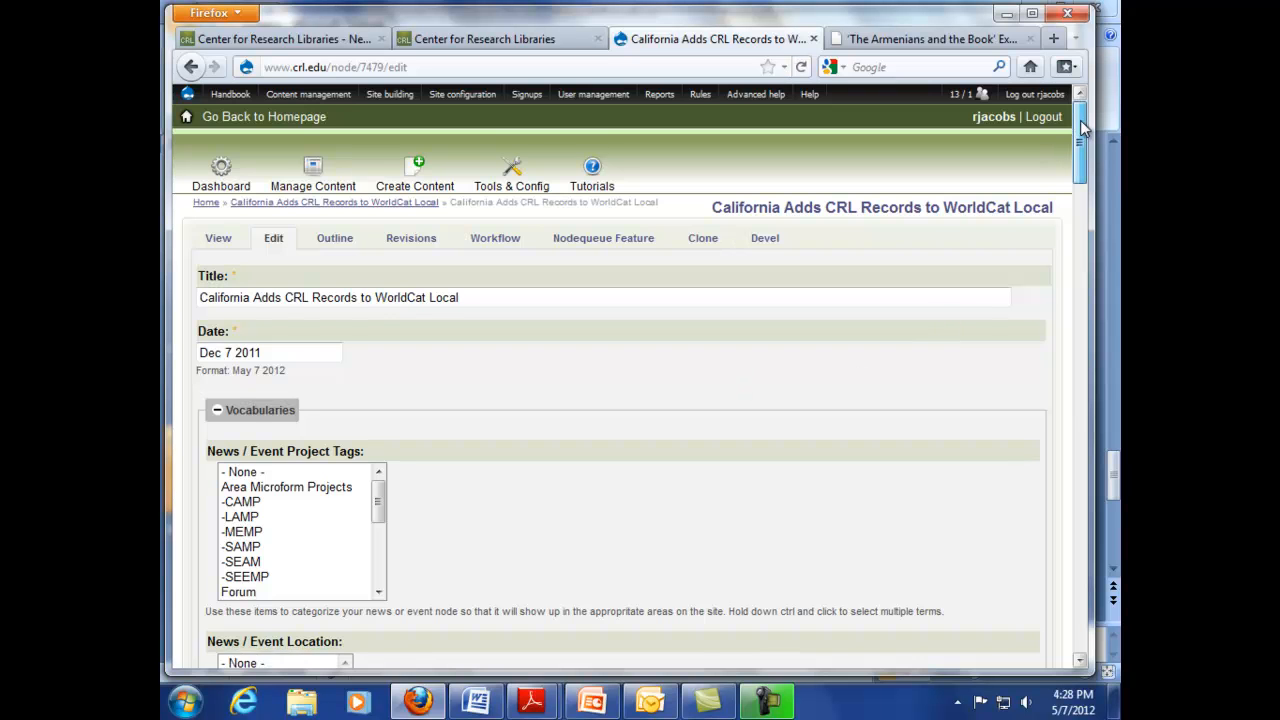
{"action": "left_click_drag", "start_coordinate": [1083, 125], "coordinate": [1088, 516]}
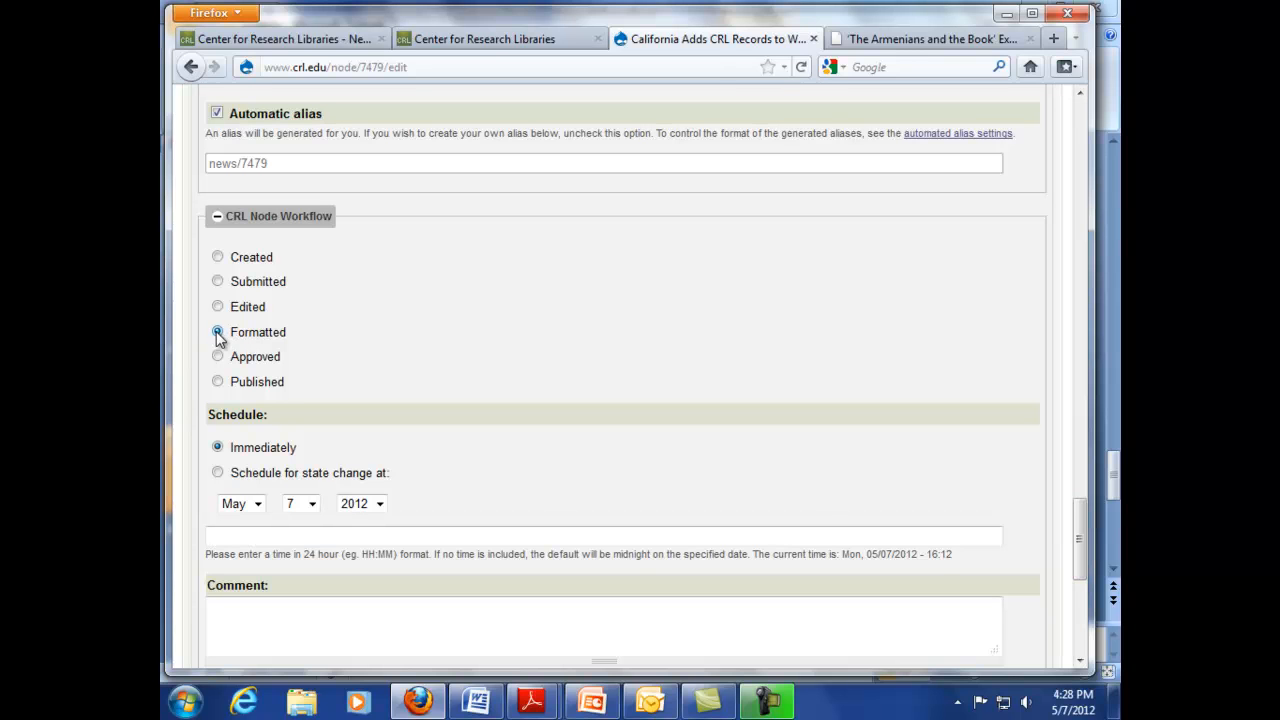
{"action": "left_click_drag", "start_coordinate": [1075, 519], "coordinate": [1083, 600]}
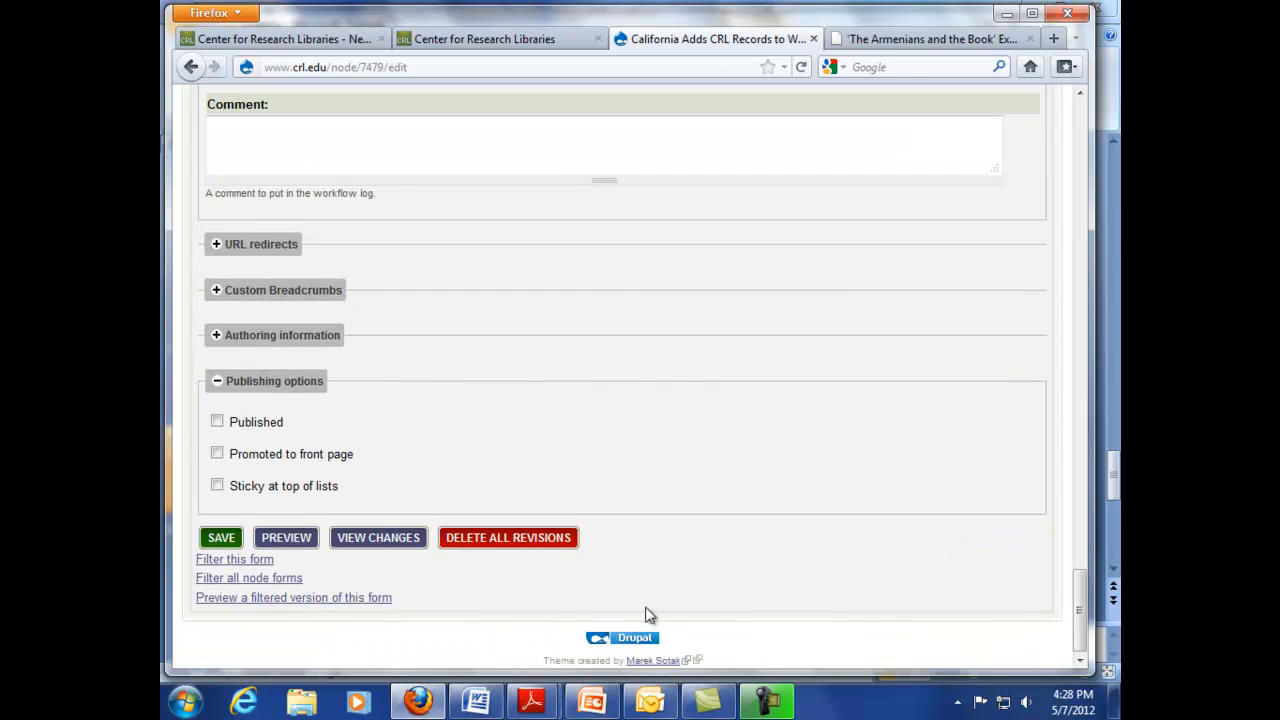
{"action": "left_click", "coordinate": [232, 540]}
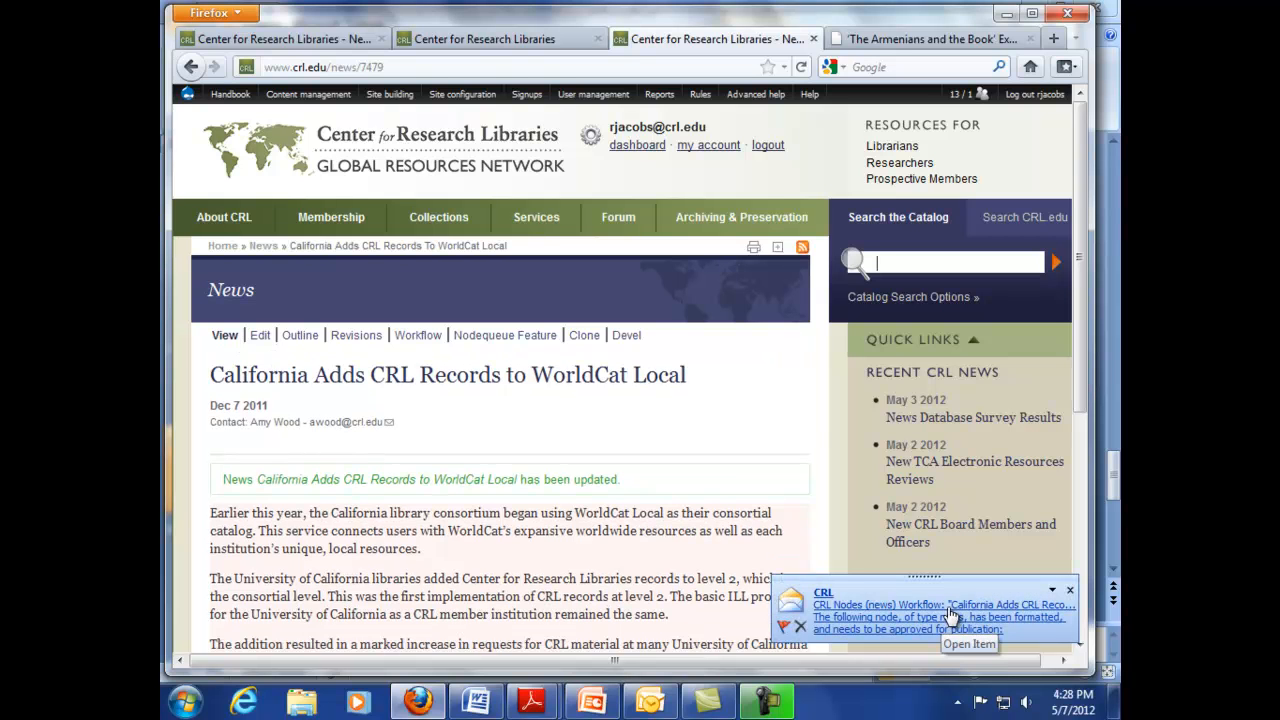
- Go from the saved news item to the dashboard's content management area and reopen the Pipeline page
{"action": "left_click", "coordinate": [488, 40]}
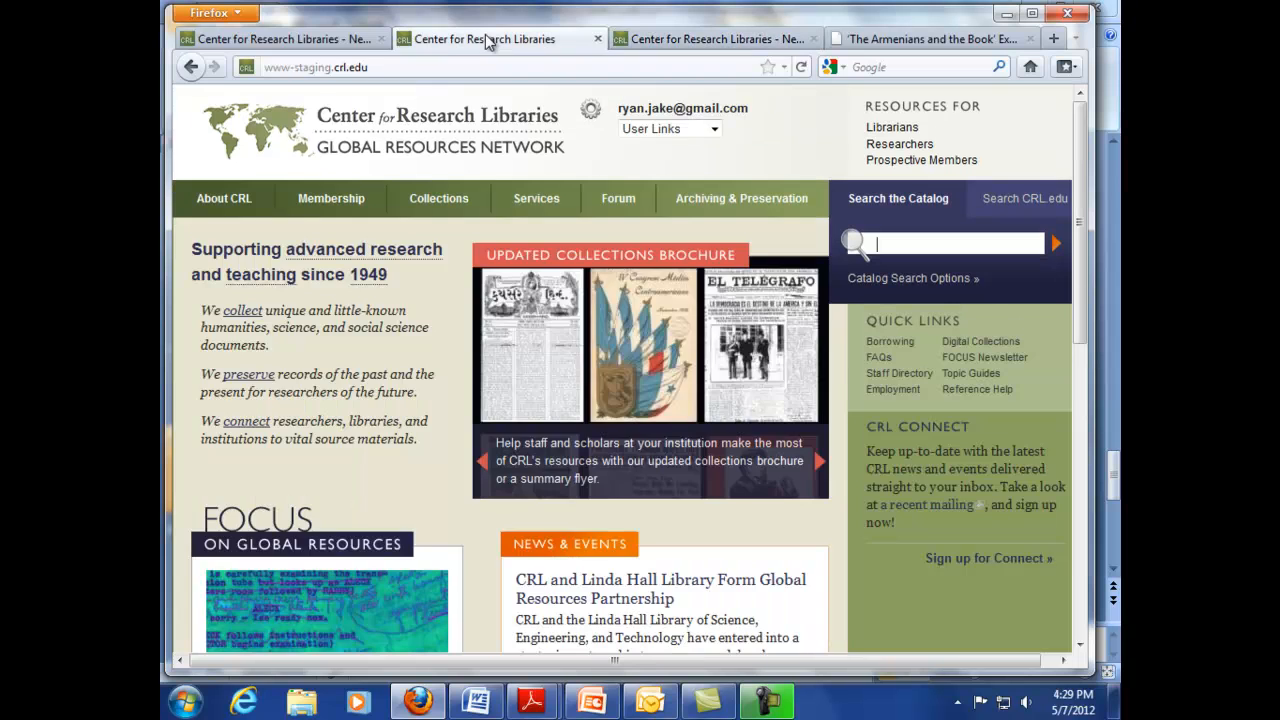
{"action": "left_click", "coordinate": [290, 40]}
{"action": "left_click", "coordinate": [740, 39]}
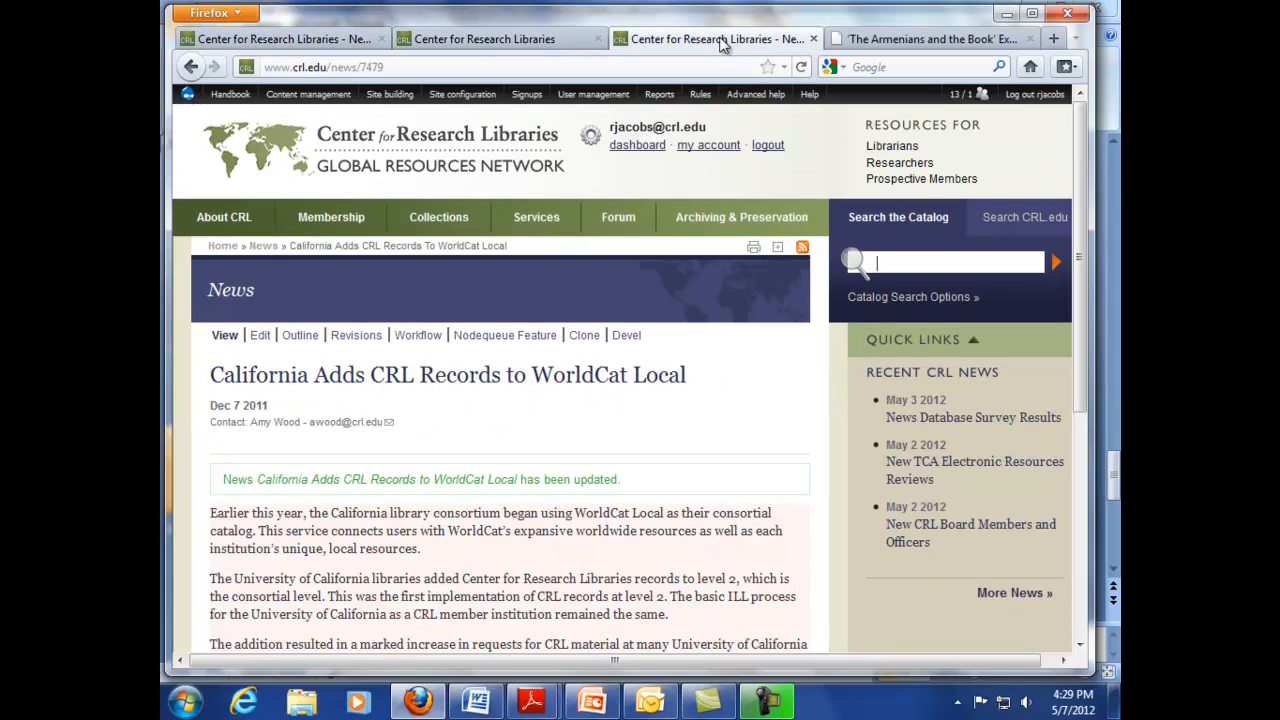
{"action": "left_click", "coordinate": [622, 167]}
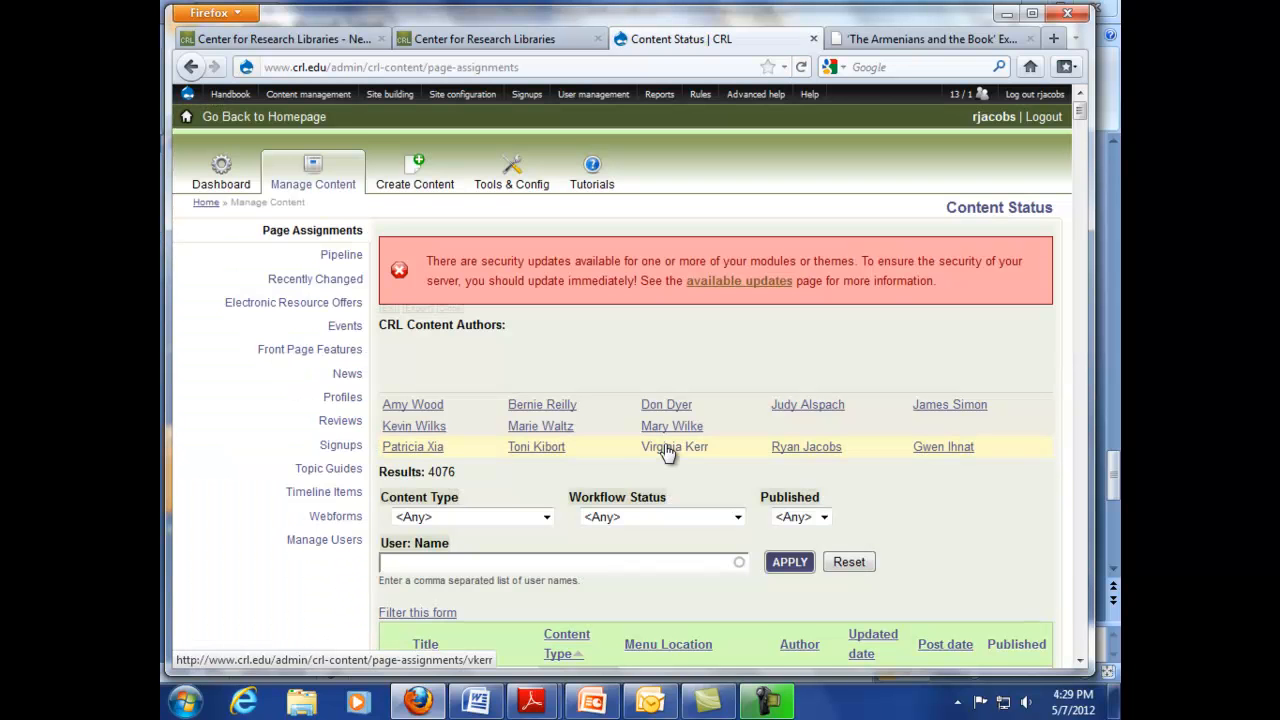
{"action": "left_click", "coordinate": [334, 256]}
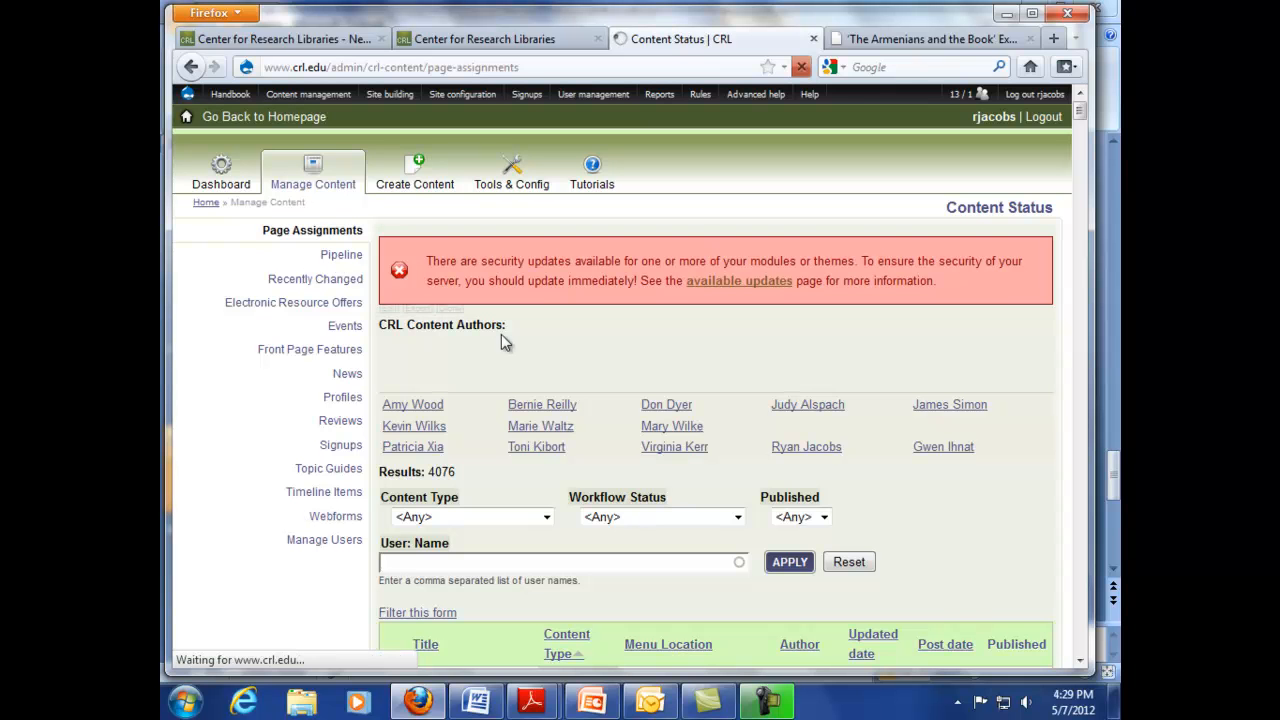
- Highlight the "Awaiting Approval/Publication" heading and the "Published in Last 30 days" heading on the Pipeline page
{"action": "scroll", "coordinate": [501, 334], "scroll_direction": "down", "scroll_amount": 10}
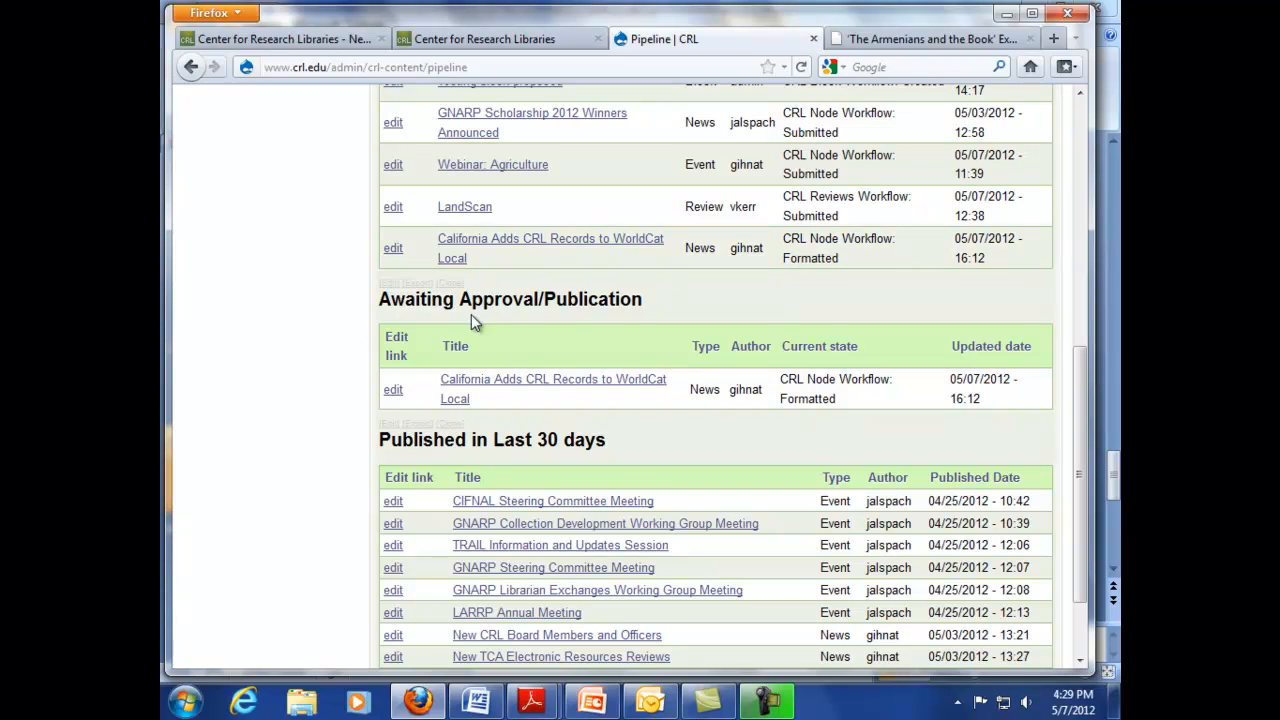
{"action": "left_click_drag", "start_coordinate": [379, 299], "coordinate": [636, 298]}
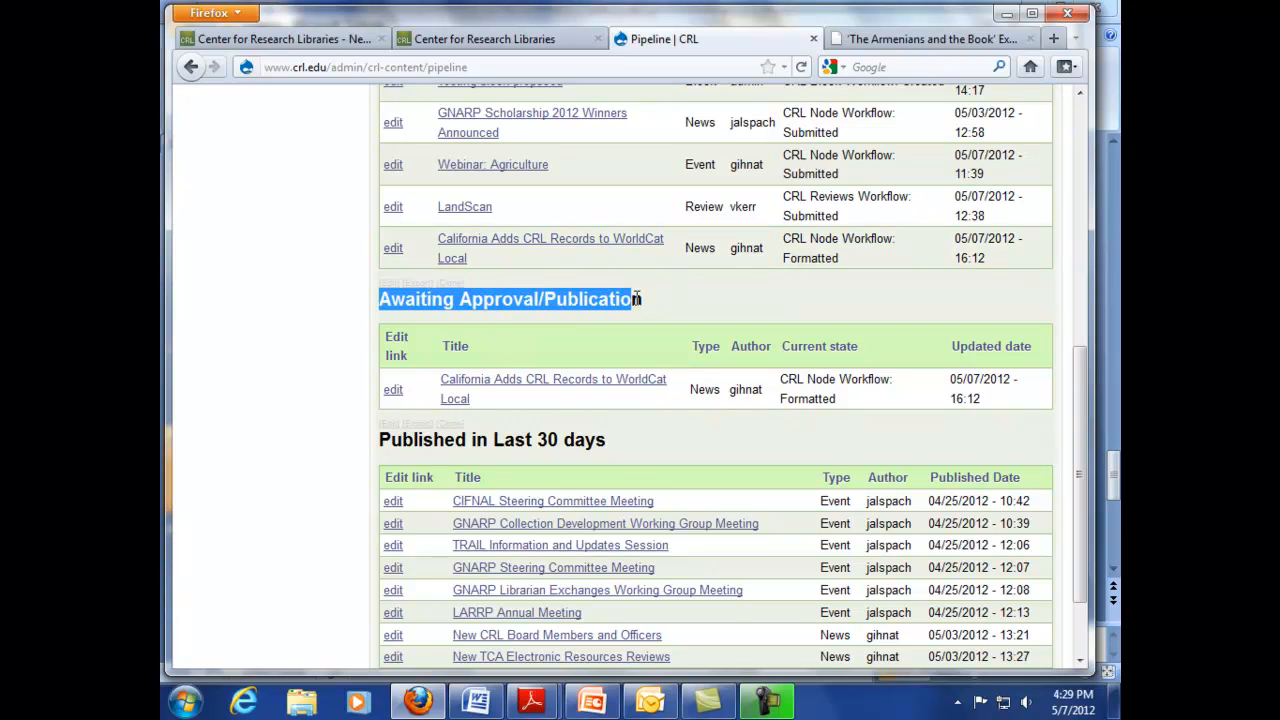
{"action": "left_click", "coordinate": [662, 297]}
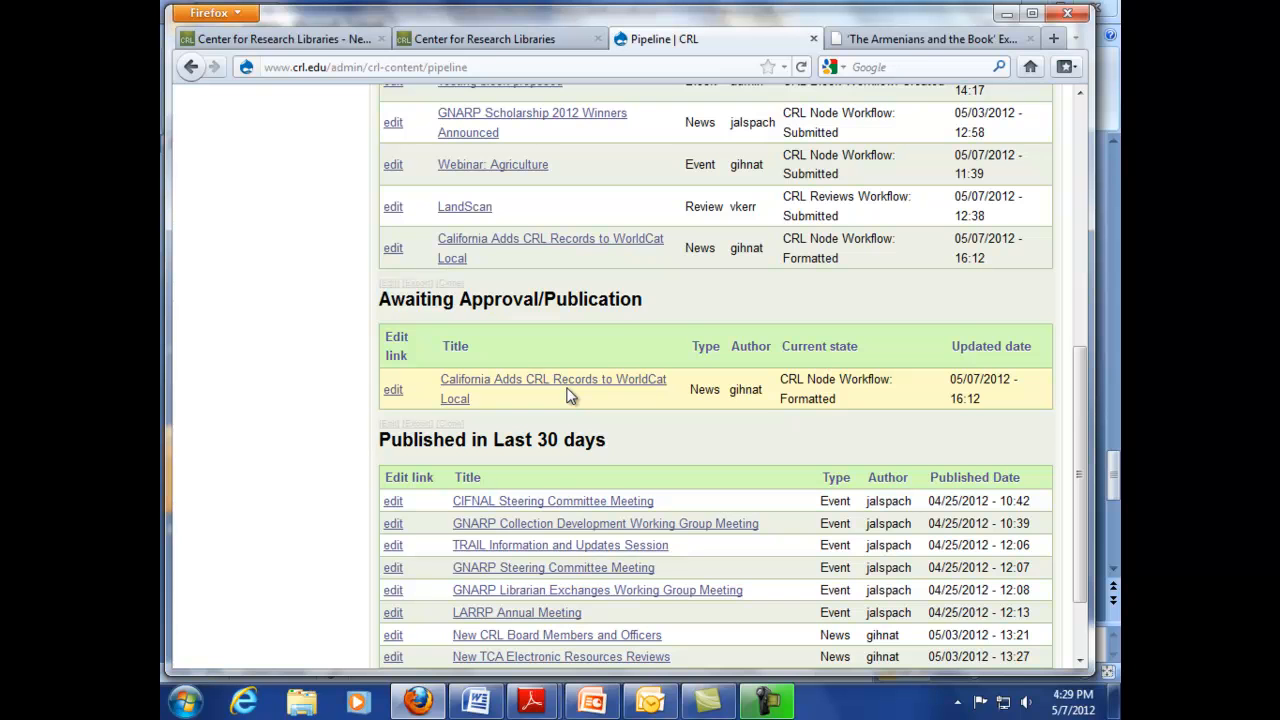
{"action": "scroll", "coordinate": [309, 452], "scroll_direction": "down", "scroll_amount": 3}
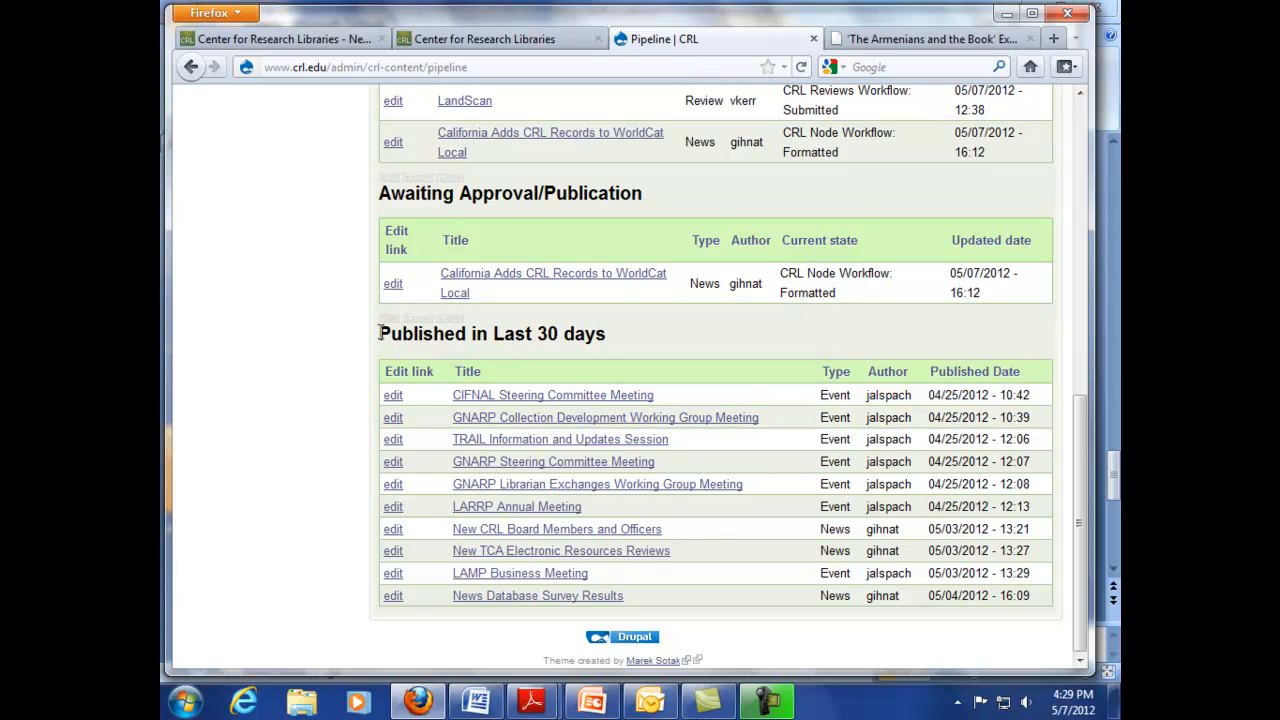
{"action": "left_click_drag", "start_coordinate": [378, 334], "coordinate": [603, 340]}
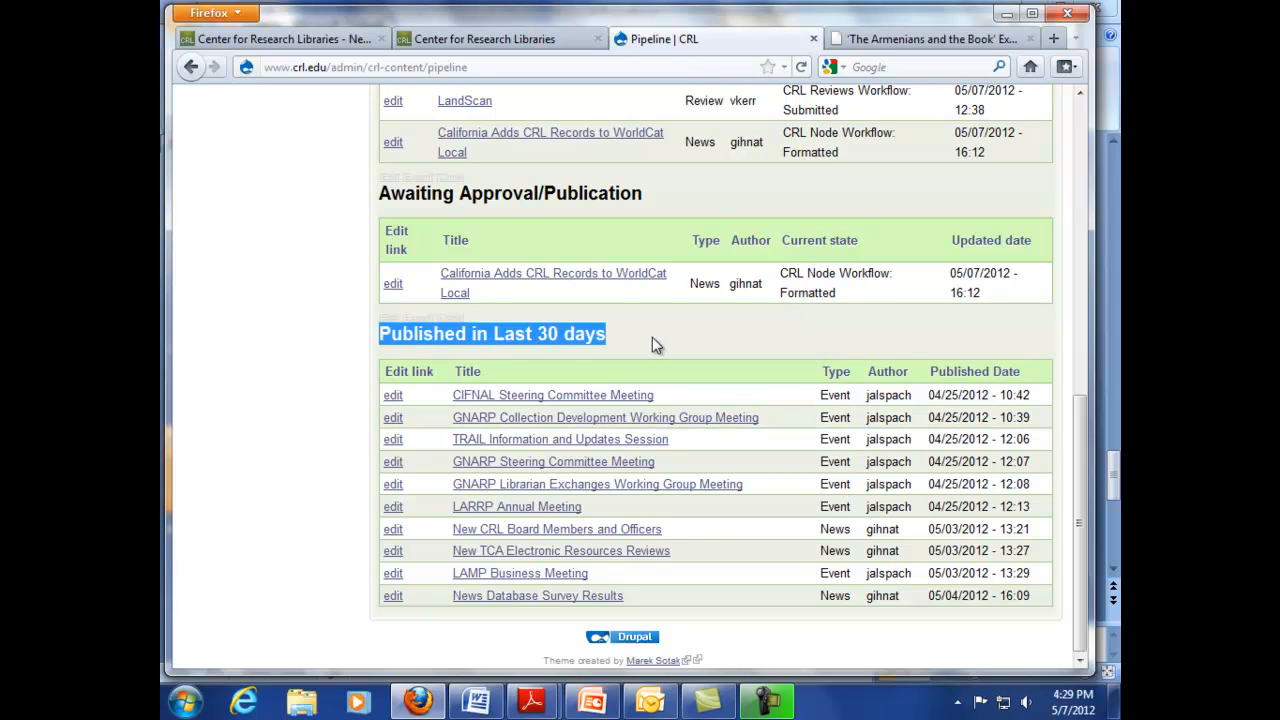
{"action": "left_click", "coordinate": [652, 338]}
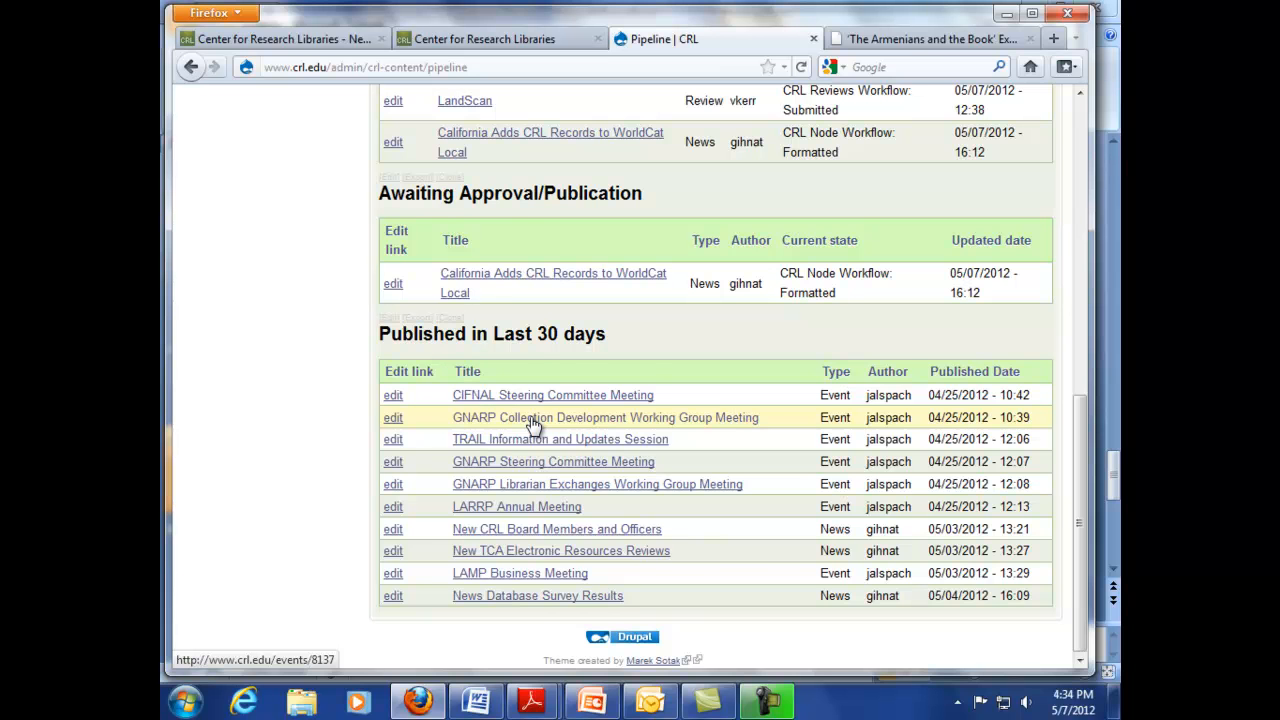
- Switch to PowerPoint and show slide 8, "Workflow and Permissions"
{"action": "key", "text": "alt+Tab"}
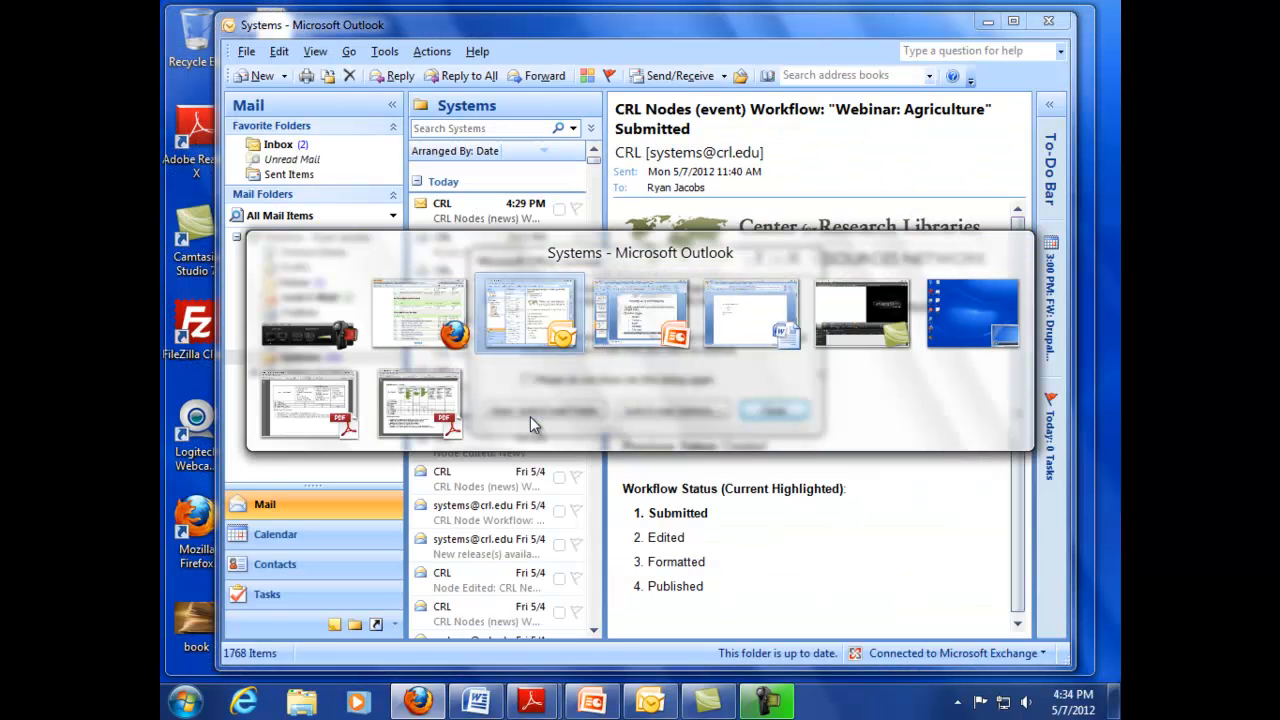
{"action": "key", "text": "alt+Tab"}
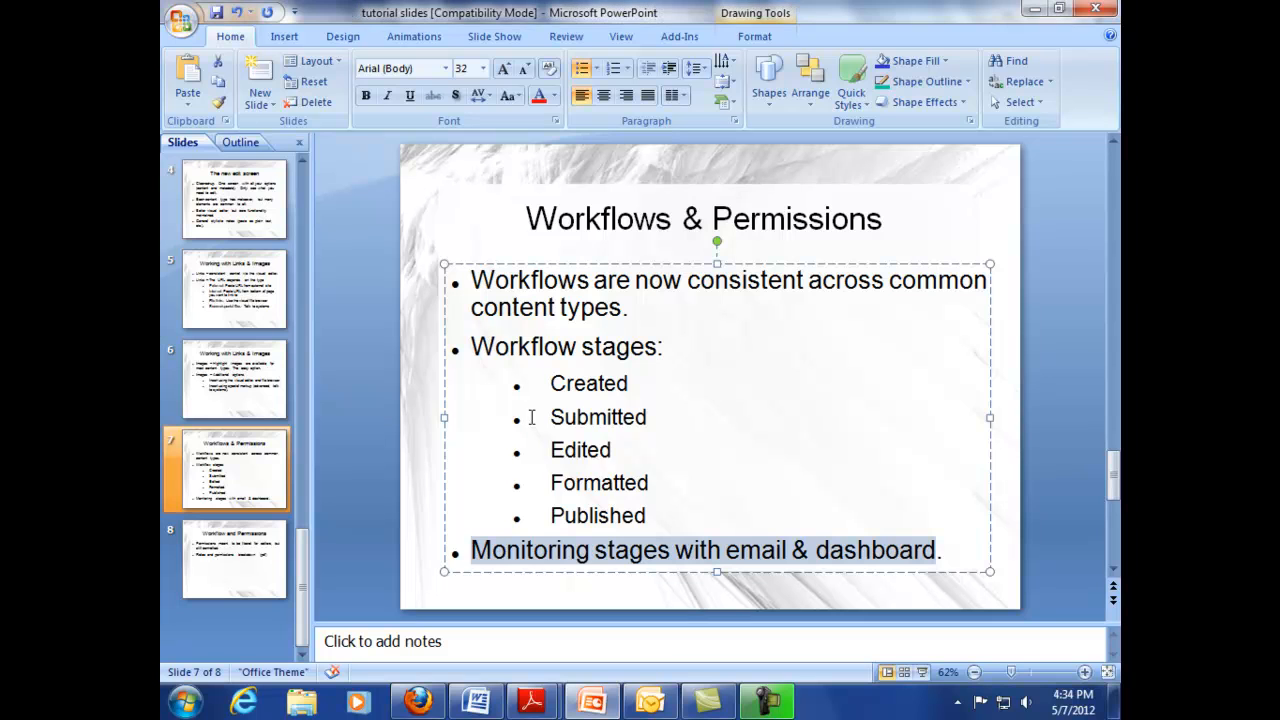
{"action": "left_click", "coordinate": [248, 532]}
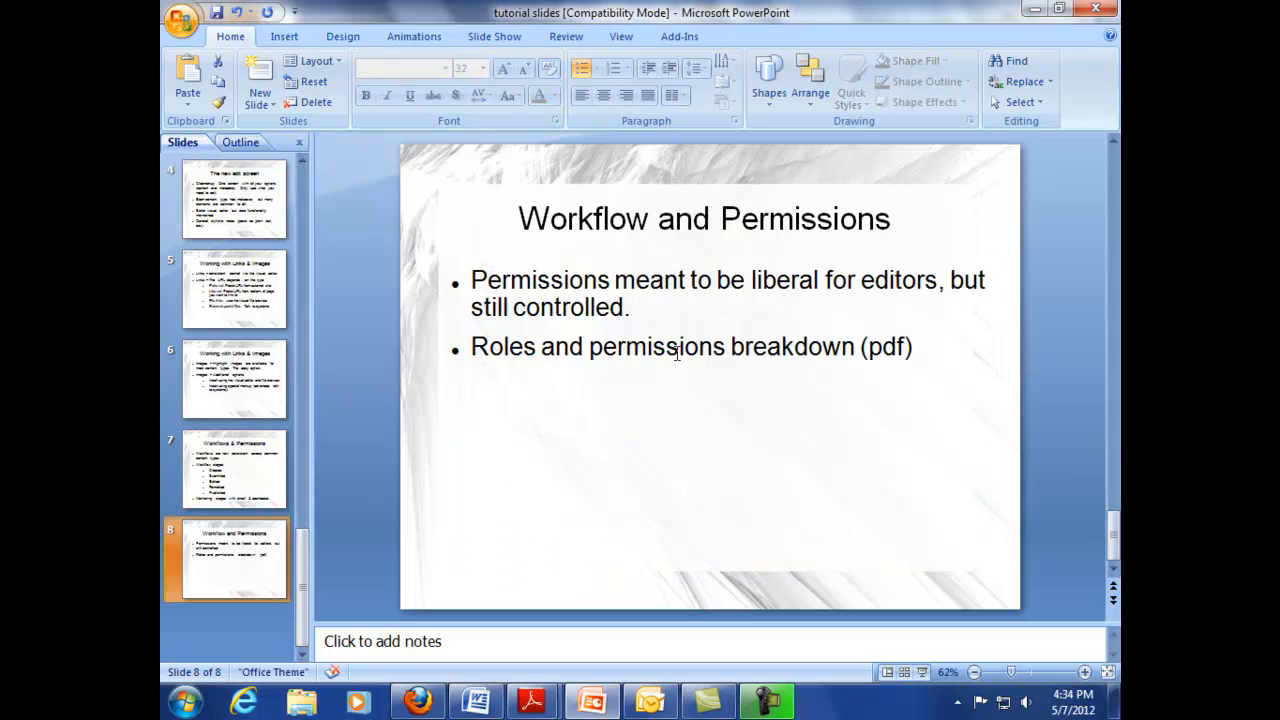
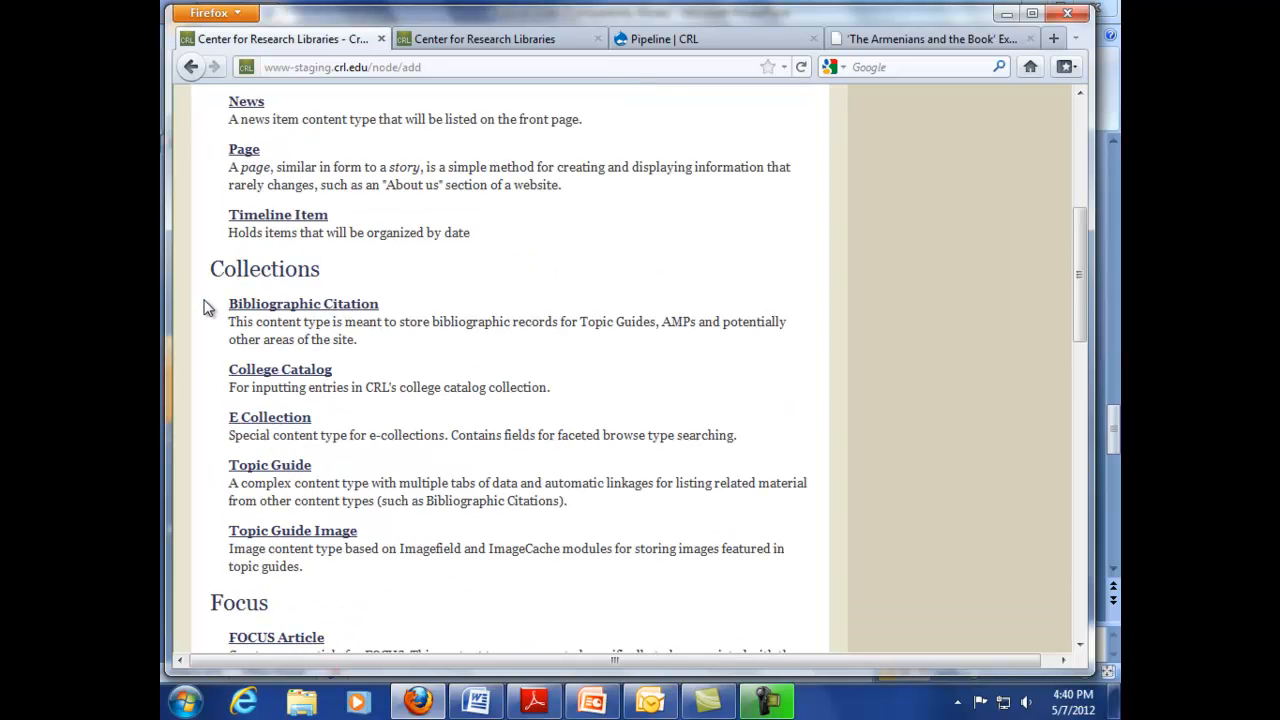
- Highlight the content types under Collections, and those under Base Types, on the staging site's Create content page
{"action": "left_click_drag", "start_coordinate": [214, 309], "coordinate": [503, 586]}
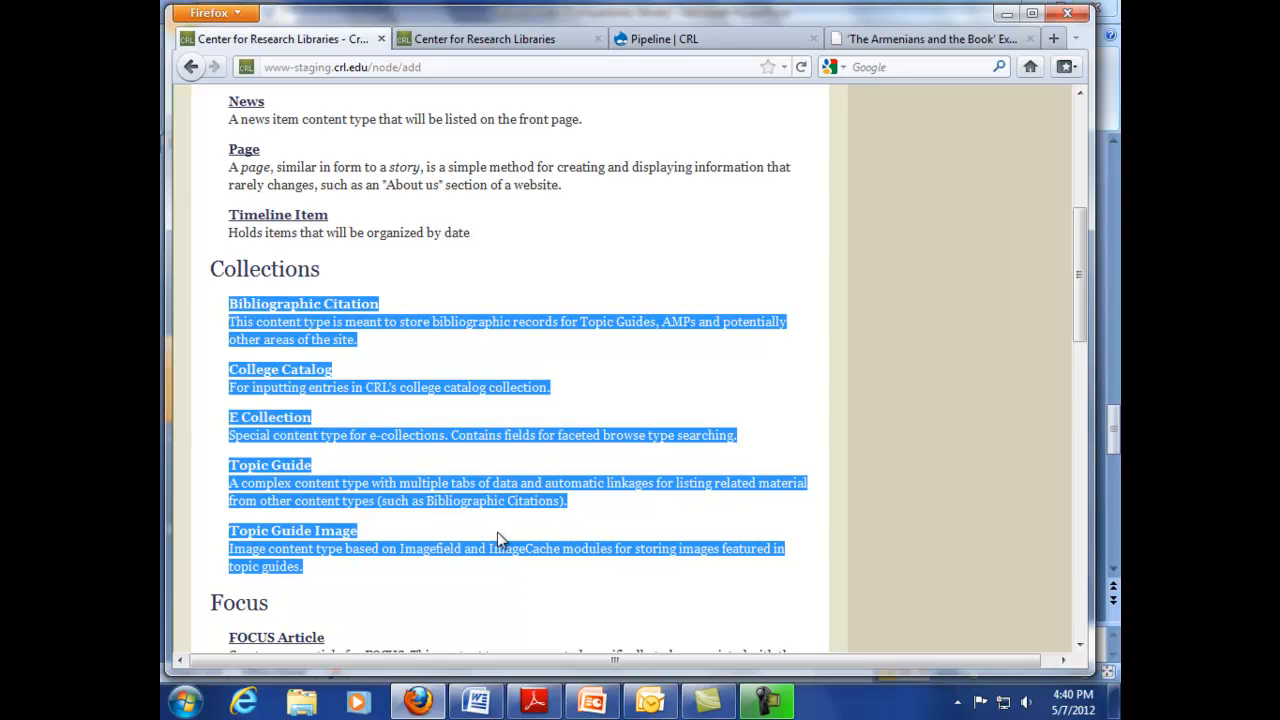
{"action": "scroll", "coordinate": [417, 485], "scroll_direction": "up", "scroll_amount": 4}
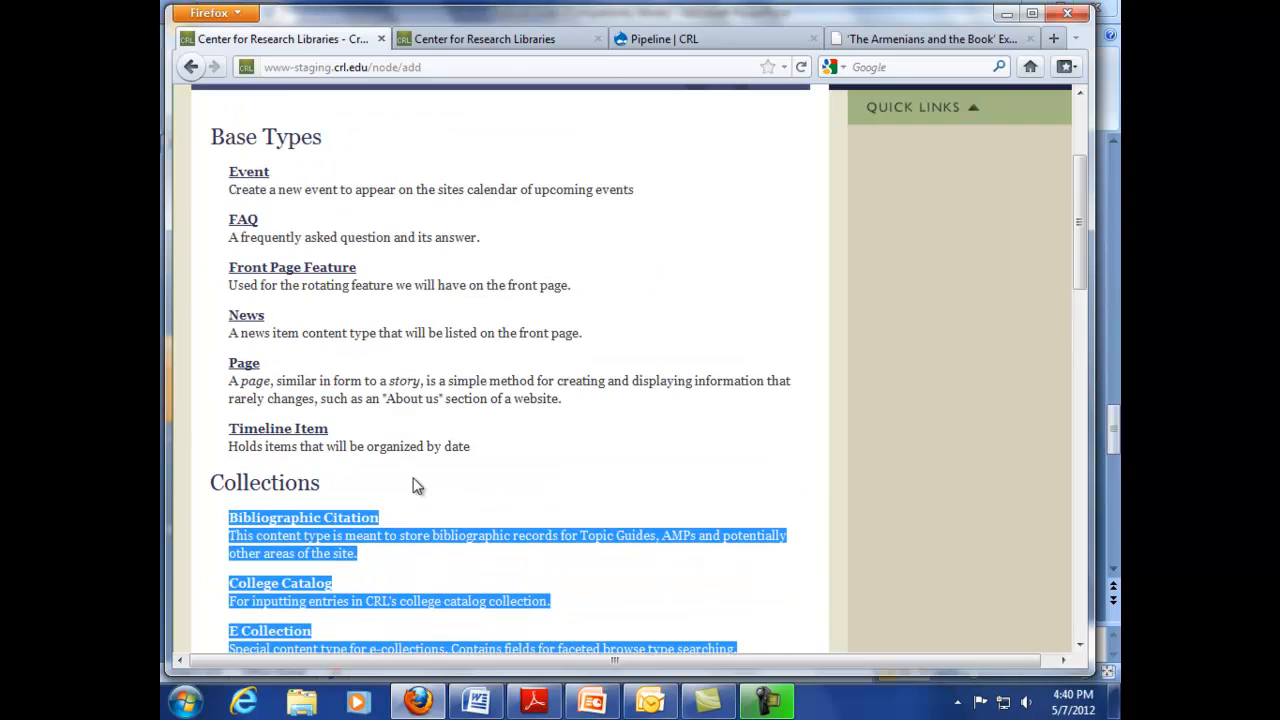
{"action": "scroll", "coordinate": [417, 485], "scroll_direction": "up", "scroll_amount": 2}
{"action": "left_click", "coordinate": [417, 485]}
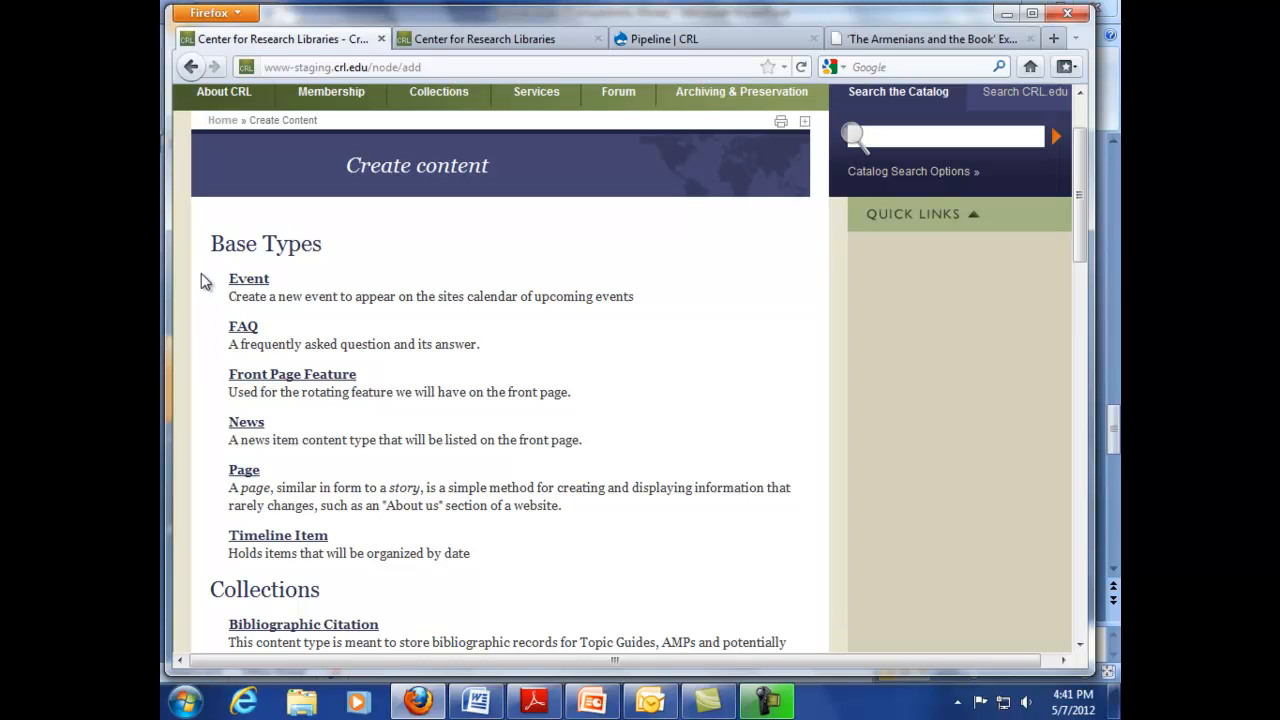
{"action": "left_click_drag", "start_coordinate": [201, 273], "coordinate": [517, 557]}
{"action": "left_click", "coordinate": [514, 527]}
{"action": "scroll", "coordinate": [417, 347], "scroll_direction": "up", "scroll_amount": 2}
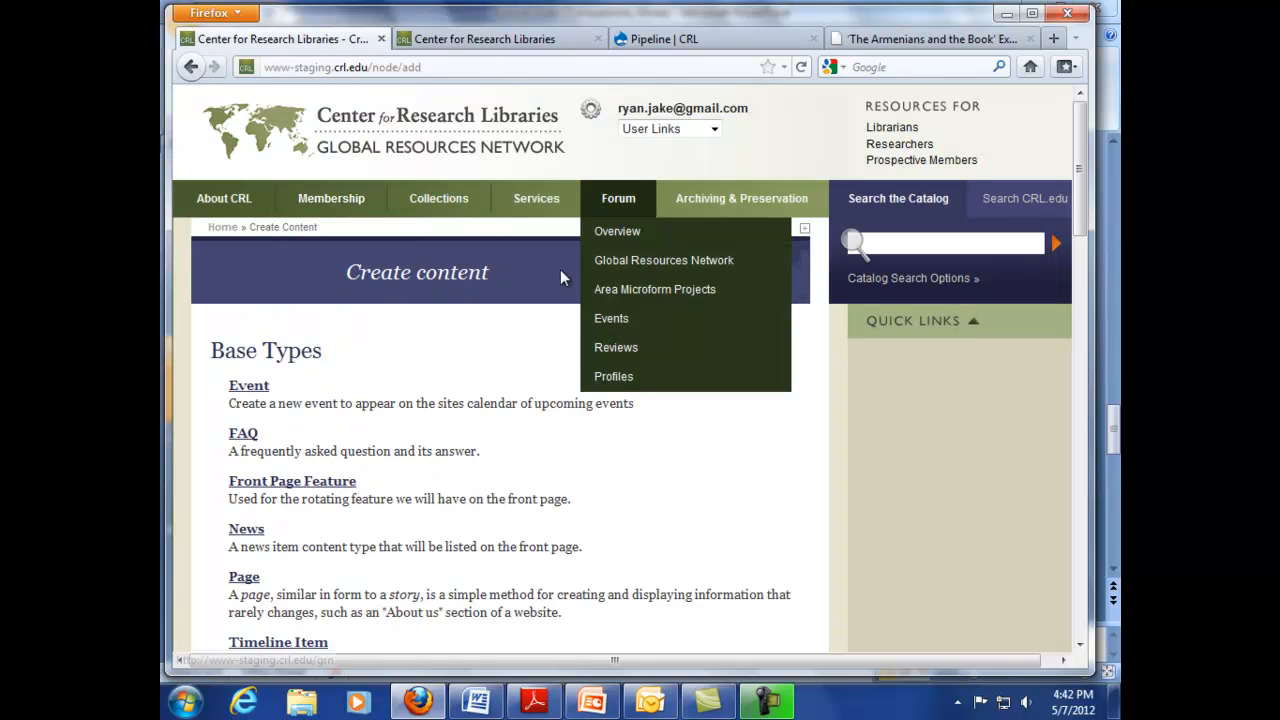
- Open the staging site's News page under About CRL and show the User Links options
{"action": "mouse_move", "coordinate": [243, 209]}
{"action": "left_click", "coordinate": [239, 292]}
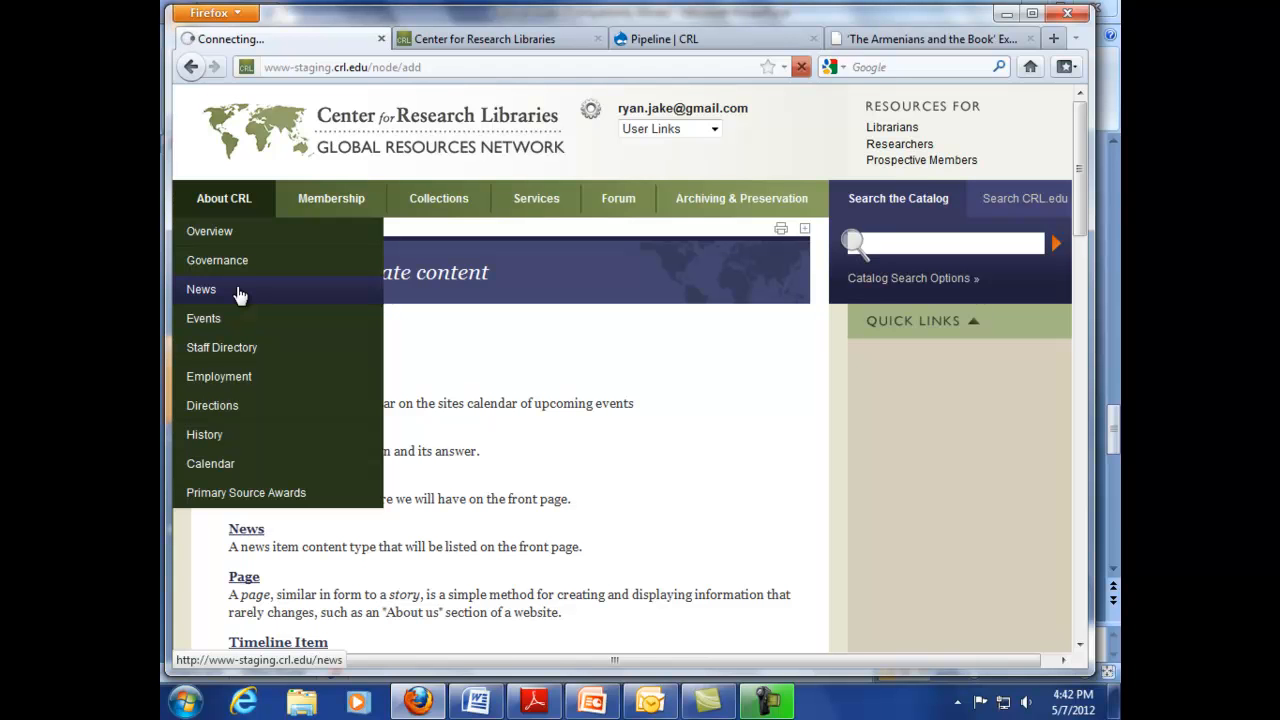
{"action": "scroll", "coordinate": [295, 445], "scroll_direction": "down", "scroll_amount": 2}
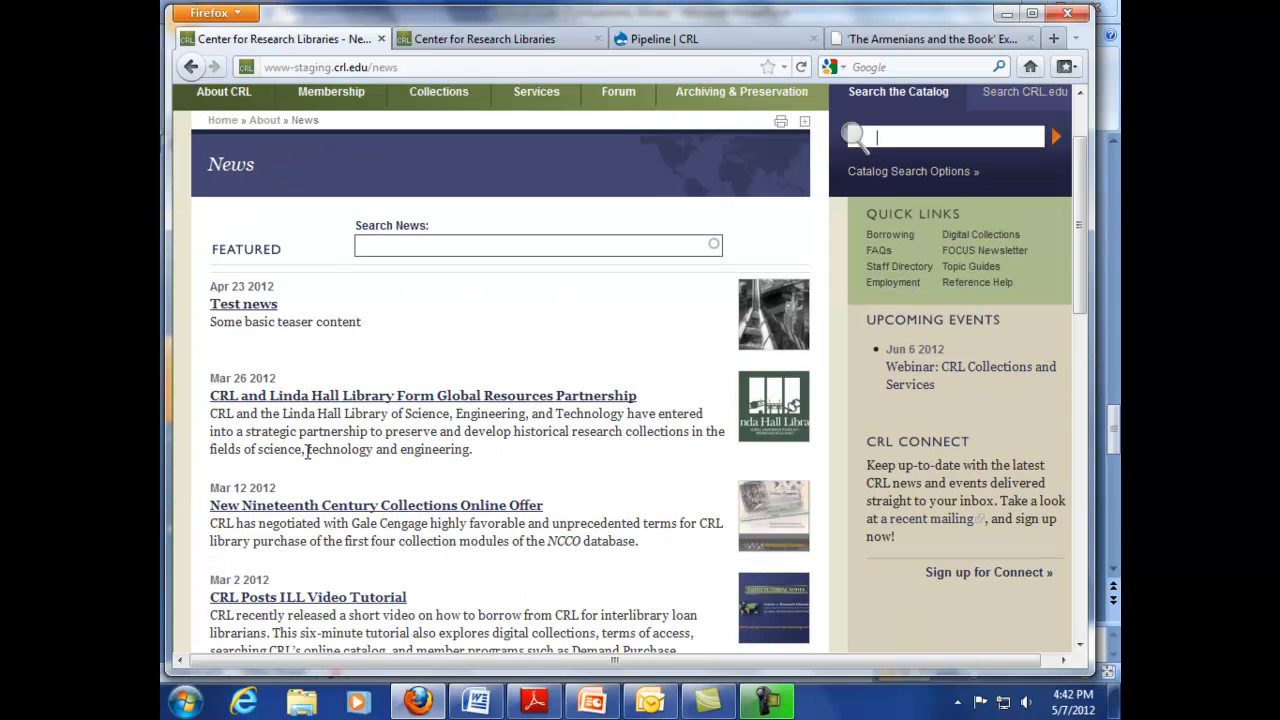
{"action": "scroll", "coordinate": [568, 362], "scroll_direction": "up", "scroll_amount": 2}
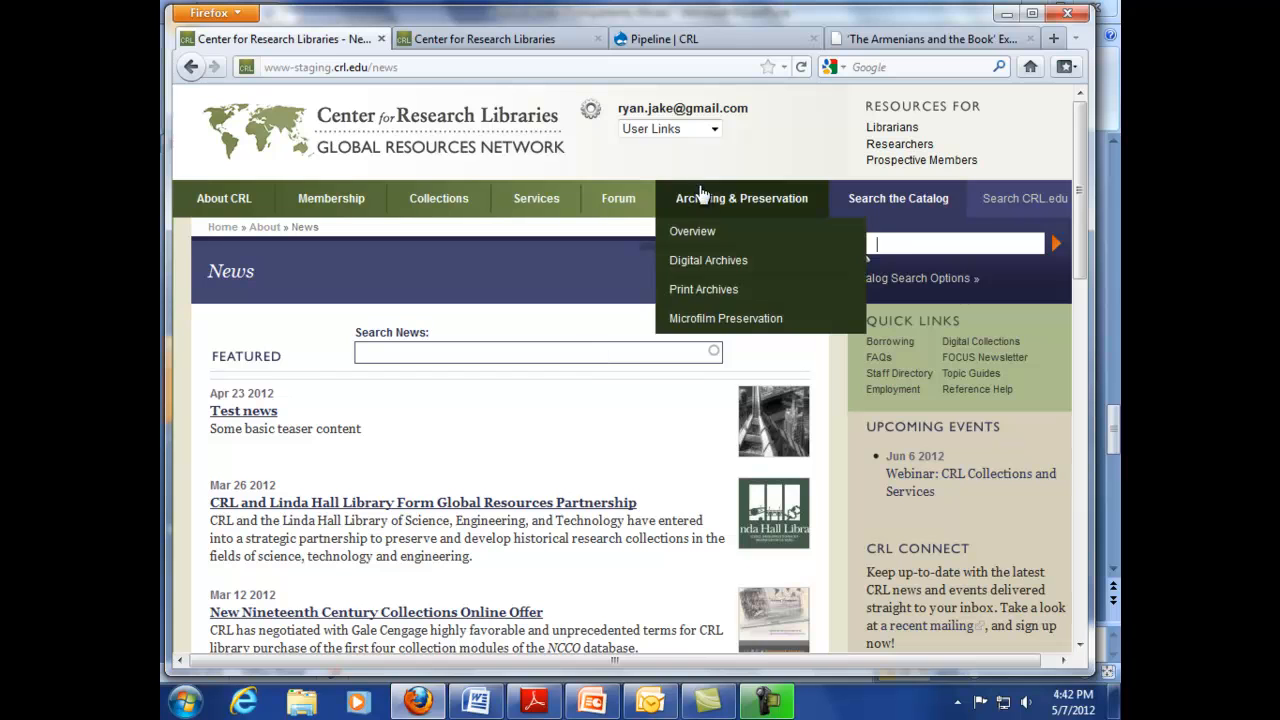
{"action": "left_click", "coordinate": [714, 130]}
{"action": "left_click", "coordinate": [675, 153]}
{"action": "left_click", "coordinate": [714, 131]}
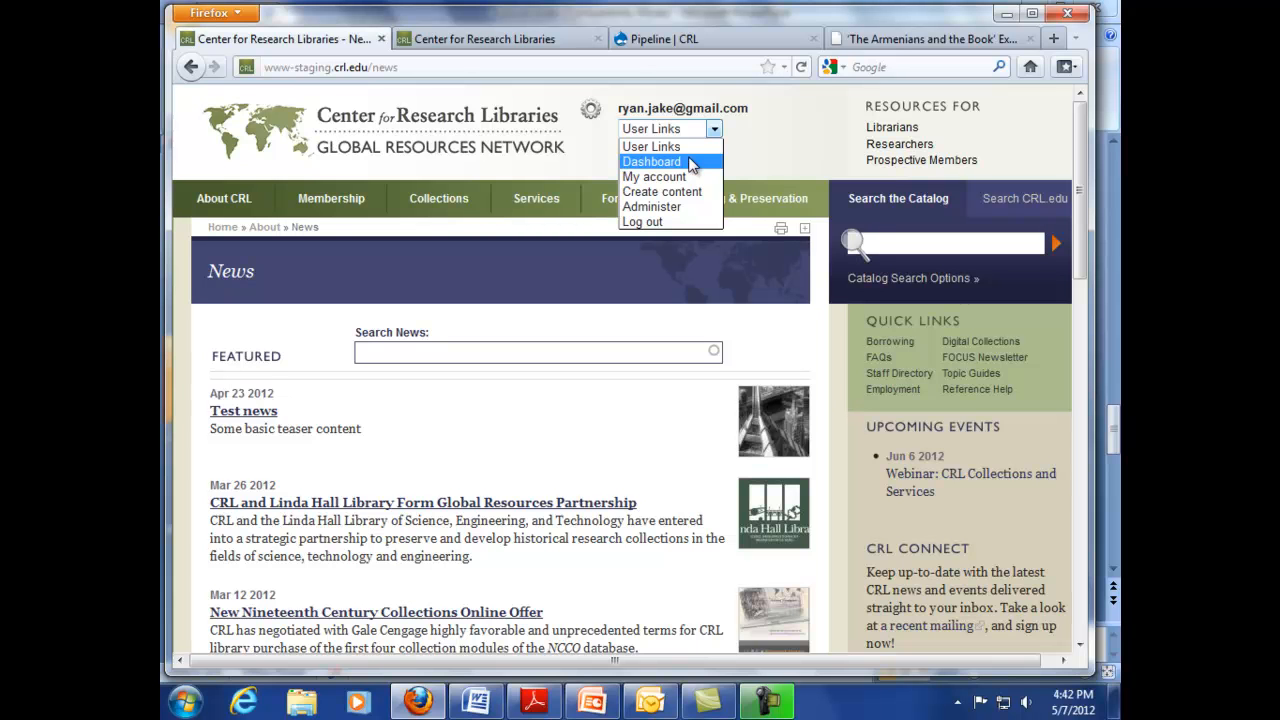
- Return to the live site's Pipeline page and view "California Adds CRL Records to WorldCat Local" from the Awaiting Approval/Publication table
{"action": "left_click", "coordinate": [686, 40]}
{"action": "left_click", "coordinate": [686, 40]}
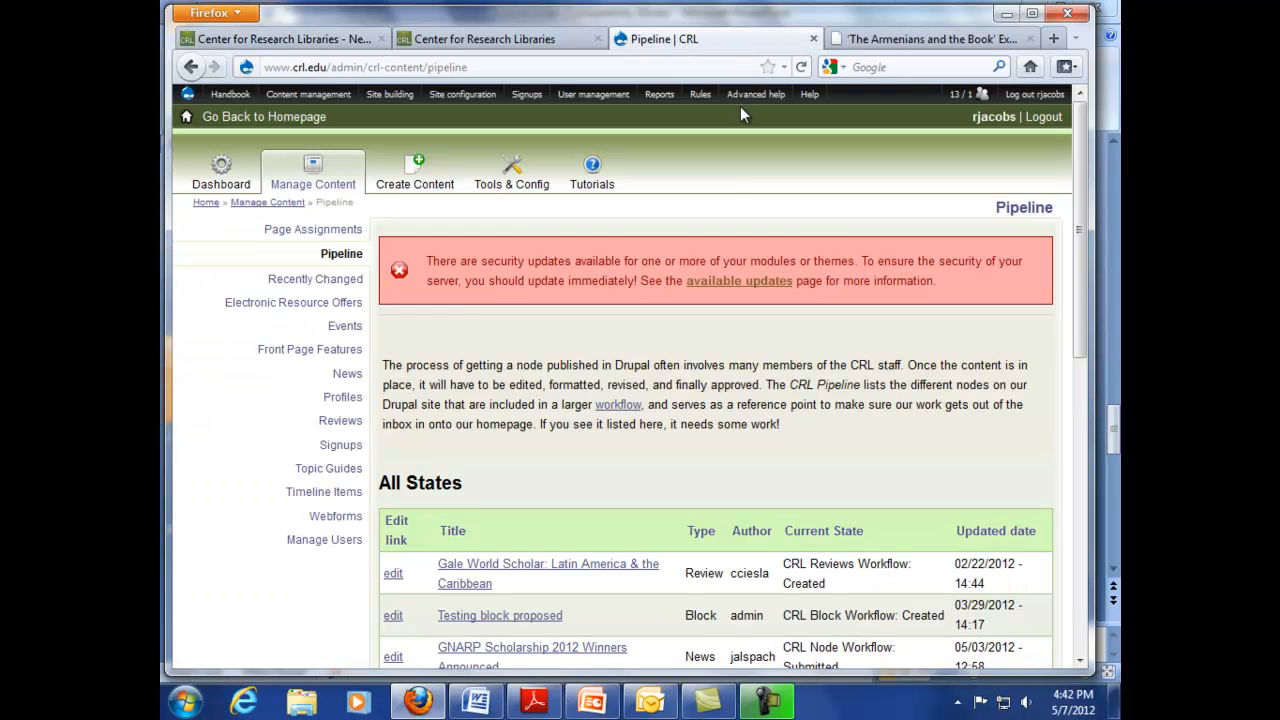
{"action": "scroll", "coordinate": [574, 374], "scroll_direction": "down", "scroll_amount": 2}
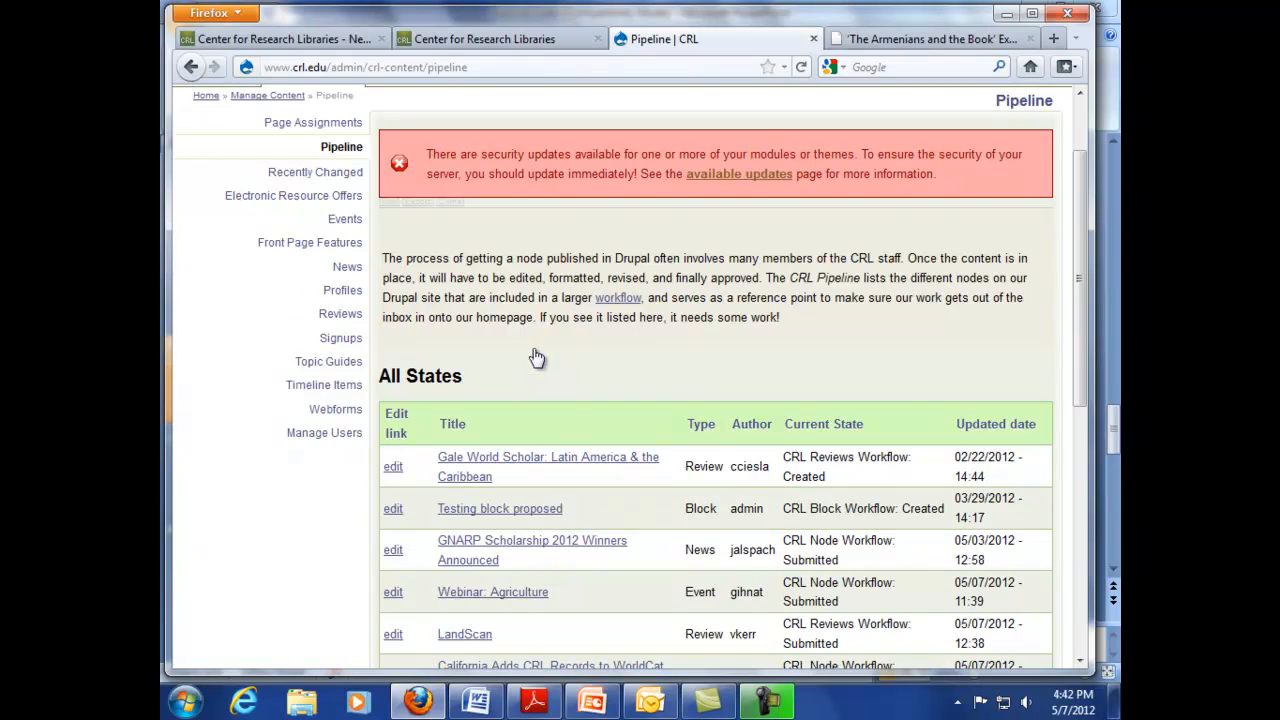
{"action": "scroll", "coordinate": [537, 358], "scroll_direction": "down", "scroll_amount": 3}
{"action": "scroll", "coordinate": [523, 423], "scroll_direction": "down", "scroll_amount": 4}
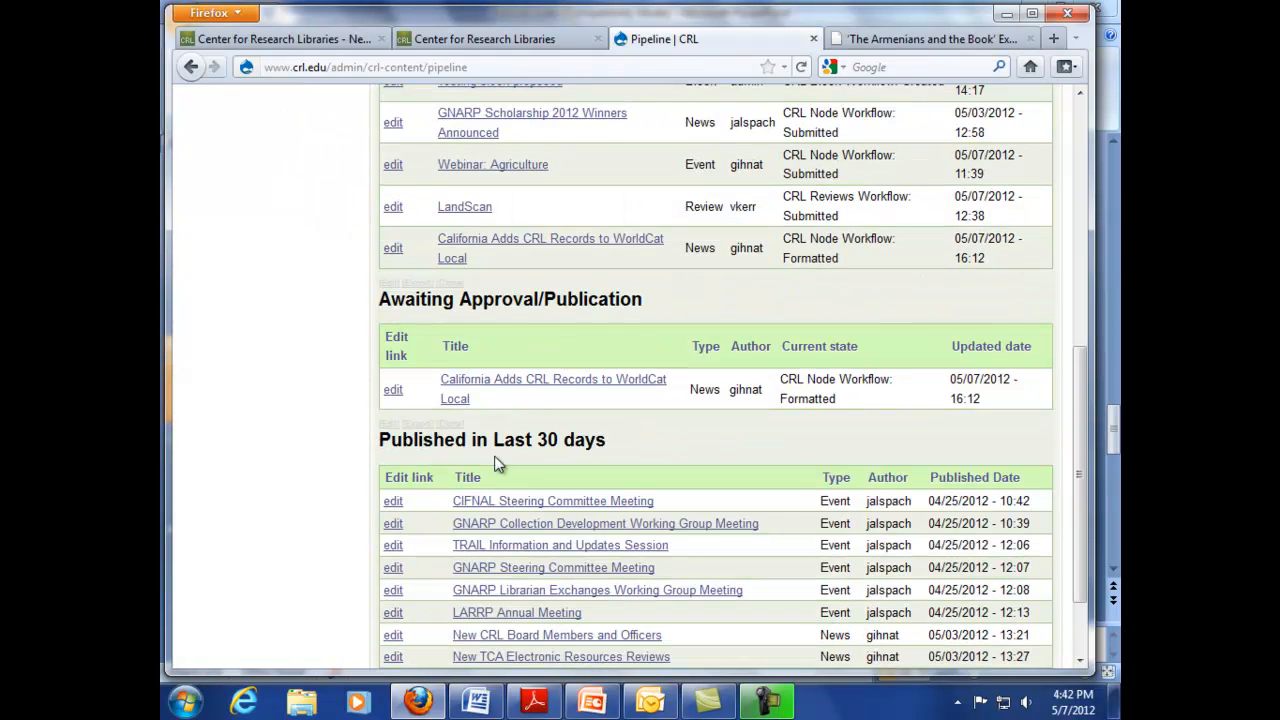
{"action": "left_click", "coordinate": [480, 389]}
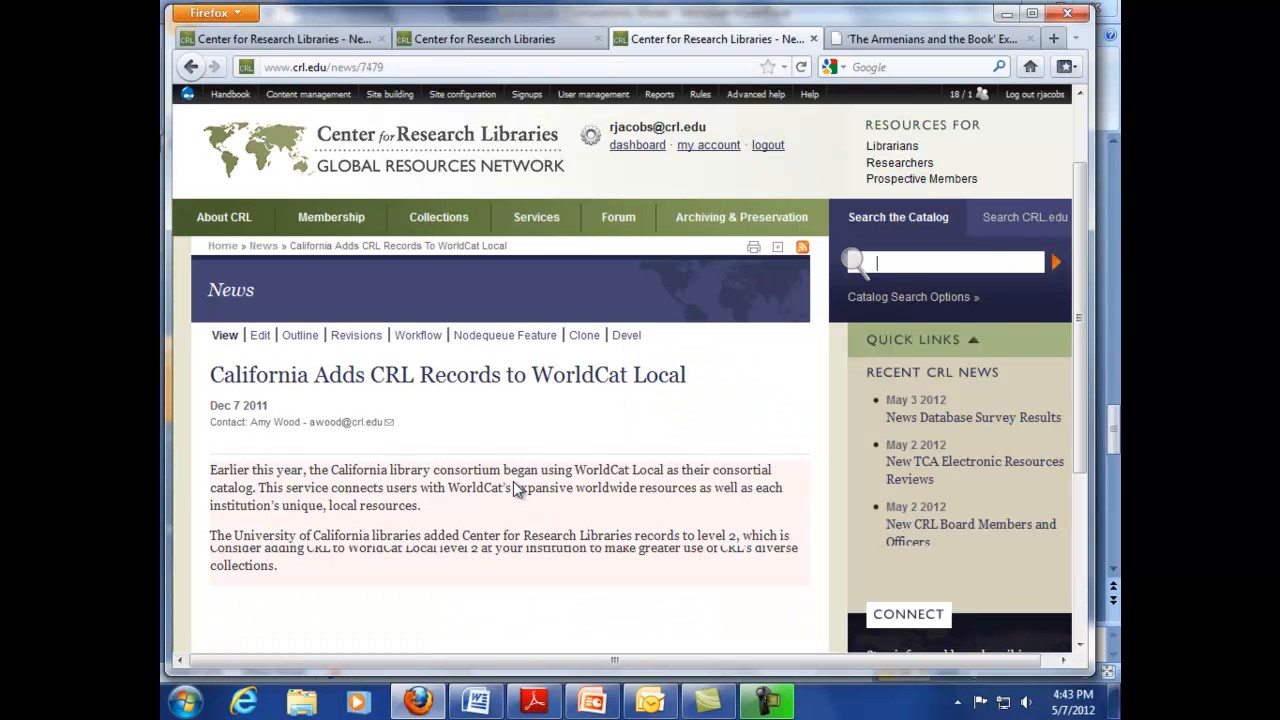
{"action": "scroll", "coordinate": [513, 481], "scroll_direction": "down", "scroll_amount": 4}
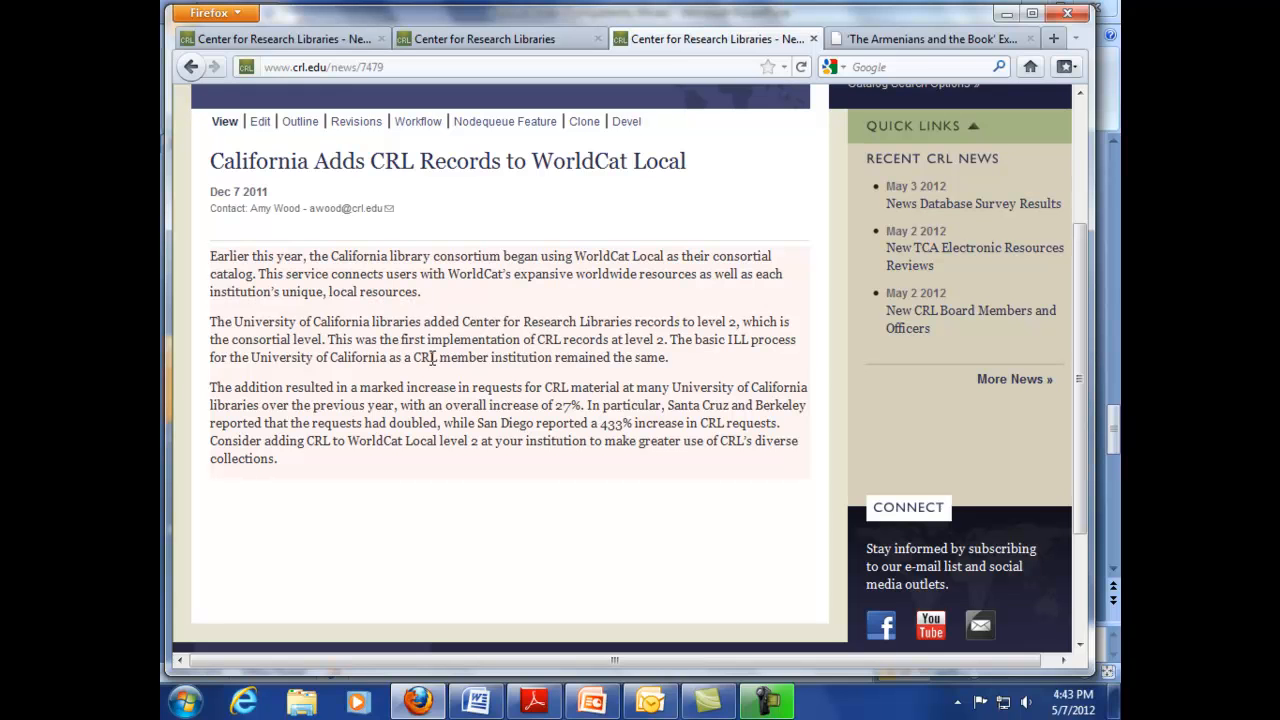
{"action": "mouse_move", "coordinate": [258, 163]}
- Open the staging item "CRL and Linda Hall Library Form Global Resources Partnership" for editing and show its revision and publishing settings
{"action": "left_click", "coordinate": [337, 38]}
{"action": "left_click", "coordinate": [395, 500]}
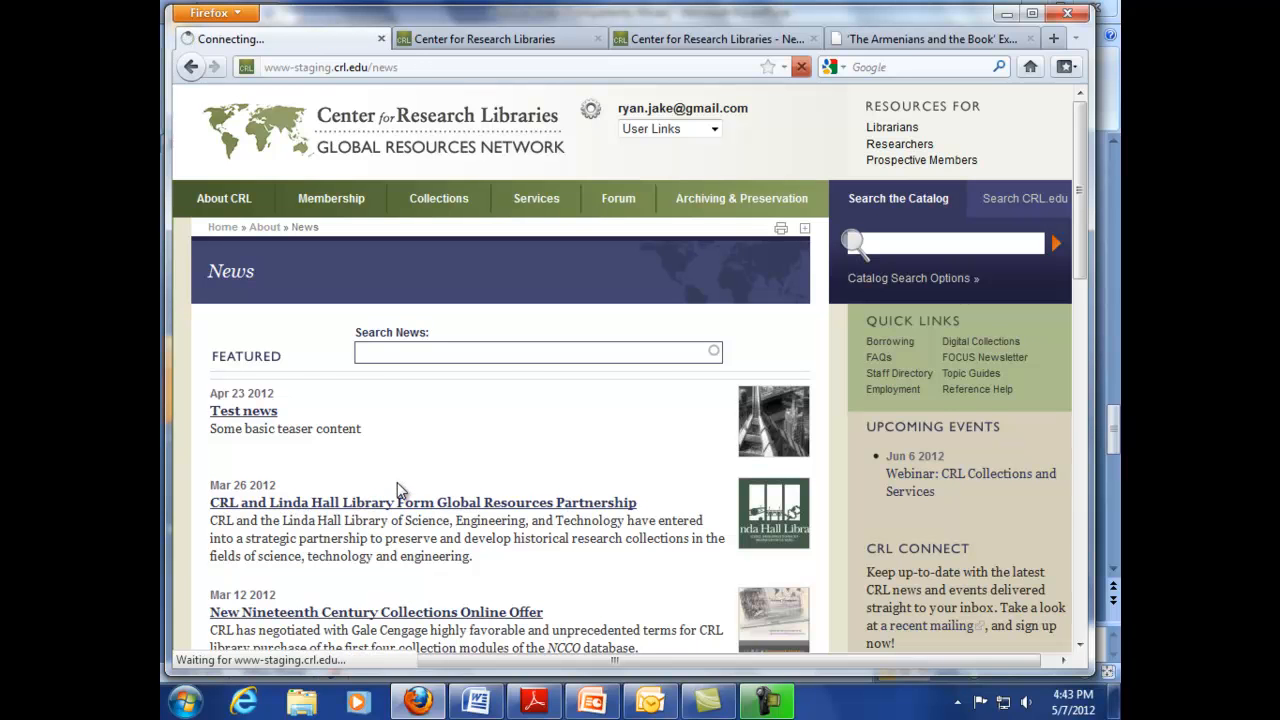
{"action": "left_click", "coordinate": [266, 336]}
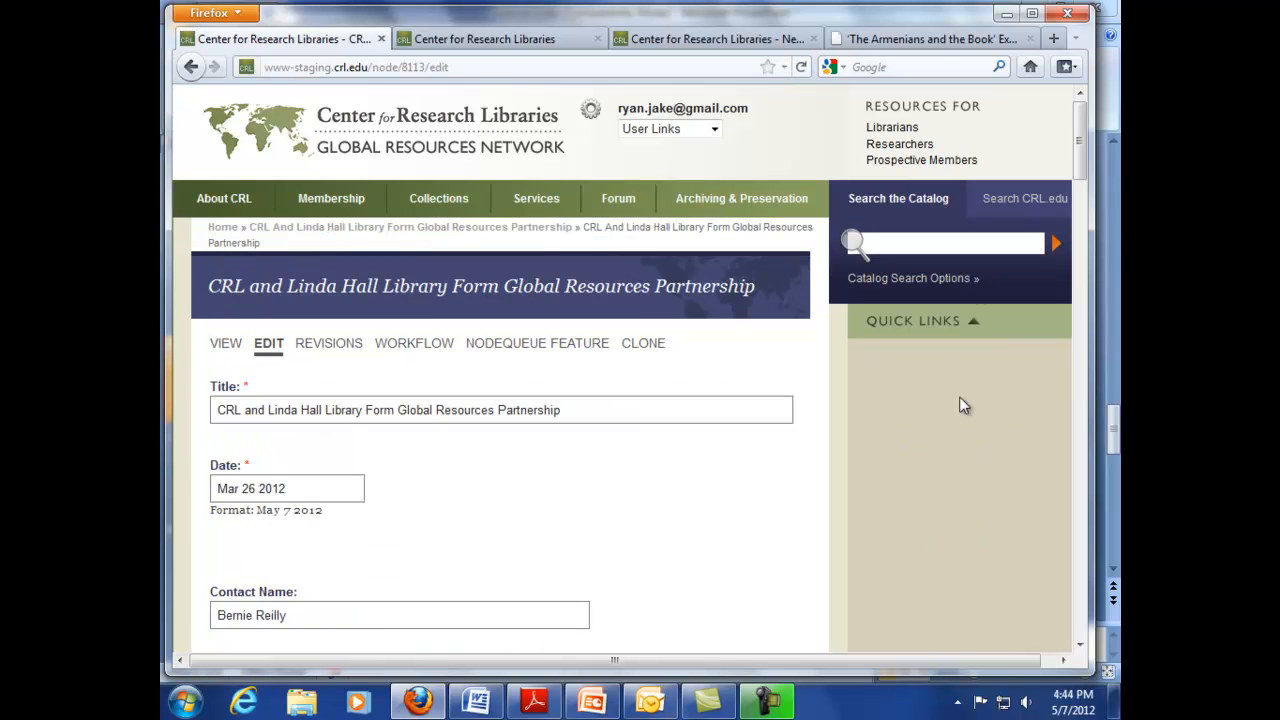
{"action": "left_click_drag", "start_coordinate": [1080, 160], "coordinate": [1114, 568]}
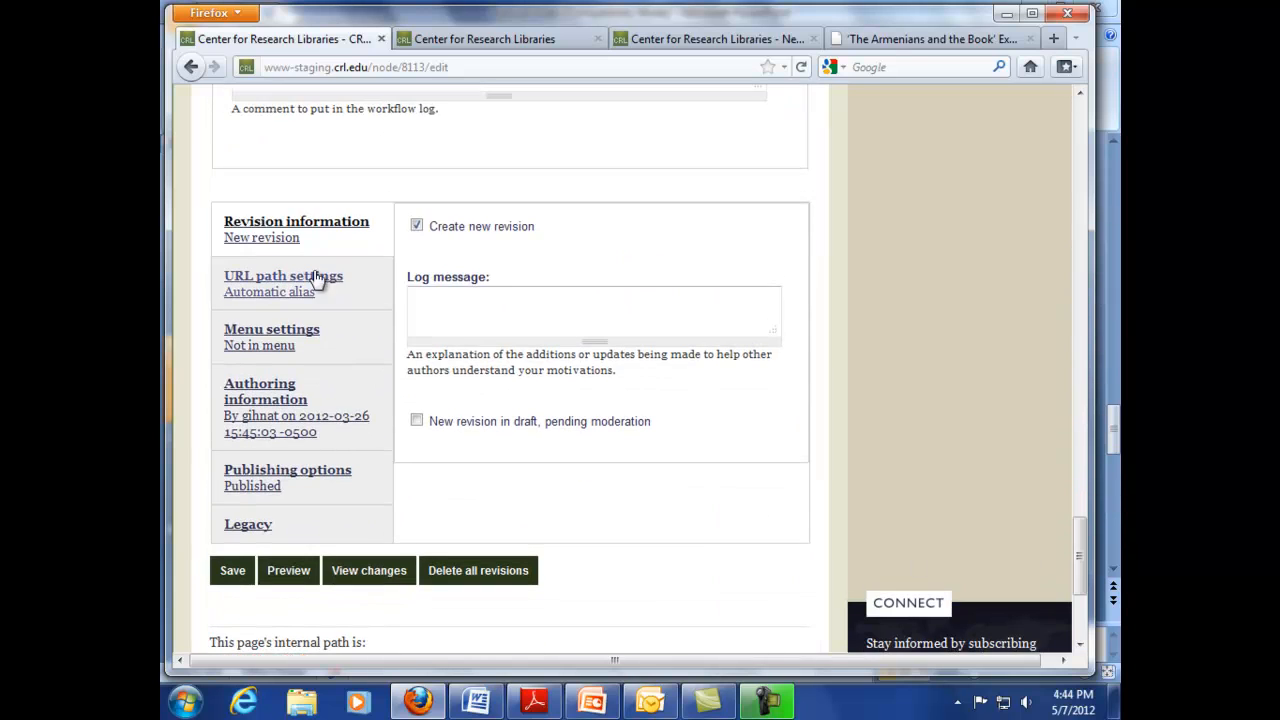
- Check the item's publishing and revision options, set its CRL Node Workflow state to Formatted and save it
{"action": "left_click", "coordinate": [280, 486]}
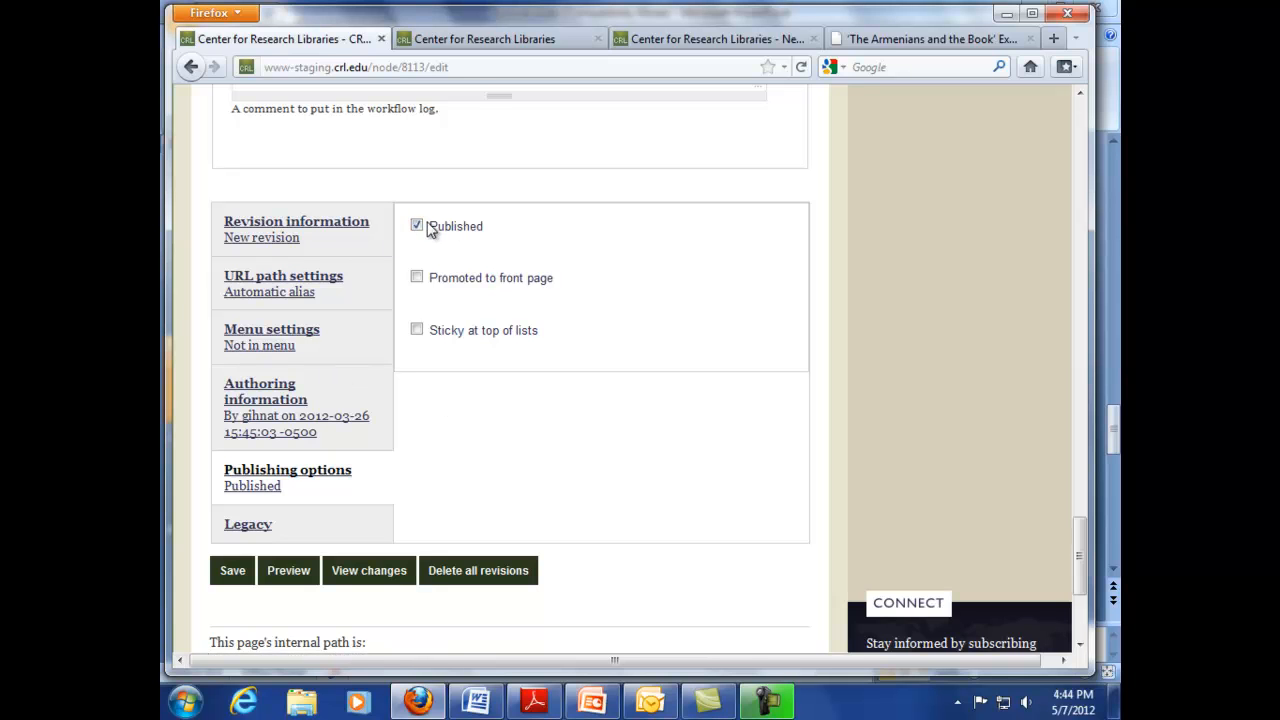
{"action": "left_click", "coordinate": [305, 233]}
{"action": "scroll", "coordinate": [623, 472], "scroll_direction": "up", "scroll_amount": 10}
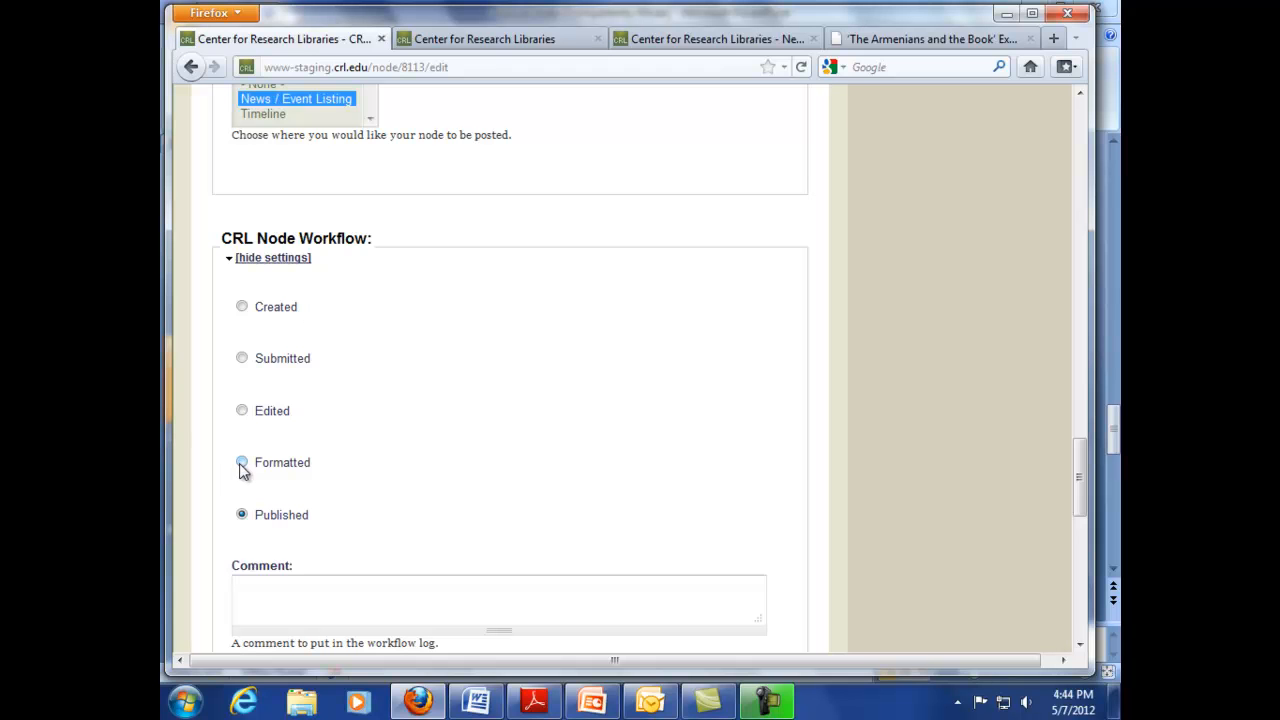
{"action": "left_click_drag", "start_coordinate": [1081, 468], "coordinate": [1081, 586]}
{"action": "left_click", "coordinate": [218, 297]}
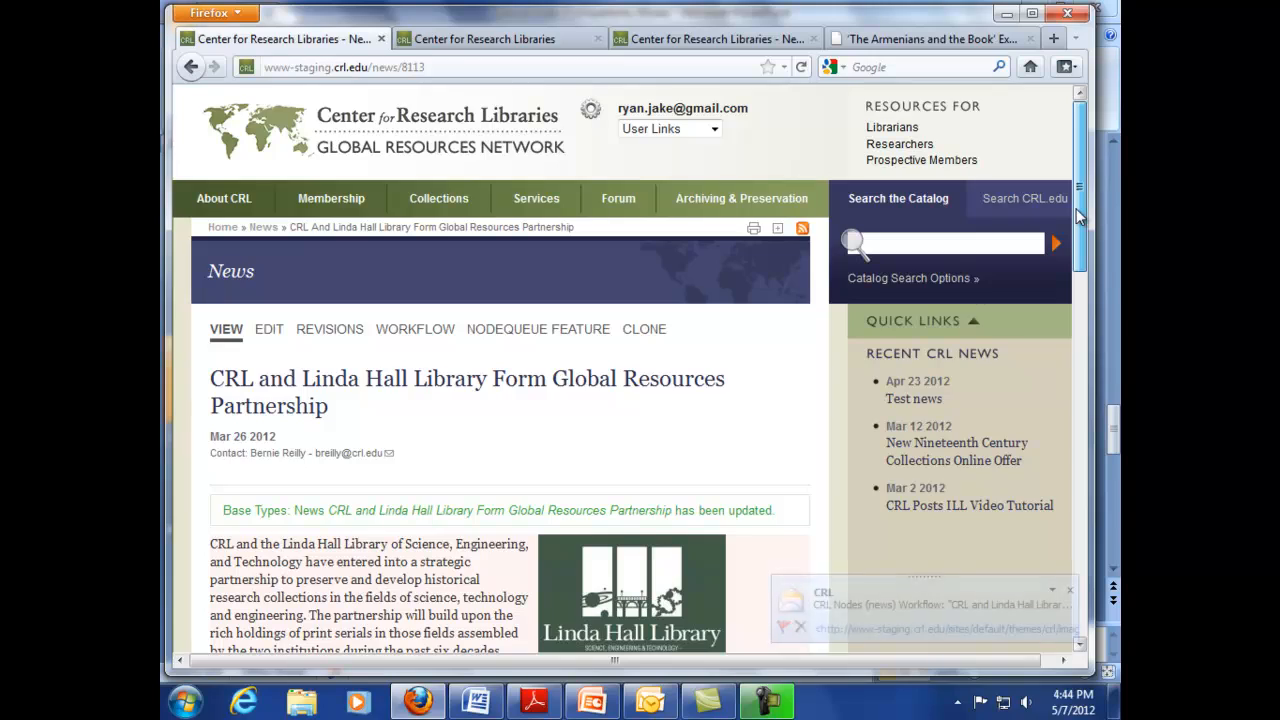
- Reopen the CRL and Linda Hall Library item for editing and show its publishing options
{"action": "mouse_move", "coordinate": [1079, 215]}
{"action": "left_mouse_down"}
{"action": "mouse_move", "coordinate": [1094, 241]}
{"action": "mouse_move", "coordinate": [1106, 384]}
{"action": "mouse_move", "coordinate": [1096, 550]}
{"action": "mouse_move", "coordinate": [1094, 208]}
{"action": "left_mouse_up"}
{"action": "left_click", "coordinate": [275, 336]}
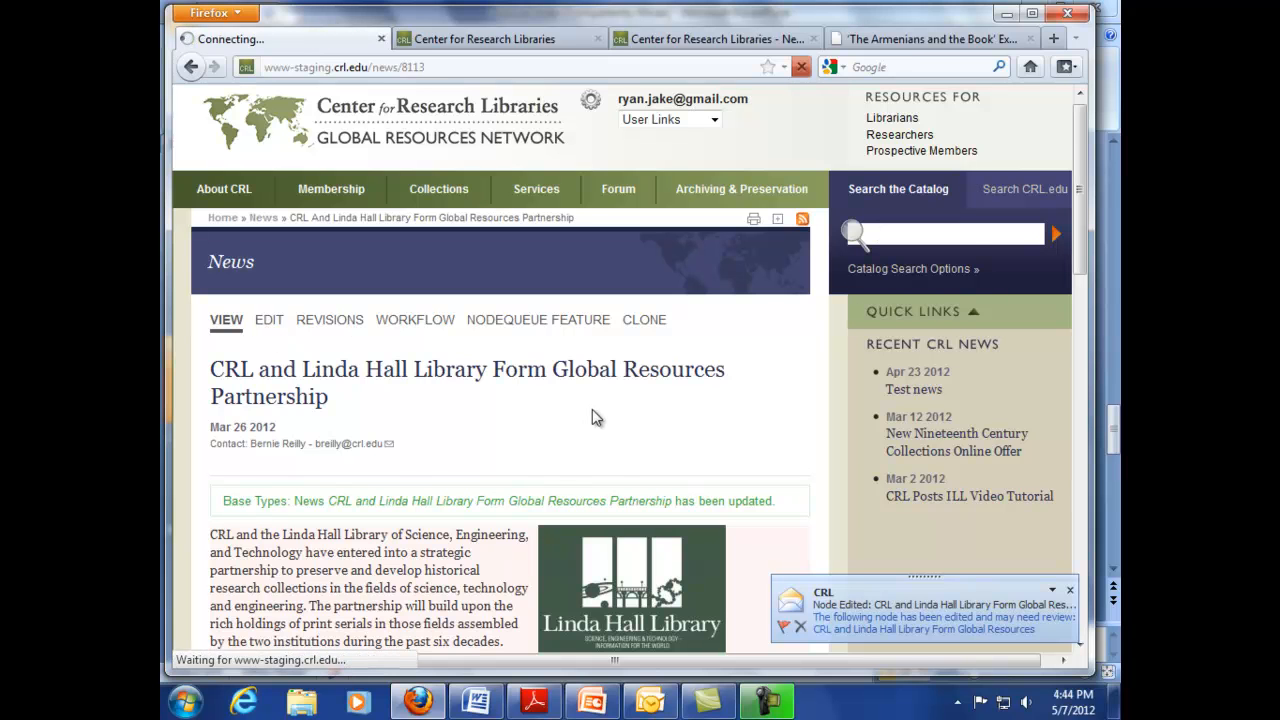
{"action": "left_click_drag", "start_coordinate": [1087, 139], "coordinate": [1103, 543]}
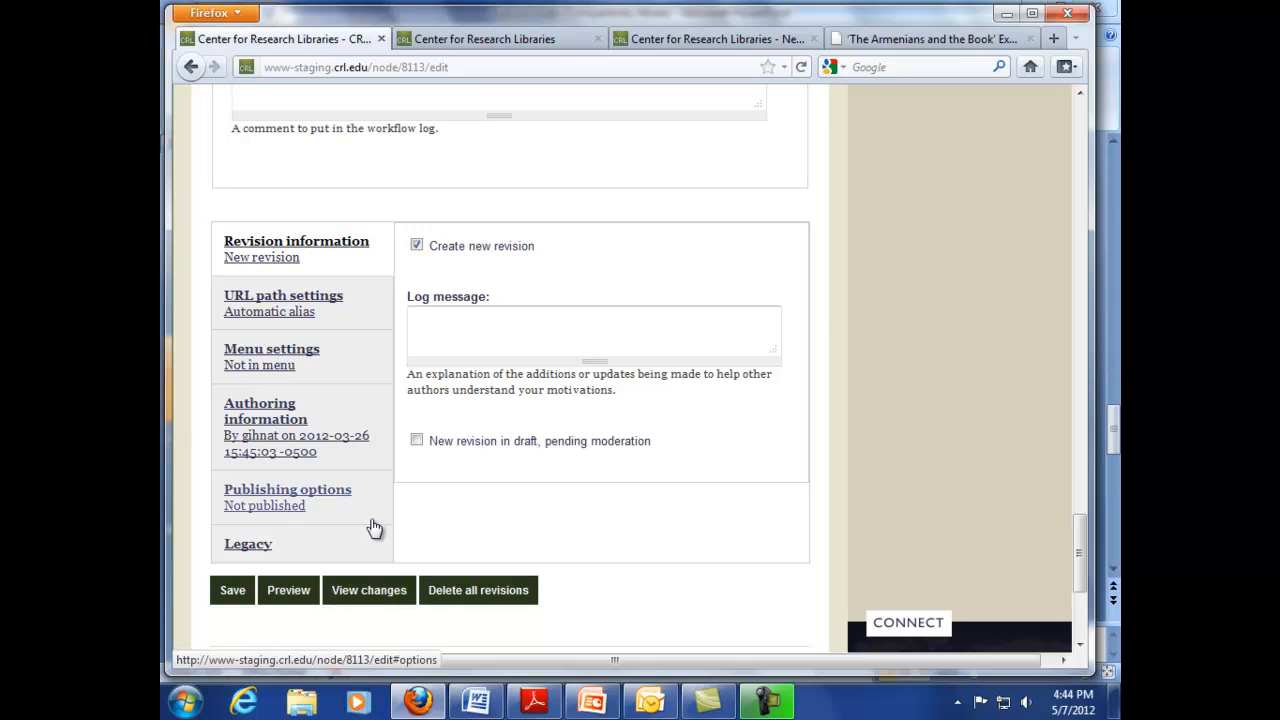
{"action": "left_click", "coordinate": [280, 412]}
{"action": "left_click", "coordinate": [278, 485]}
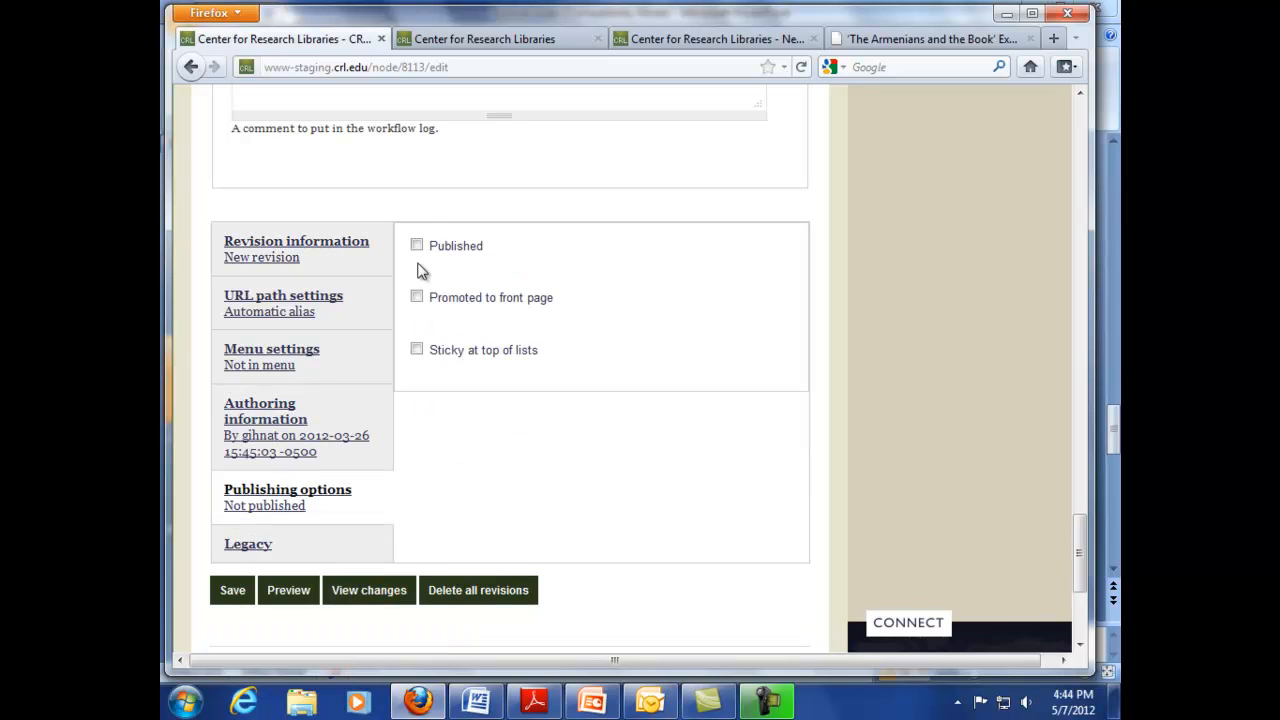
- Set the item's CRL Node Workflow state to Published and save it
{"action": "left_click_drag", "start_coordinate": [1080, 549], "coordinate": [1077, 488]}
{"action": "left_click", "coordinate": [241, 449]}
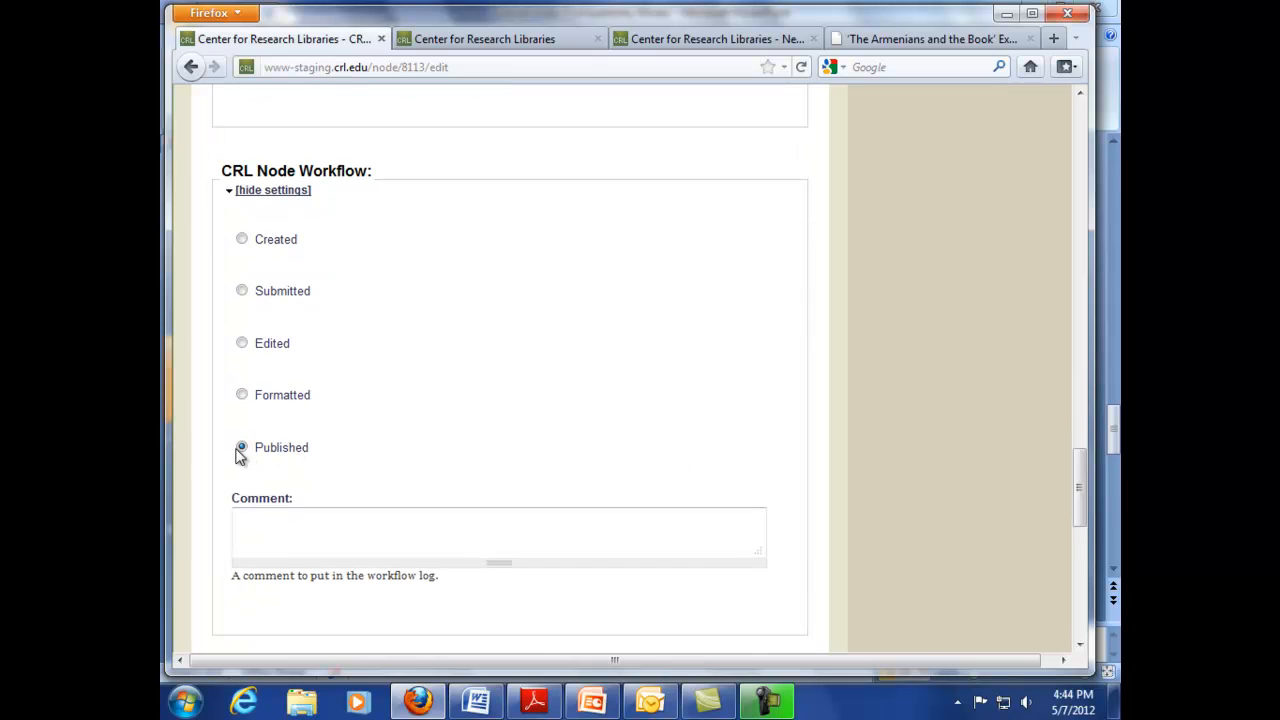
{"action": "scroll", "coordinate": [201, 510], "scroll_direction": "down", "scroll_amount": 10}
{"action": "left_click", "coordinate": [230, 298]}
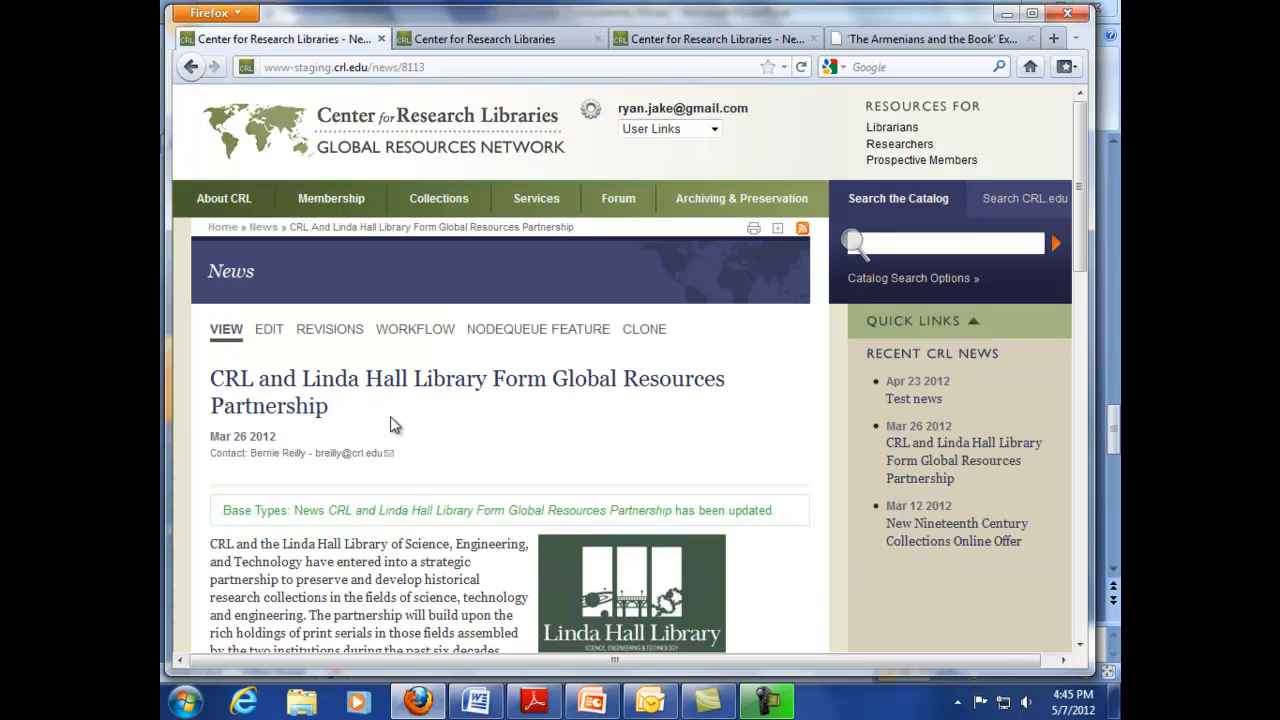
- Look over the saved news page, then reopen it for editing and review its publishing options and revision information
{"action": "scroll", "coordinate": [393, 476], "scroll_direction": "down", "scroll_amount": 7}
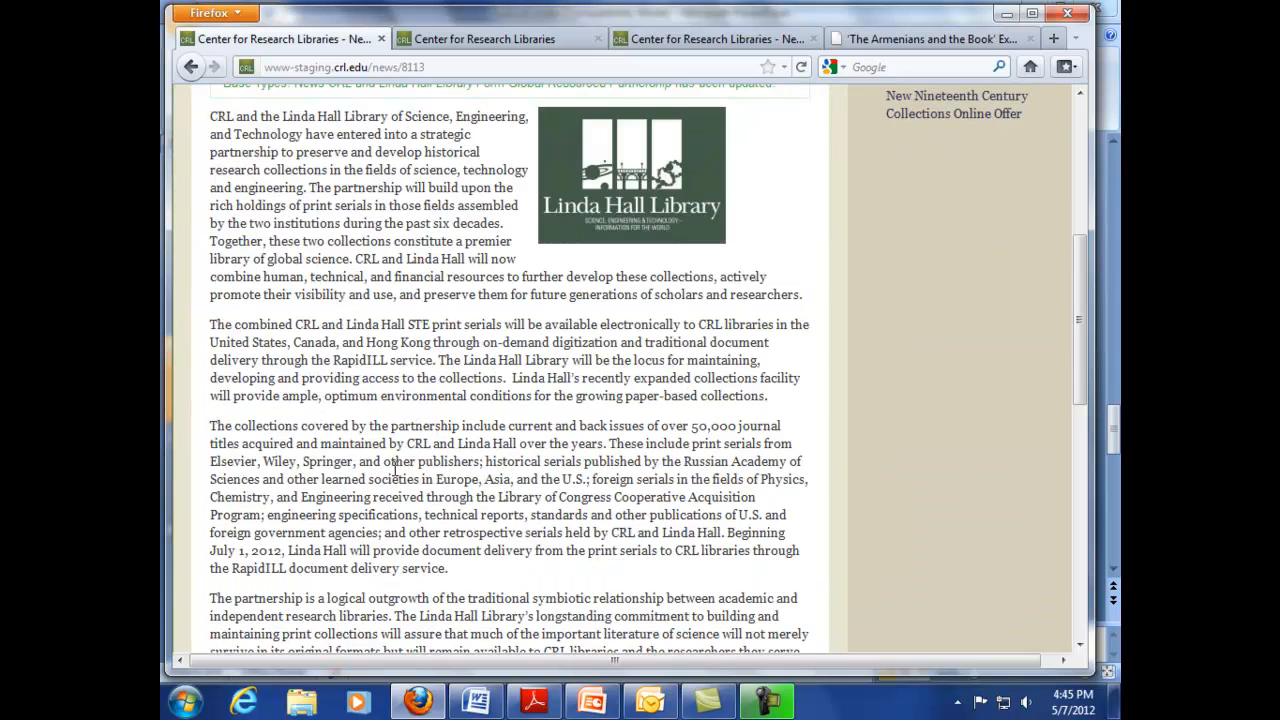
{"action": "scroll", "coordinate": [393, 470], "scroll_direction": "up", "scroll_amount": 7}
{"action": "left_click", "coordinate": [268, 332]}
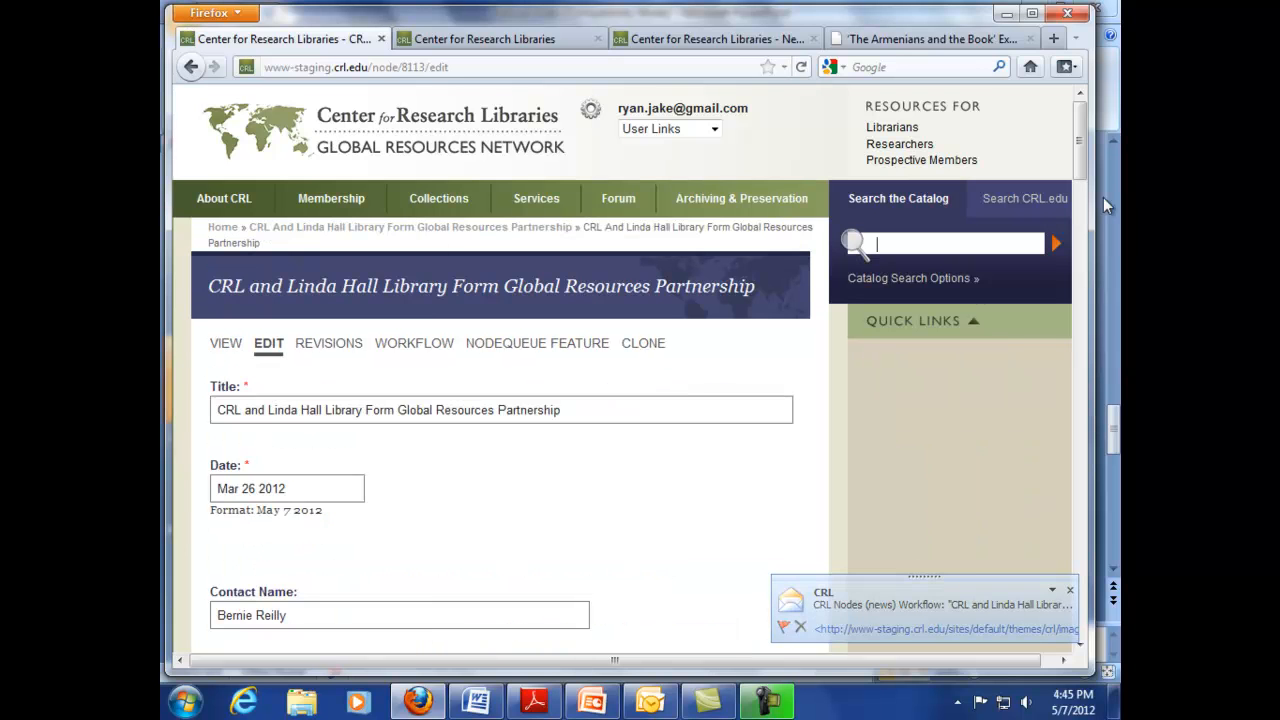
{"action": "left_click_drag", "start_coordinate": [1082, 150], "coordinate": [1055, 591]}
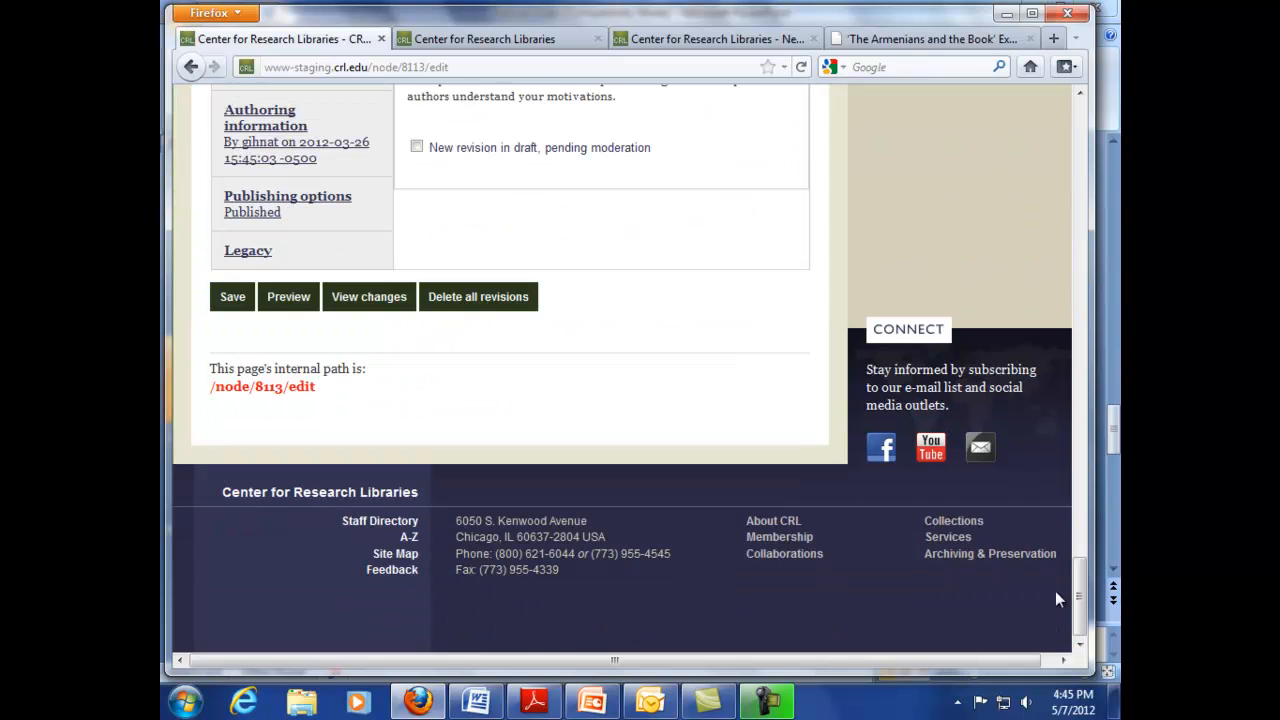
{"action": "left_click", "coordinate": [268, 200]}
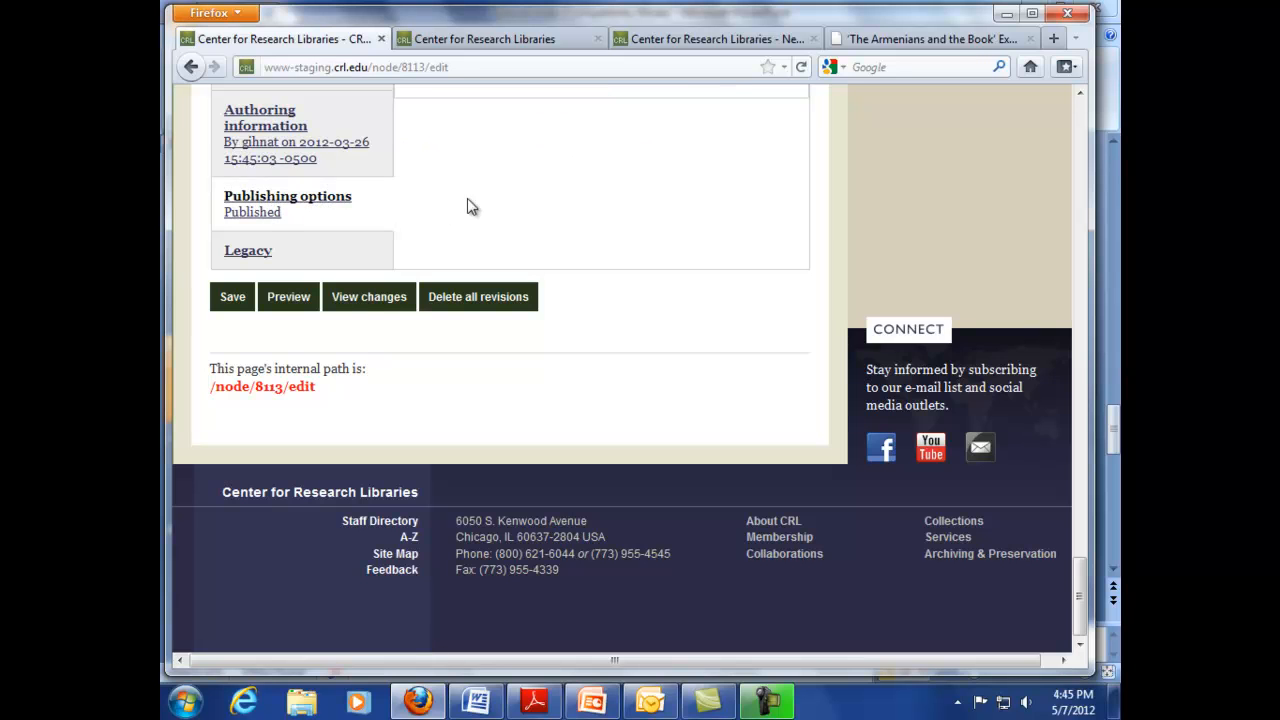
{"action": "scroll", "coordinate": [469, 206], "scroll_direction": "up", "scroll_amount": 3}
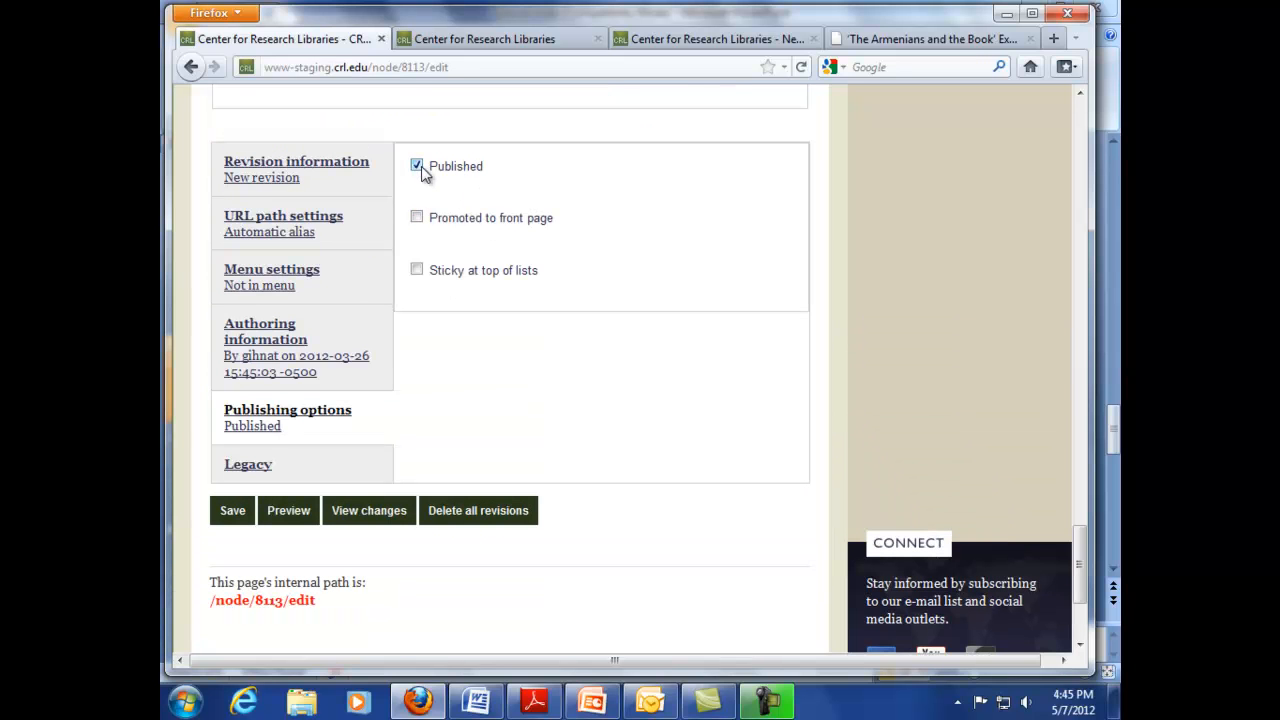
{"action": "left_click", "coordinate": [306, 176]}
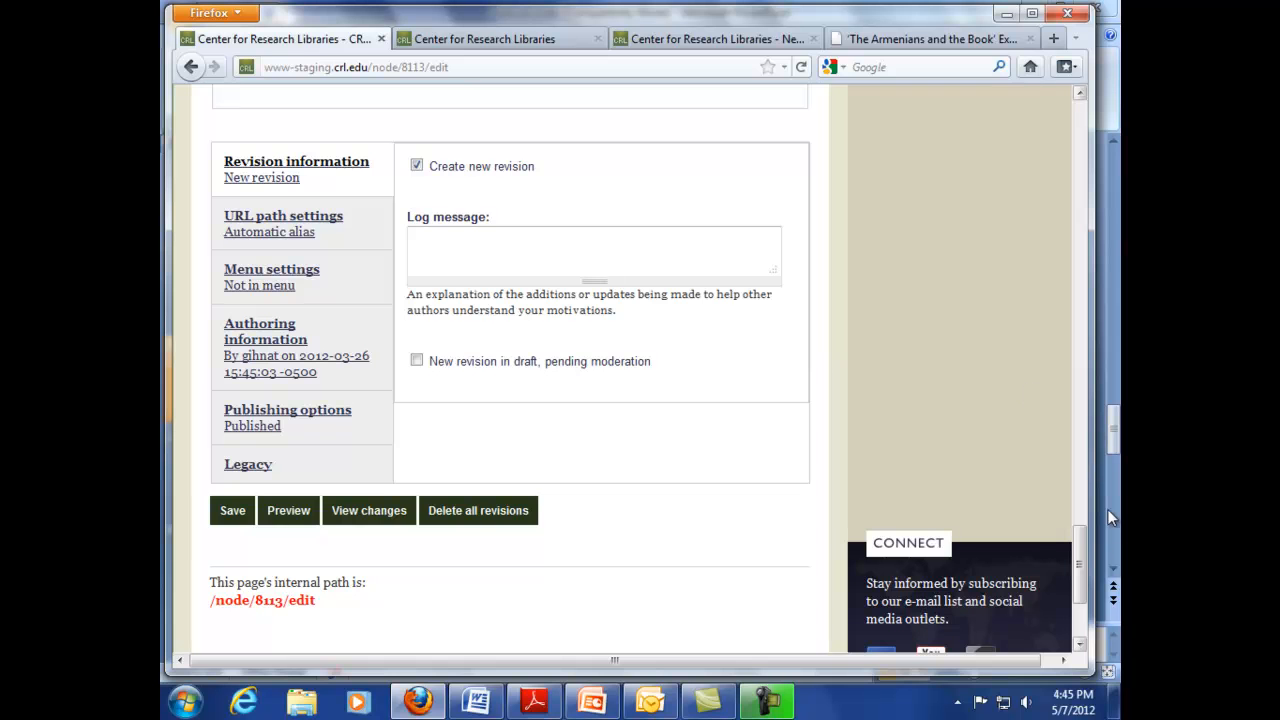
{"action": "scroll", "coordinate": [1080, 556], "scroll_direction": "up", "scroll_amount": 1}
{"action": "left_click_drag", "start_coordinate": [1080, 556], "coordinate": [1080, 224]}
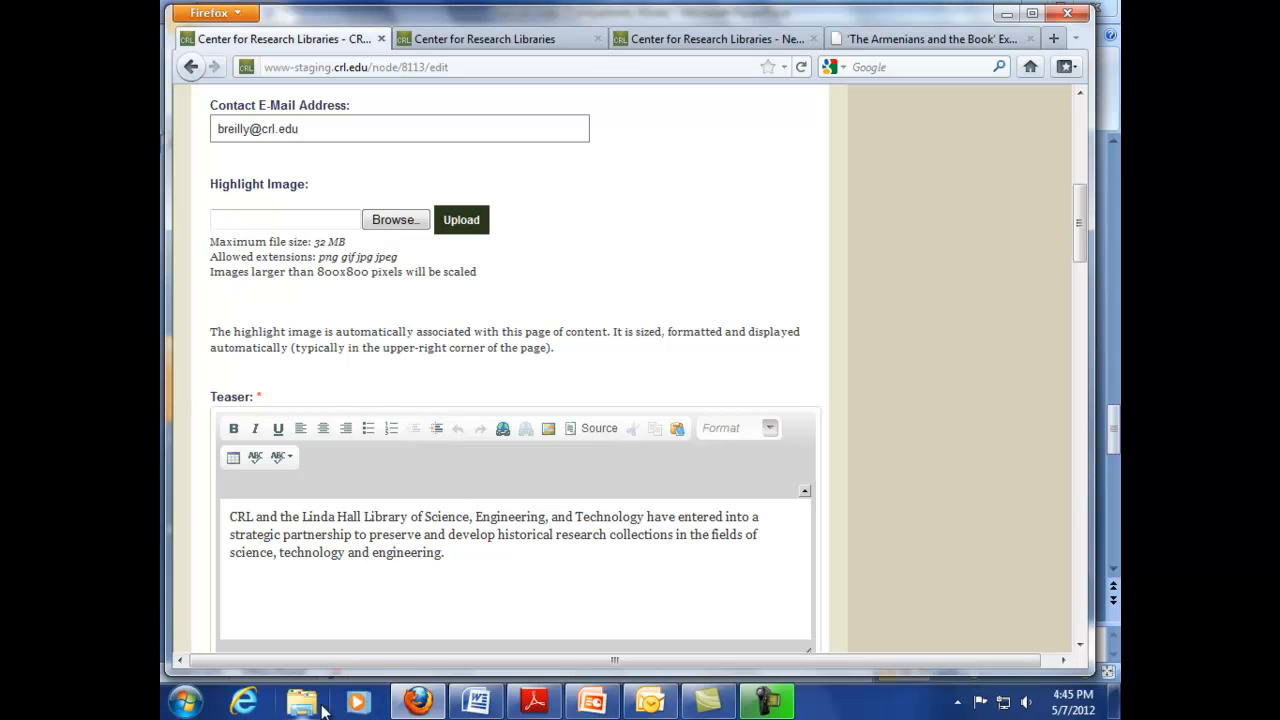
- Switch to Outlook, dismiss the junk e-mail notice and view the newest CRL workflow message in the Systems folder
{"action": "left_click", "coordinate": [651, 701]}
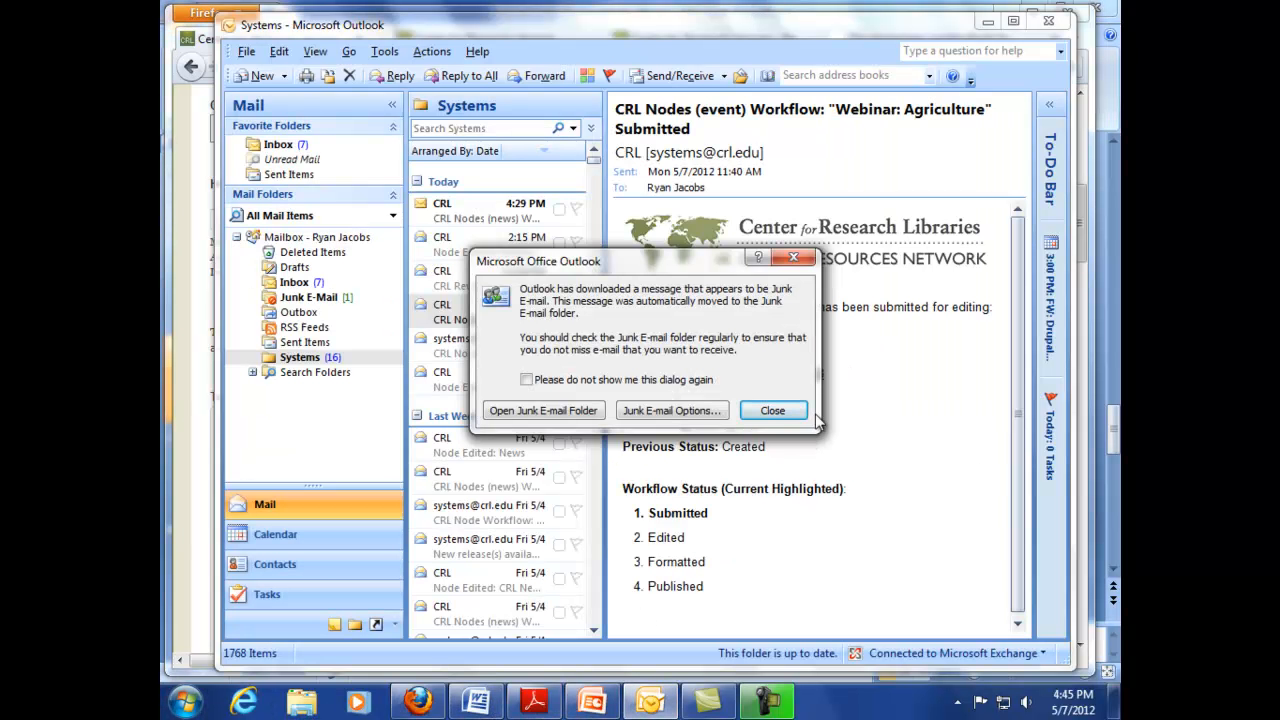
{"action": "left_click", "coordinate": [773, 410]}
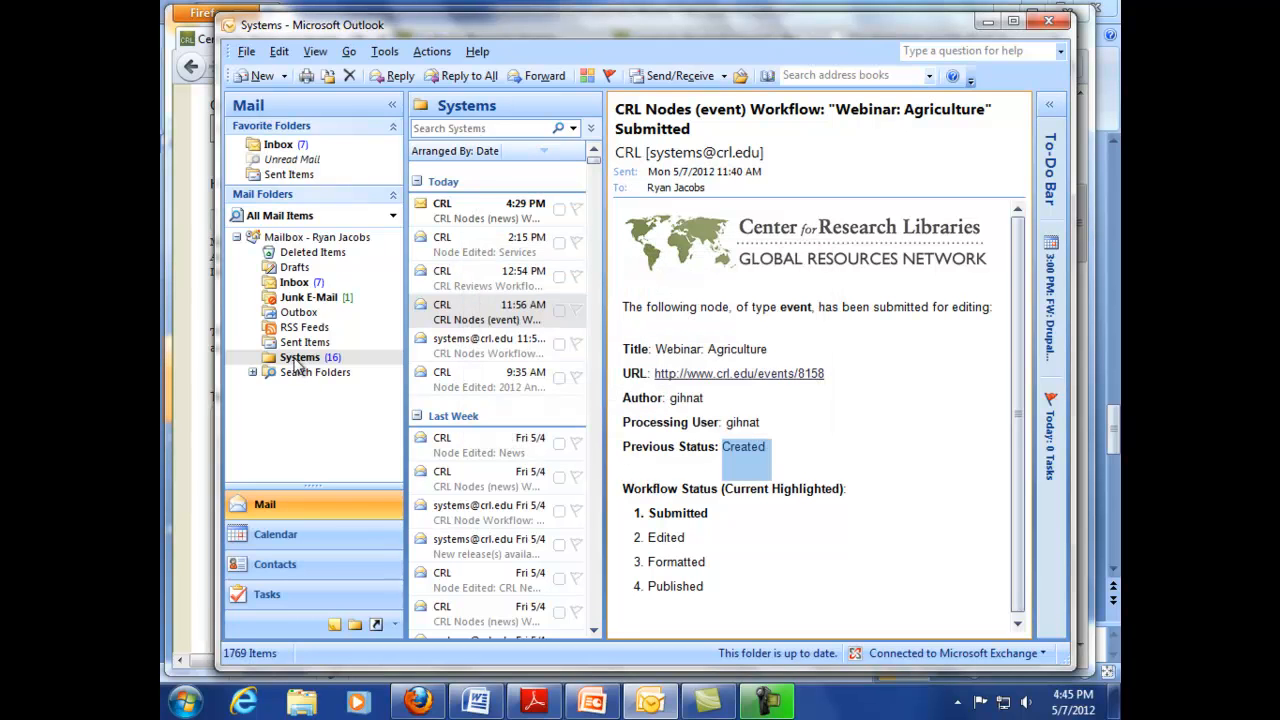
{"action": "left_click", "coordinate": [487, 220]}
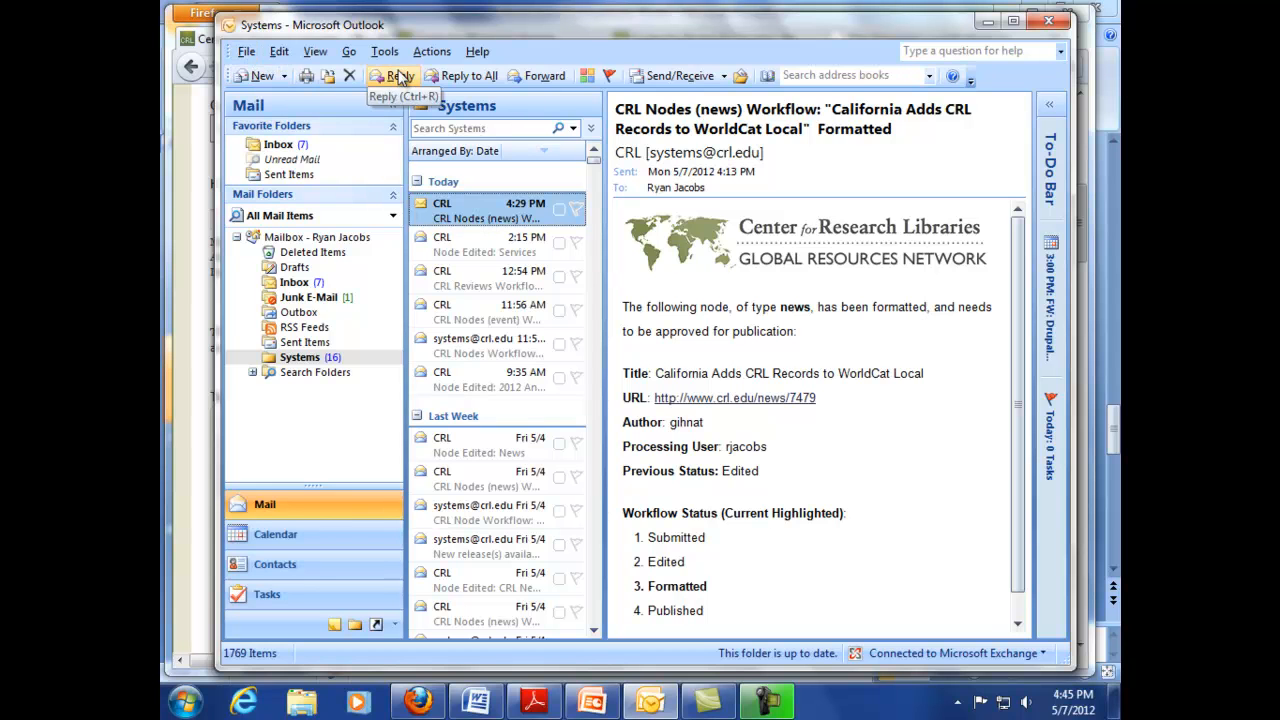
- Send and receive mail to fetch new workflow notifications, moving the progress window aside and closing it
{"action": "left_click", "coordinate": [659, 75]}
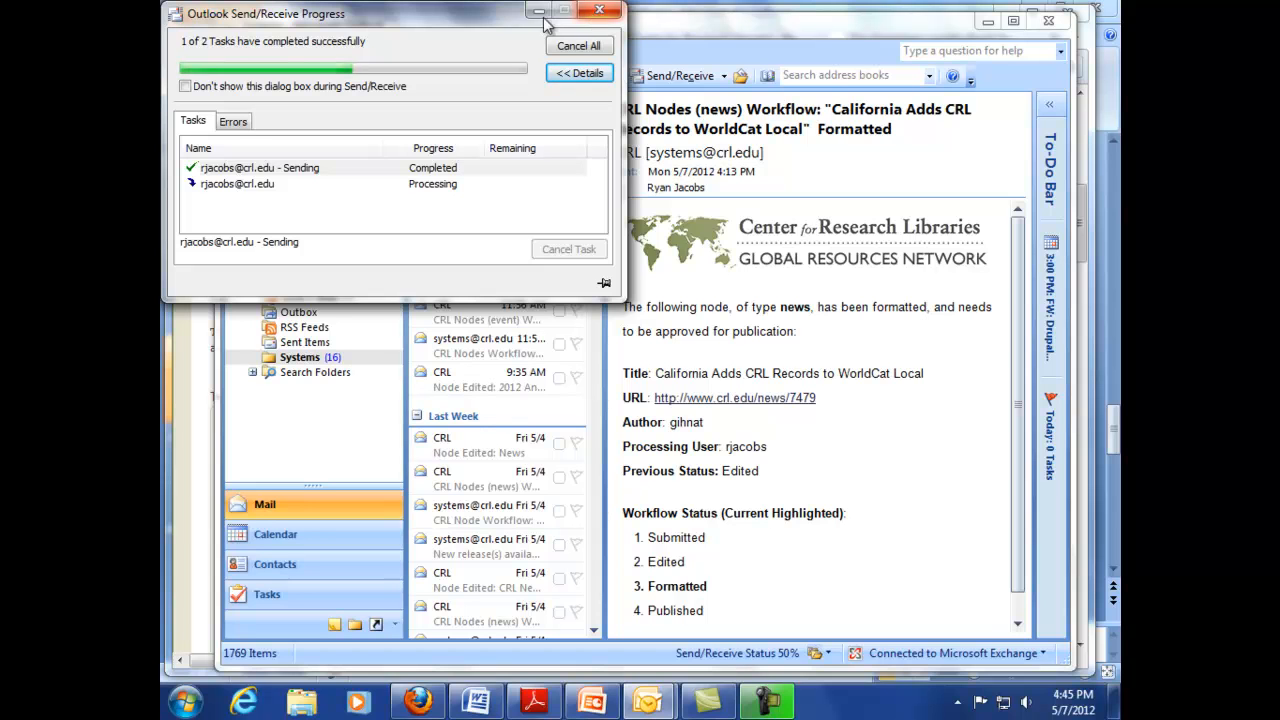
{"action": "left_click_drag", "start_coordinate": [470, 14], "coordinate": [1128, 292]}
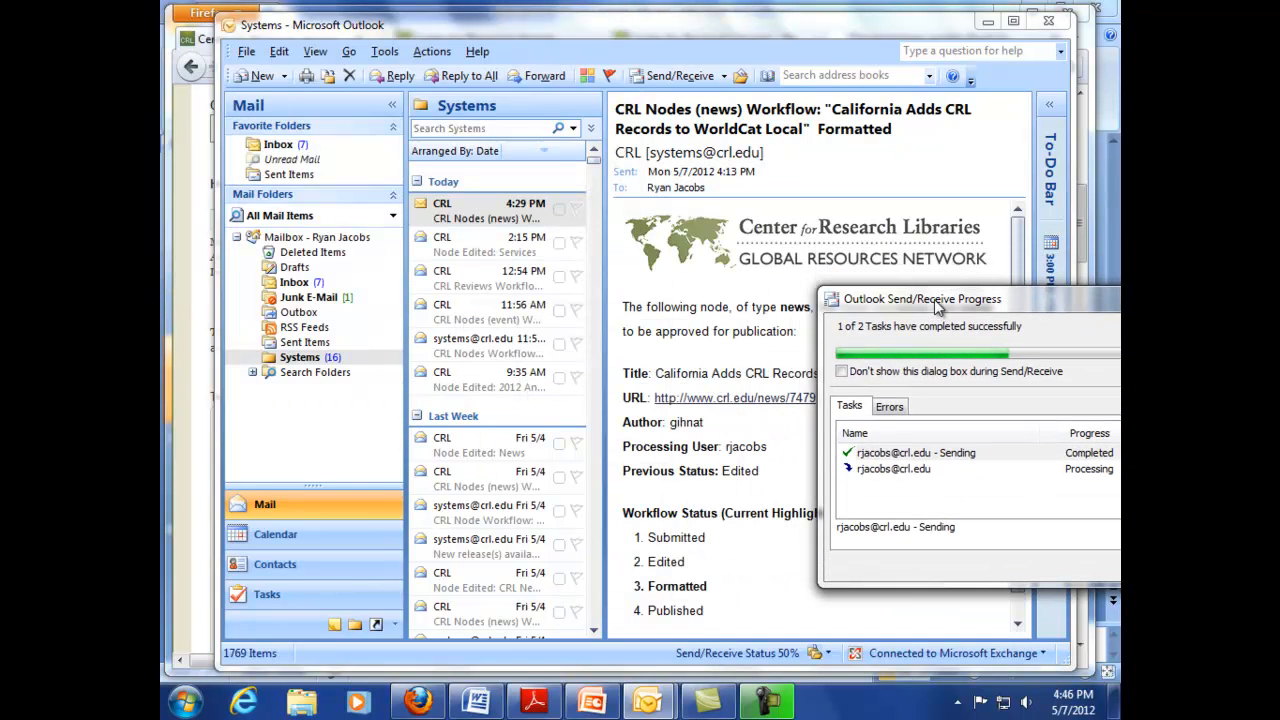
{"action": "left_click_drag", "start_coordinate": [937, 304], "coordinate": [757, 270]}
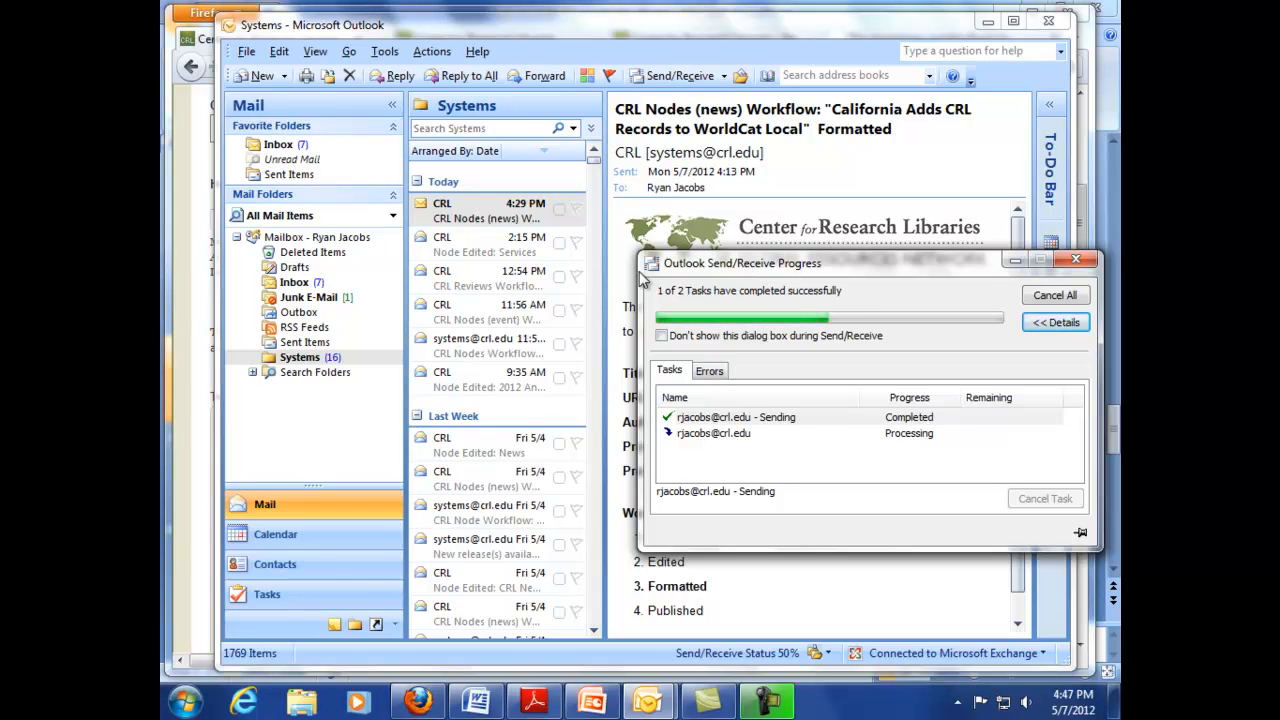
{"action": "left_click_drag", "start_coordinate": [730, 270], "coordinate": [683, 176]}
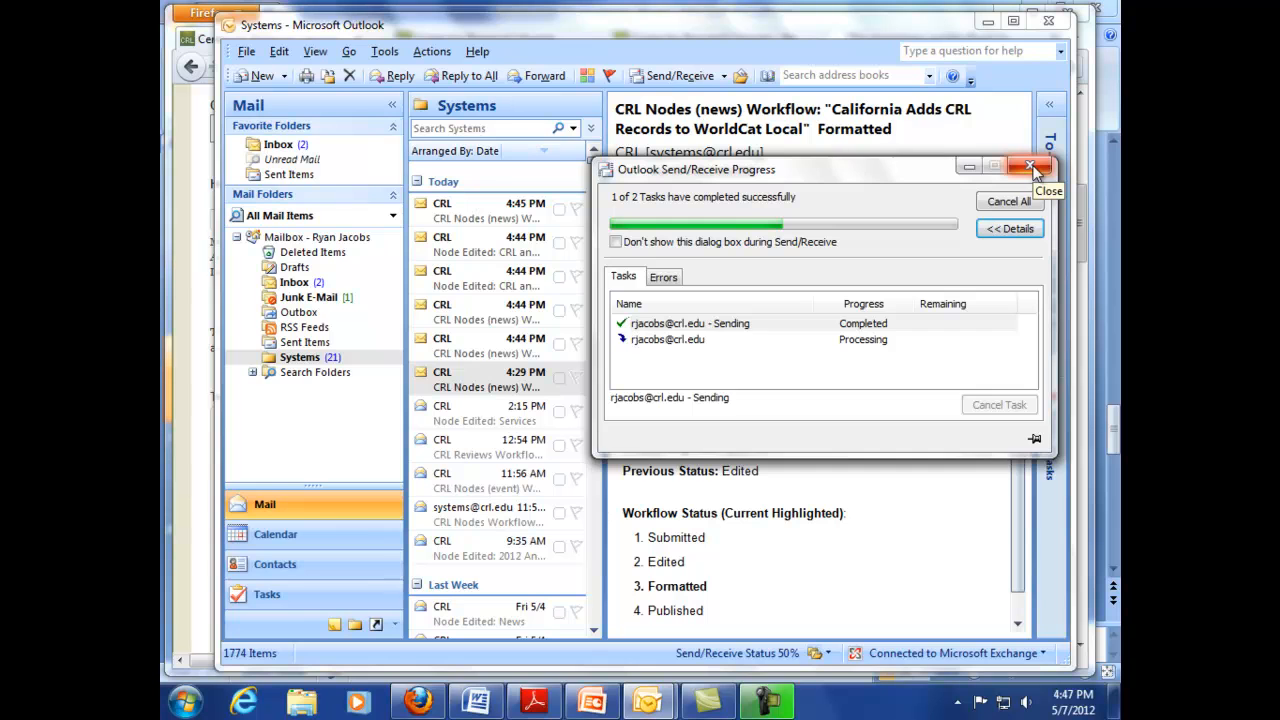
{"action": "left_click", "coordinate": [1031, 170]}
- Switch back to Firefox and open the Forum's Reviews page from the live site's news item
{"action": "left_click", "coordinate": [418, 698]}
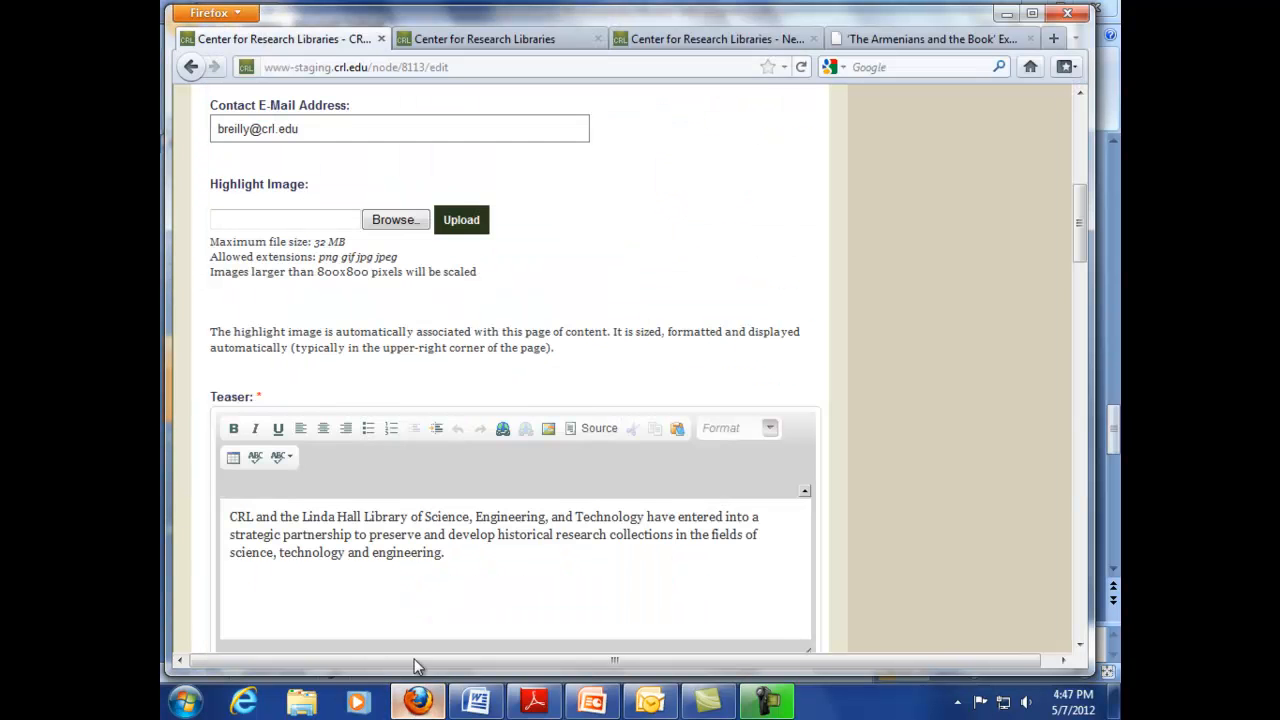
{"action": "scroll", "coordinate": [329, 517], "scroll_direction": "up", "scroll_amount": 6}
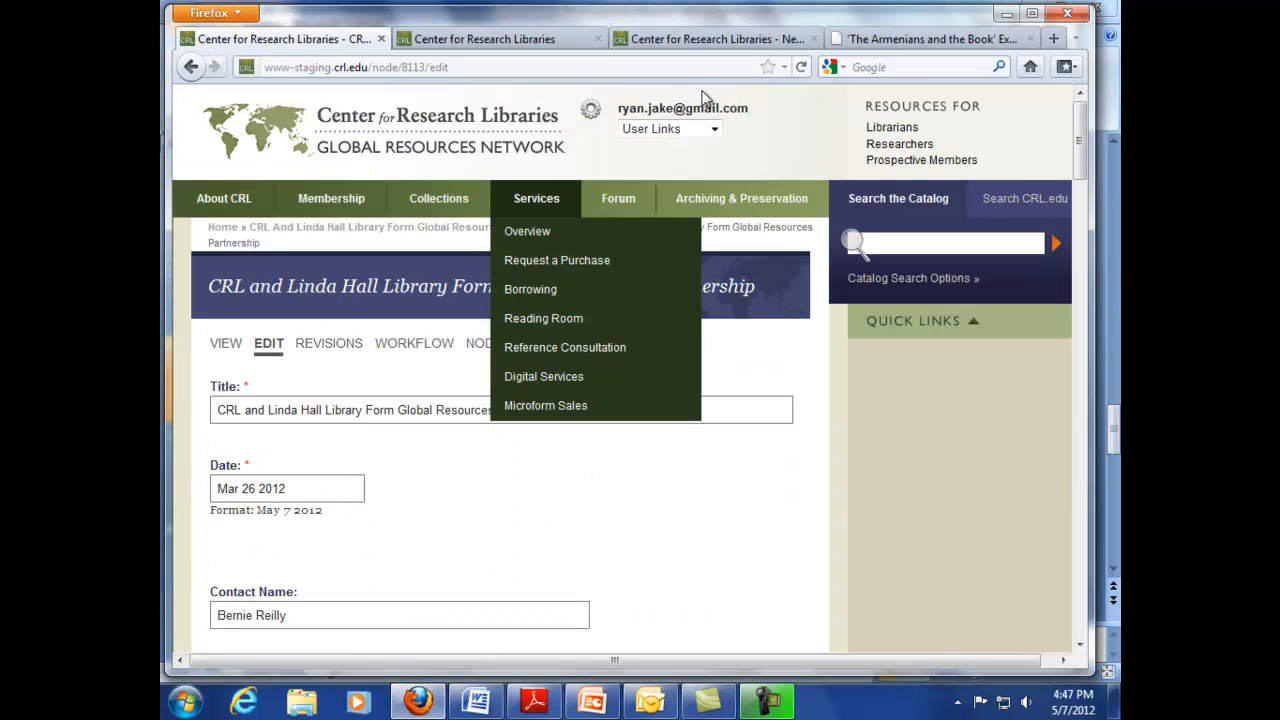
{"action": "left_click", "coordinate": [683, 45]}
{"action": "scroll", "coordinate": [370, 345], "scroll_direction": "up", "scroll_amount": 4}
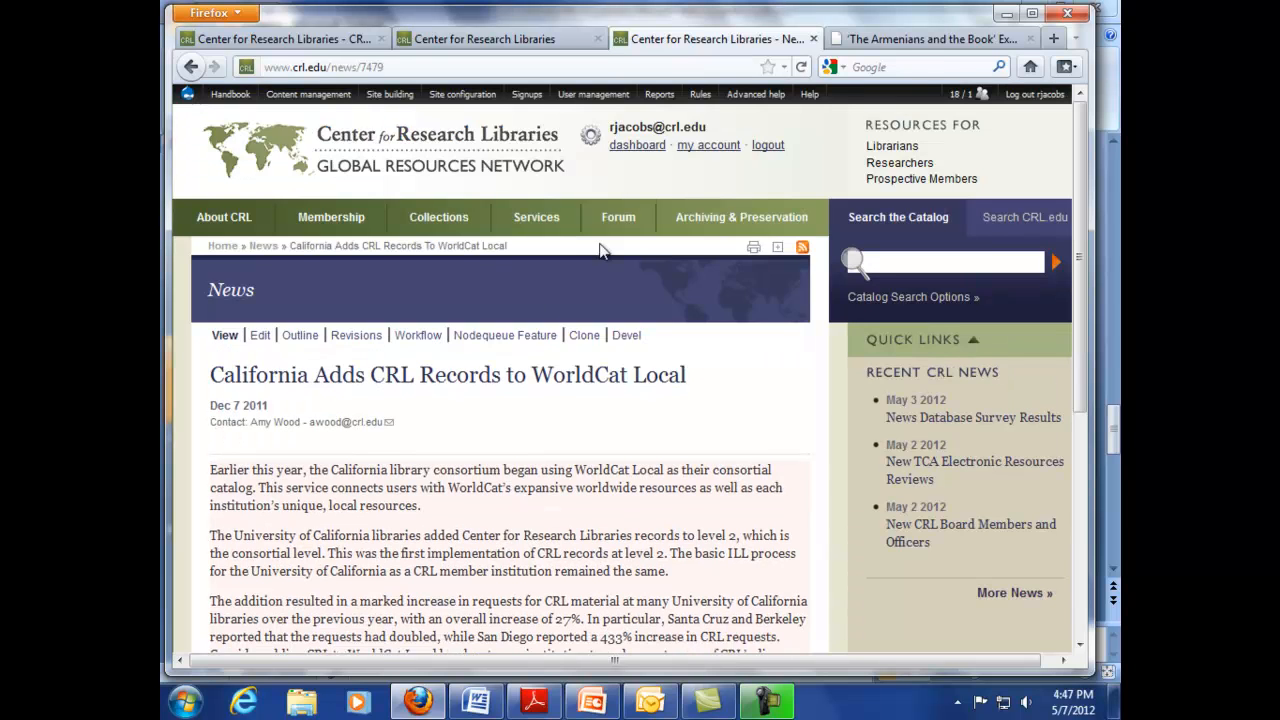
{"action": "mouse_move", "coordinate": [610, 236]}
{"action": "left_click", "coordinate": [620, 366]}
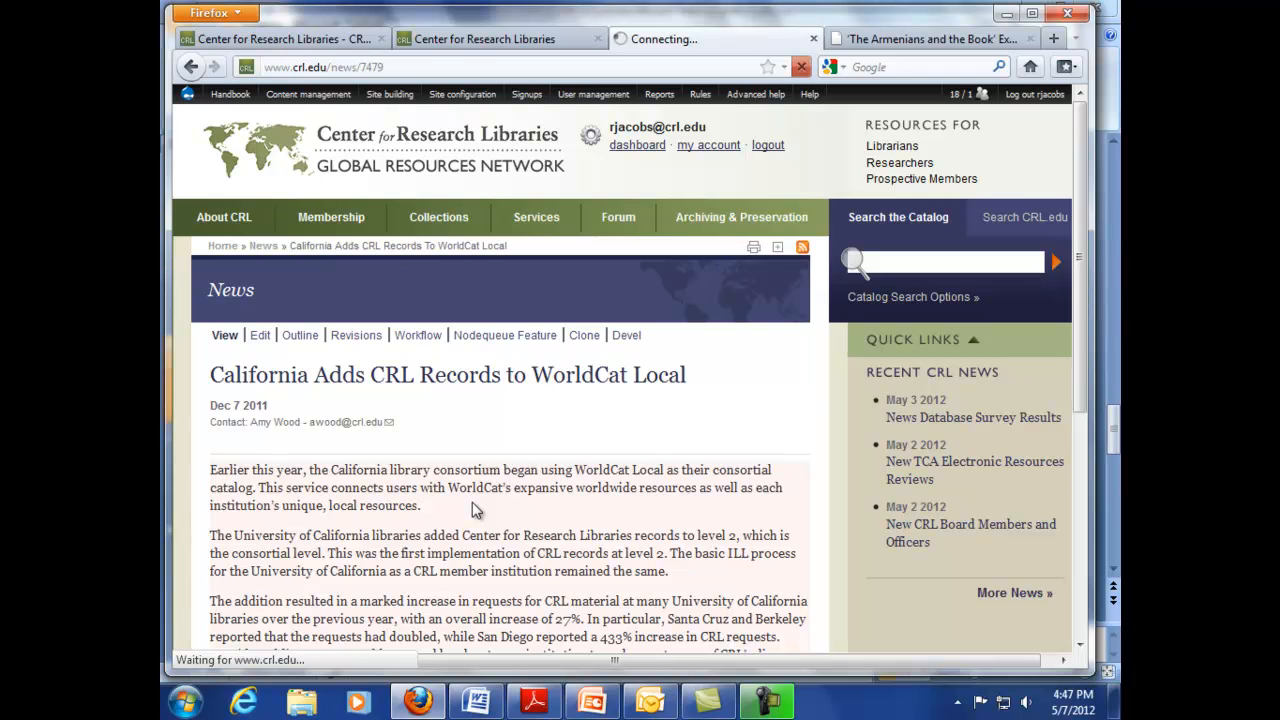
- Find "times" in the list of current reviews and open the review of The Times of India
{"action": "scroll", "coordinate": [473, 502], "scroll_direction": "down", "scroll_amount": 5}
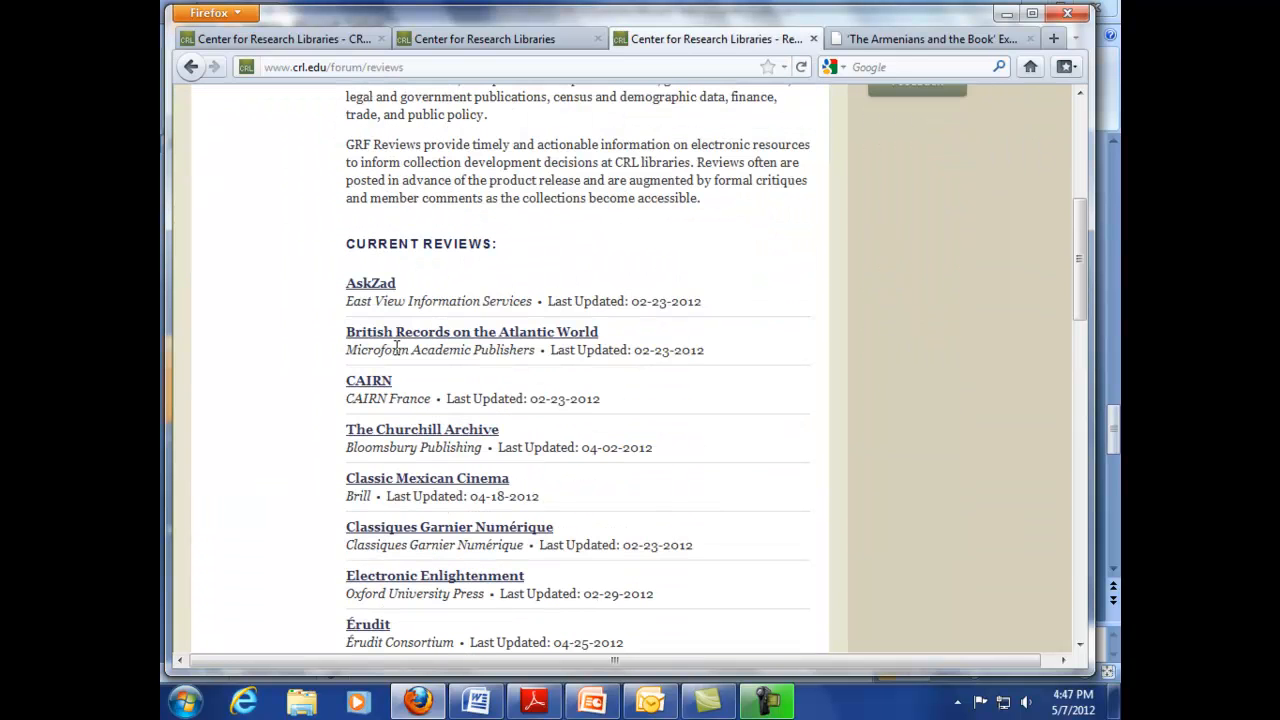
{"action": "scroll", "coordinate": [303, 472], "scroll_direction": "down", "scroll_amount": 2}
{"action": "scroll", "coordinate": [302, 477], "scroll_direction": "down", "scroll_amount": 4}
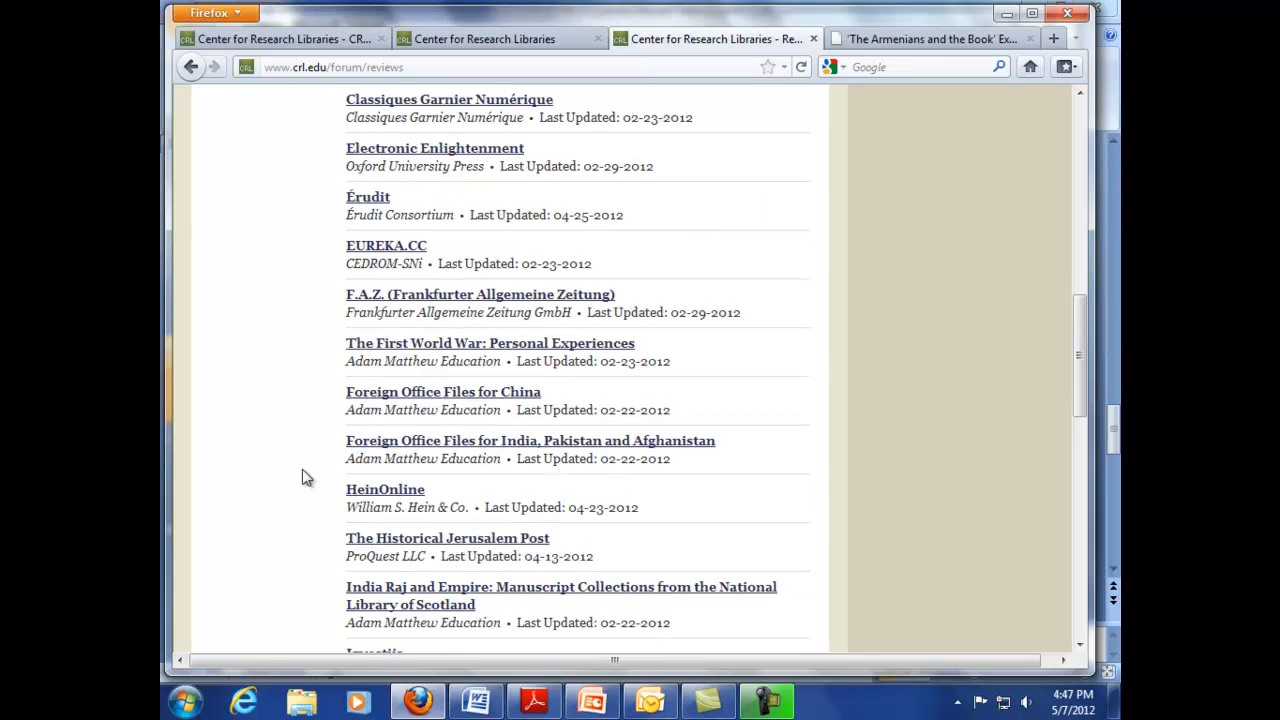
{"action": "scroll", "coordinate": [302, 477], "scroll_direction": "down", "scroll_amount": 4}
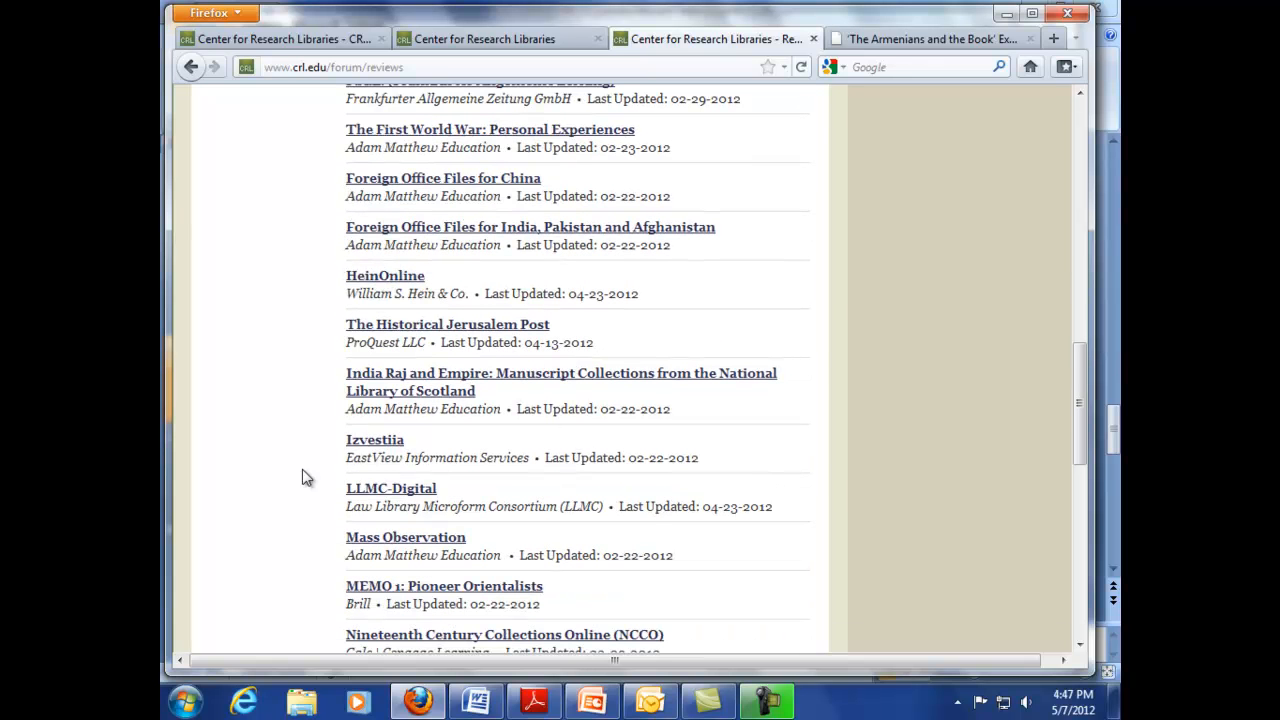
{"action": "key", "text": "ctrl+f"}
{"action": "type", "text": "tim"}
{"action": "type", "text": "se"}
{"action": "key", "text": "BackSpace"}
{"action": "key", "text": "BackSpace"}
{"action": "type", "text": "es"}
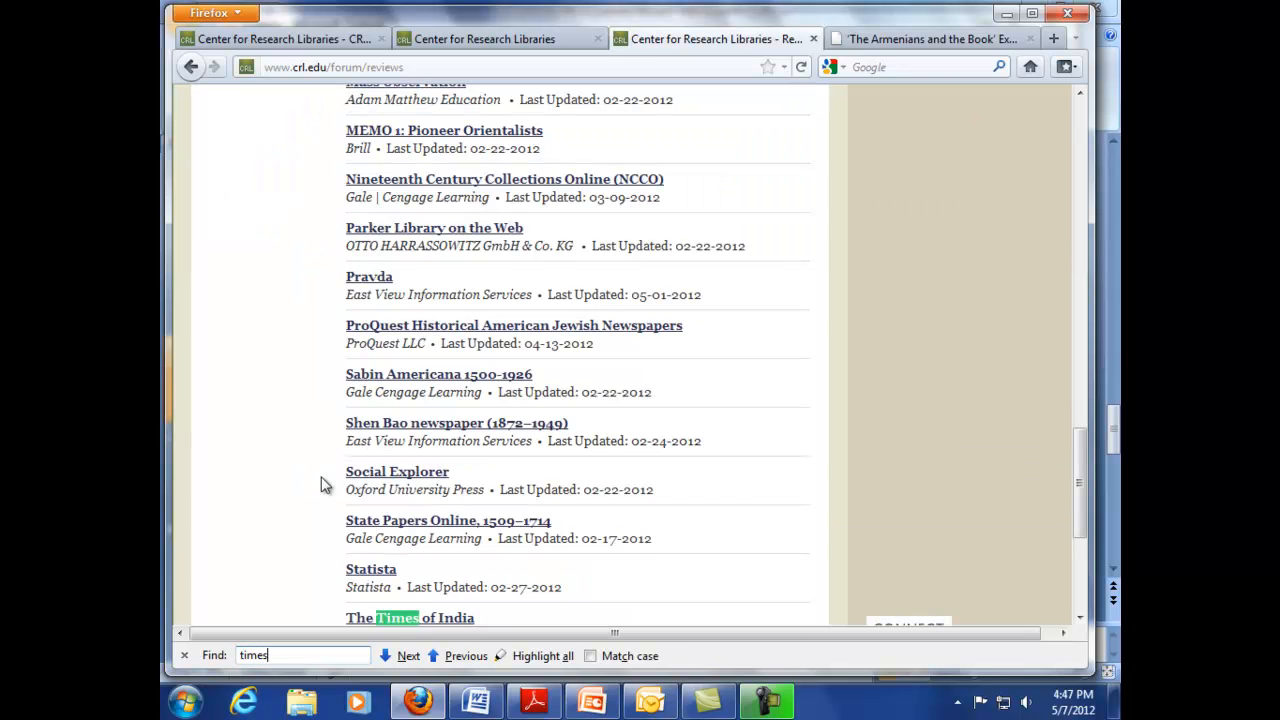
{"action": "left_click", "coordinate": [360, 618]}
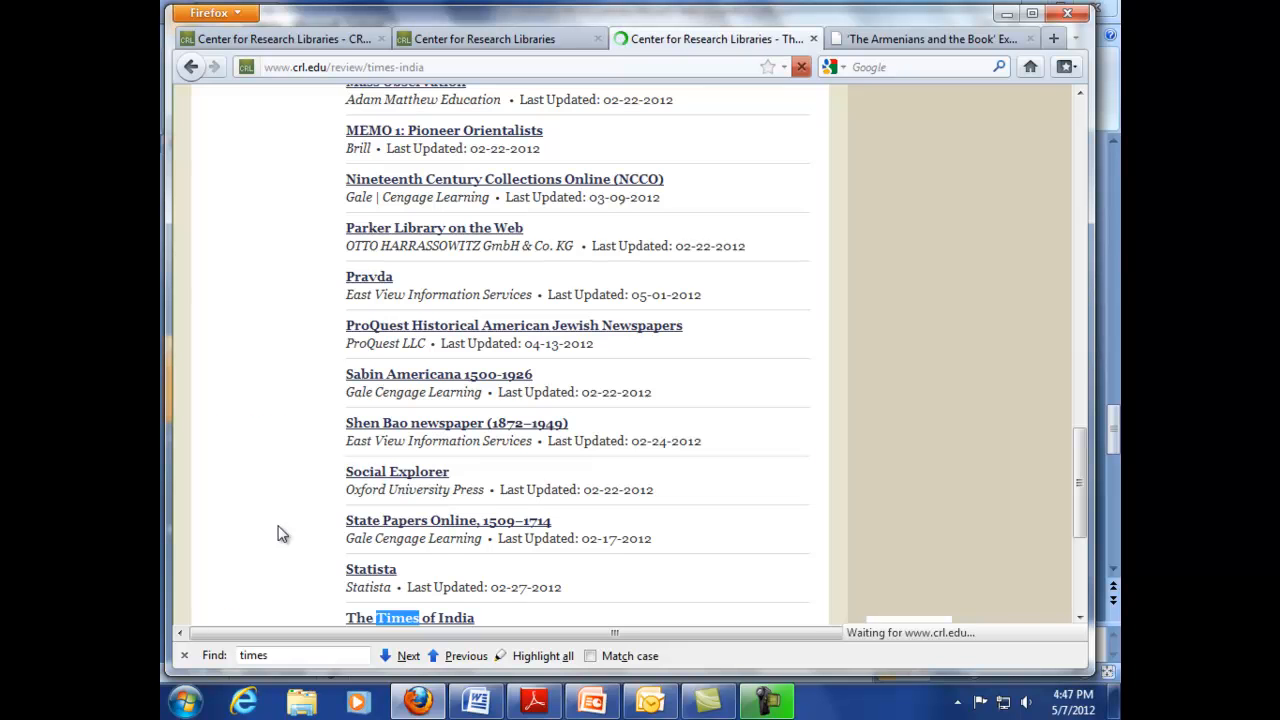
- View the review's Appendix section, then open the review for editing and show its Appendix fields
{"action": "scroll", "coordinate": [330, 495], "scroll_direction": "down", "scroll_amount": 2}
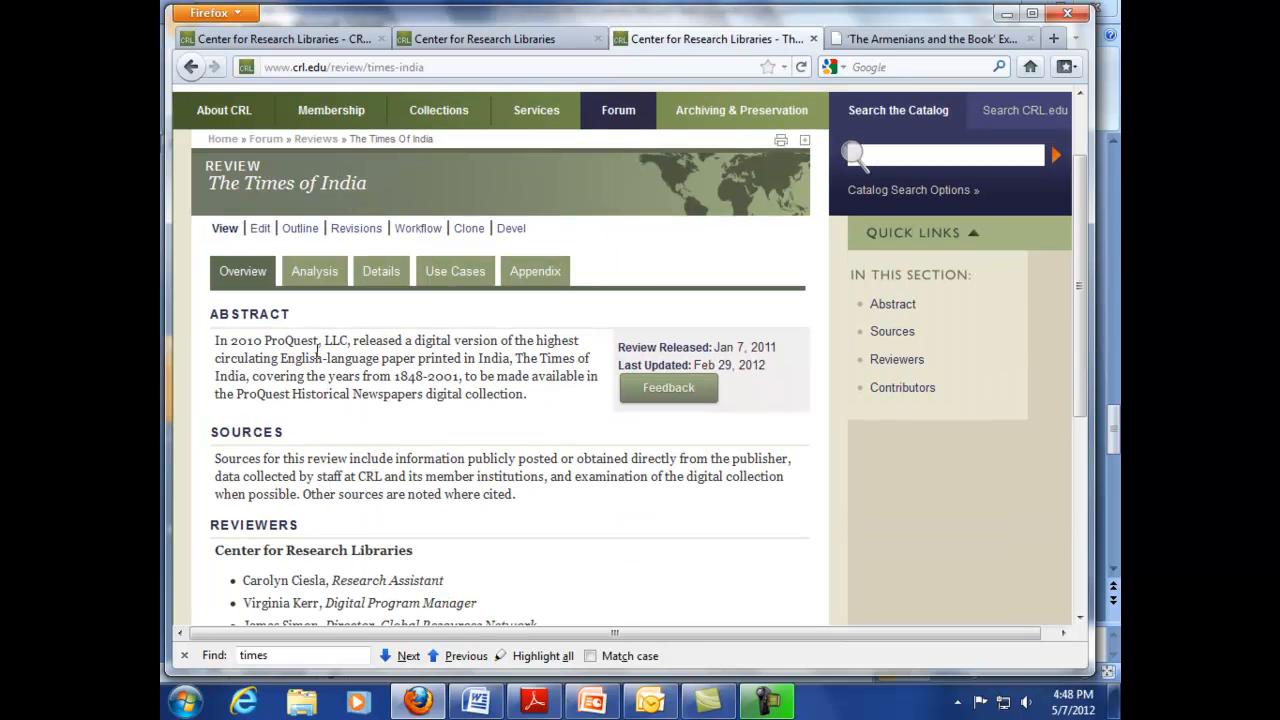
{"action": "left_click", "coordinate": [535, 272]}
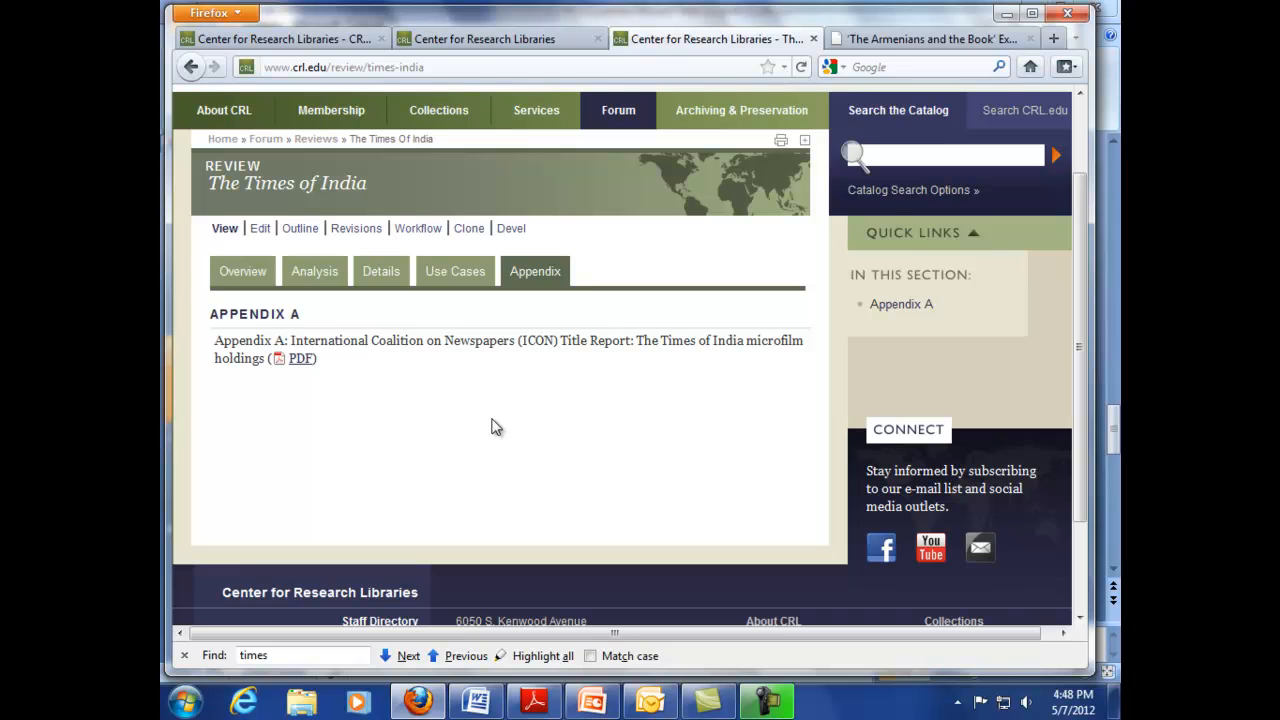
{"action": "left_click", "coordinate": [261, 230]}
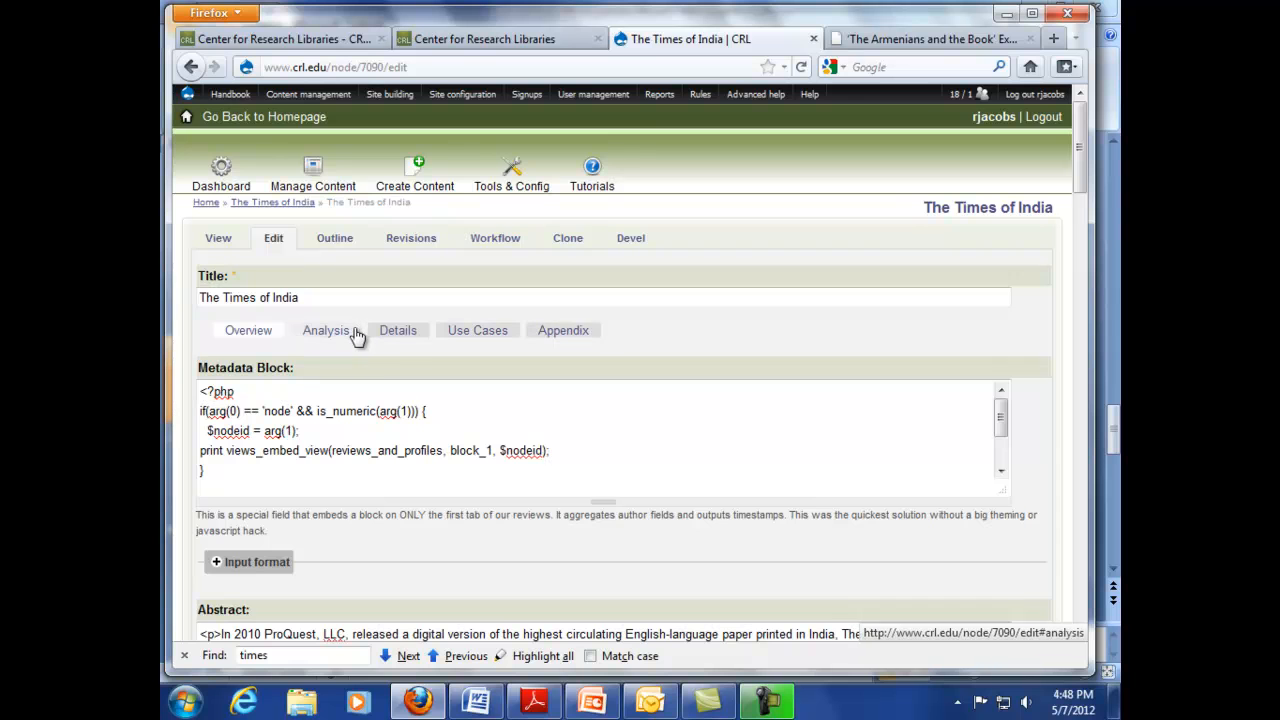
{"action": "left_click", "coordinate": [556, 333]}
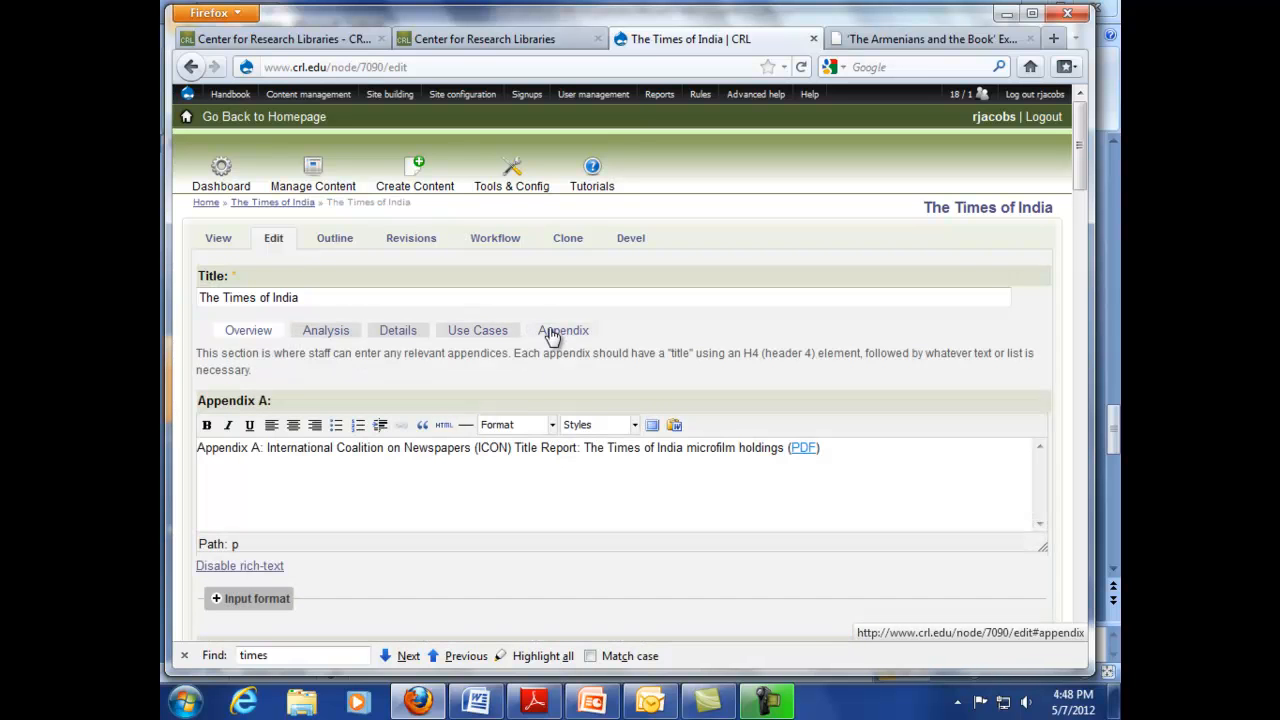